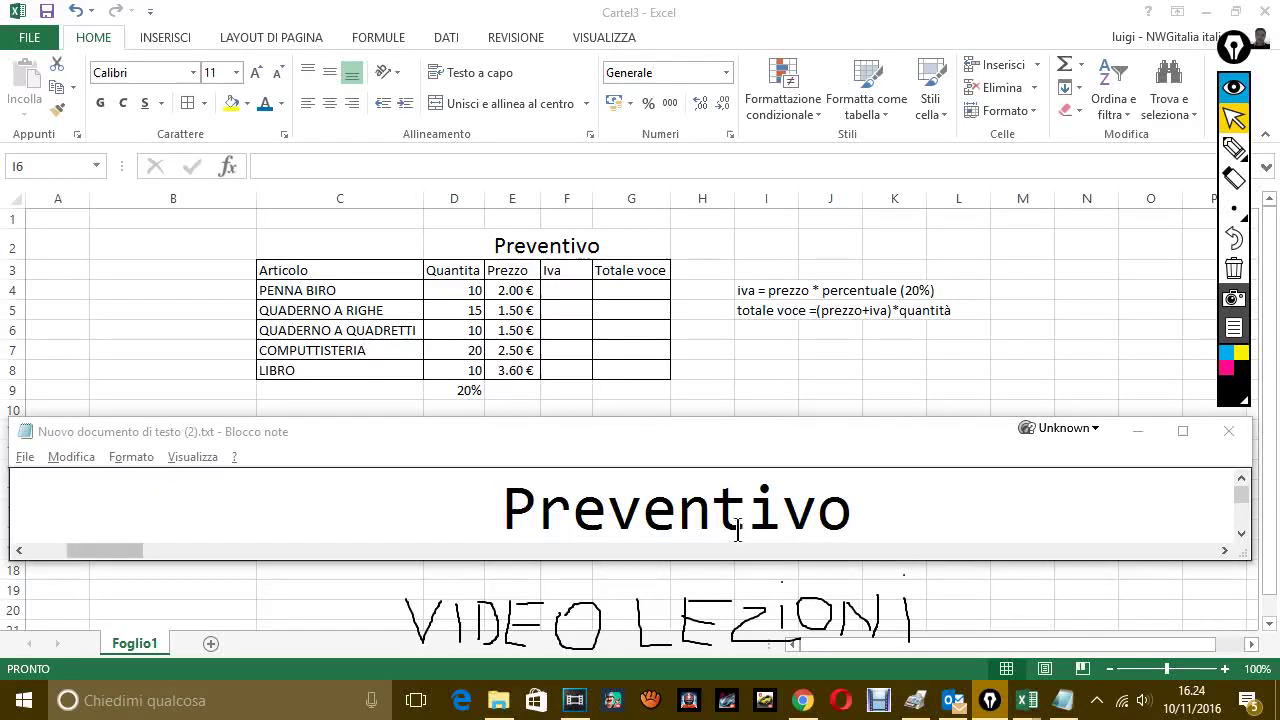
# Replace the old Preventivo text in Notepad with 'ciao, oggi vediamo come fare un preventivo.'.
pyautogui.click(903, 505)
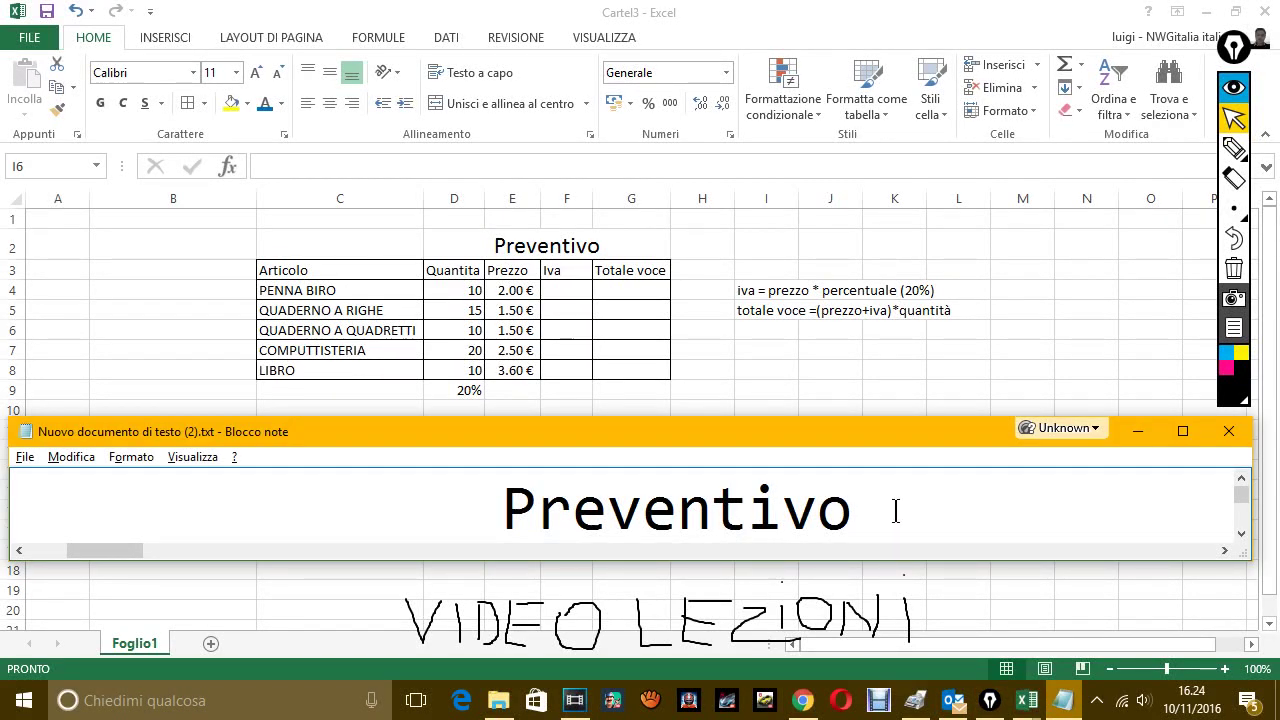
pyautogui.hotkey('ctrl', 'a')
pyautogui.press('BackSpace')
pyautogui.write('cioa,')
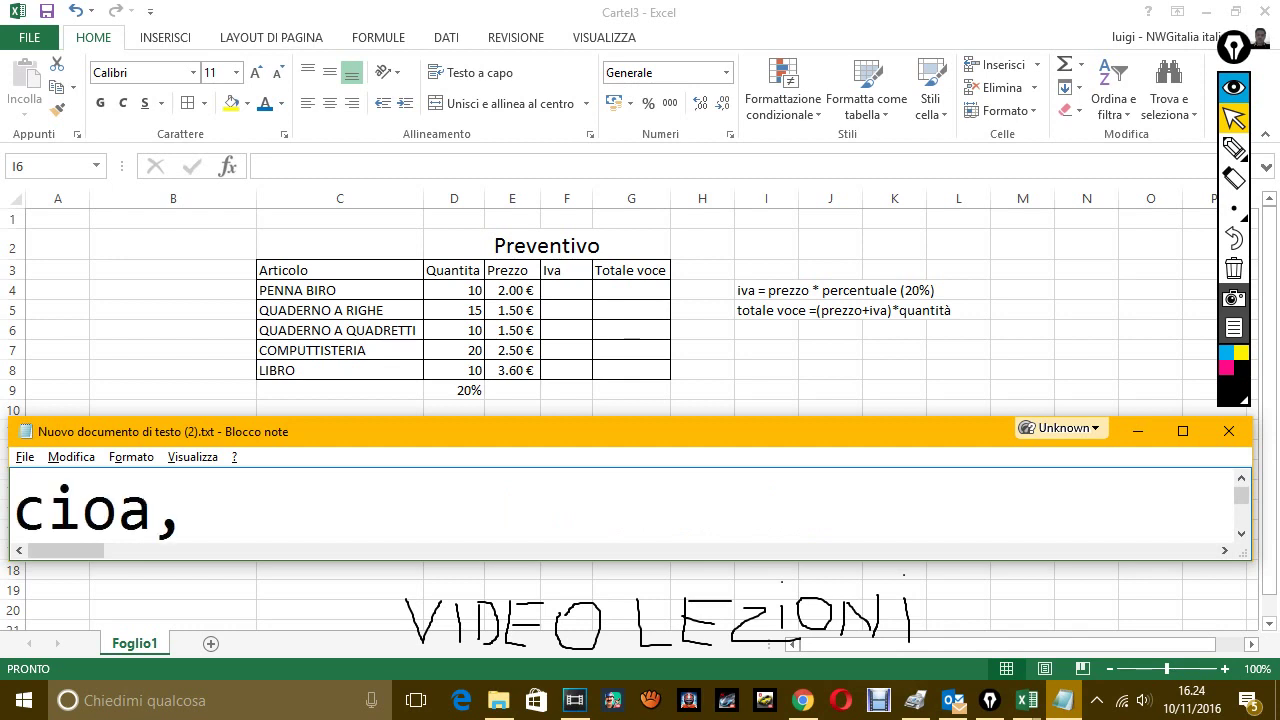
pyautogui.press('BackSpace')
pyautogui.press('BackSpace')
pyautogui.write('ao, ogg')
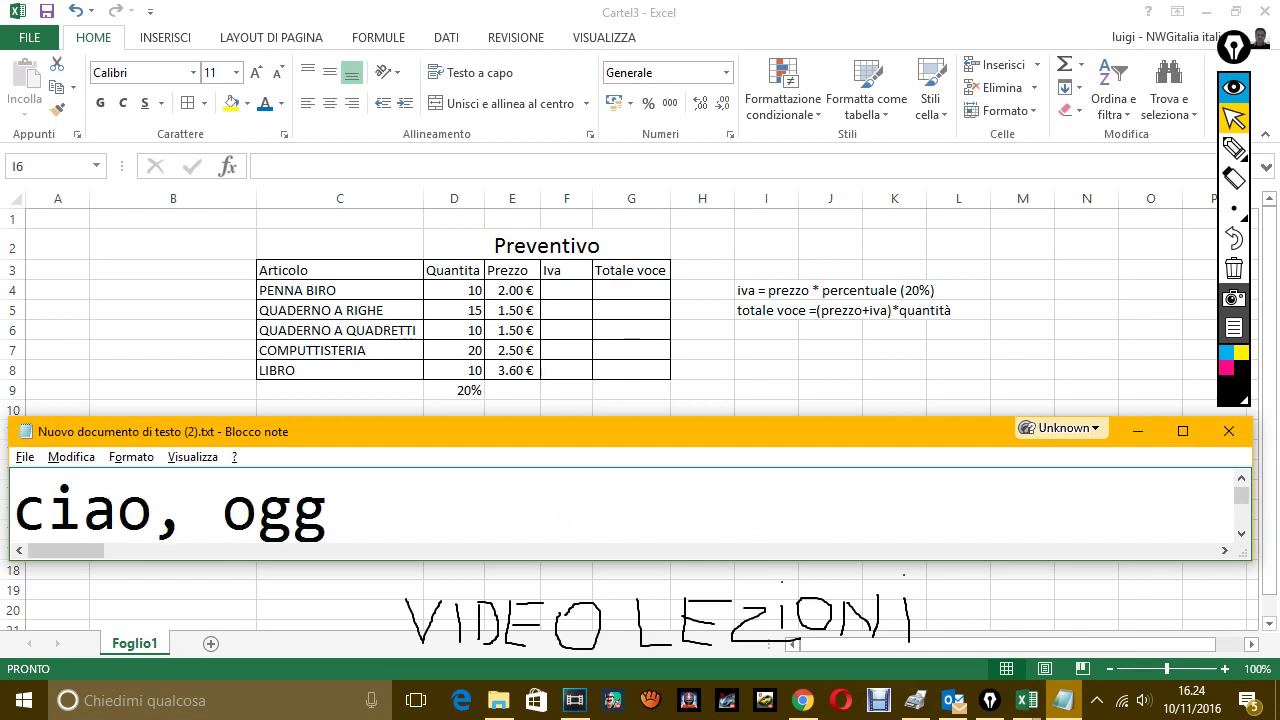
pyautogui.write('i vediamo coem')
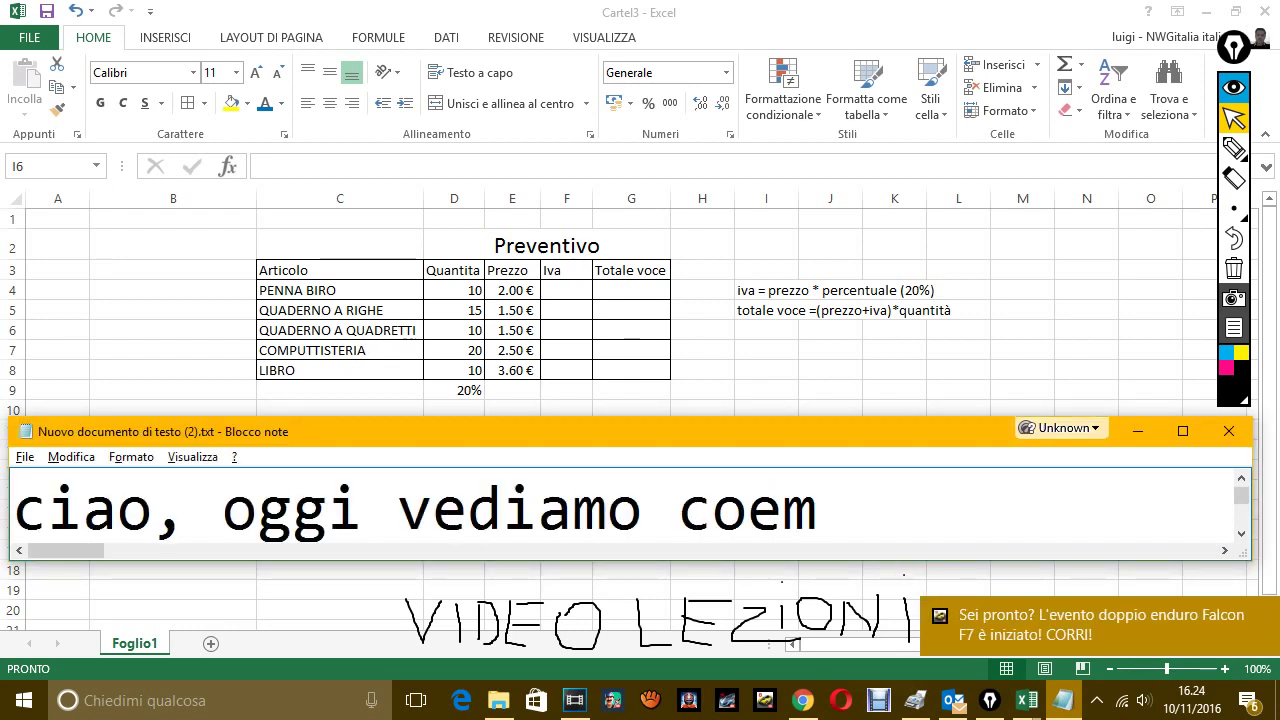
pyautogui.press('BackSpace')
pyautogui.press('BackSpace')
pyautogui.write('me fare u')
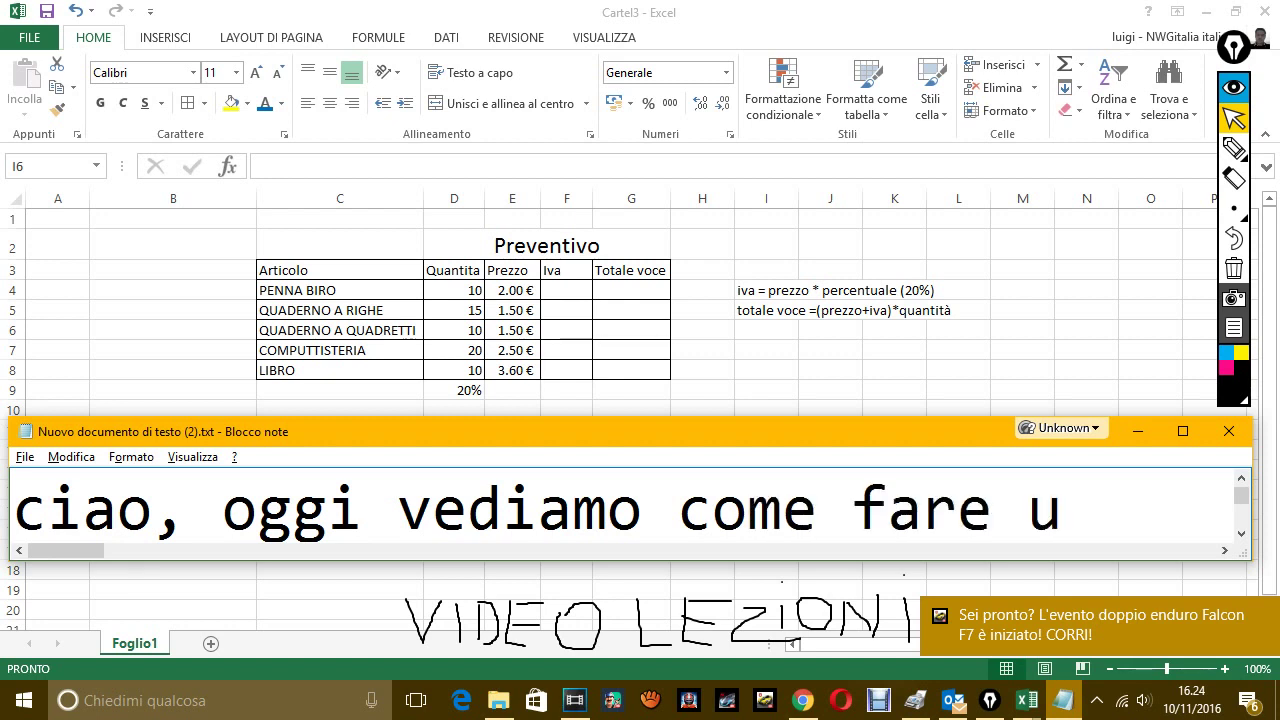
pyautogui.write('n preven')
pyautogui.press('BackSpace')
pyautogui.write('e')
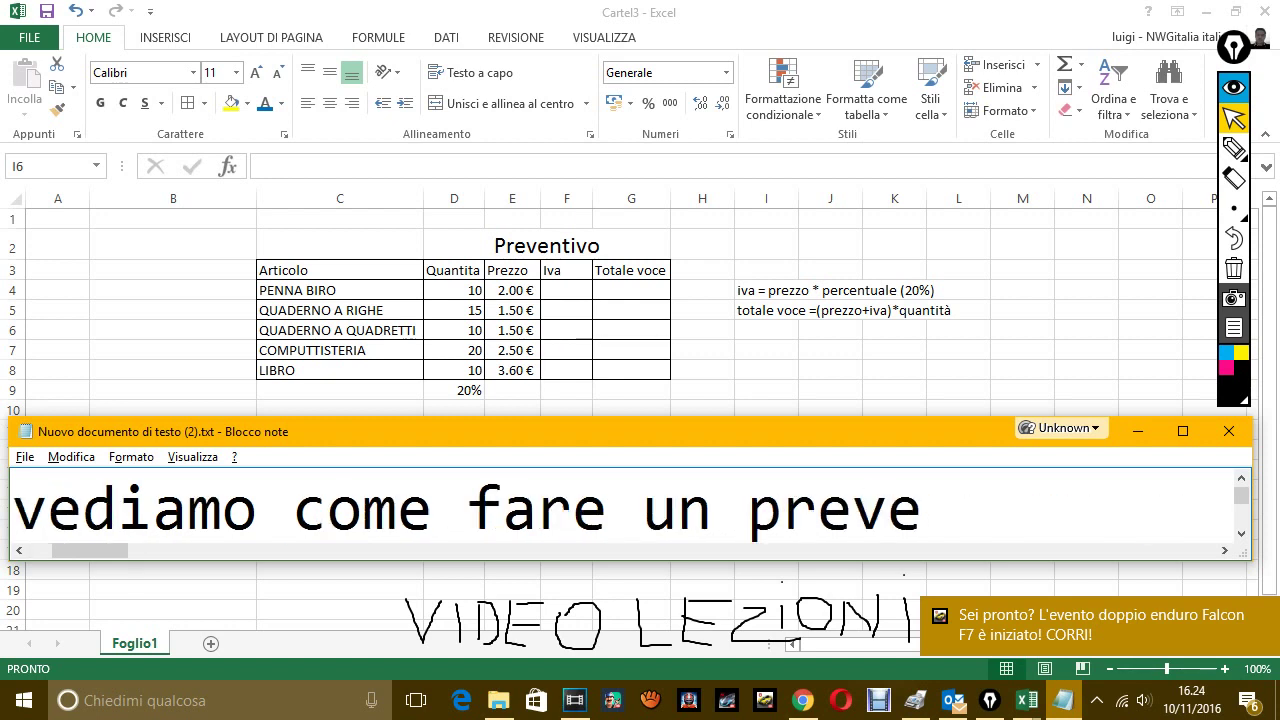
pyautogui.write('ntivo.')
# On a new line, write 'ho già preparato una tabella con gli articoli e i prezzi.'.
pyautogui.press('Return')
pyautogui.write('ho')
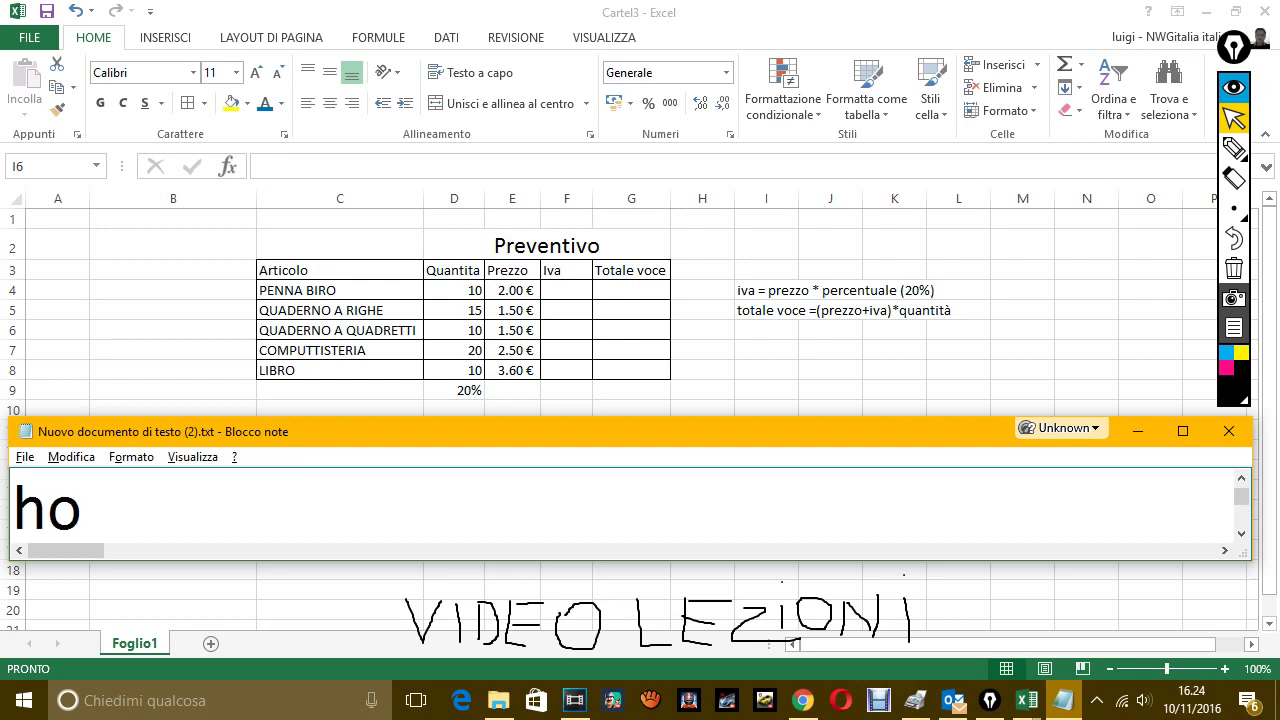
pyautogui.write(' gia prepar')
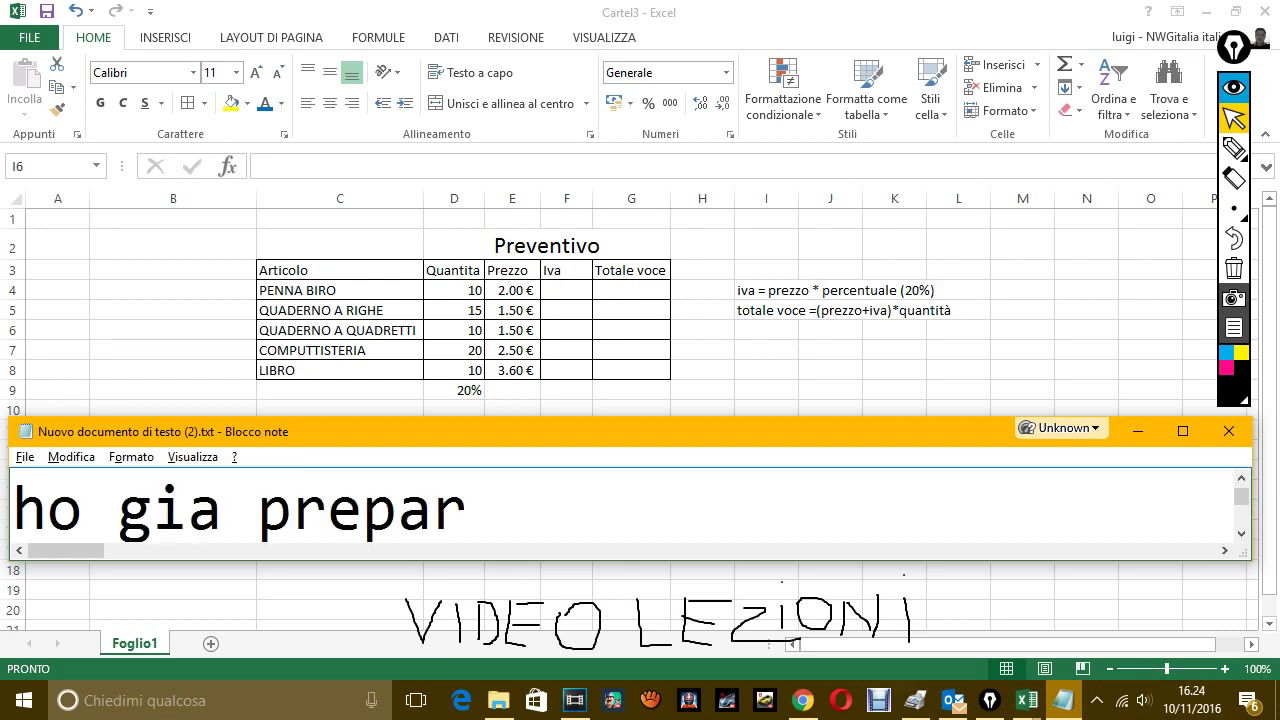
pyautogui.write('t')
pyautogui.press('BackSpace')
pyautogui.write('ato una t')
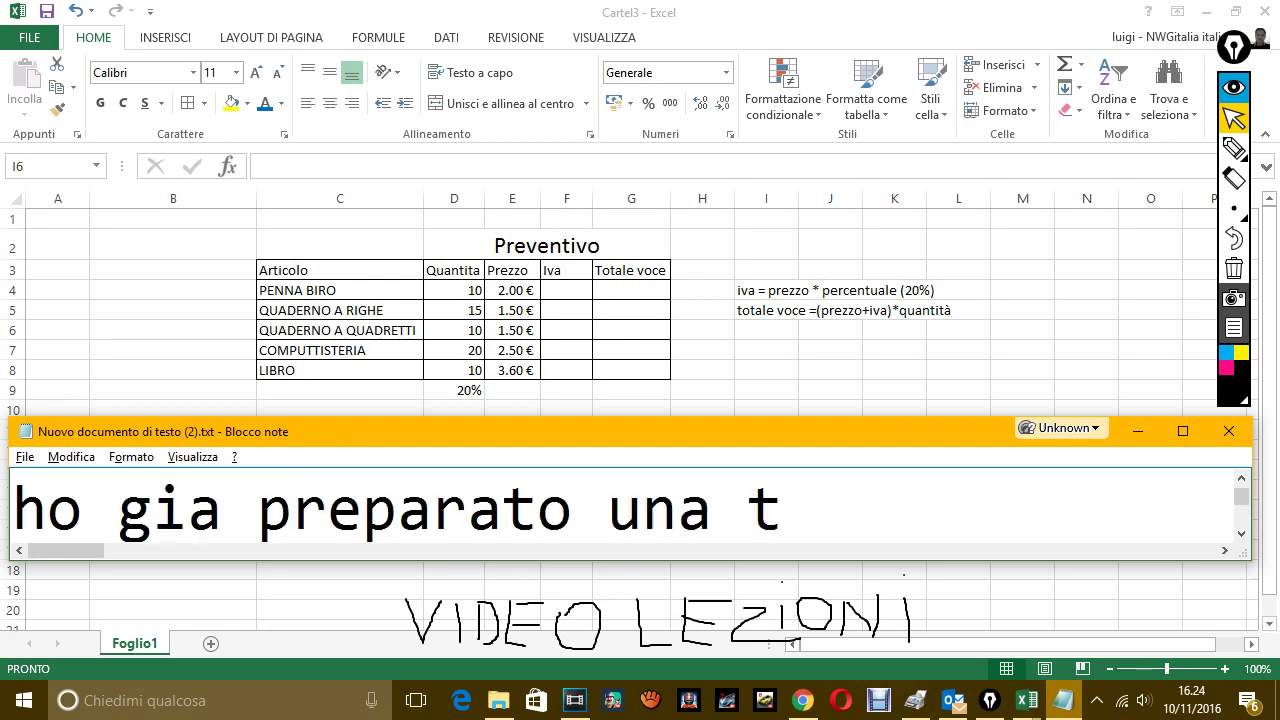
pyautogui.write('abella')
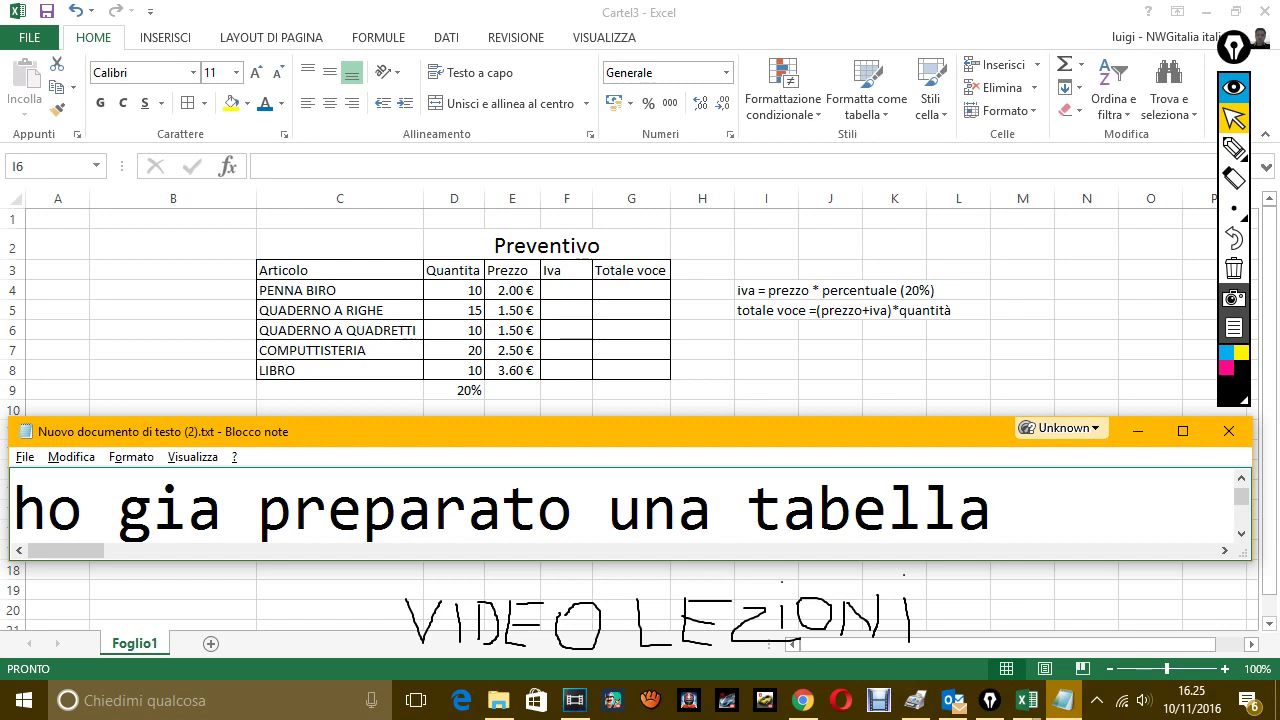
pyautogui.write(' con')
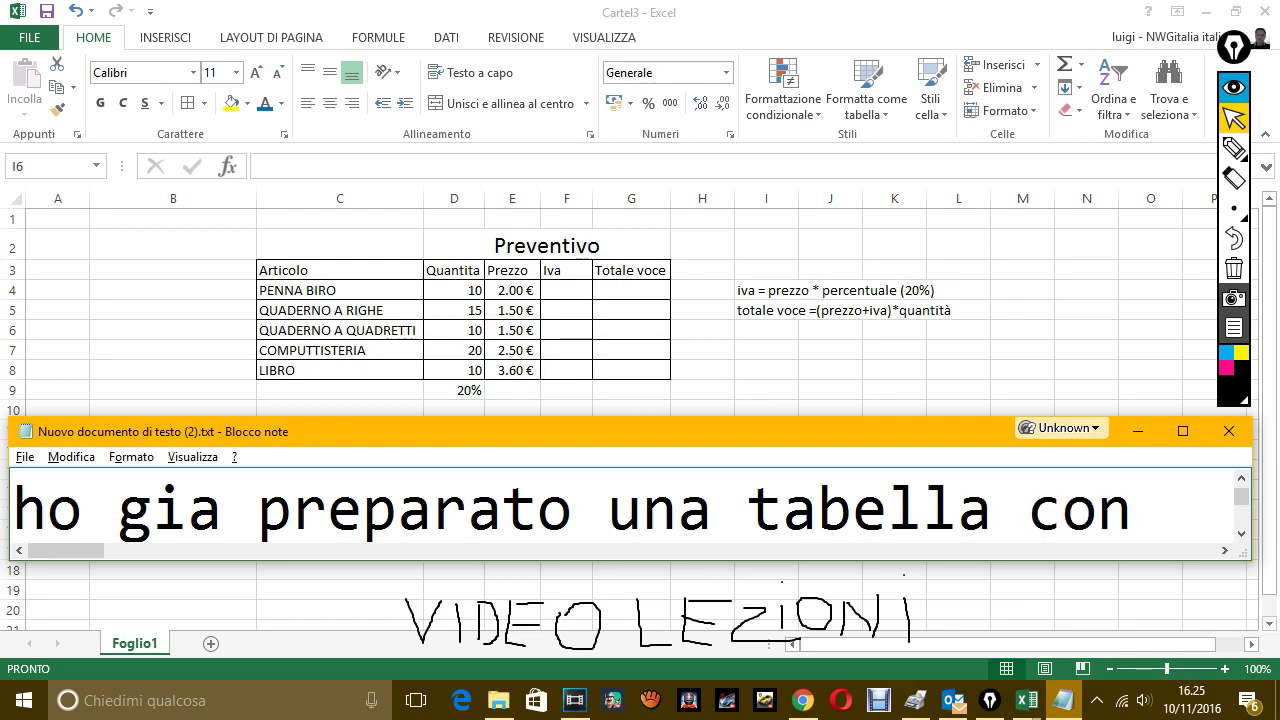
pyautogui.write(' gli artio')
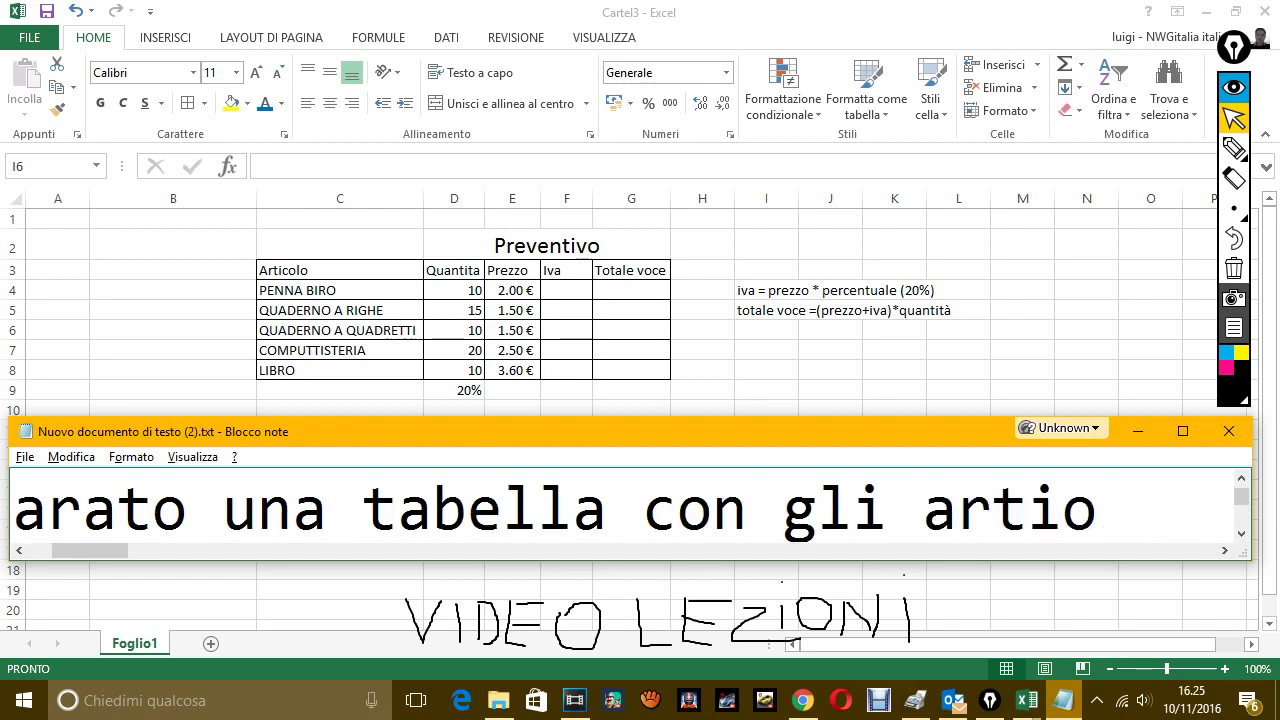
pyautogui.press('BackSpace')
pyautogui.write('coli e i pr')
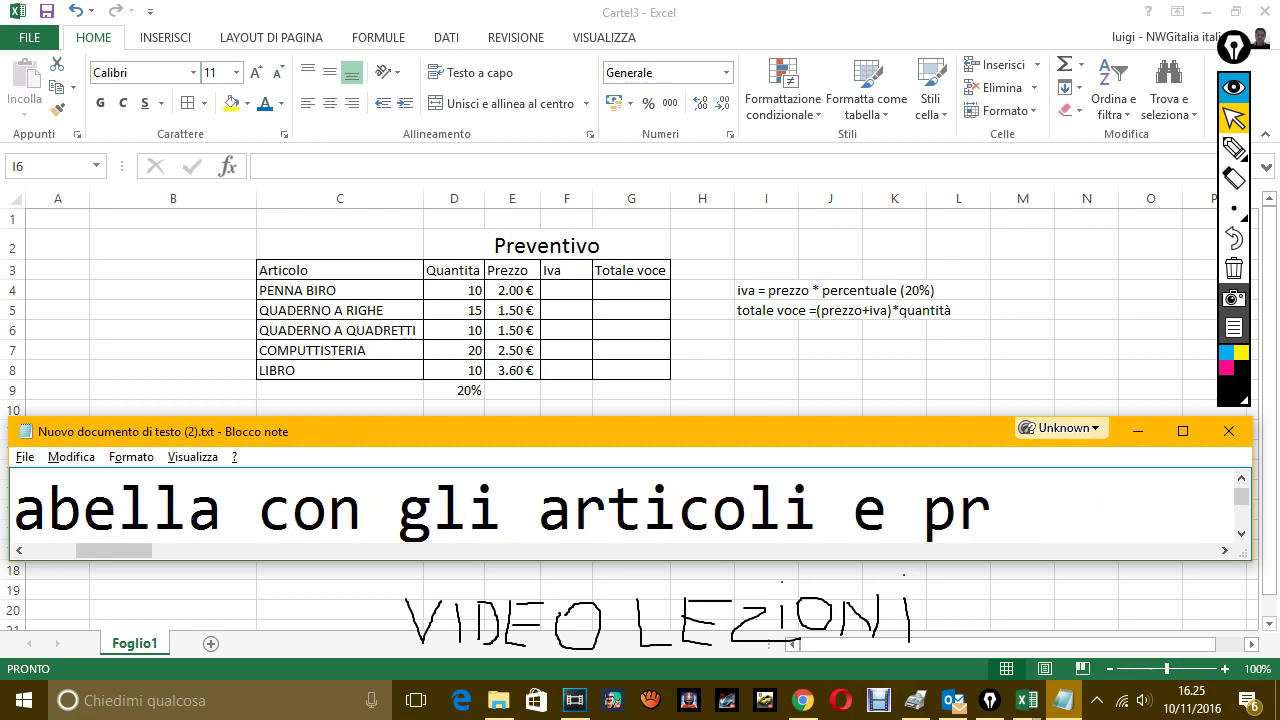
pyautogui.press('BackSpace')
pyautogui.press('BackSpace')
pyautogui.write('i prezzi')
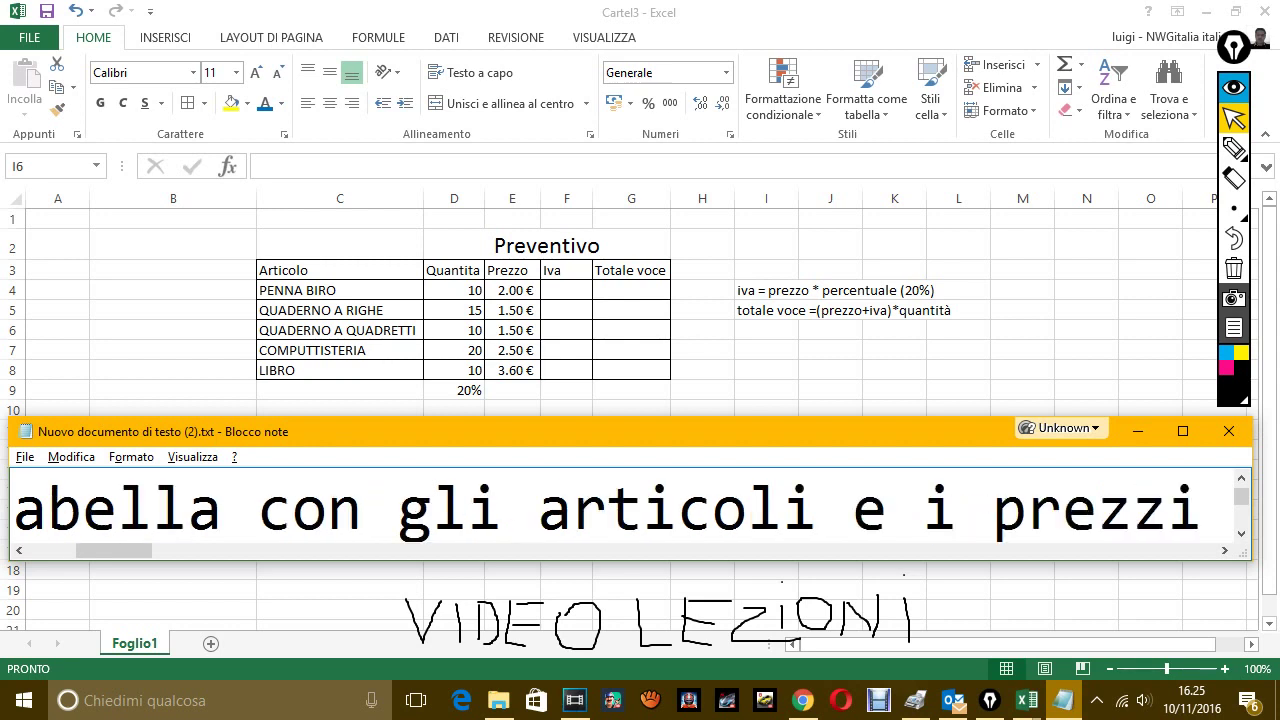
pyautogui.write('.')
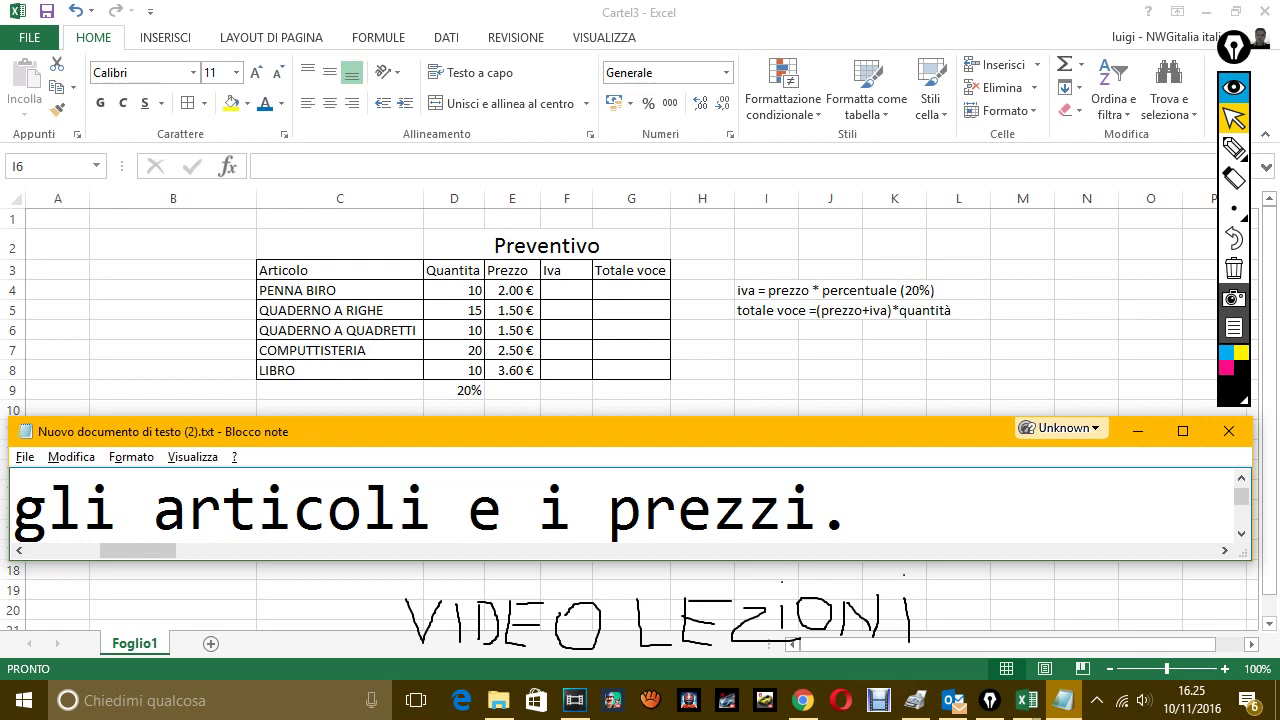
pyautogui.write(' ora')
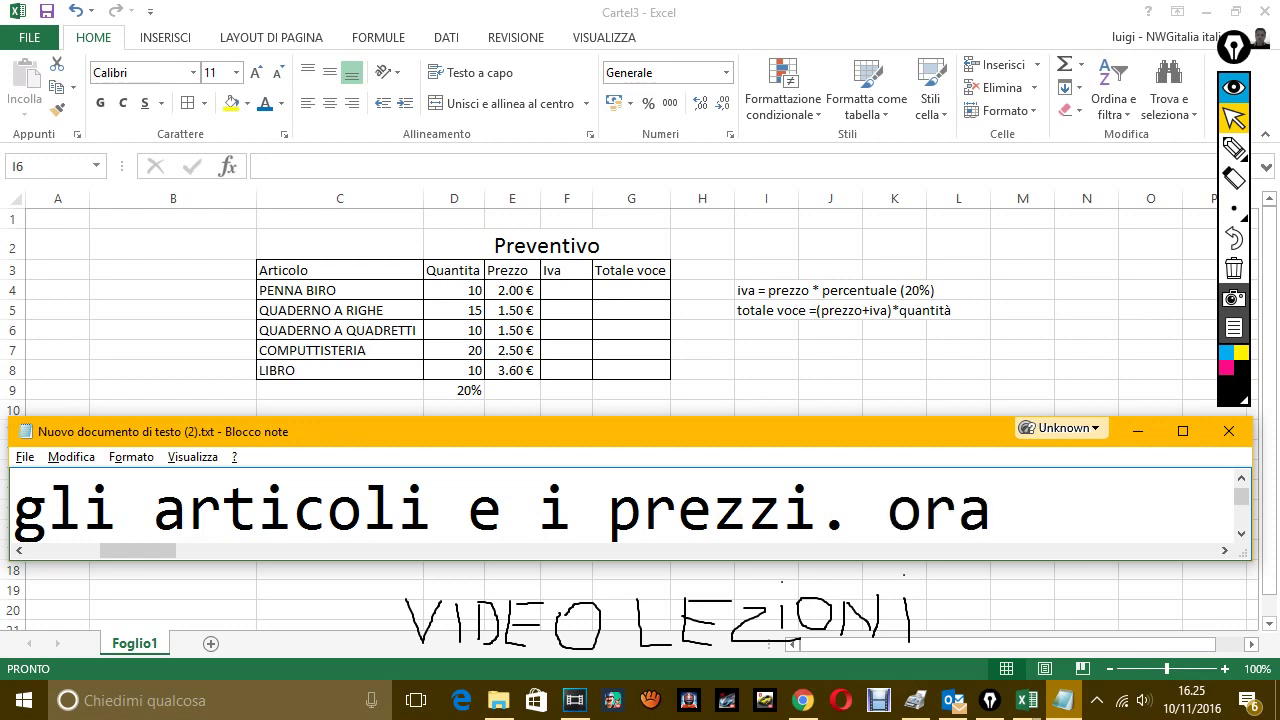
pyautogui.write(' vado')
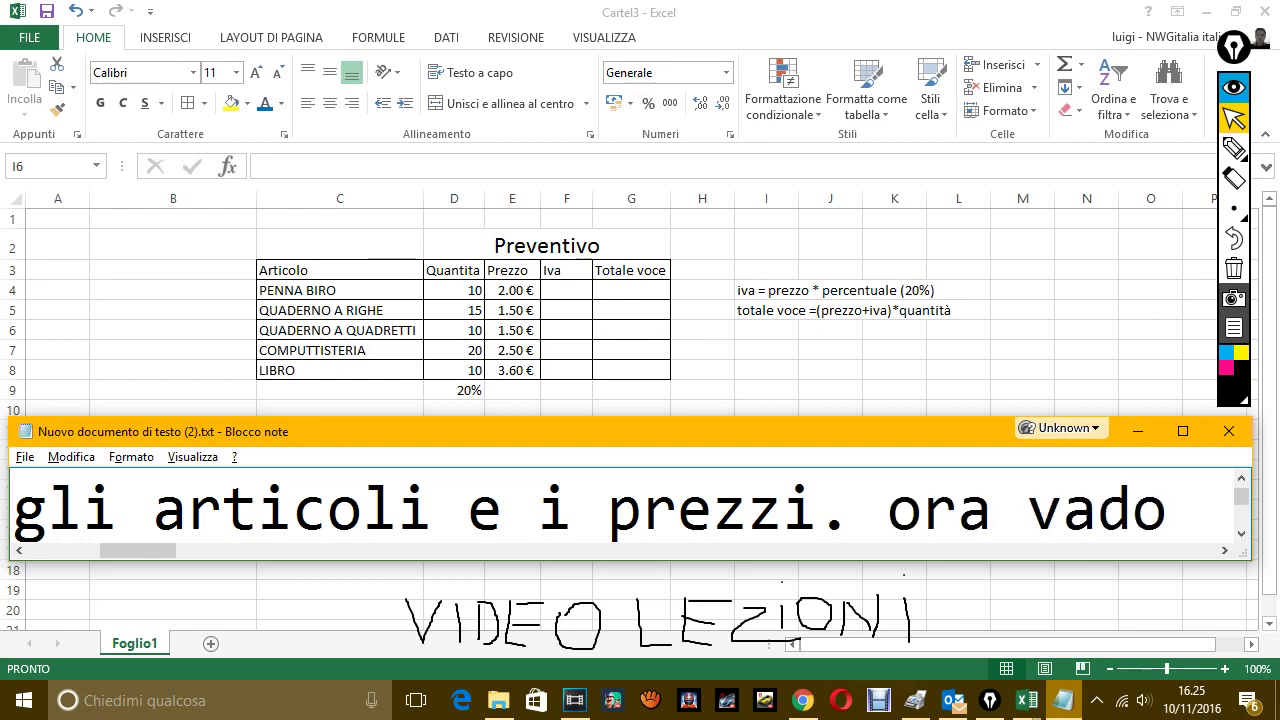
pyautogui.write(' ad ese')
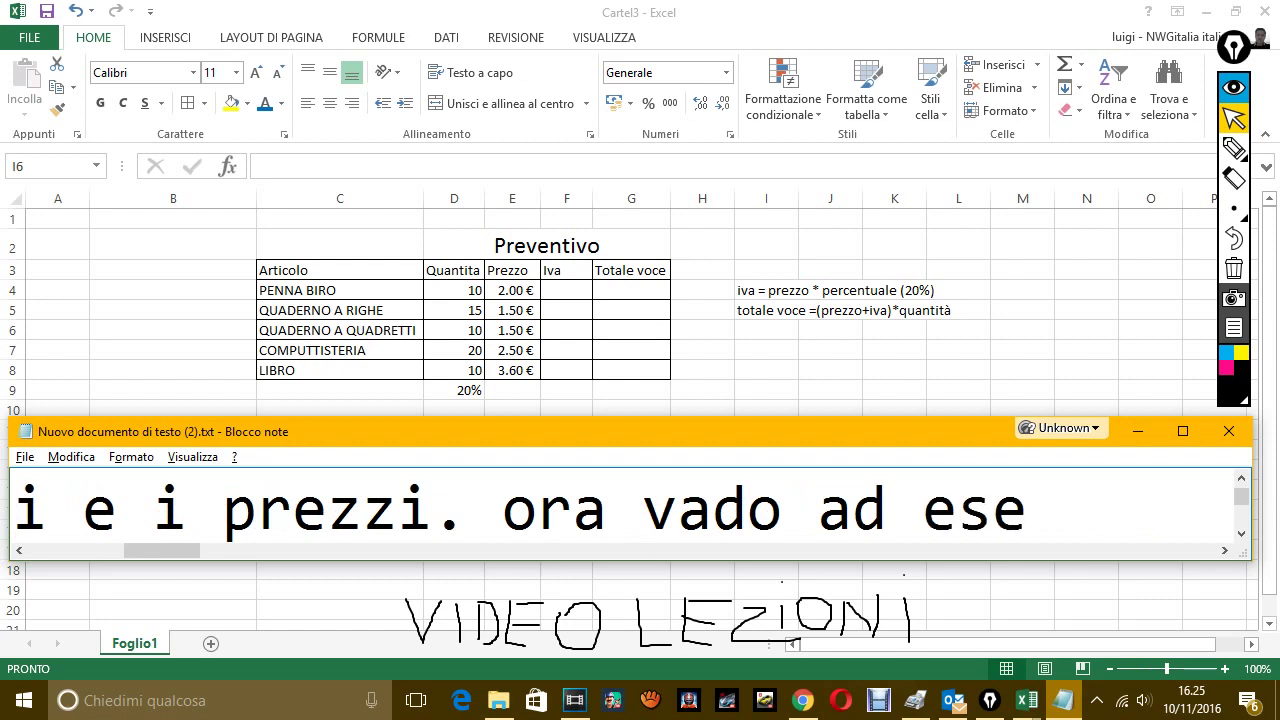
pyautogui.write('guire ')
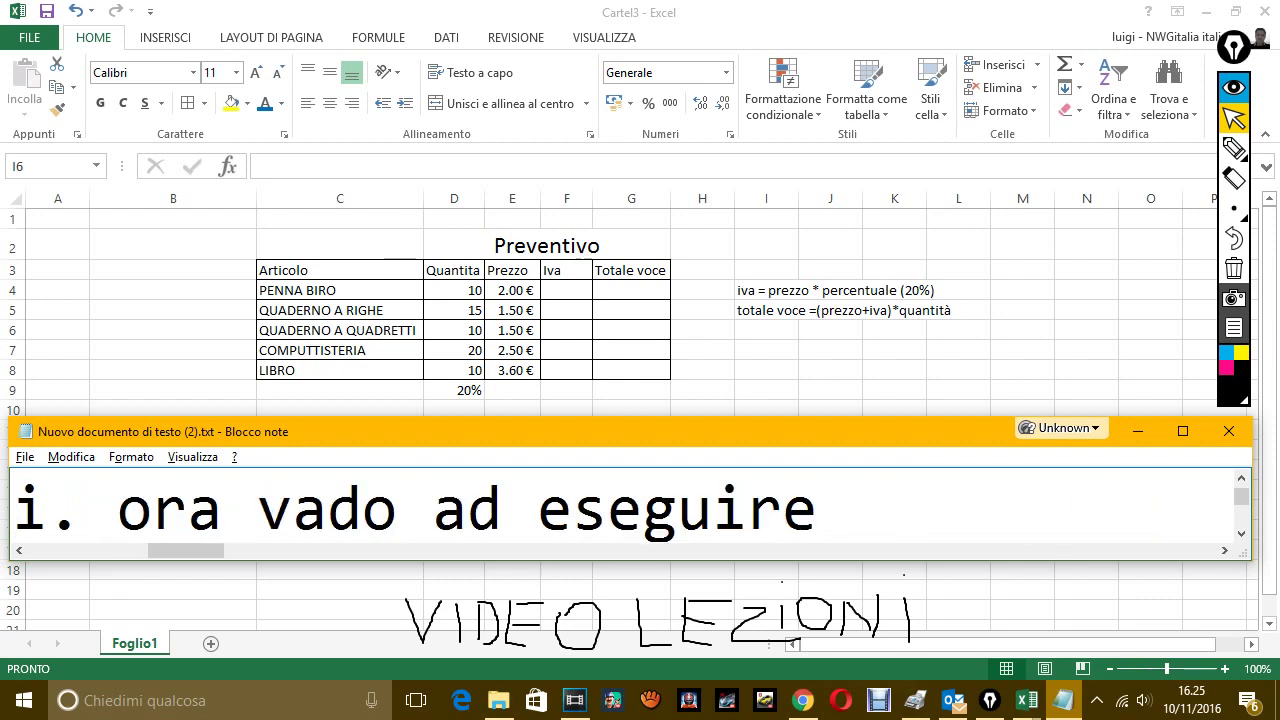
pyautogui.write('la formu')
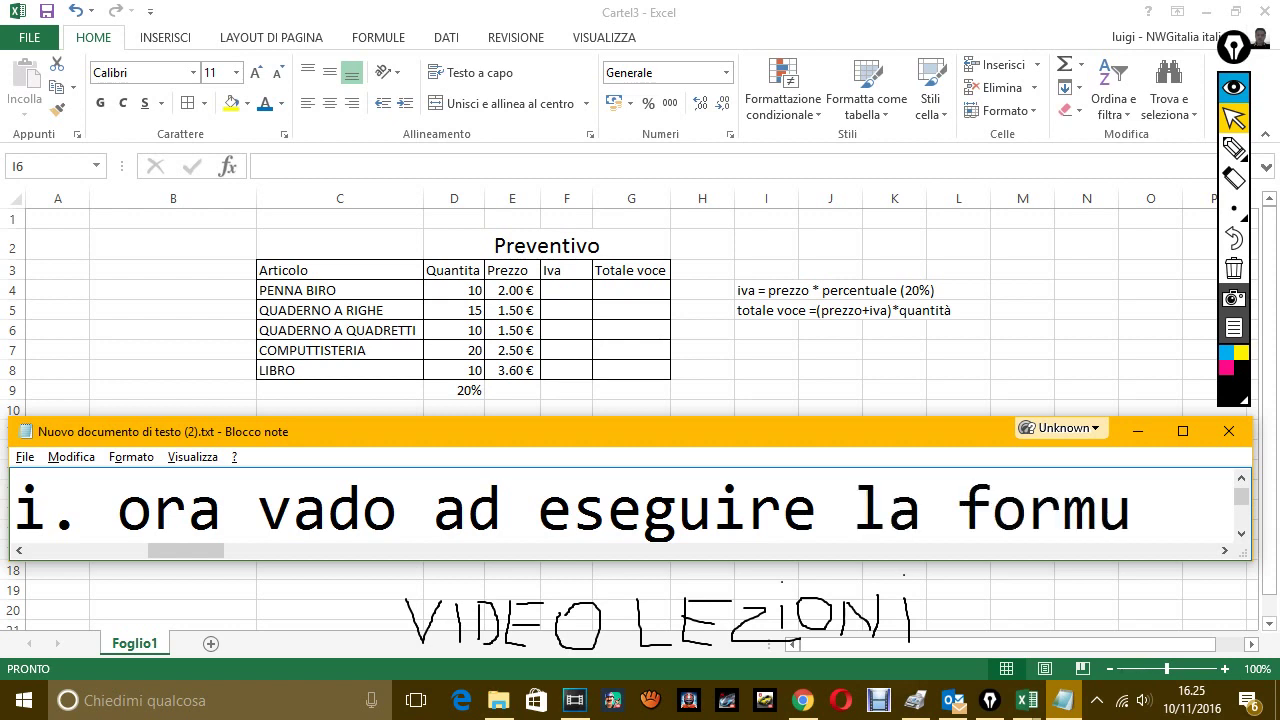
pyautogui.write('la e sp')
# Finish the note with 'ora vado ad eseguire la formula e poi spiego cosa ho fatto.'.
pyautogui.press('BackSpace')
pyautogui.press('BackSpace')
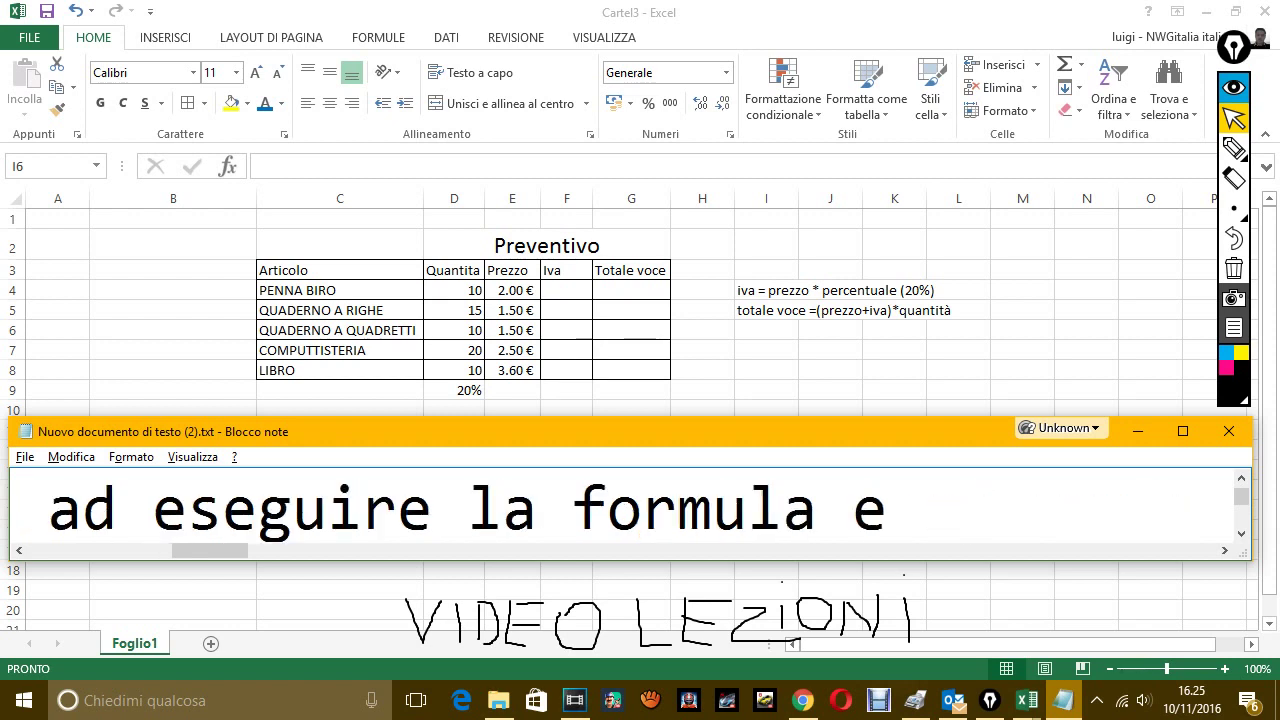
pyautogui.write('o')
pyautogui.press('BackSpace')
pyautogui.write('poi sp')
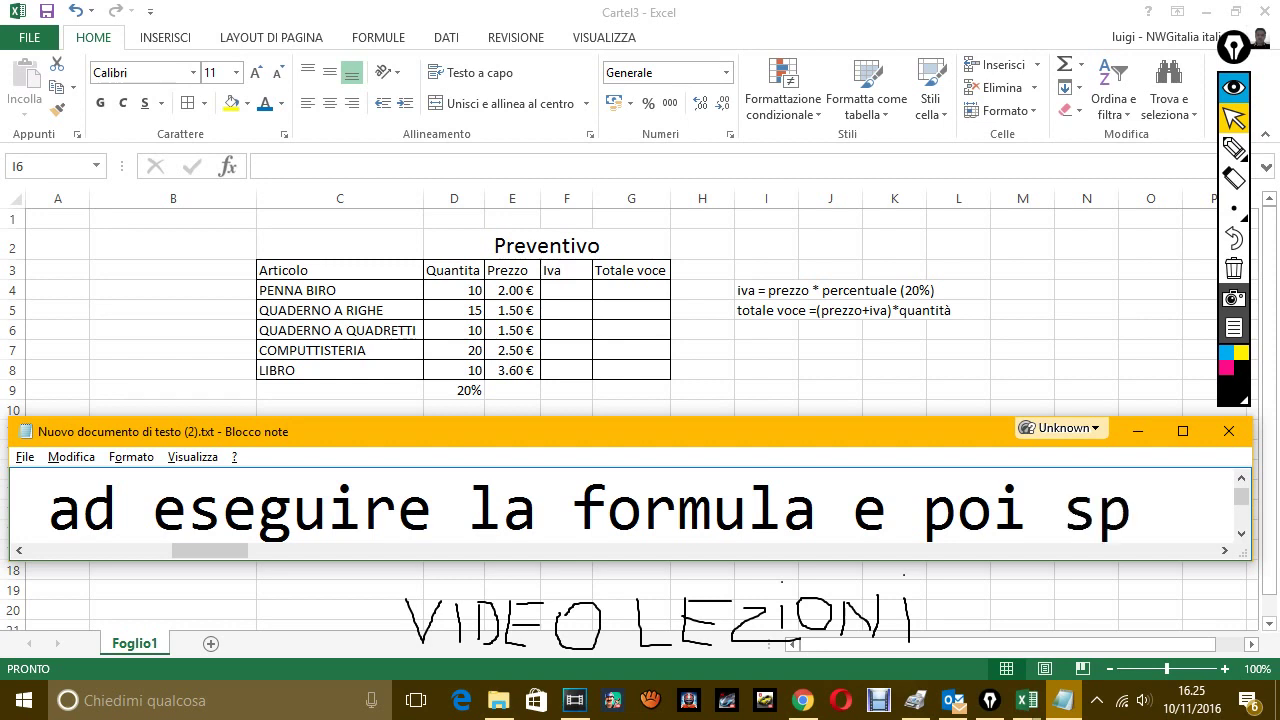
pyautogui.write('iegoco')
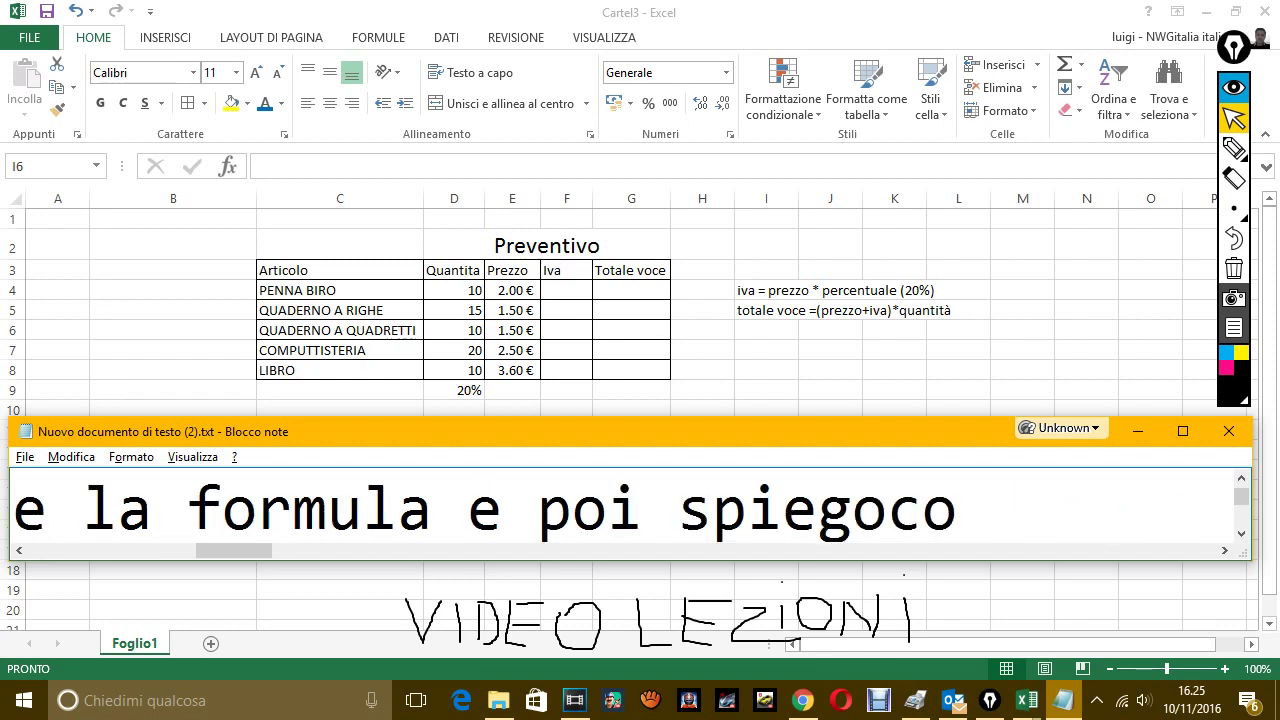
pyautogui.press('BackSpace')
pyautogui.press('BackSpace')
pyautogui.write('cos')
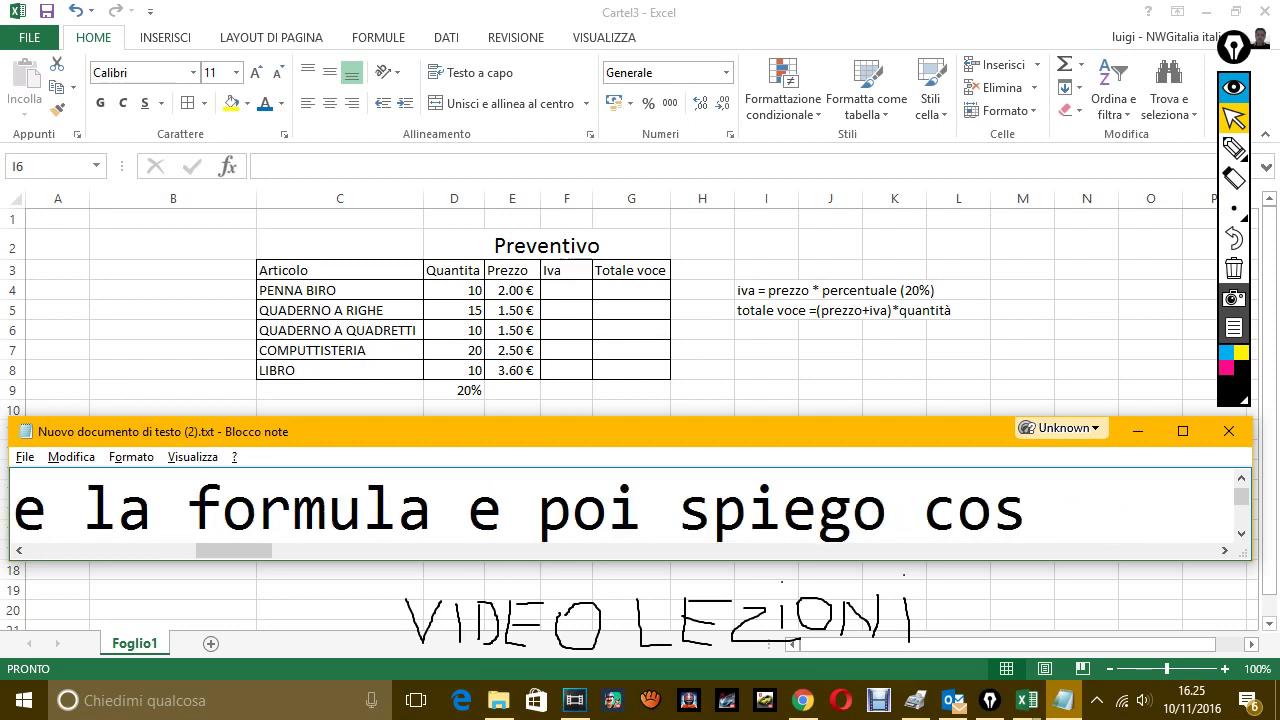
pyautogui.write('a o')
pyautogui.press('BackSpace')
pyautogui.write('h')
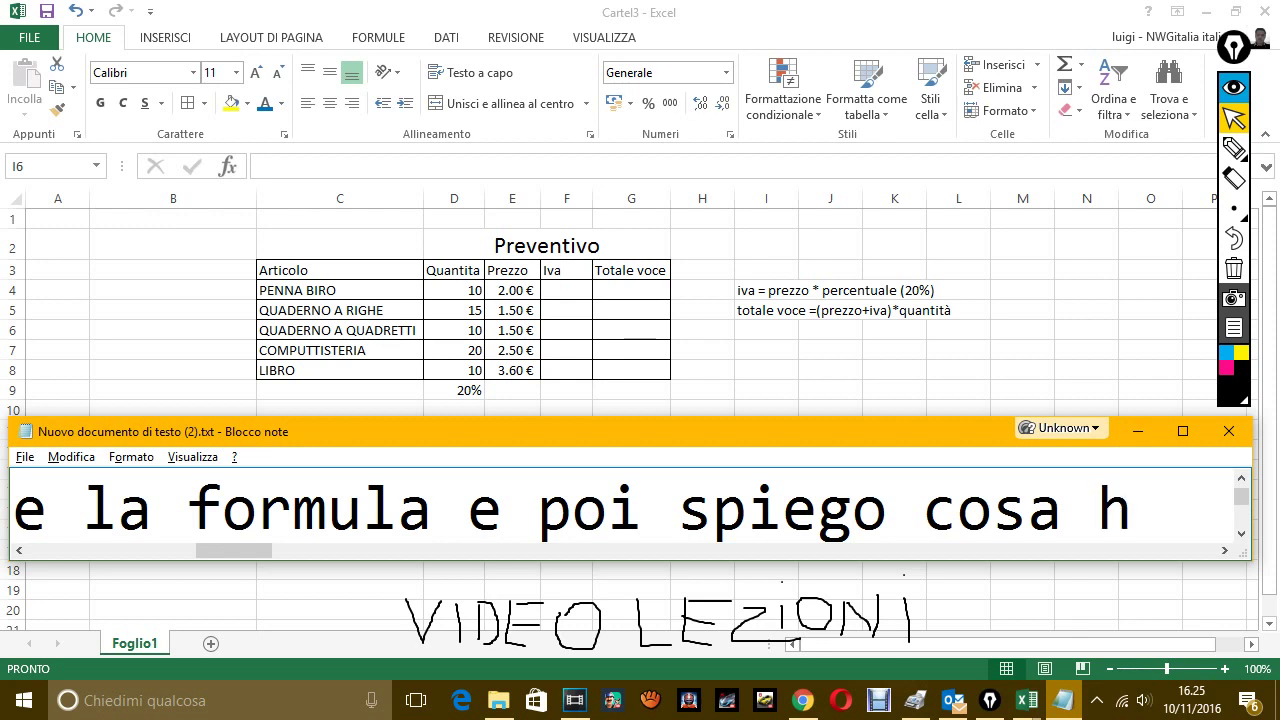
pyautogui.write('o fatto.')
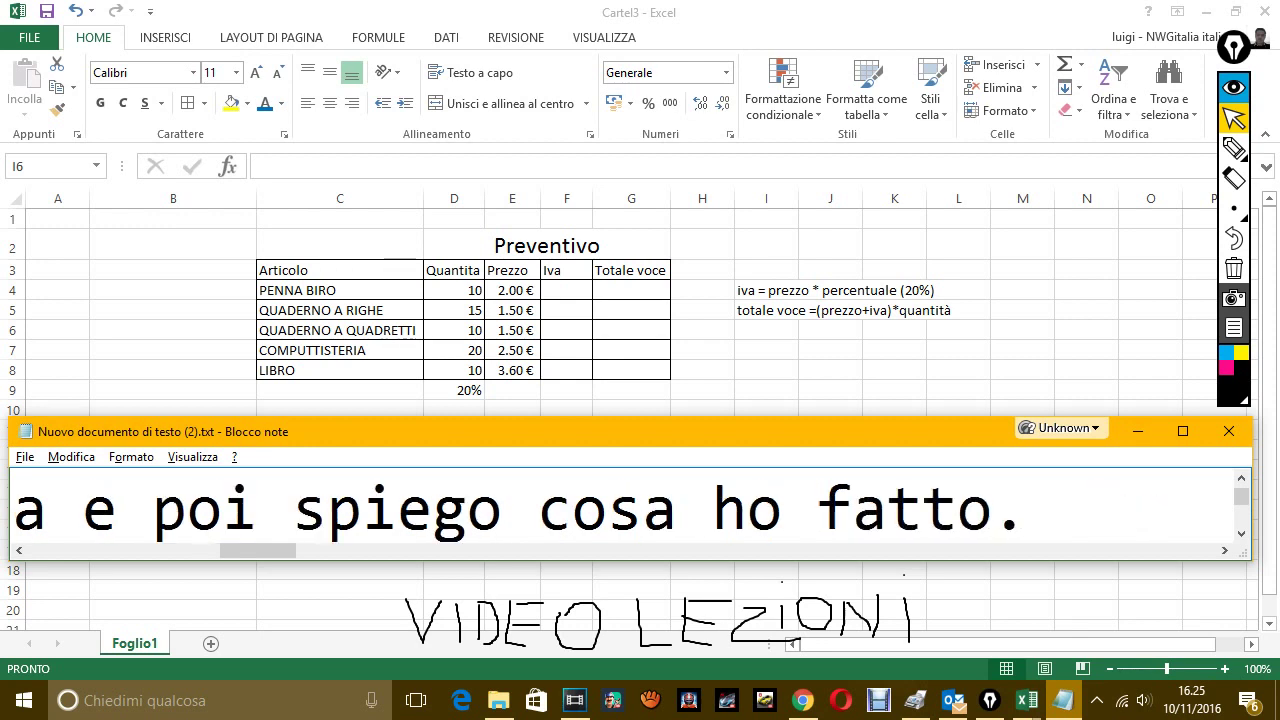
# Enter =E4*D9 in F4 so the PENNA BIRO Iva shows 0.40 €.
pyautogui.click(572, 289)
pyautogui.click(569, 292)
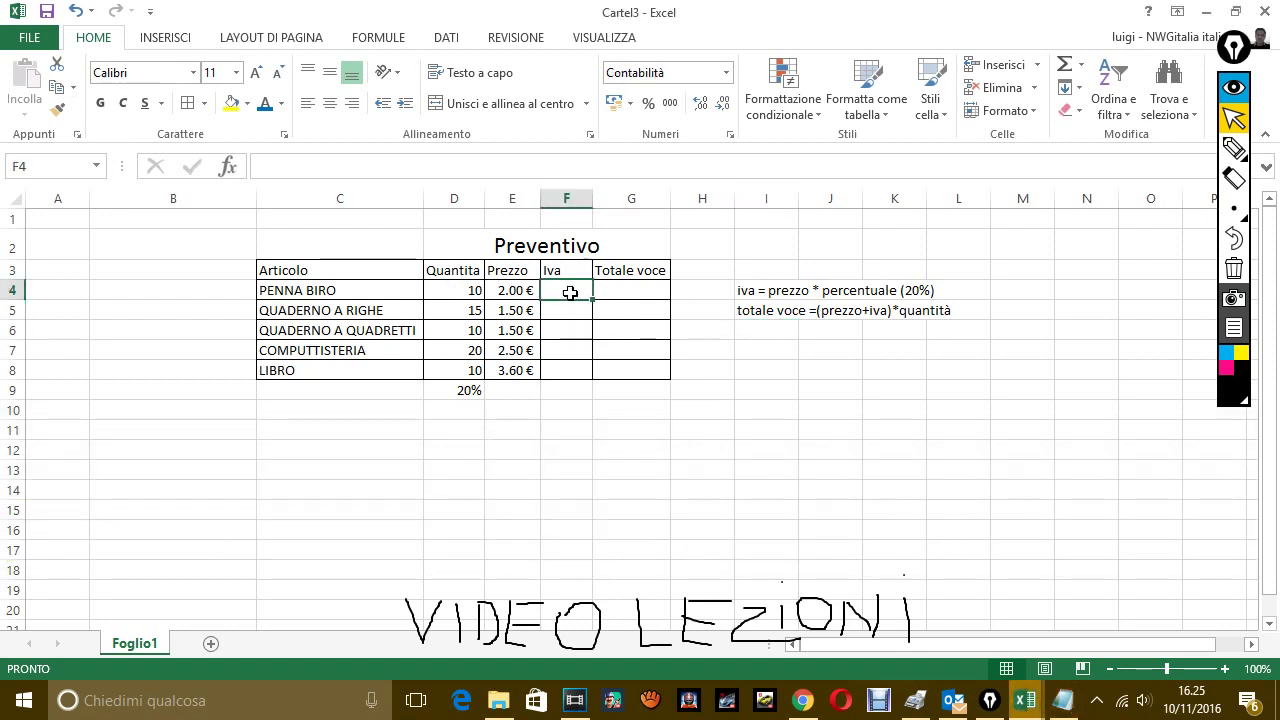
pyautogui.write('=')
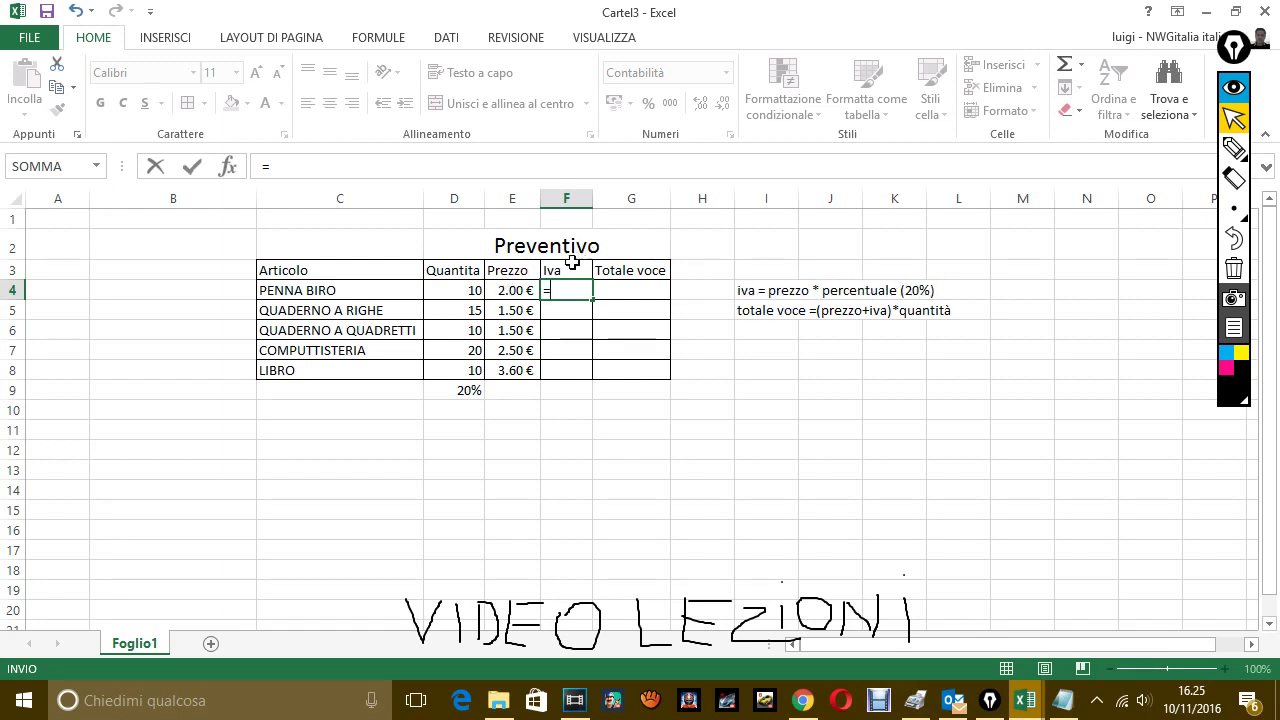
pyautogui.click(514, 291)
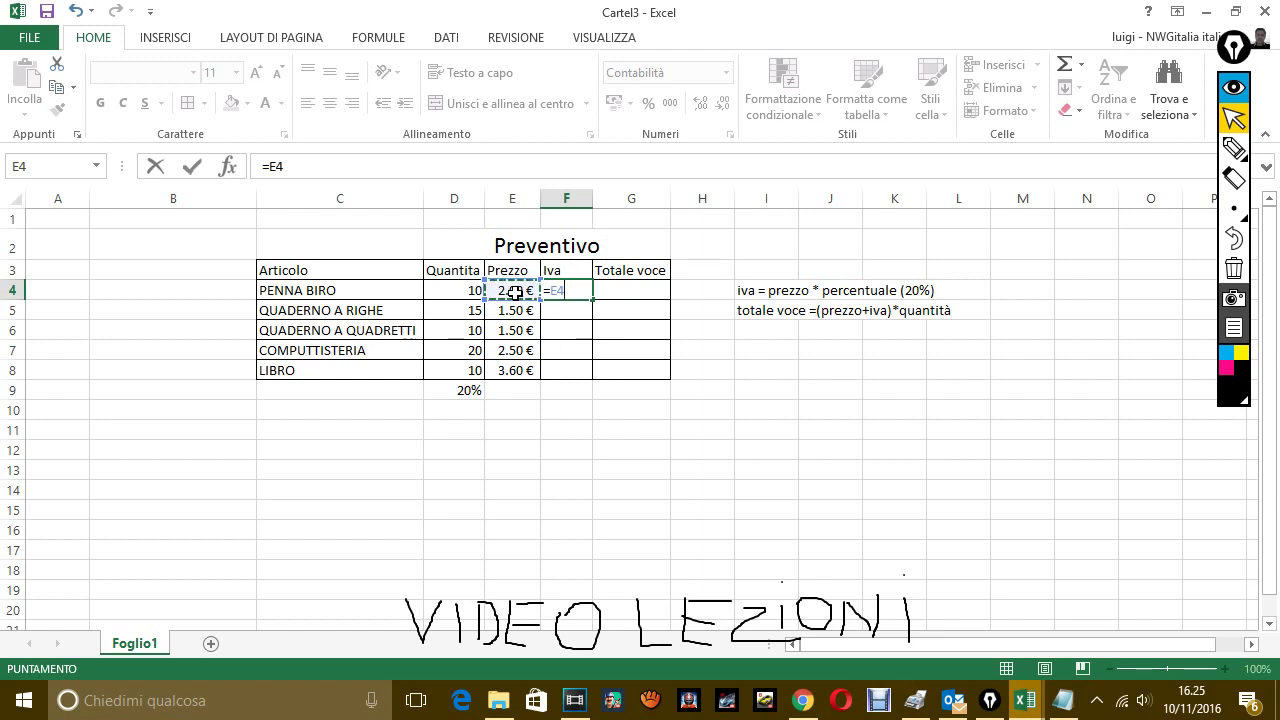
pyautogui.write('*')
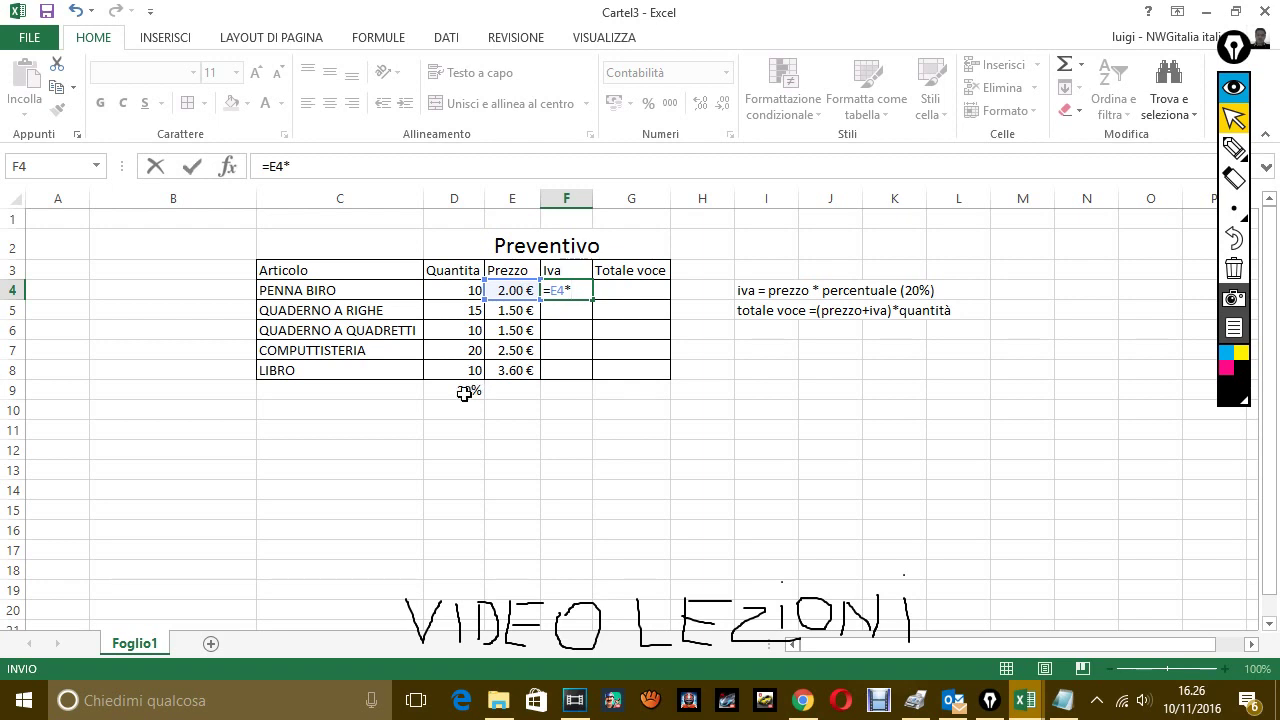
pyautogui.click(464, 392)
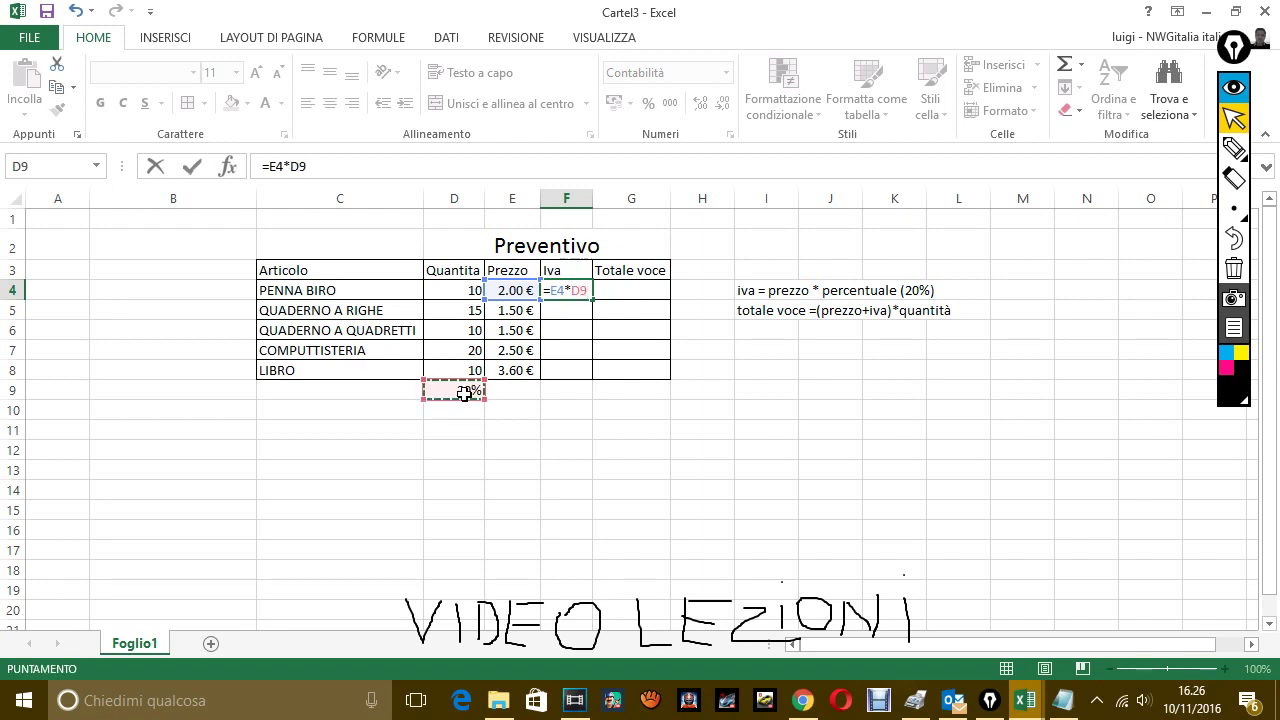
pyautogui.press('Return')
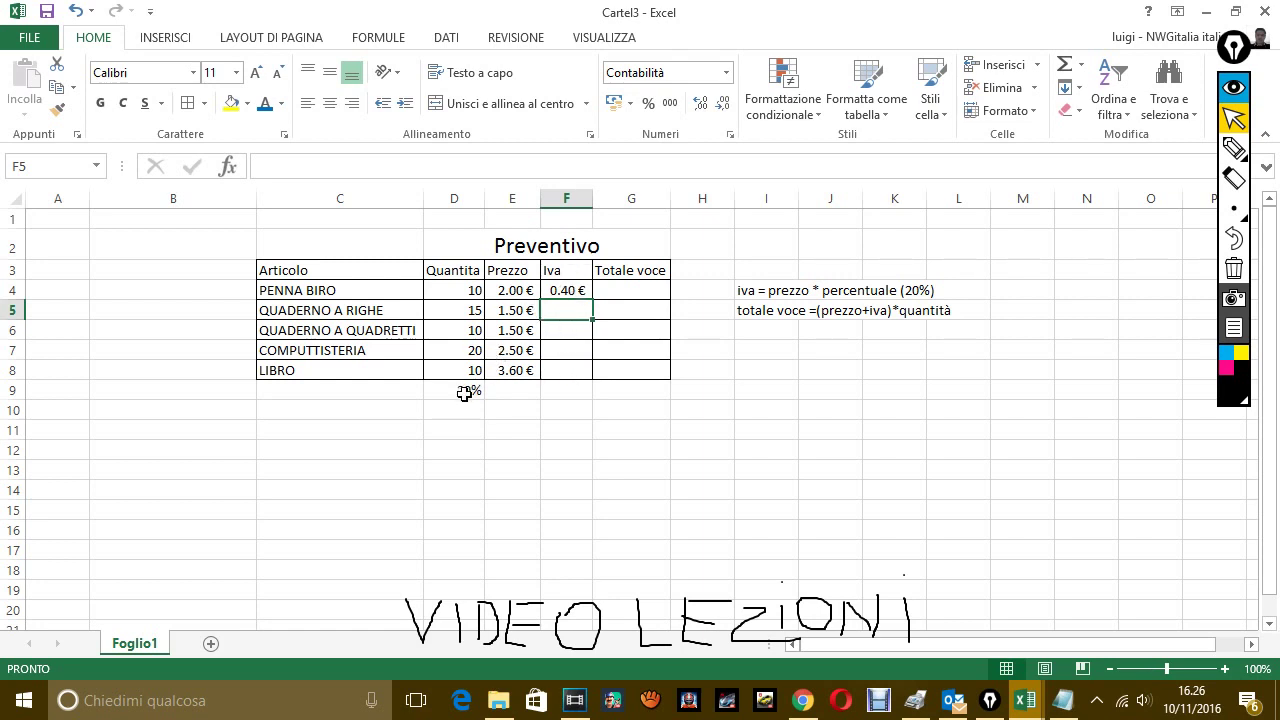
# Note that the formula written above gave its result in the penna biro cell.
pyautogui.click(1063, 700)
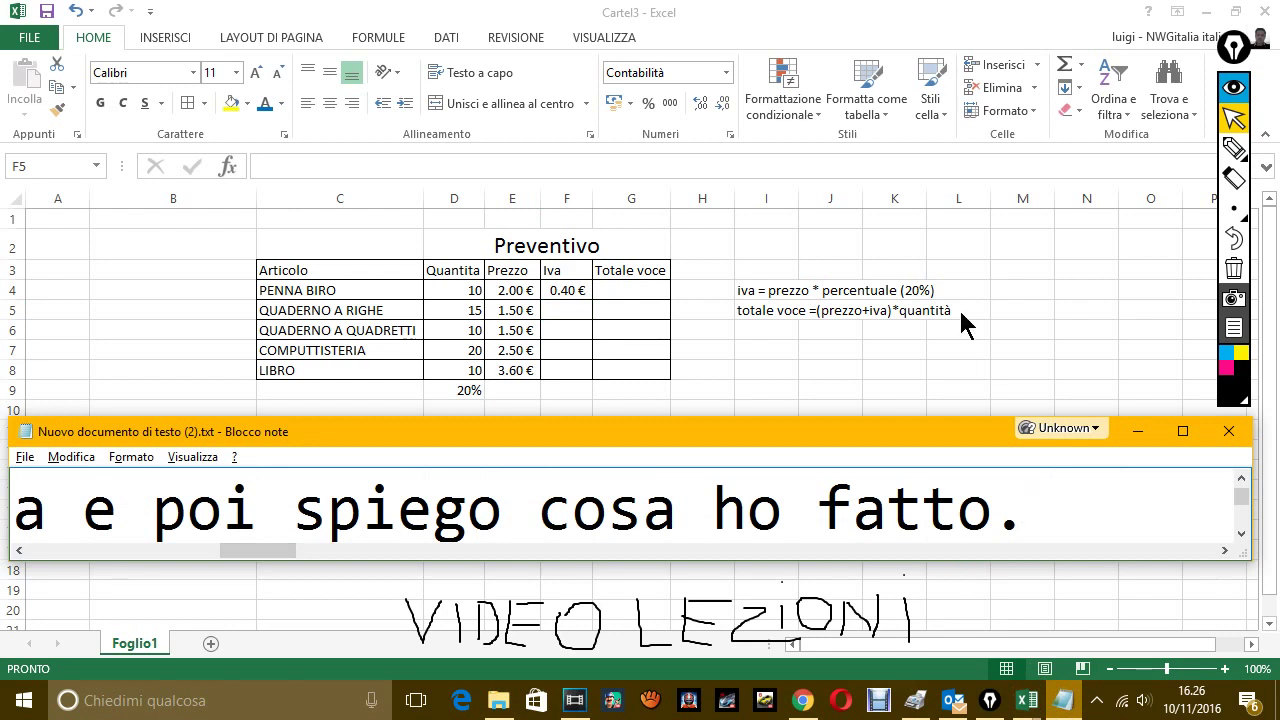
pyautogui.write('come vedi')
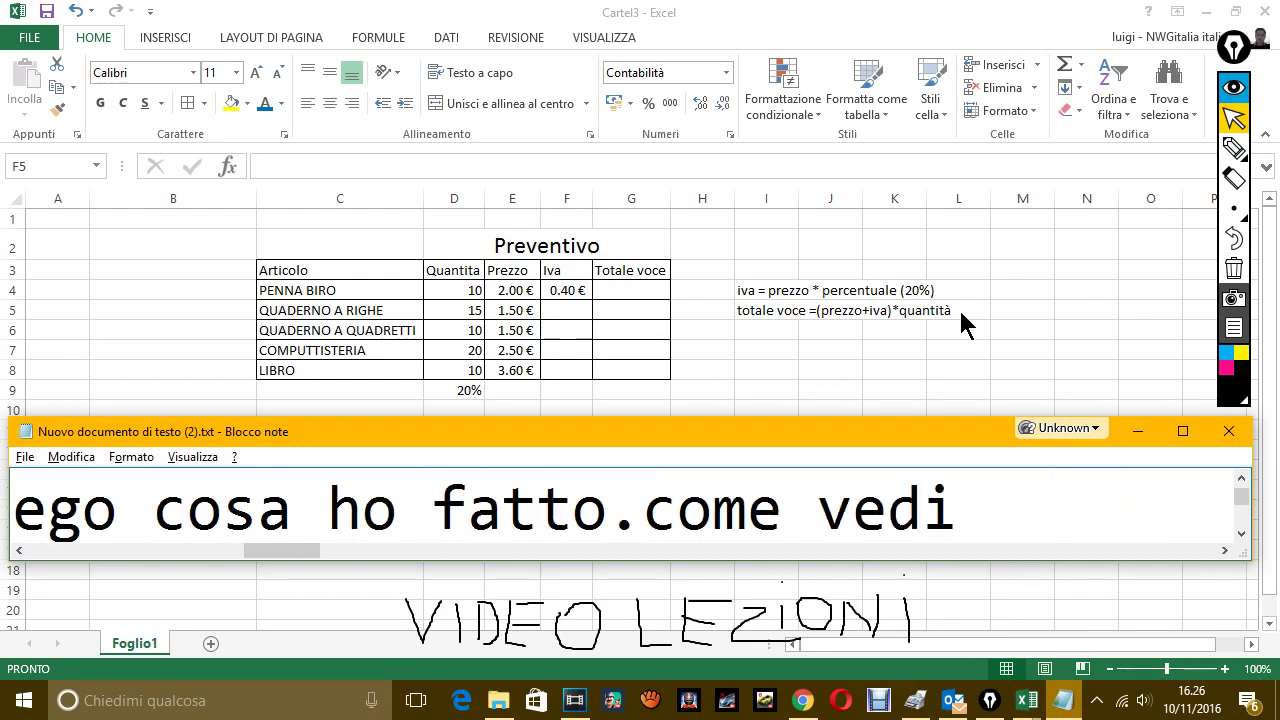
pyautogui.write(' ho fatto la for')
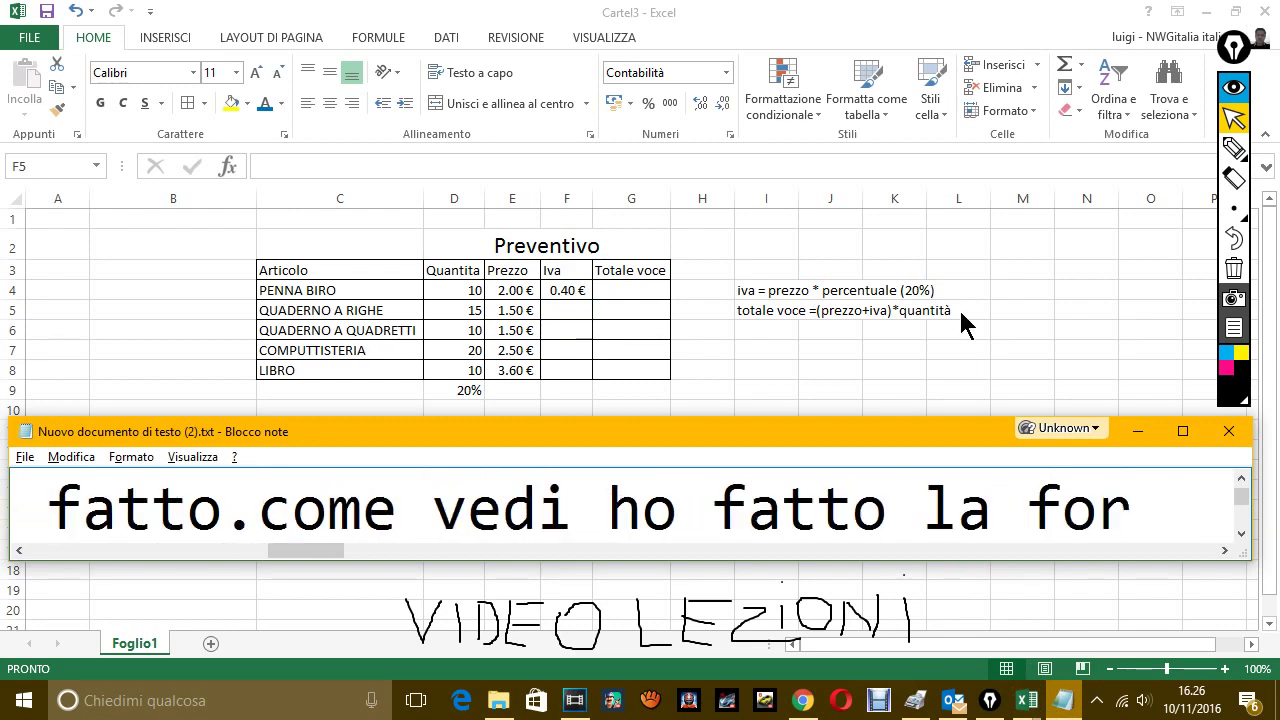
pyautogui.write('mula com eho')
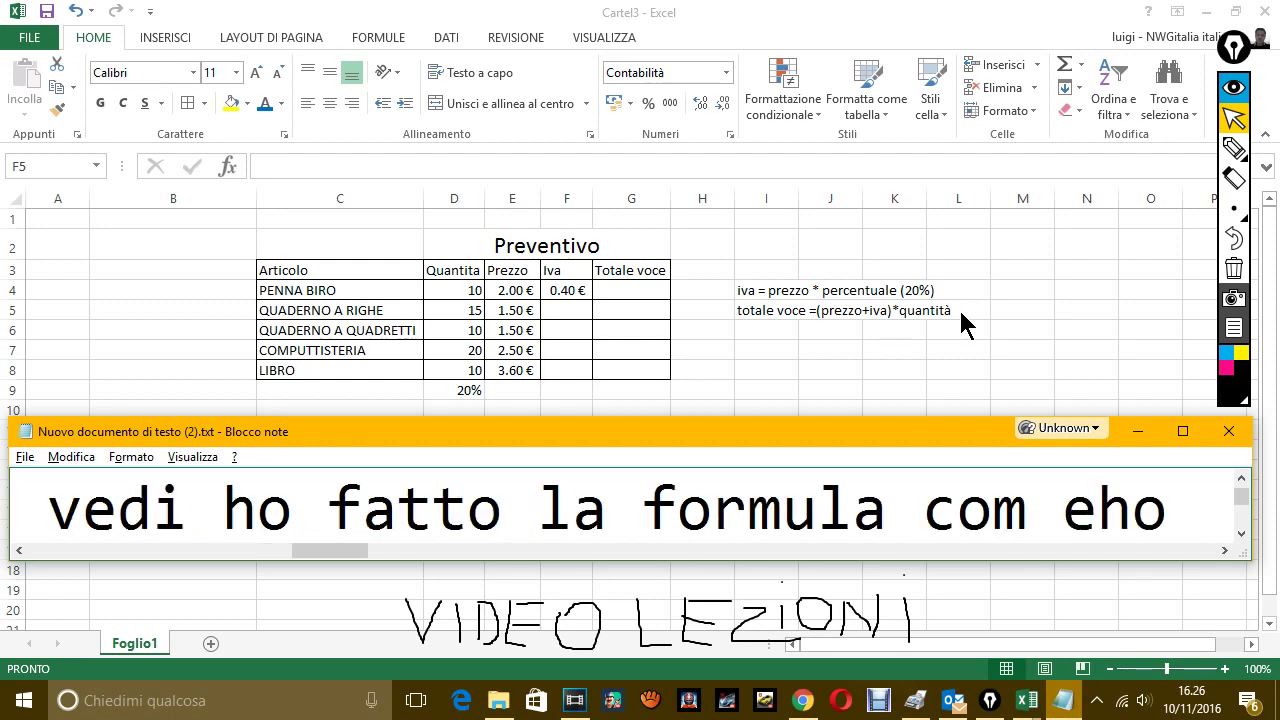
pyautogui.press('BackSpace')
pyautogui.press('BackSpace')
pyautogui.press('BackSpace')
pyautogui.press('BackSpace')
pyautogui.write('e ho')
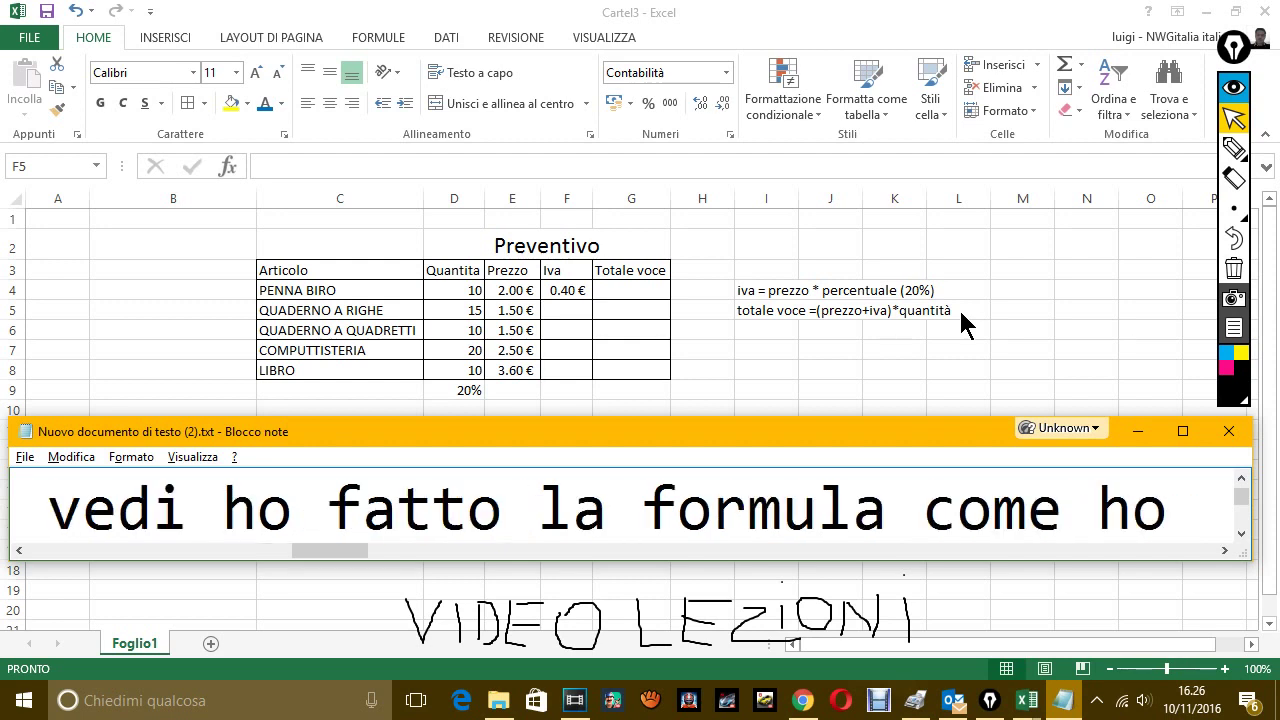
pyautogui.write(' scritto a')
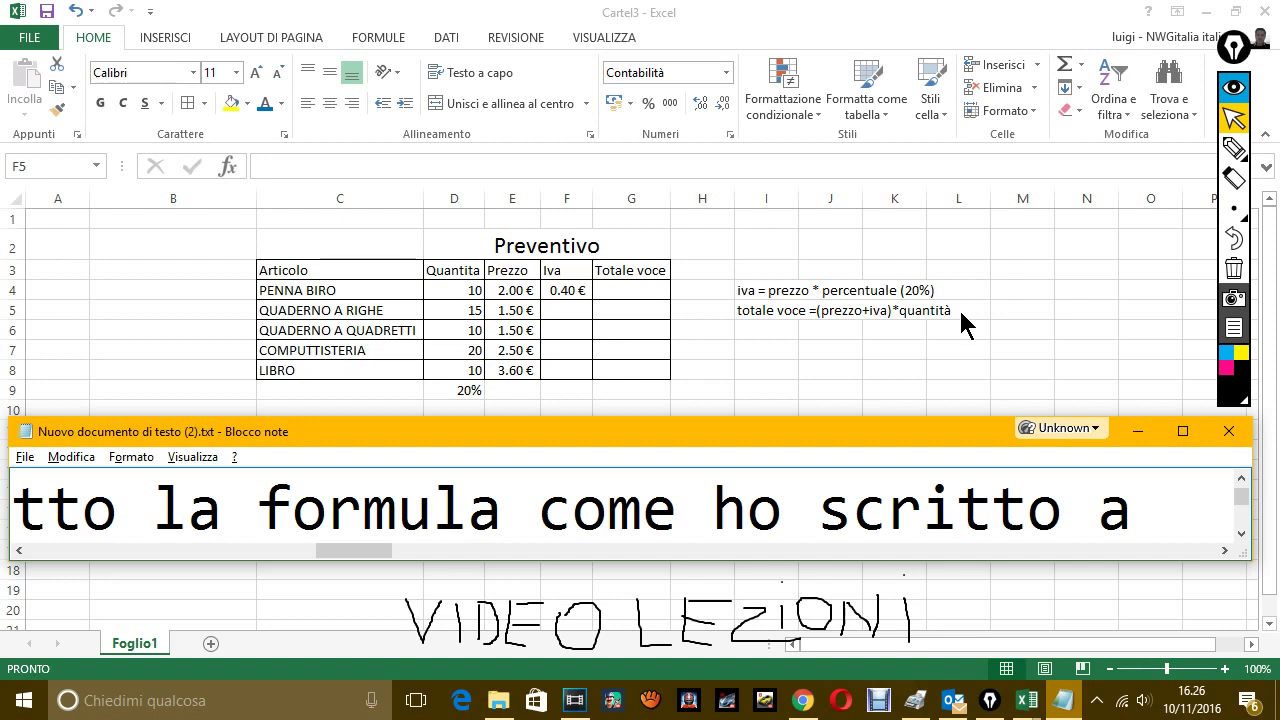
pyautogui.press('BackSpace')
pyautogui.write('qu')
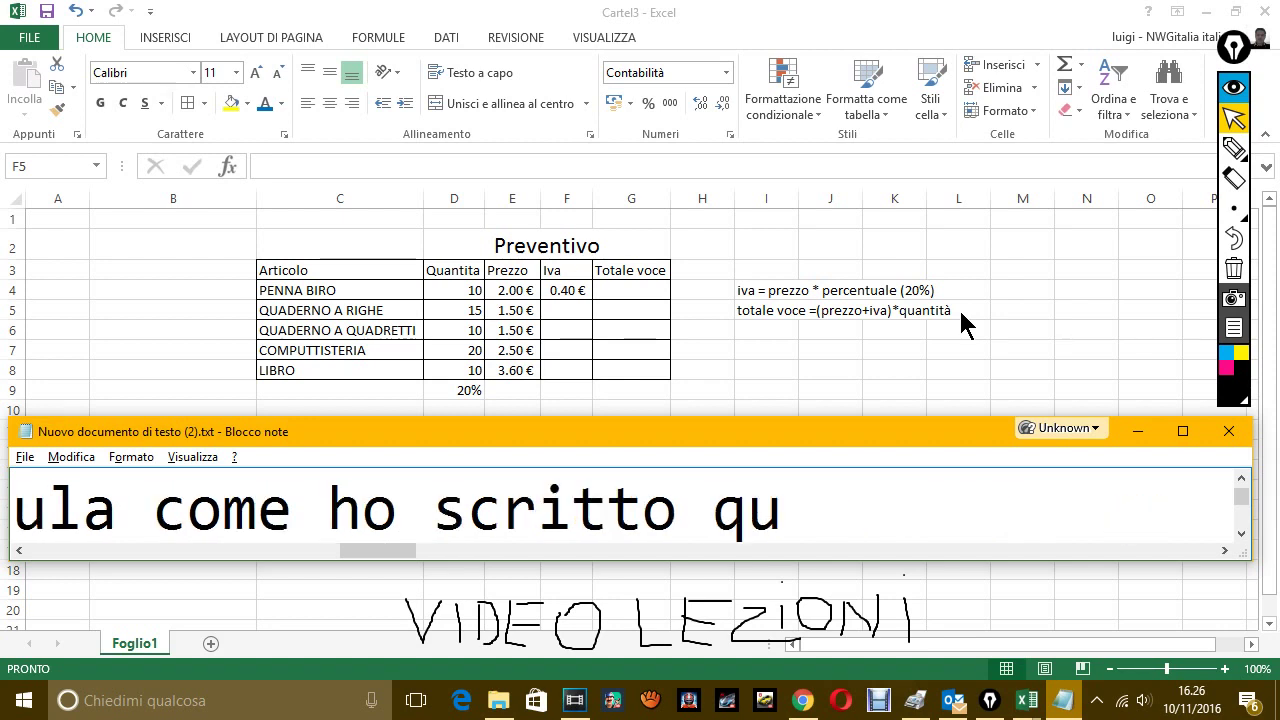
pyautogui.write('a sopra')
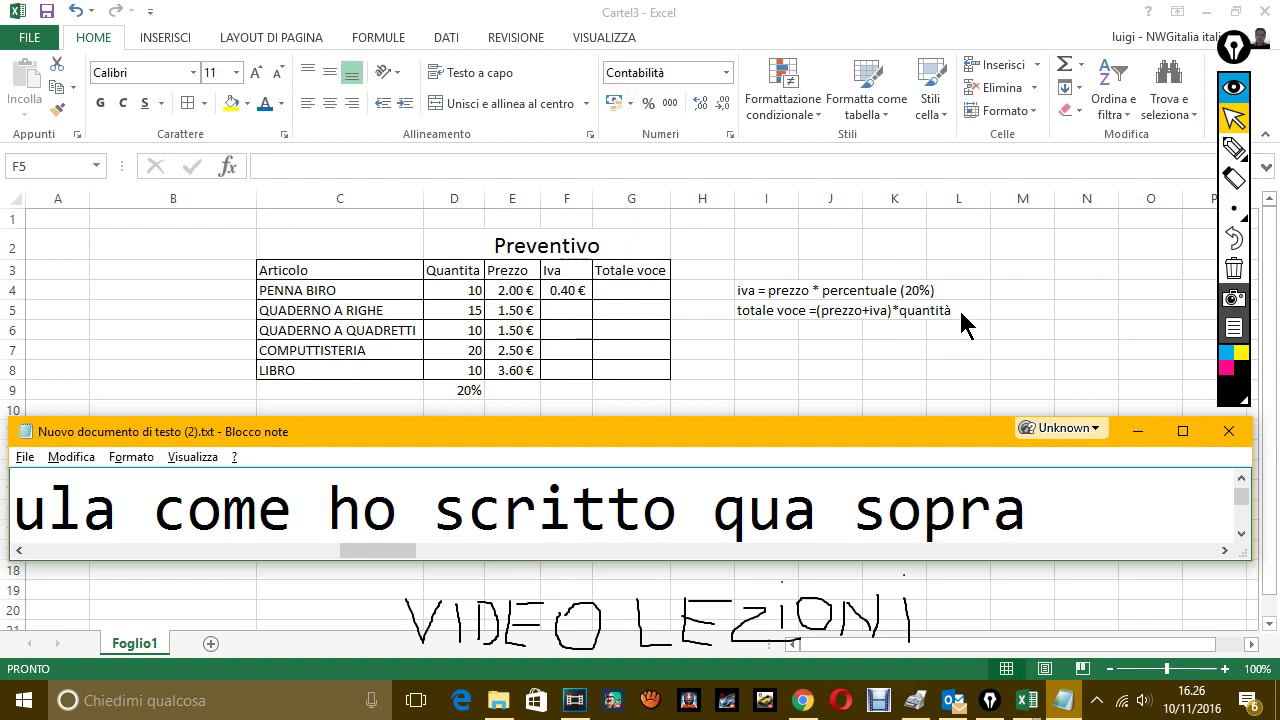
pyautogui.write(', e i')
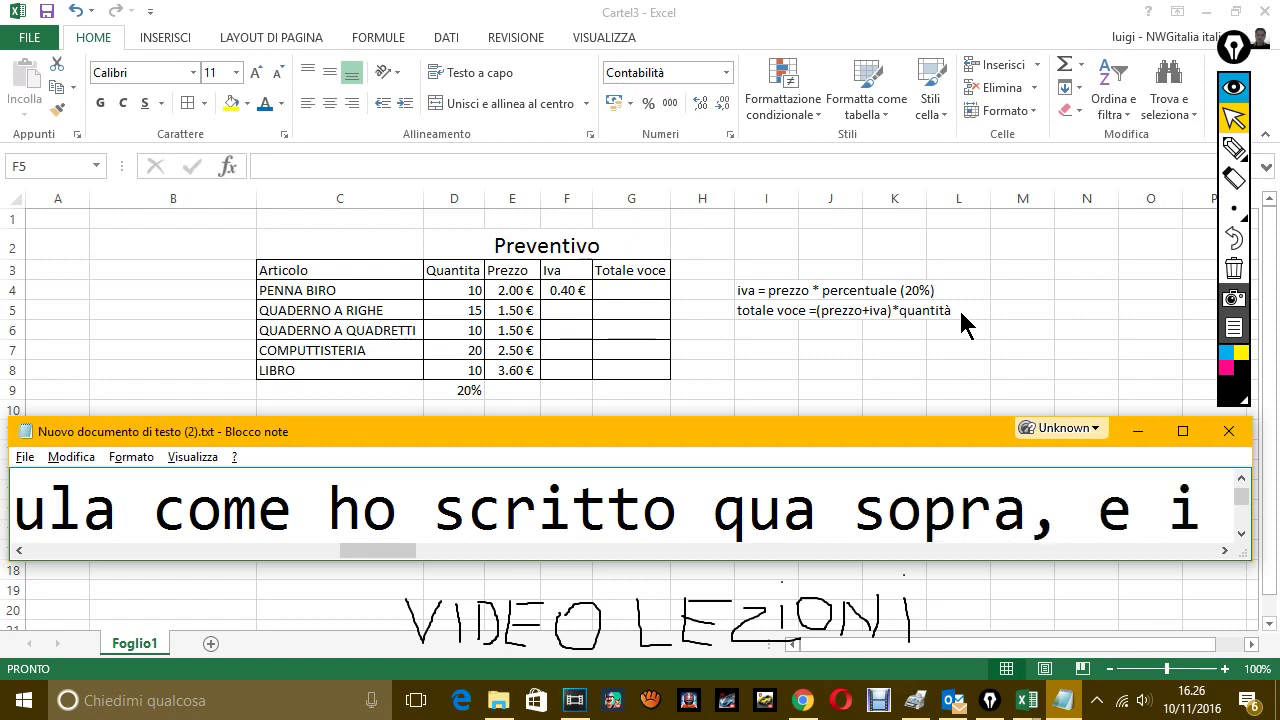
pyautogui.write('l ru')
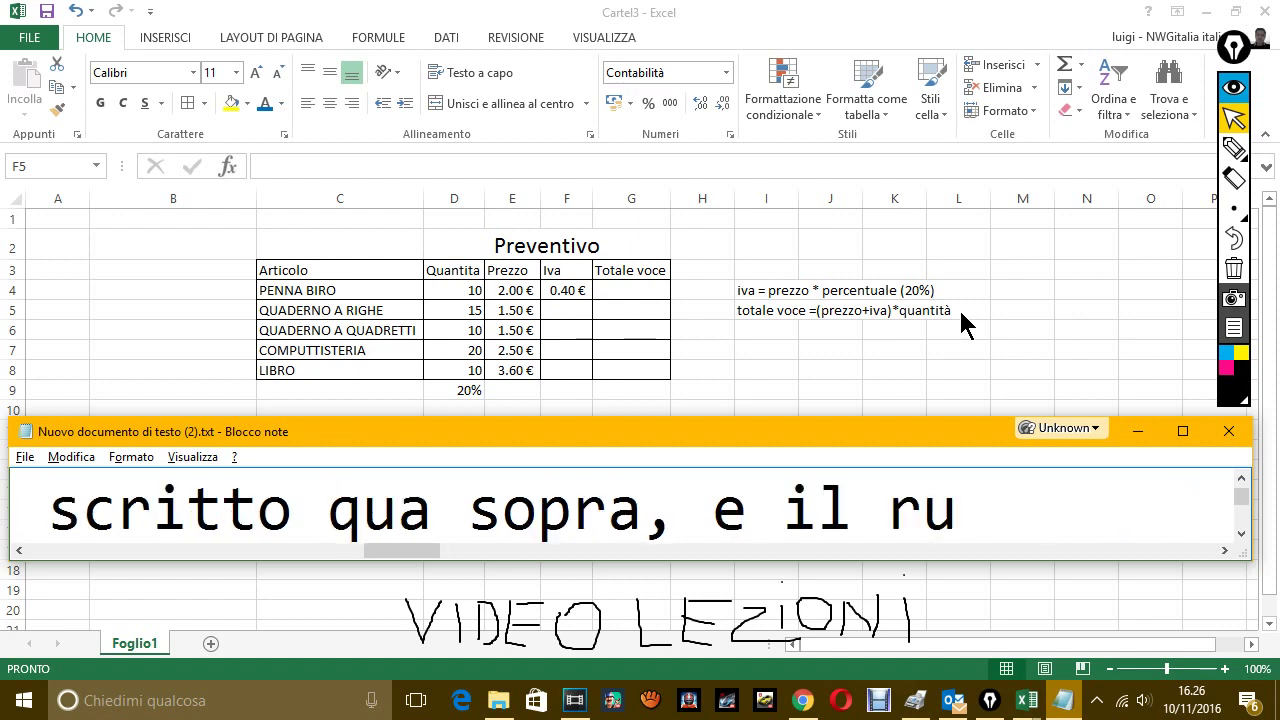
pyautogui.press('BackSpace')
pyautogui.press('BackSpace')
pyautogui.press('BackSpace')
pyautogui.press('BackSpace')
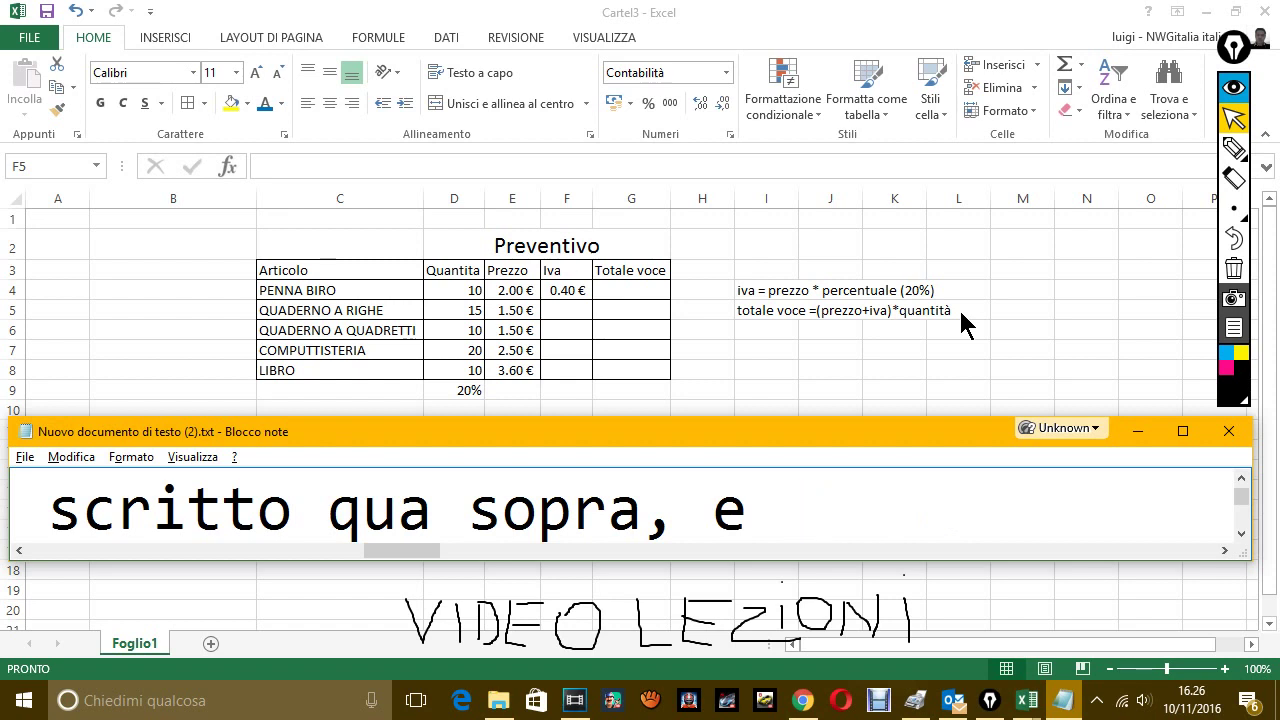
pyautogui.write('ho avuto il r')
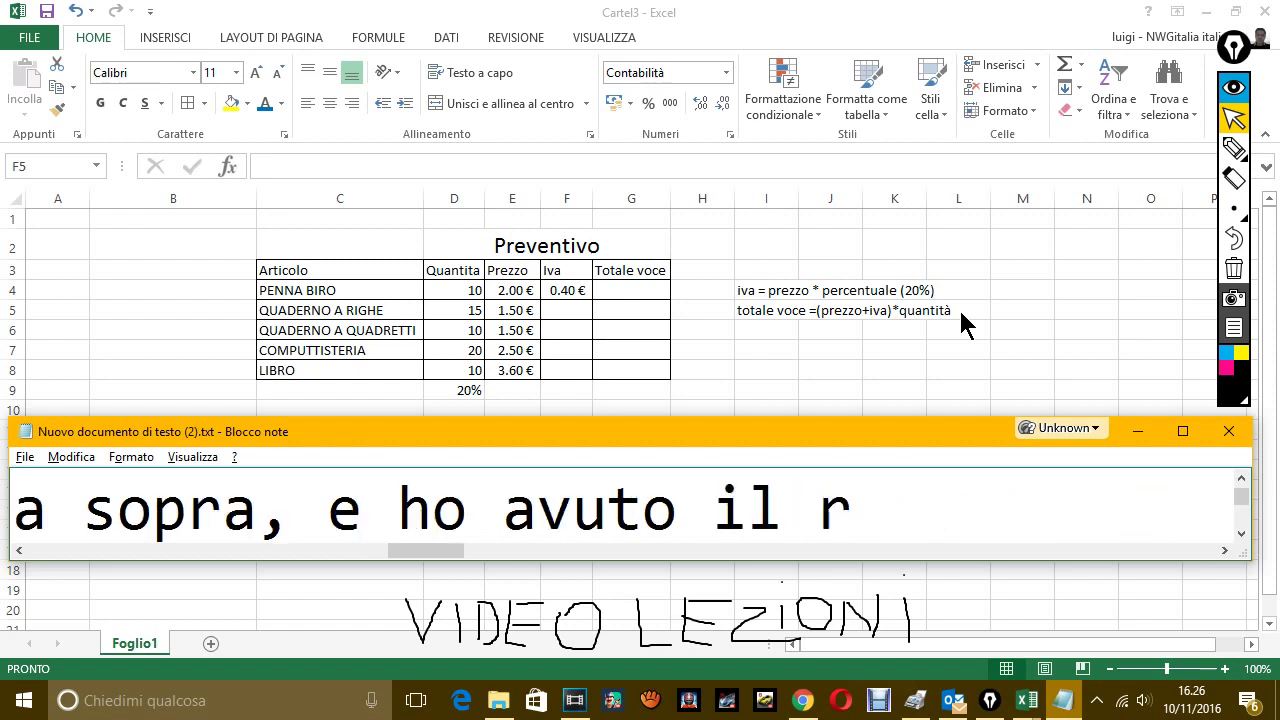
pyautogui.write('isultato n')
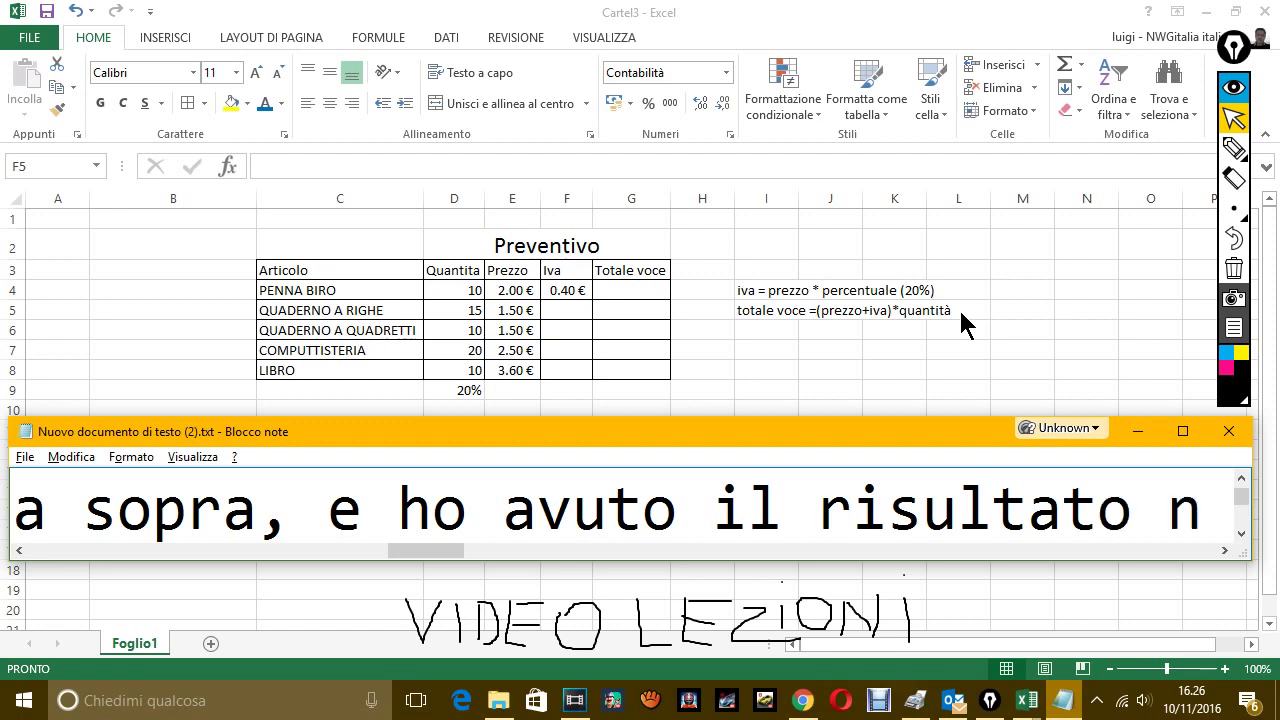
pyautogui.write('ella casella')
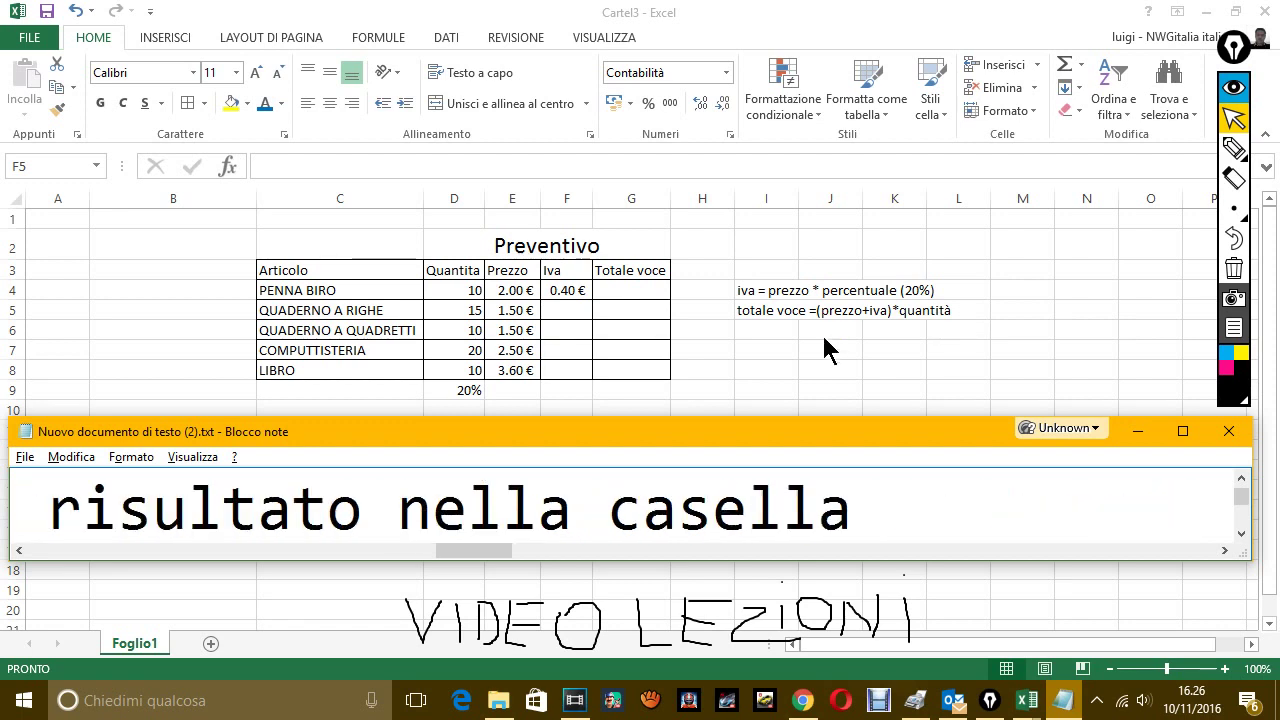
pyautogui.write(' del')
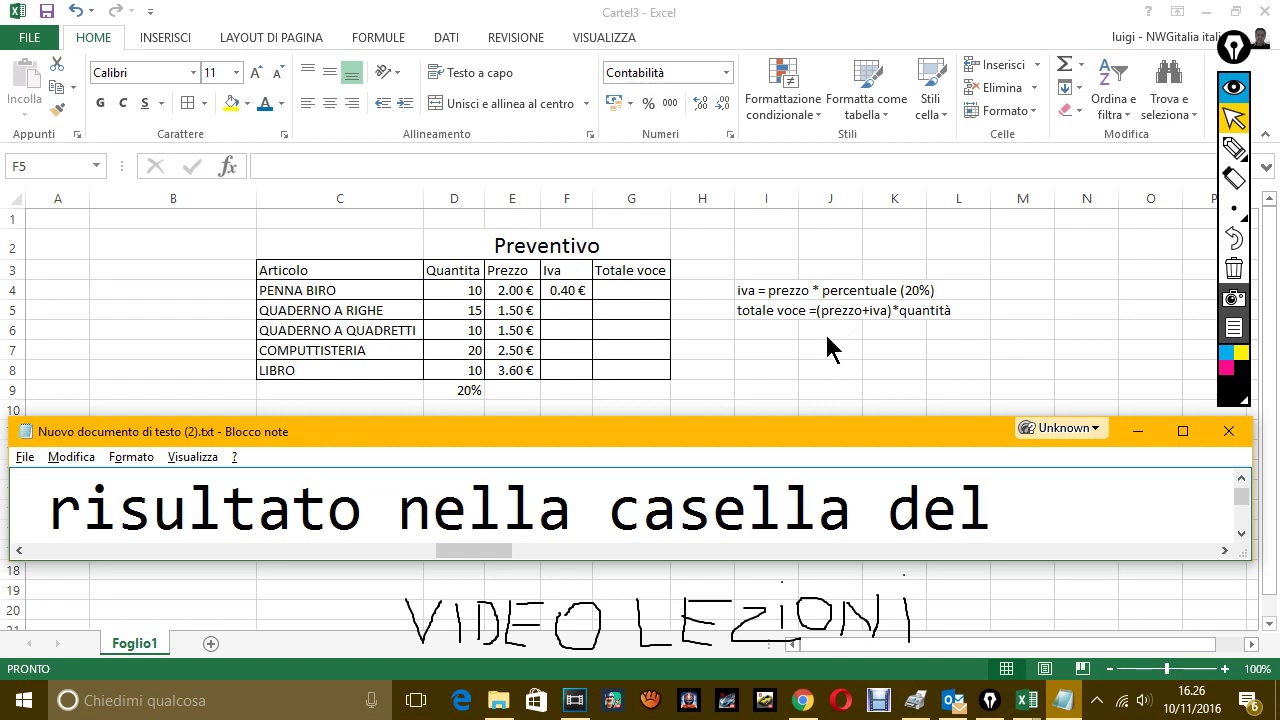
pyautogui.write('la pinn')
pyautogui.press('BackSpace')
pyautogui.press('BackSpace')
pyautogui.press('BackSpace')
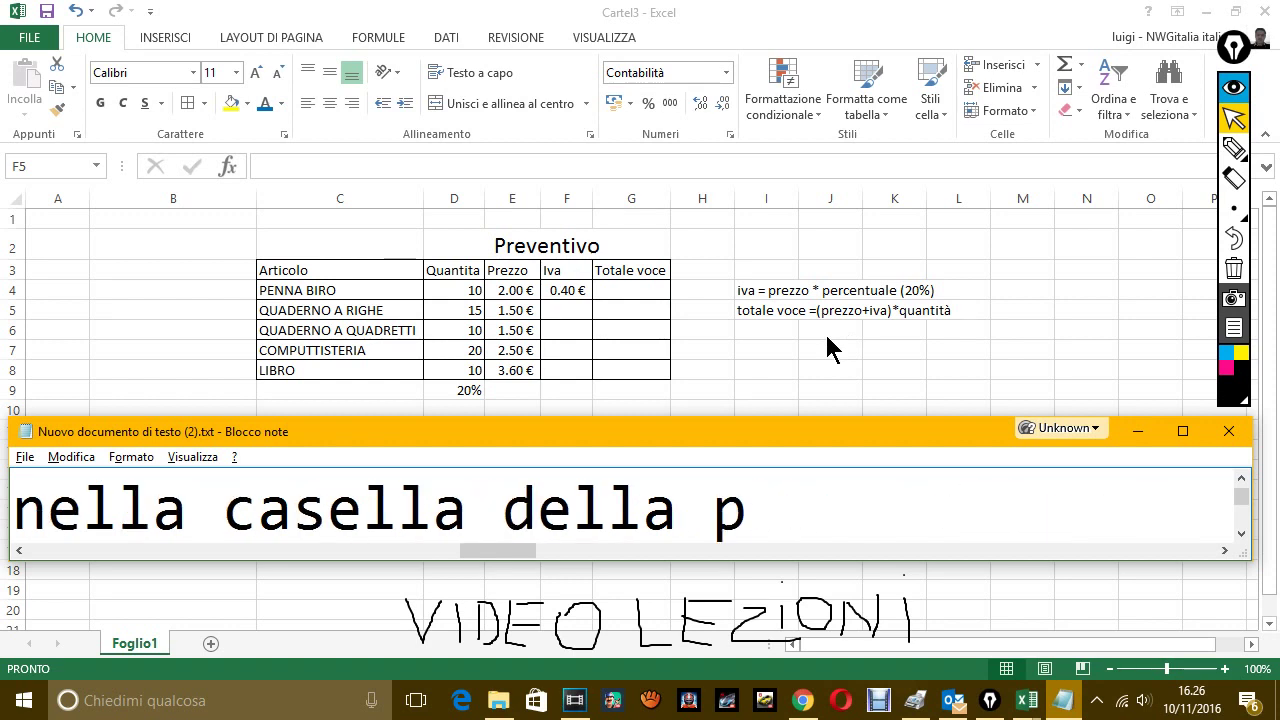
pyautogui.write('enna biro')
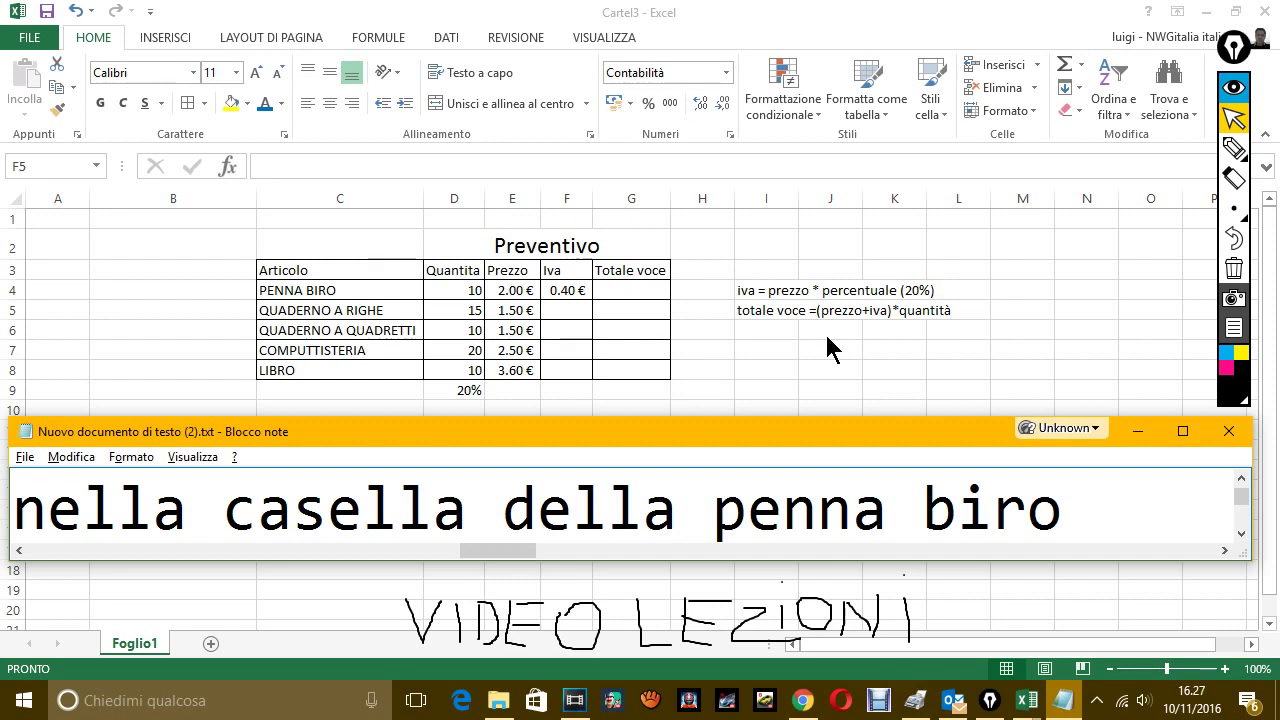
# Add ', ora vado a trascinare la formula' to the note.
pyautogui.write(', or')
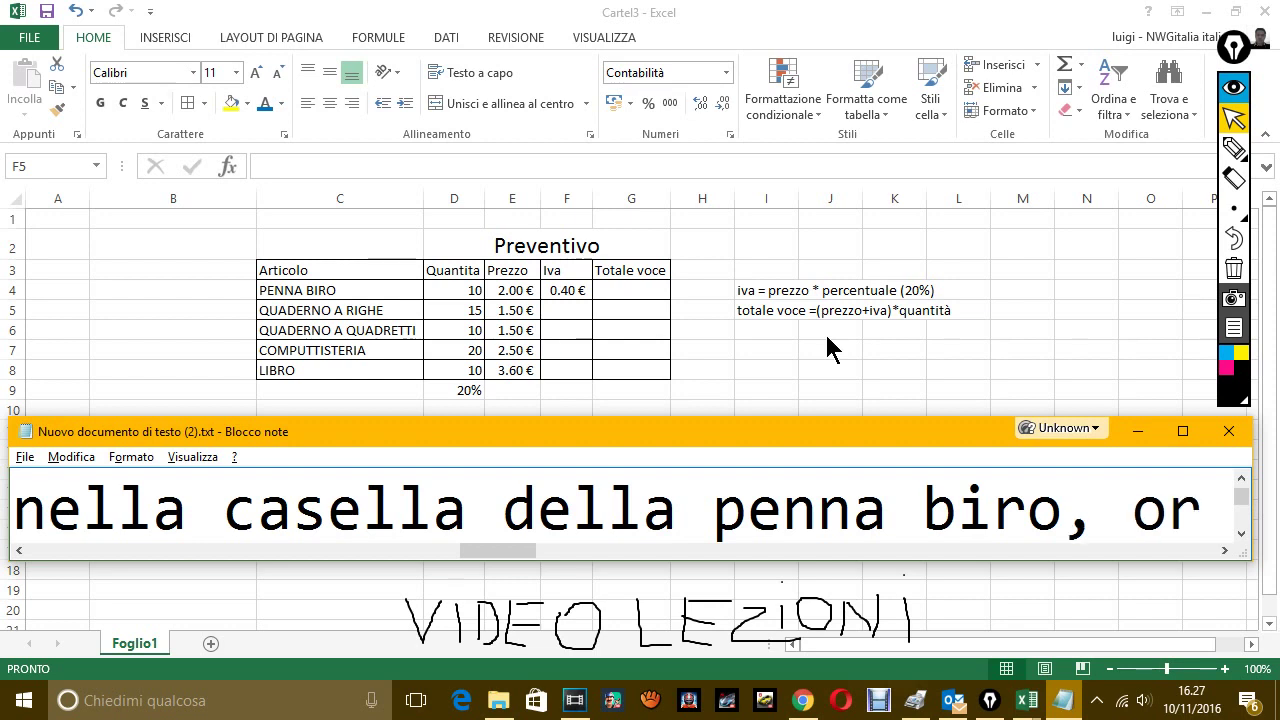
pyautogui.write('a vado a')
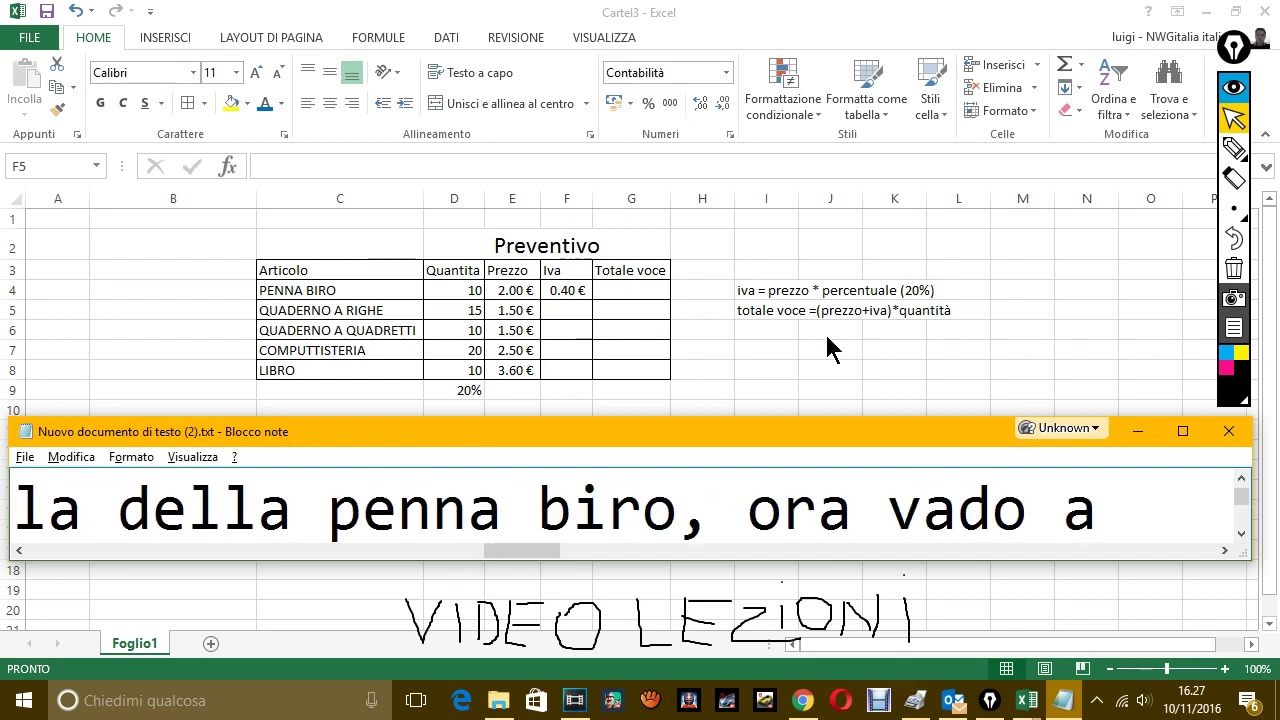
pyautogui.write(' trasci')
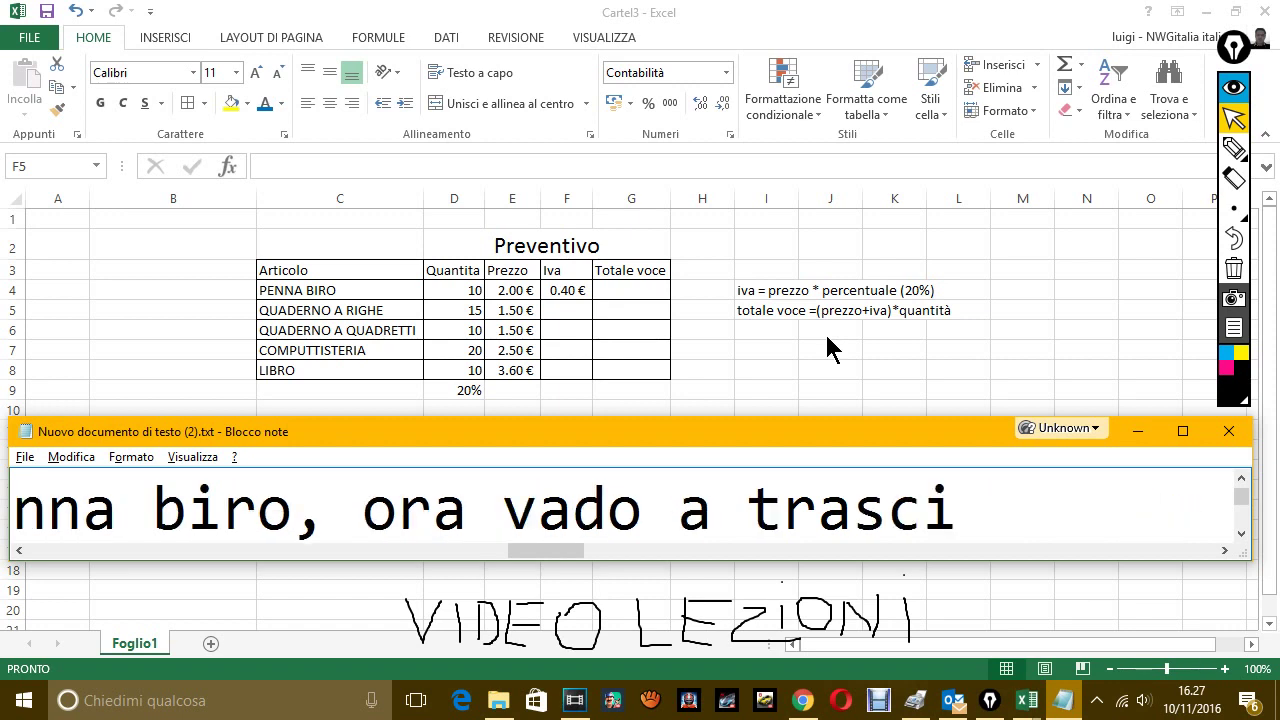
pyautogui.write('nare la for')
pyautogui.press('BackSpace')
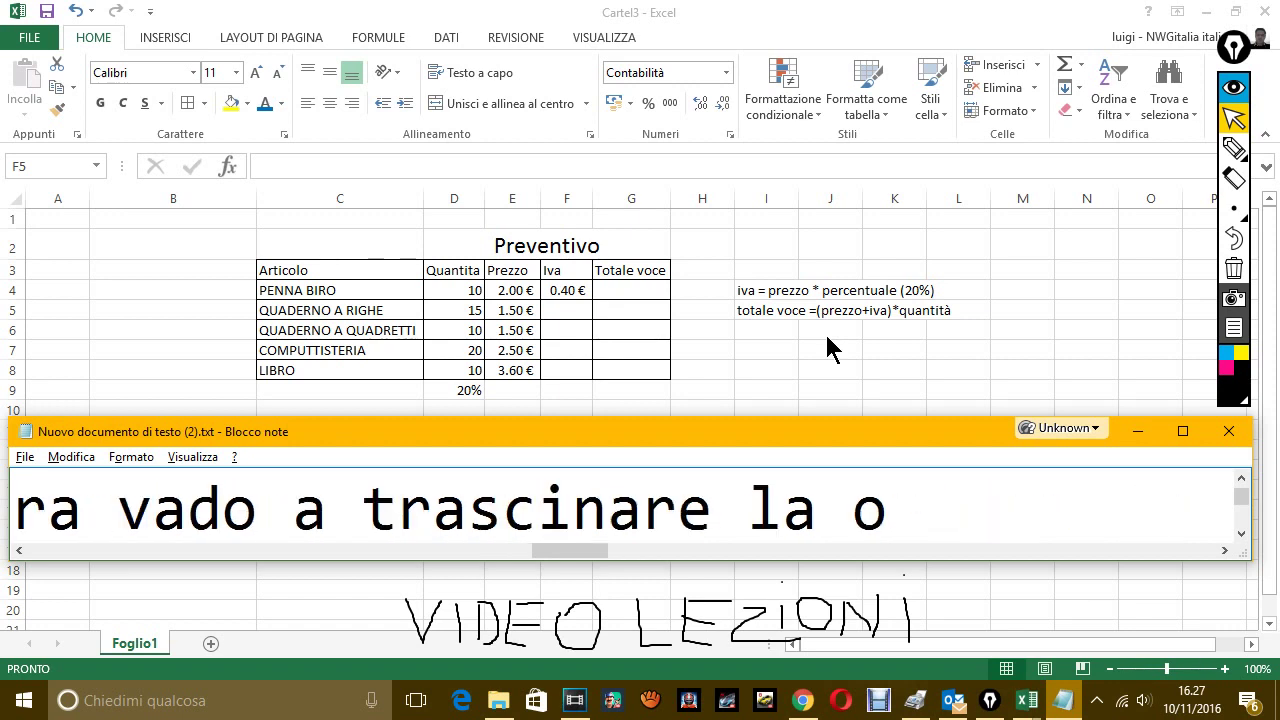
pyautogui.press('BackSpace')
pyautogui.write('formula')
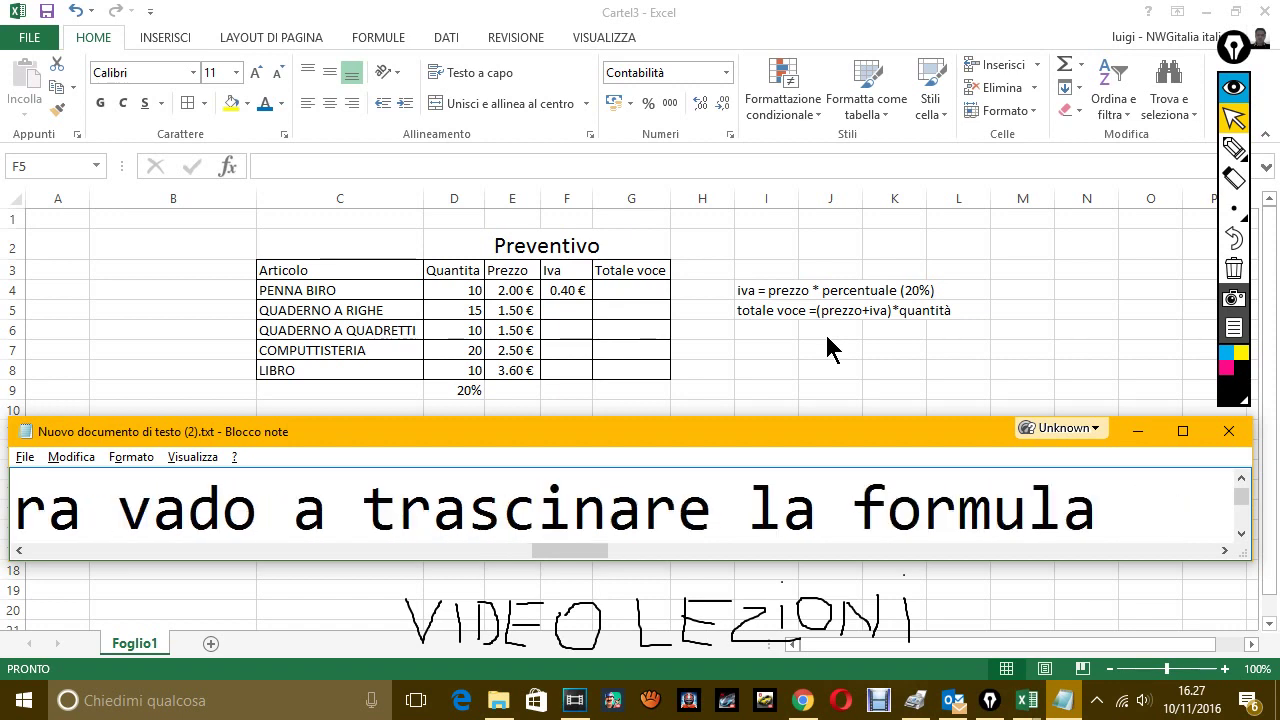
# Copy the F4 Iva formula down through F8.
pyautogui.click(585, 289)
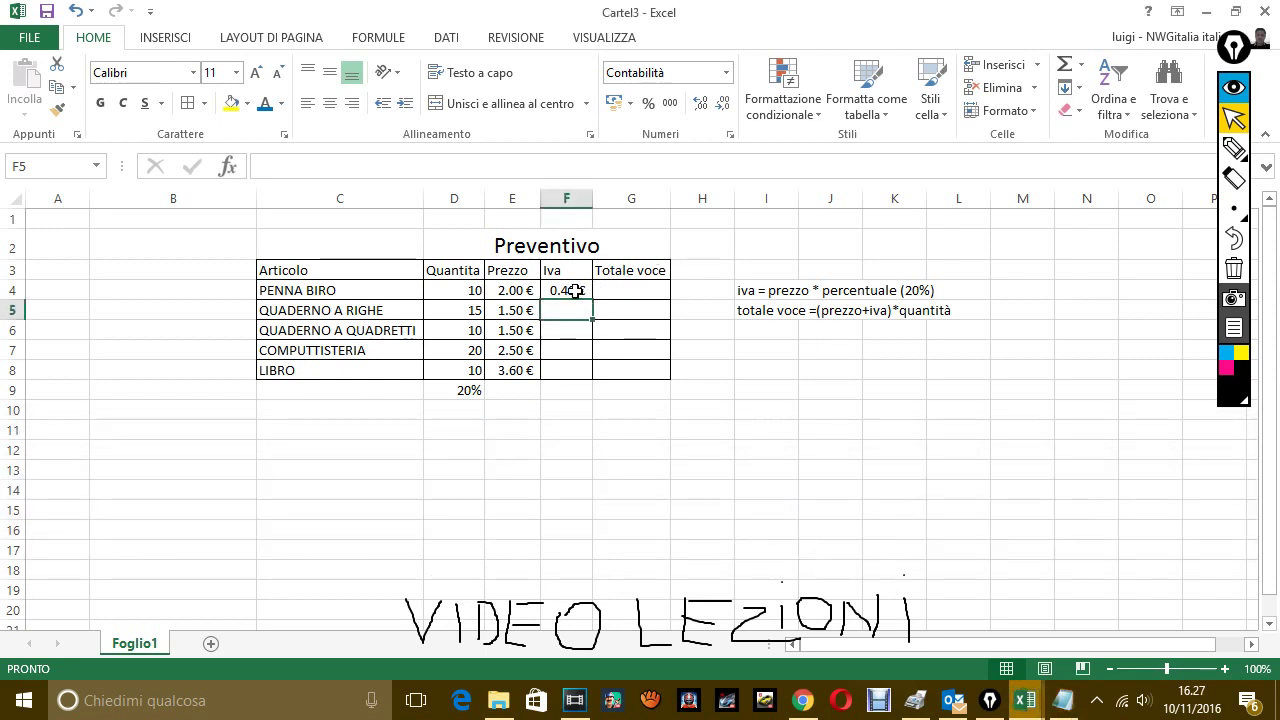
pyautogui.click(580, 293)
pyautogui.moveTo(591, 299); pyautogui.dragTo(581, 372)
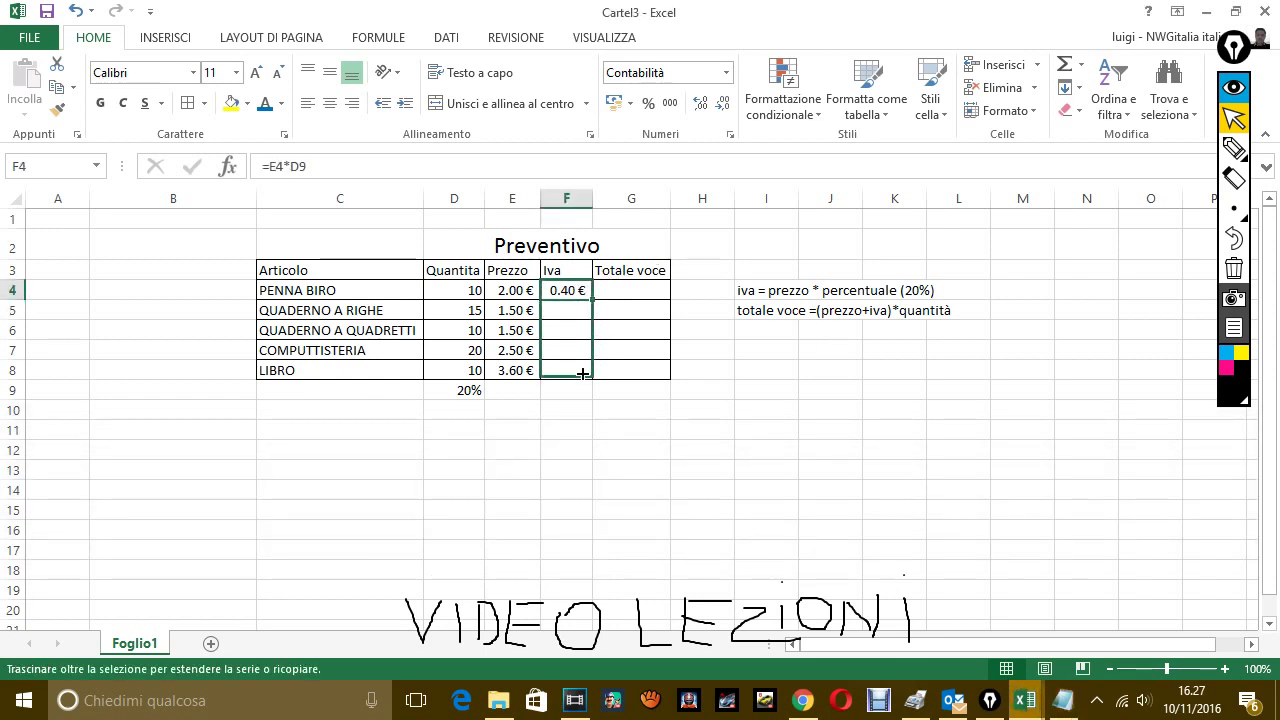
pyautogui.click(1063, 700)
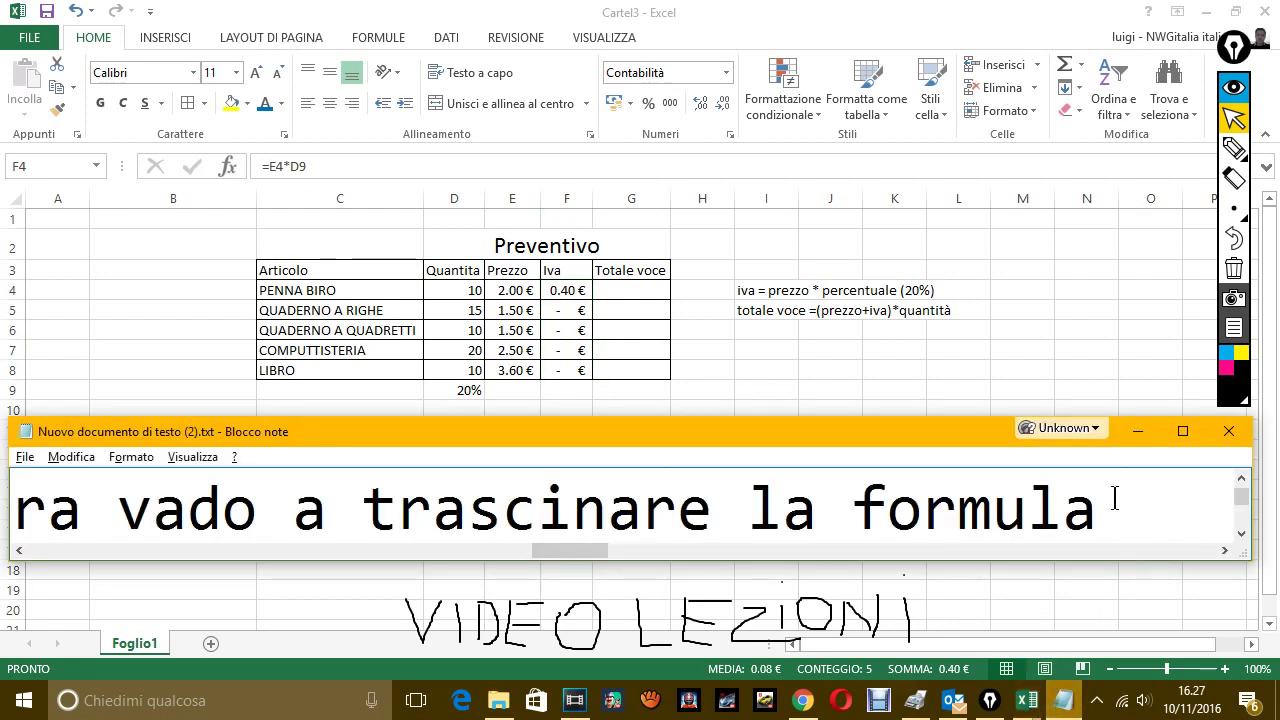
# Write that an error appeared because the formula needed to lock the percentage.
pyautogui.write(', c')
pyautogui.write('me')
pyautogui.press('BackSpace')
pyautogui.press('BackSpace')
pyautogui.write('oem')
pyautogui.press('BackSpace')
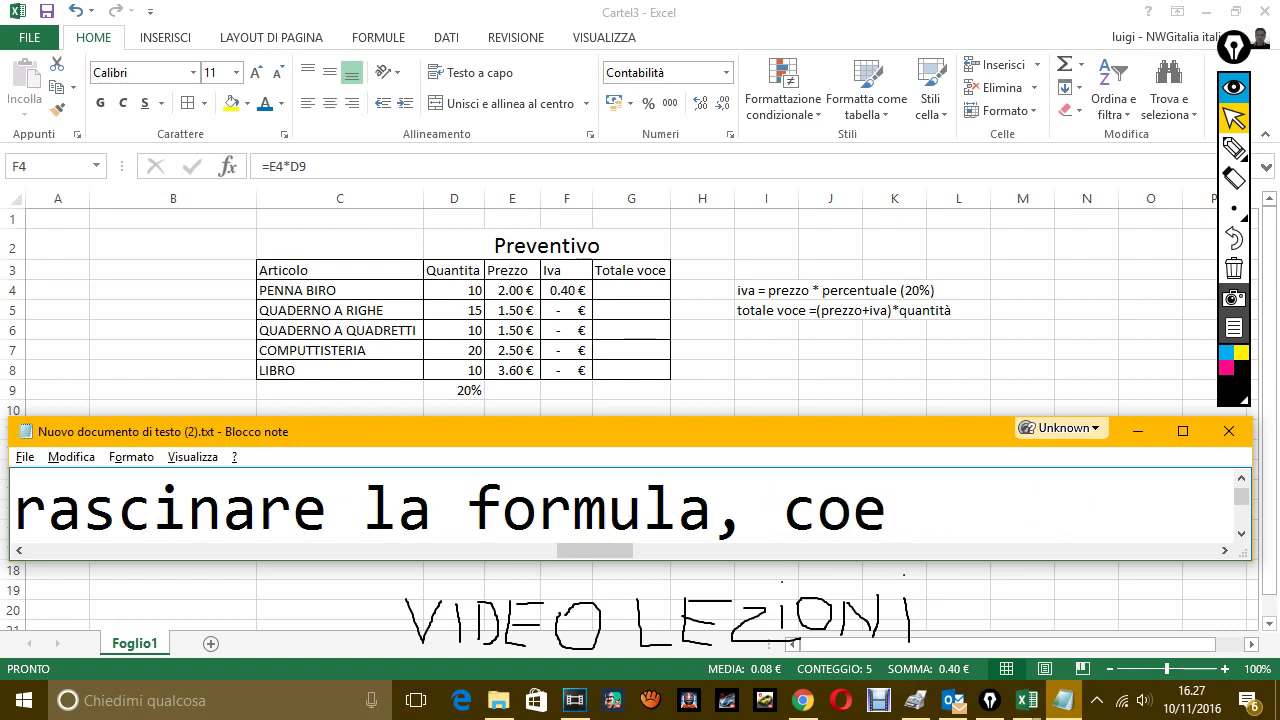
pyautogui.press('BackSpace')
pyautogui.write('me')
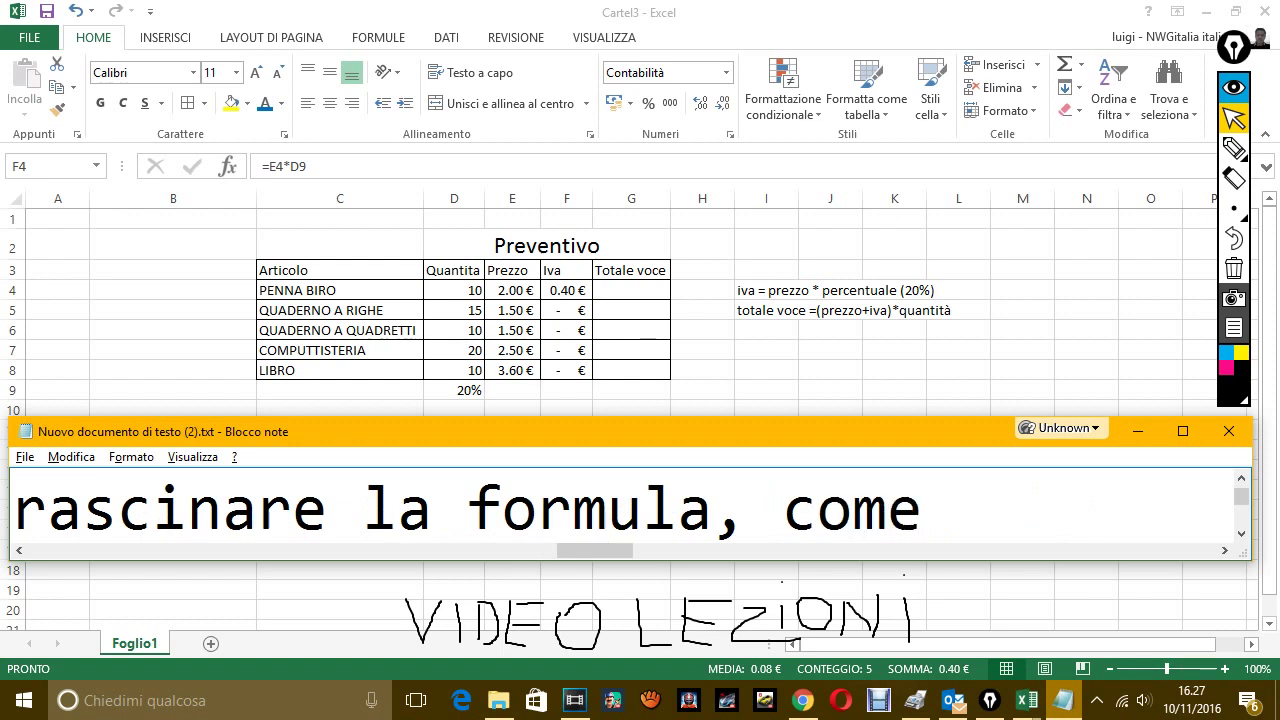
pyautogui.write(' vedi è usci')
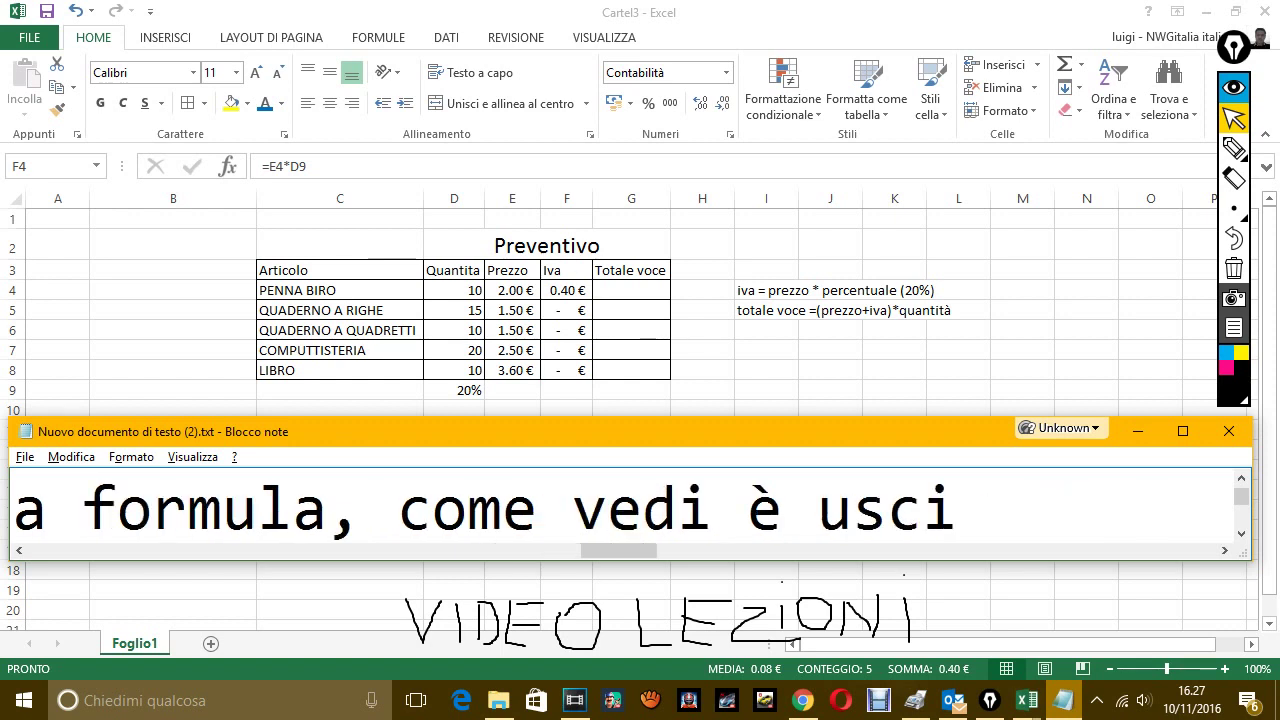
pyautogui.write('to un erorre')
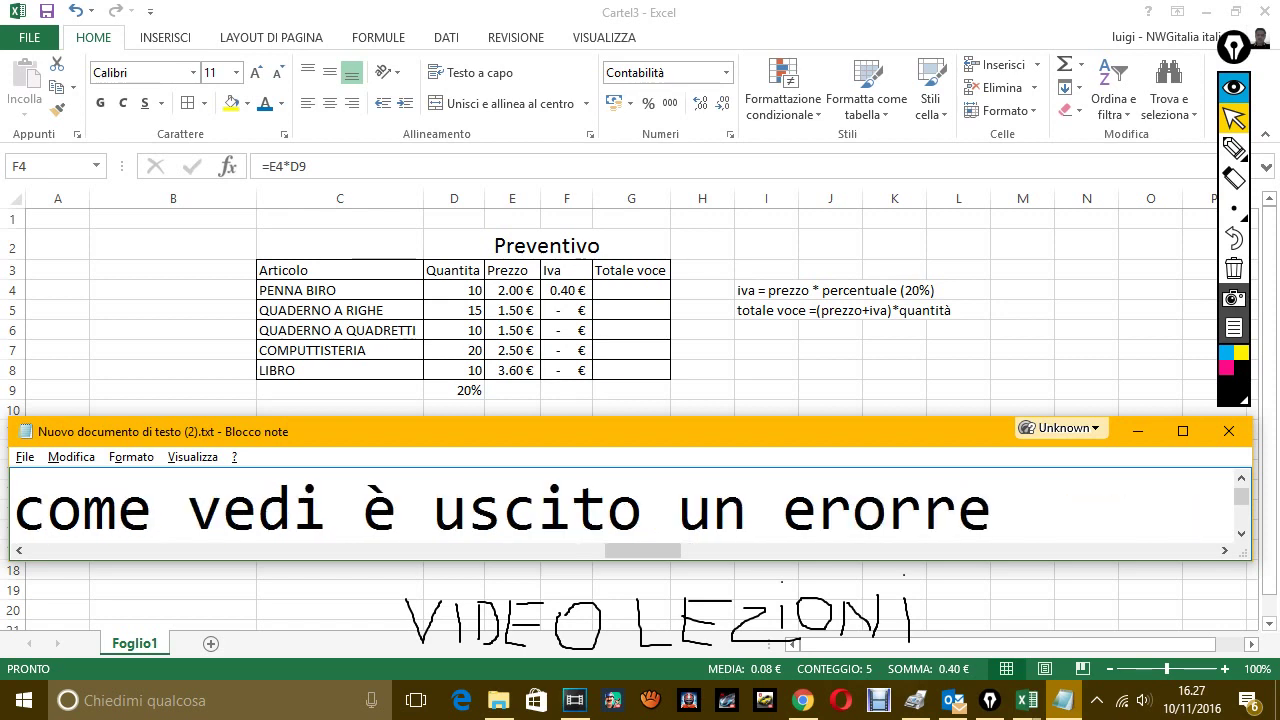
pyautogui.write(' perch')
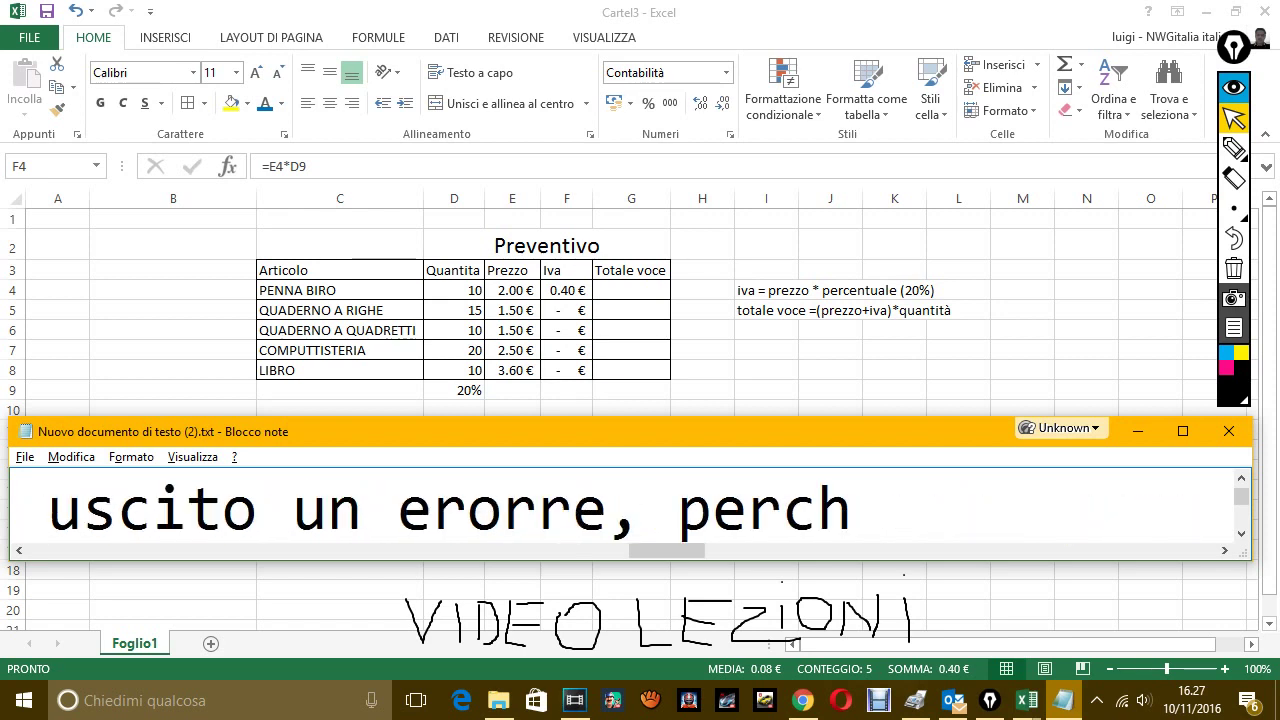
pyautogui.write('e nella form')
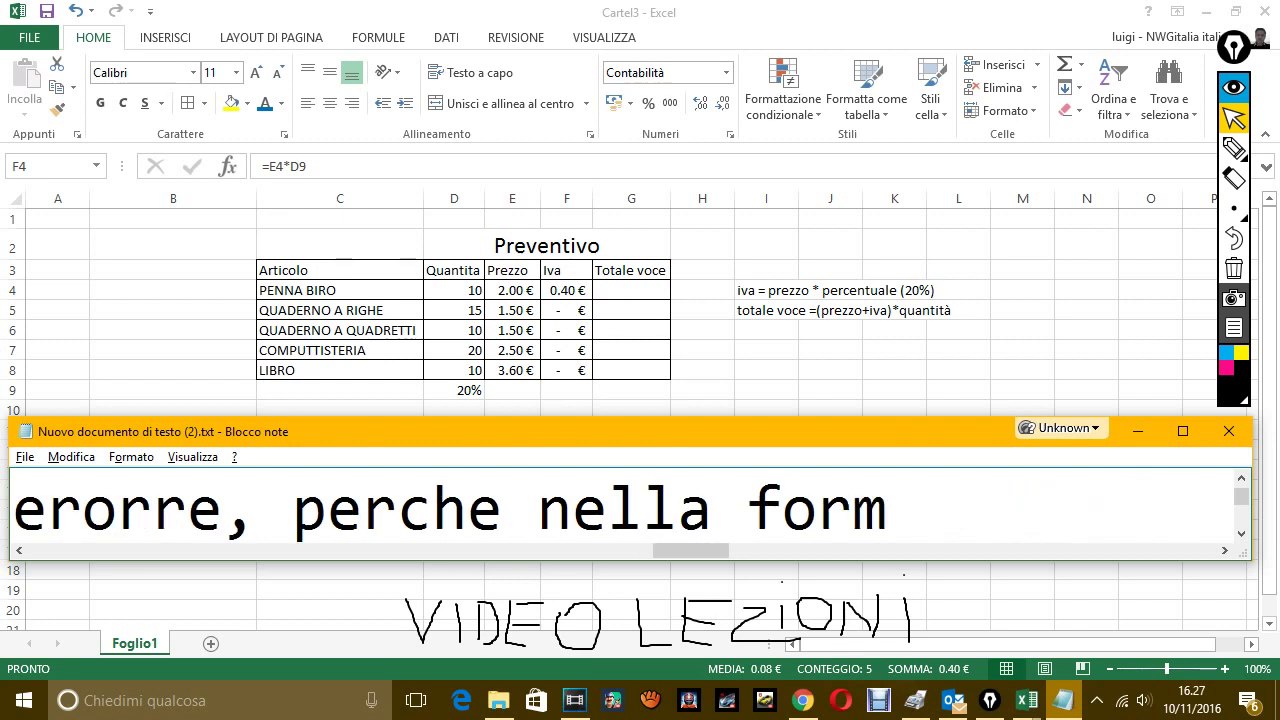
pyautogui.write('ula doveva')
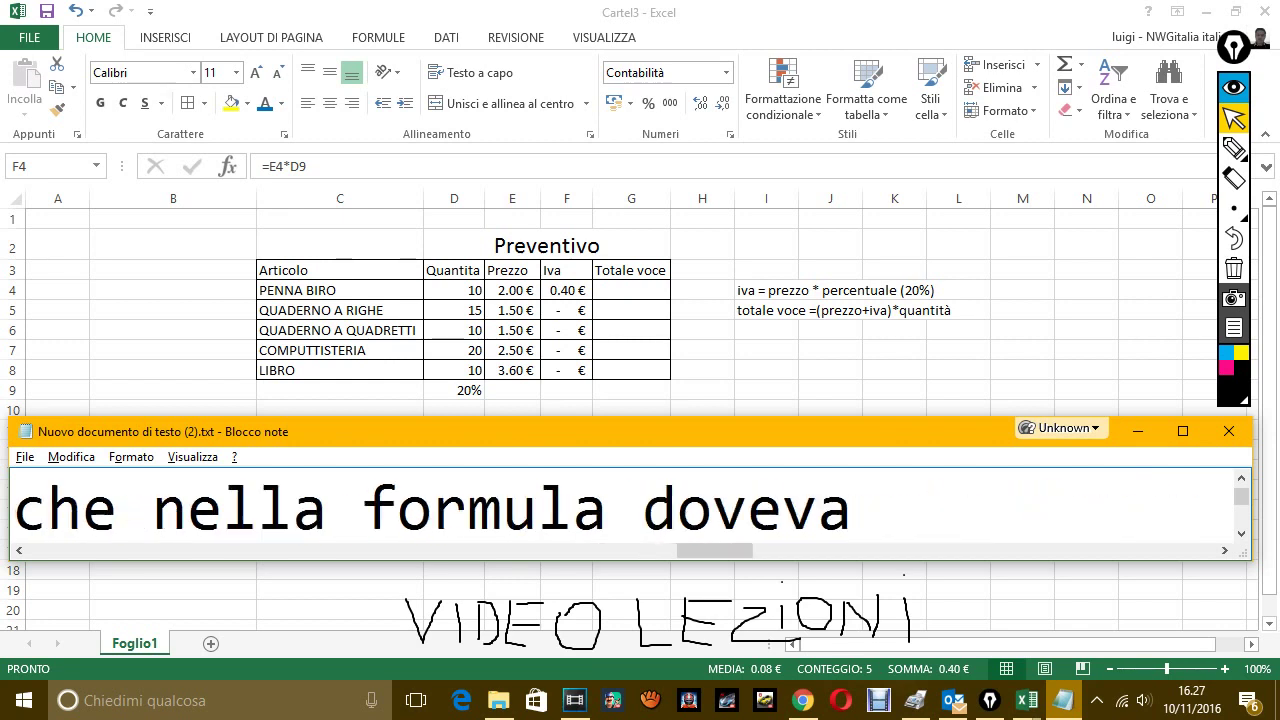
pyautogui.write('mo blocca')
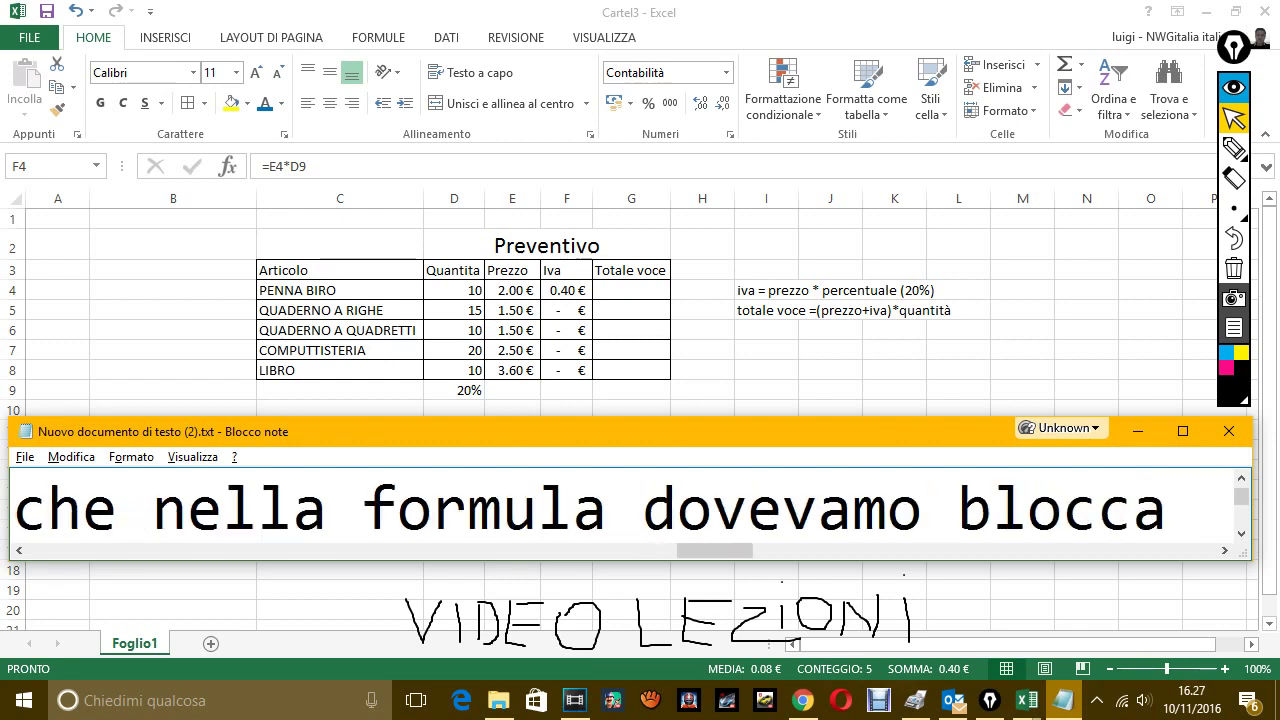
pyautogui.write('re la form')
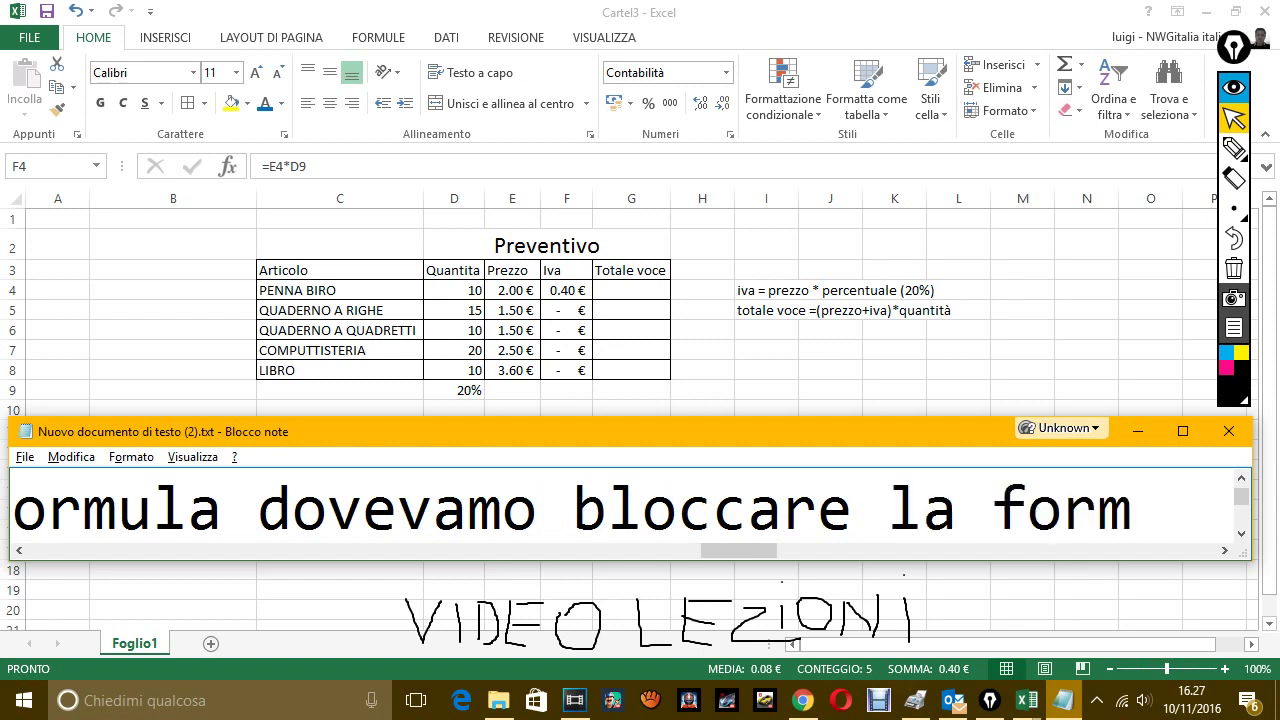
pyautogui.write('ula dell')
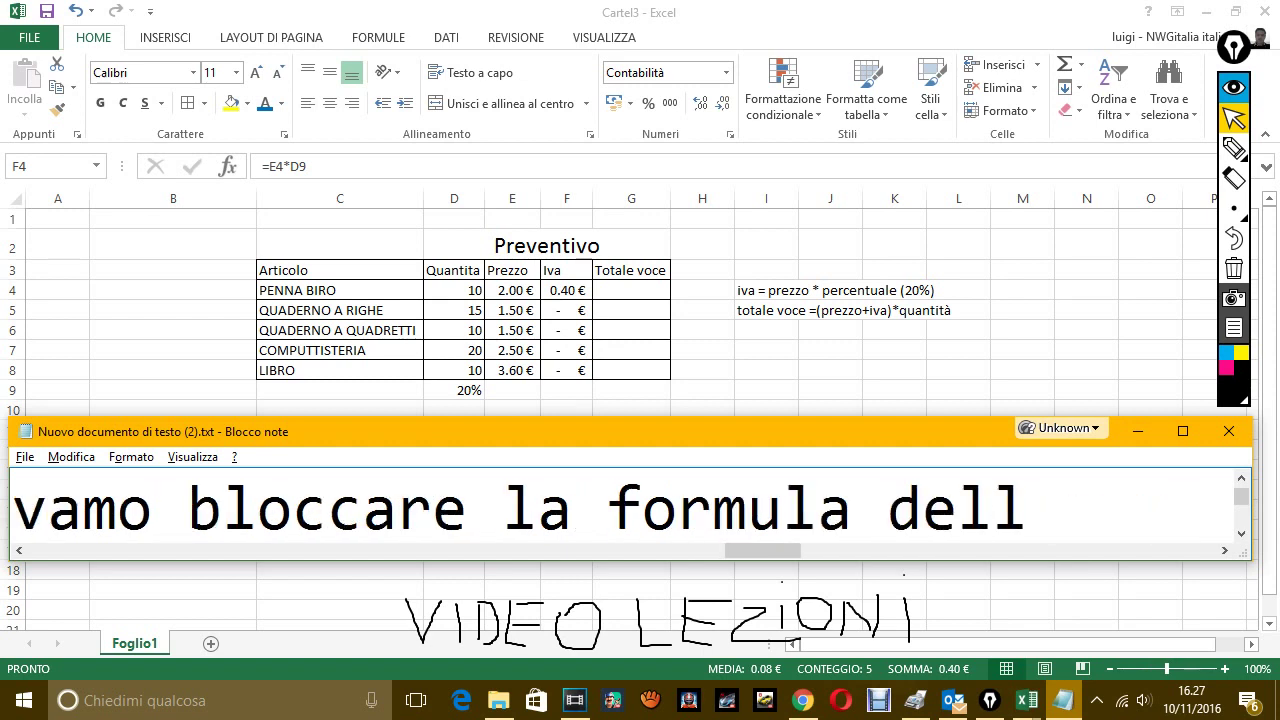
pyautogui.press('BackSpace')
pyautogui.press('BackSpace')
pyautogui.press('BackSpace')
pyautogui.press('BackSpace')
pyautogui.press('BackSpace')
pyautogui.write('p')
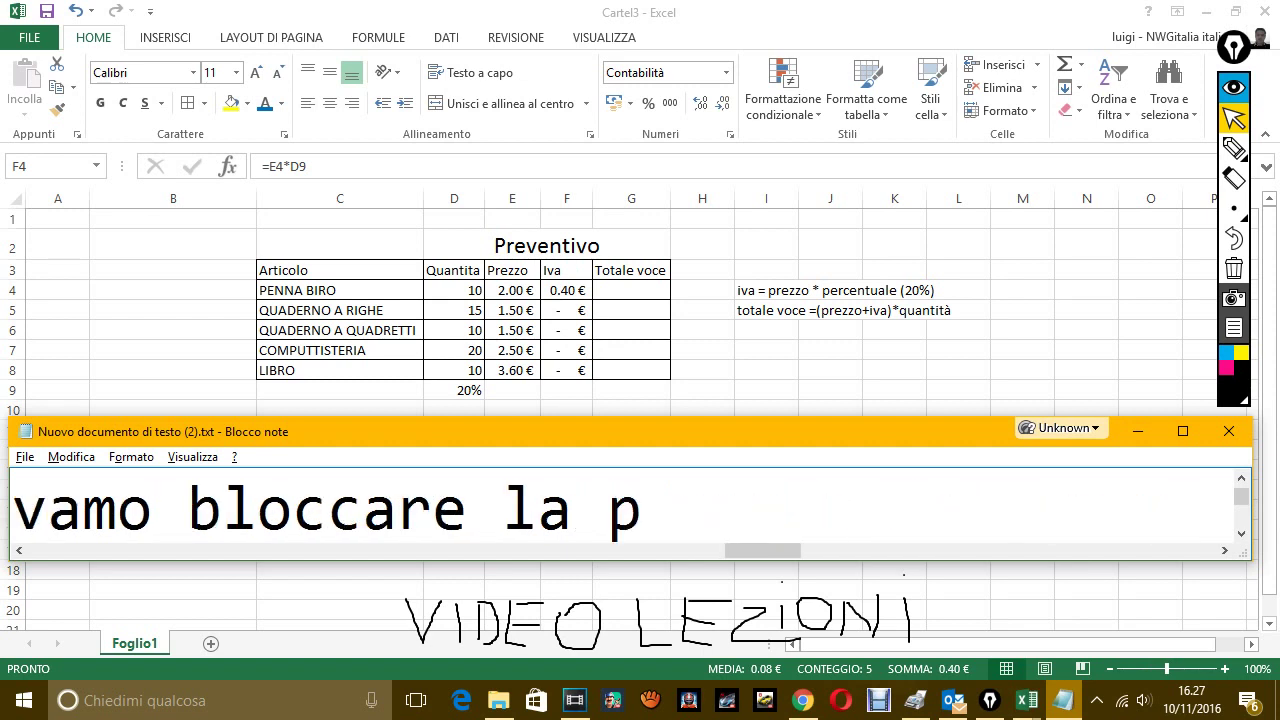
pyautogui.write('ercentu')
pyautogui.press('BackSpace')
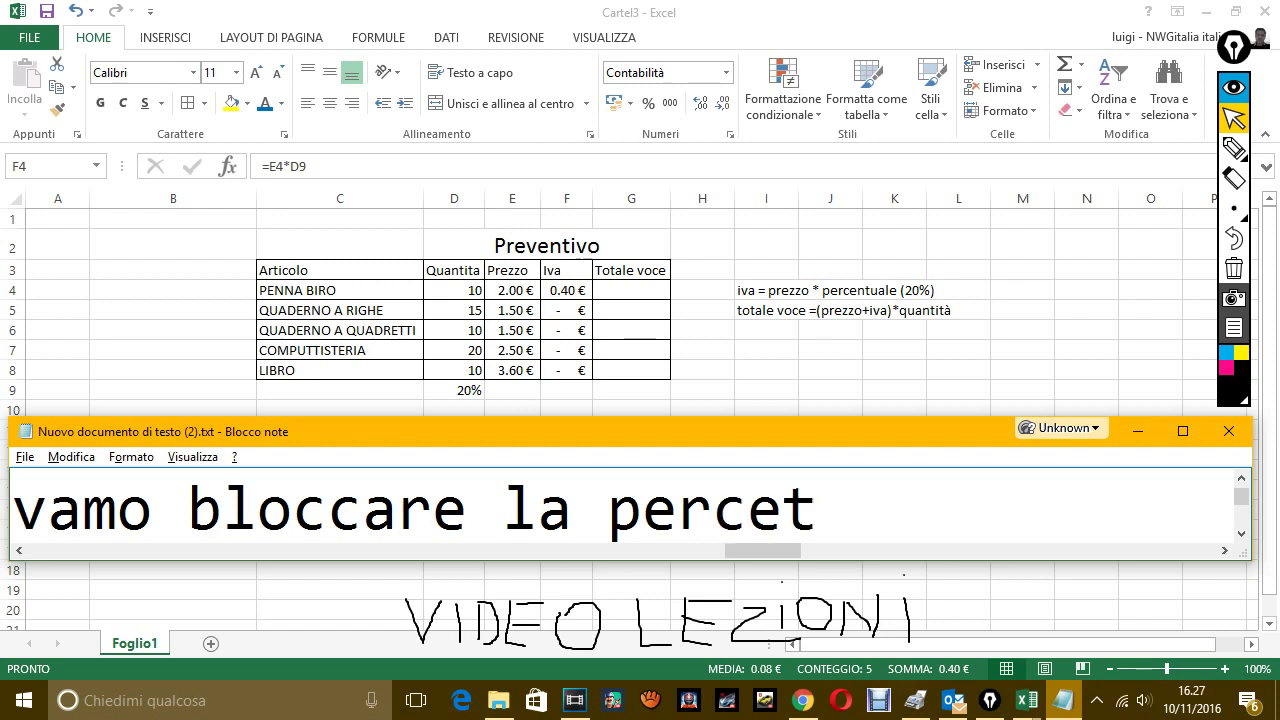
pyautogui.press('BackSpace')
# Explain the percentage must be absolute, not relative, and will be made absolute.
pyautogui.write('ntua')
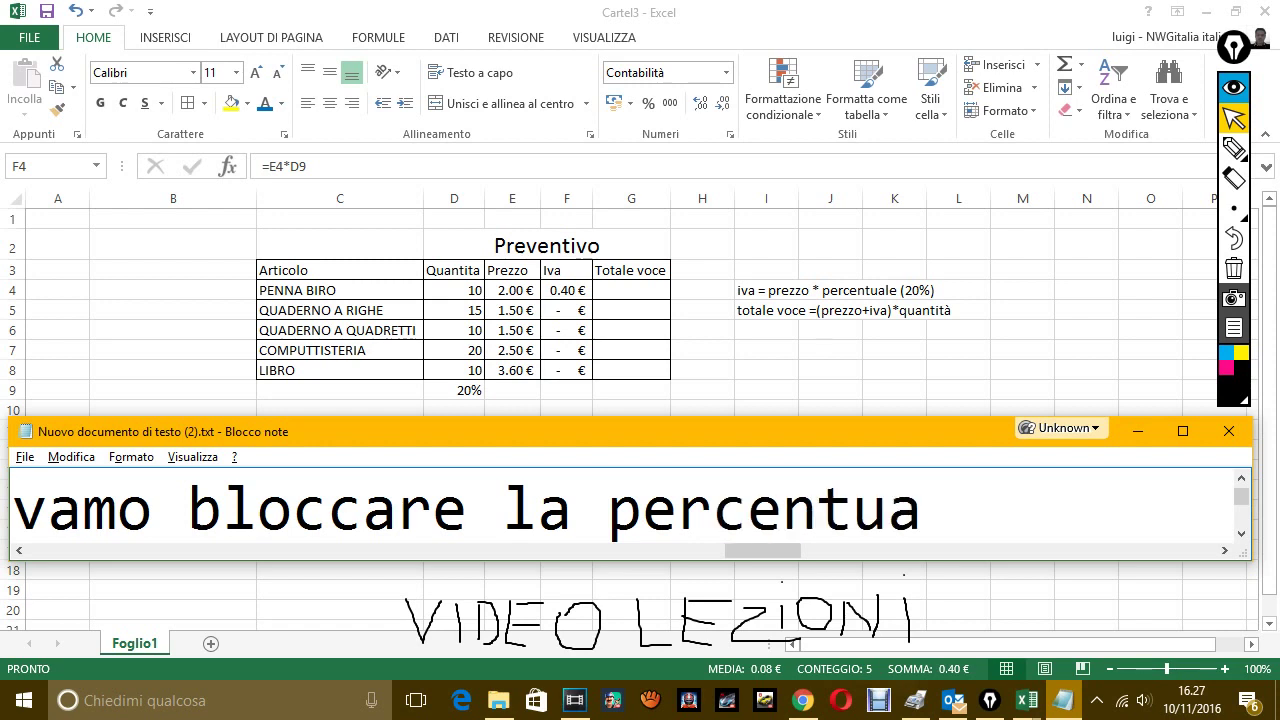
pyautogui.write('le che deve e')
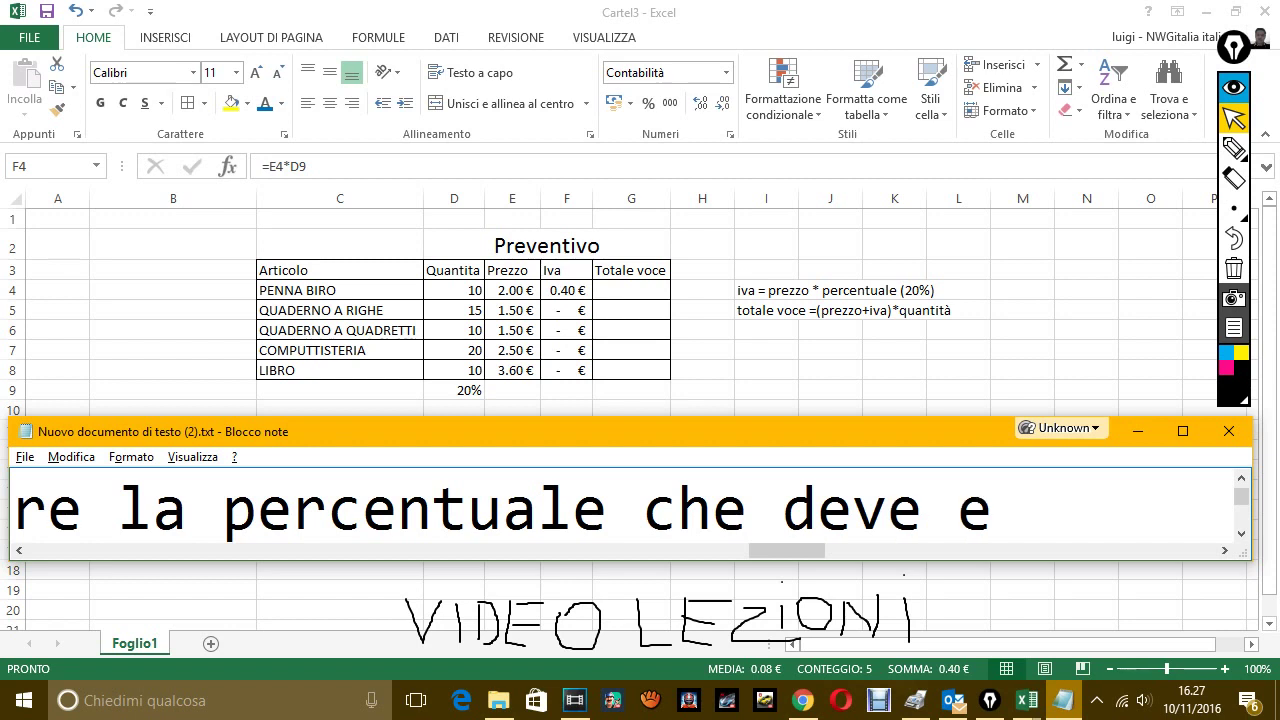
pyautogui.write('ssere un')
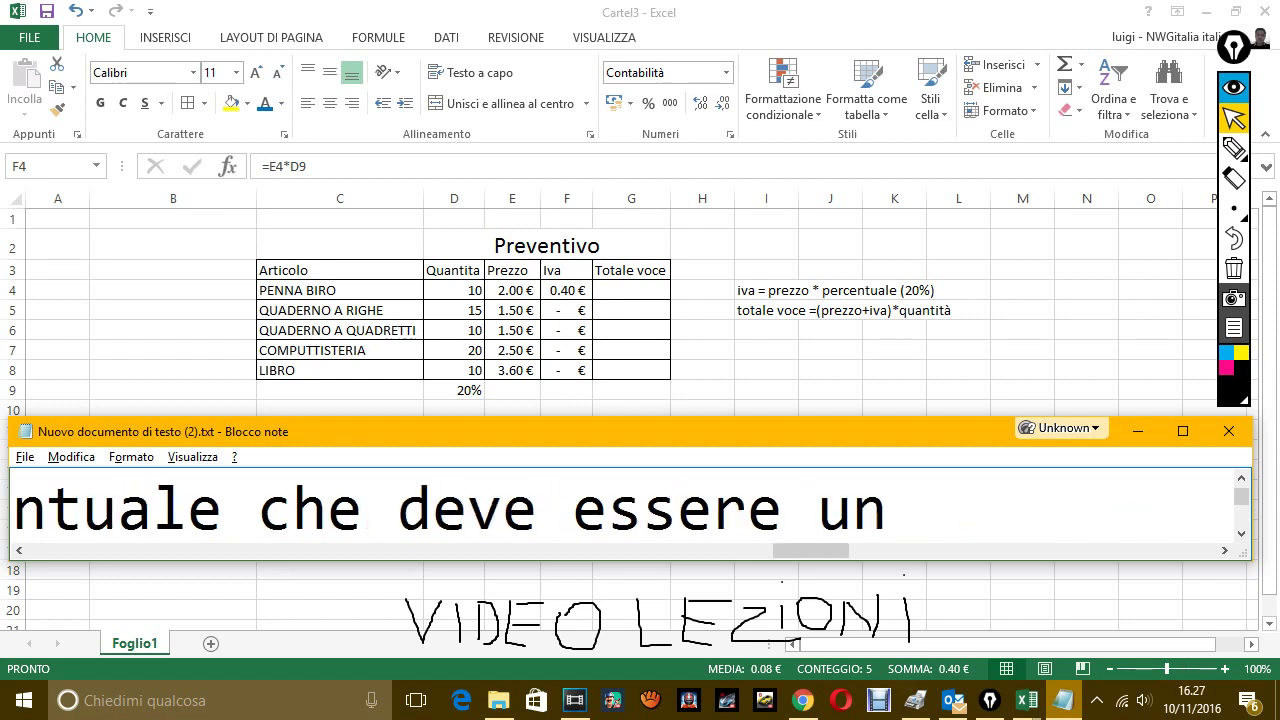
pyautogui.write(' valdo')
pyautogui.press('BackSpace')
pyautogui.press('BackSpace')
pyautogui.write('ore')
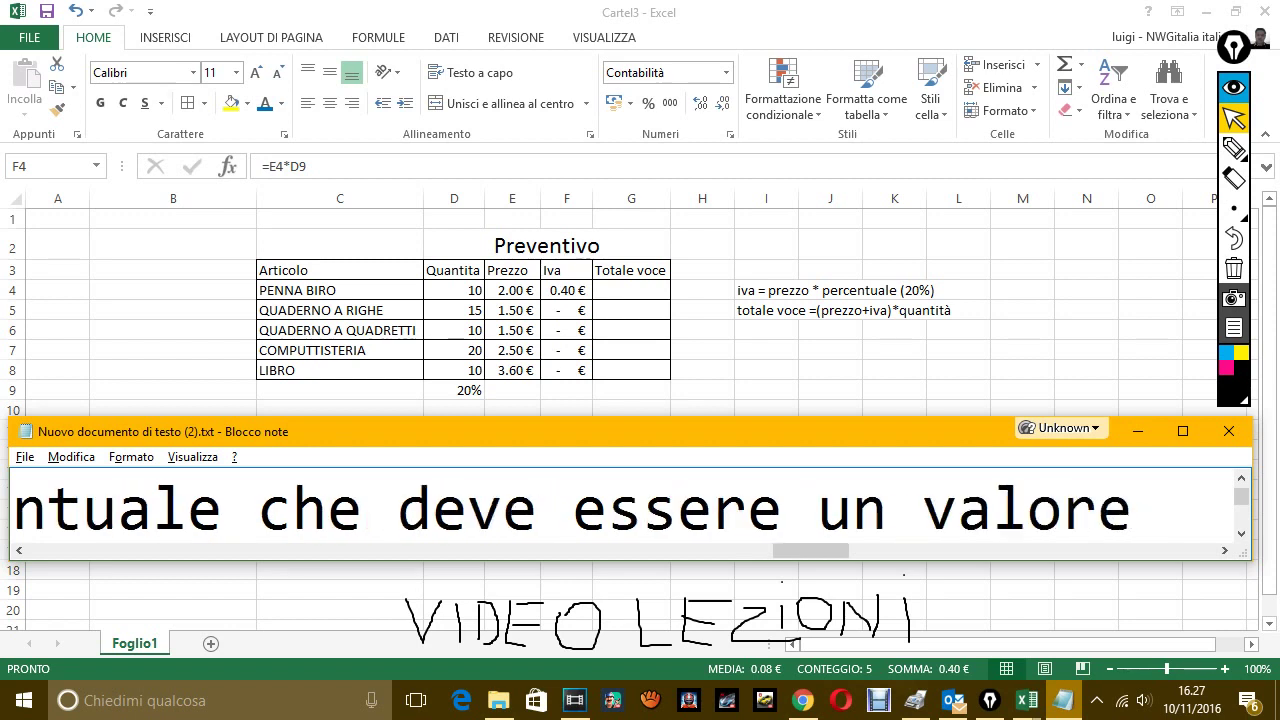
pyautogui.write(' assoluto')
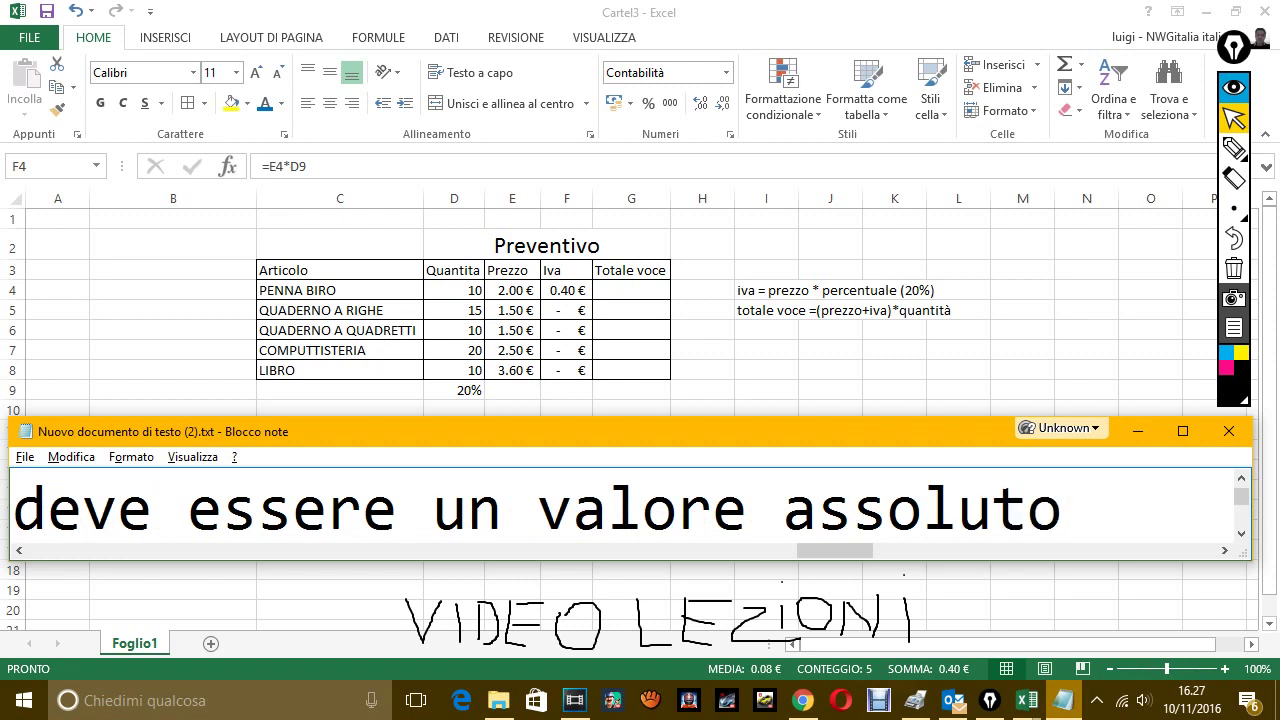
pyautogui.write(', en')
pyautogui.write('no')
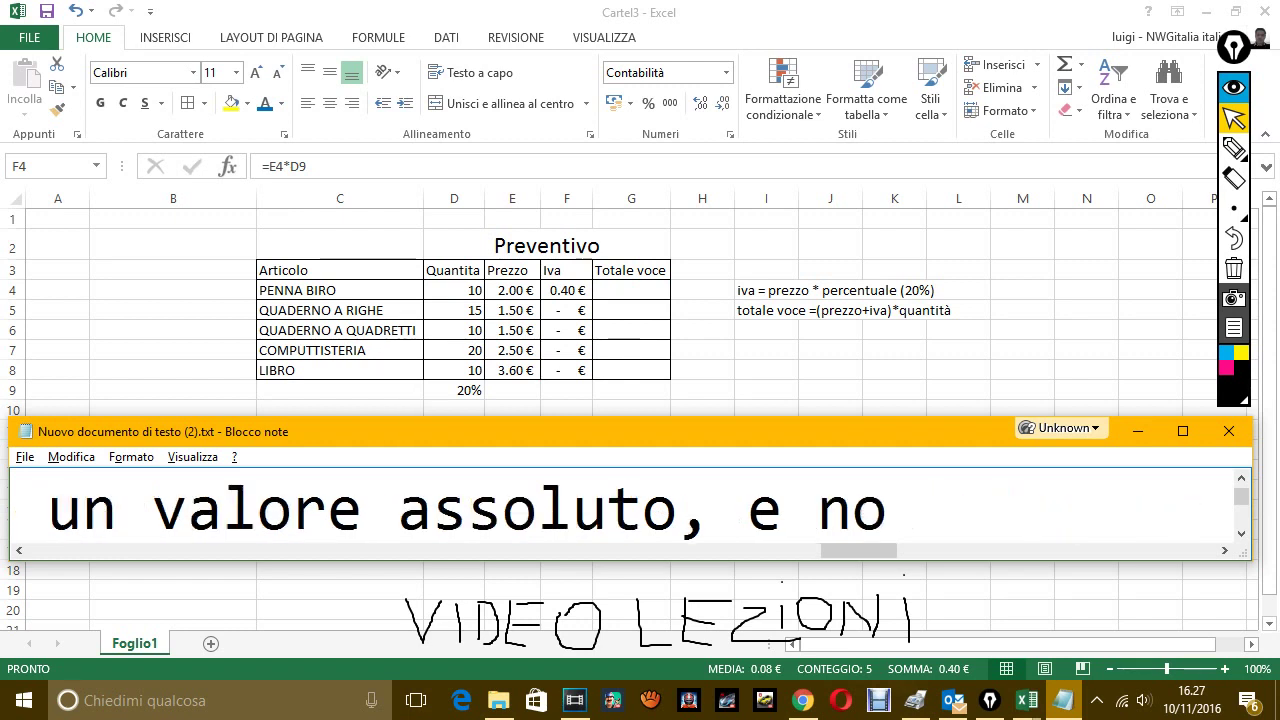
pyautogui.write('n relativo.')
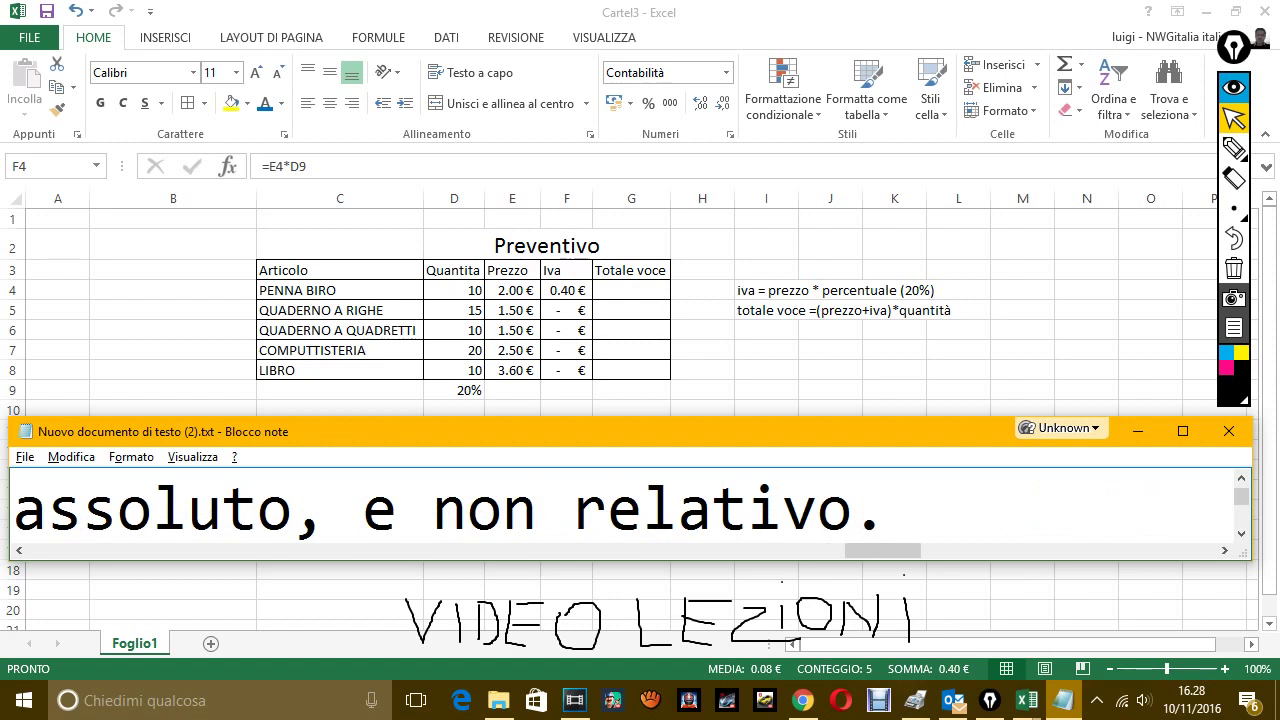
pyautogui.write(' quindi an')
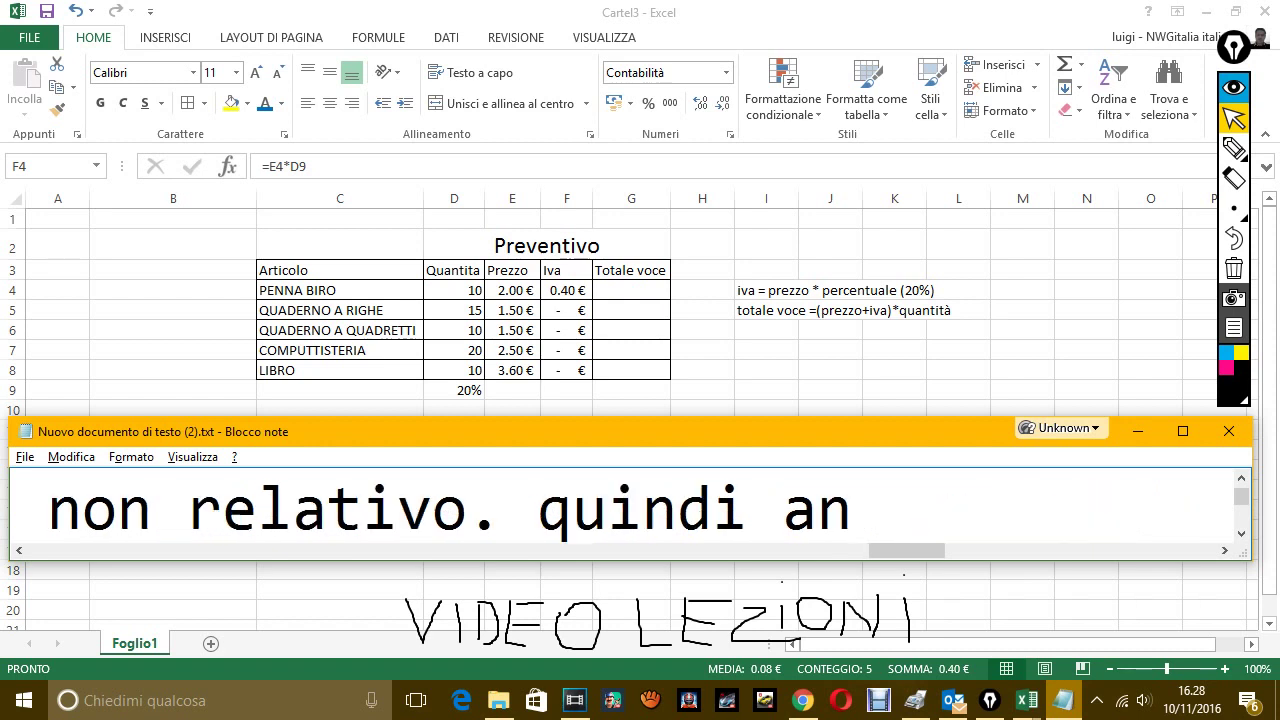
pyautogui.write('diamo')
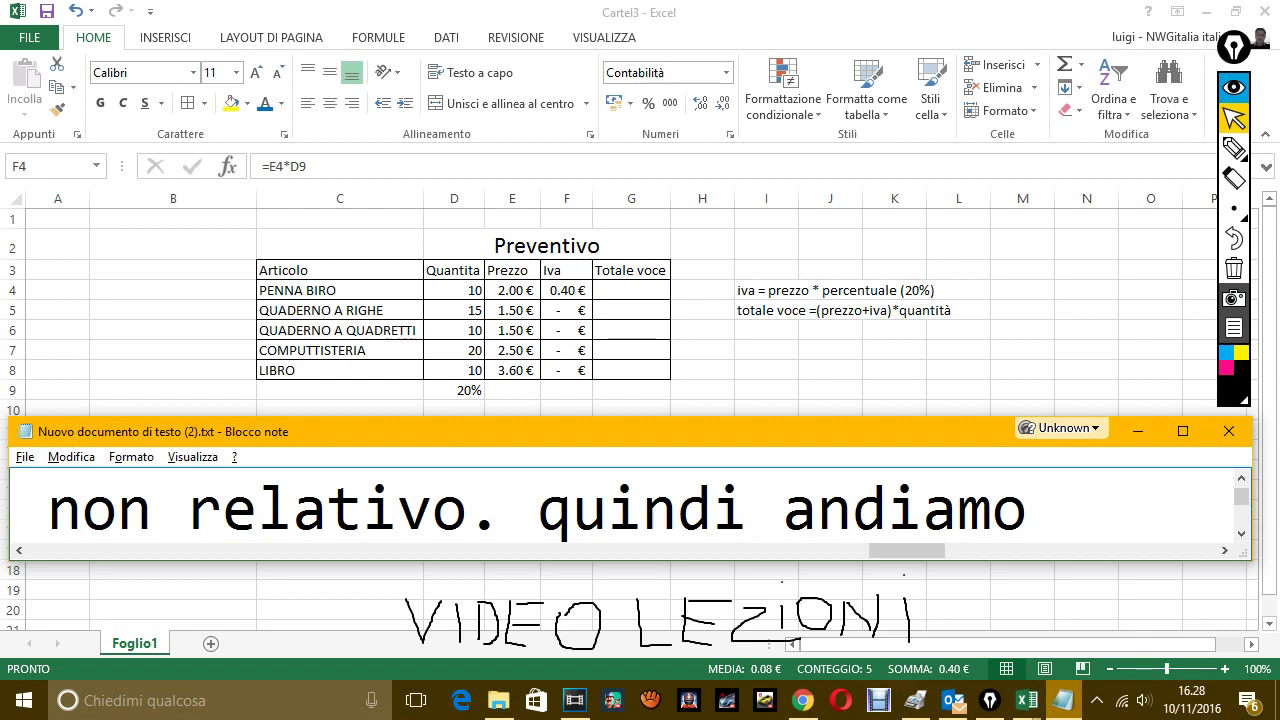
pyautogui.write(' a corregge')
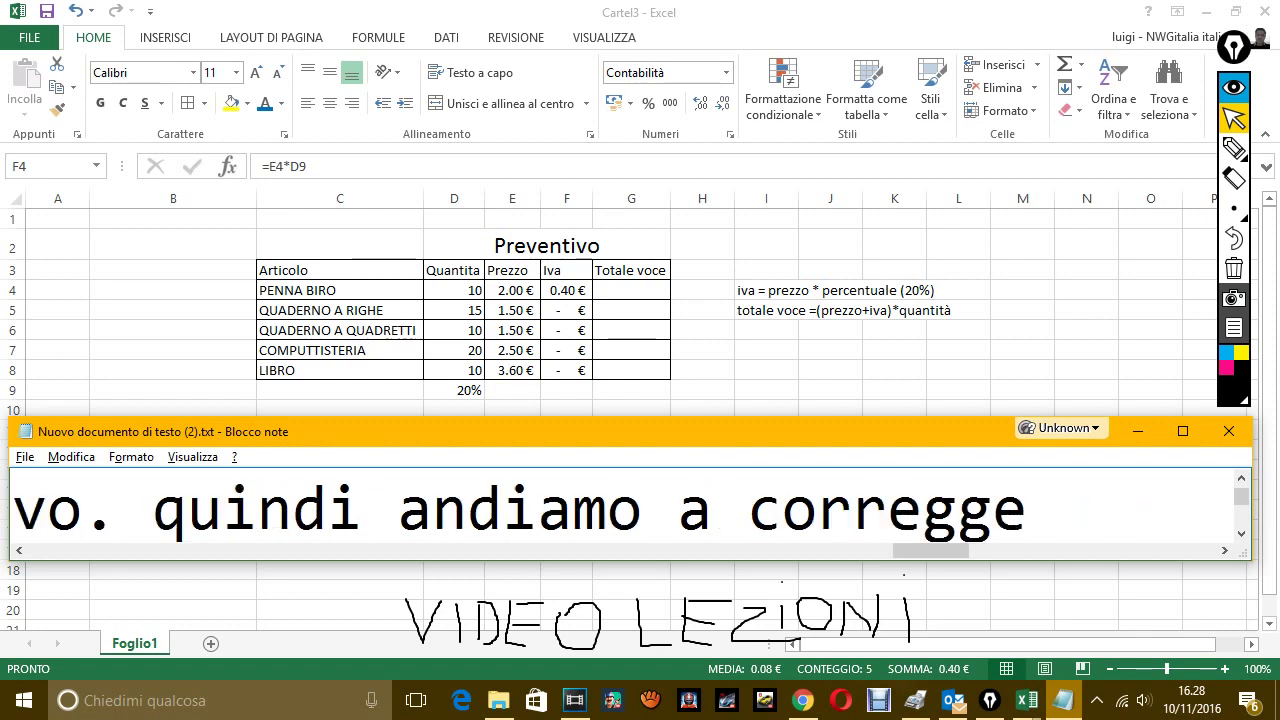
pyautogui.write('re e facciam')
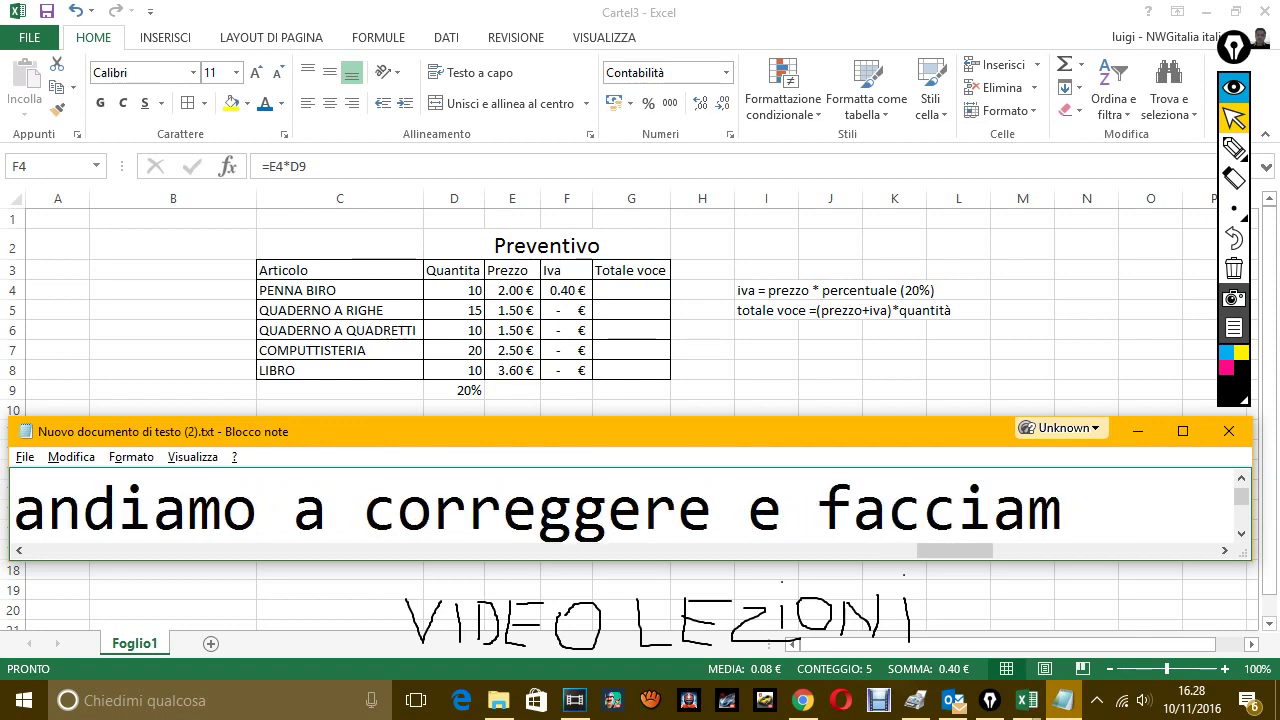
pyautogui.write('o diventare')
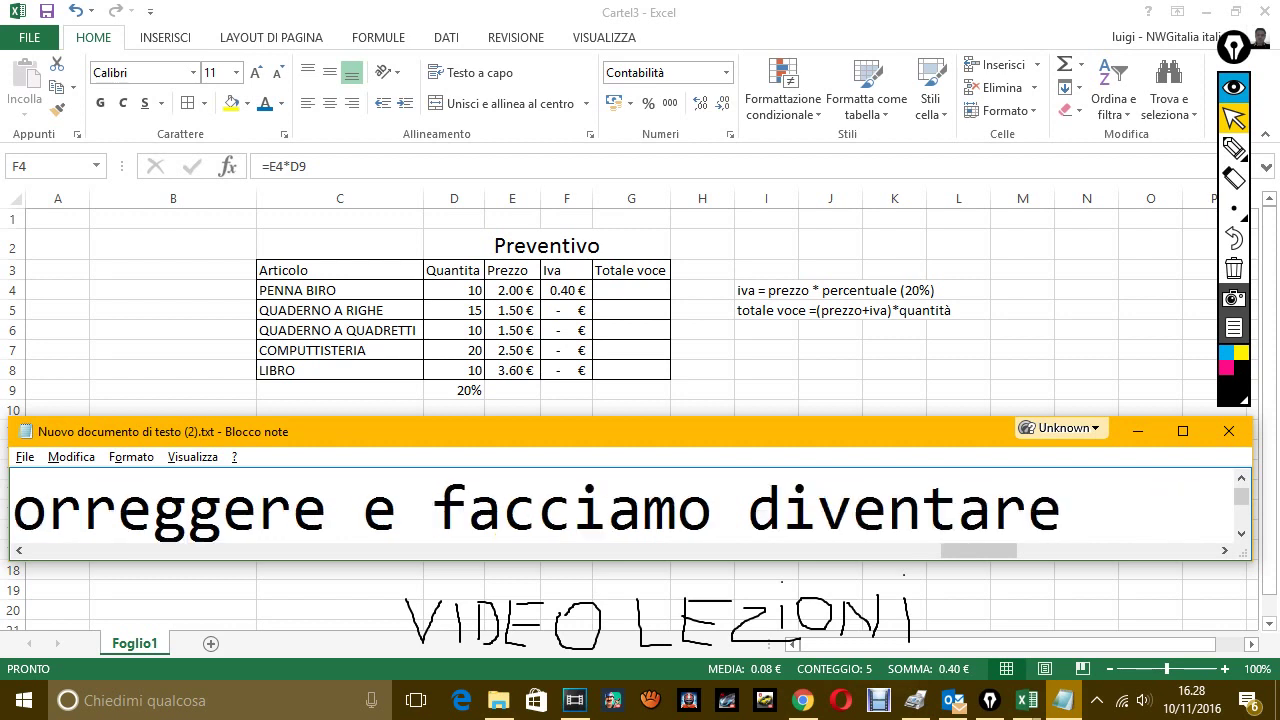
pyautogui.write(' assoluto')
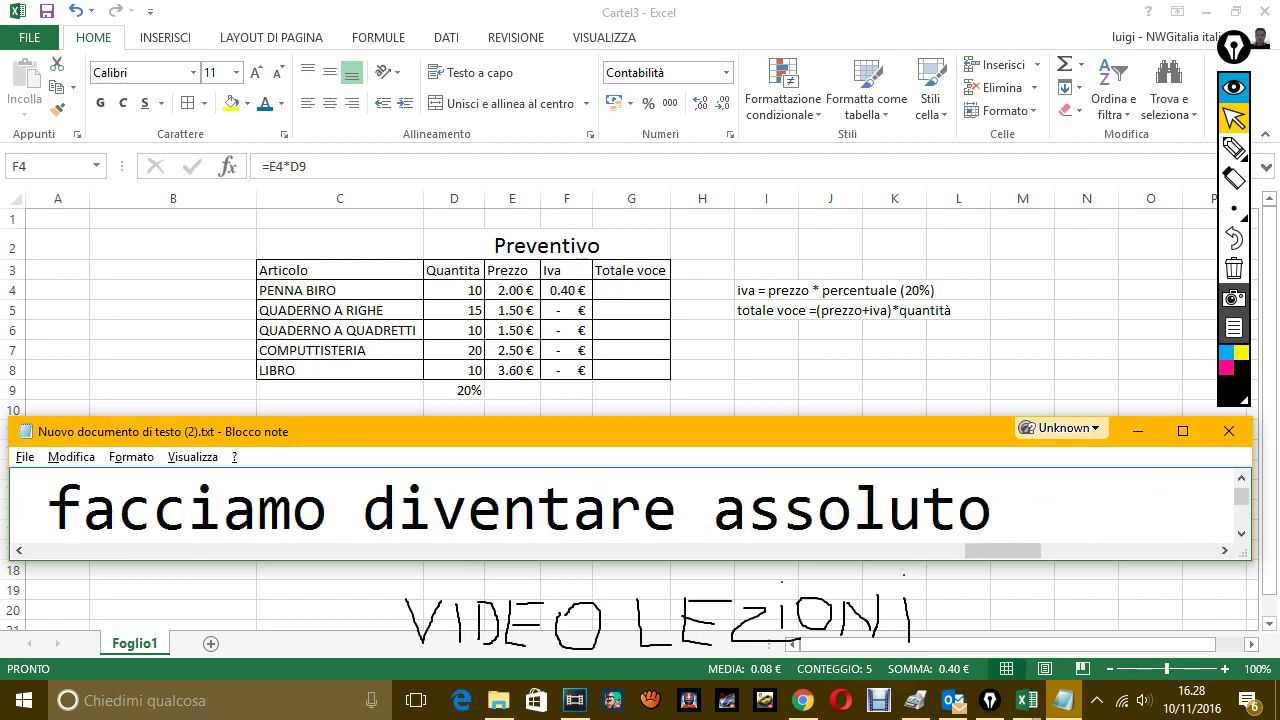
pyautogui.write(' ilv')
pyautogui.press('BackSpace')
pyautogui.write('va')
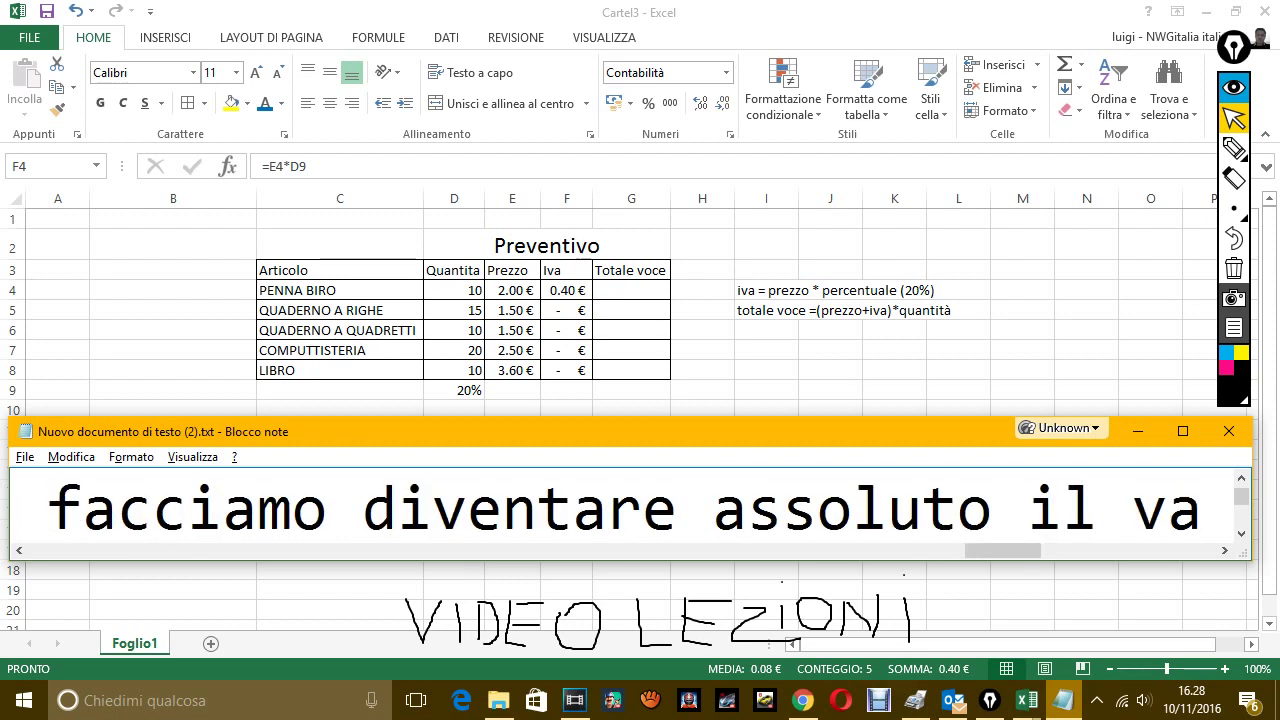
pyautogui.write('lore percentu')
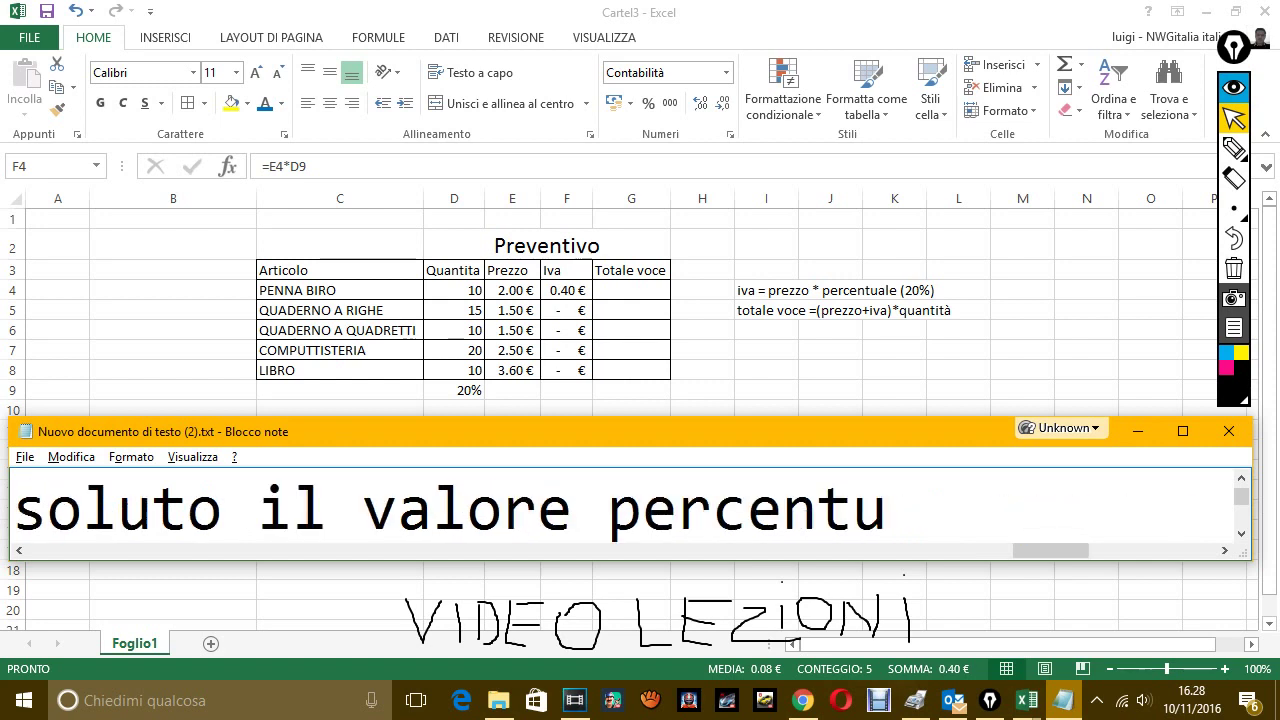
pyautogui.write('ale.')
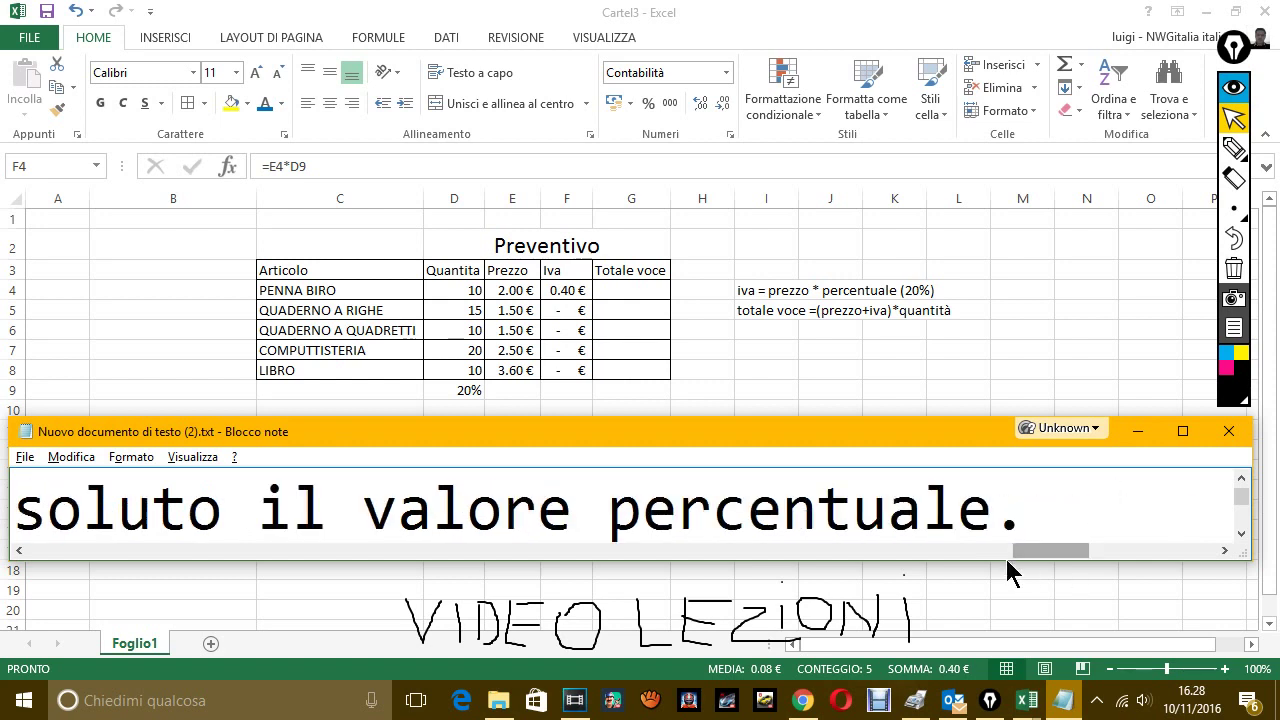
pyautogui.hotkey('alt', 'Tab')
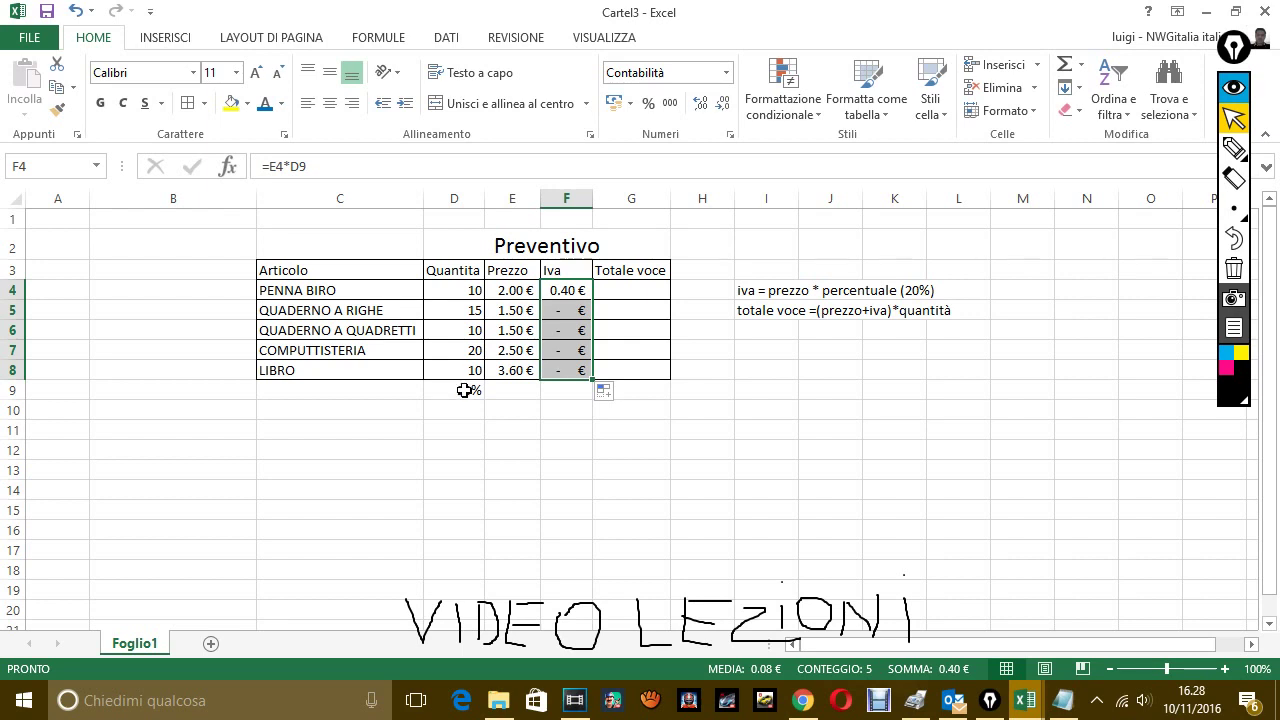
# Change F4 to =E4*$D$9 and fill it to F8, giving 0.40 to 0.72 €.
pyautogui.click(464, 392)
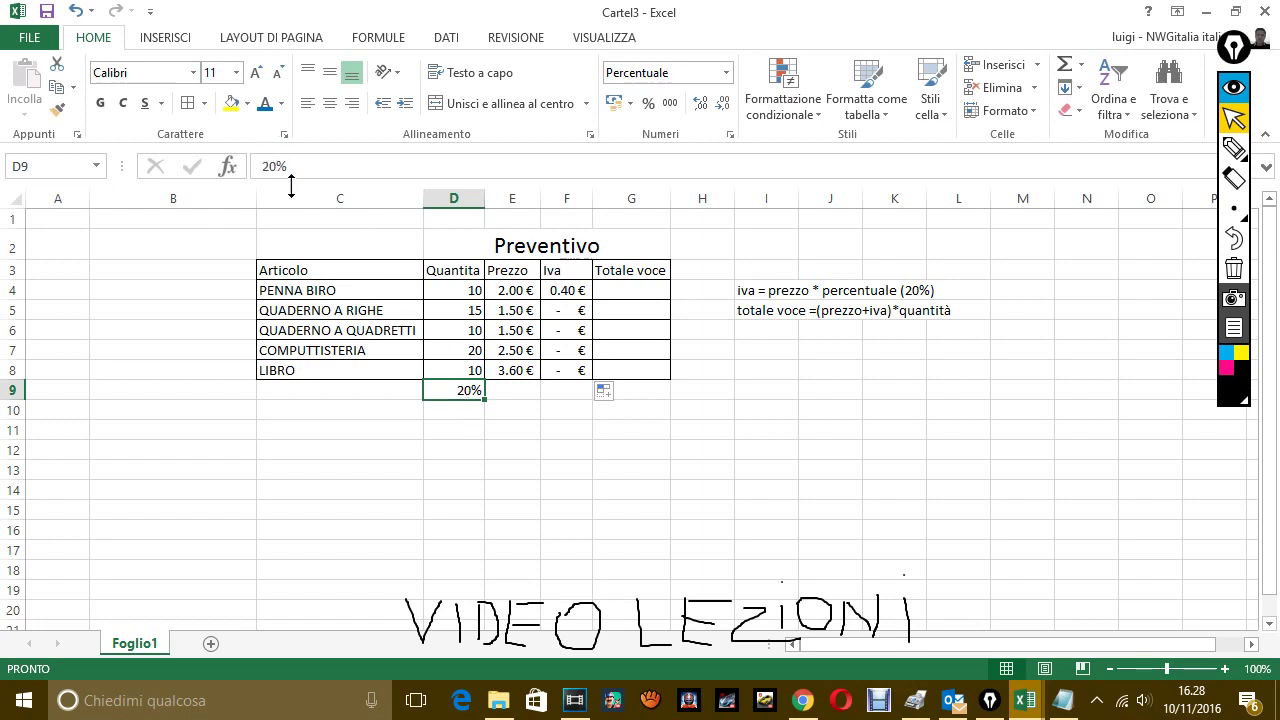
pyautogui.click(567, 290)
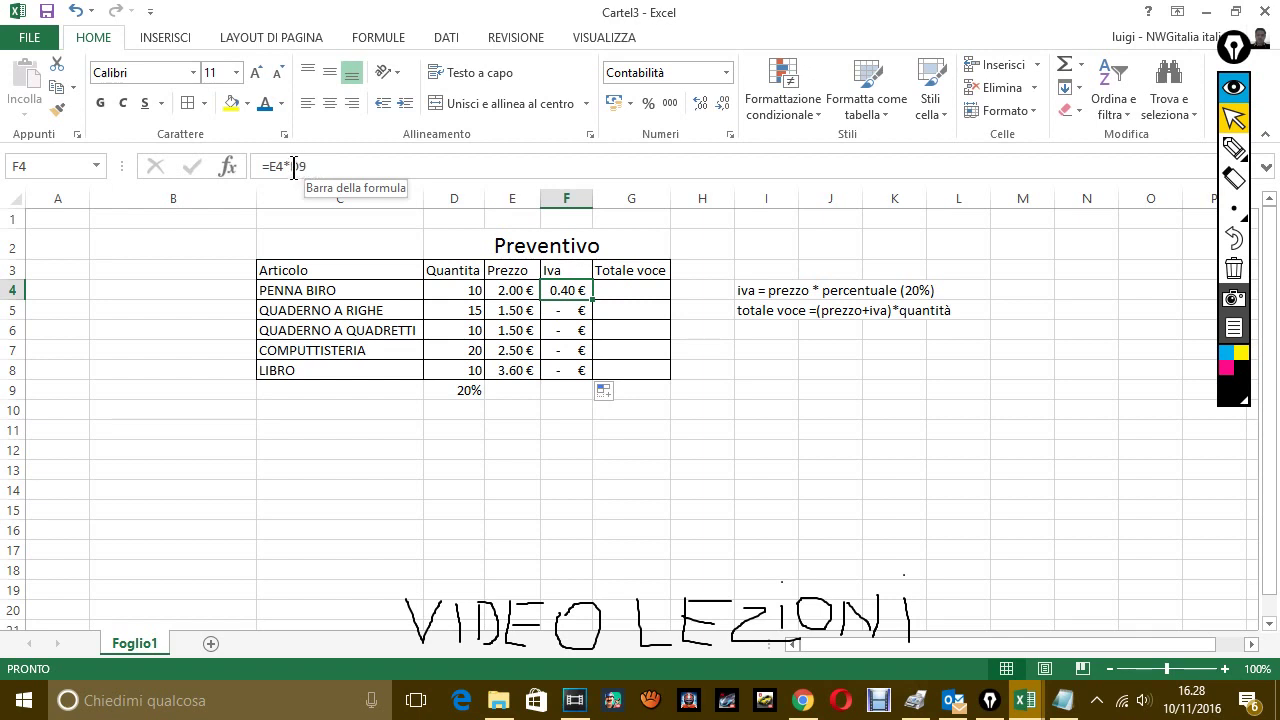
pyautogui.click(290, 166)
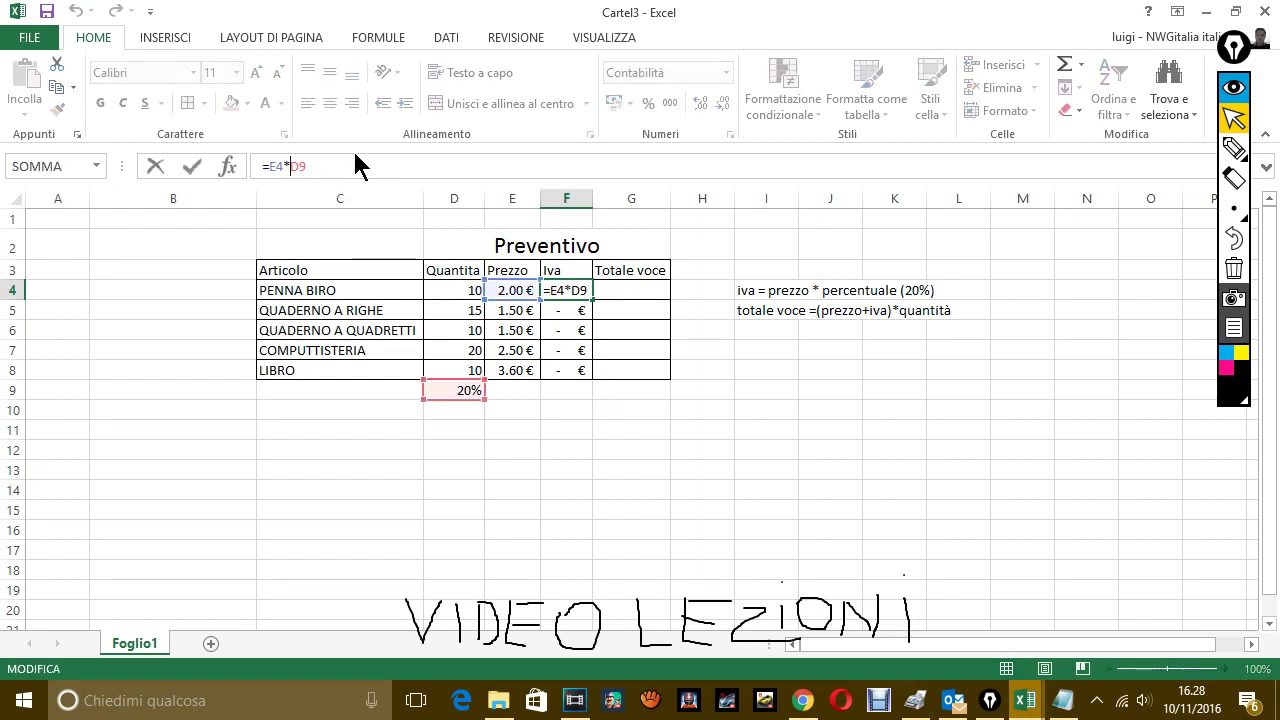
pyautogui.write('$')
pyautogui.press('Right')
pyautogui.write('$')
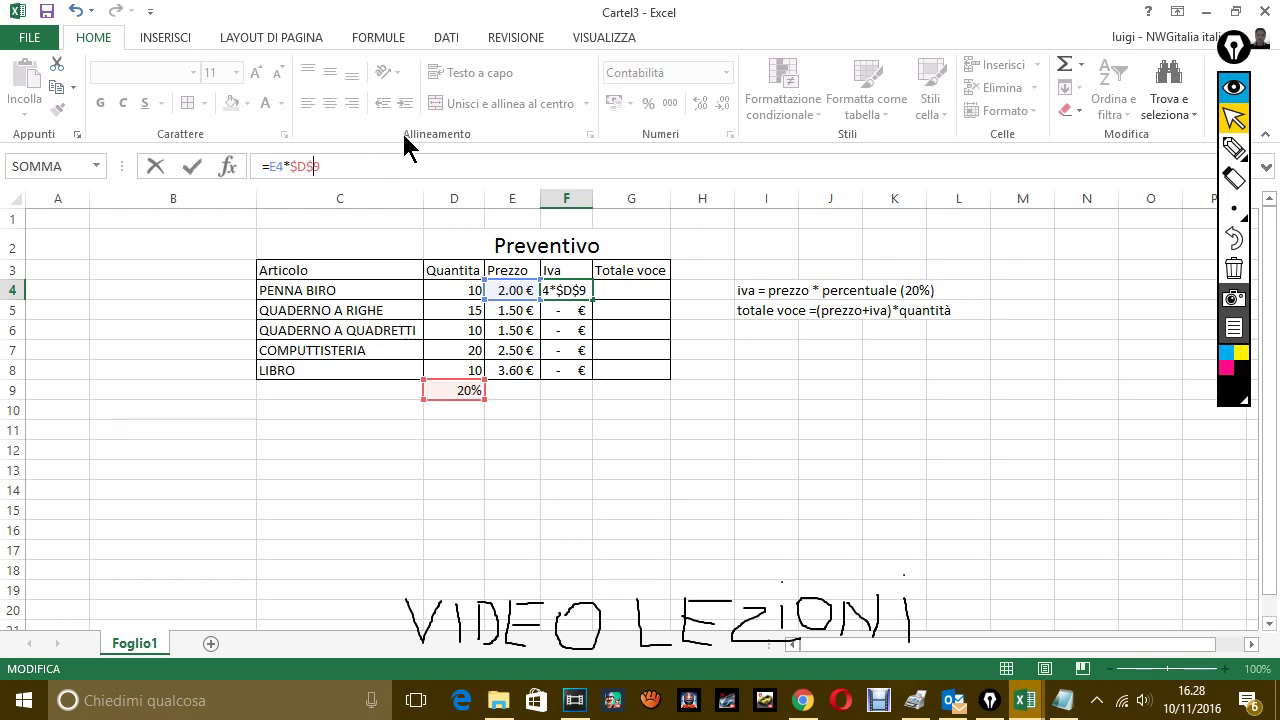
pyautogui.press('Return')
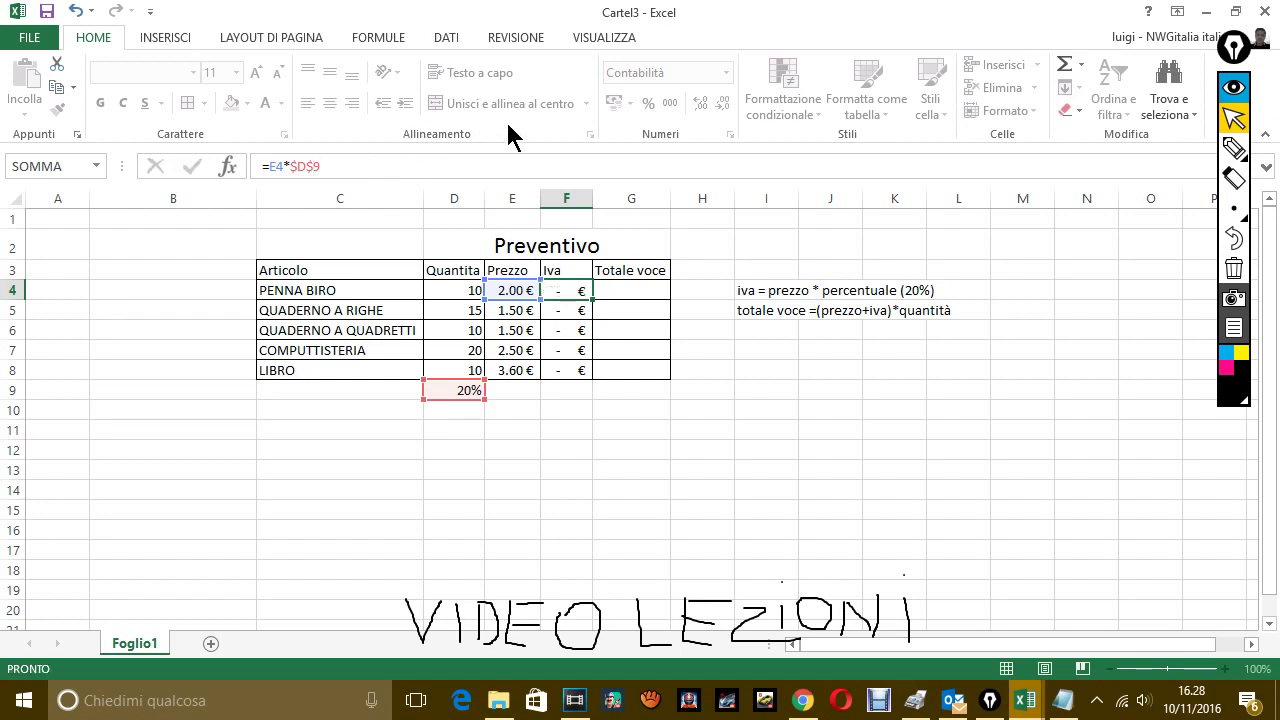
pyautogui.click(575, 291)
pyautogui.moveTo(592, 299); pyautogui.dragTo(590, 379)
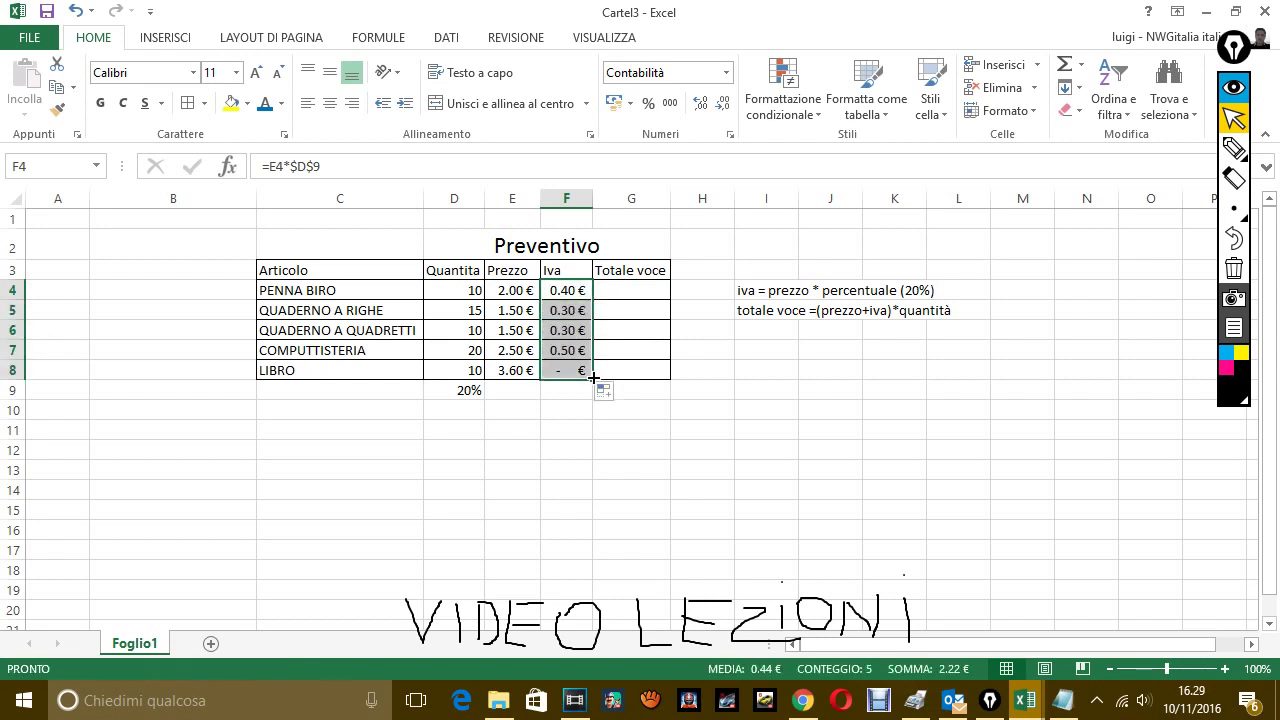
# Note that the $ symbol locked the cell, making the value absolute, and it was redragged.
pyautogui.click(1062, 700)
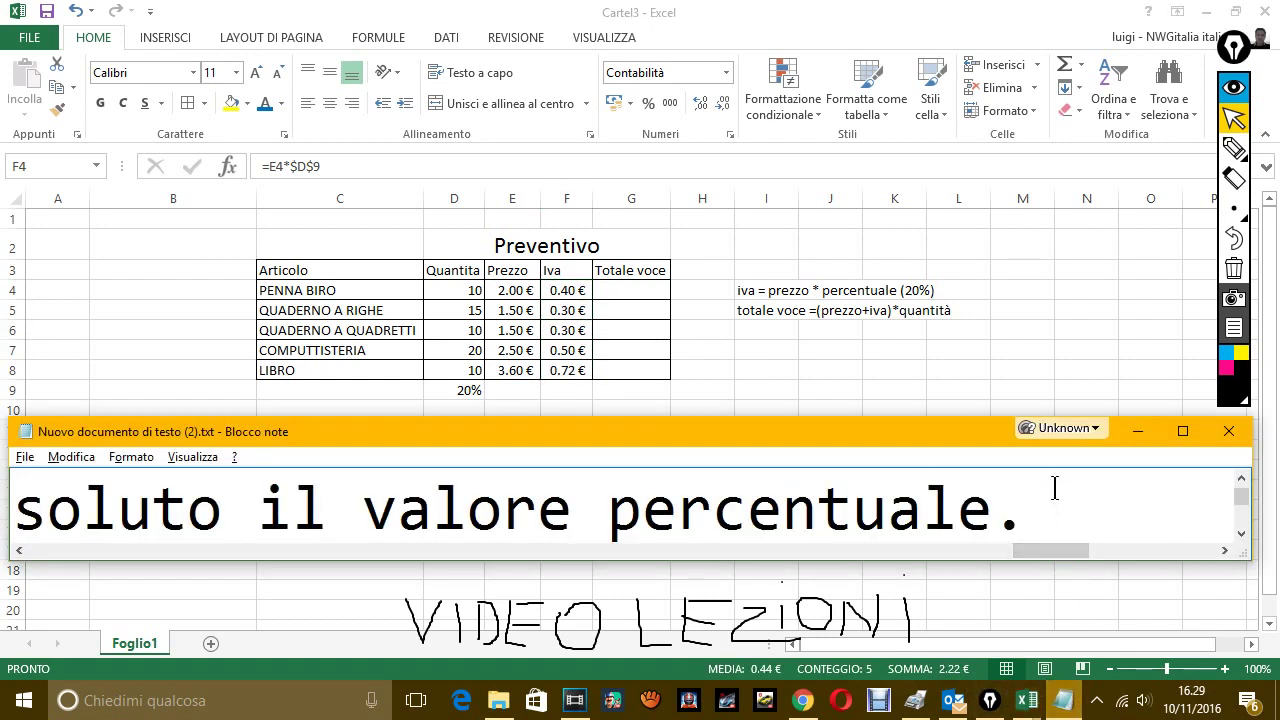
pyautogui.write('come')
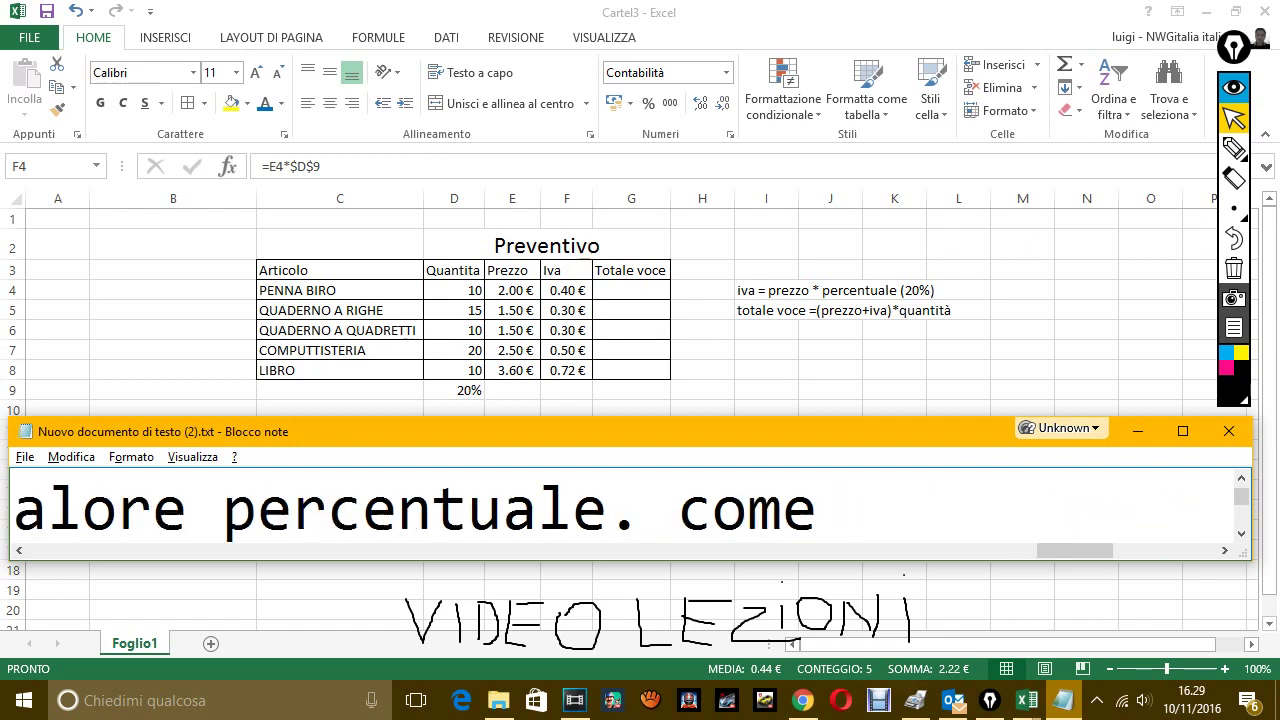
pyautogui.write(' vedi  ho b')
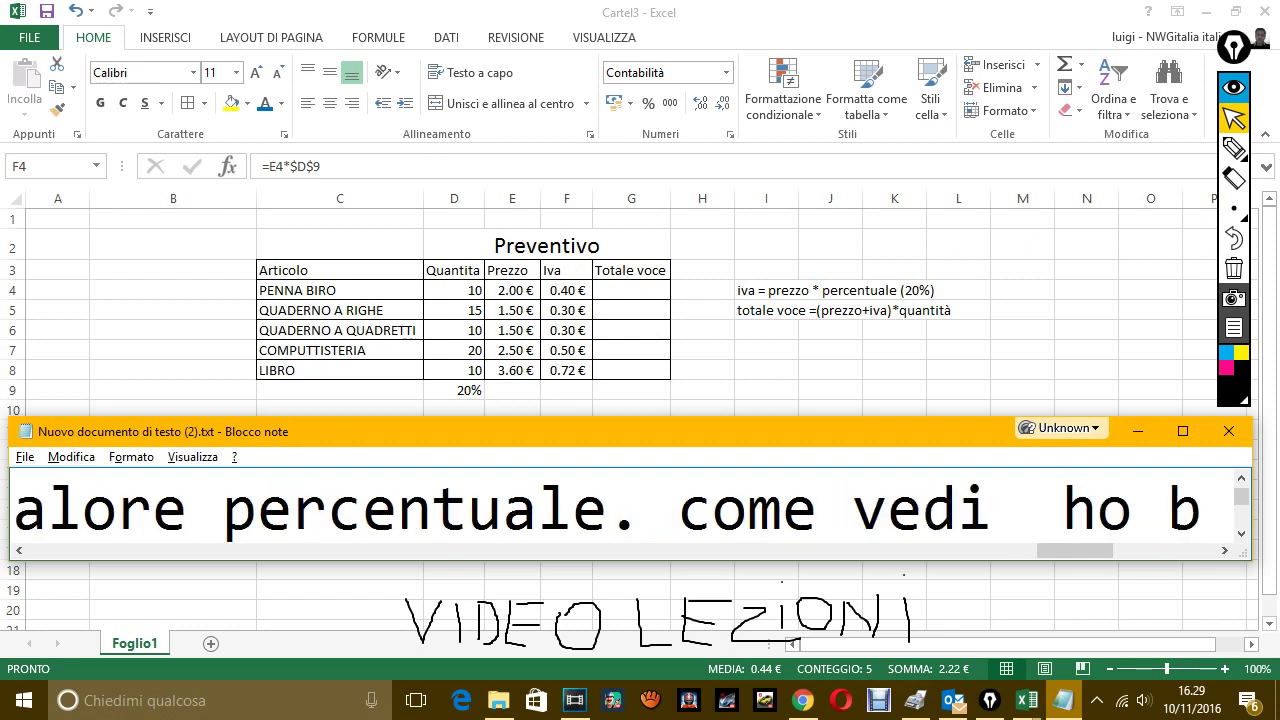
pyautogui.write('loccato l')
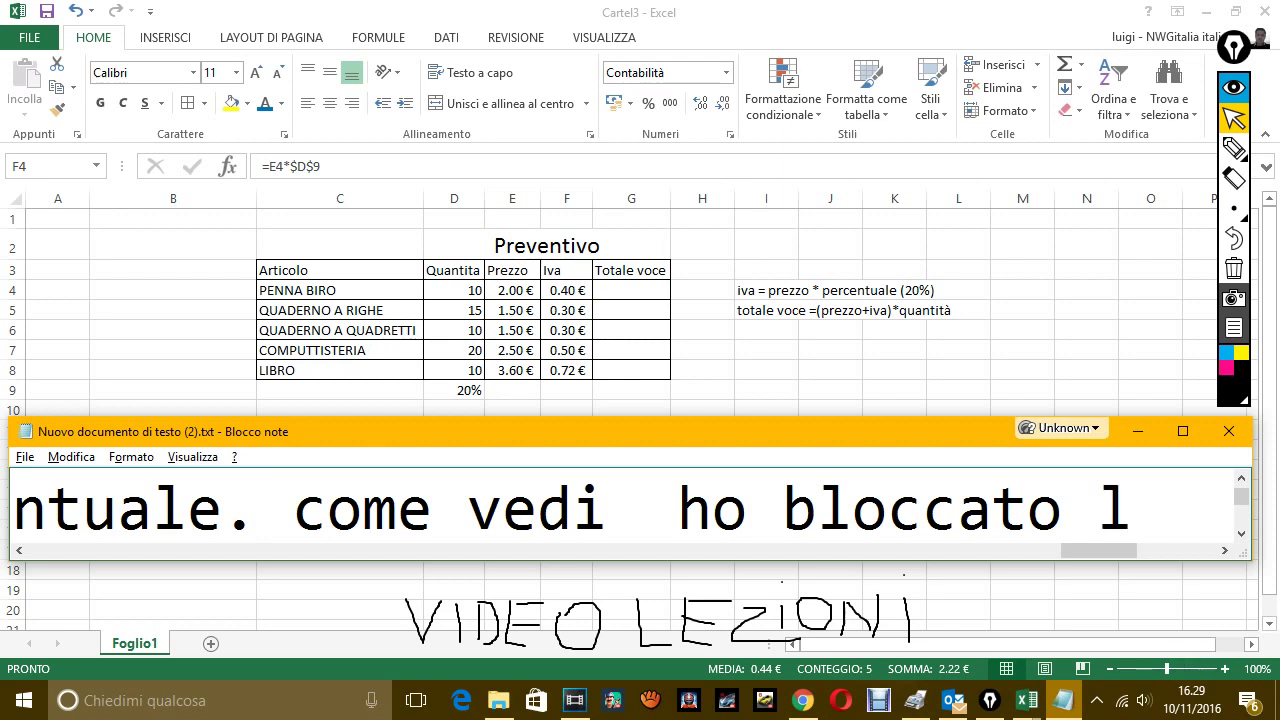
pyautogui.write('a cella con il')
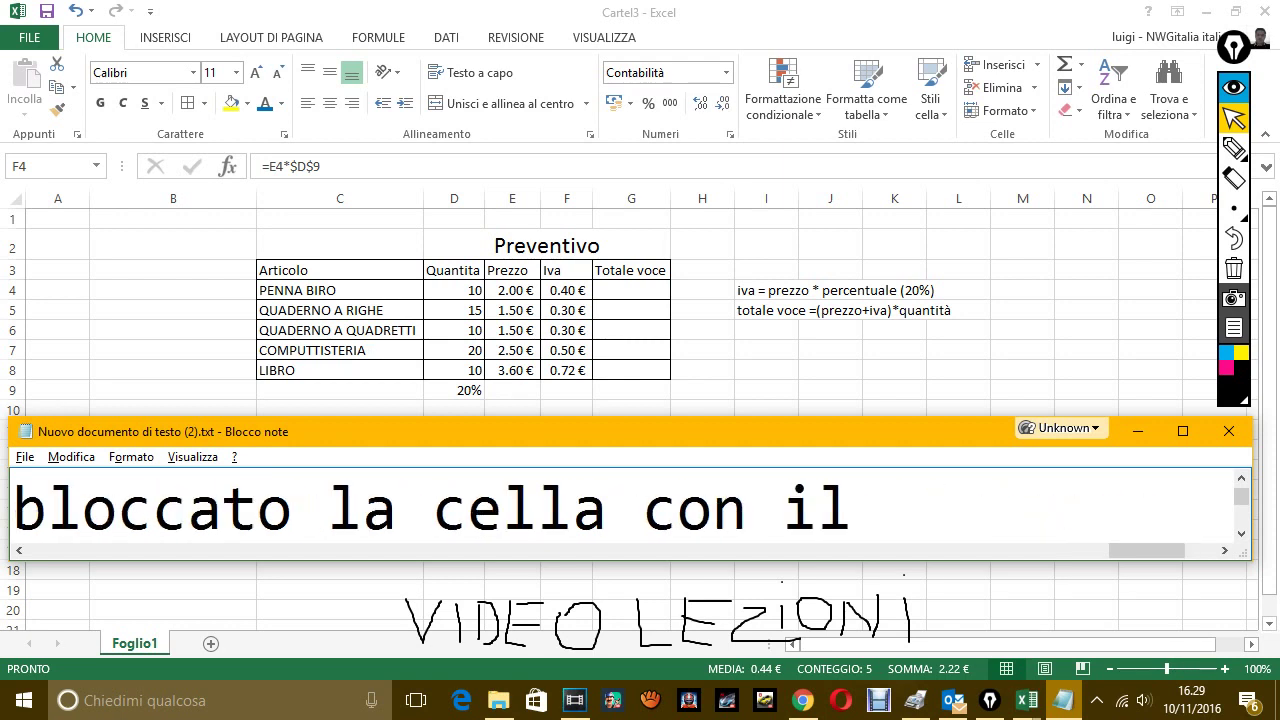
pyautogui.write(' simobo')
pyautogui.press('BackSpace')
pyautogui.press('BackSpace')
pyautogui.press('BackSpace')
pyautogui.write('bo')
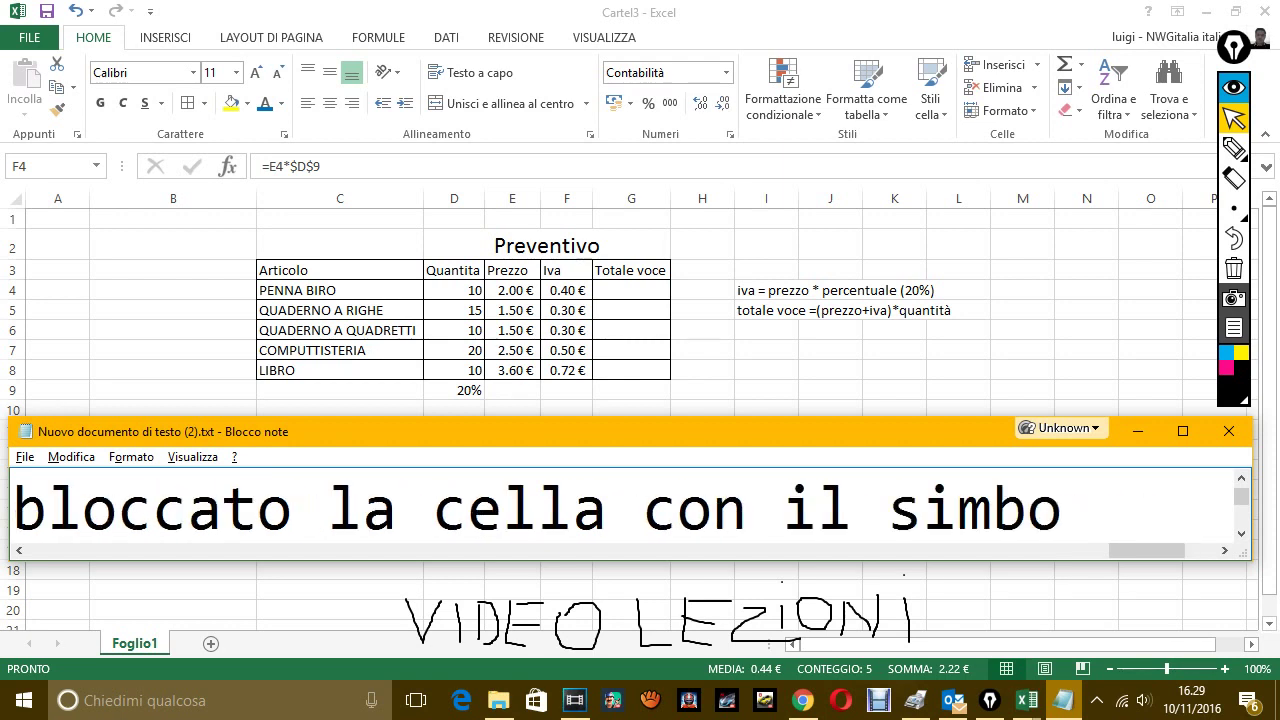
pyautogui.write('lo')
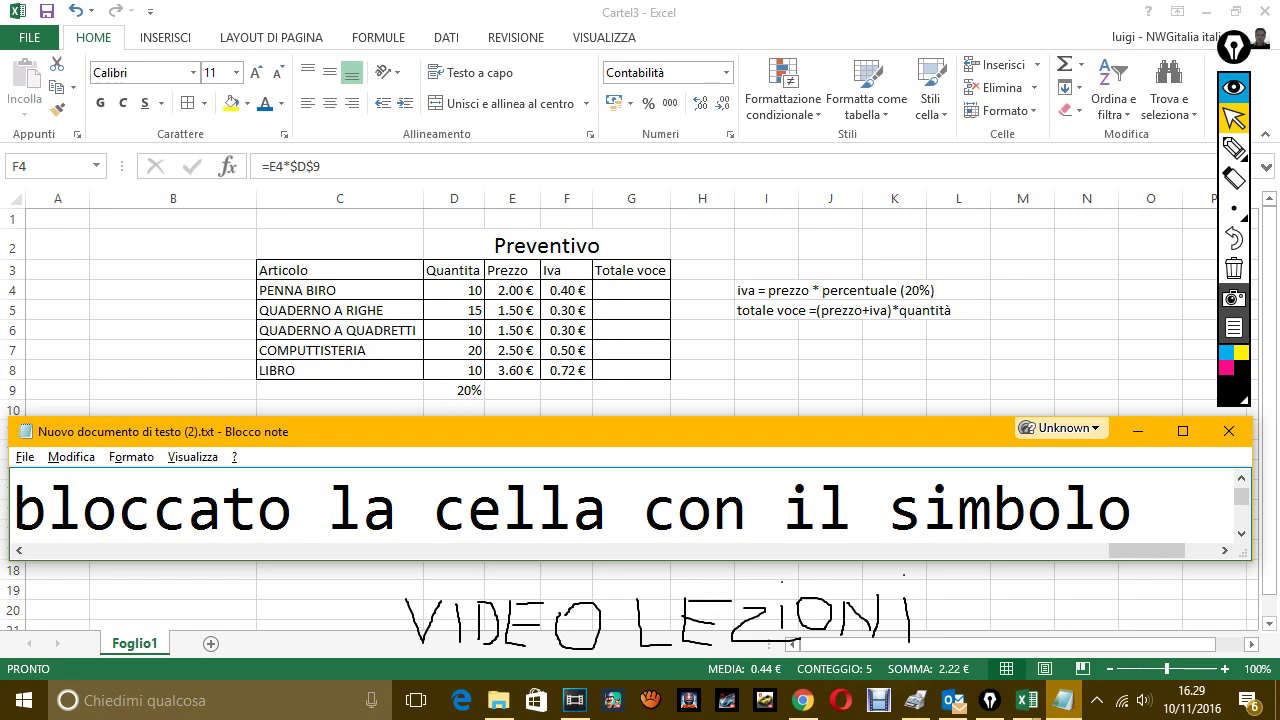
pyautogui.write(' $')
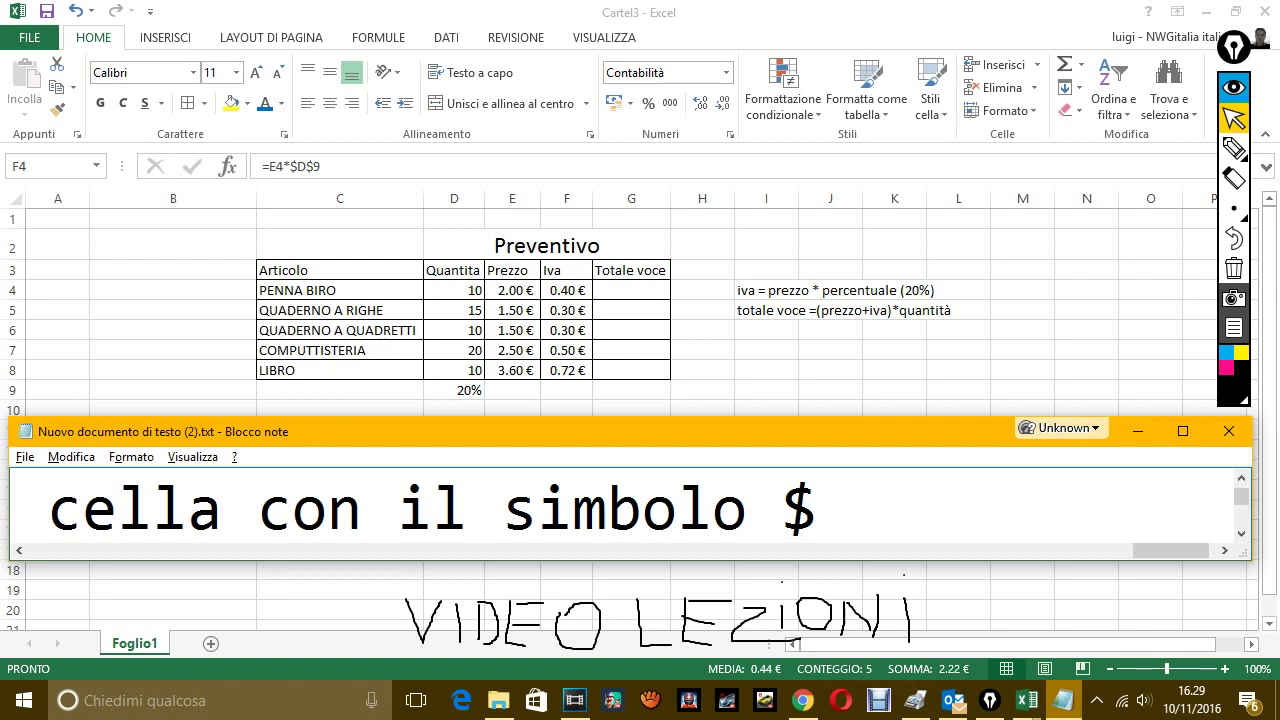
pyautogui.write(' che fa diven')
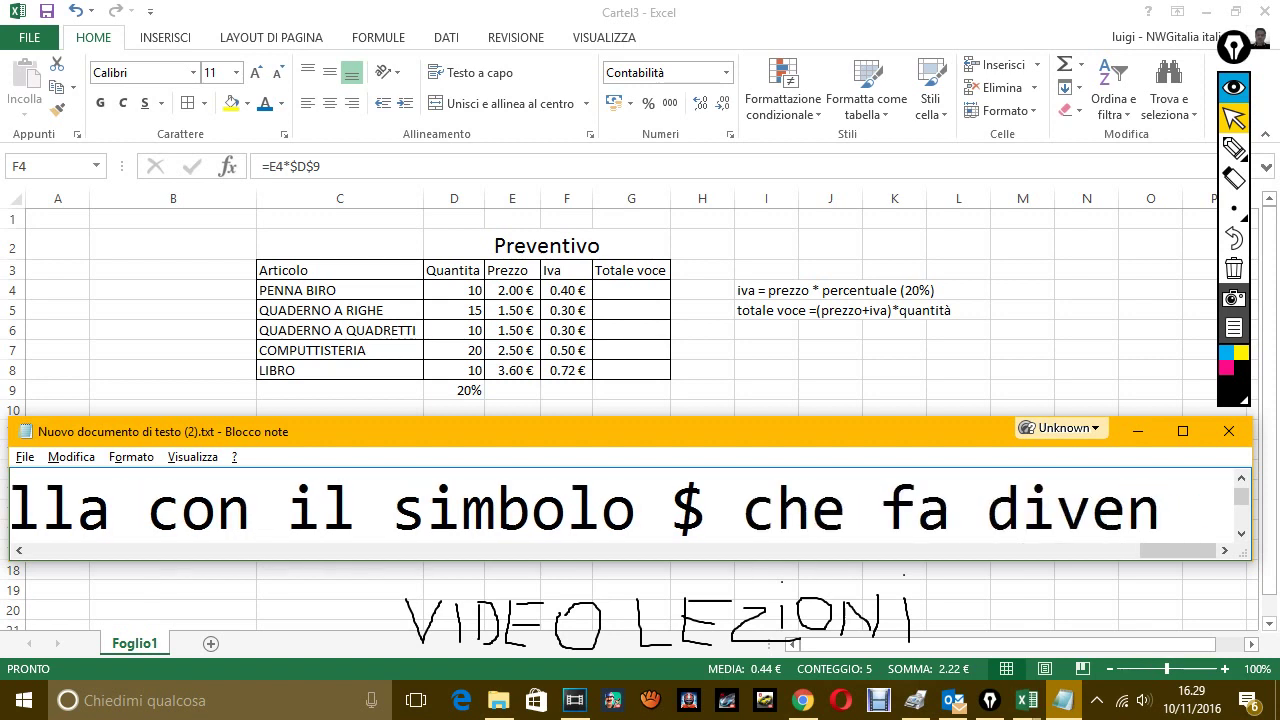
pyautogui.write('tare assoluto')
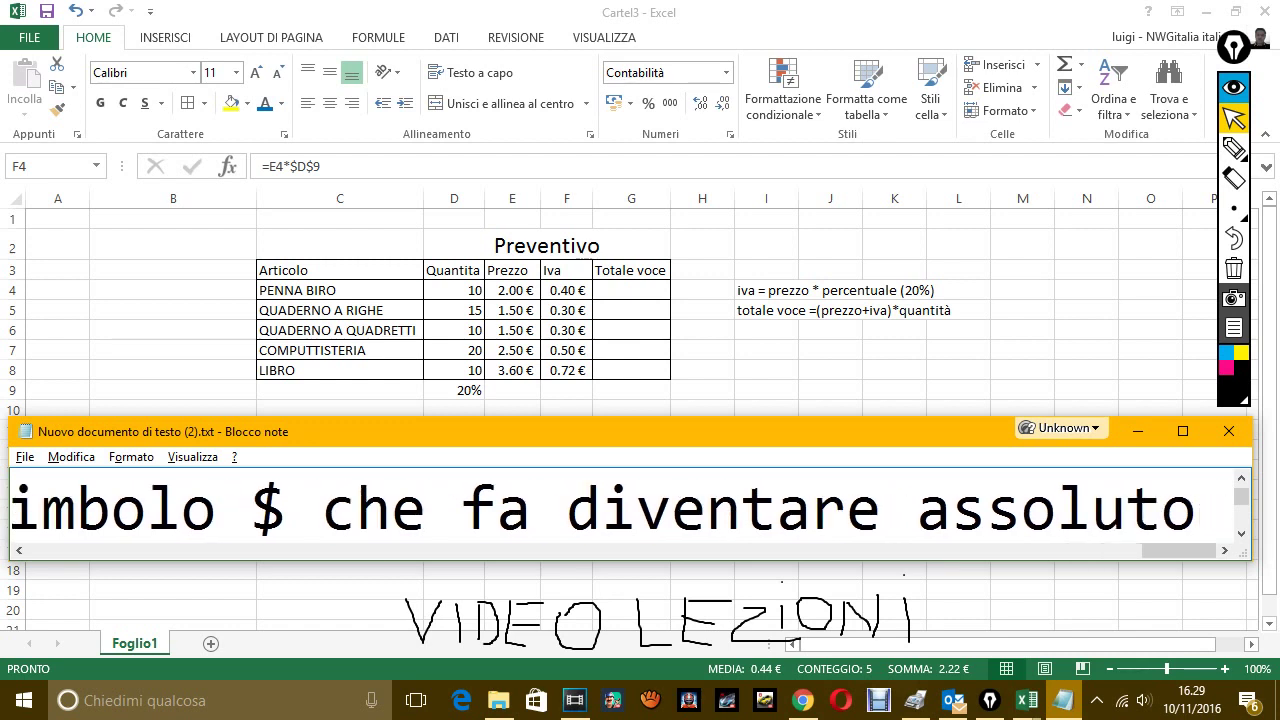
pyautogui.write(' quel valore,')
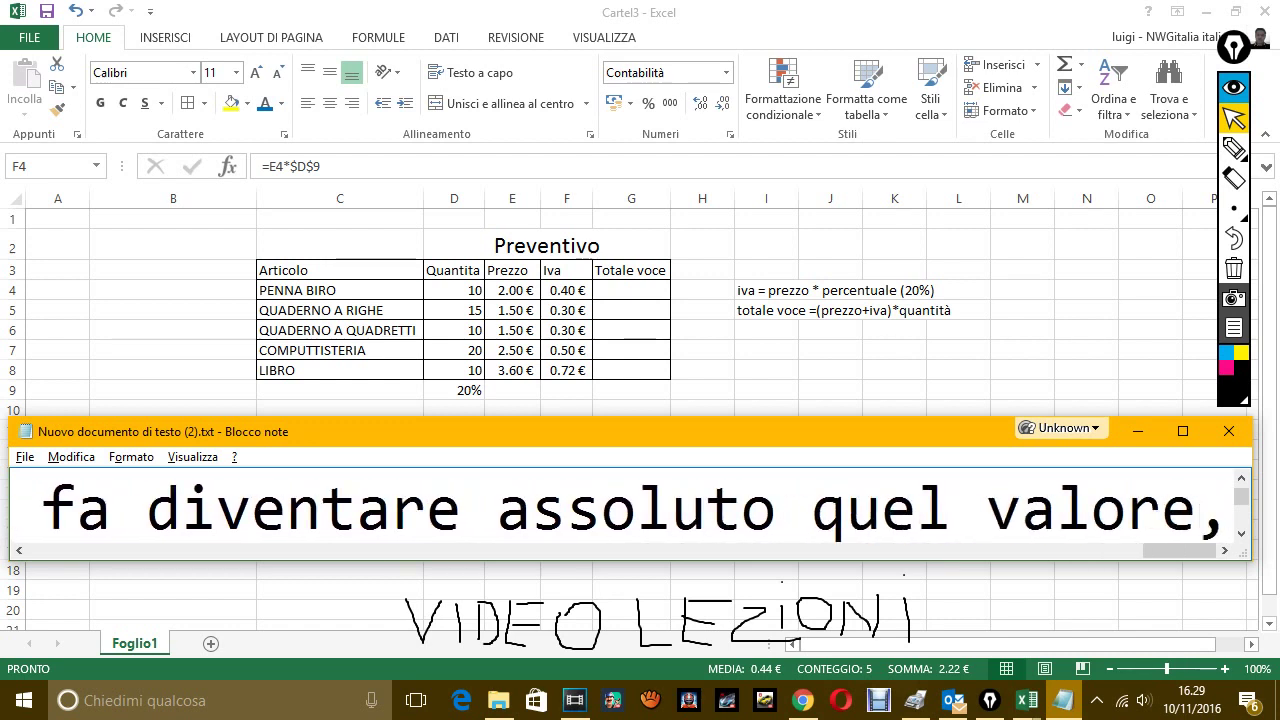
pyautogui.write(' ho ritrasi')
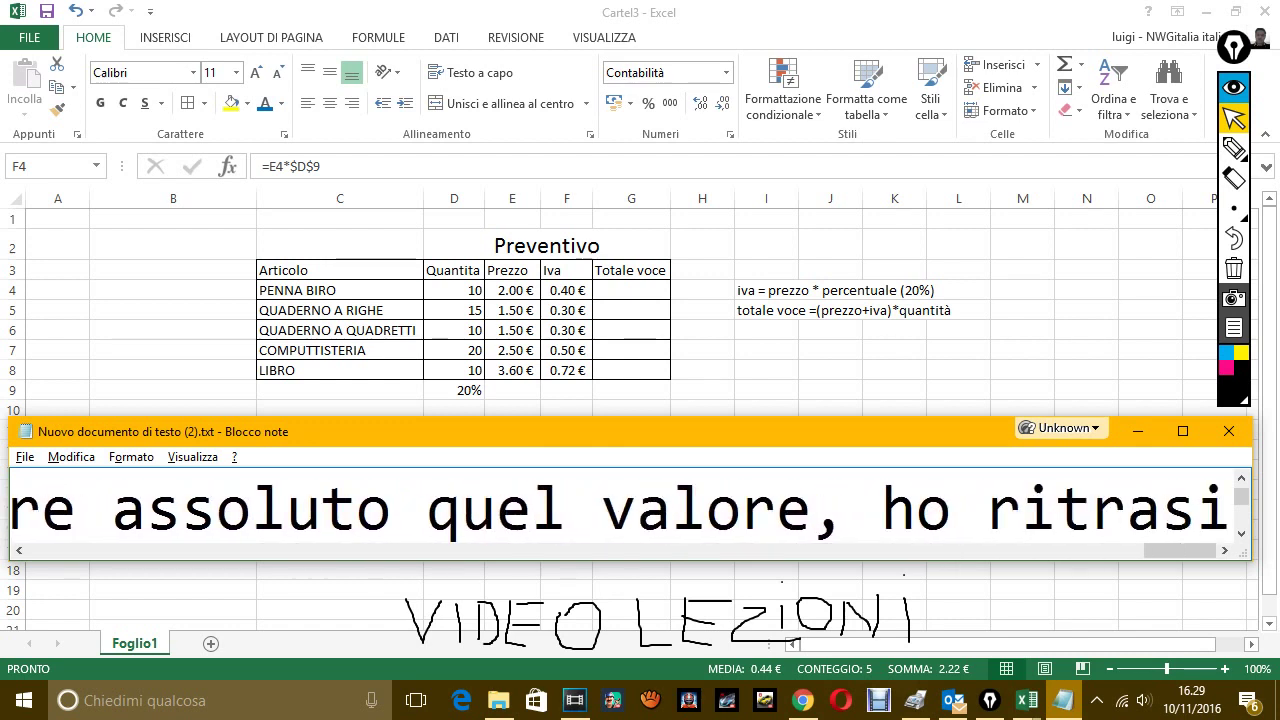
pyautogui.write('inato la formula e ora')
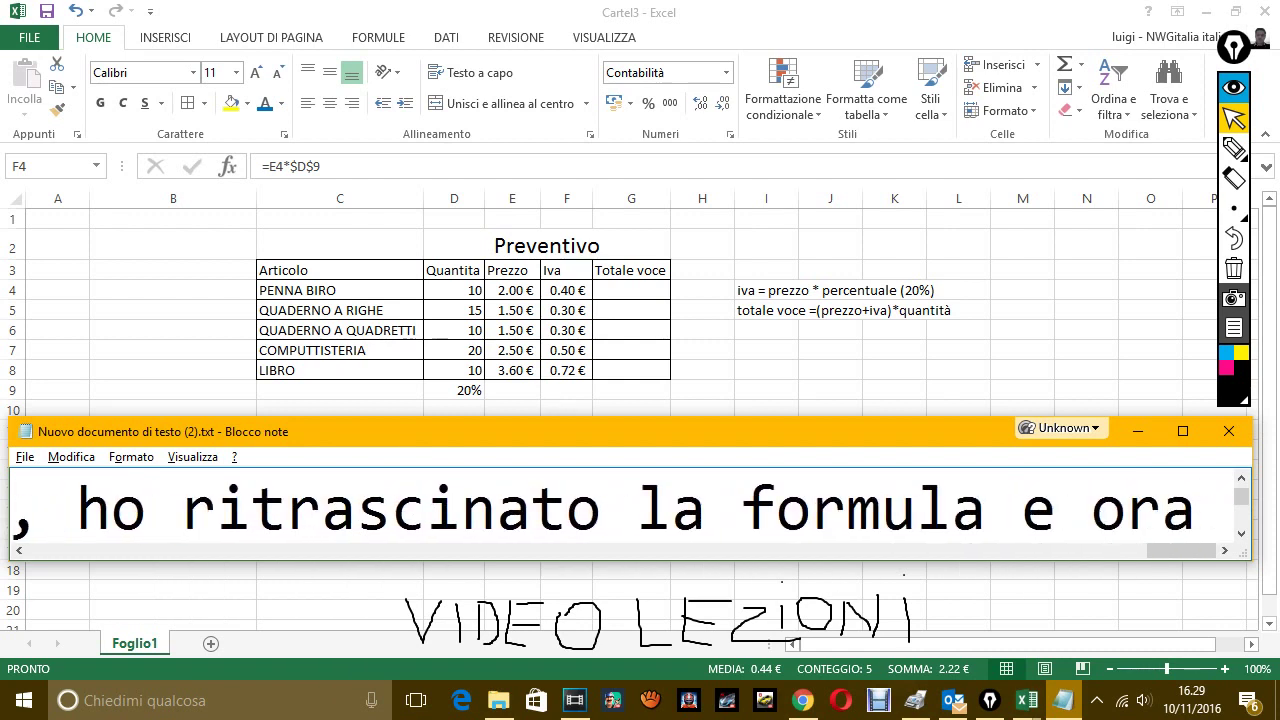
pyautogui.write(' è tutto a po')
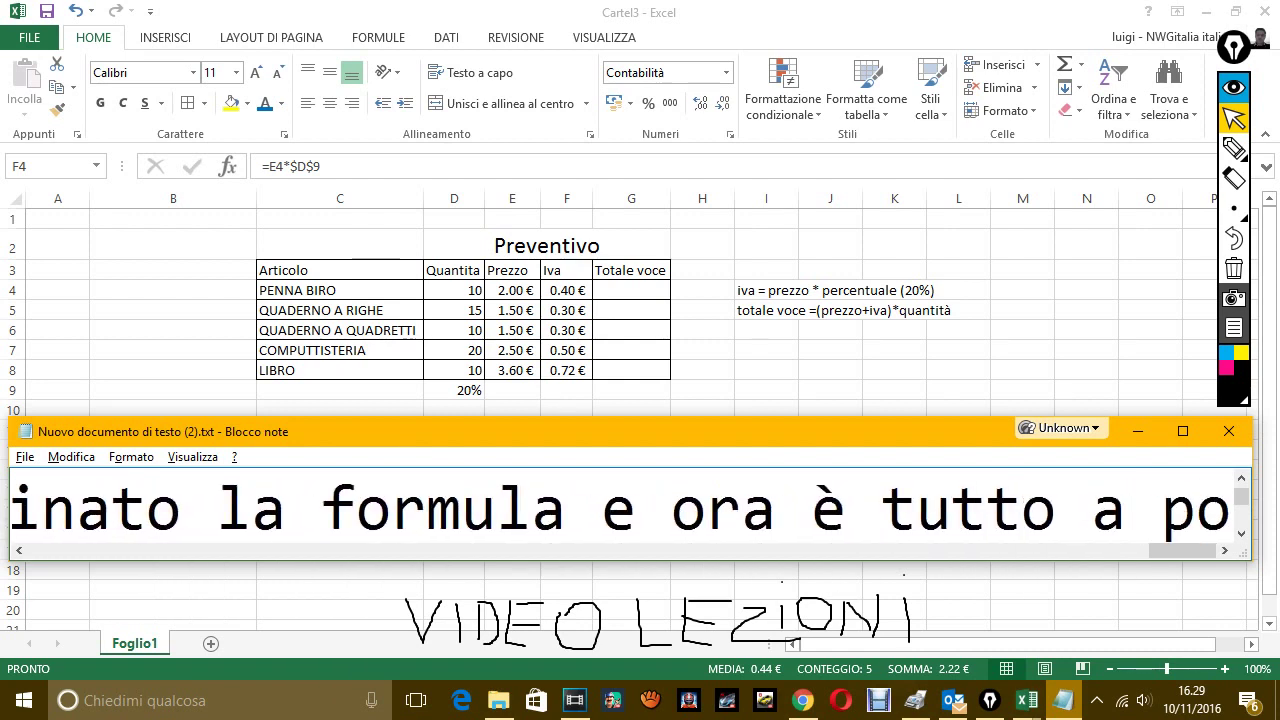
pyautogui.write('posto, come vedi abbiamo avuto le')
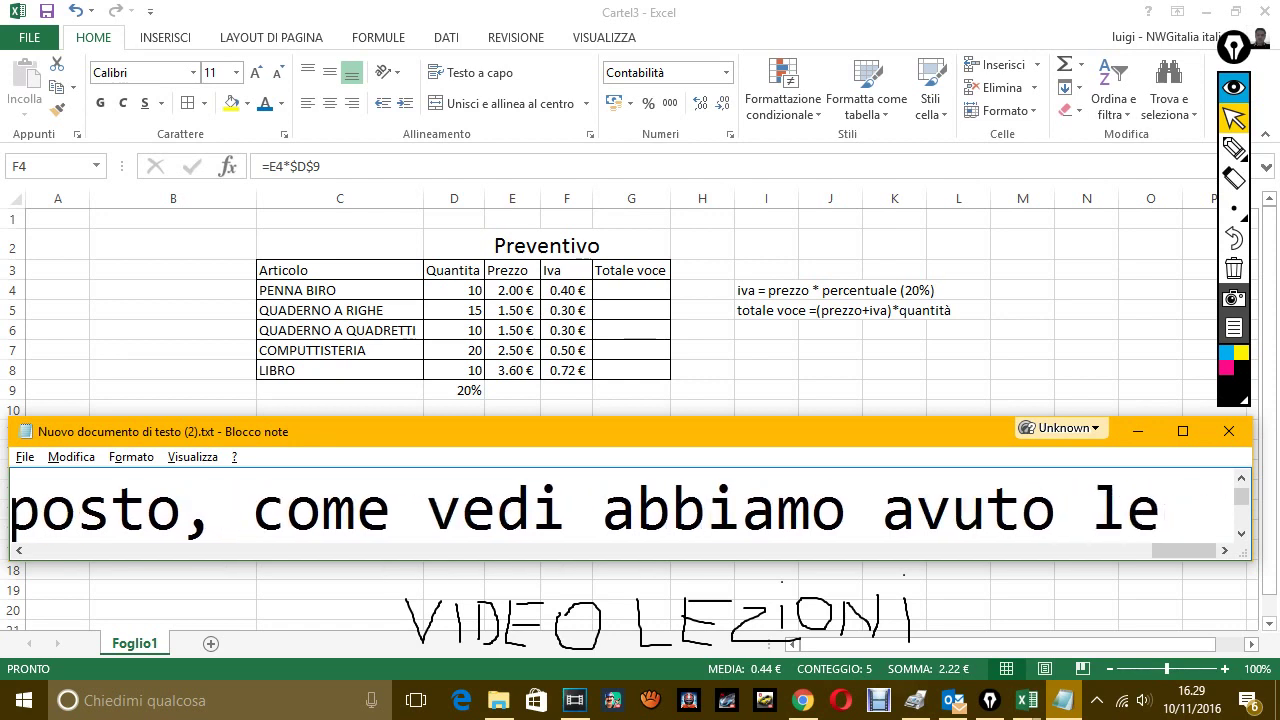
pyautogui.write('tuali giuste su tu')
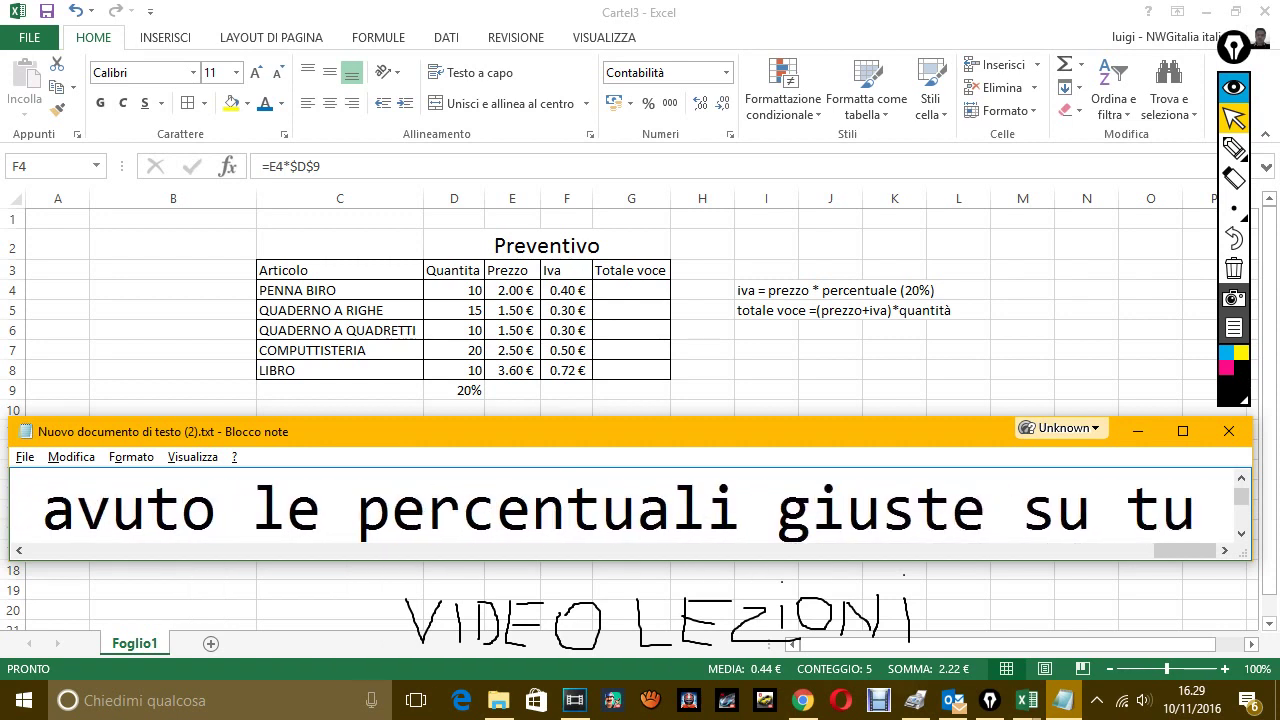
# Add that Iva is now correct on every row and Totale voce comes next.
pyautogui.write('tti i rec')
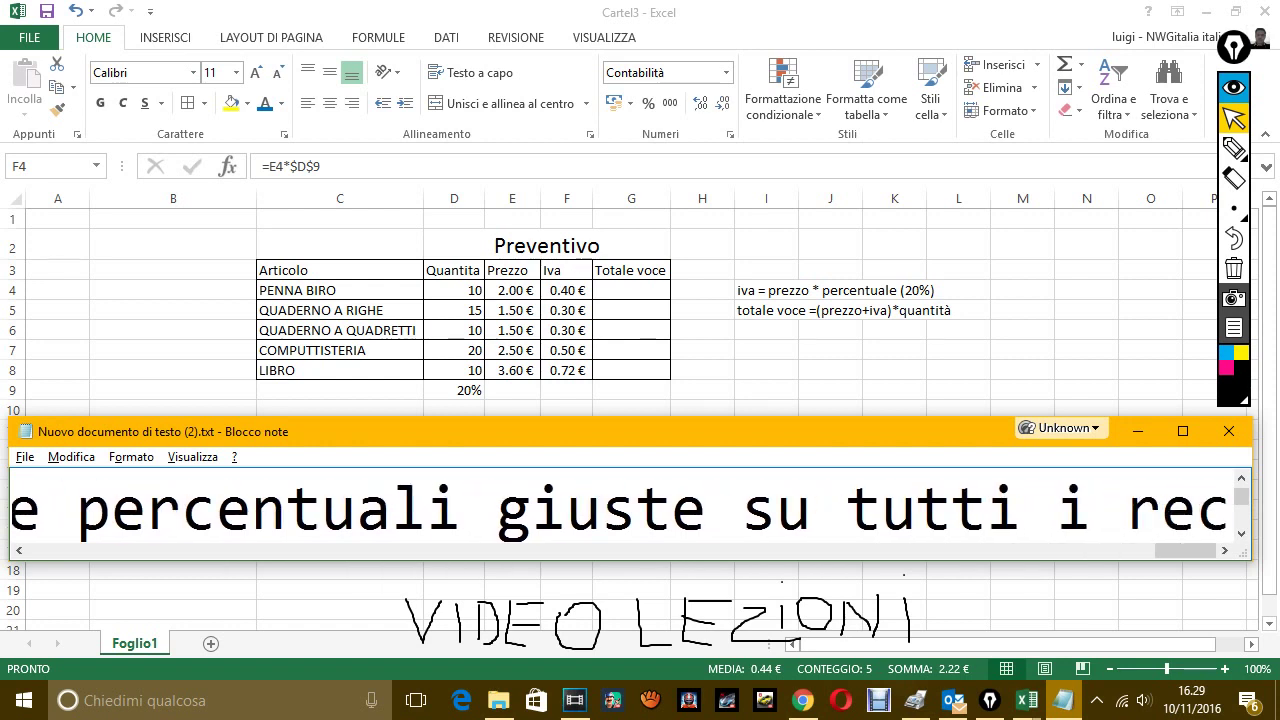
pyautogui.write('ord')
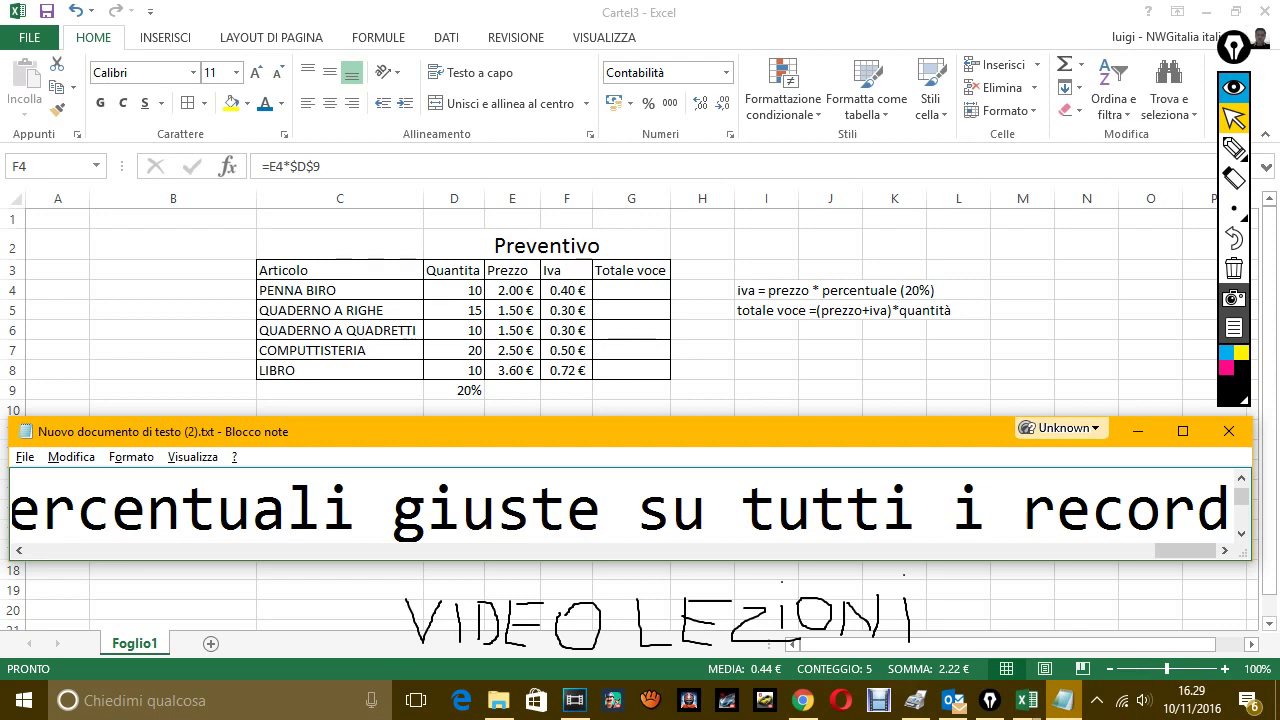
pyautogui.write(' , ')
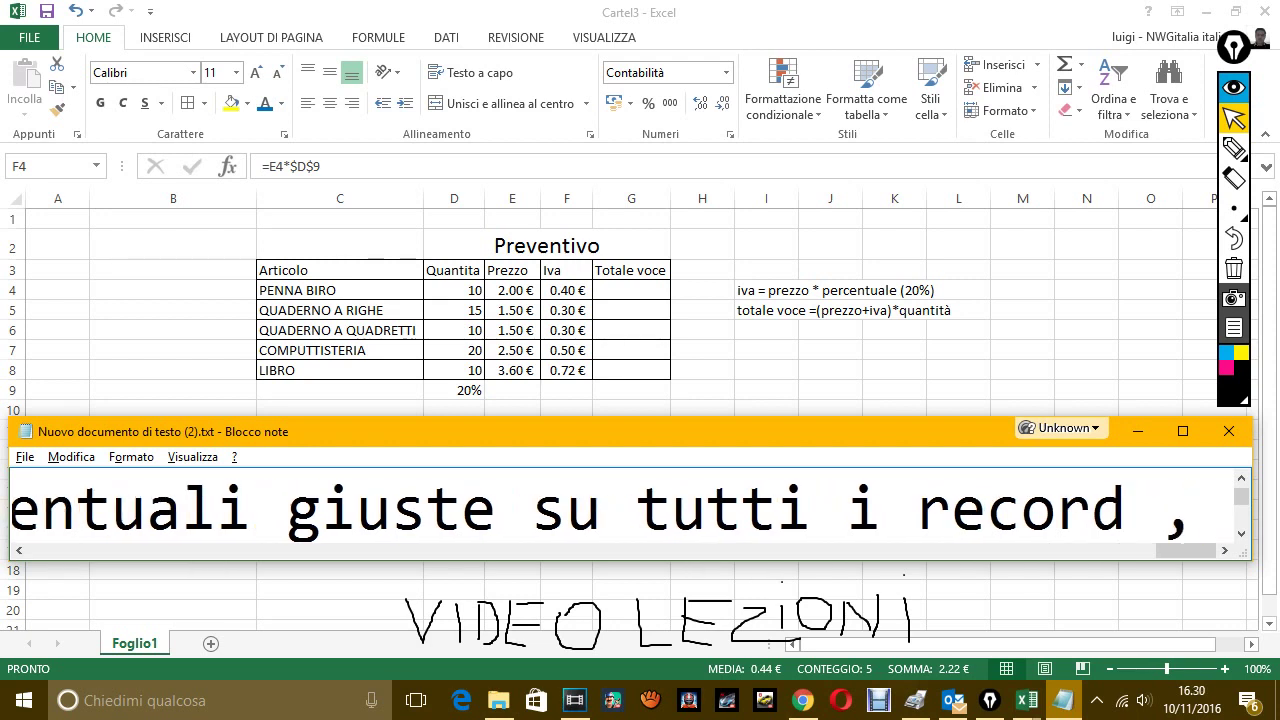
pyautogui.write('ovvero')
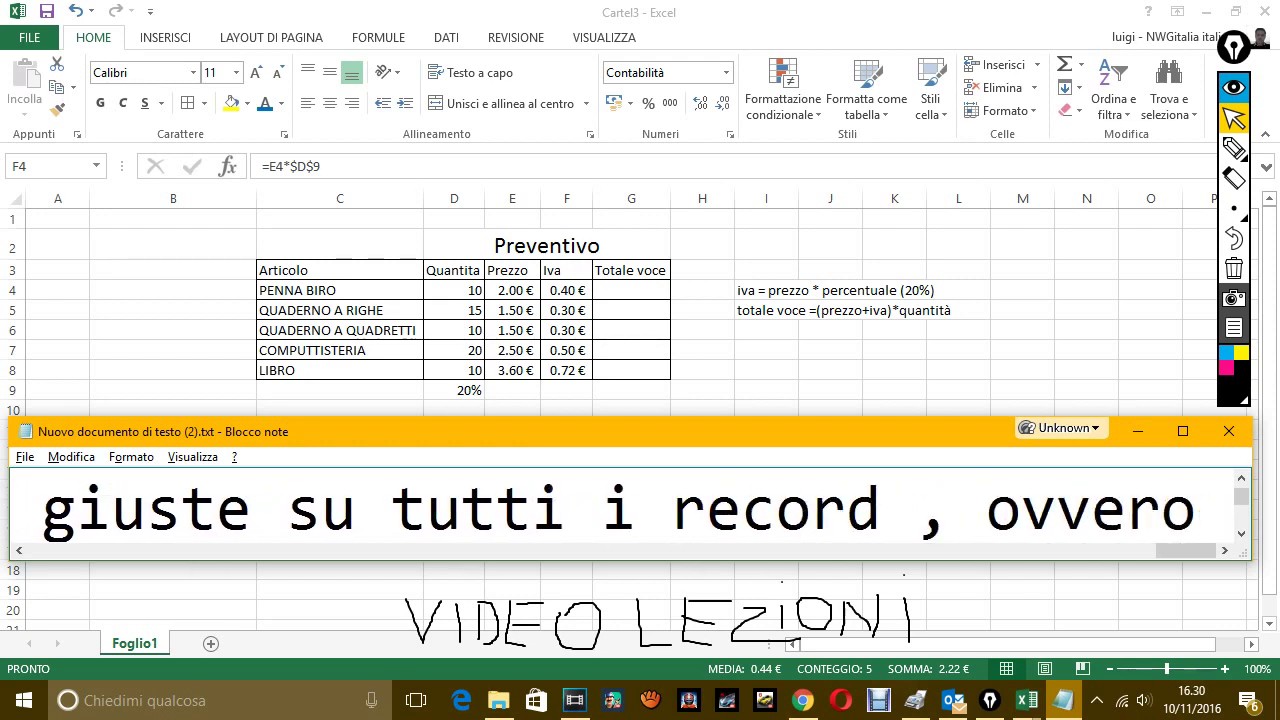
pyautogui.write(" l'iva è giu")
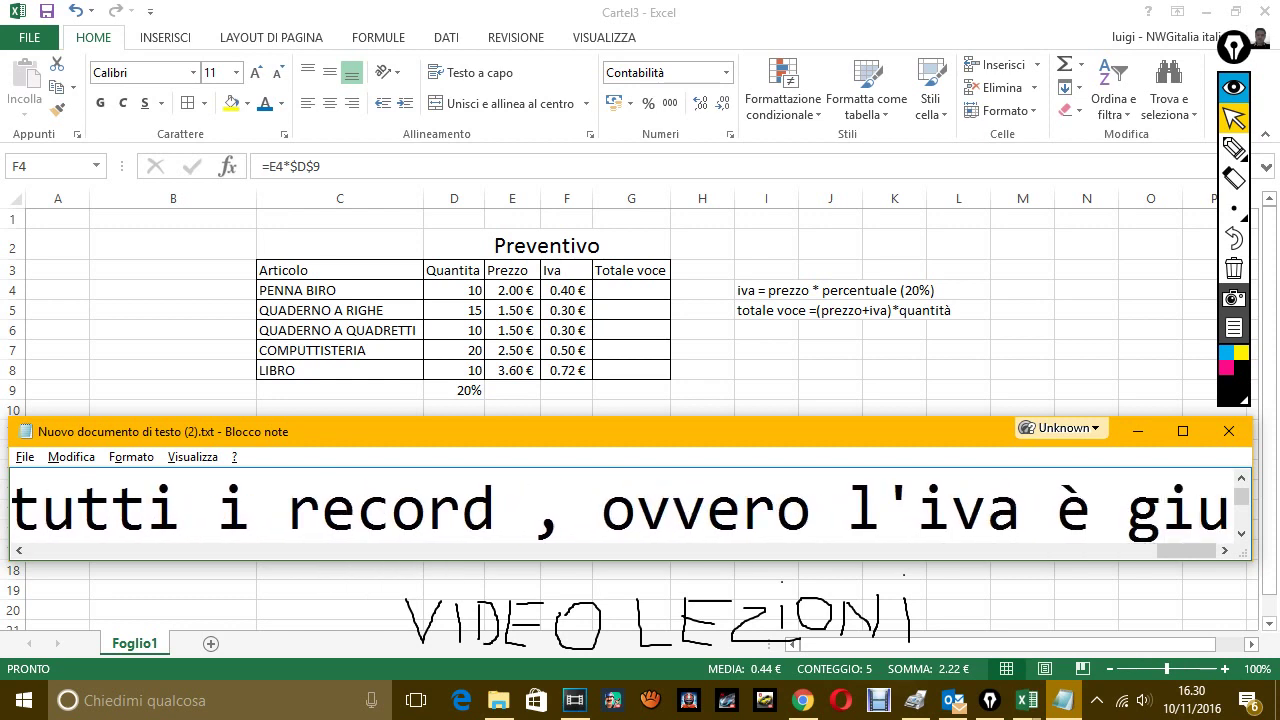
pyautogui.write('sta ')
pyautogui.write('su')
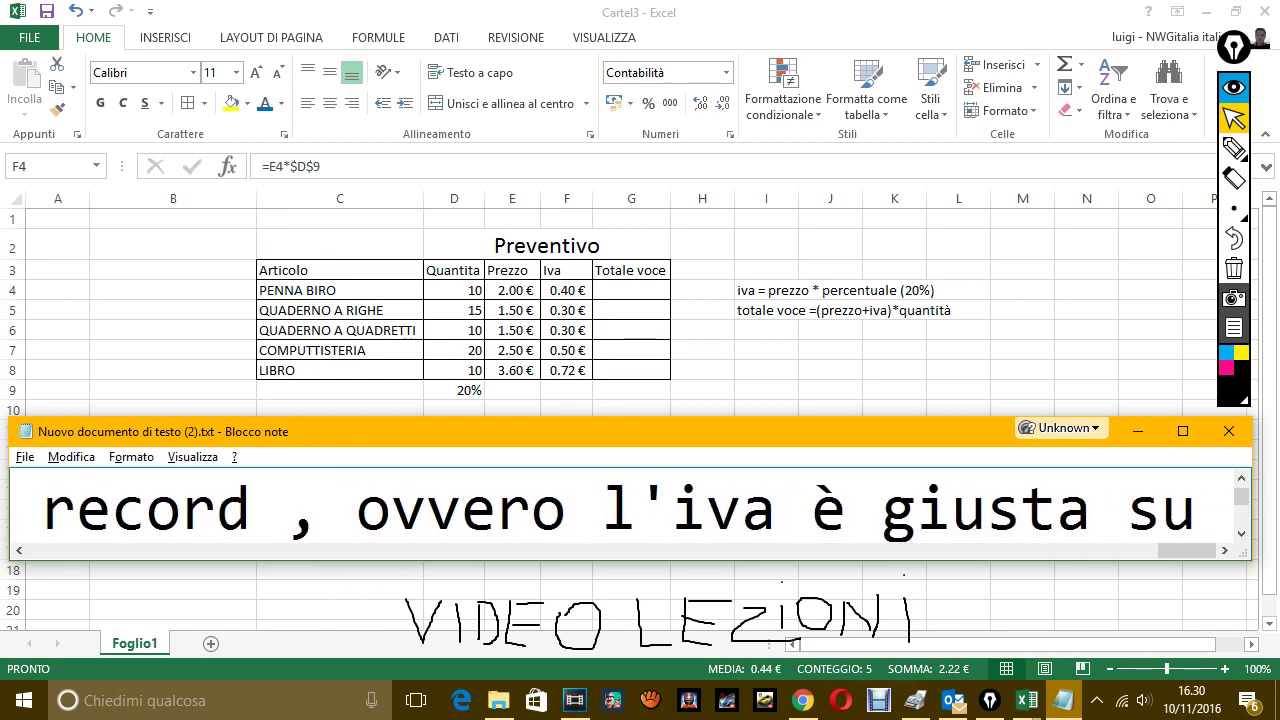
pyautogui.write(' tutte')
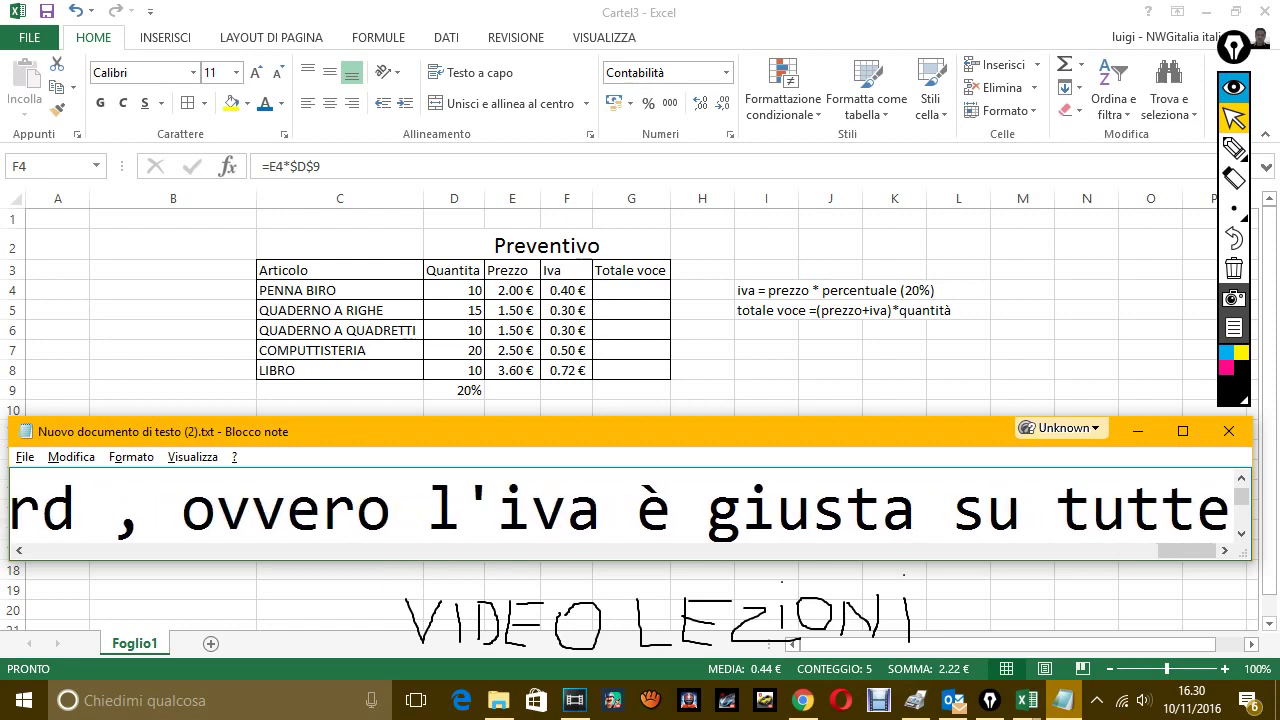
pyautogui.write(' le caselle.')
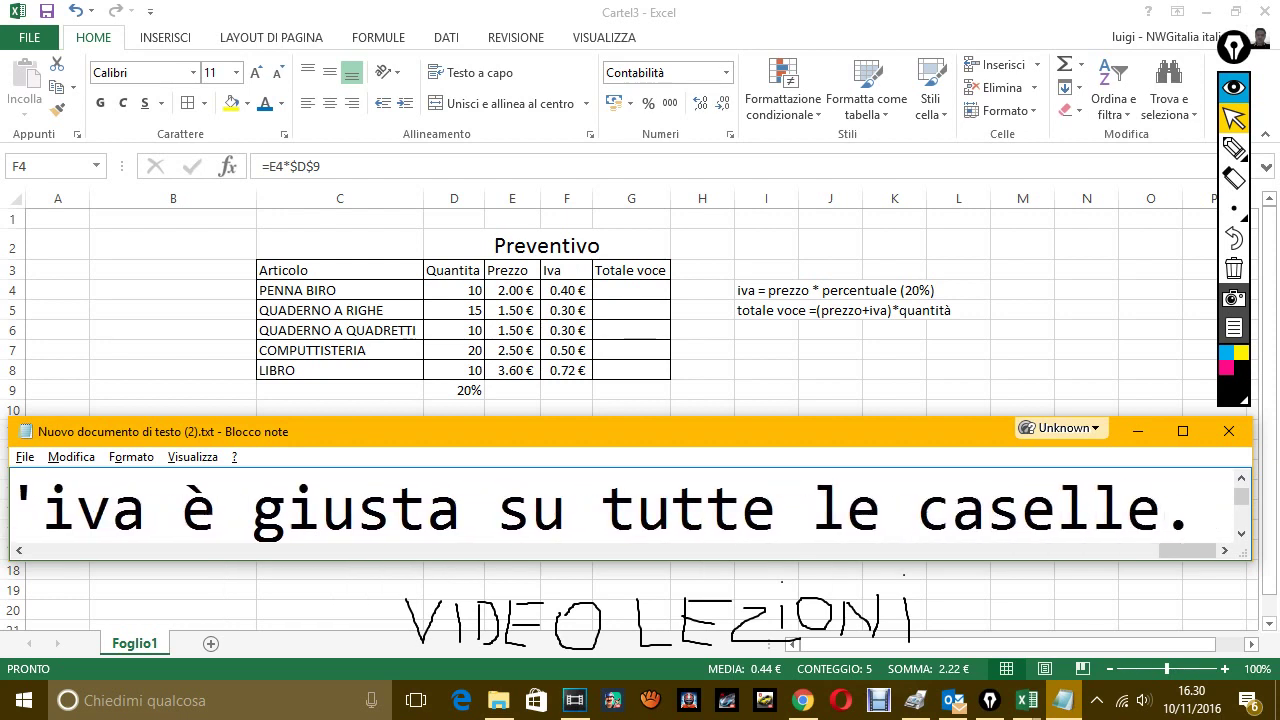
pyautogui.write(' o')
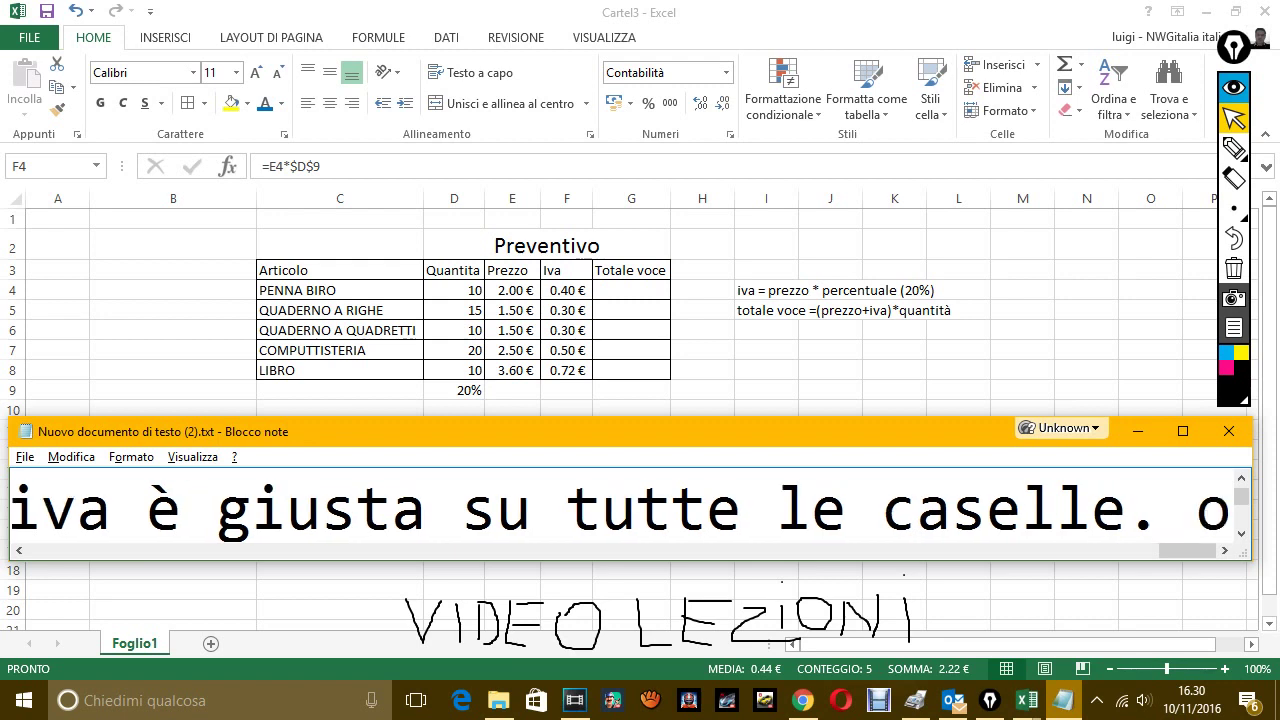
pyautogui.write('ra andia')
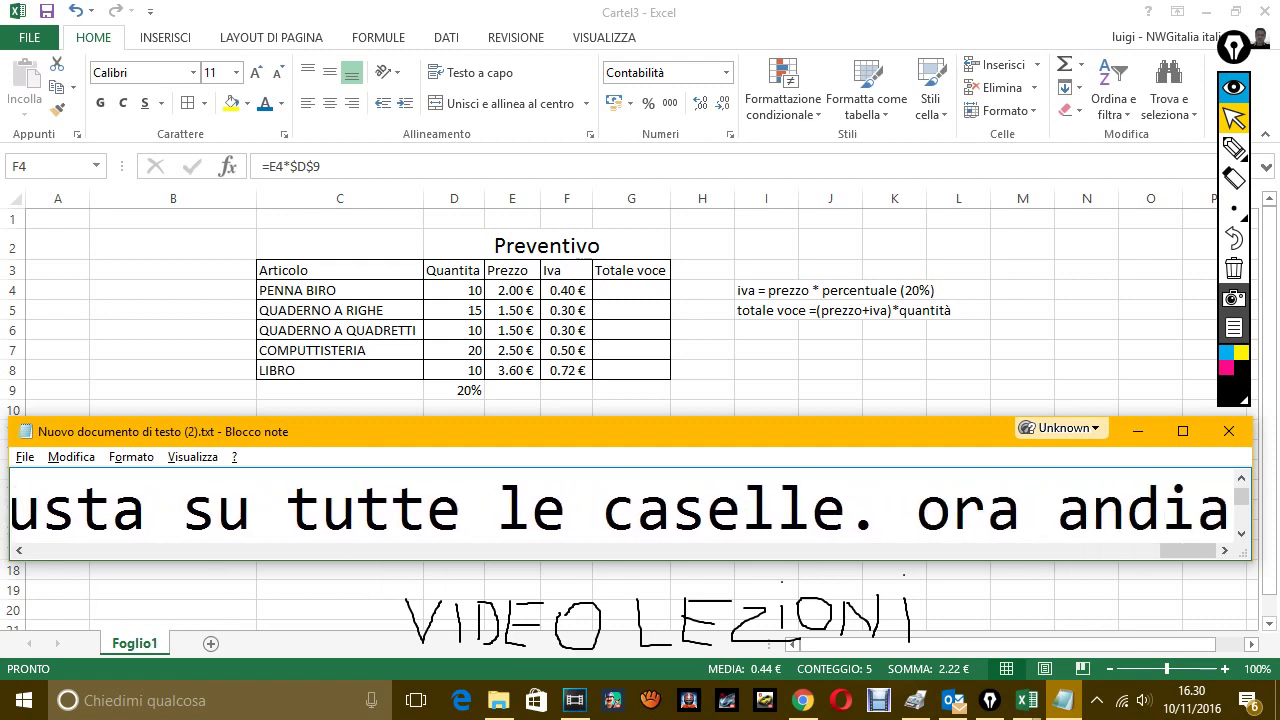
pyautogui.write('mo a col')
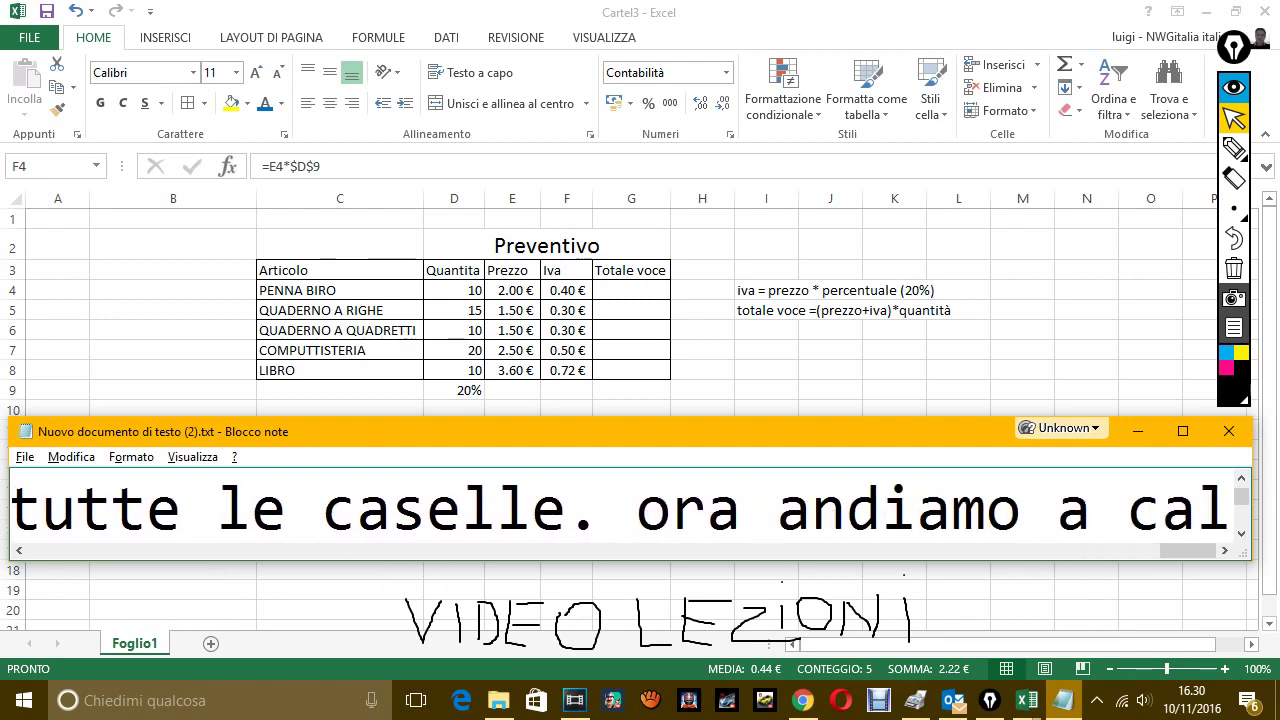
pyautogui.write('colare il')
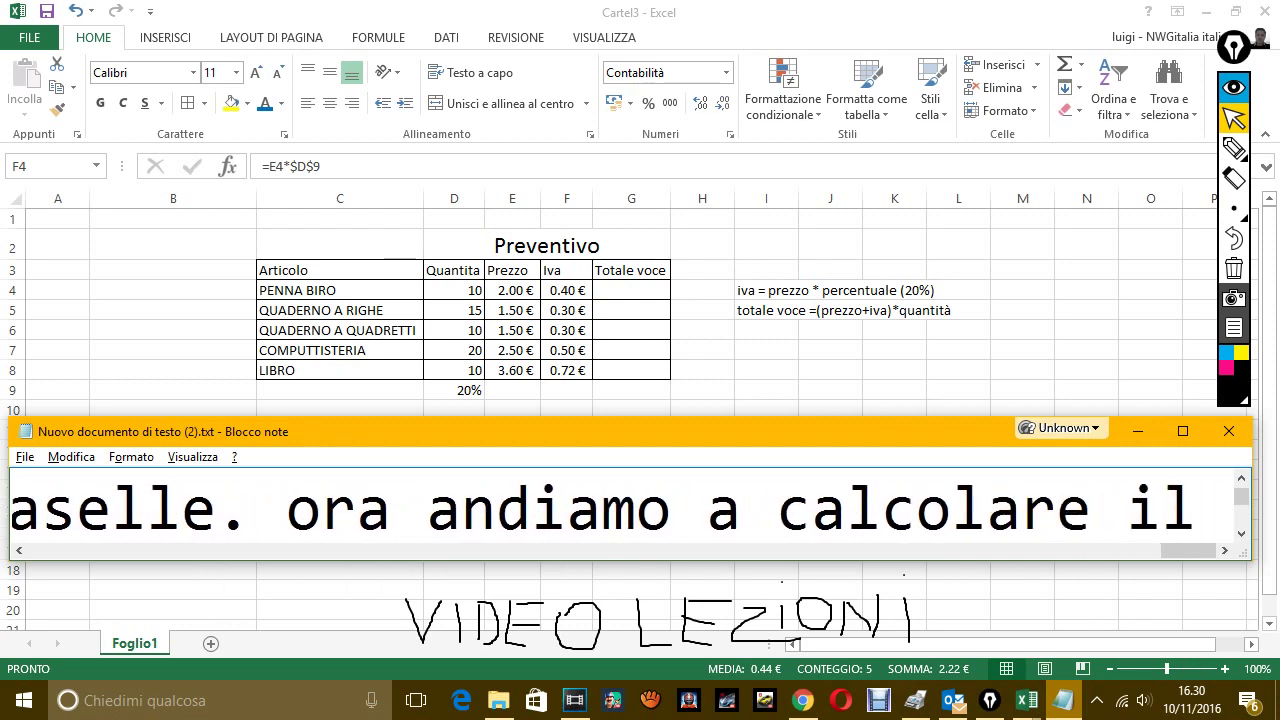
pyautogui.write(' vo')
pyautogui.press('BackSpace')
pyautogui.press('BackSpace')
pyautogui.write('t')
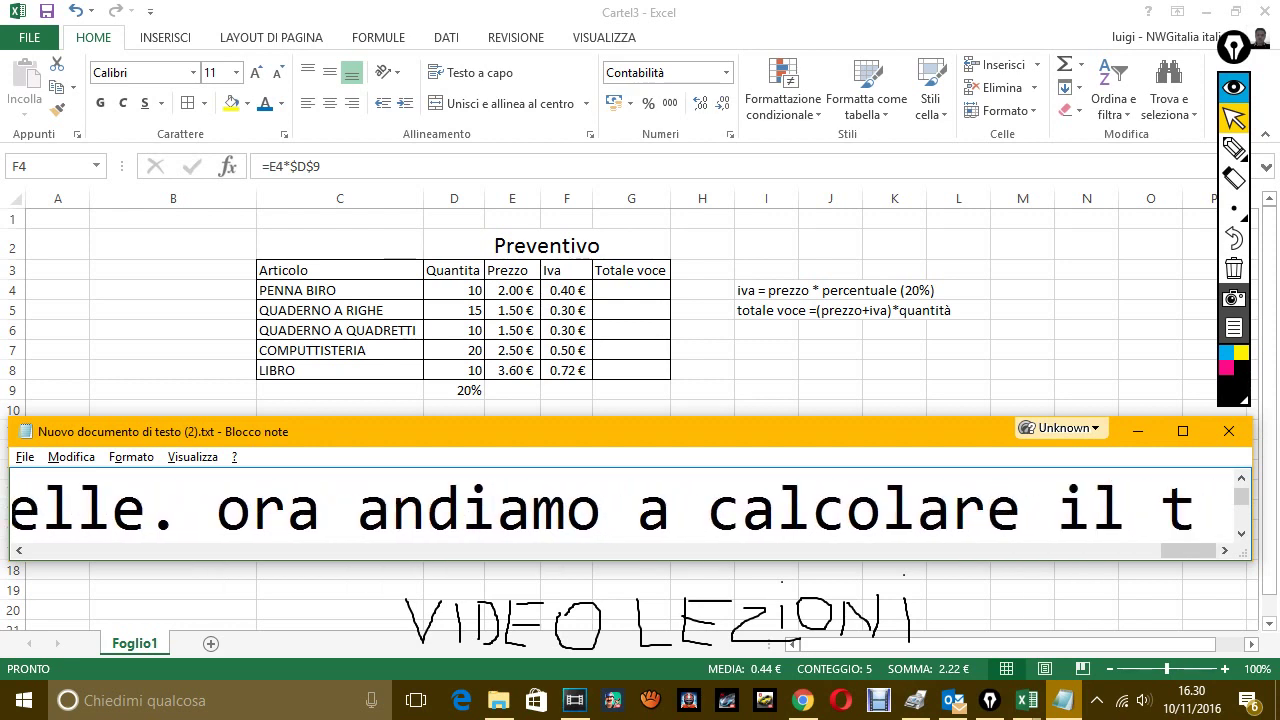
pyautogui.write('ol')
pyautogui.press('BackSpace')
pyautogui.write('tale')
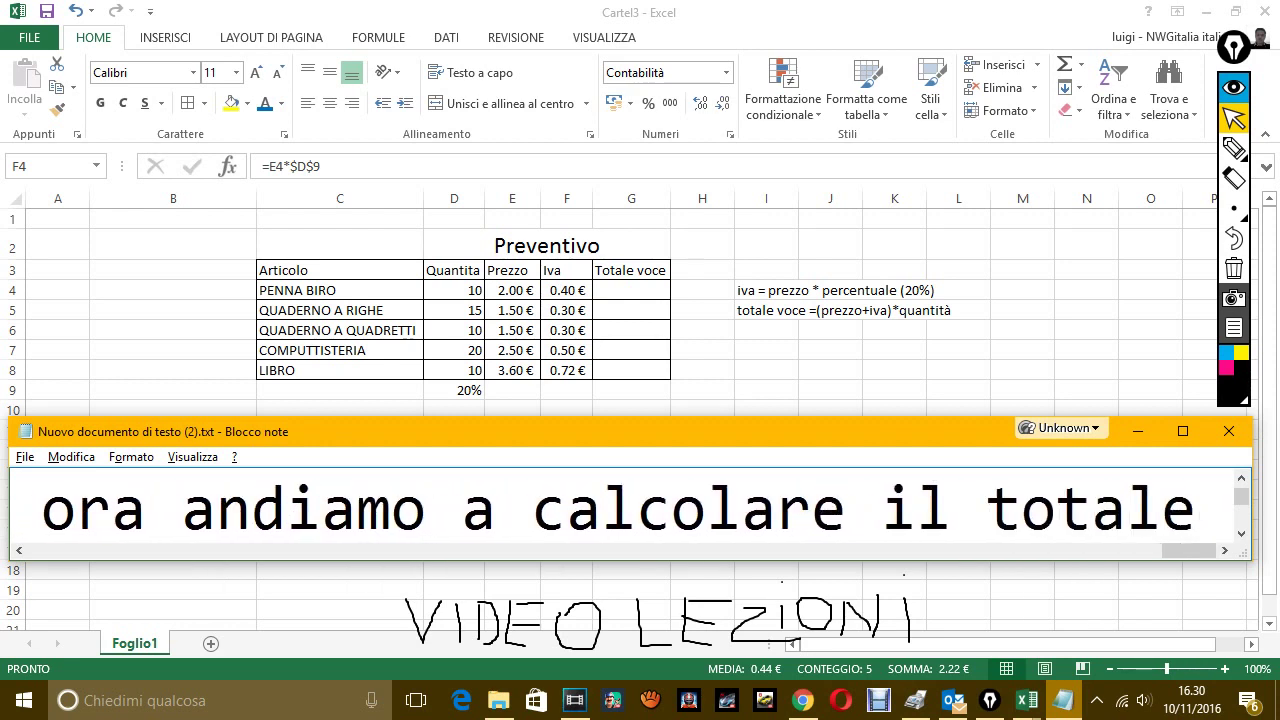
pyautogui.write(' voce.')
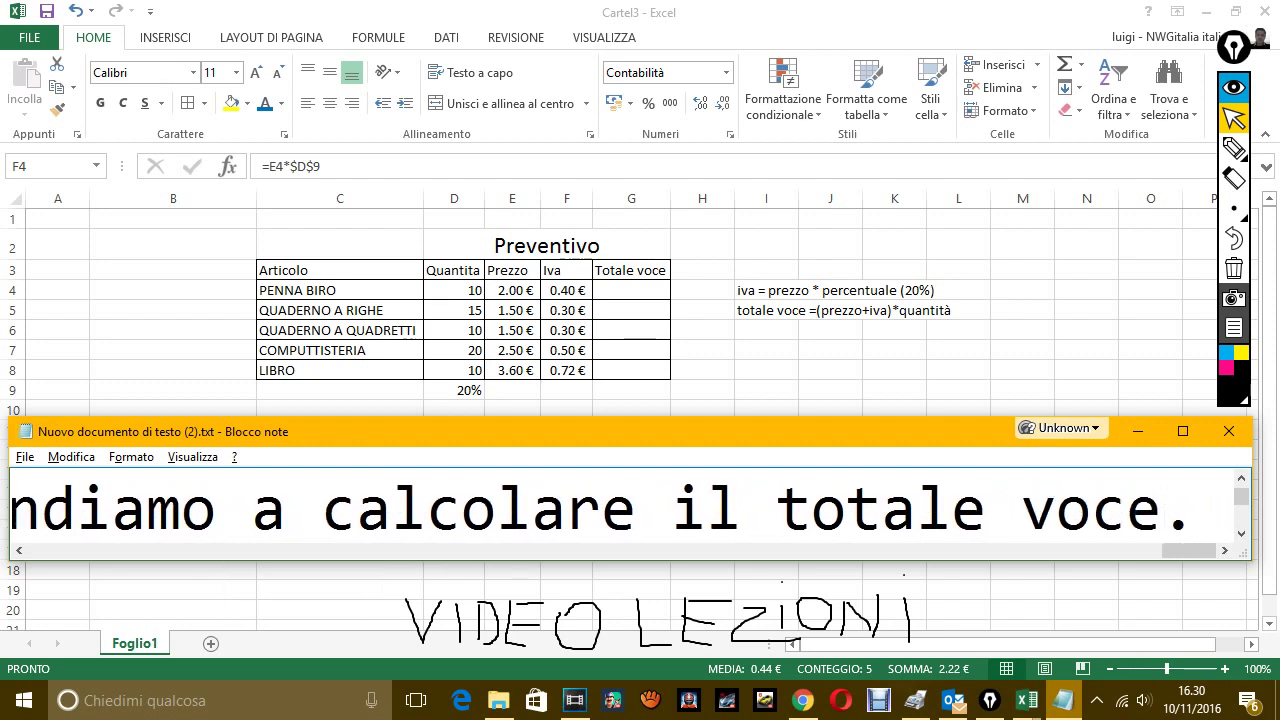
pyautogui.write(' eseguo e')
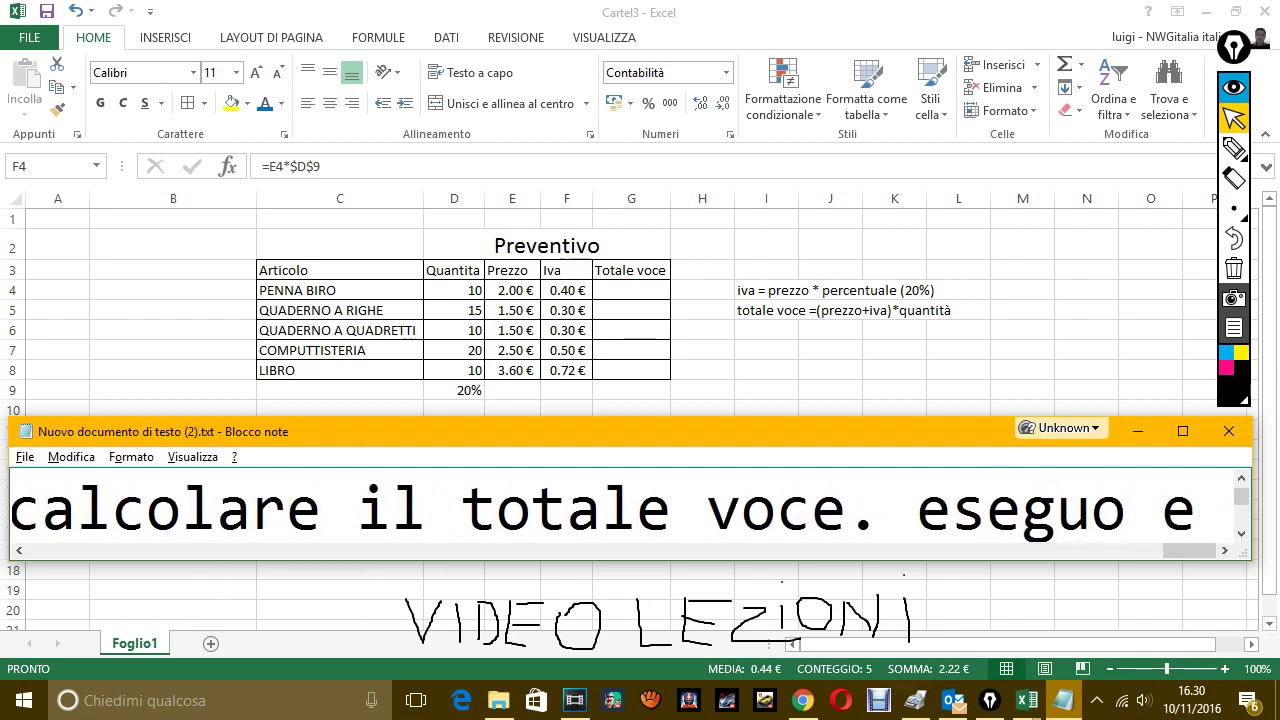
pyautogui.write(' poi ti spiego')
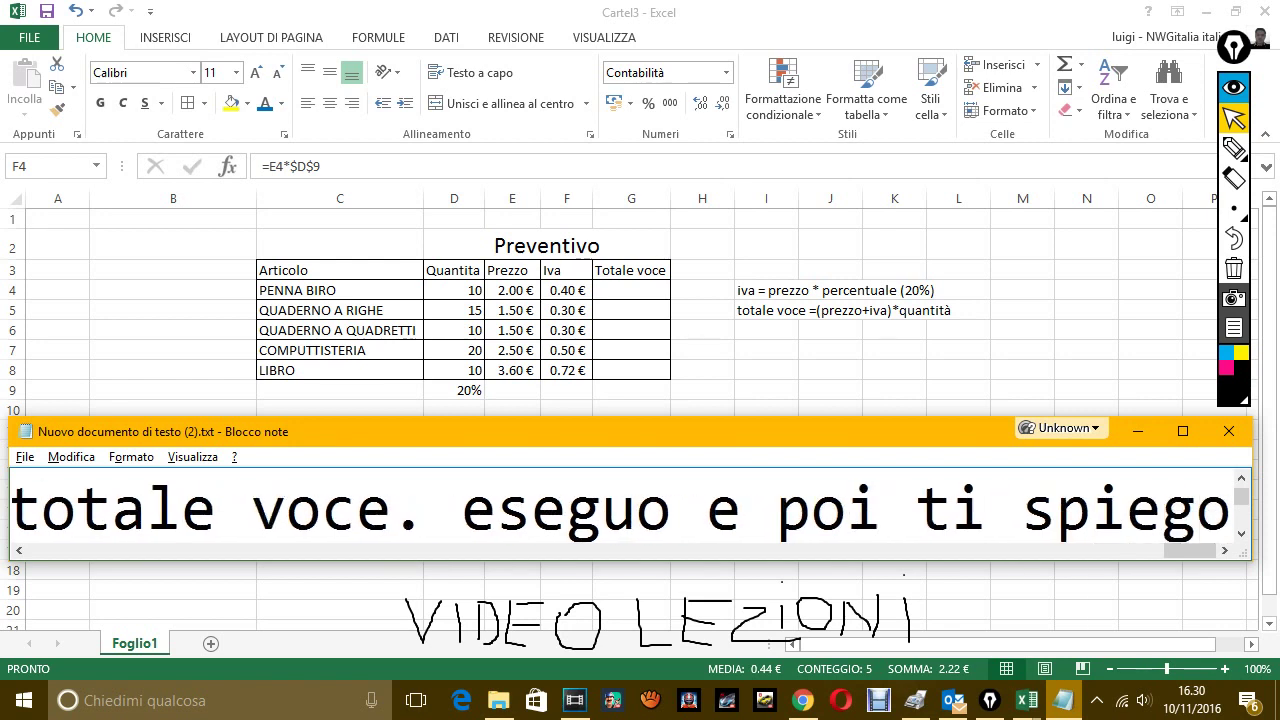
pyautogui.write('.')
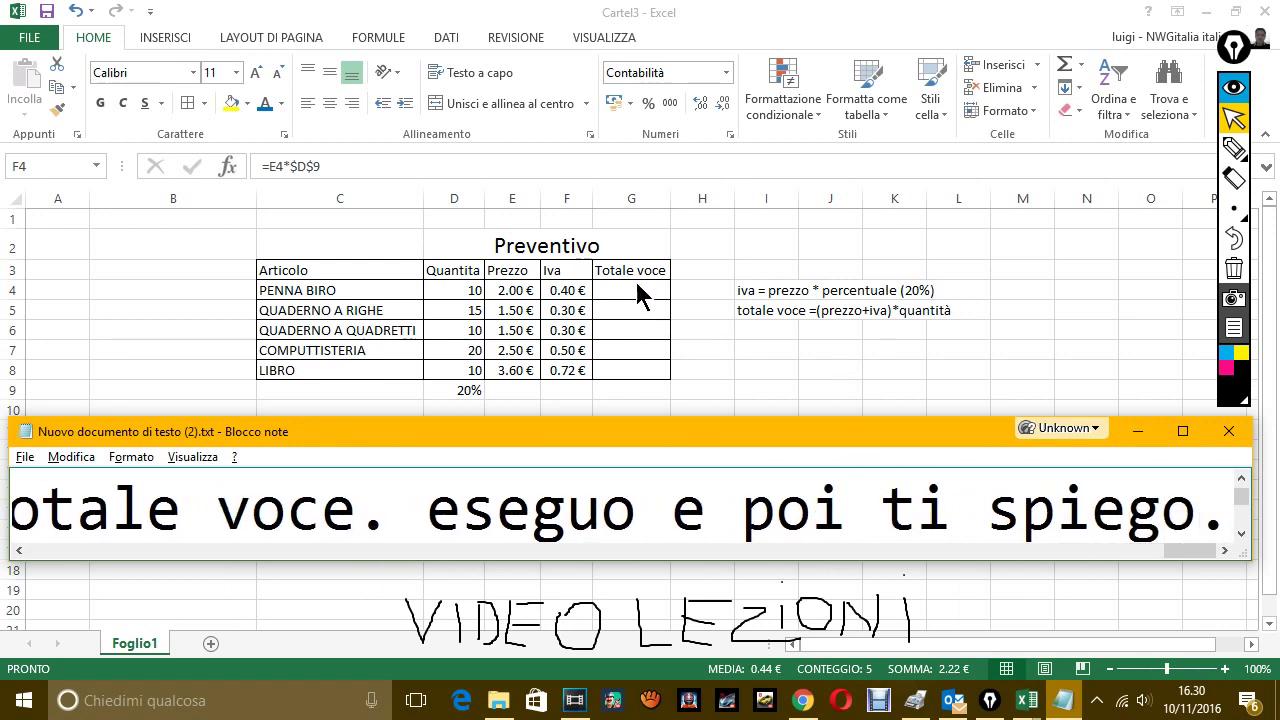
pyautogui.click(634, 286)
# Enter =(E4+F4)*D4 in G4 and fill it to G8, giving 24.00 to 43.20 €.
pyautogui.click(631, 293)
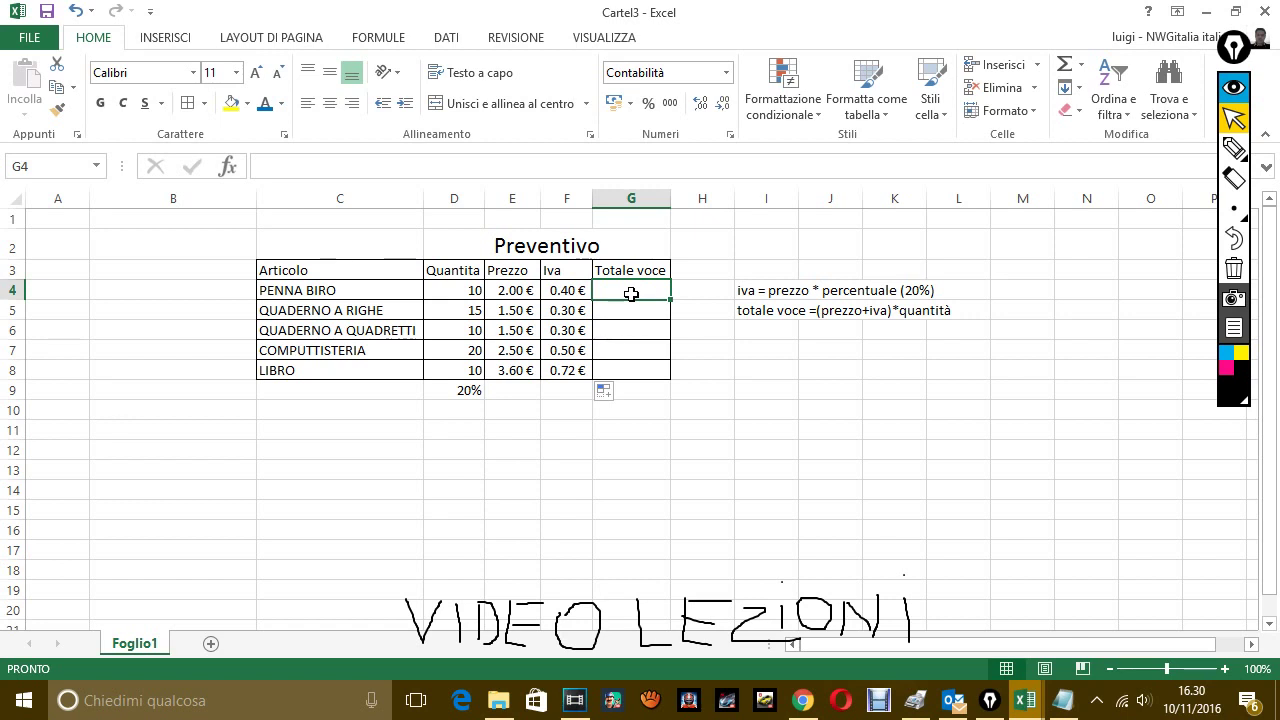
pyautogui.write('=')
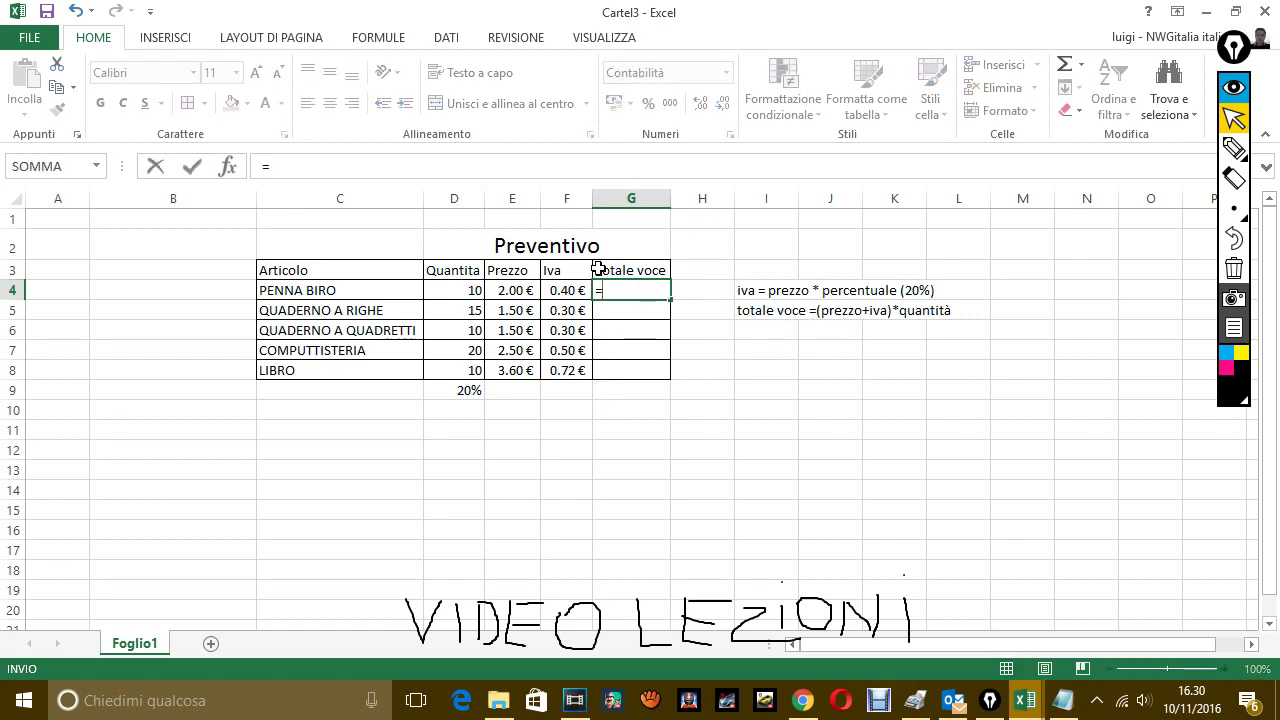
pyautogui.write('(')
pyautogui.click(516, 291)
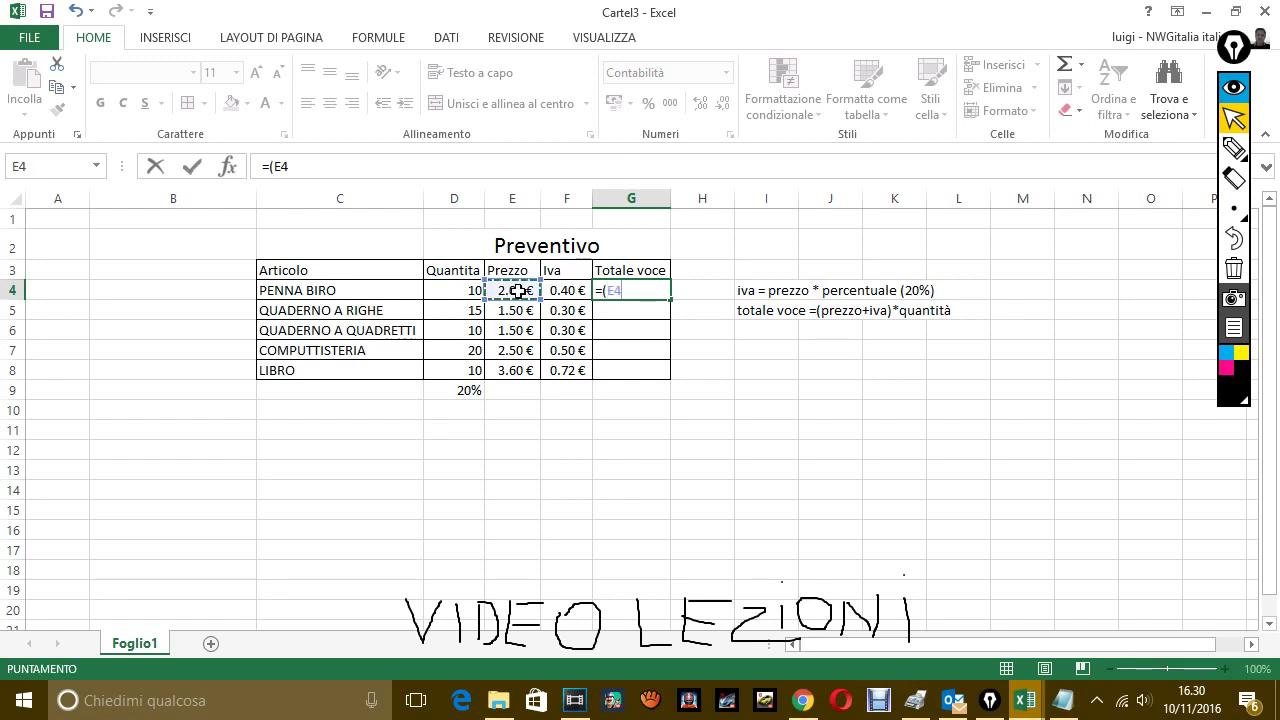
pyautogui.write('+')
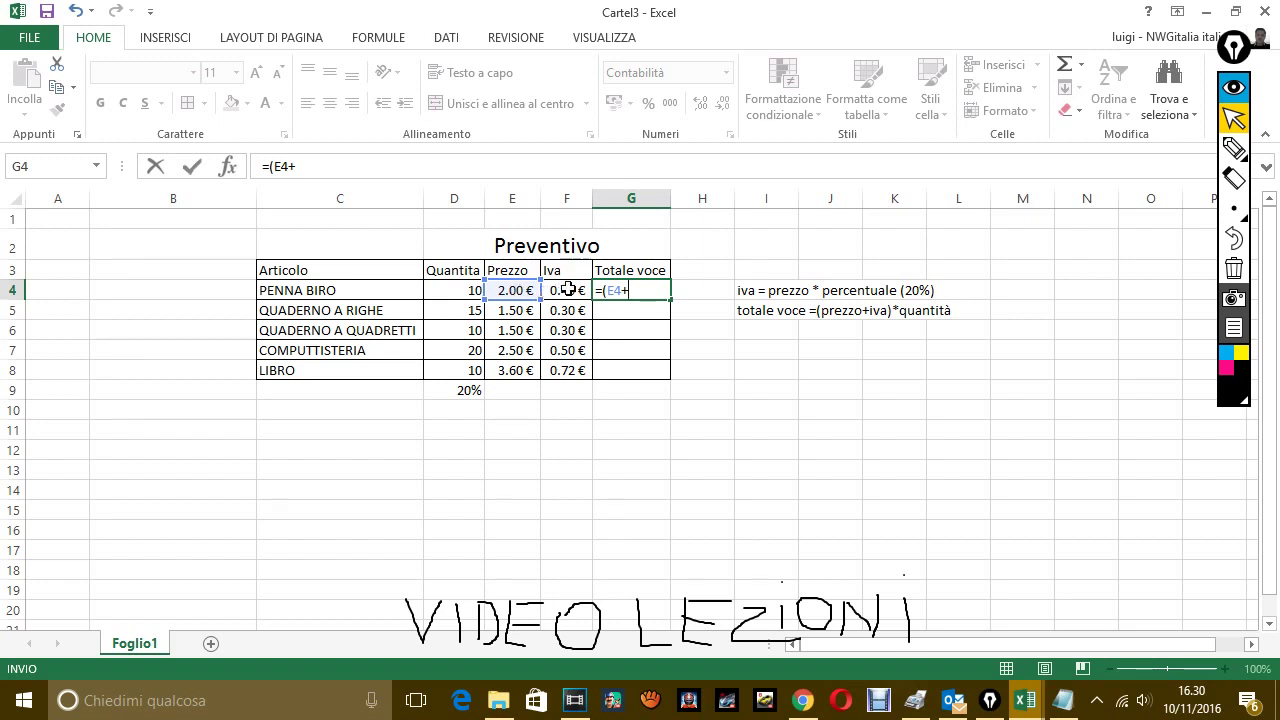
pyautogui.click(567, 289)
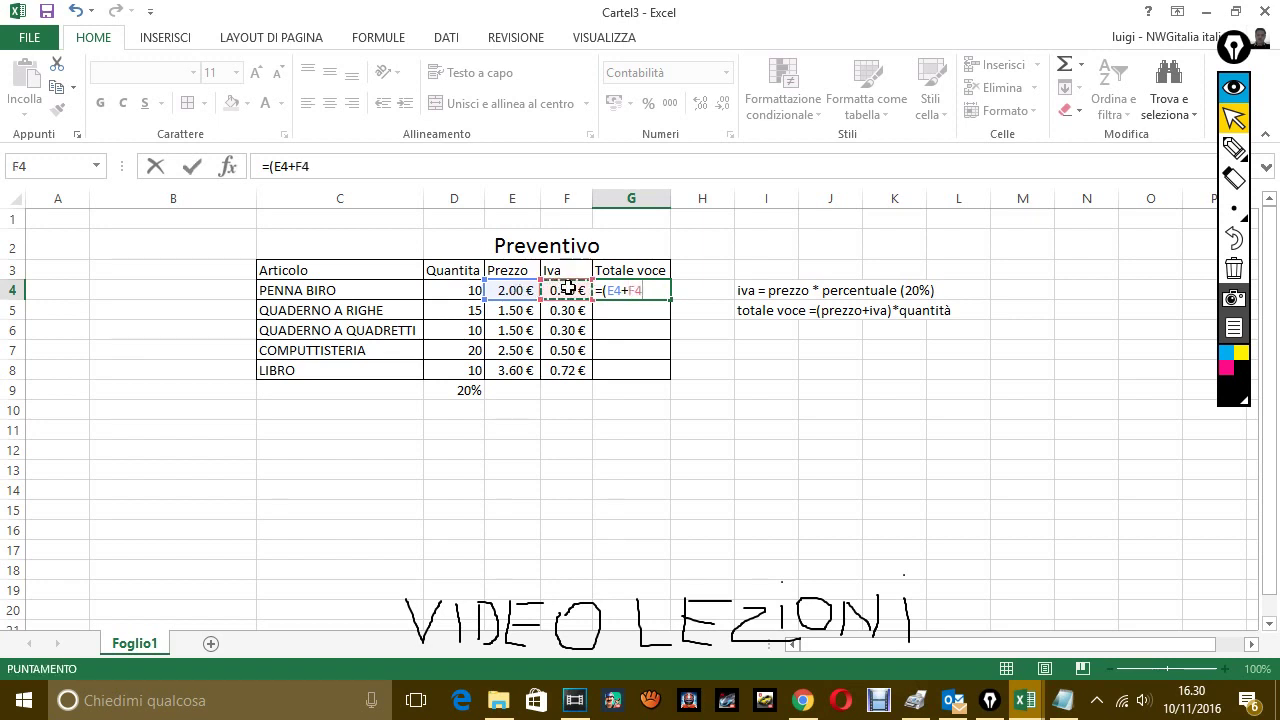
pyautogui.write(')*')
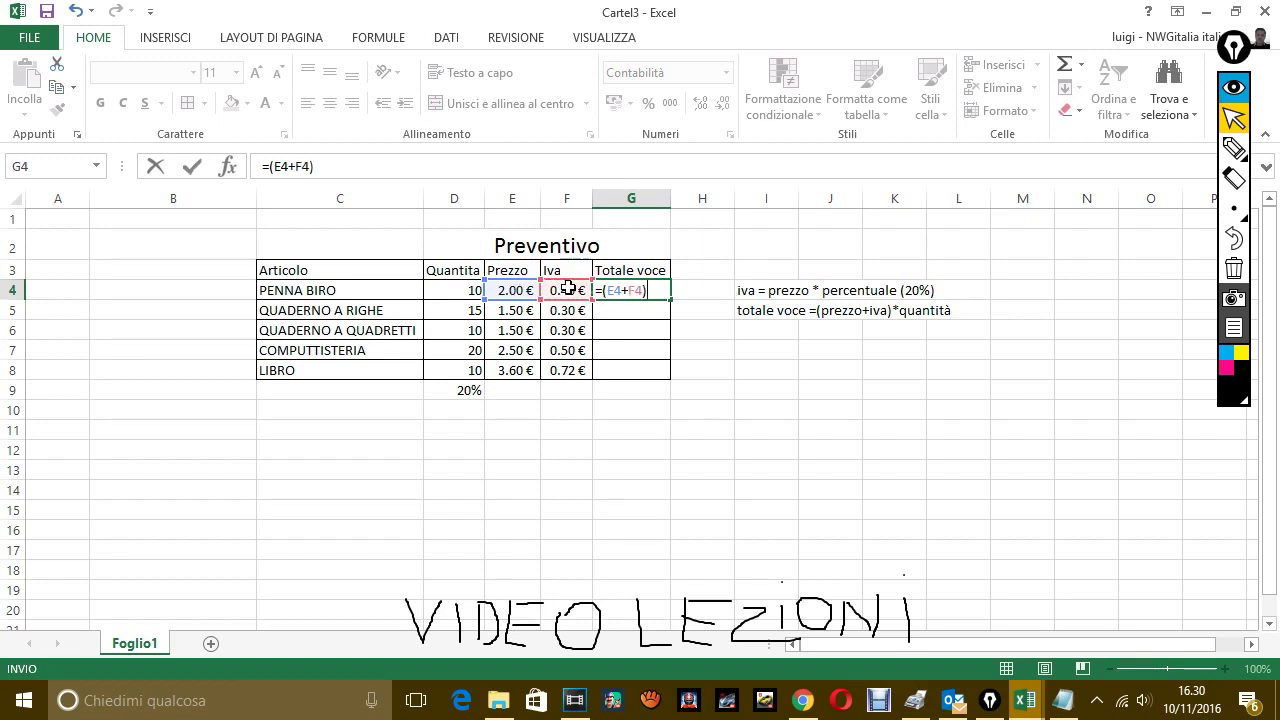
pyautogui.click(458, 291)
pyautogui.press('Return')
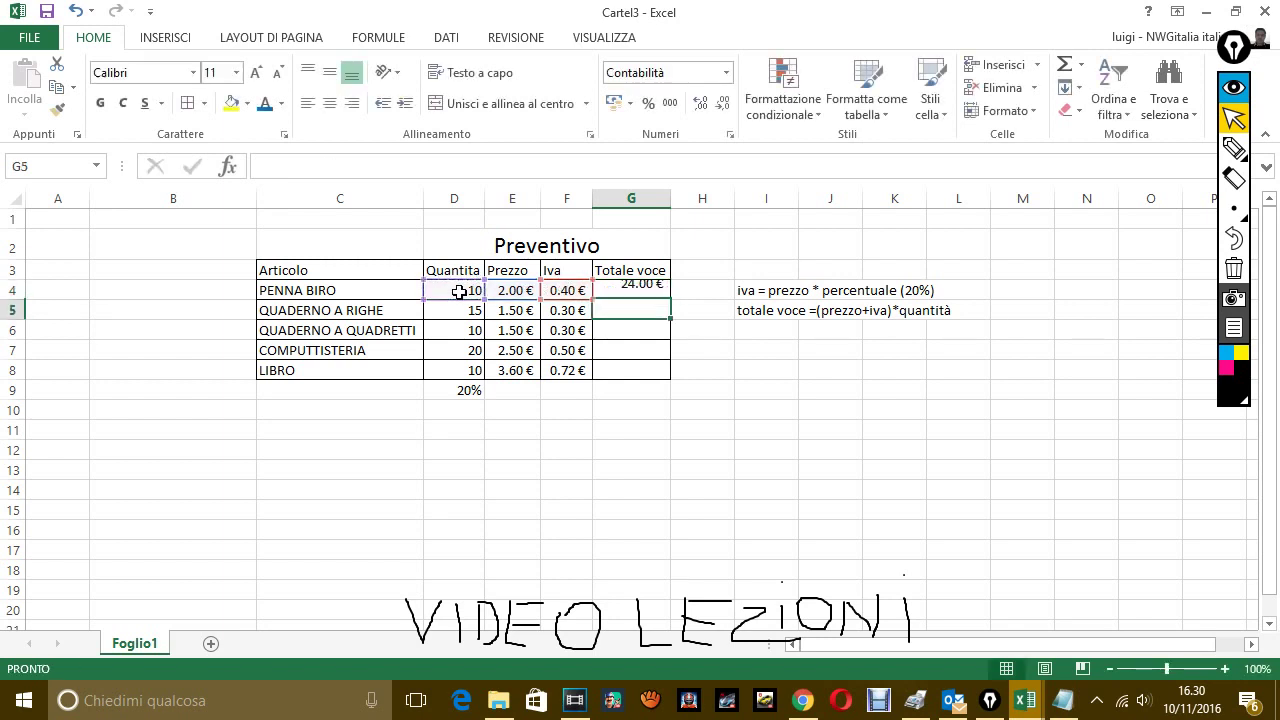
pyautogui.click(651, 290)
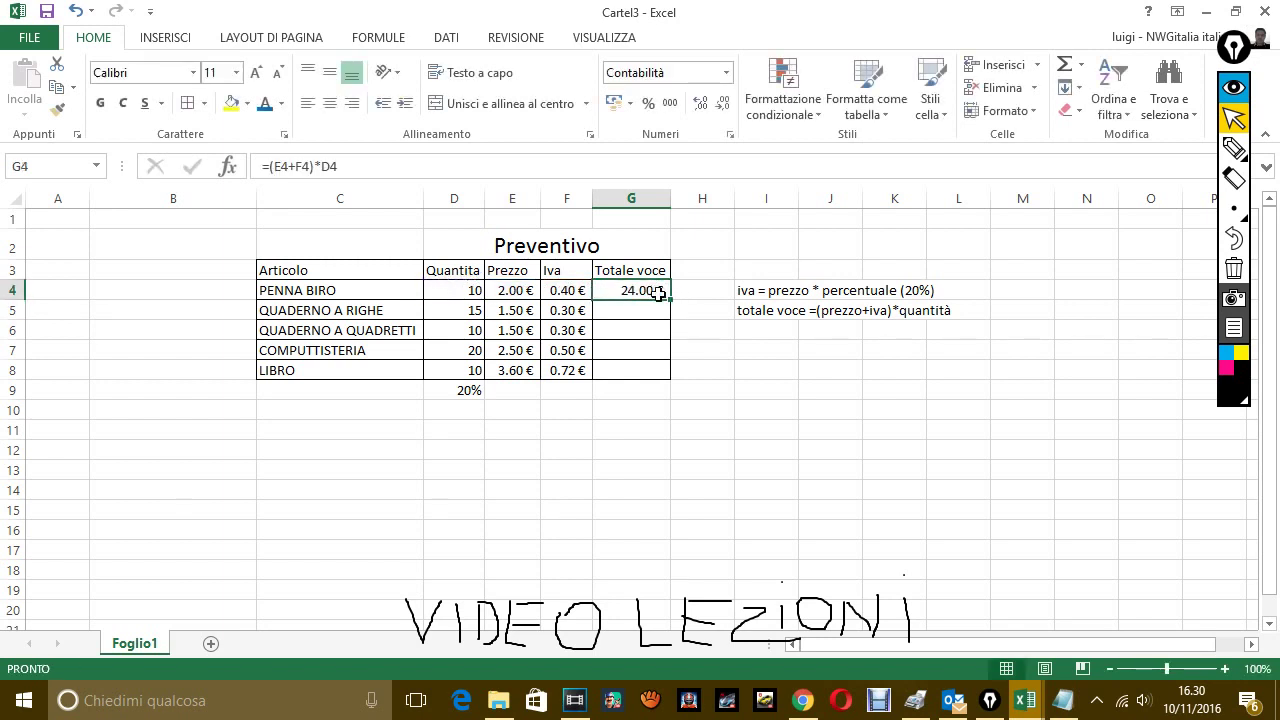
pyautogui.moveTo(670, 300); pyautogui.dragTo(671, 380)
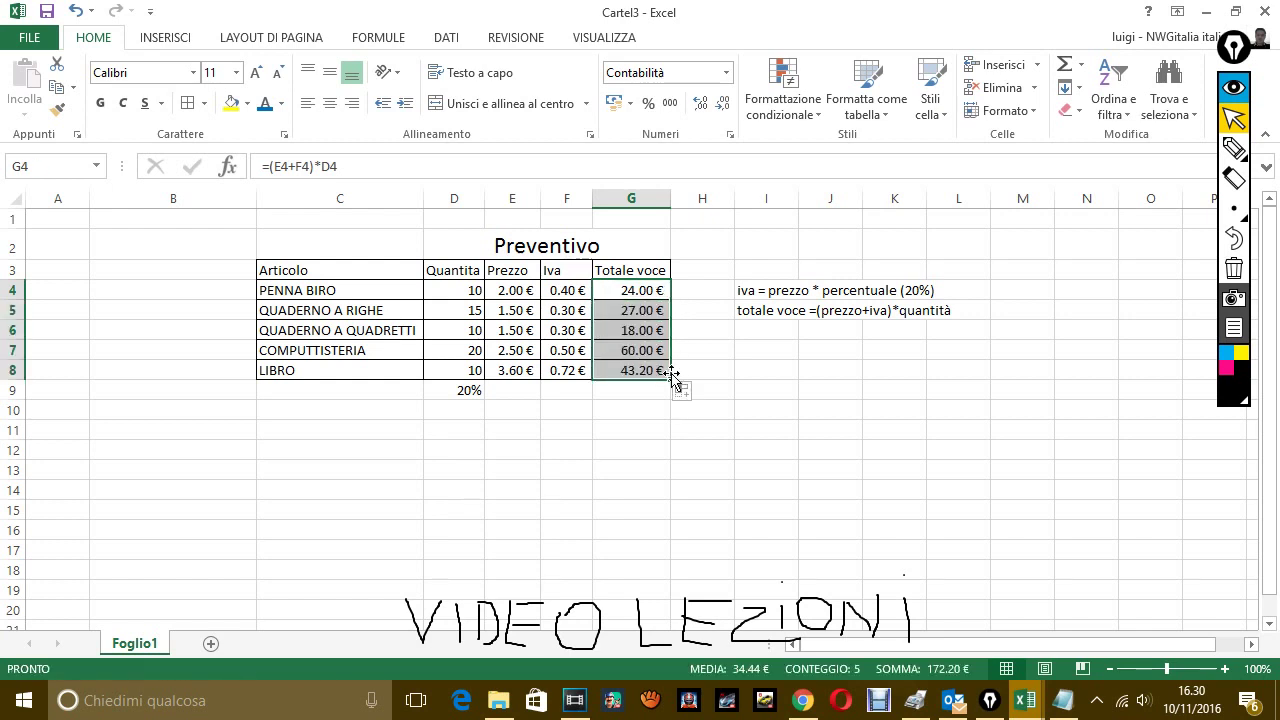
pyautogui.click(1063, 700)
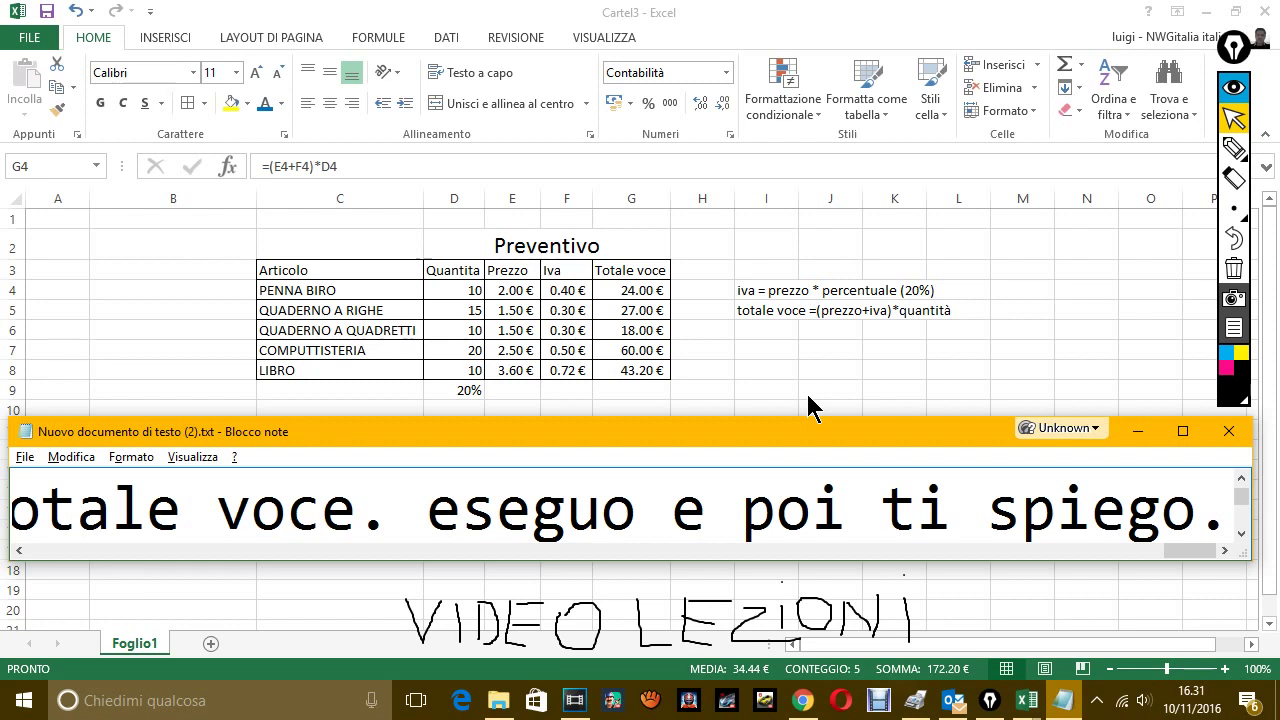
# Write that the formula began with = and followed the legend beside the table.
pyautogui.write('come hai')
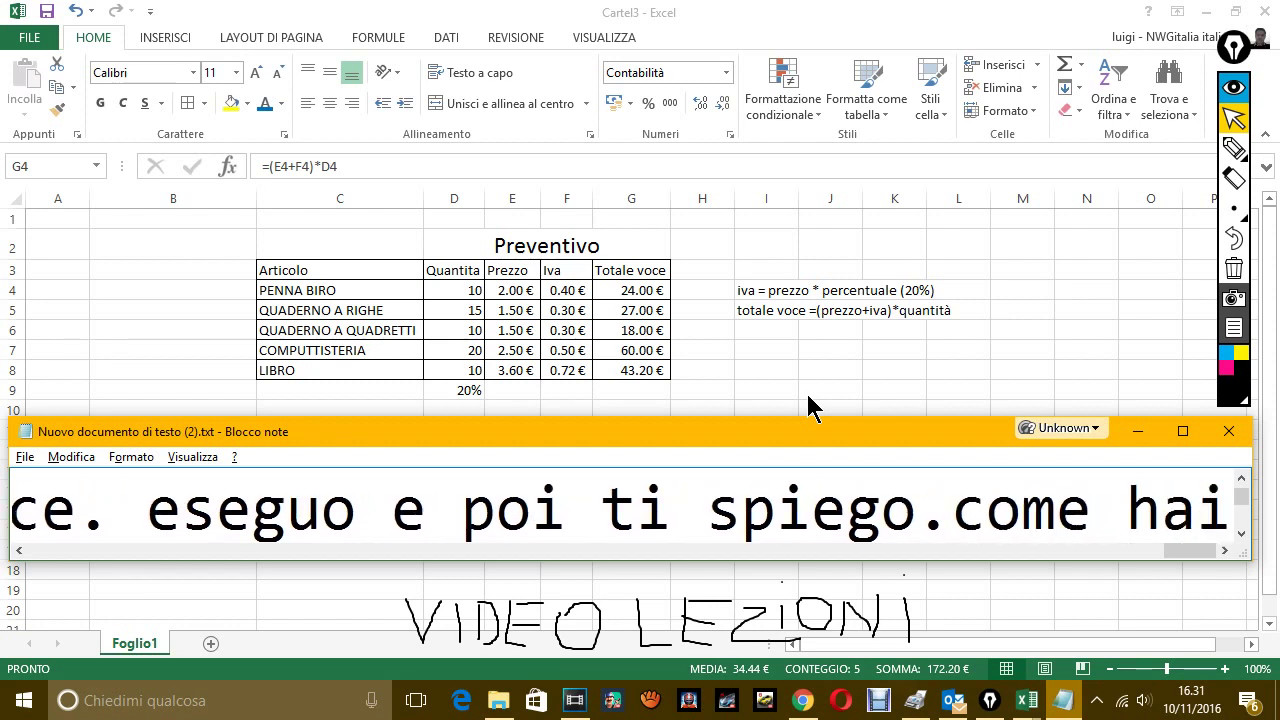
pyautogui.write(' visto ho')
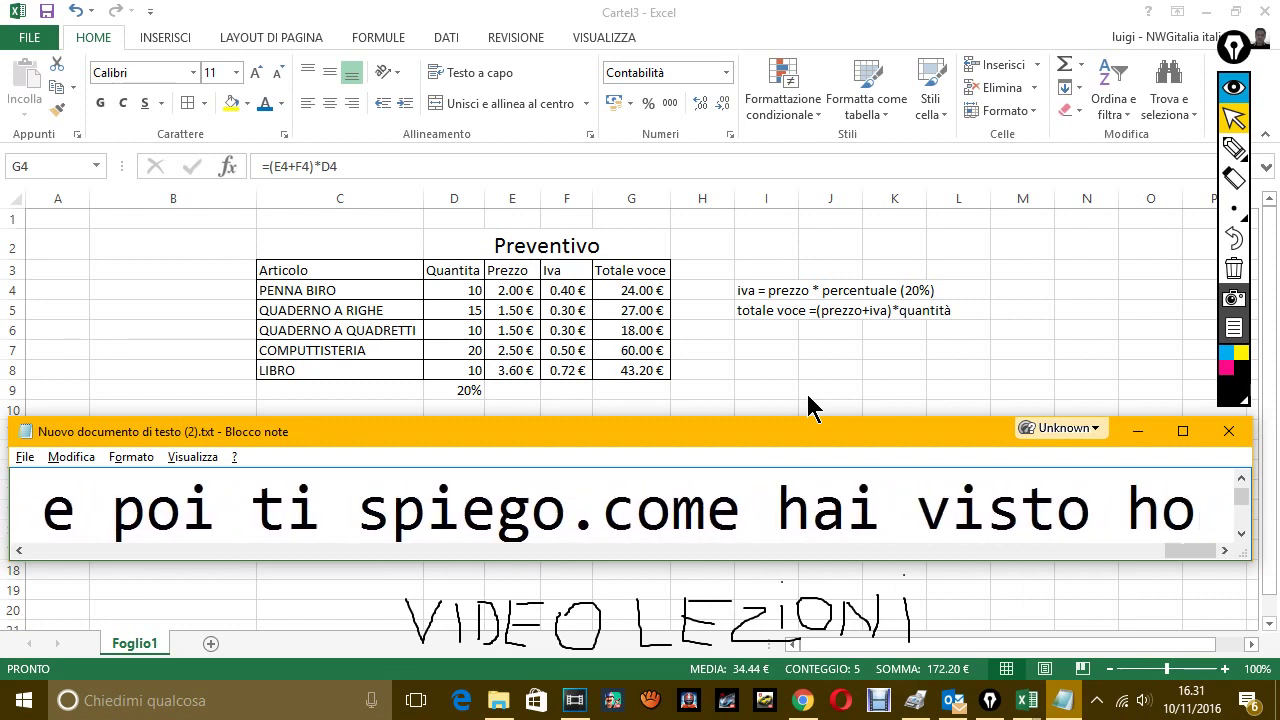
pyautogui.write(' comi')
pyautogui.press('BackSpace')
pyautogui.write('omi')
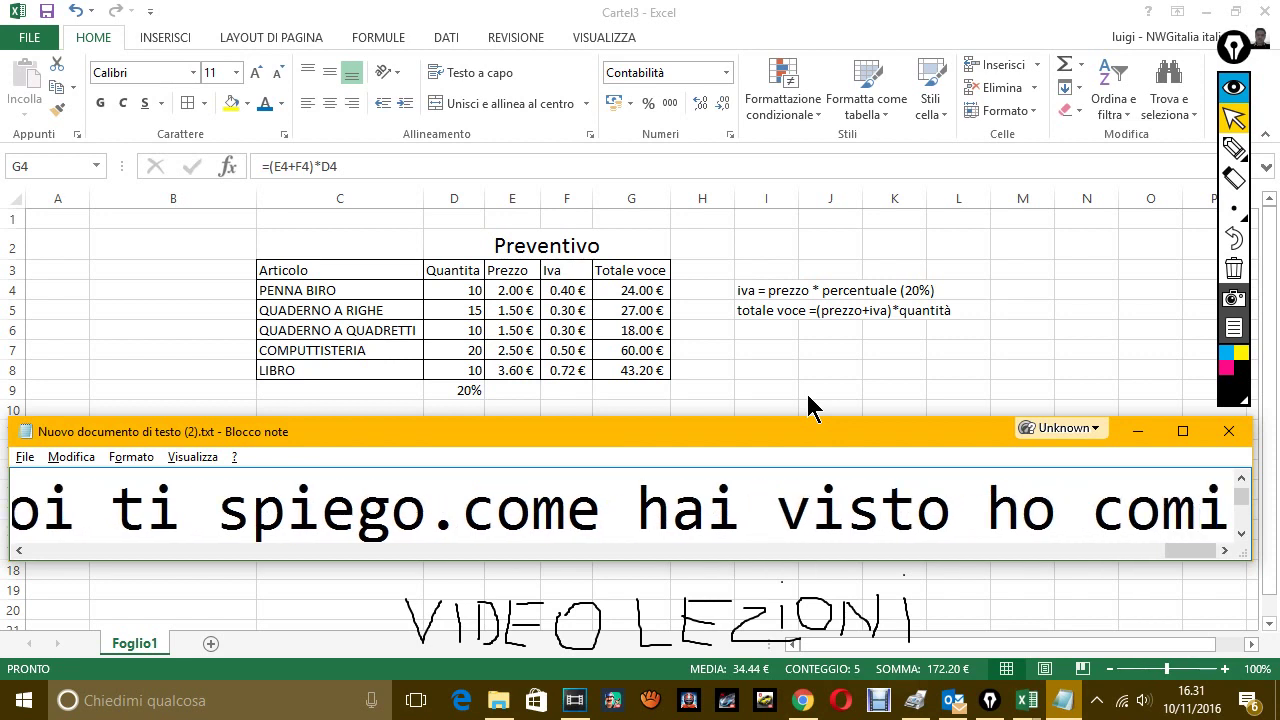
pyautogui.write("nciato con l'")
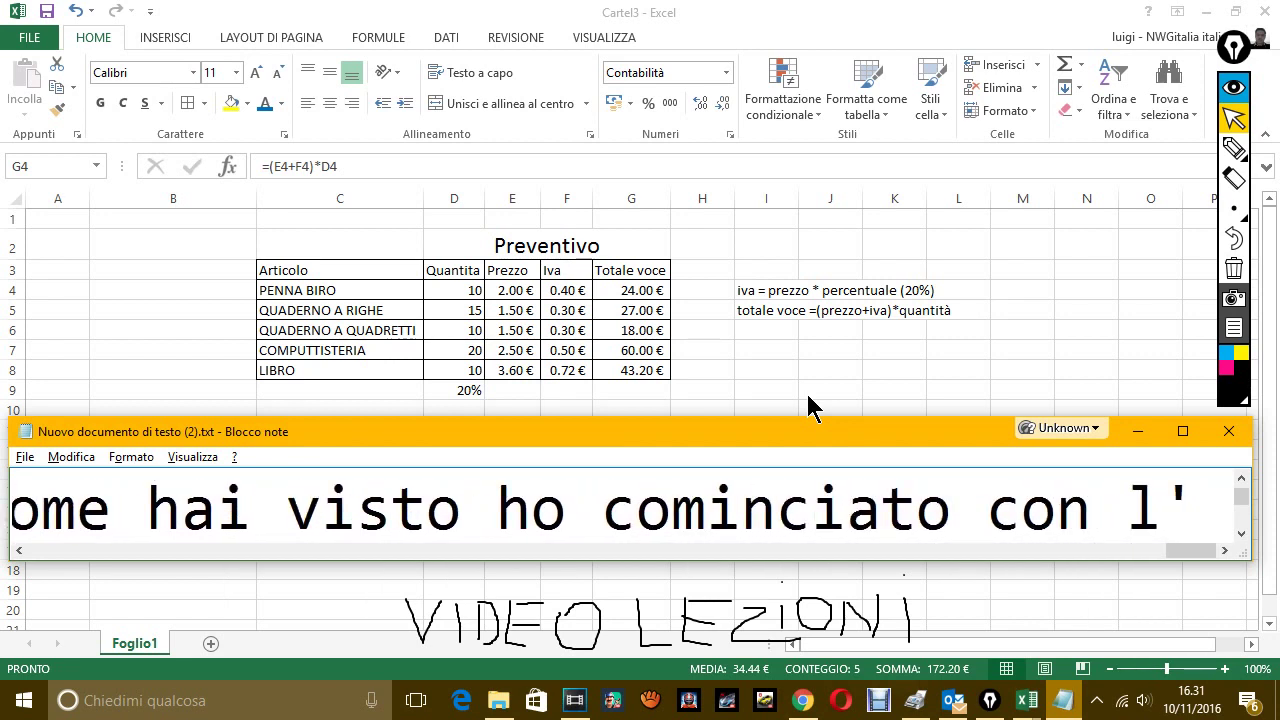
pyautogui.write(' =')
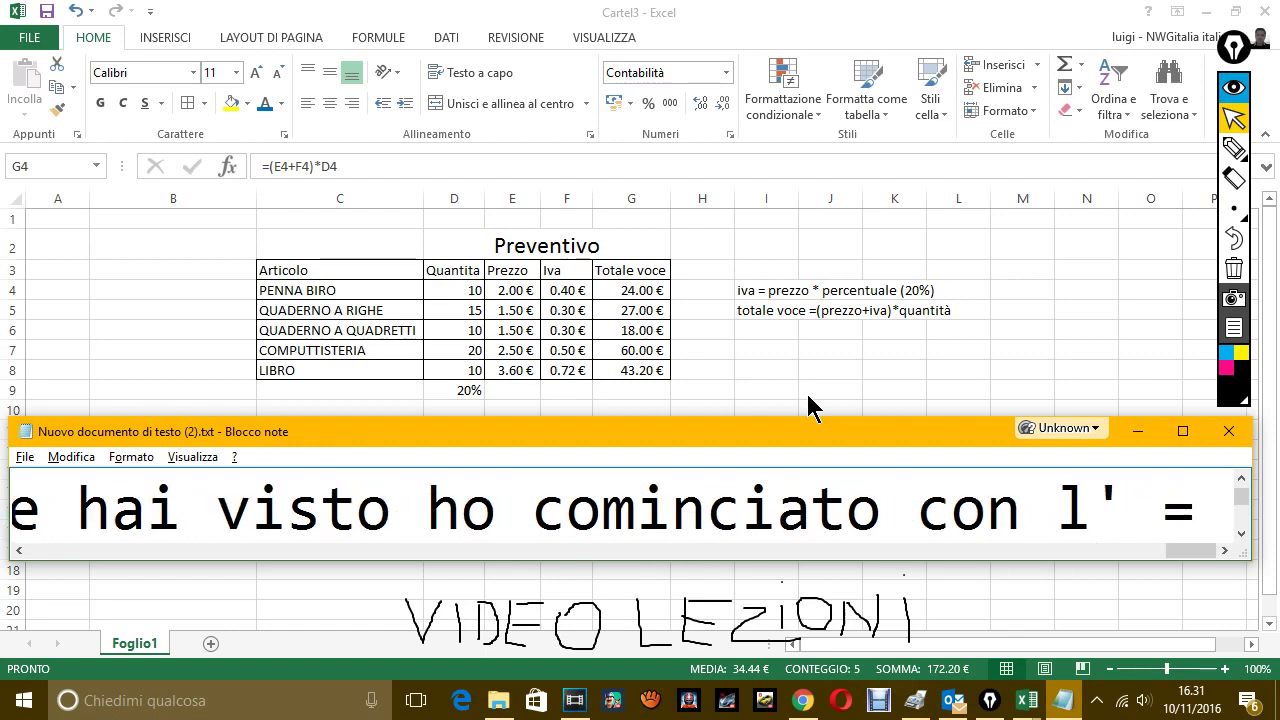
pyautogui.write(' e poi ho inse')
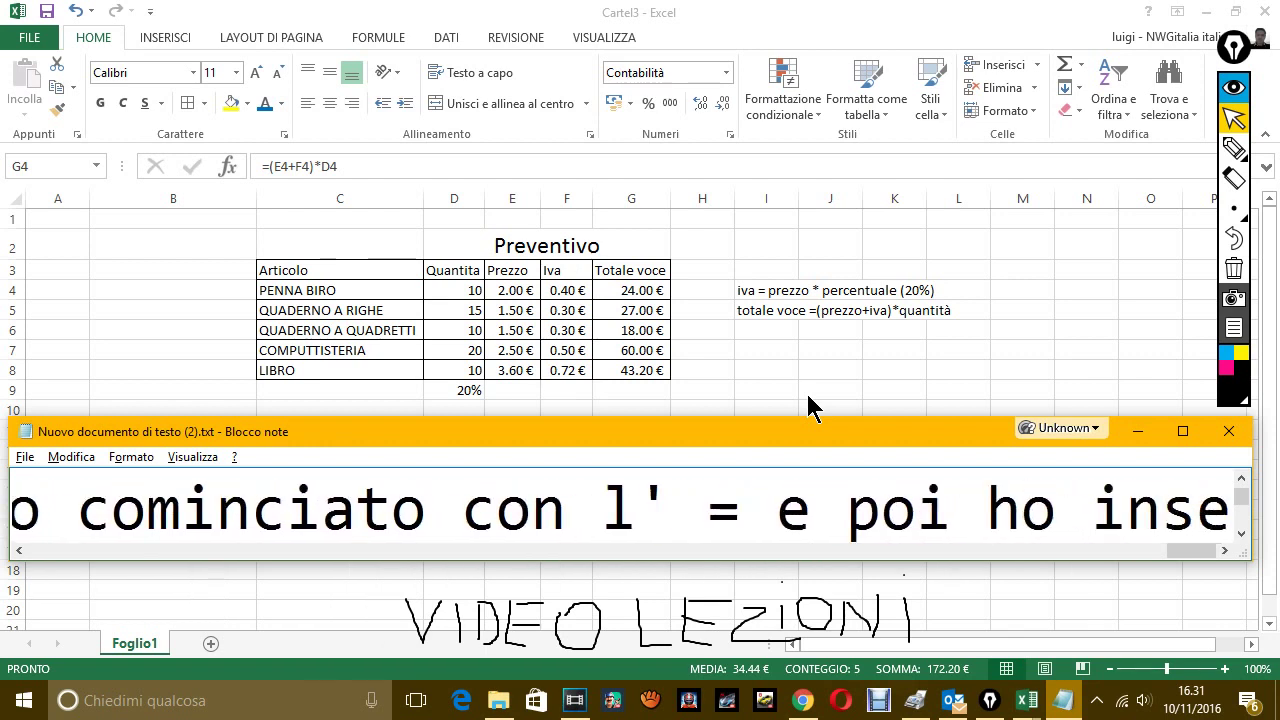
pyautogui.write('rito')
pyautogui.write('la fo')
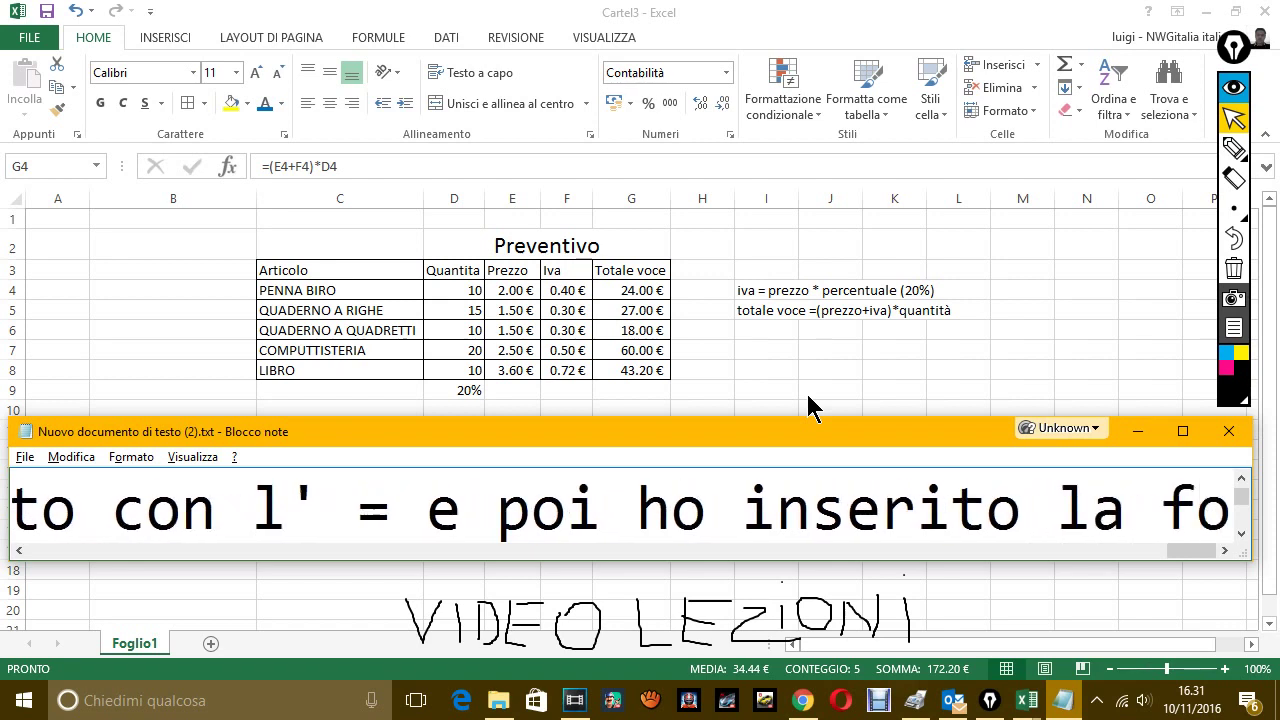
pyautogui.write('rmula')
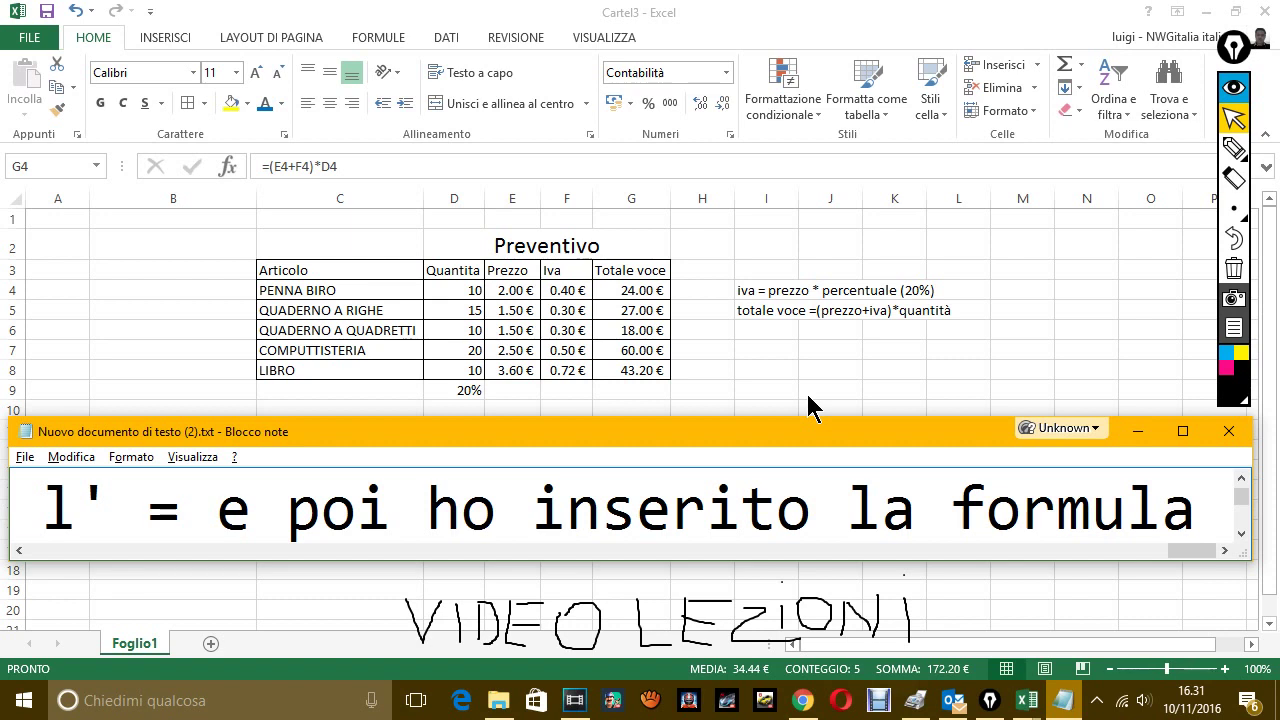
pyautogui.write('come ')
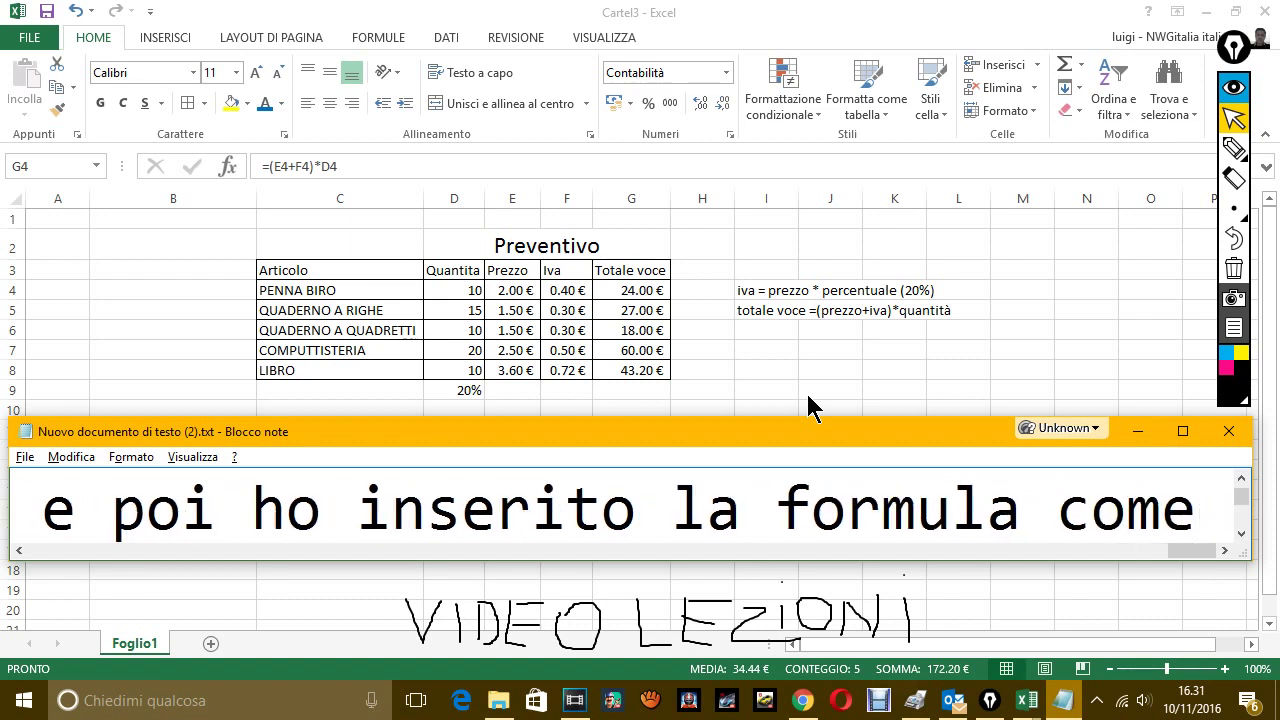
pyautogui.write('scritto n ell')
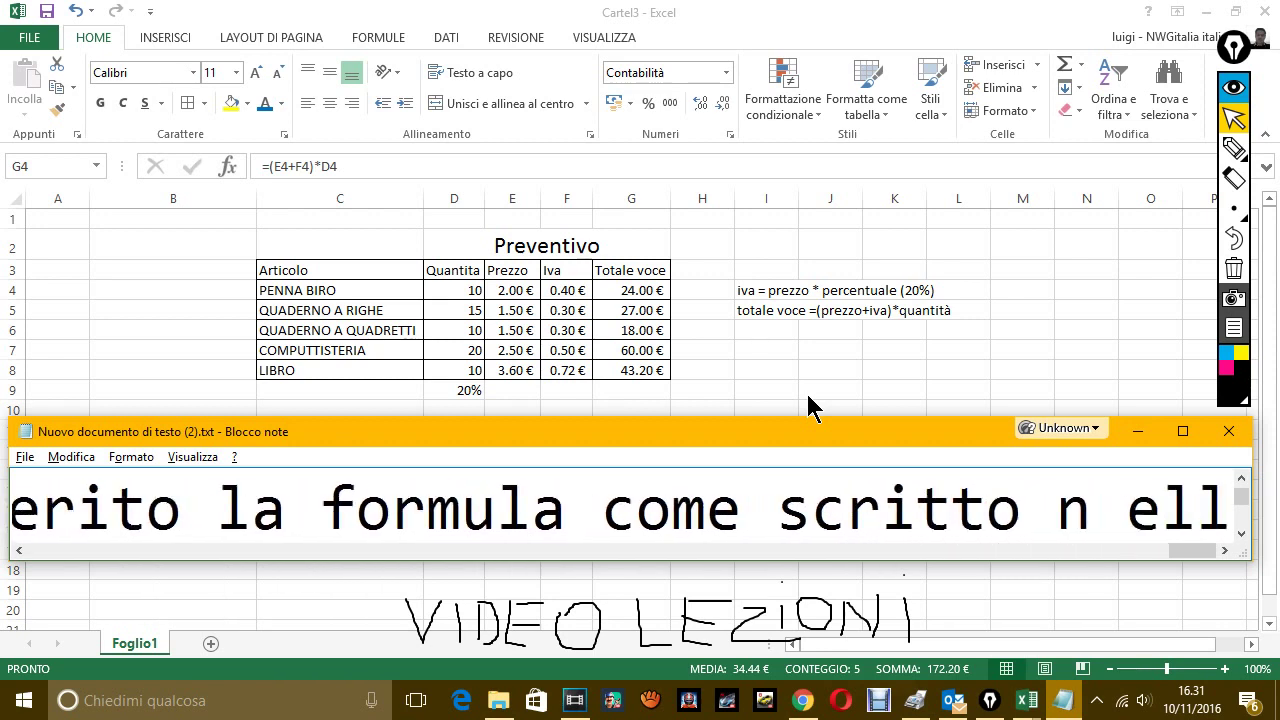
pyautogui.write('a legenda')
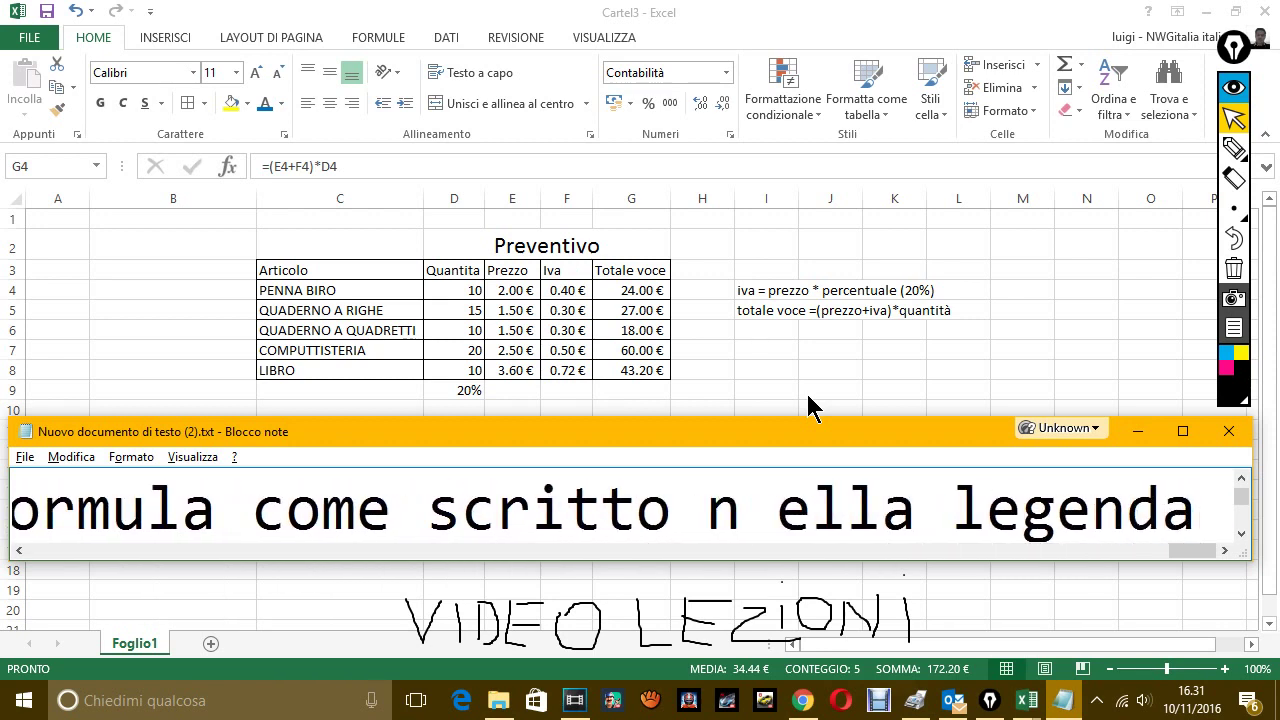
pyautogui.write(' a fianco')
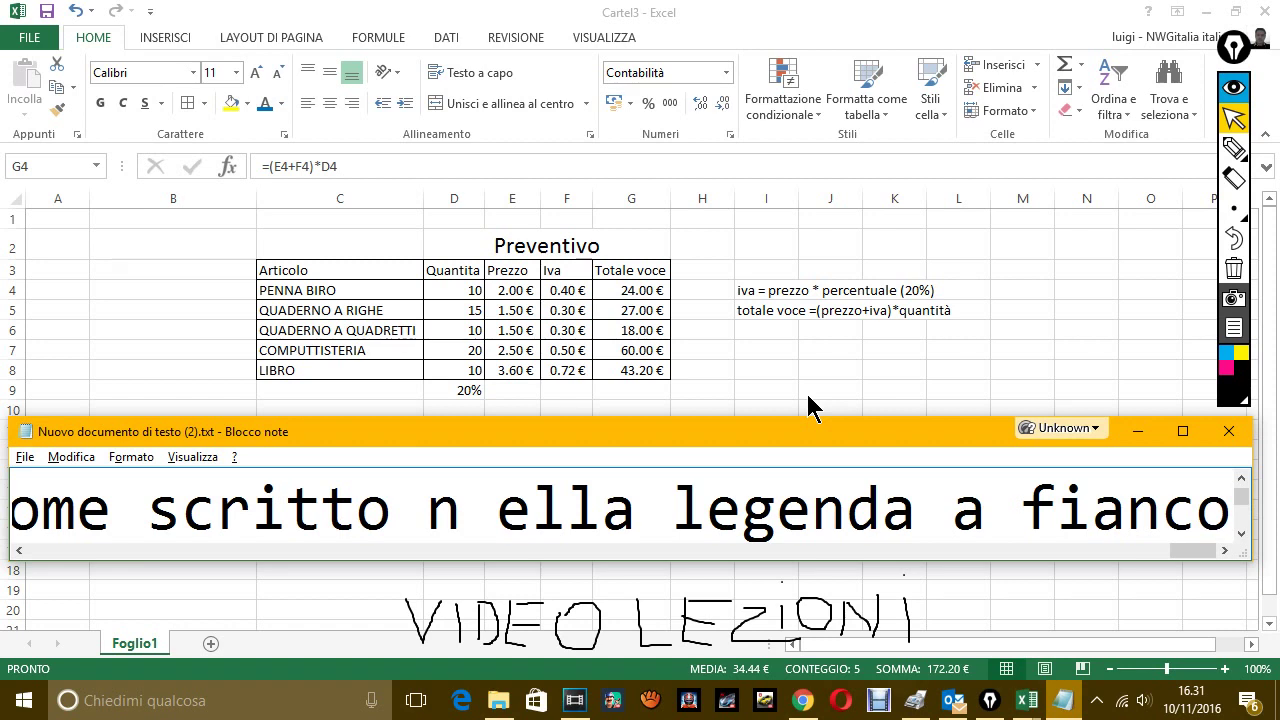
pyautogui.hotkey('alt', 'Tab')
# Type the heading 'legenda' in J3 above the two formula notes.
pyautogui.click(832, 264)
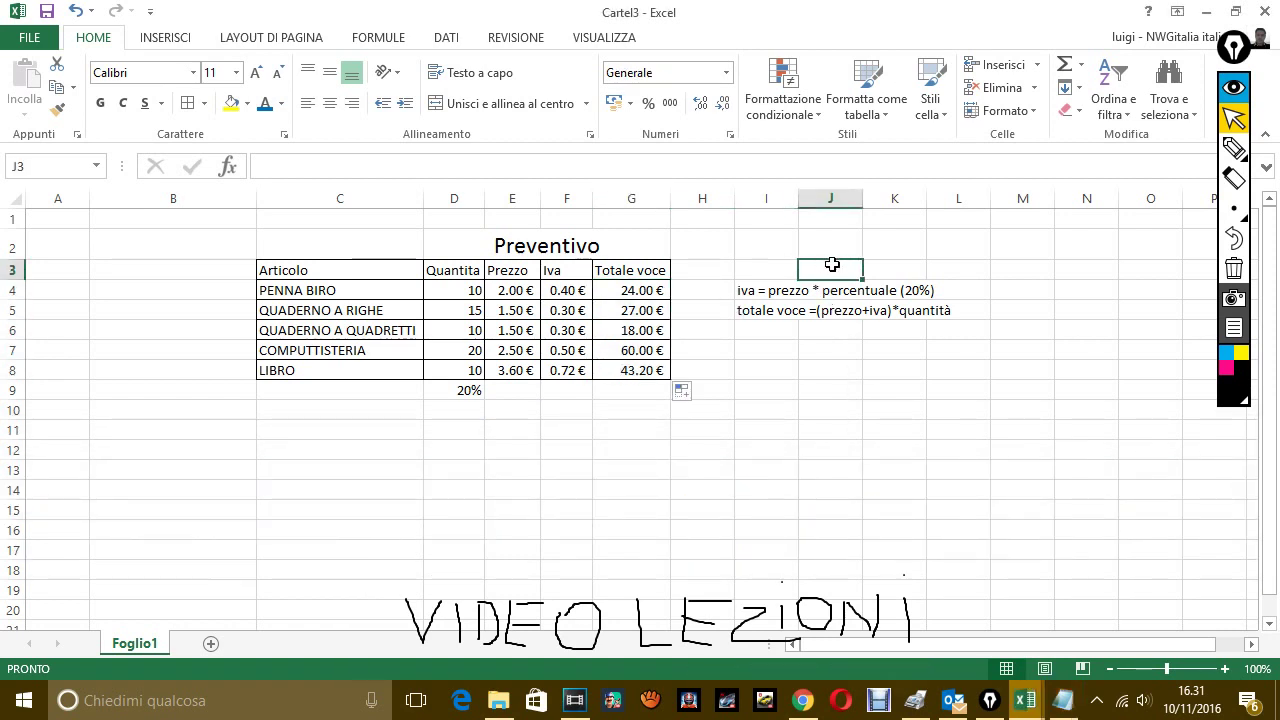
pyautogui.write('legenda')
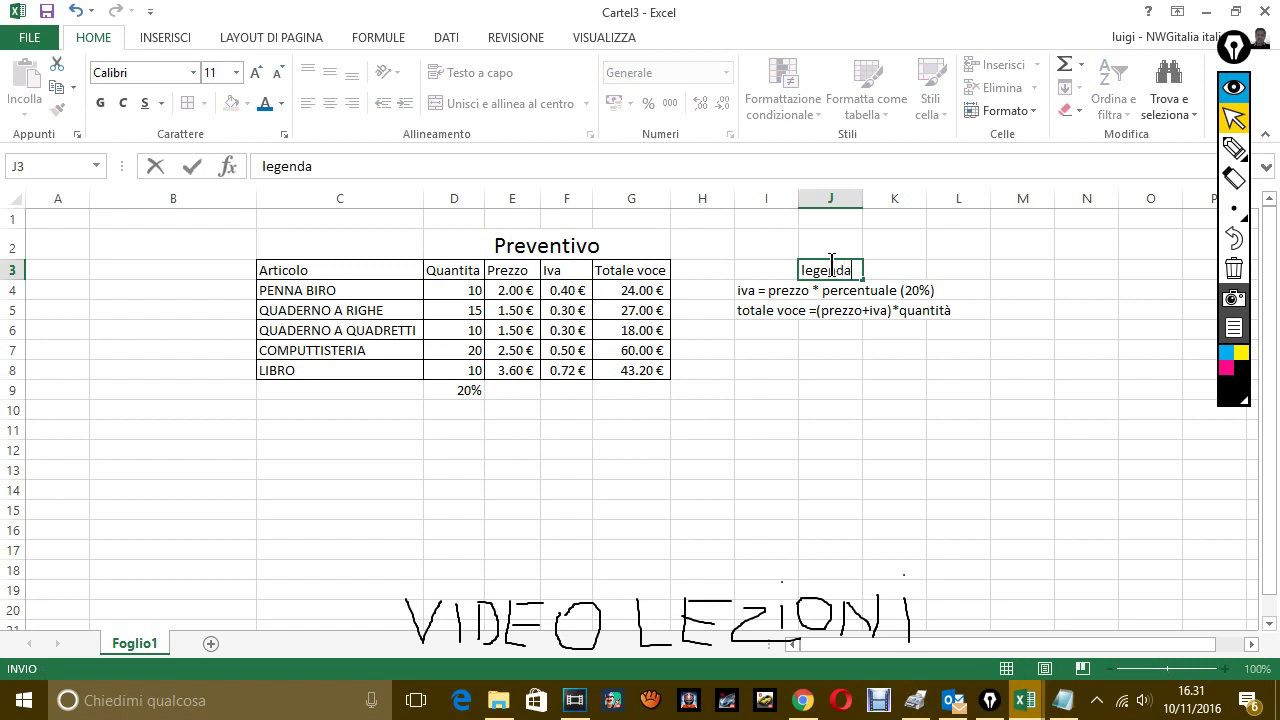
pyautogui.click(949, 366)
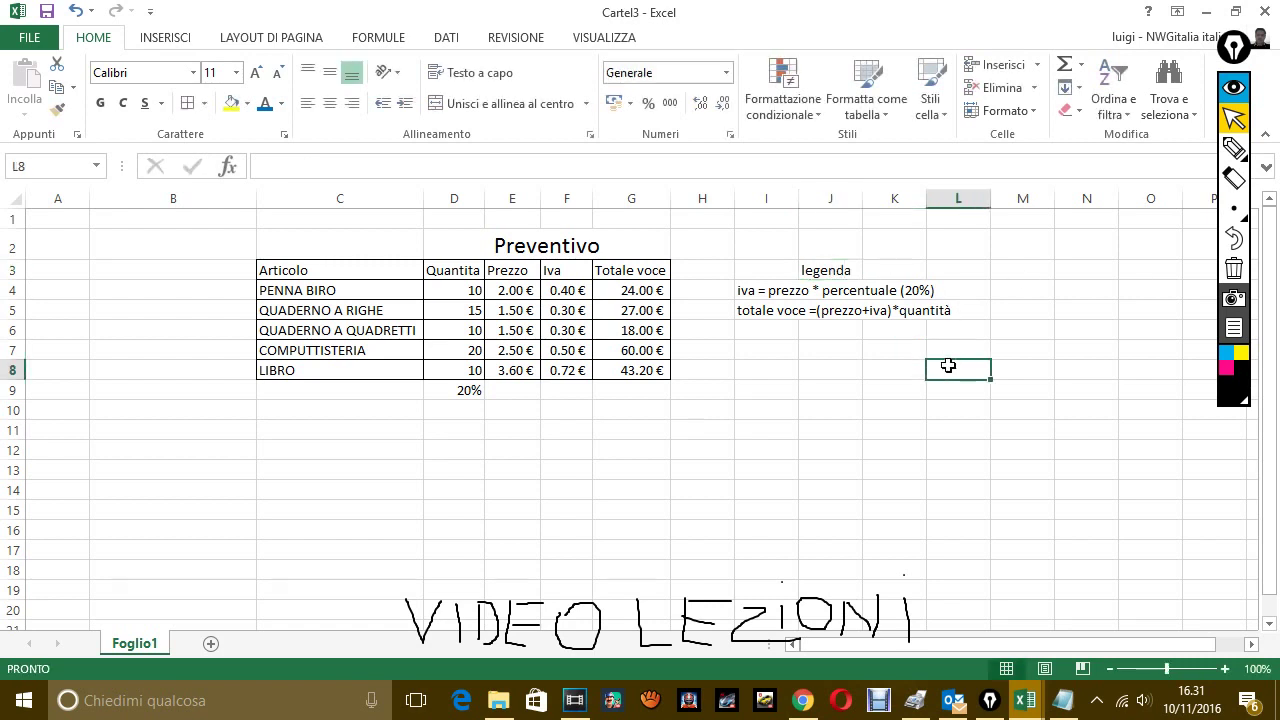
pyautogui.click(1063, 703)
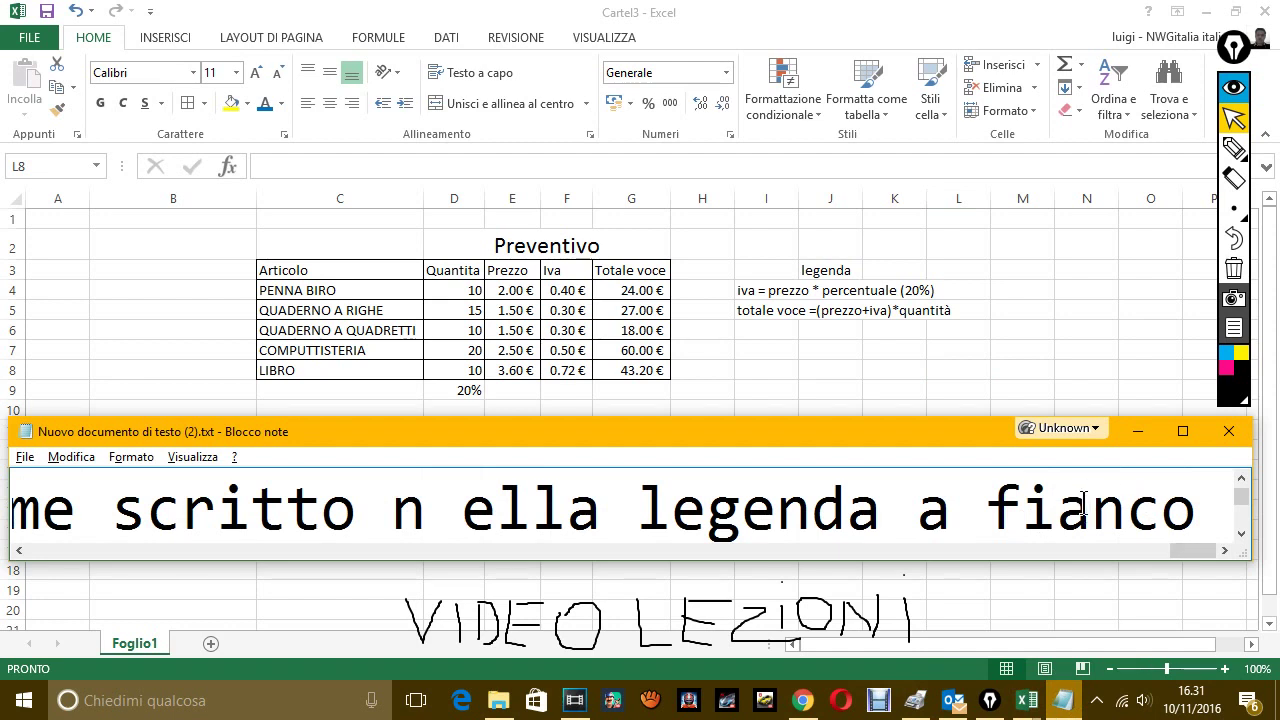
# Add ', poi ho trascinato la formula su tutte', then erase the whole note.
pyautogui.write(',')
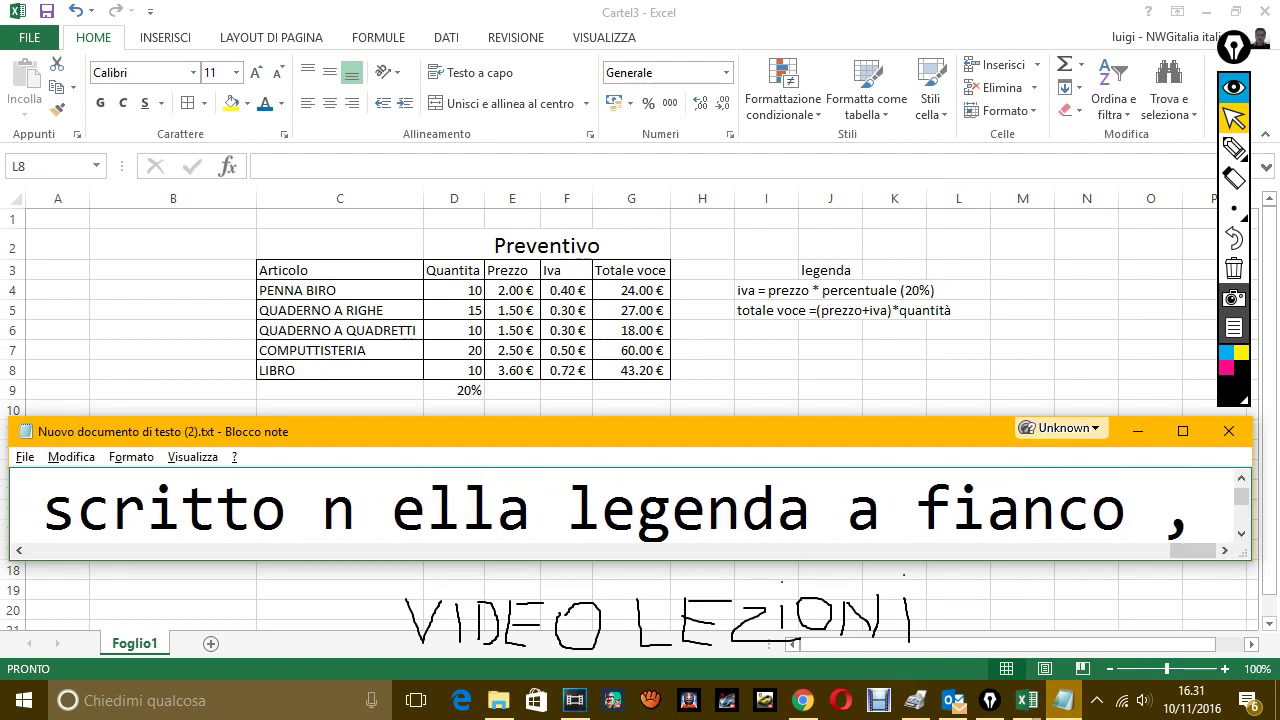
pyautogui.write(' poi ho')
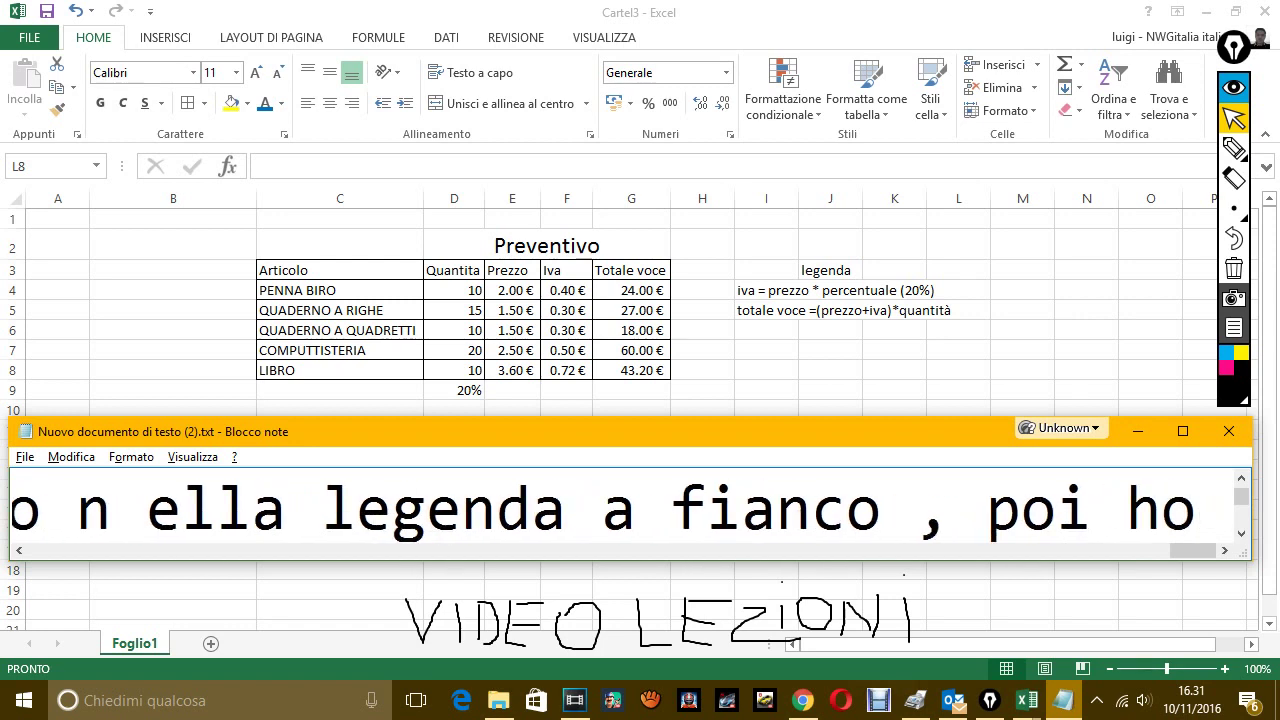
pyautogui.write(' trascinat')
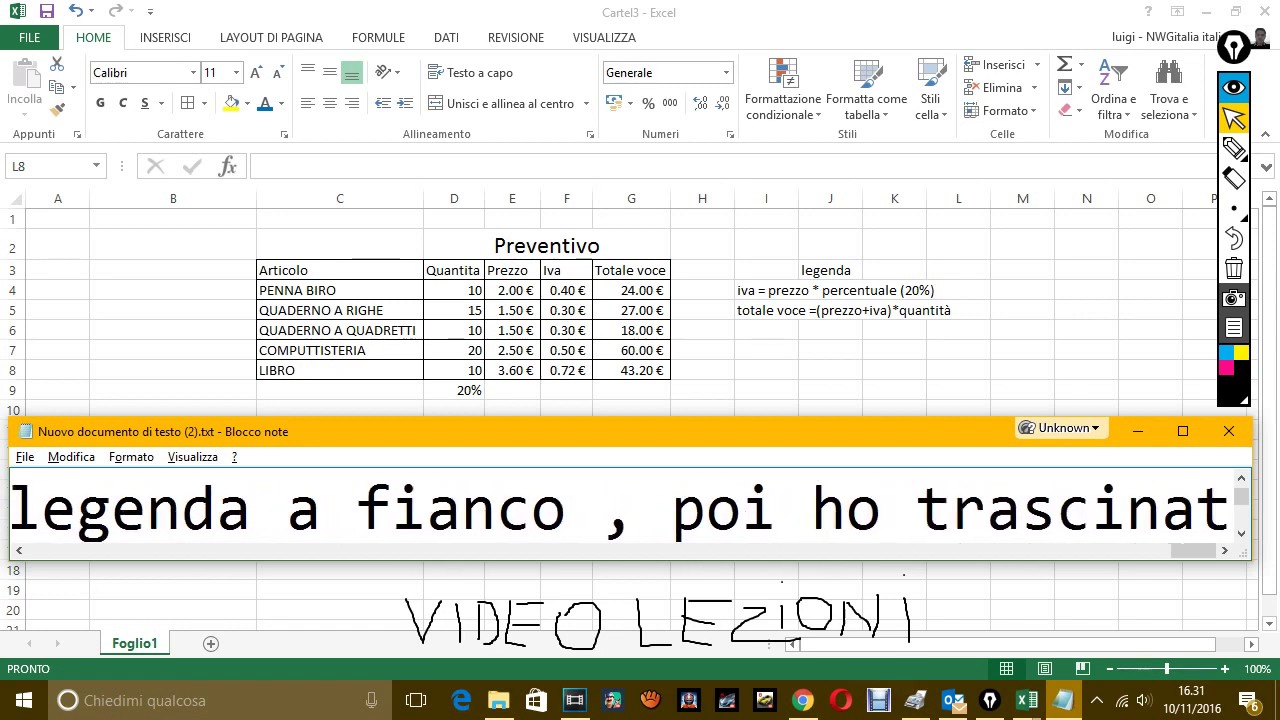
pyautogui.write('o la formul')
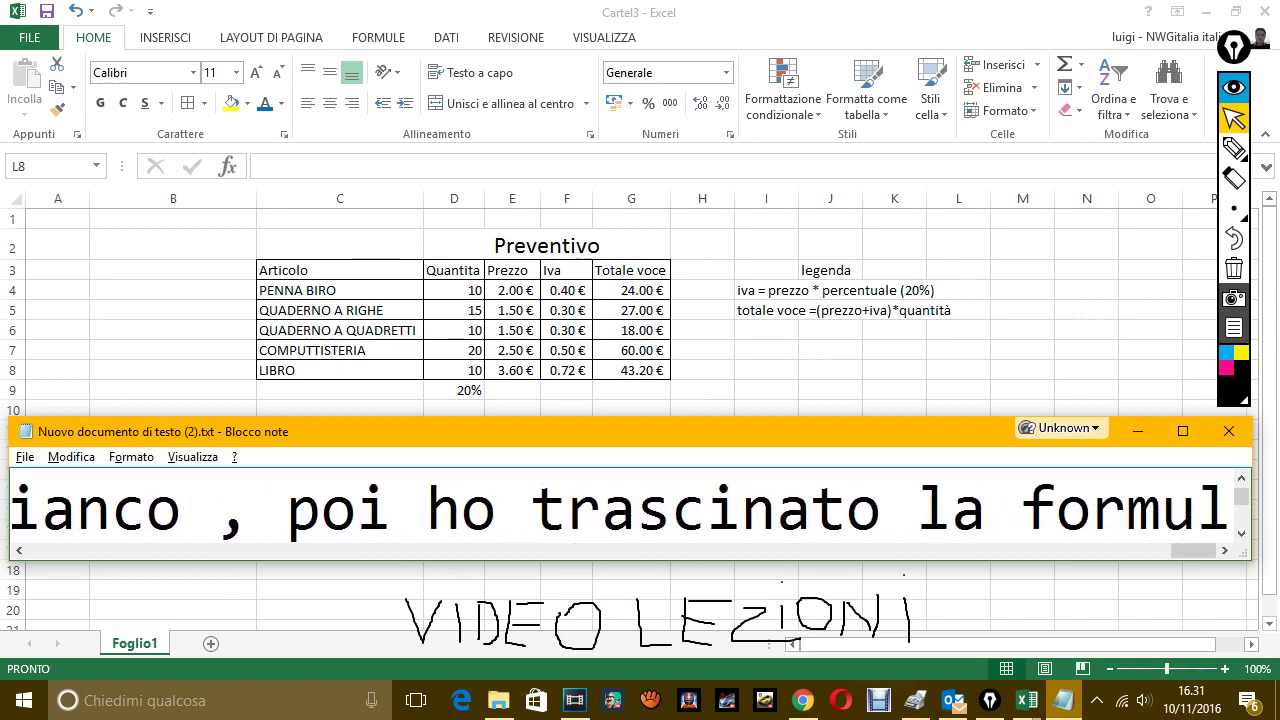
pyautogui.write('a su tu')
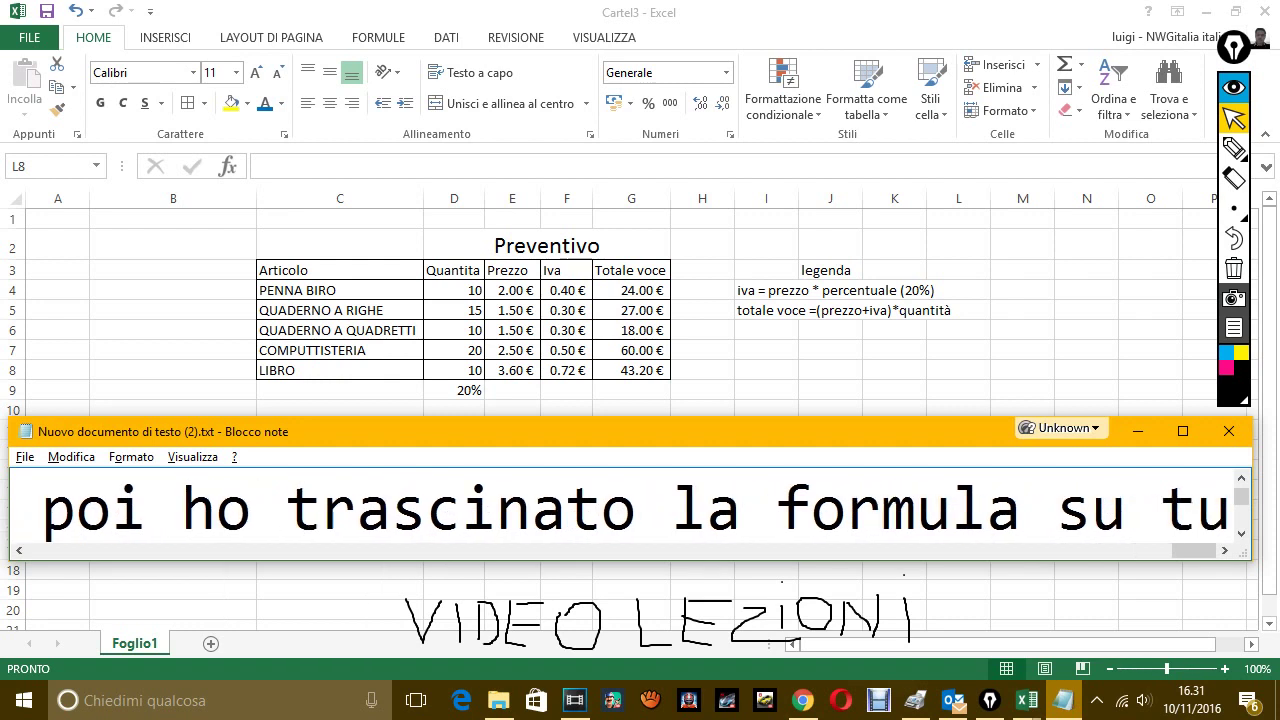
pyautogui.write('t')
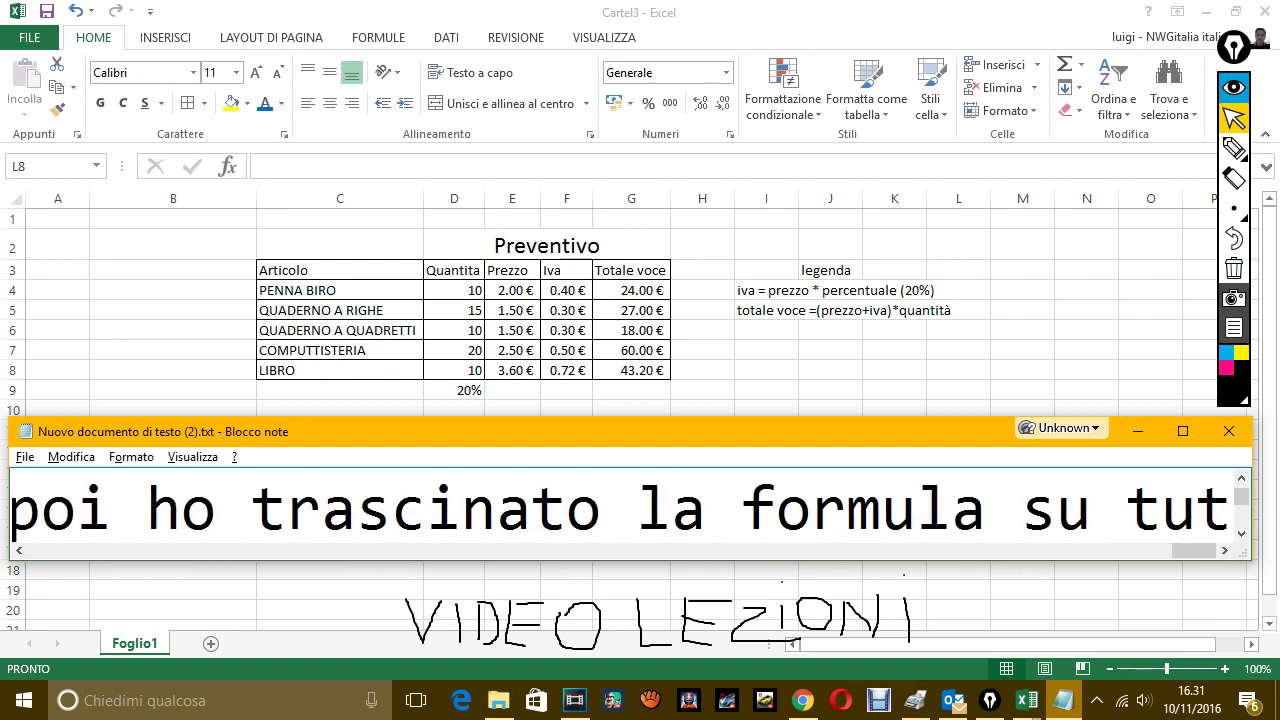
pyautogui.write('te')
pyautogui.hotkey('ctrl', 'a')
pyautogui.press('BackSpace')
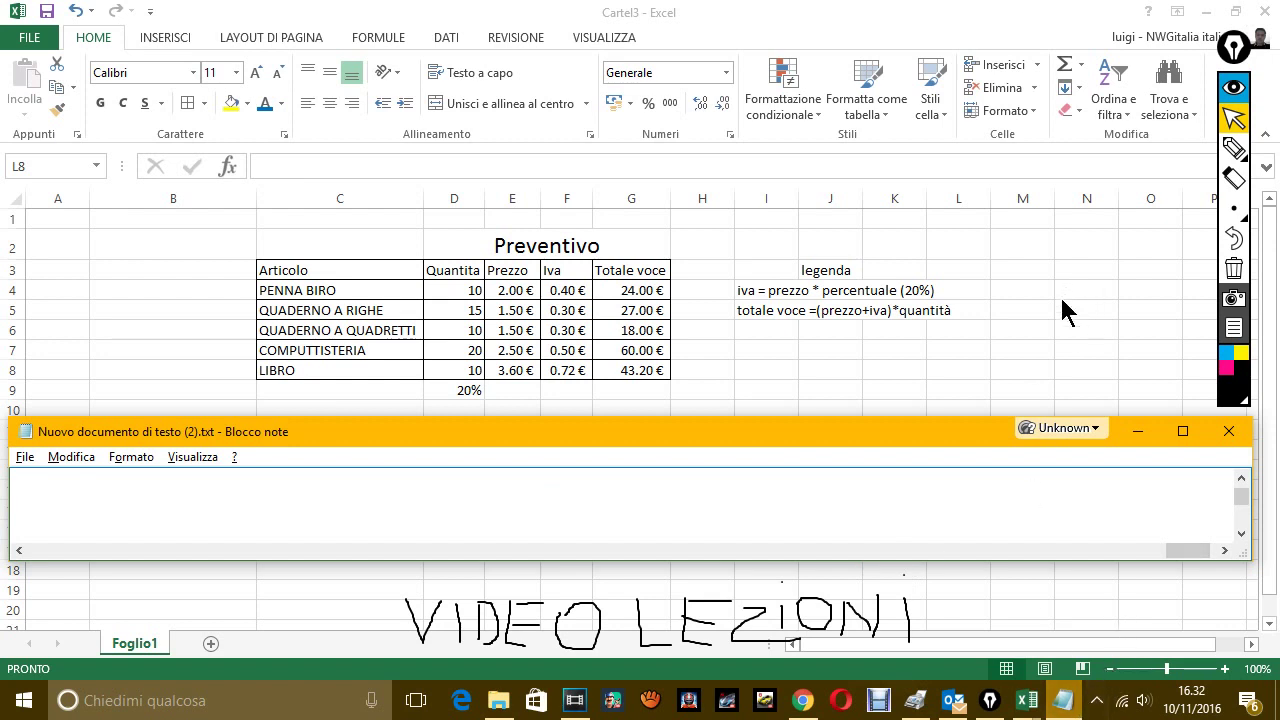
# Bring the Notepad caption window back over the spreadsheet and position the cursor in its text.
pyautogui.click(1136, 431)
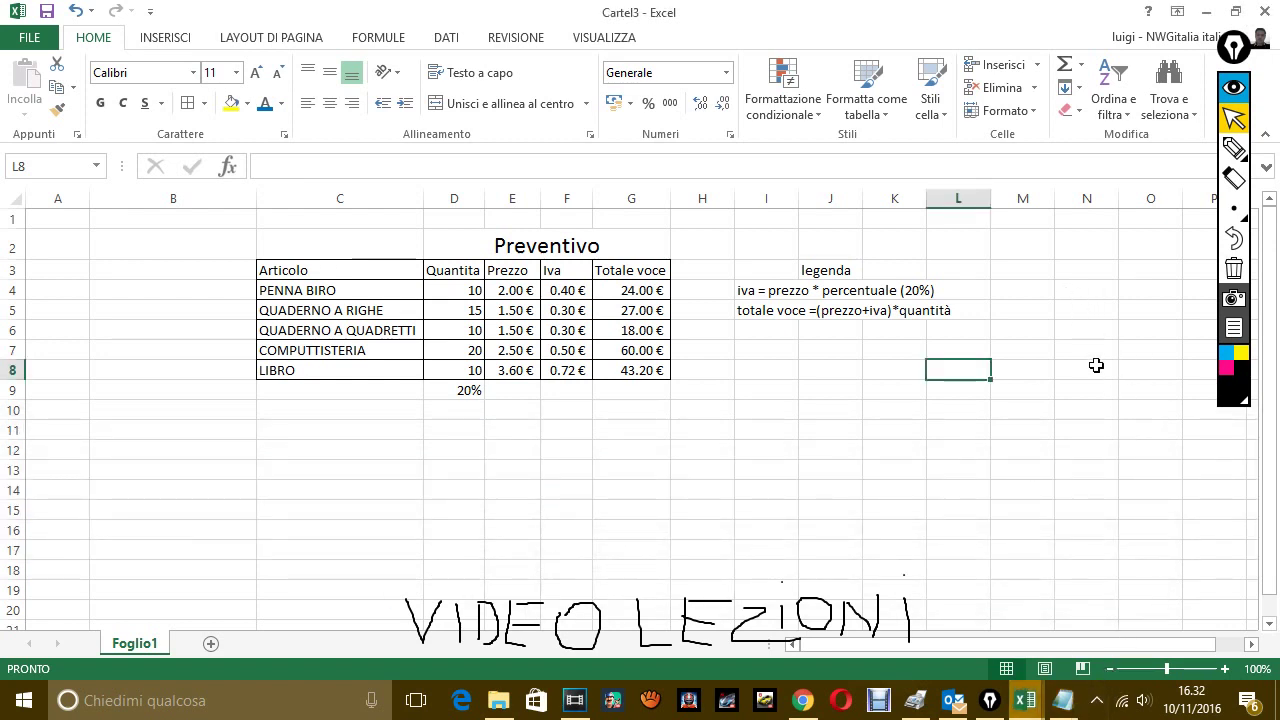
pyautogui.click(1063, 700)
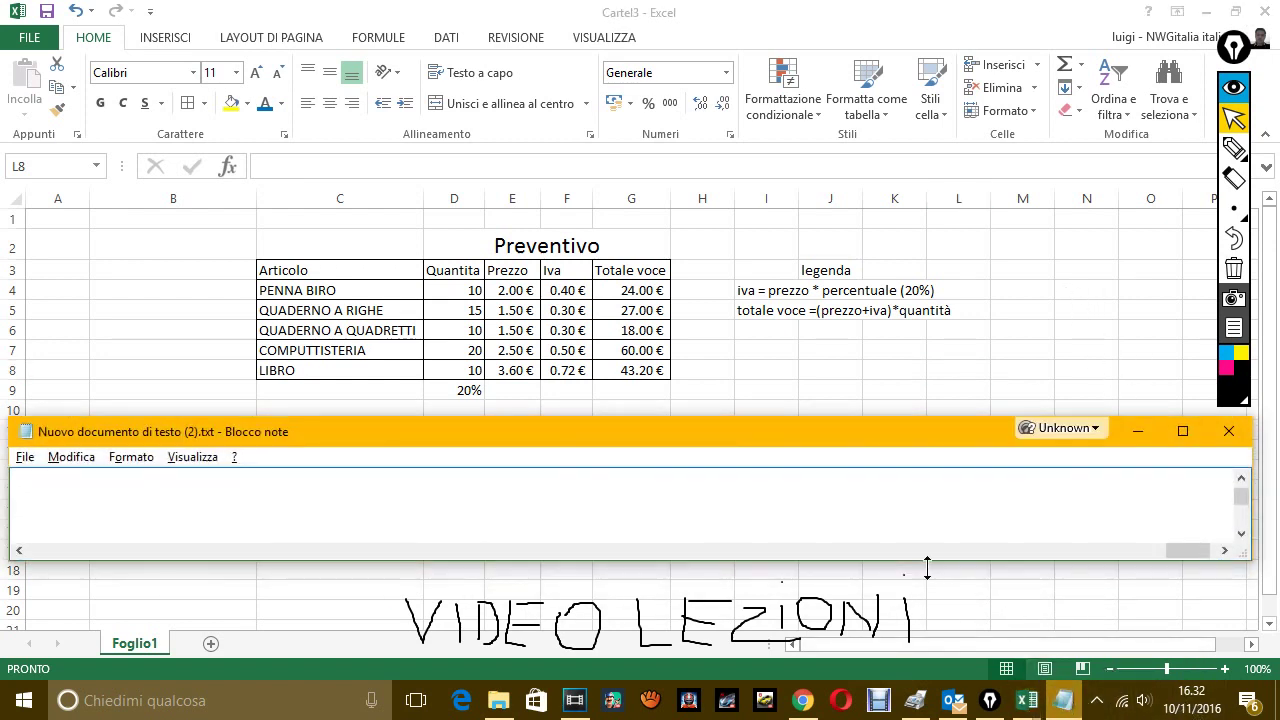
pyautogui.click(1241, 533)
pyautogui.click(1037, 490)
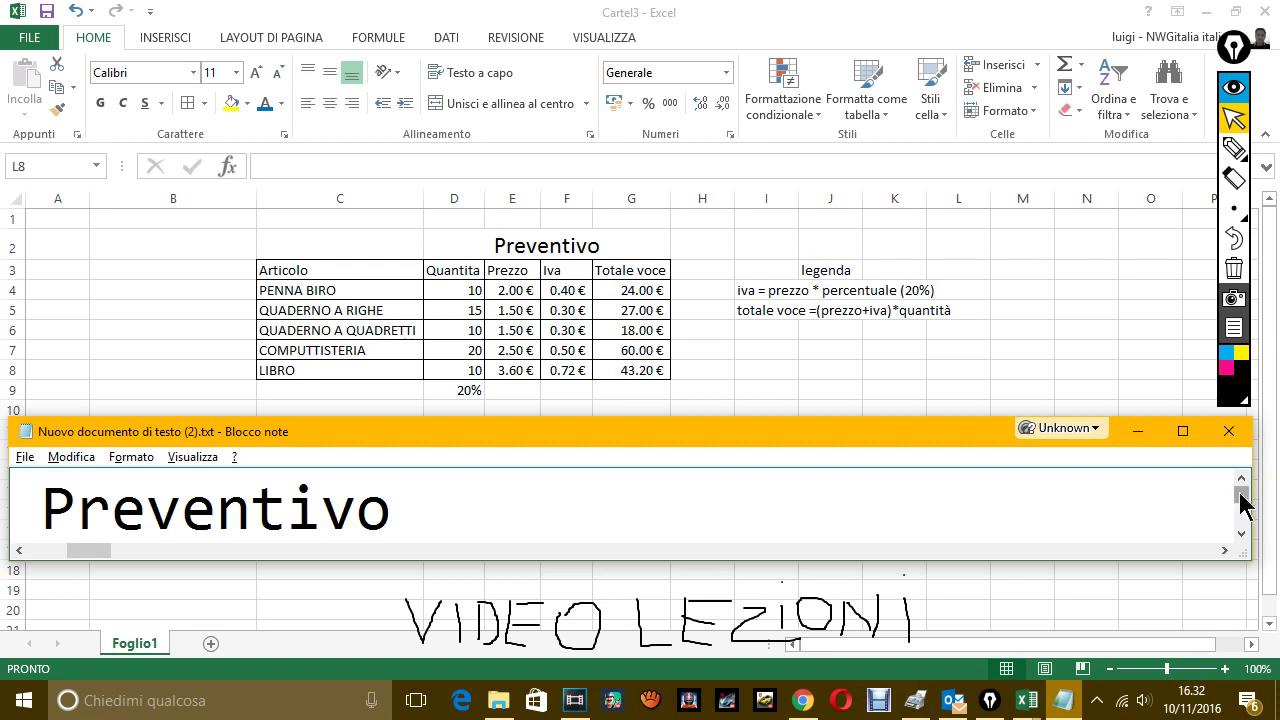
pyautogui.moveTo(1241, 494); pyautogui.dragTo(1245, 533)
# Add 'dicevo ho trascinato la formula su tutte le celle e ho il totale voce per ogni record', fixing typos.
pyautogui.write('S')
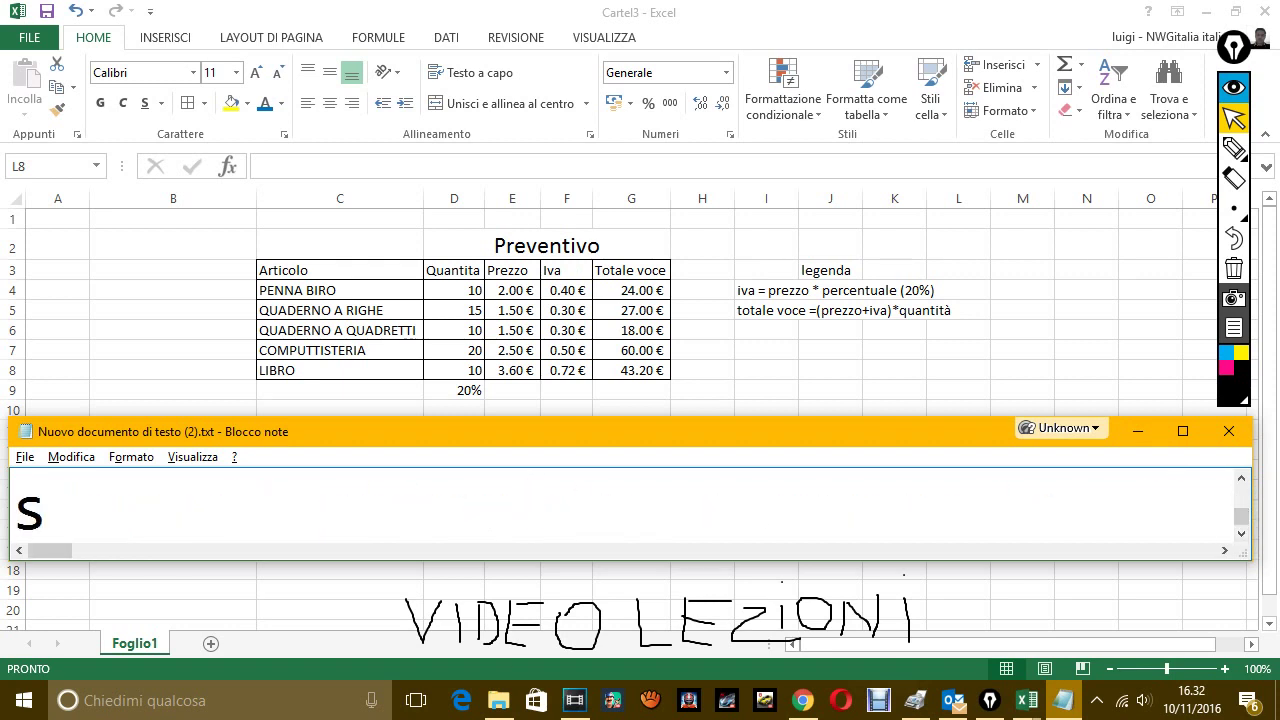
pyautogui.write('ungere.')
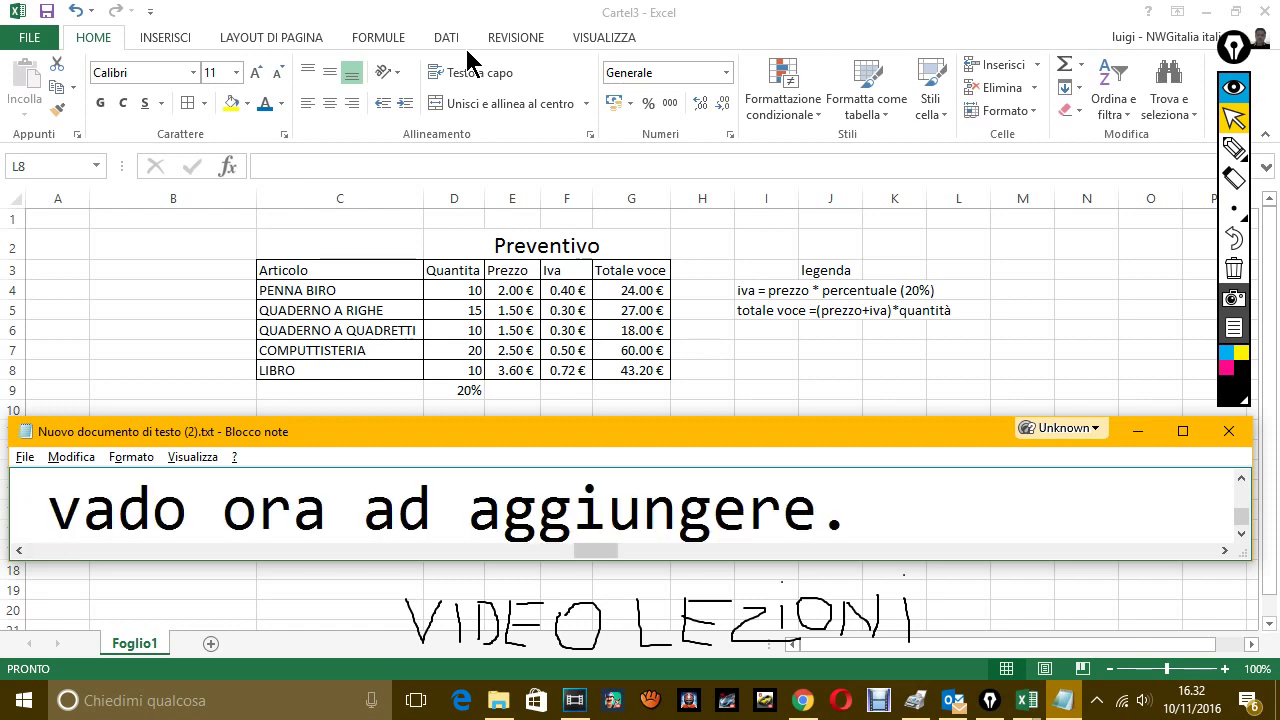
pyautogui.write('d')
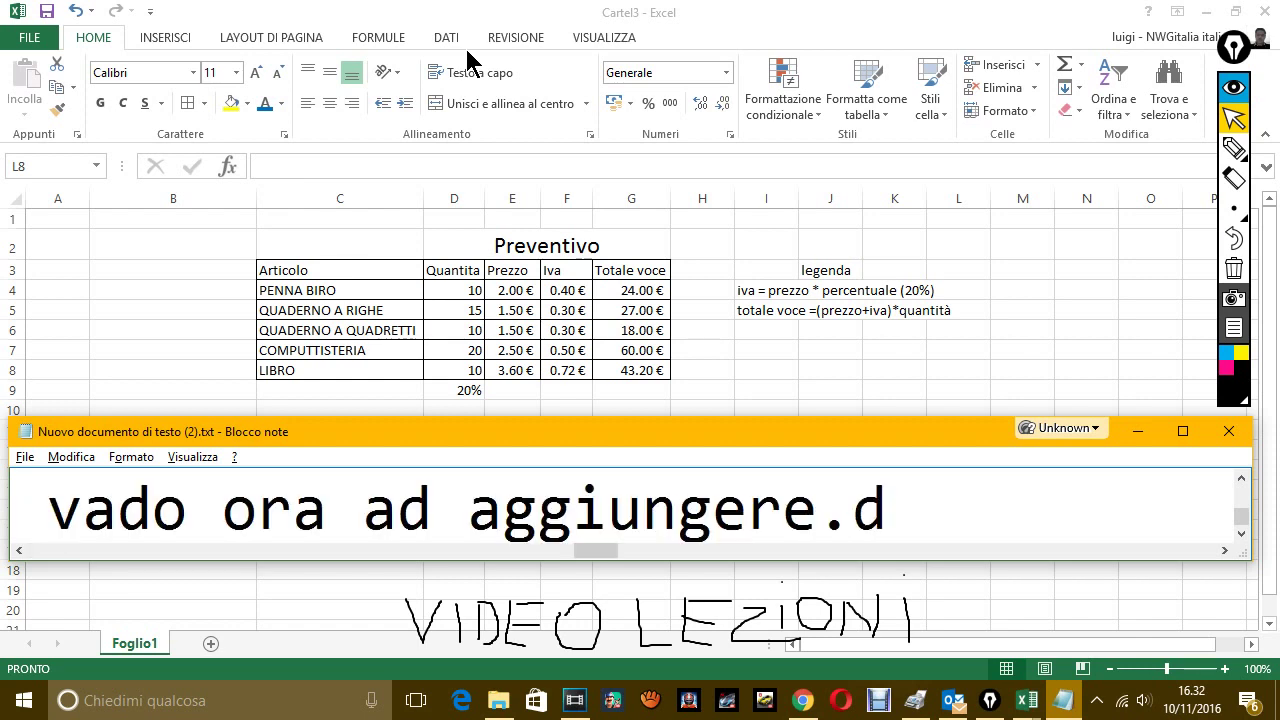
pyautogui.write('ice')
pyautogui.press('BackSpace')
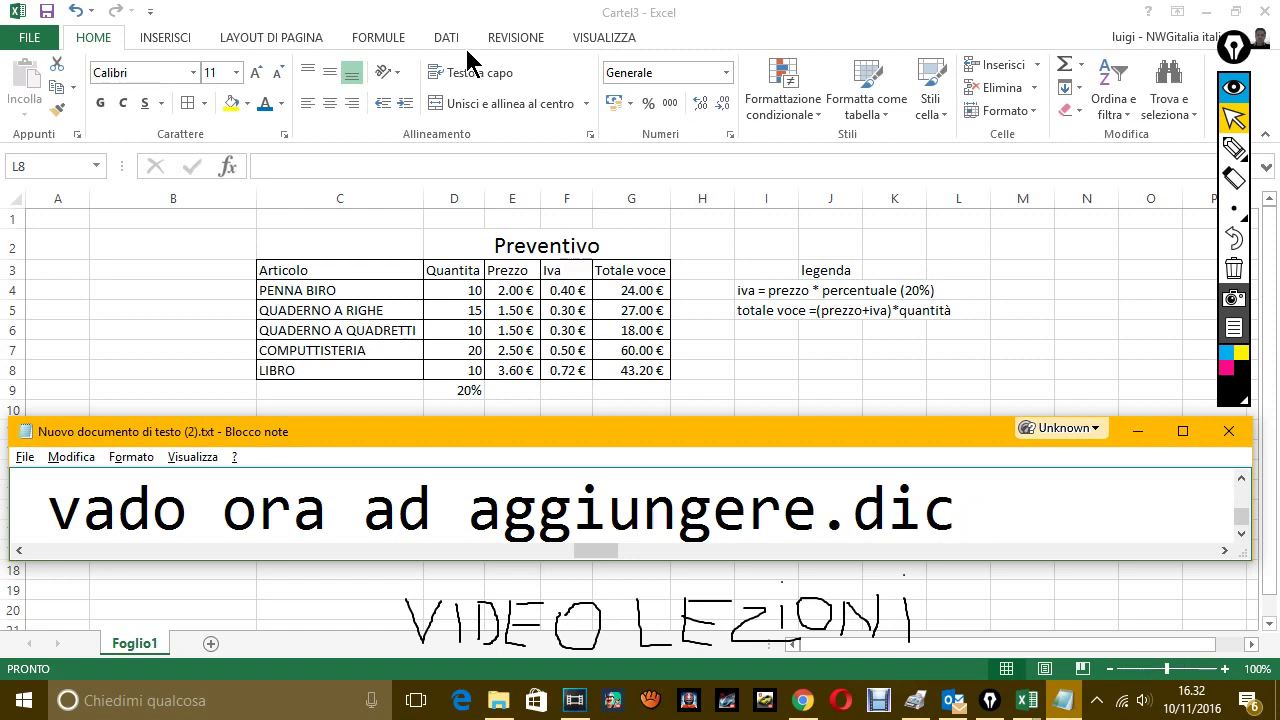
pyautogui.write('evo ho')
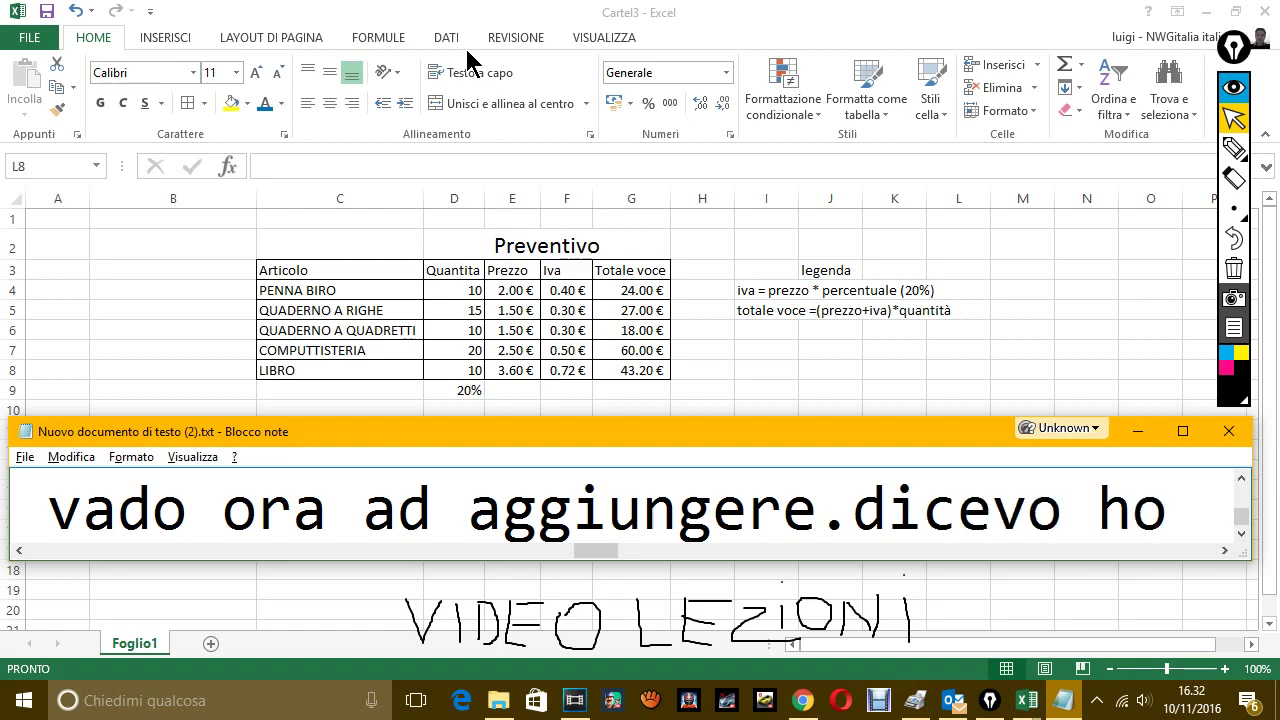
pyautogui.write(' trascinato')
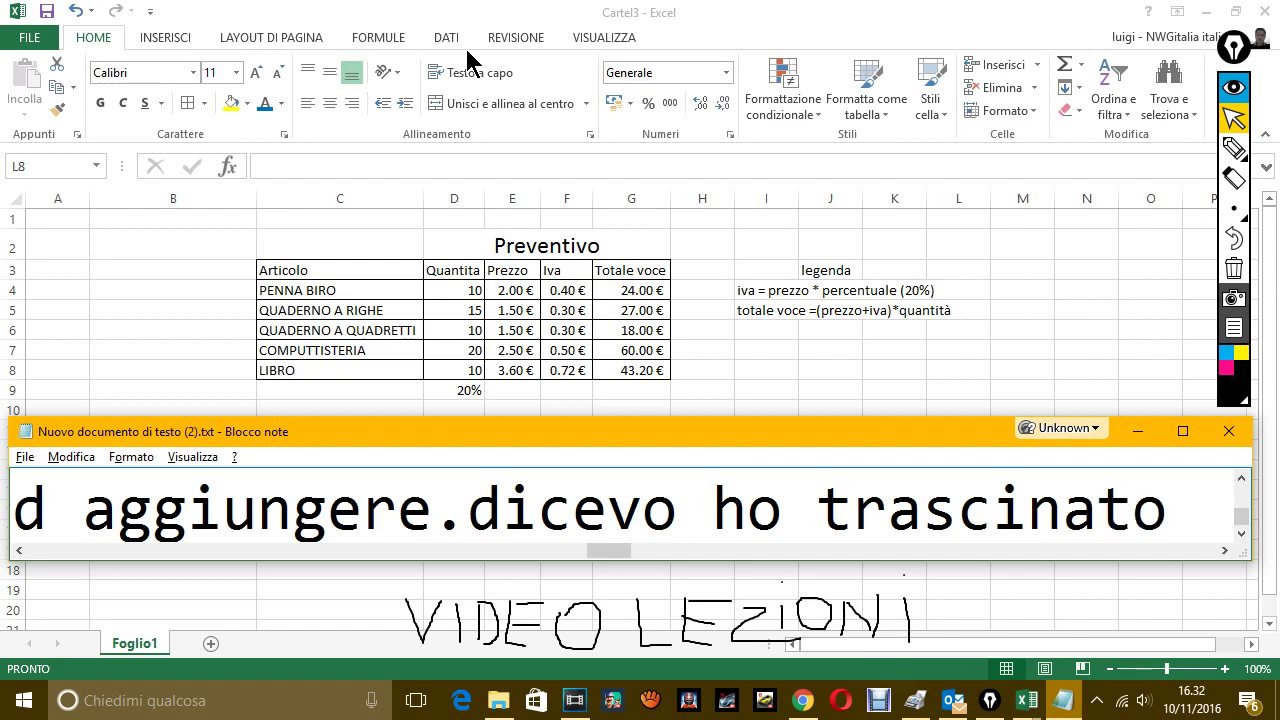
pyautogui.write(' la formul')
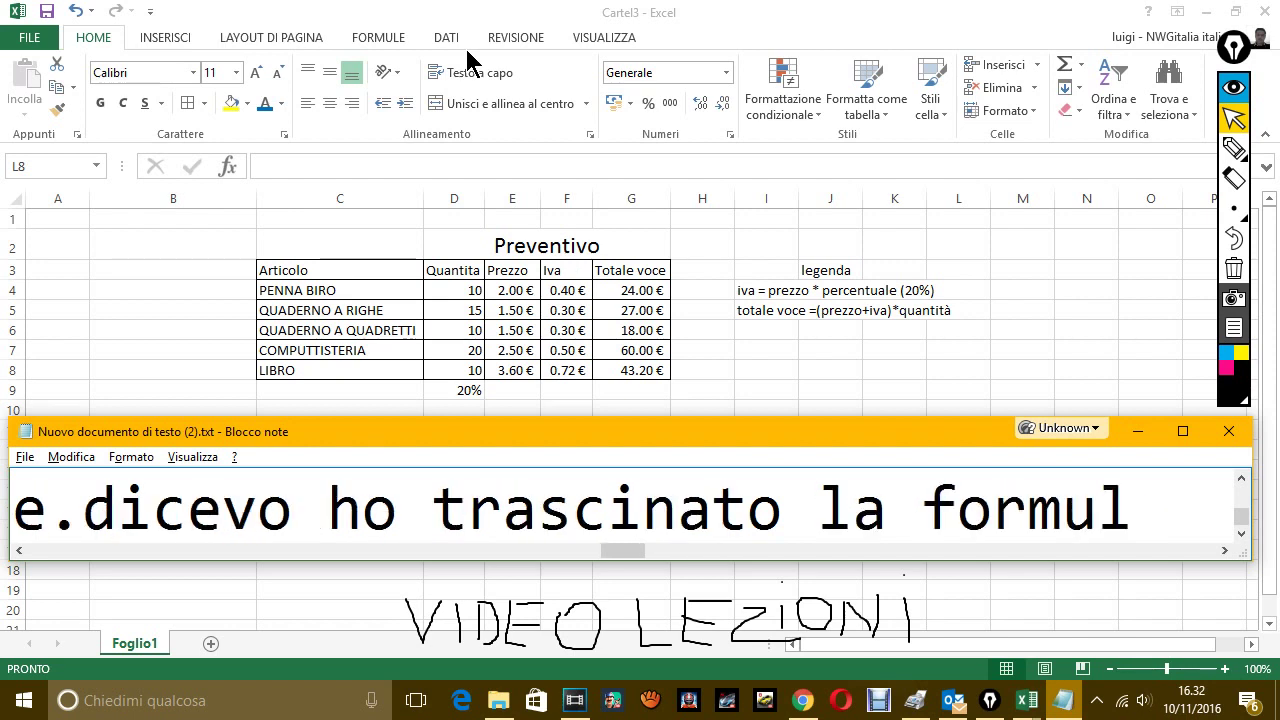
pyautogui.write('a su tutte')
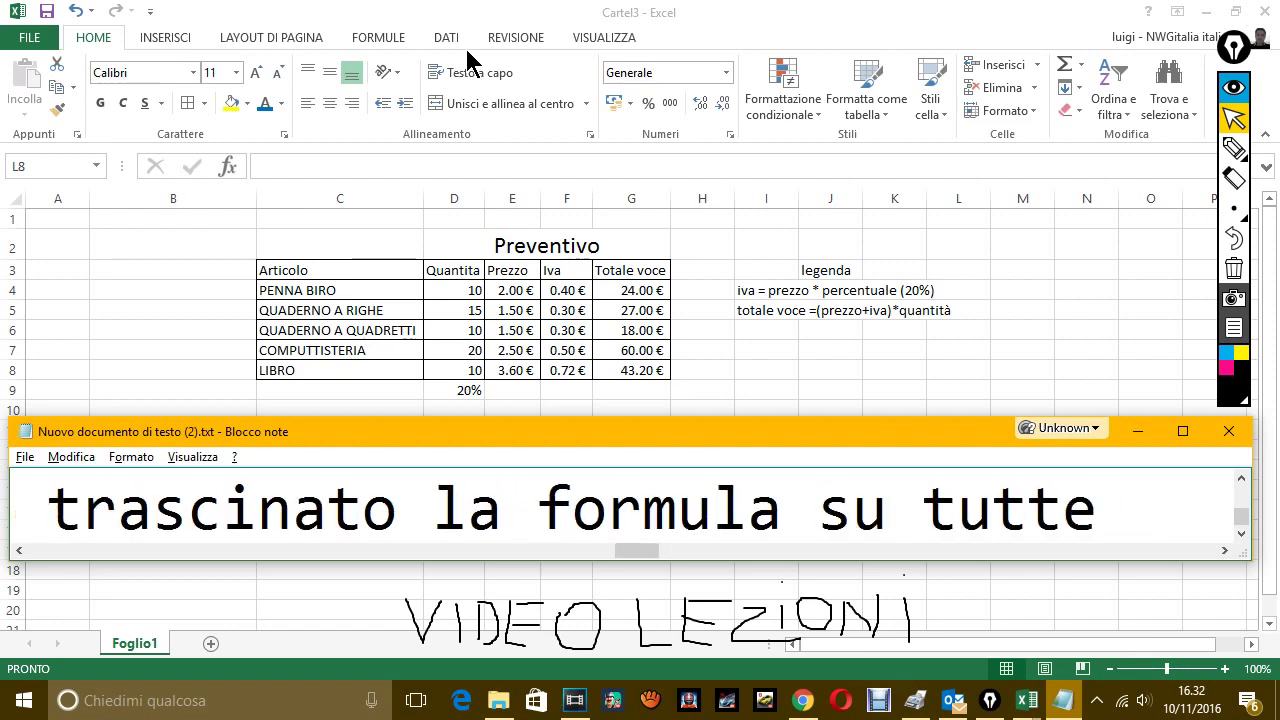
pyautogui.write(' le celle')
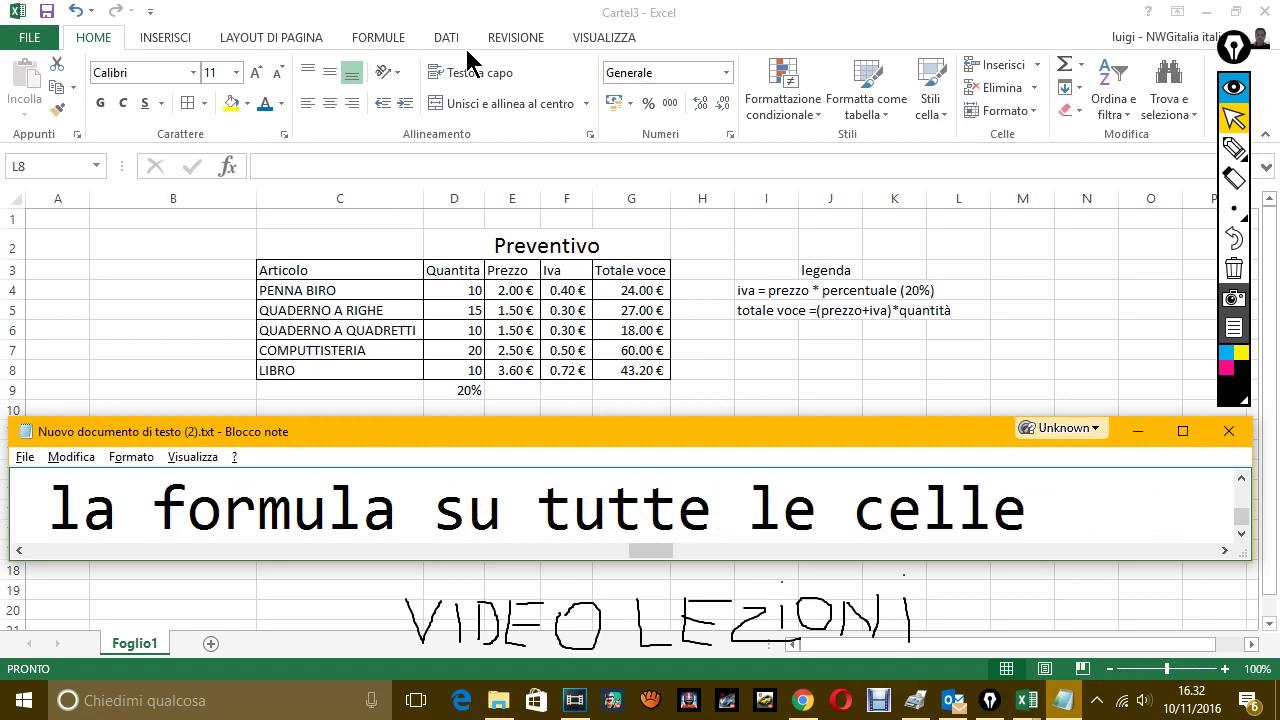
pyautogui.write(' e ho')
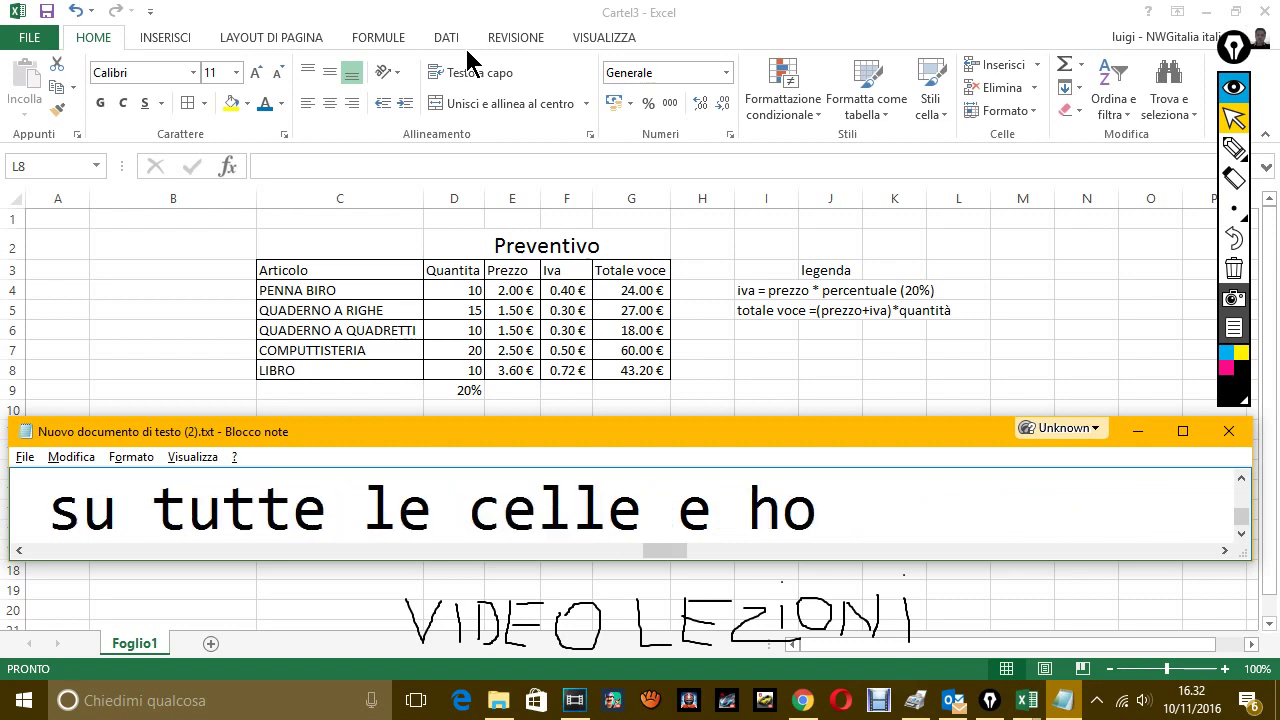
pyautogui.write(' il tota')
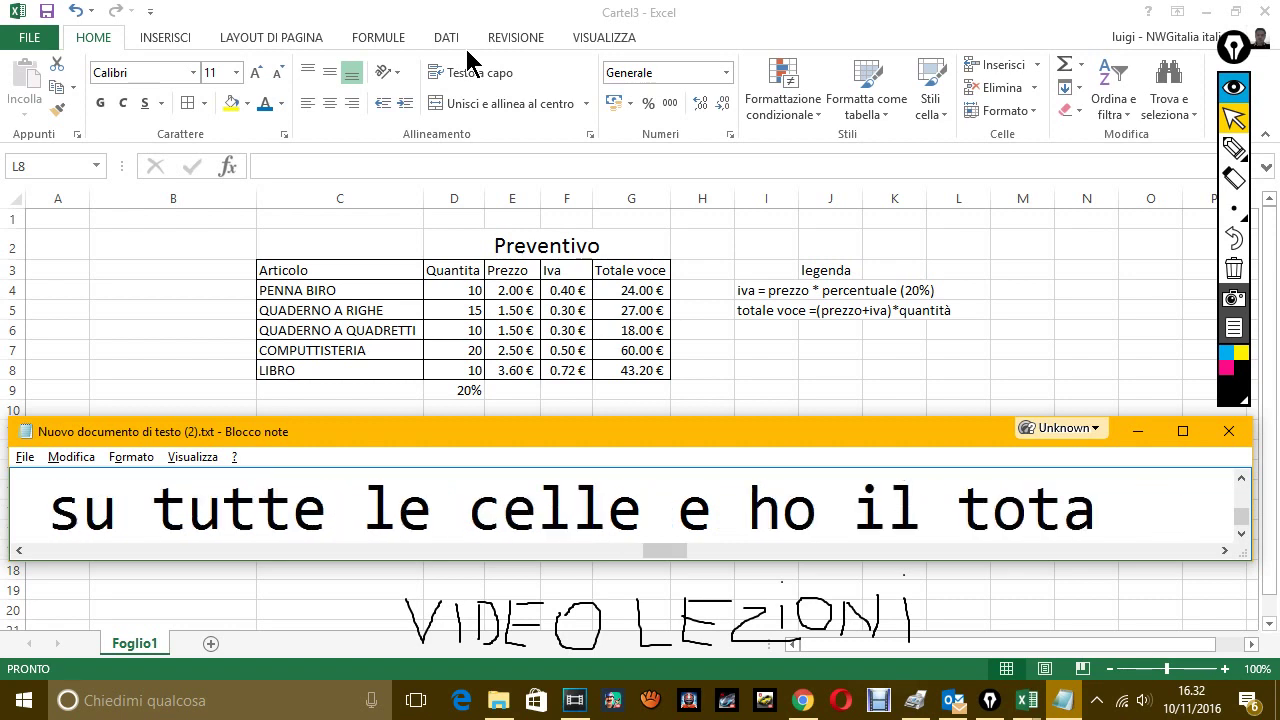
pyautogui.write('le vo')
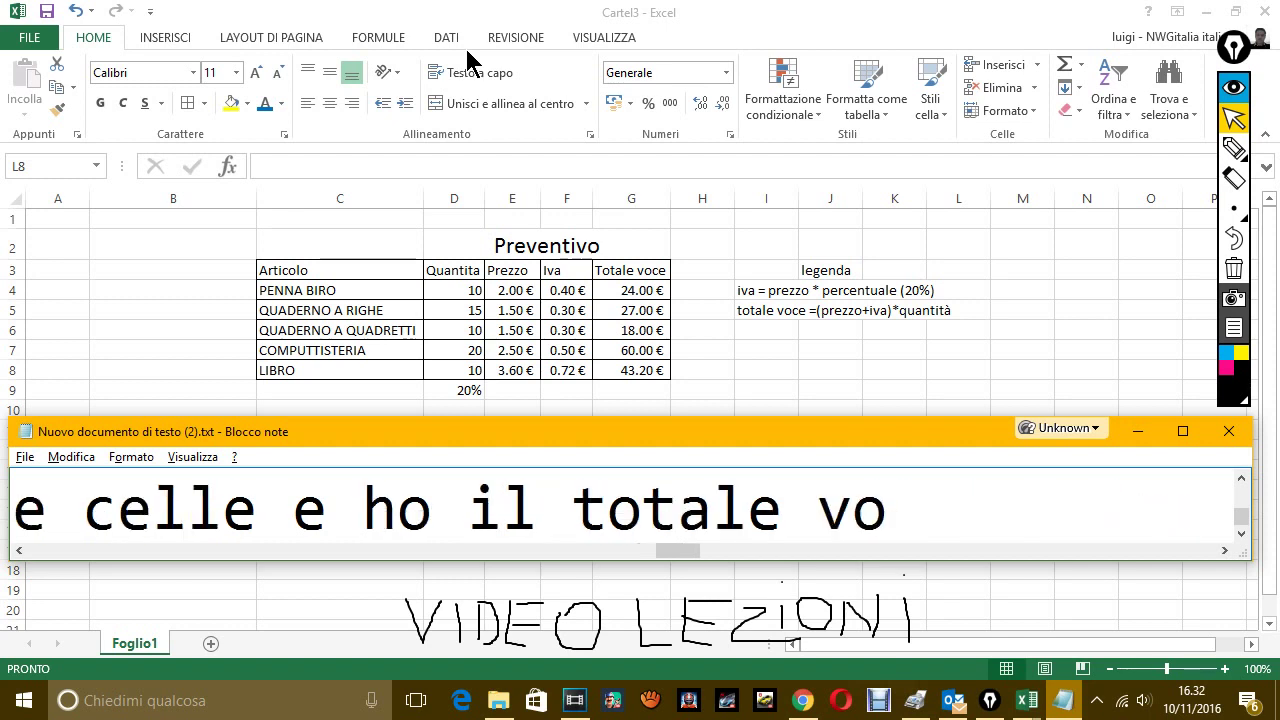
pyautogui.write('ce')
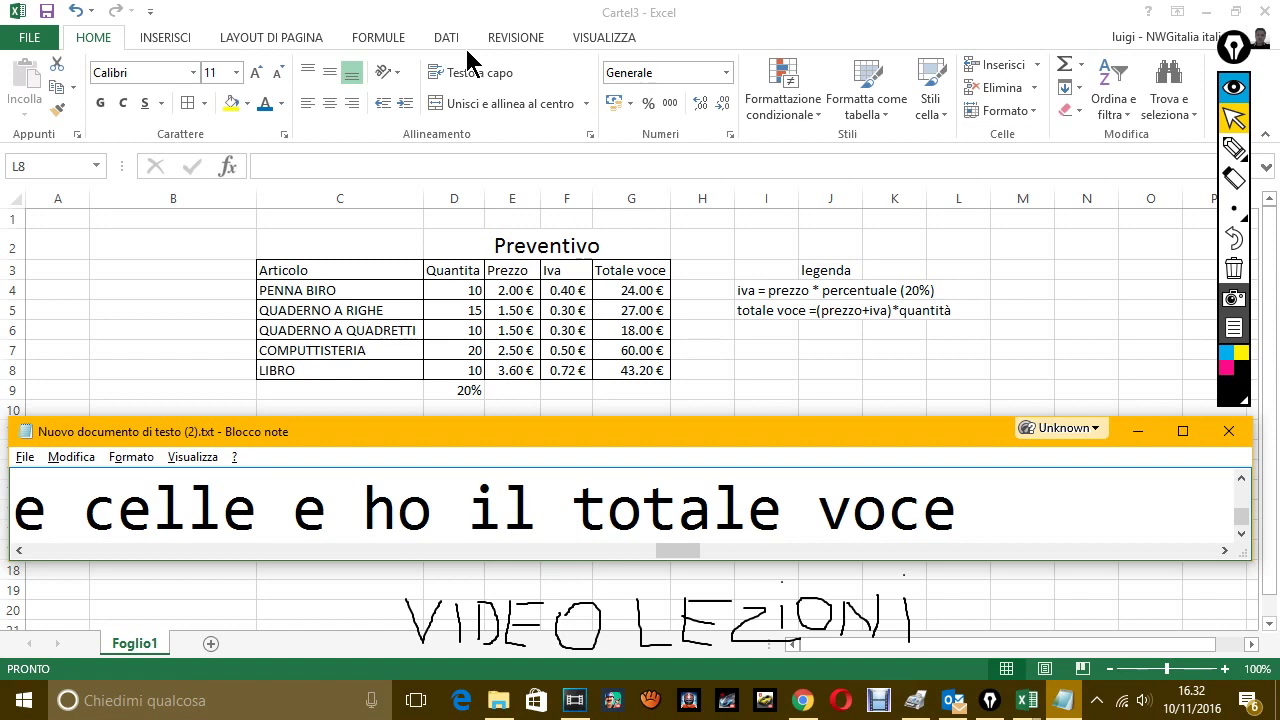
pyautogui.write(' pe')
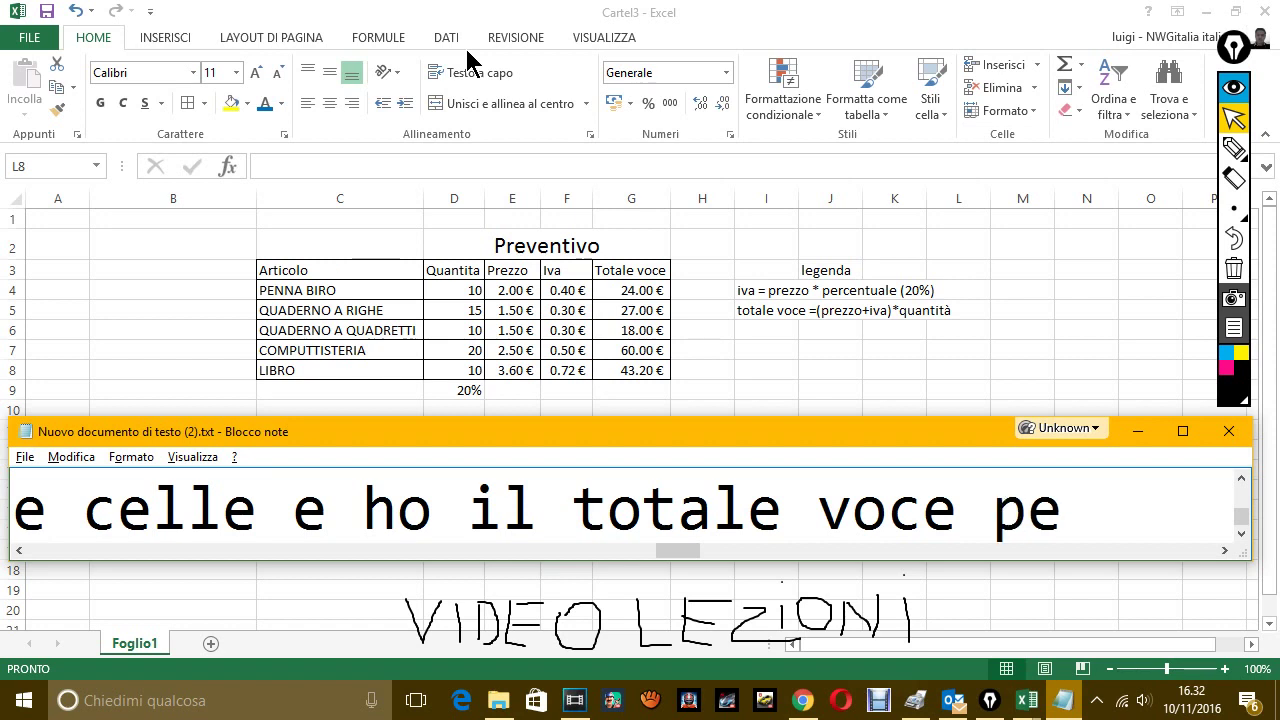
pyautogui.write('r ogni reco')
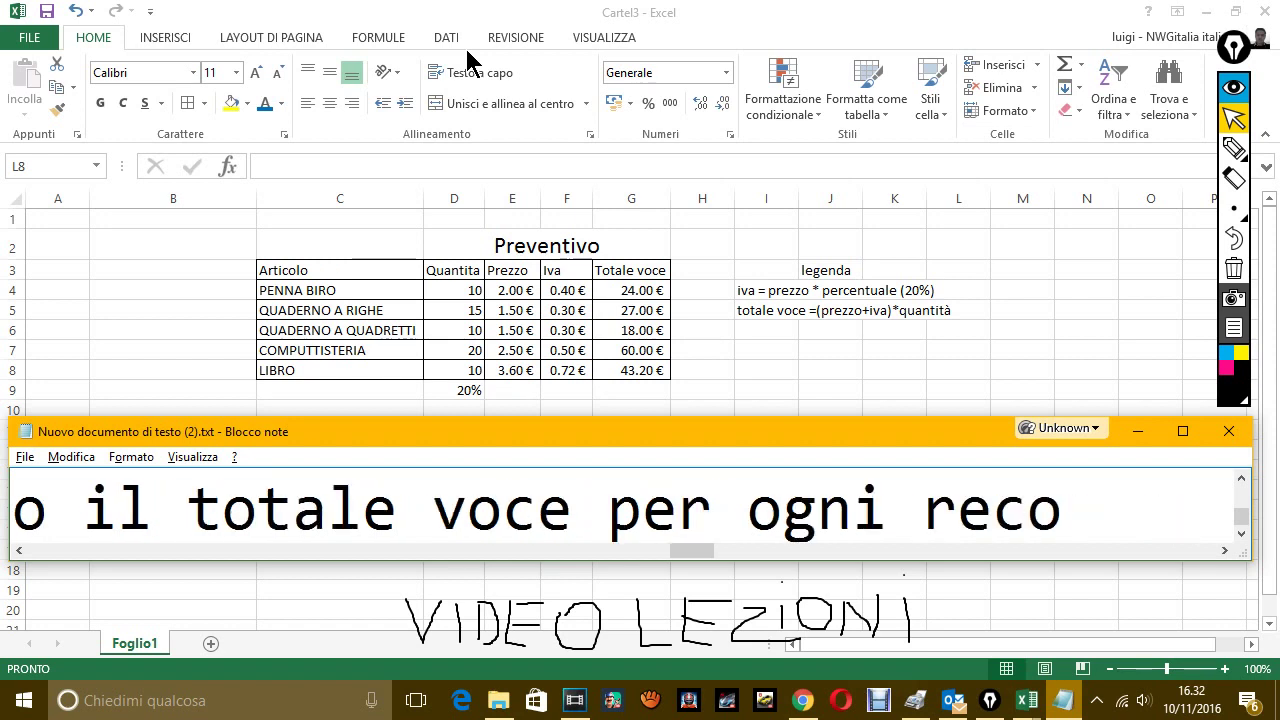
pyautogui.write('rd')
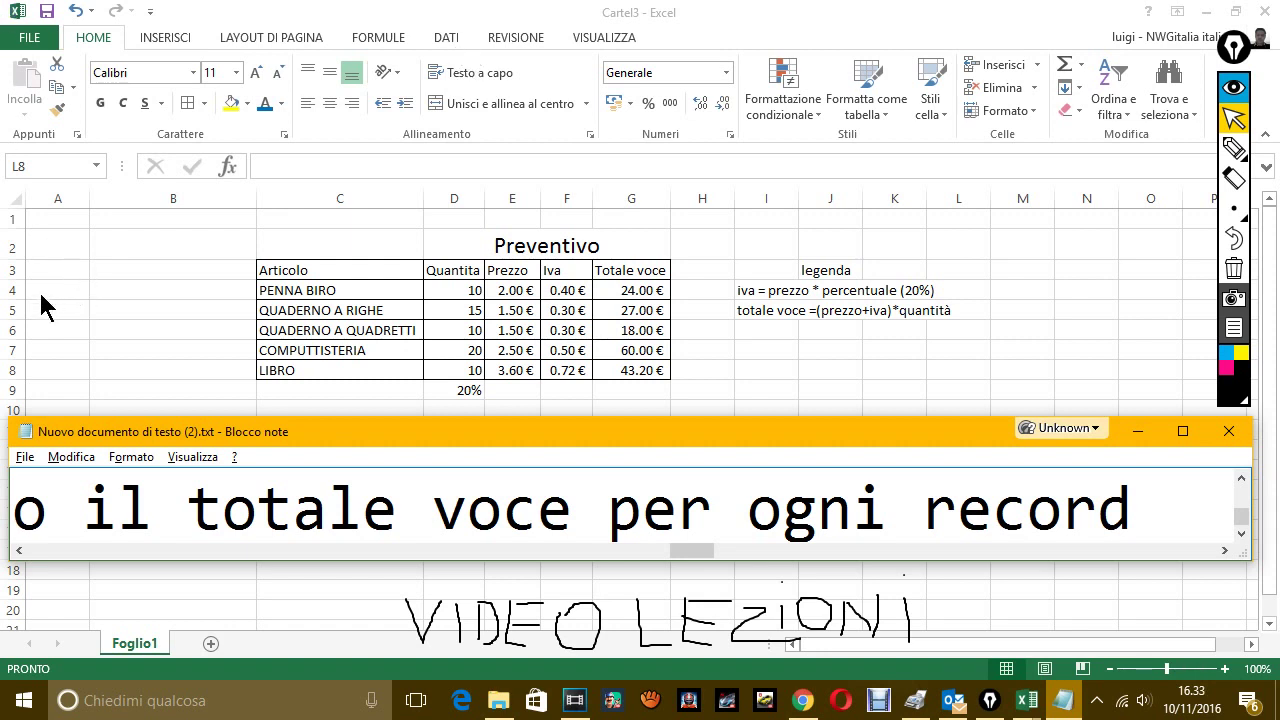
# In Excel, inspect columns D and E, row 4, and the G4 and G5 Totale voce formulas, then return to Notepad.
pyautogui.hotkey('alt', 'Tab')
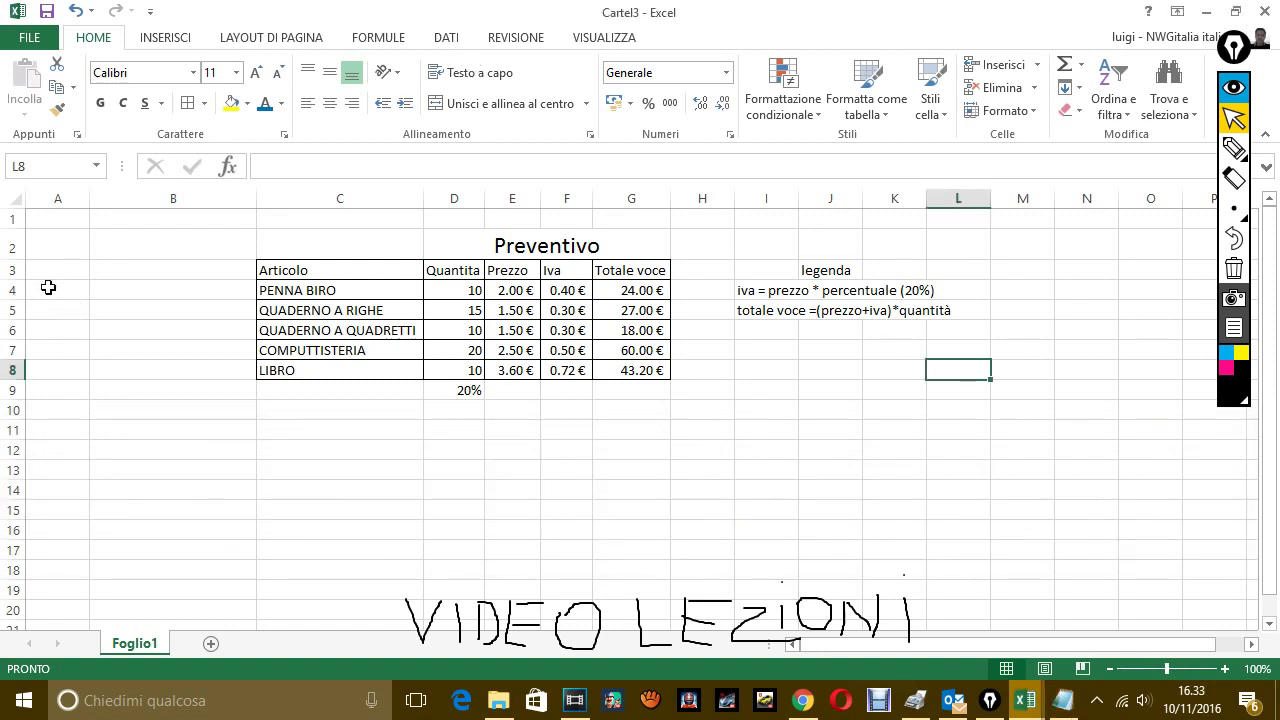
pyautogui.click(18, 300)
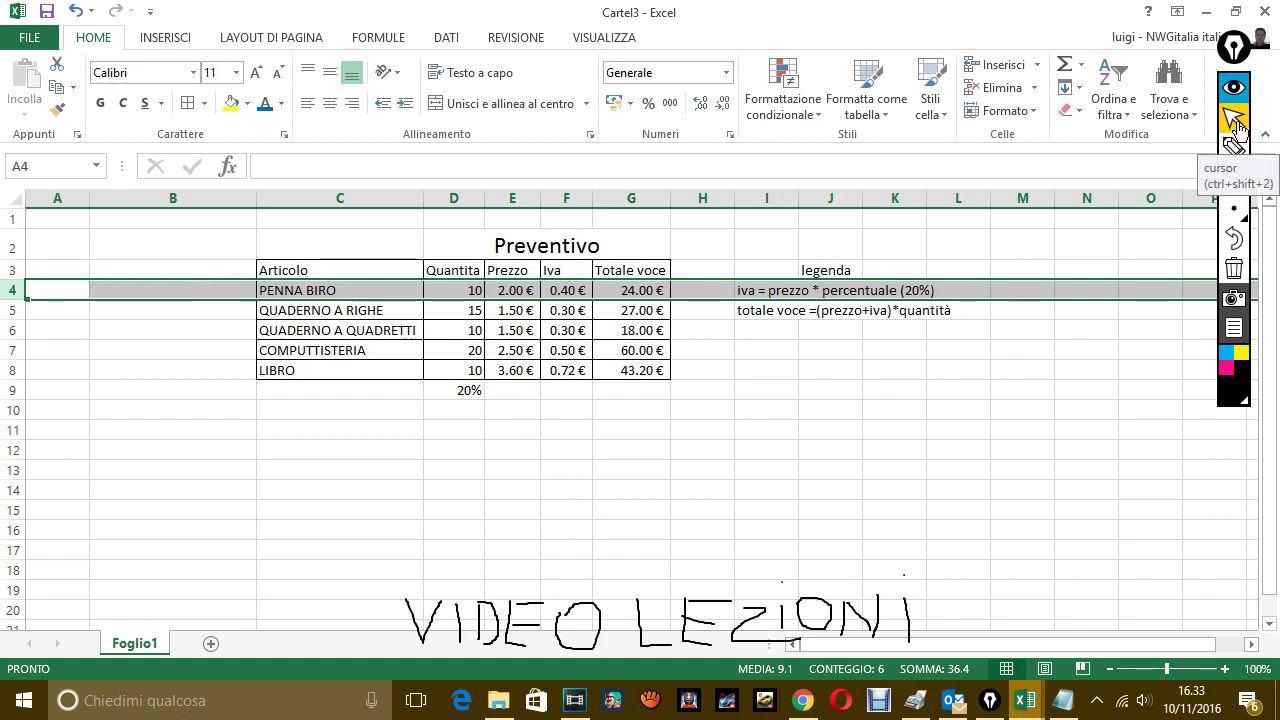
pyautogui.press('F2')
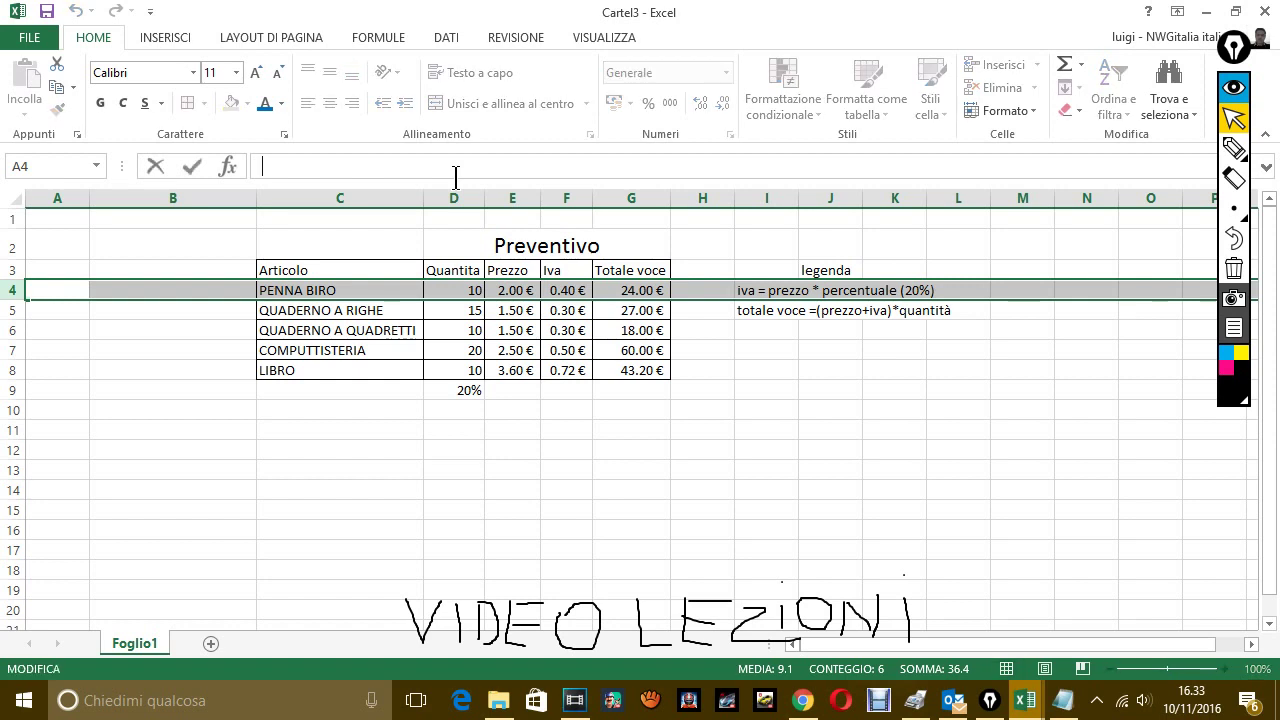
pyautogui.click(454, 190)
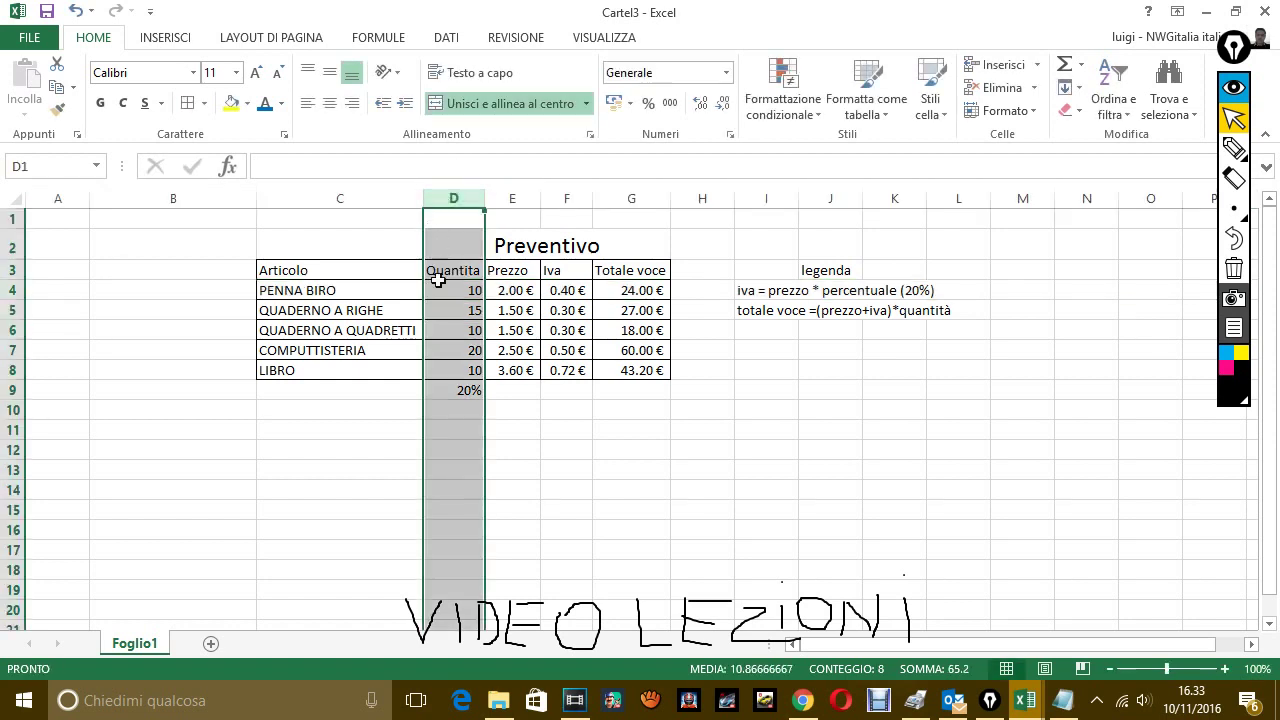
pyautogui.click(518, 198)
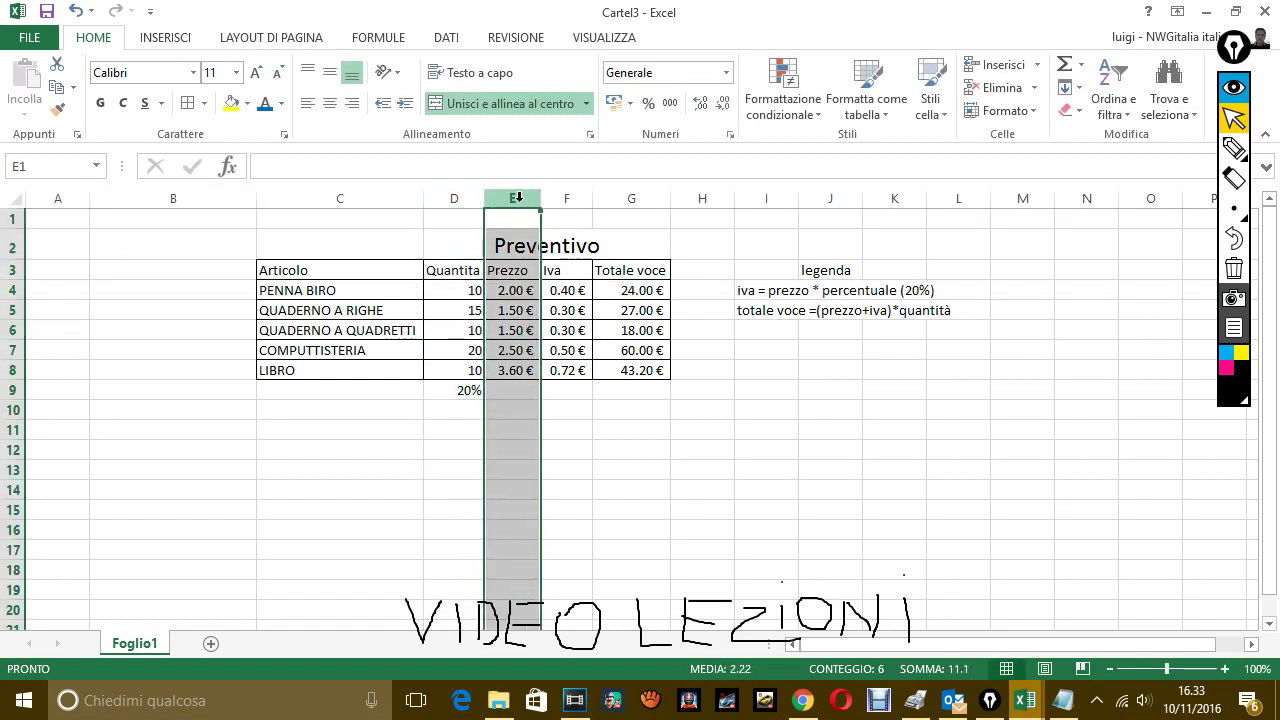
pyautogui.click(21, 294)
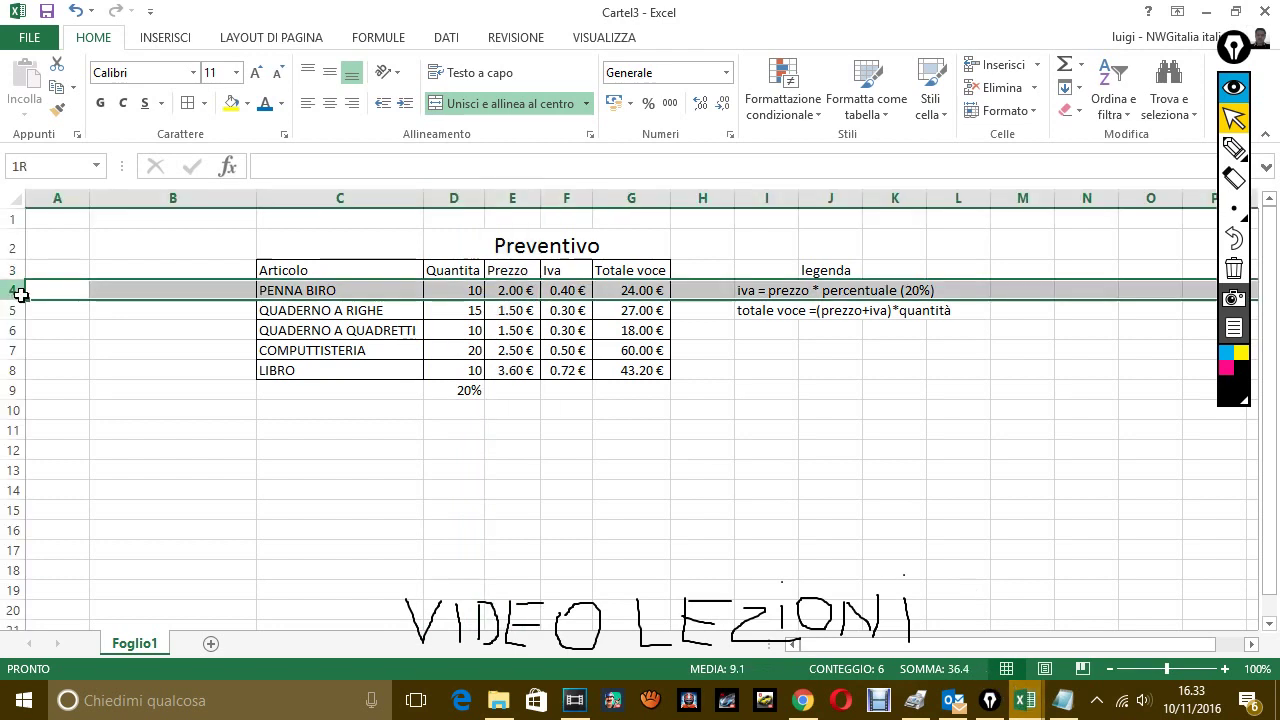
pyautogui.click(634, 291)
pyautogui.click(638, 314)
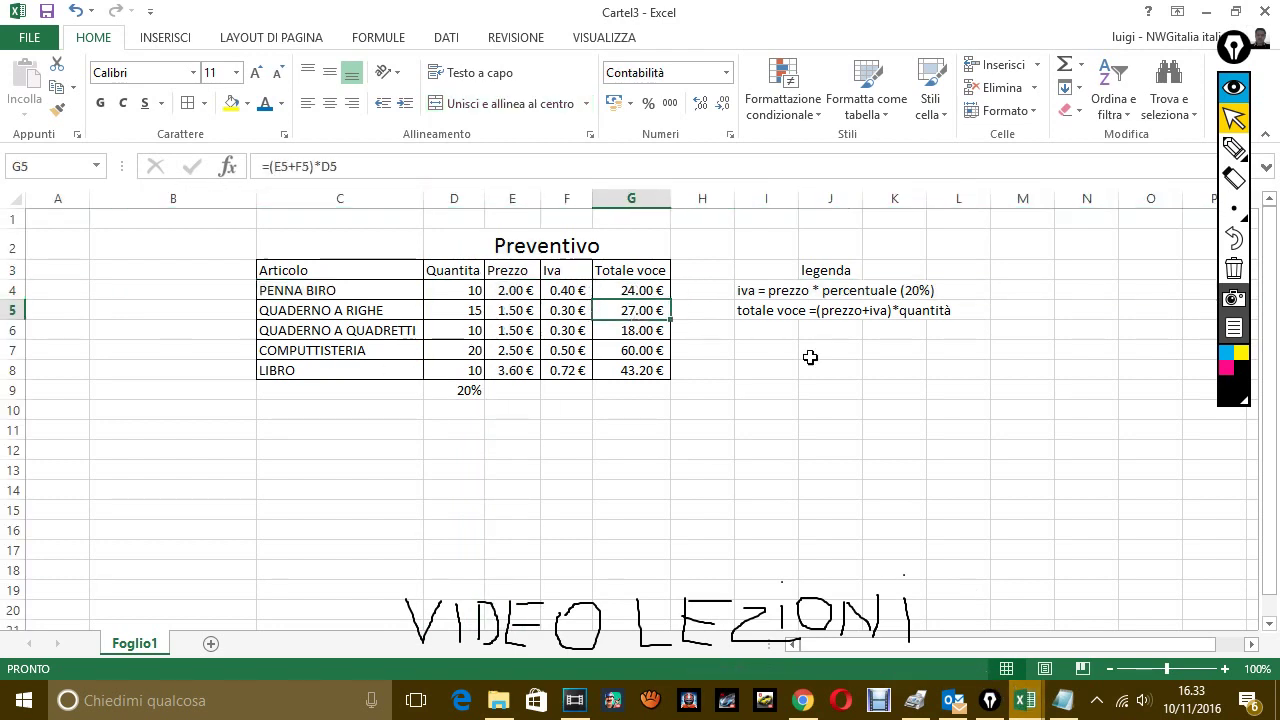
pyautogui.click(1063, 702)
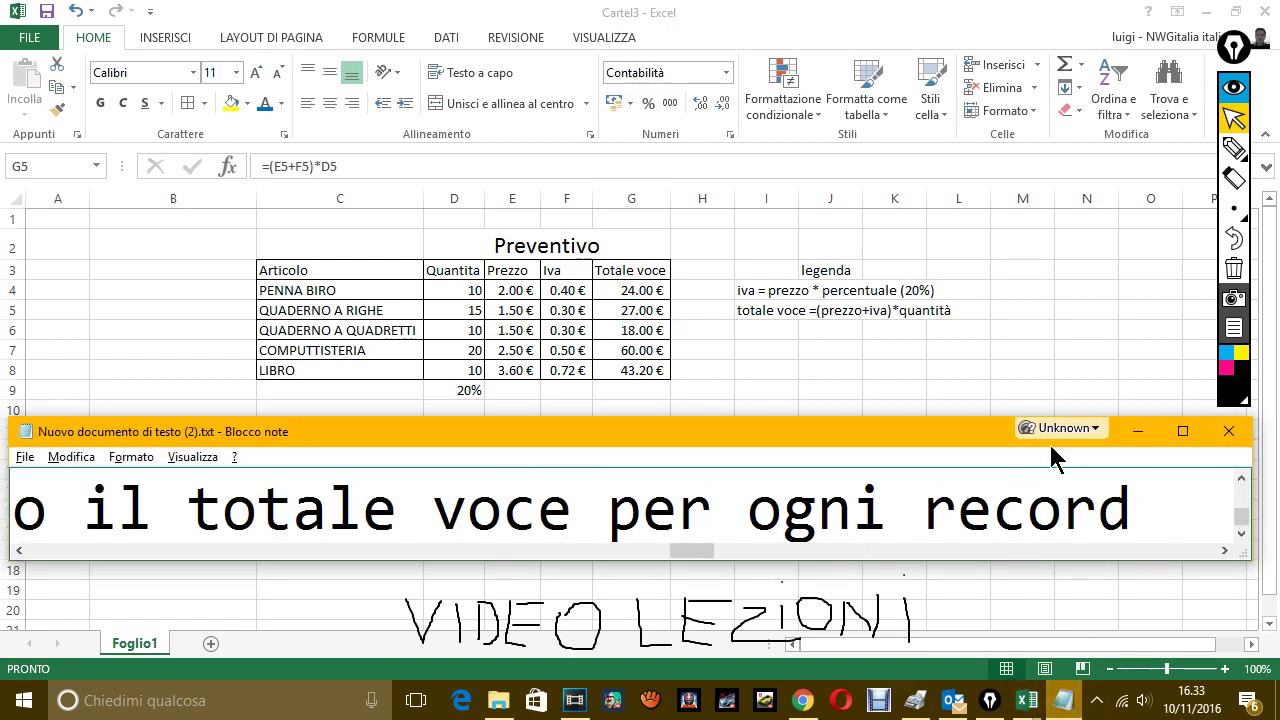
# Append ', ok' and a new line 'ora andiamo a fare il totale completo del totale voce… totale voce e prezzo e iva'.
pyautogui.write(',')
pyautogui.write('ok')
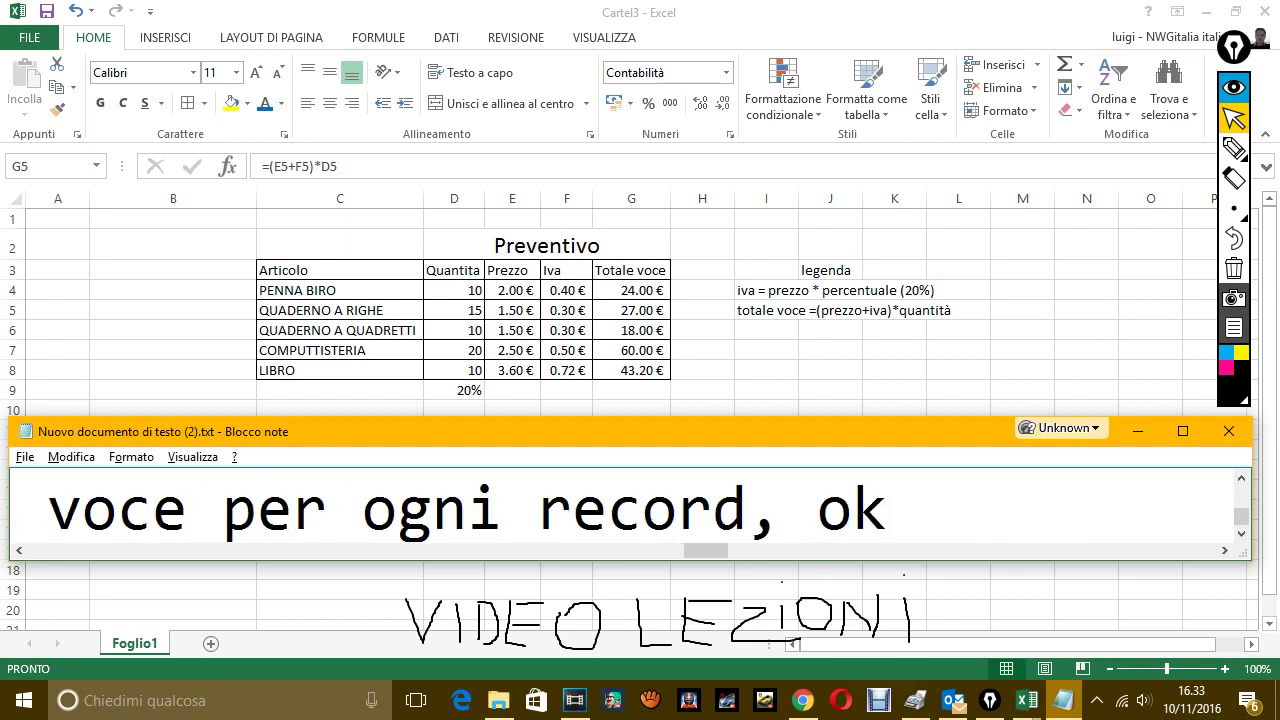
pyautogui.press('Return')
pyautogui.write('ora')
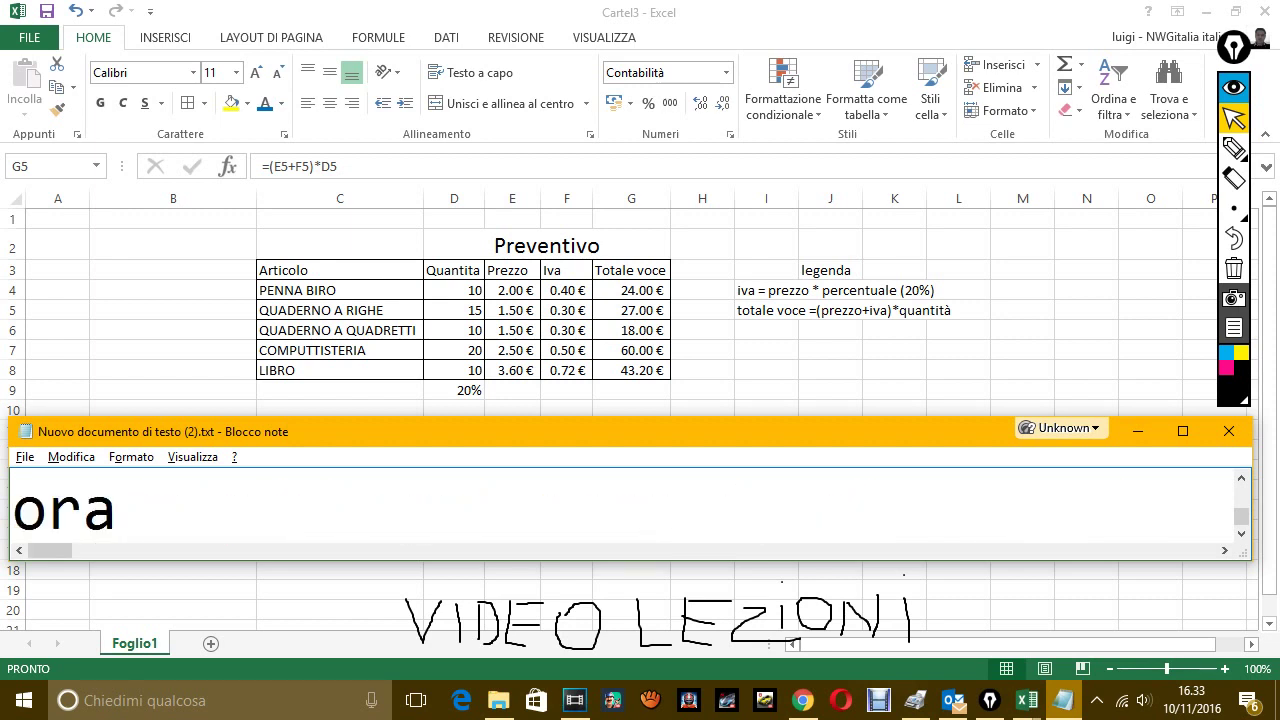
pyautogui.write(' an')
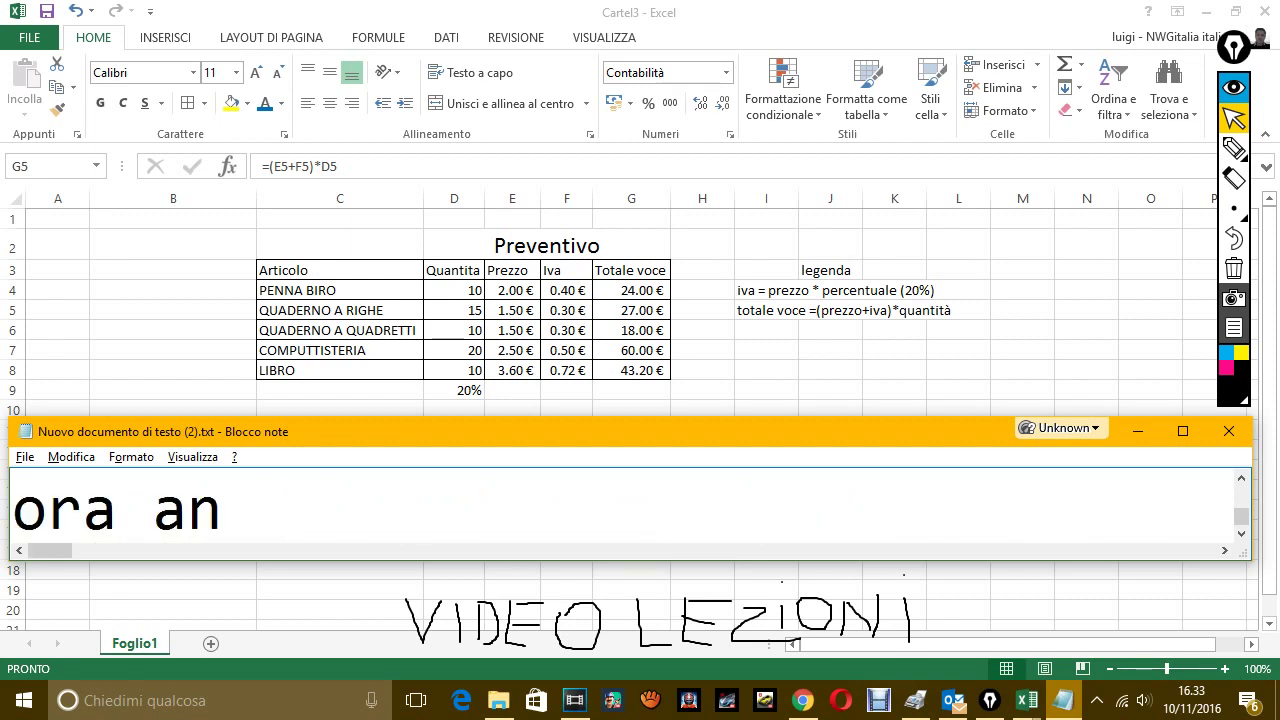
pyautogui.write('diamo a far')
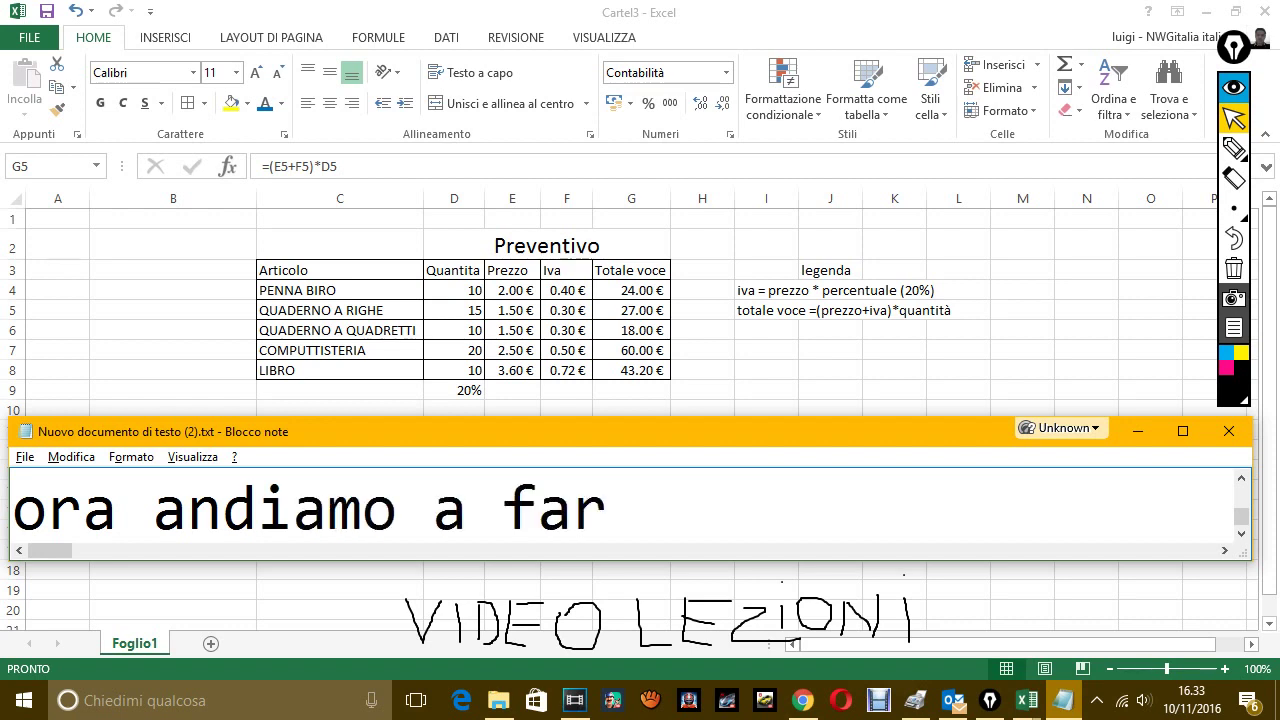
pyautogui.write('e il tot')
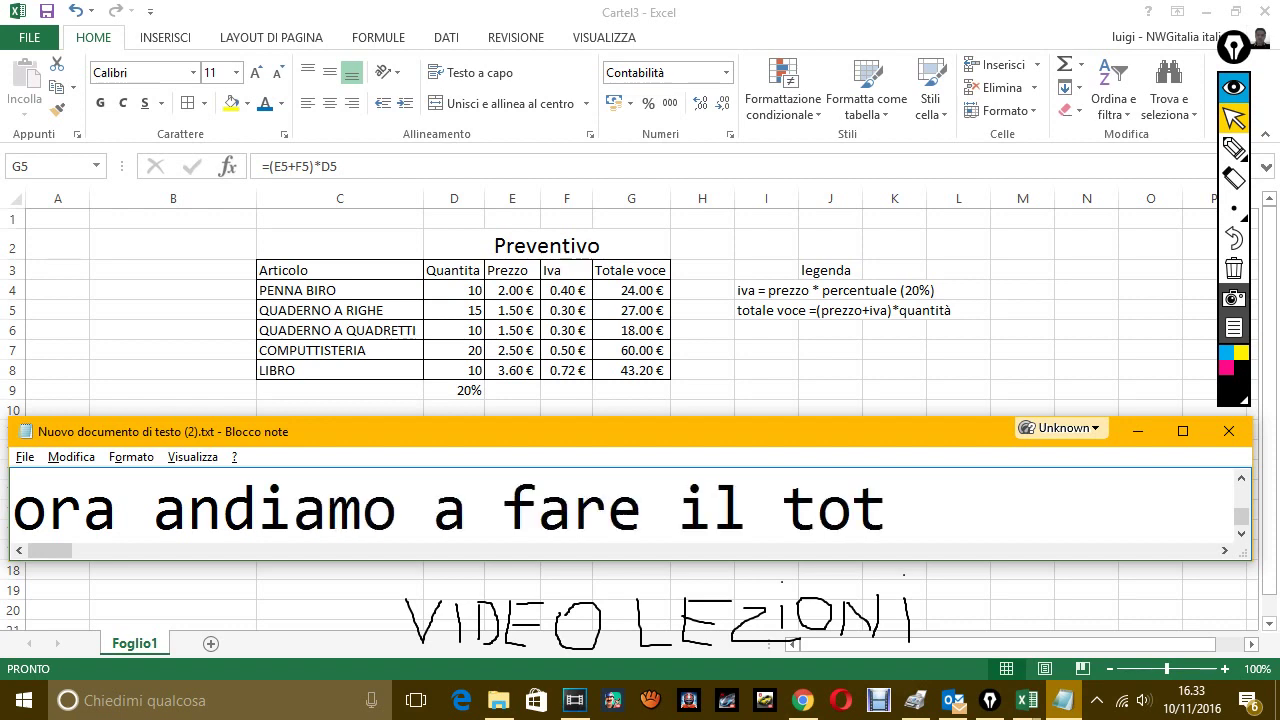
pyautogui.write('ale compl')
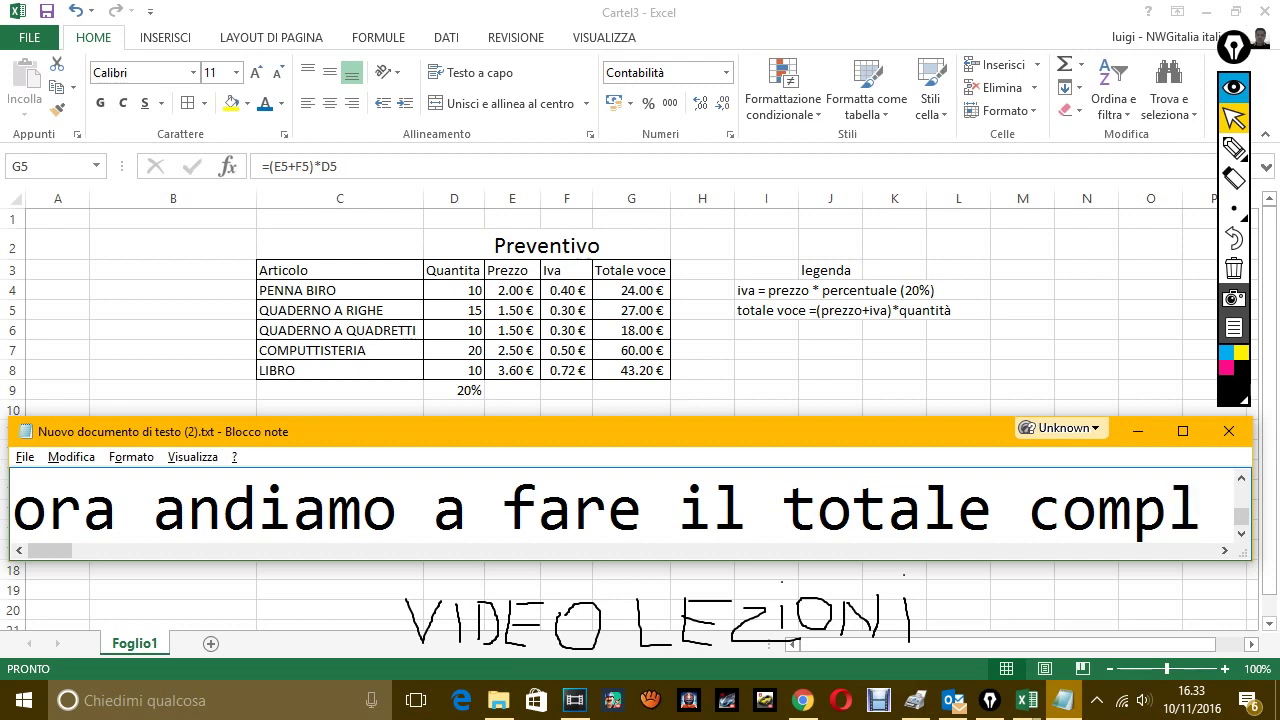
pyautogui.write('eto de')
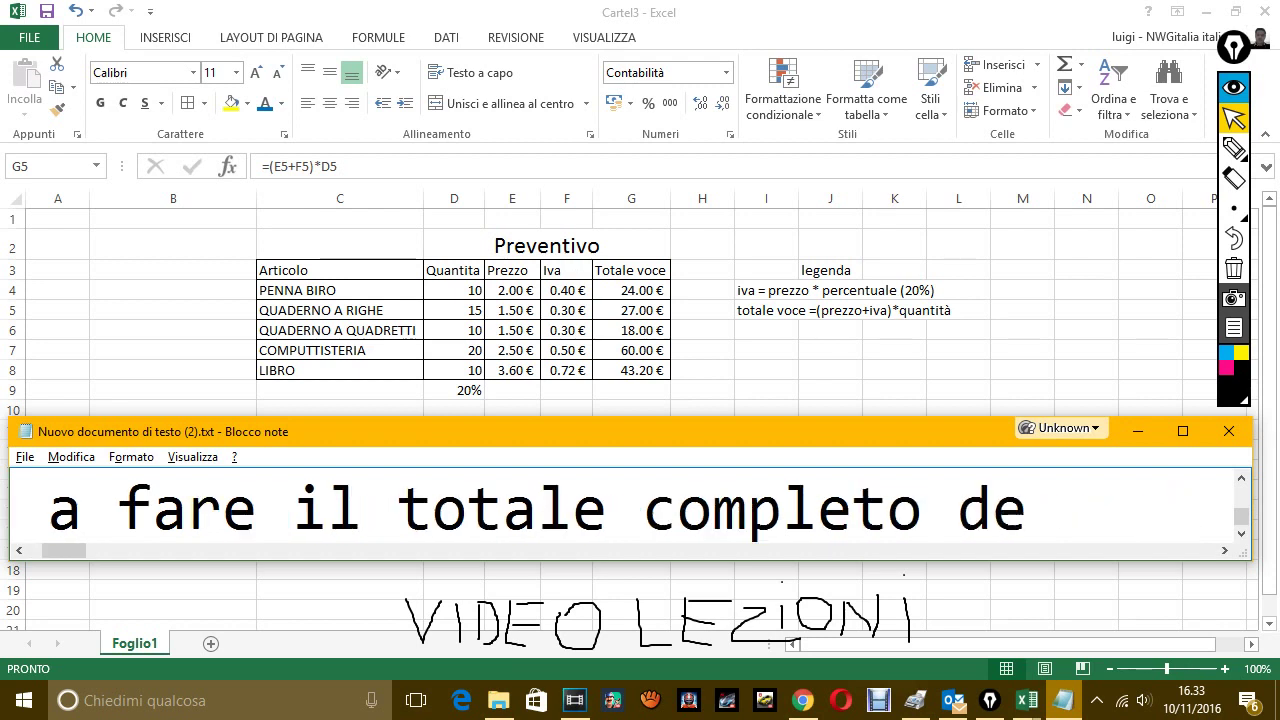
pyautogui.write('l totale vo')
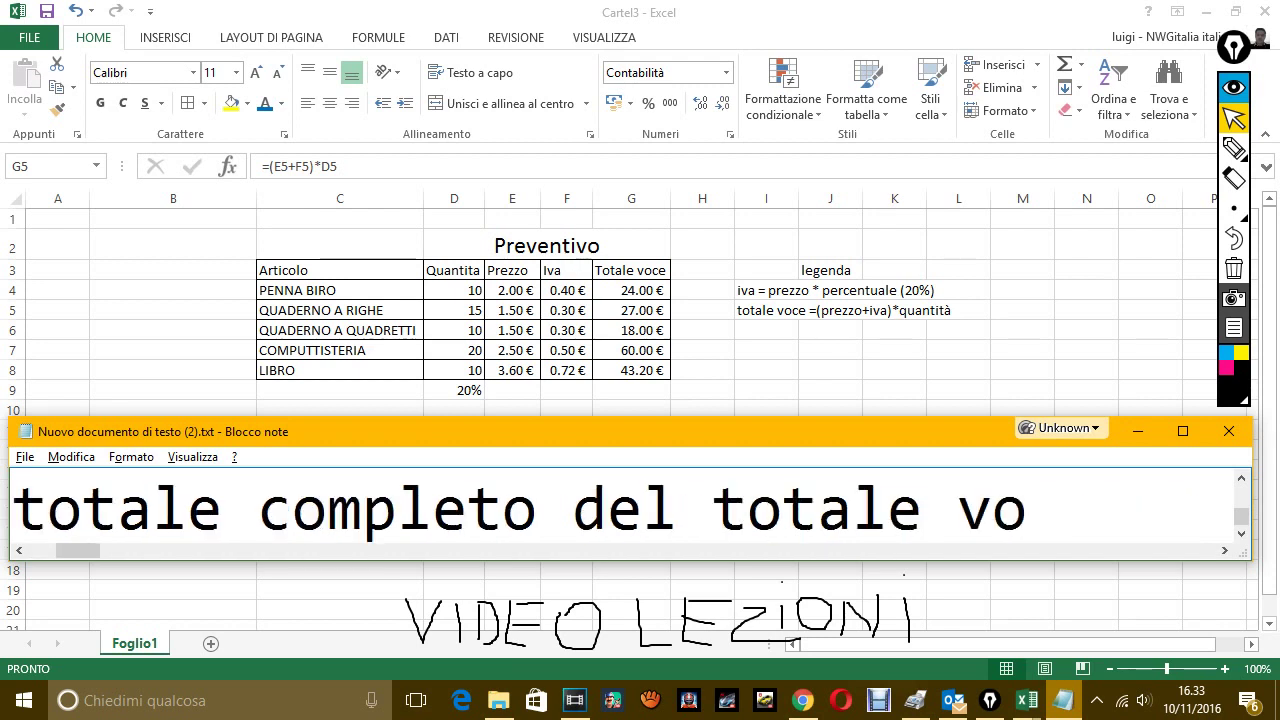
pyautogui.write('ce')
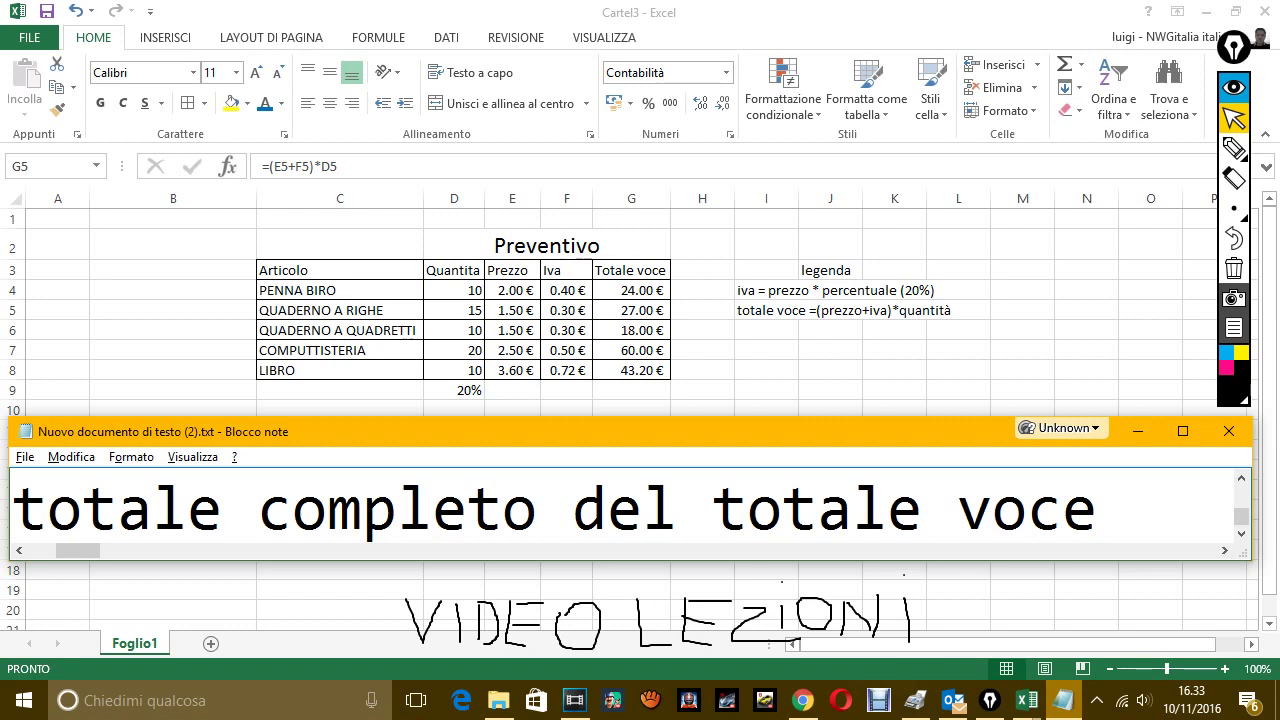
pyautogui.write(', eseguo e')
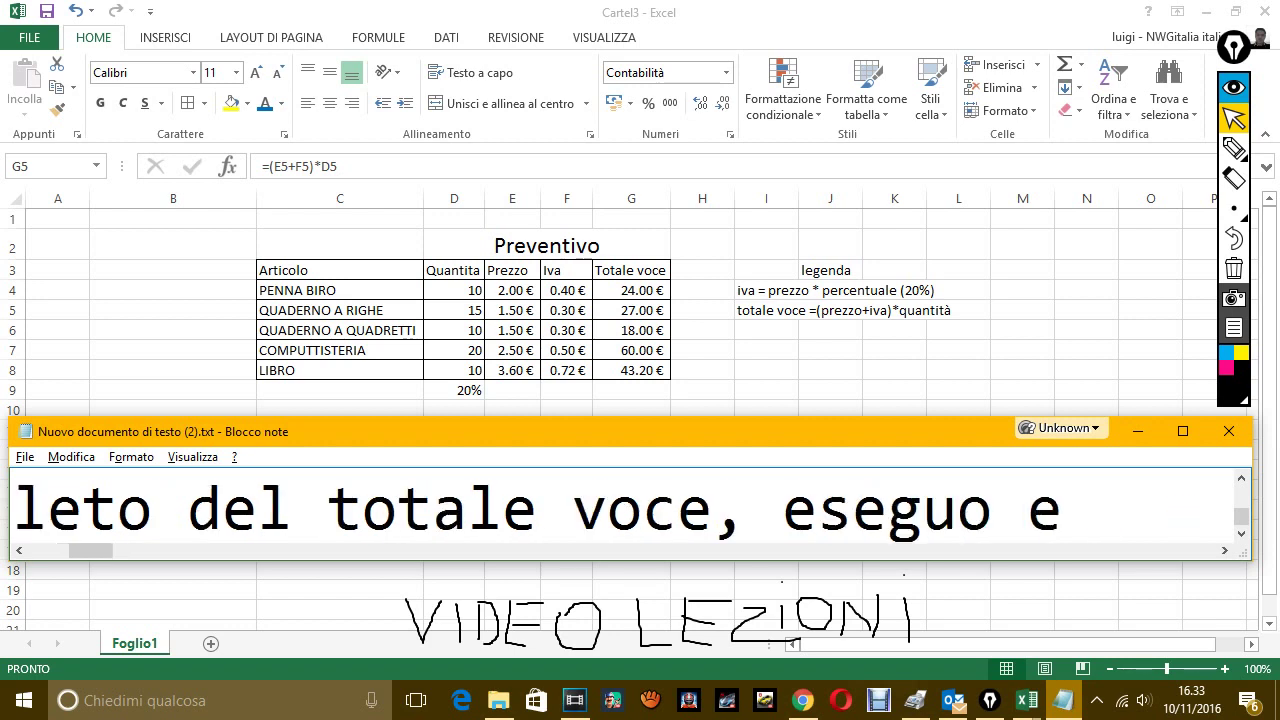
pyautogui.write(' sp')
pyautogui.press('BackSpace')
pyautogui.press('BackSpace')
pyautogui.write('poi')
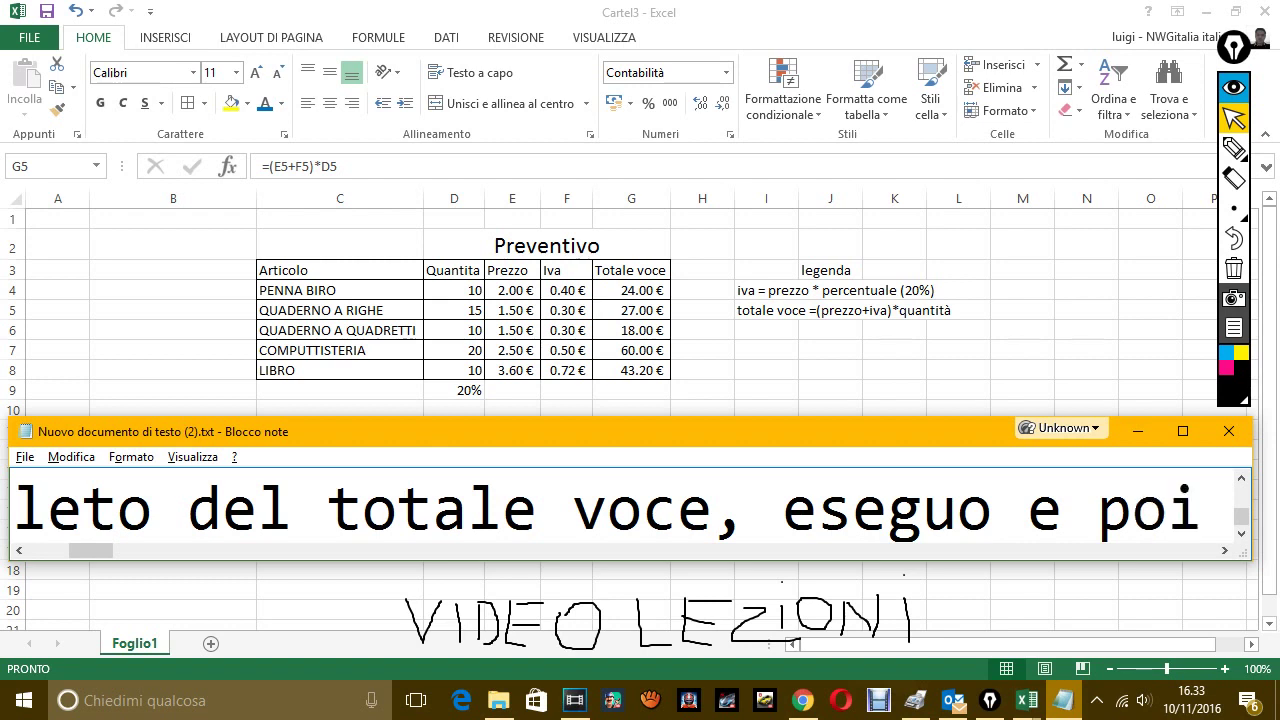
pyautogui.write(' spiego.')
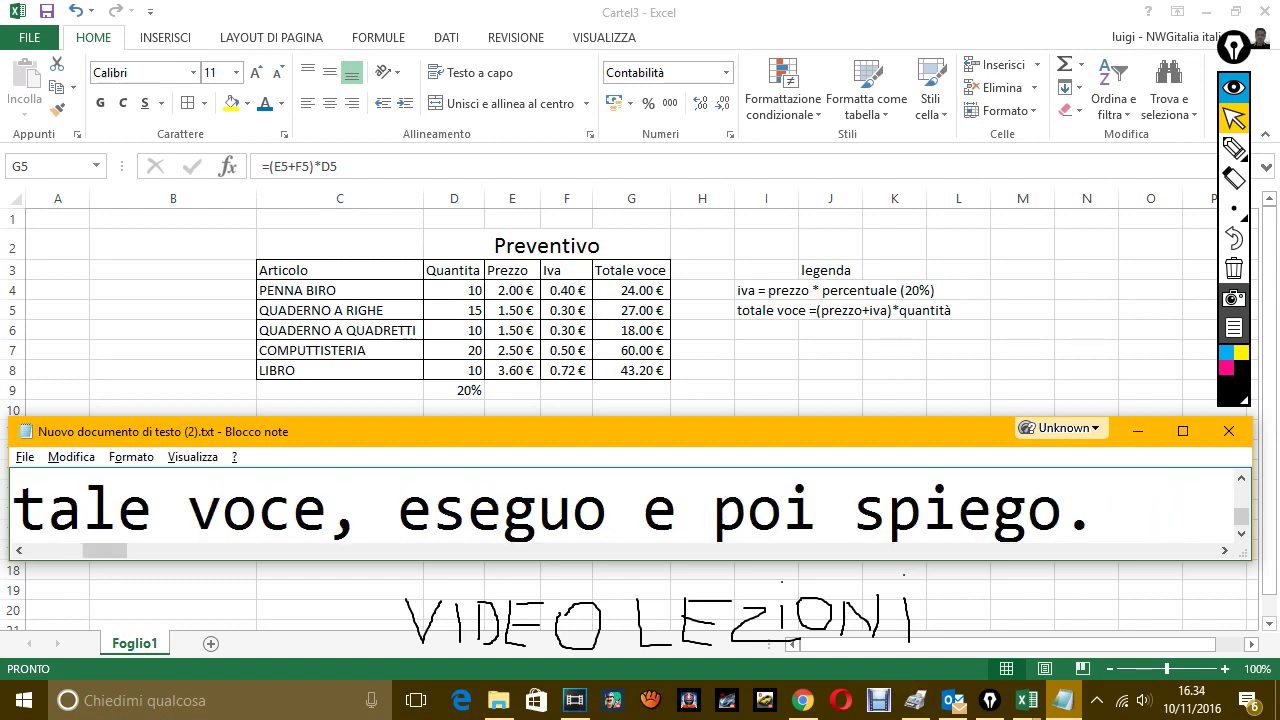
pyautogui.write(' tota')
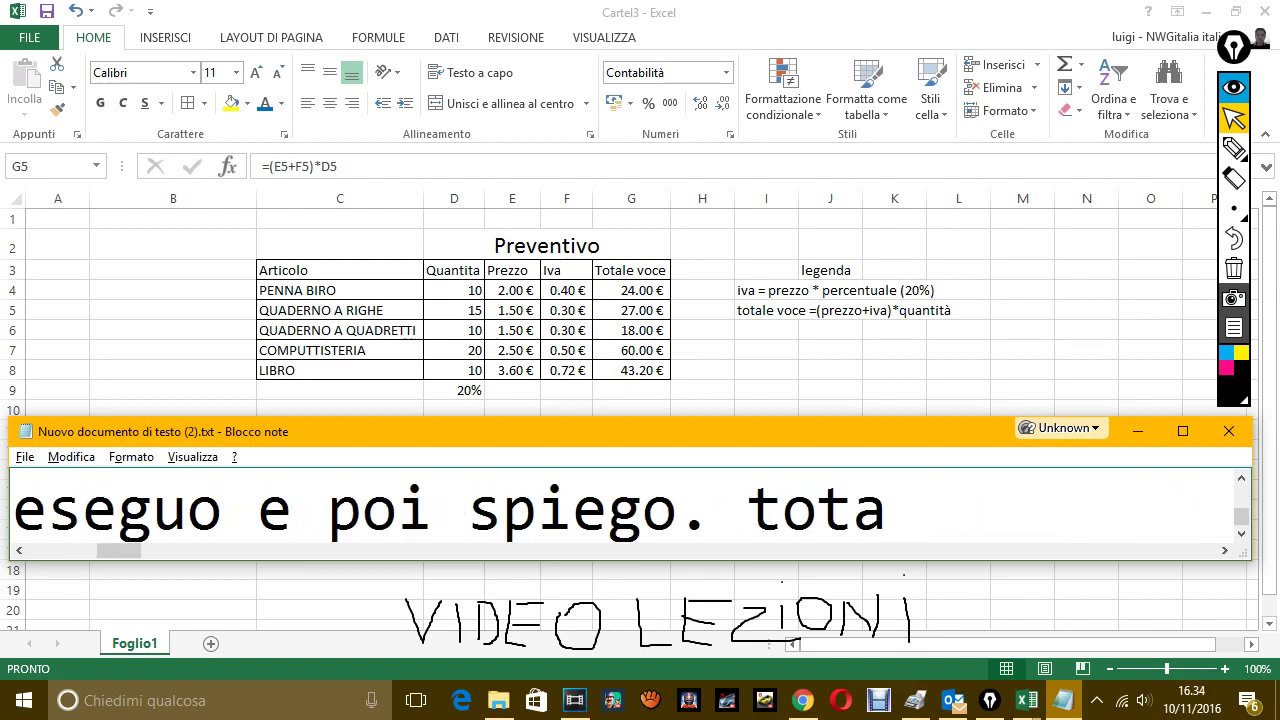
pyautogui.write('le voce e')
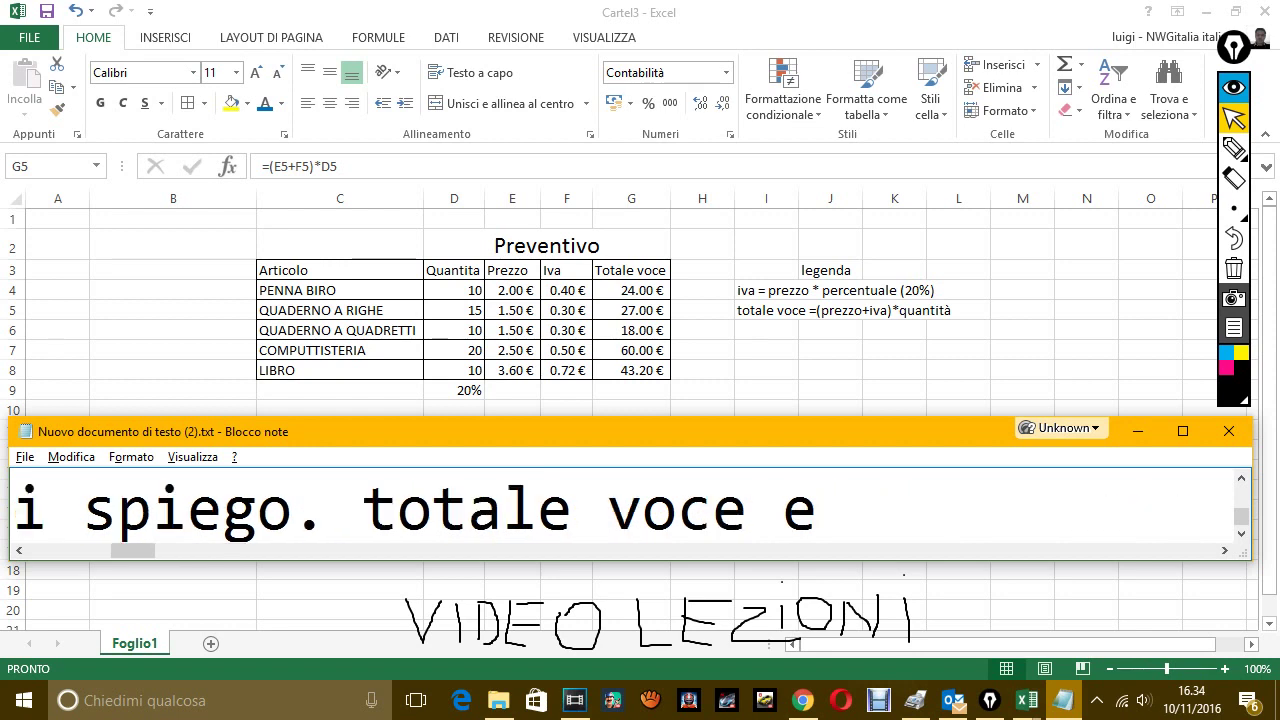
pyautogui.write(' prezzo e')
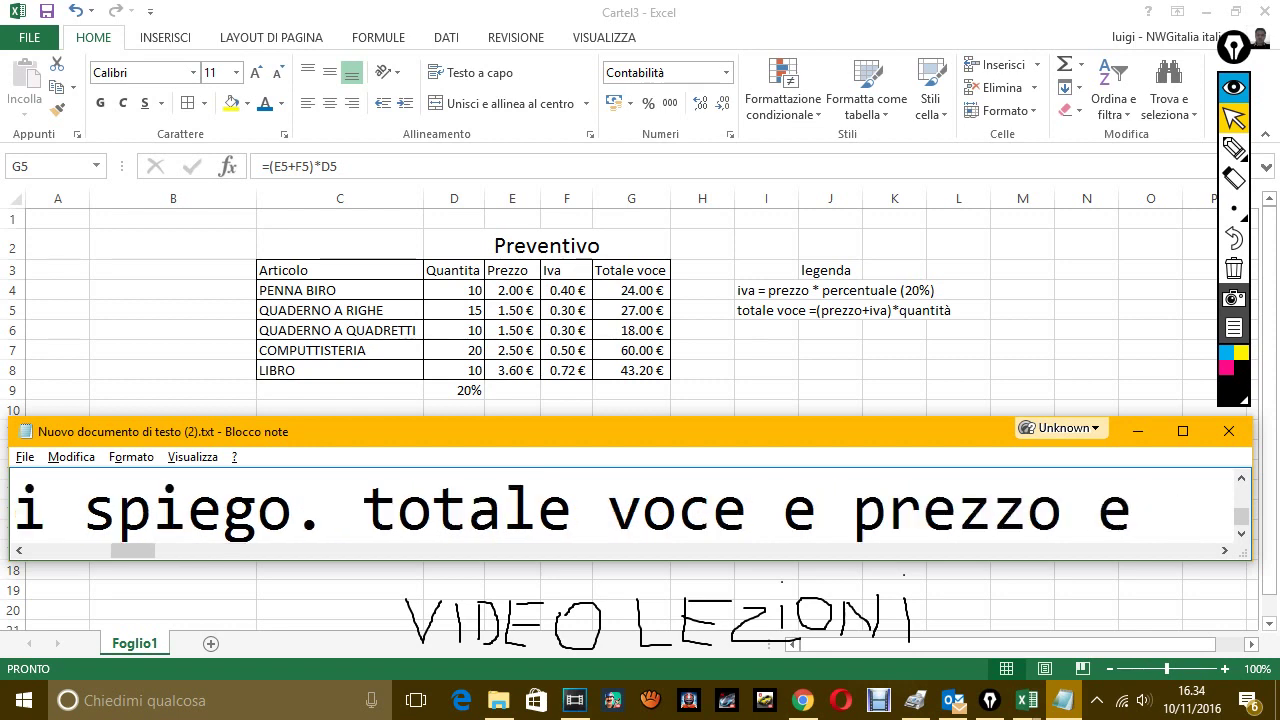
pyautogui.write(' vi')
pyautogui.press('BackSpace')
pyautogui.press('BackSpace')
pyautogui.write('iva.')
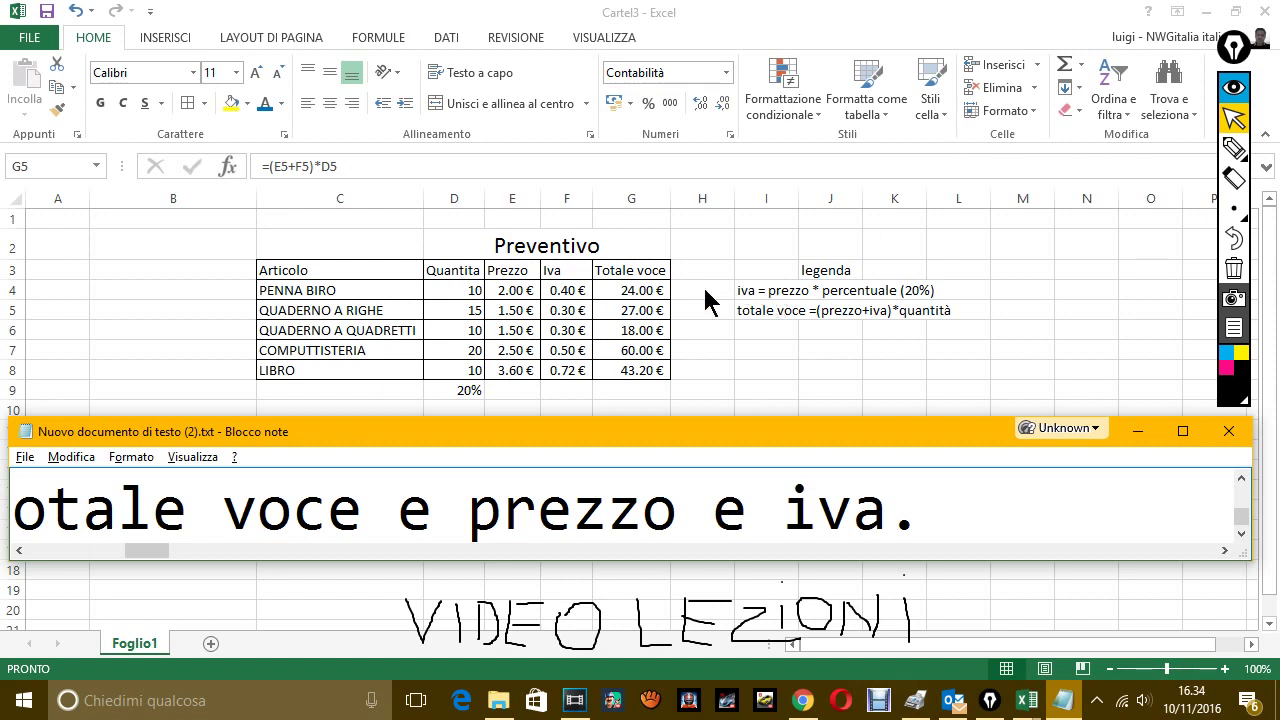
# AutoSum E9, F9 and G9 (11.10 €, 2.22 €, 172.20 €) and widen column E.
pyautogui.click(518, 377)
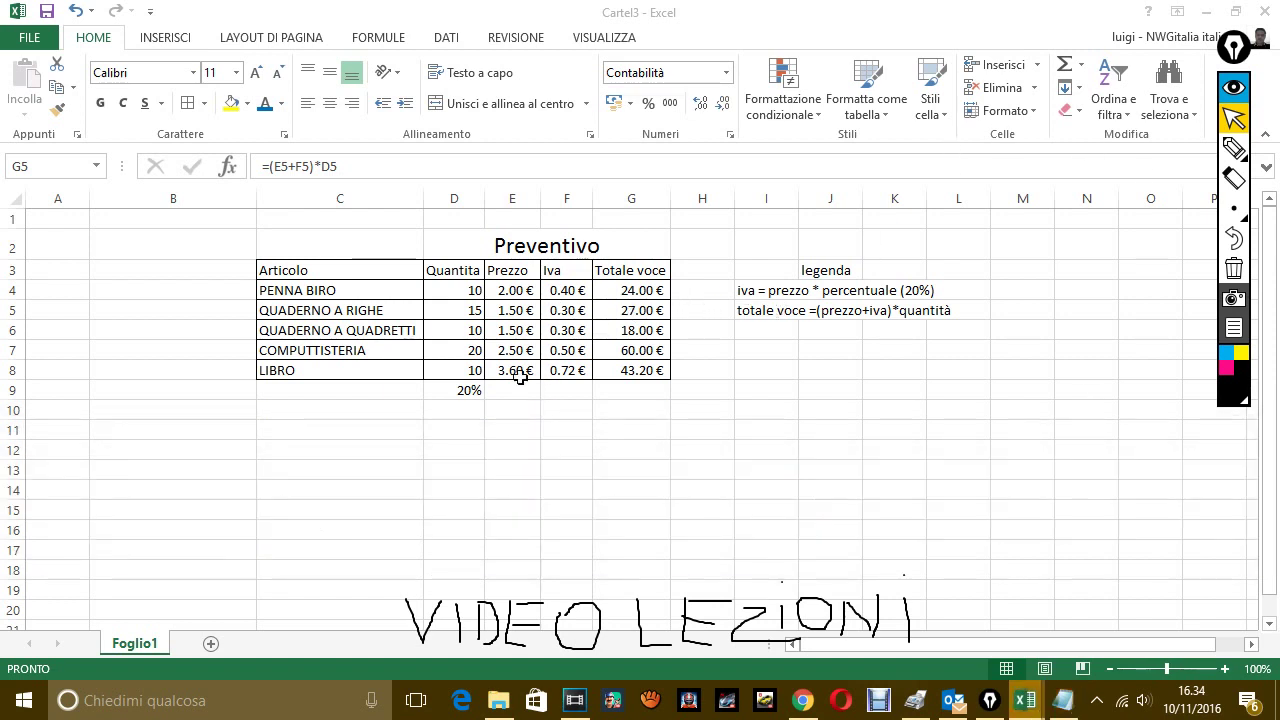
pyautogui.click(517, 390)
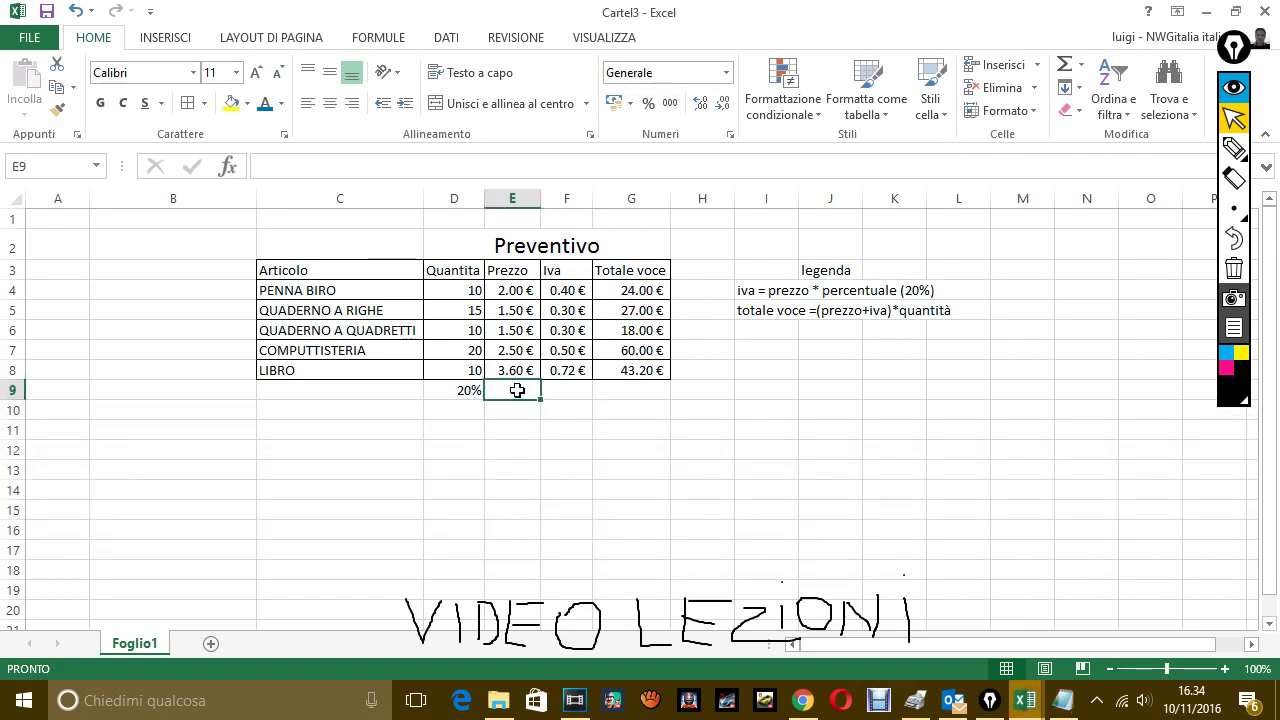
pyautogui.click(1066, 65)
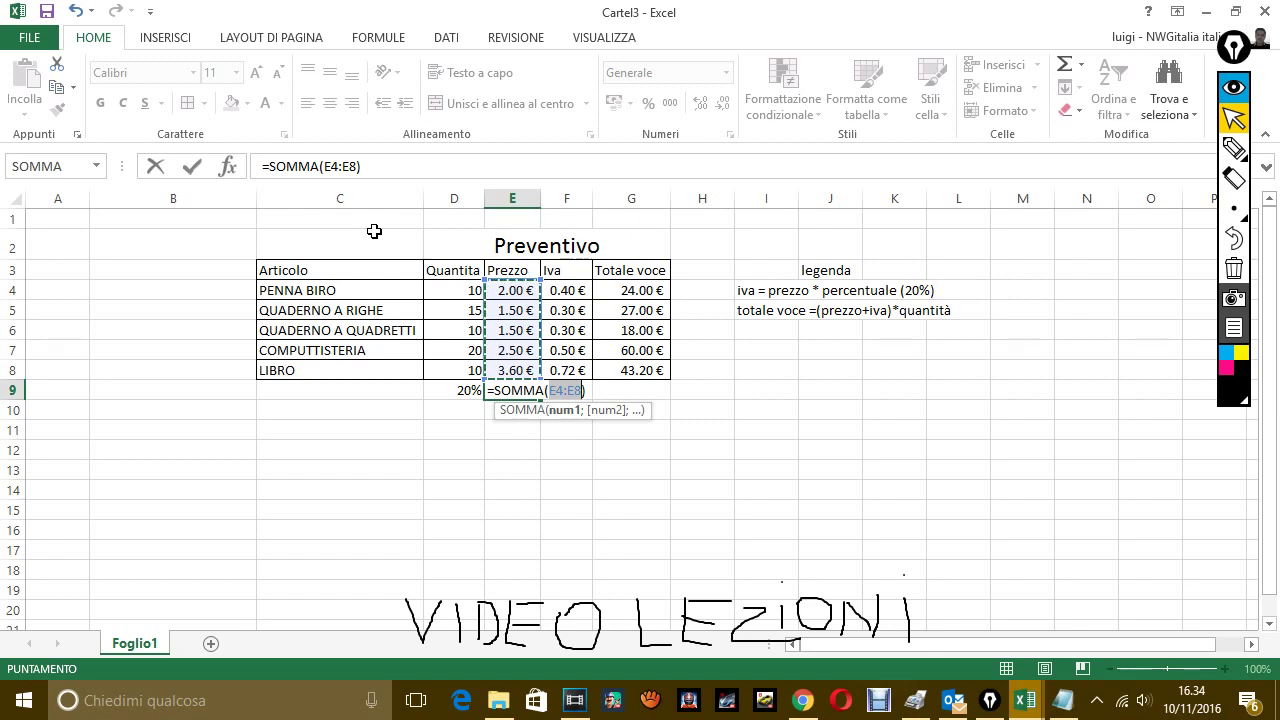
pyautogui.press('Return')
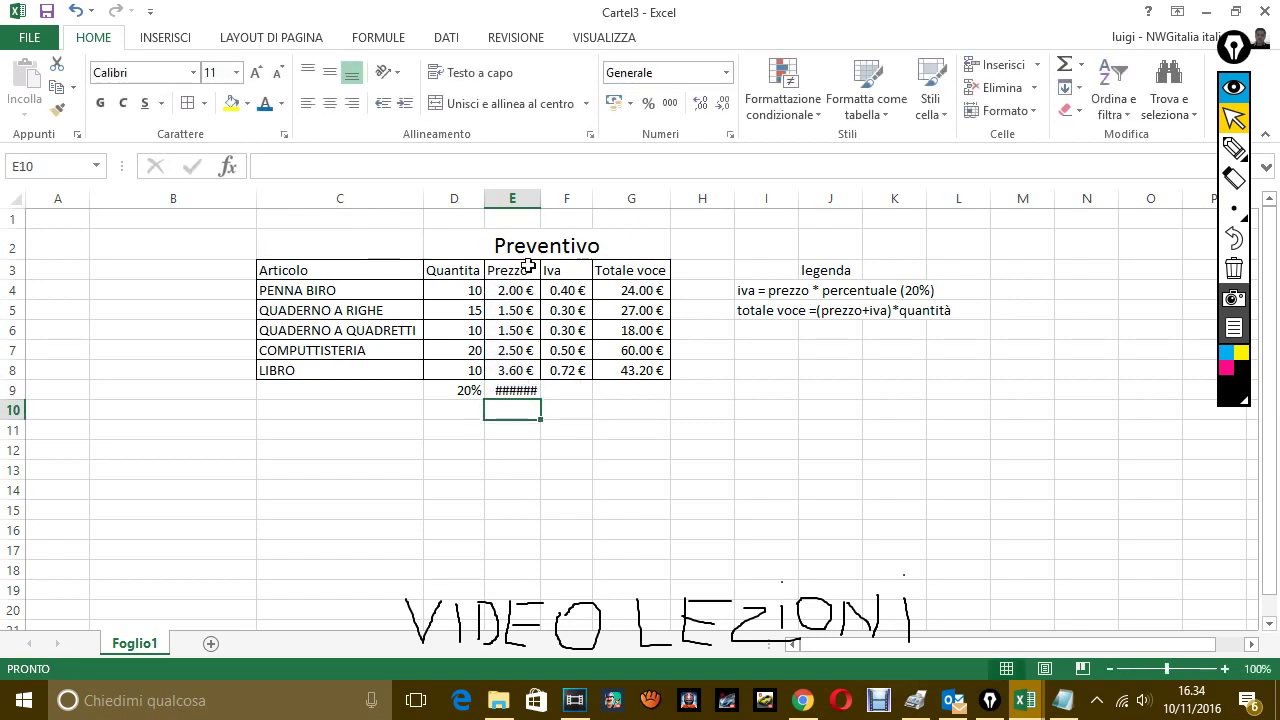
pyautogui.click(559, 389)
pyautogui.click(1066, 66)
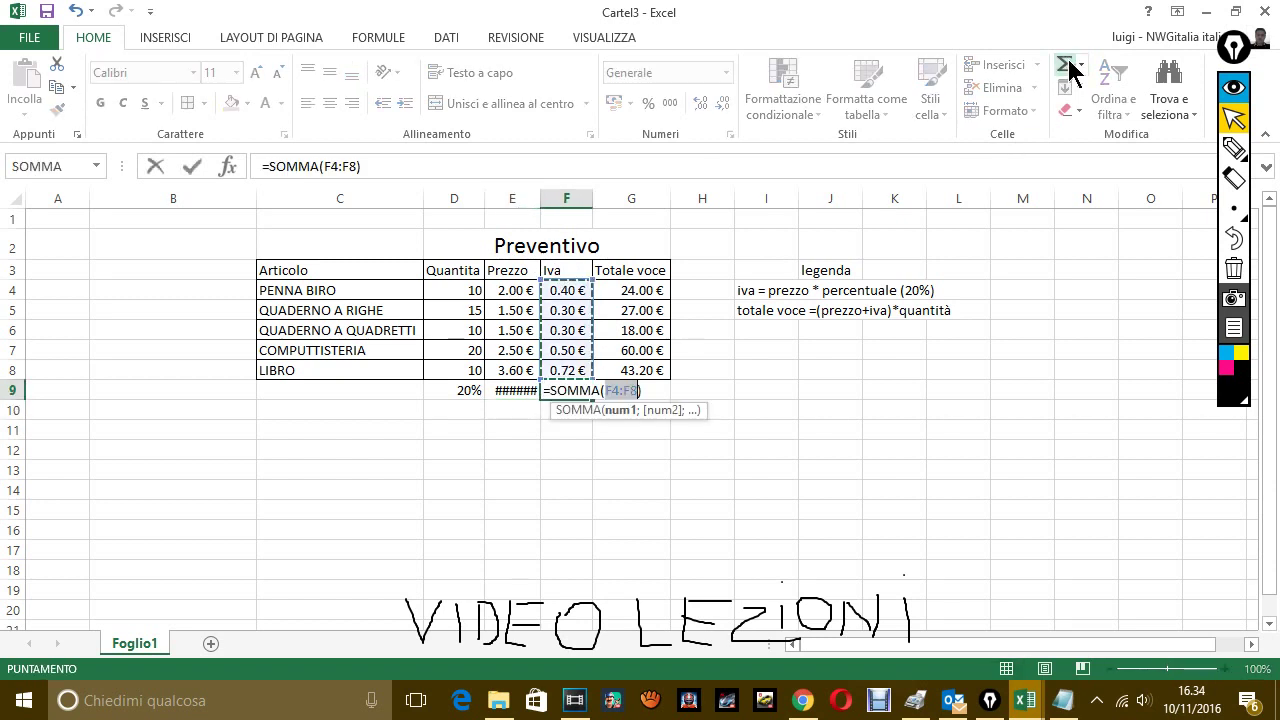
pyautogui.press('Return')
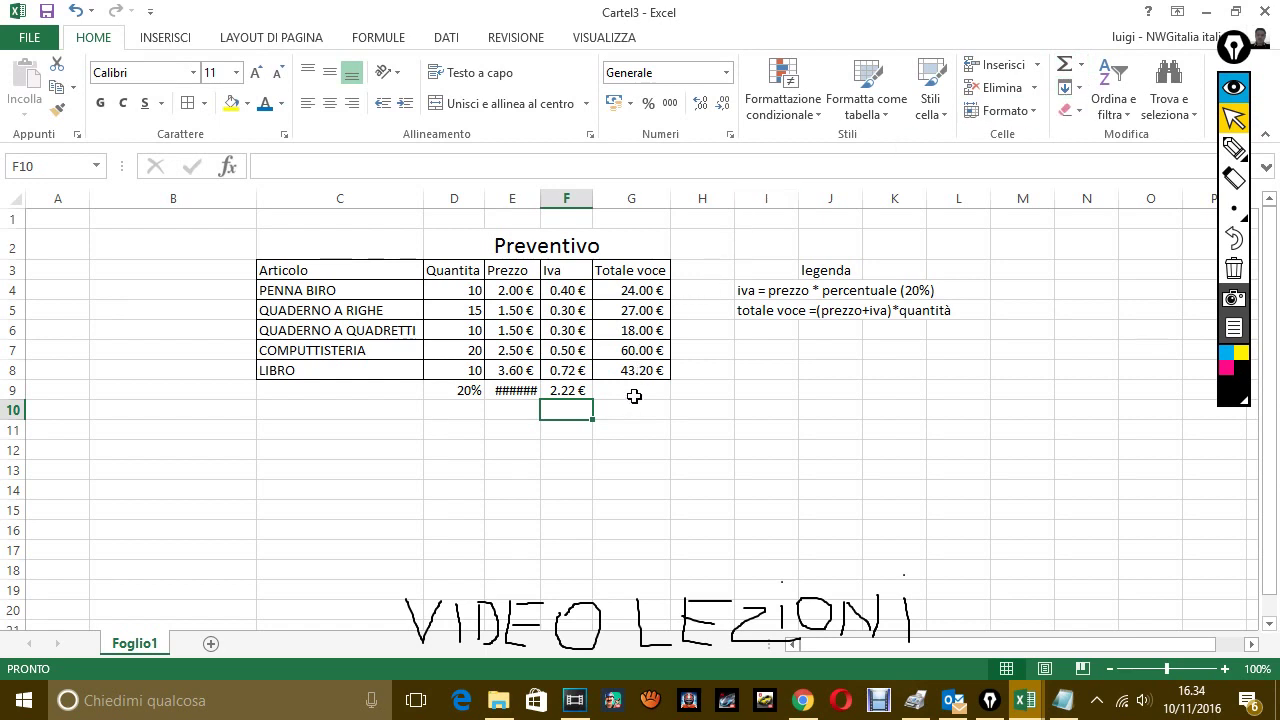
pyautogui.click(633, 393)
pyautogui.click(1066, 66)
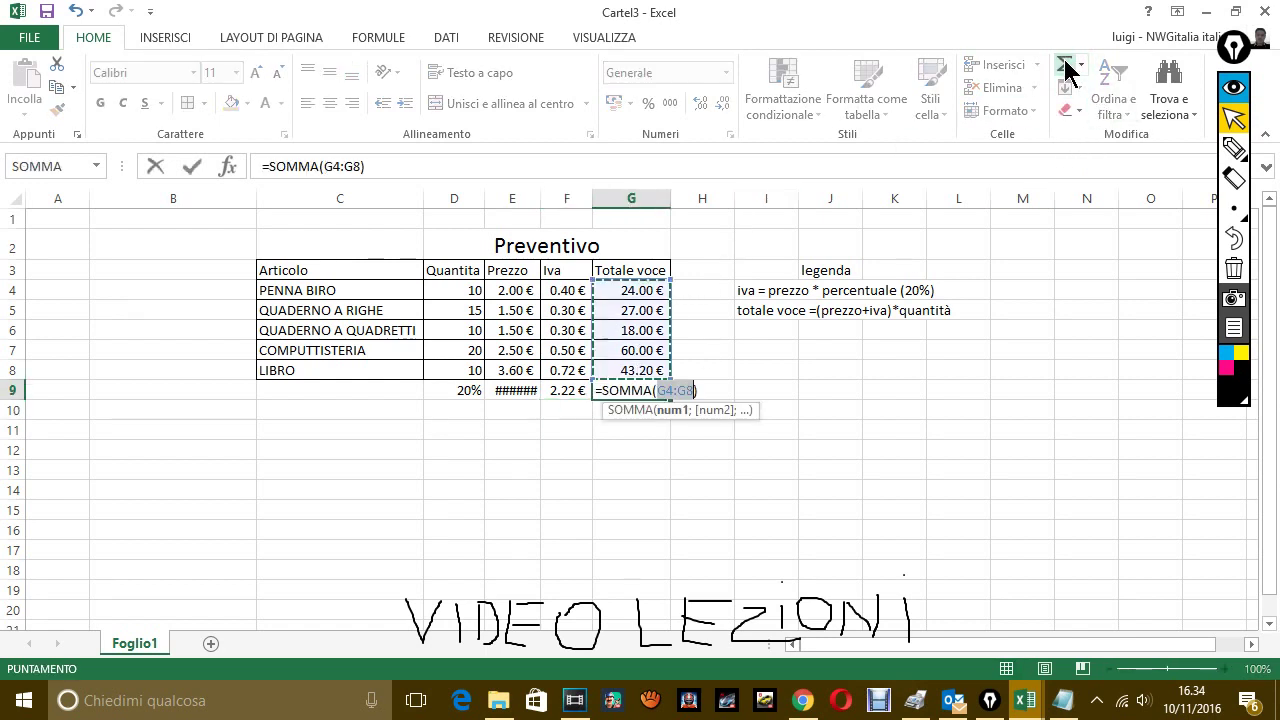
pyautogui.press('Return')
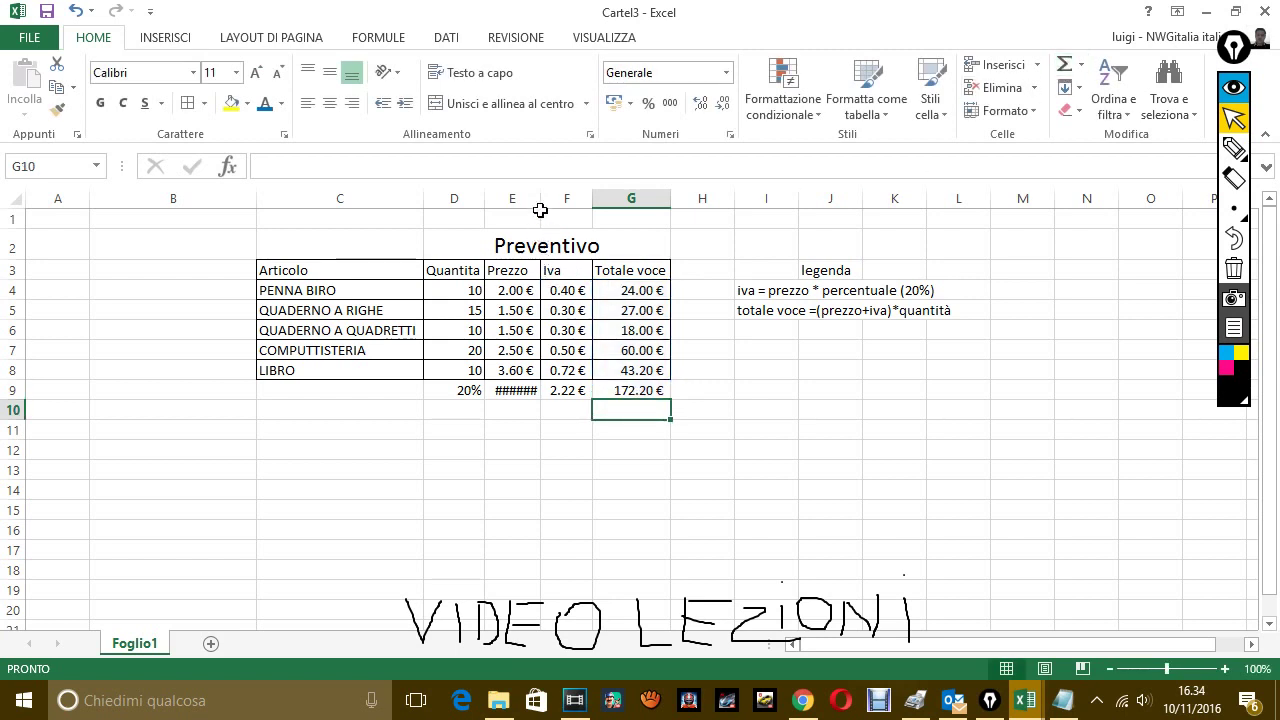
pyautogui.moveTo(540, 200); pyautogui.dragTo(549, 200)
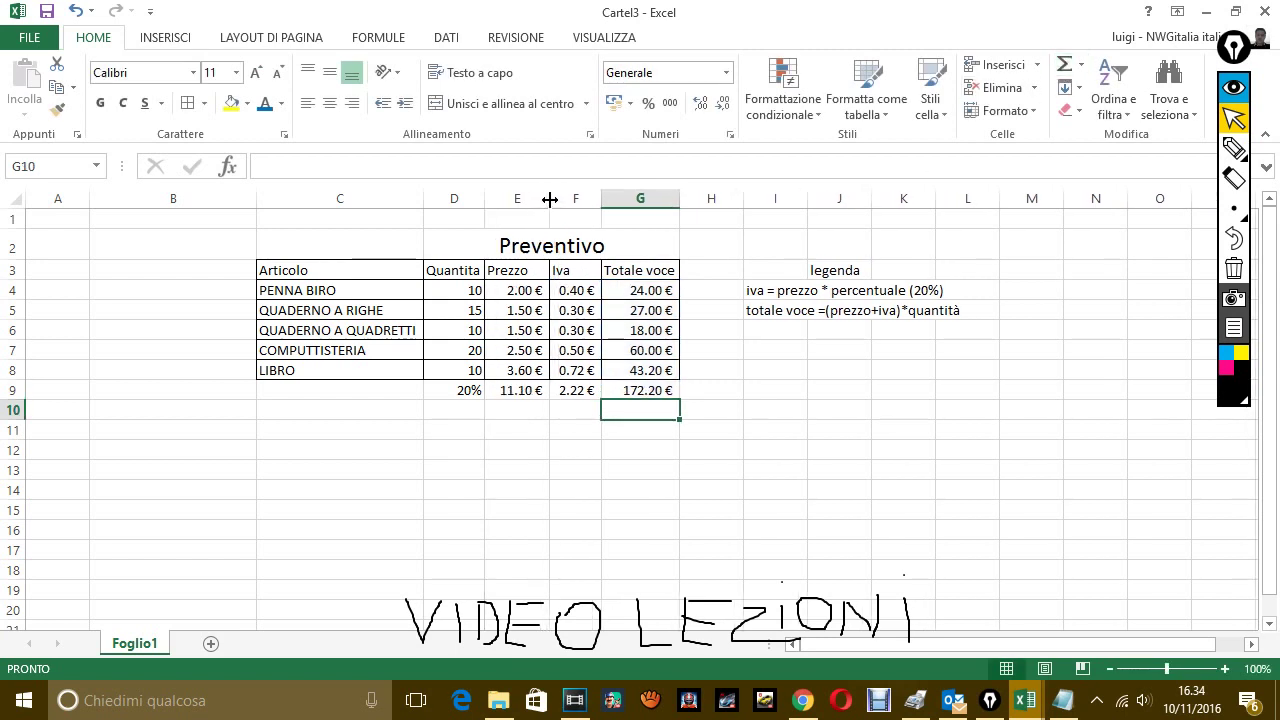
# Type 'come hai visto ho usato la funziona somma. per far questo ci si mette nella casella che ti indico adesso'.
pyautogui.click(1065, 700)
pyautogui.write('co')
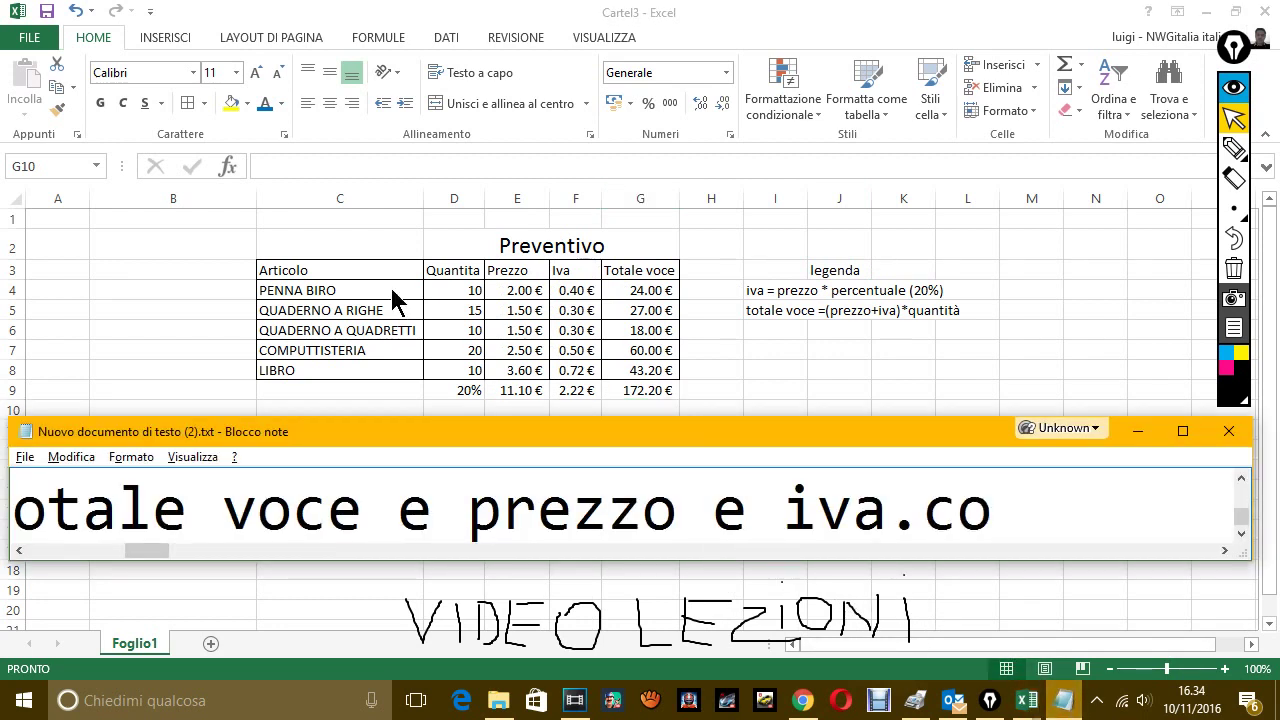
pyautogui.write('em')
pyautogui.press('BackSpace')
pyautogui.press('BackSpace')
pyautogui.write('me')
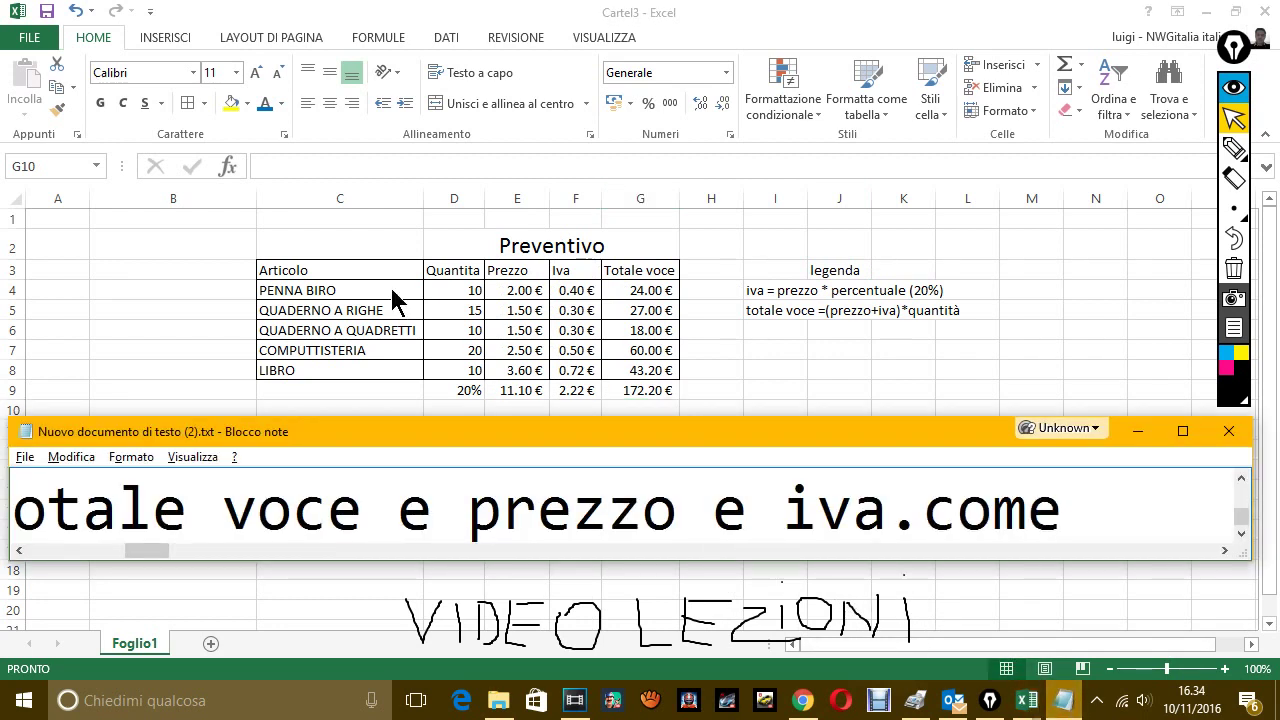
pyautogui.write(' hai visto')
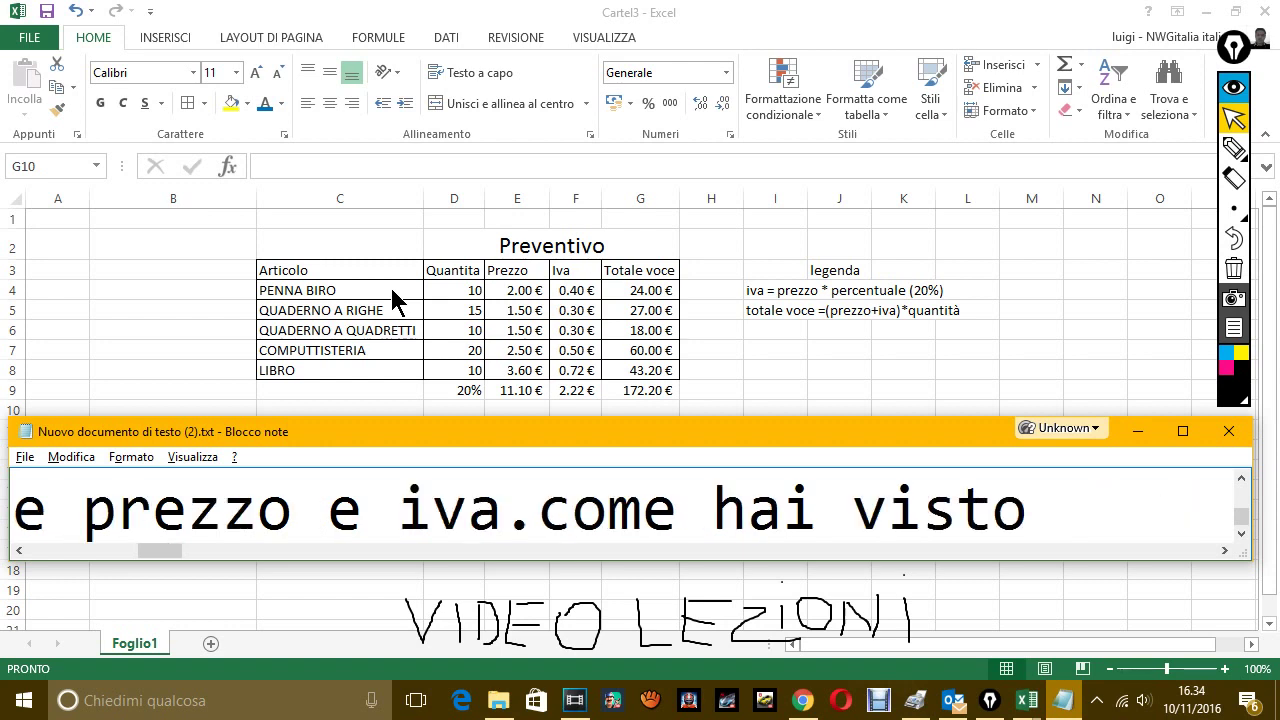
pyautogui.write(' ho usato')
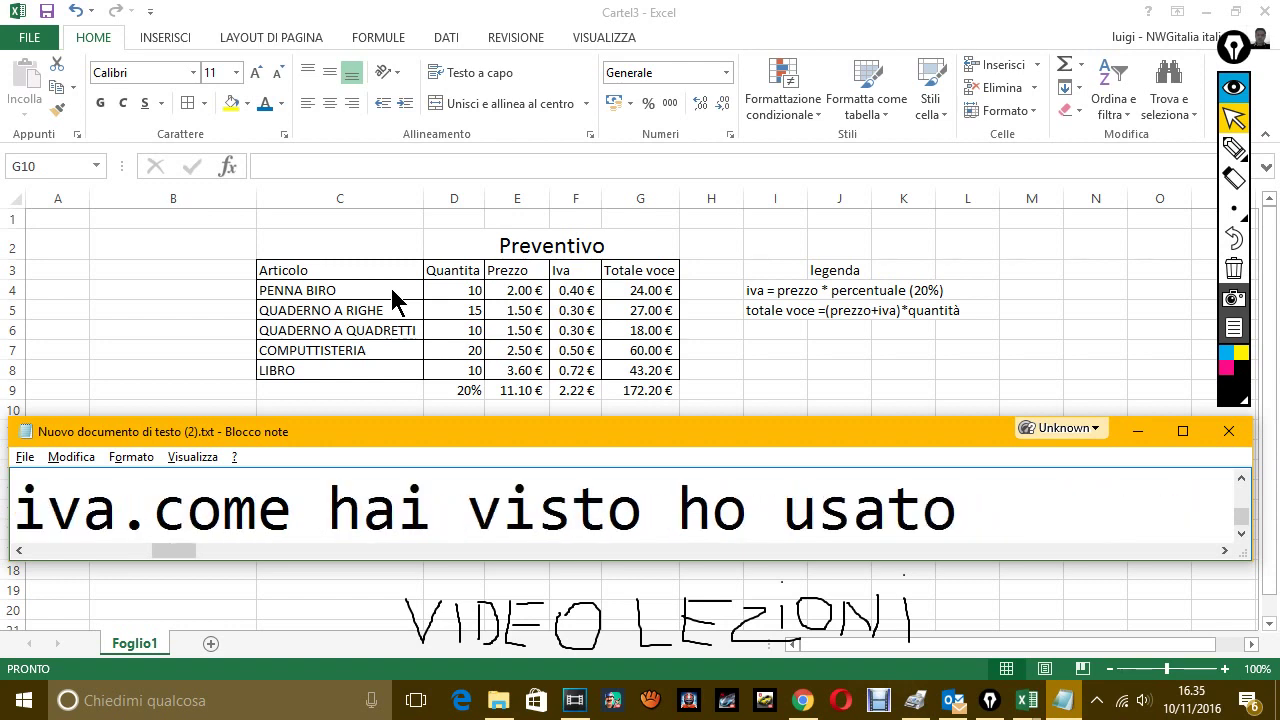
pyautogui.write(' la funziona s')
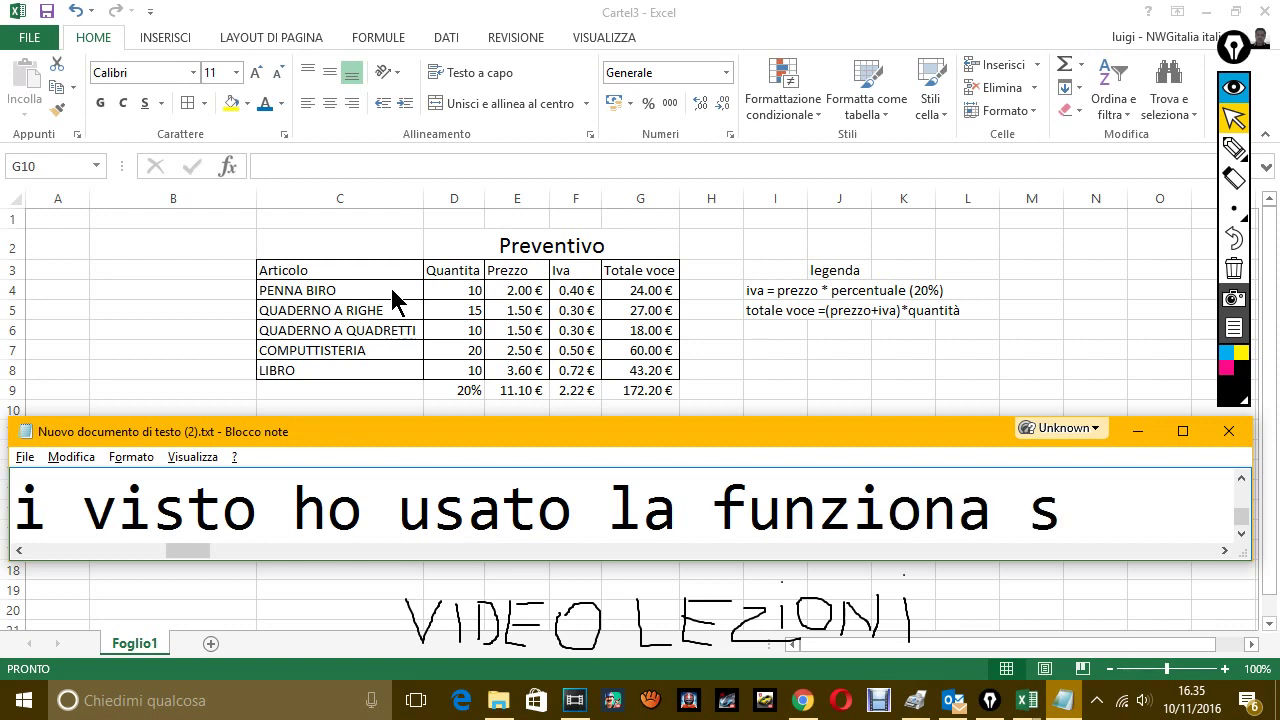
pyautogui.write('omma.')
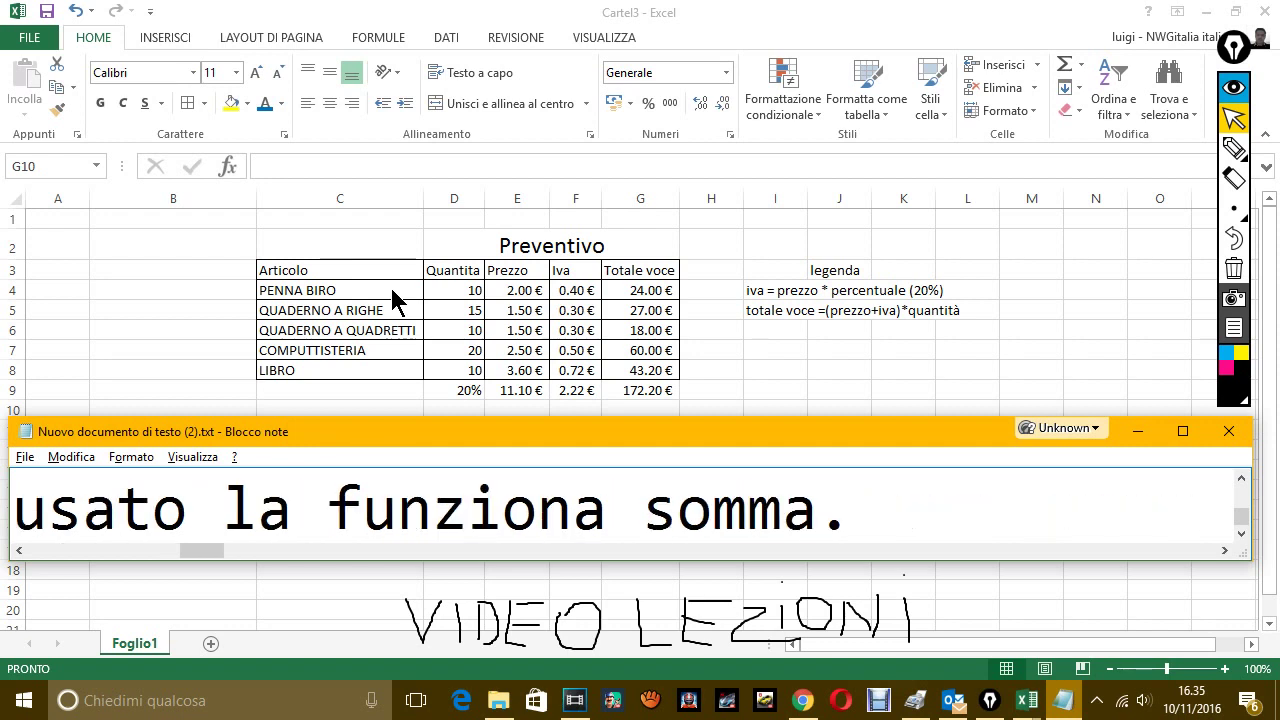
pyautogui.write(' per fa')
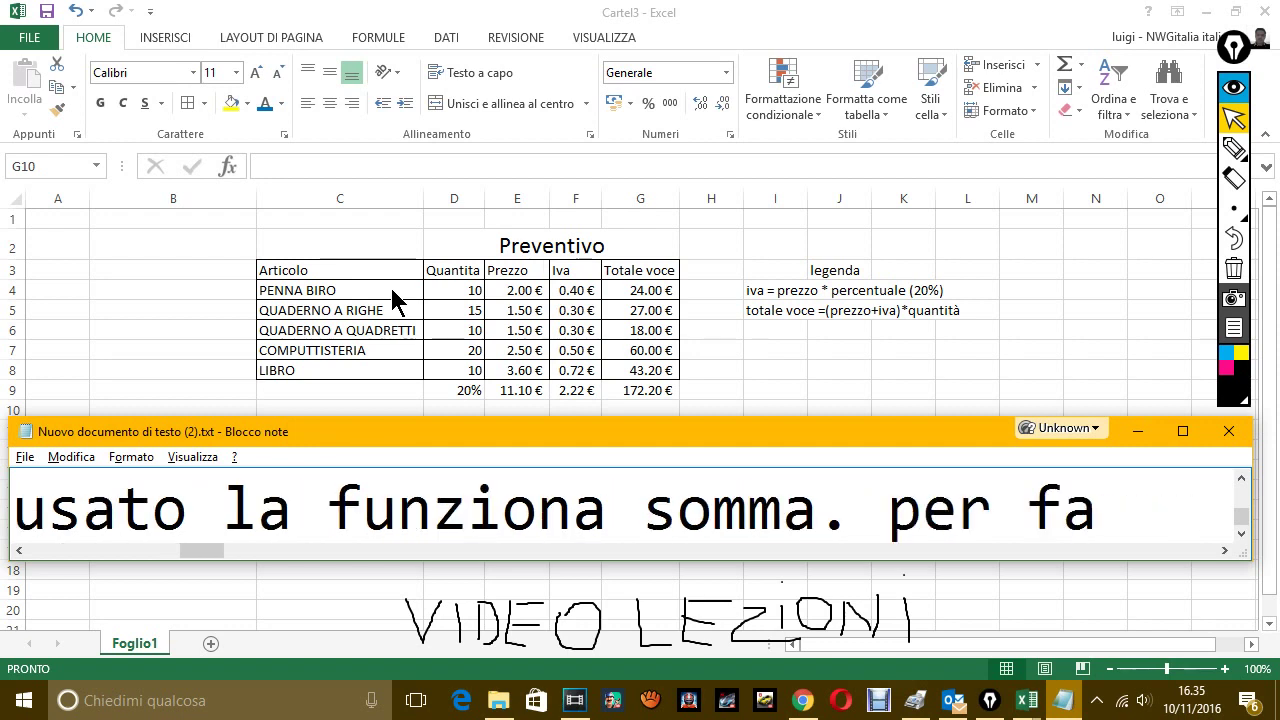
pyautogui.write('r questo')
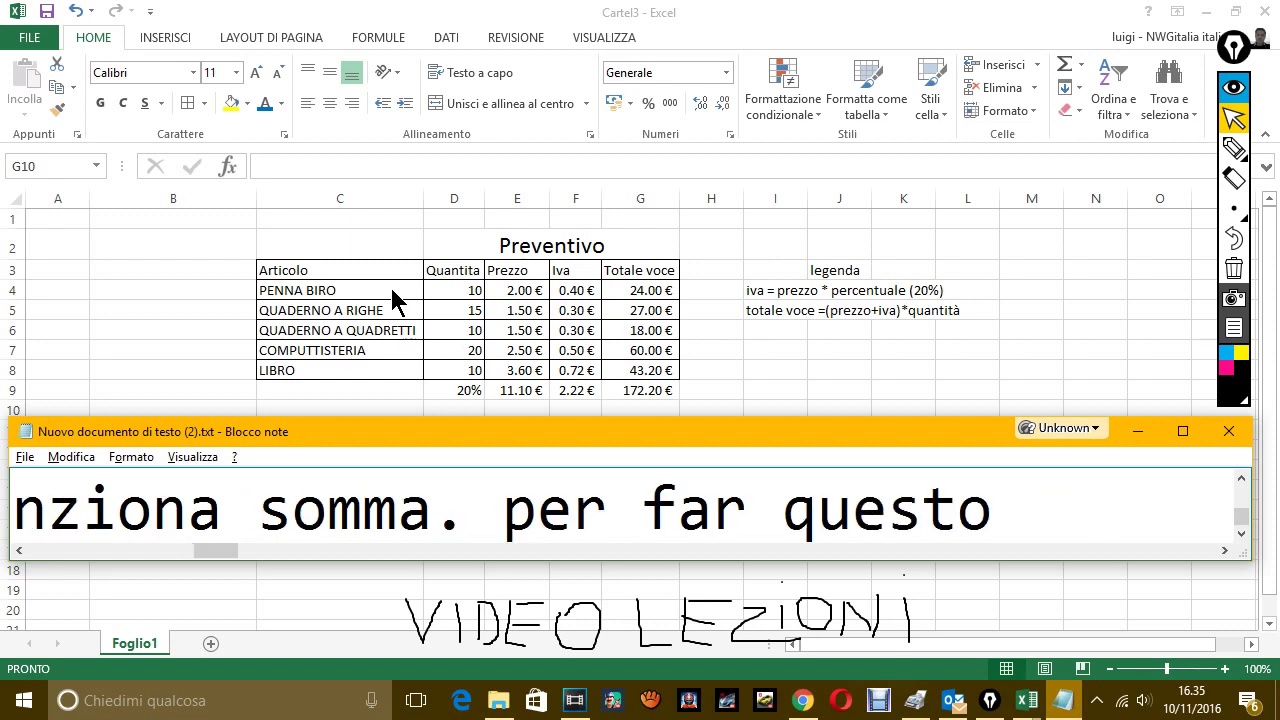
pyautogui.write(' si')
pyautogui.press('BackSpace')
pyautogui.press('BackSpace')
pyautogui.write('ci si met')
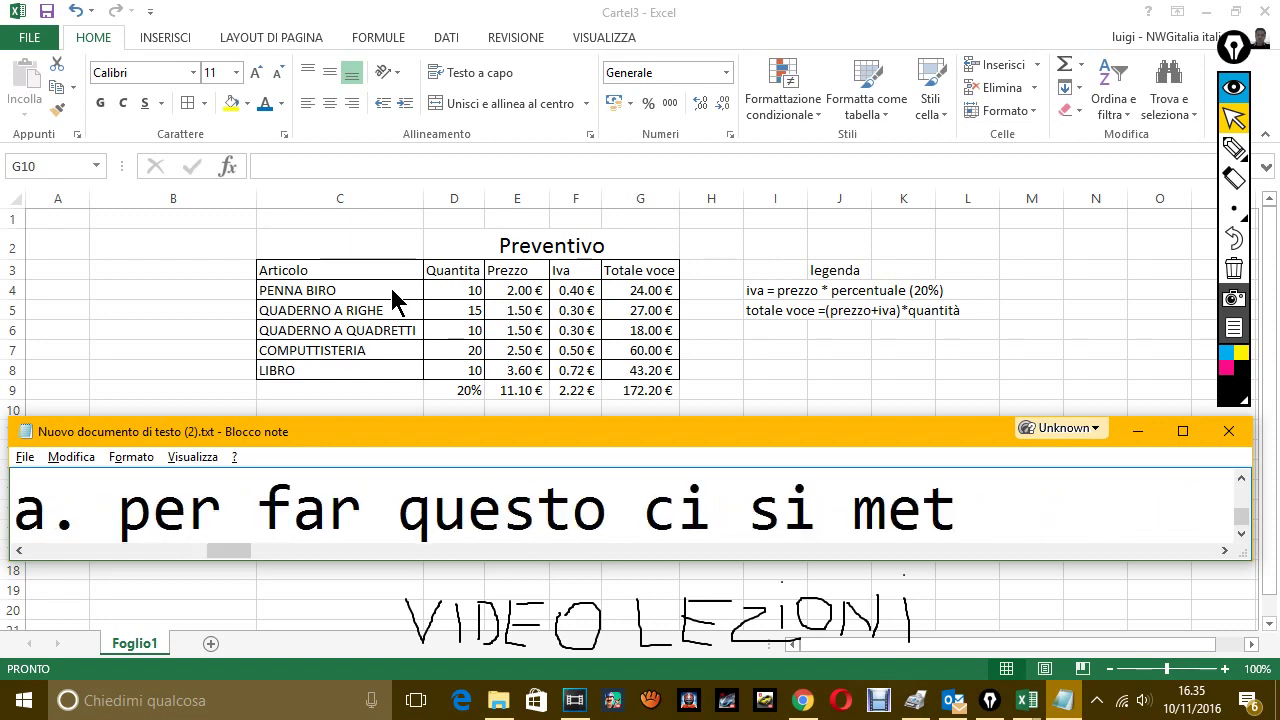
pyautogui.write('te nella ca')
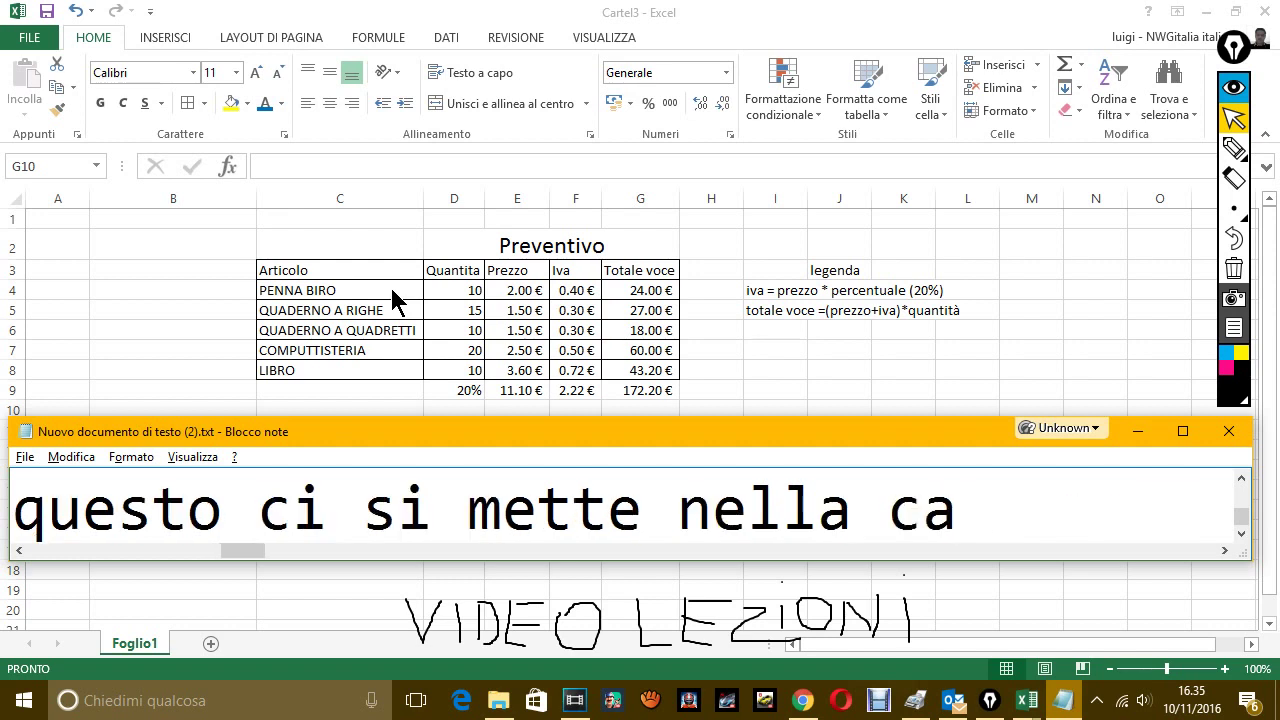
pyautogui.write('sella')
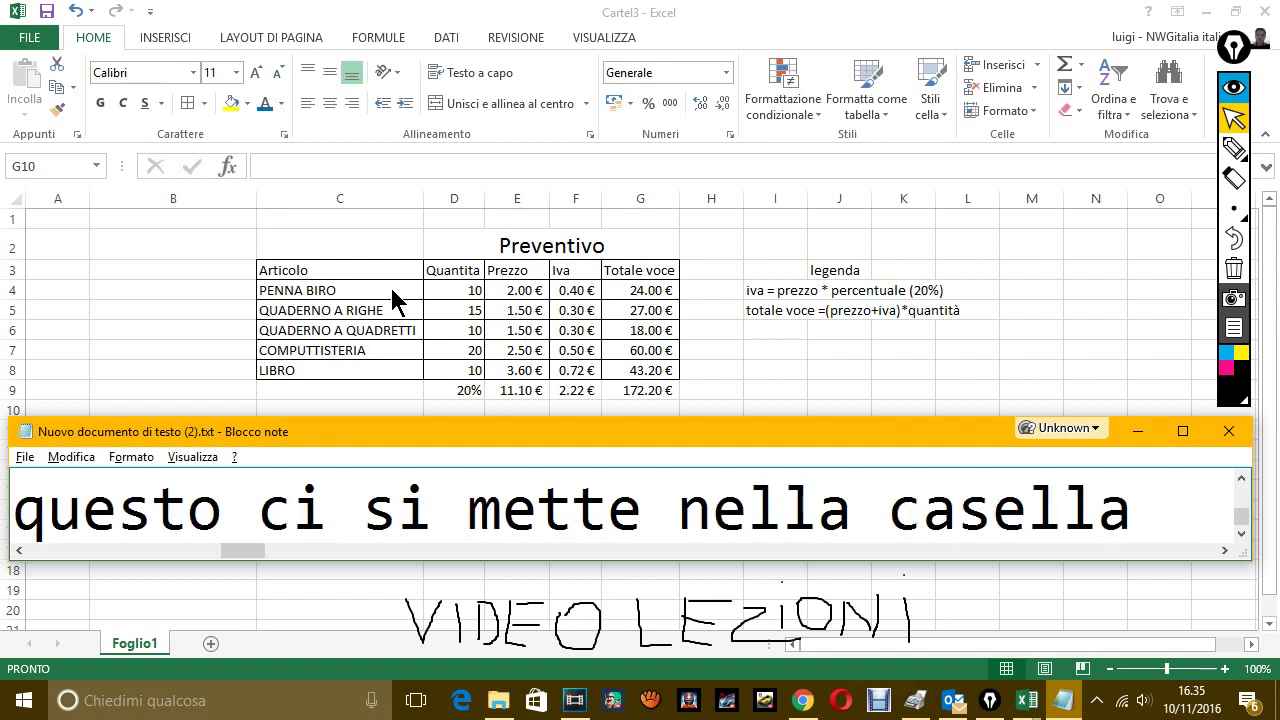
pyautogui.write(' che tindi')
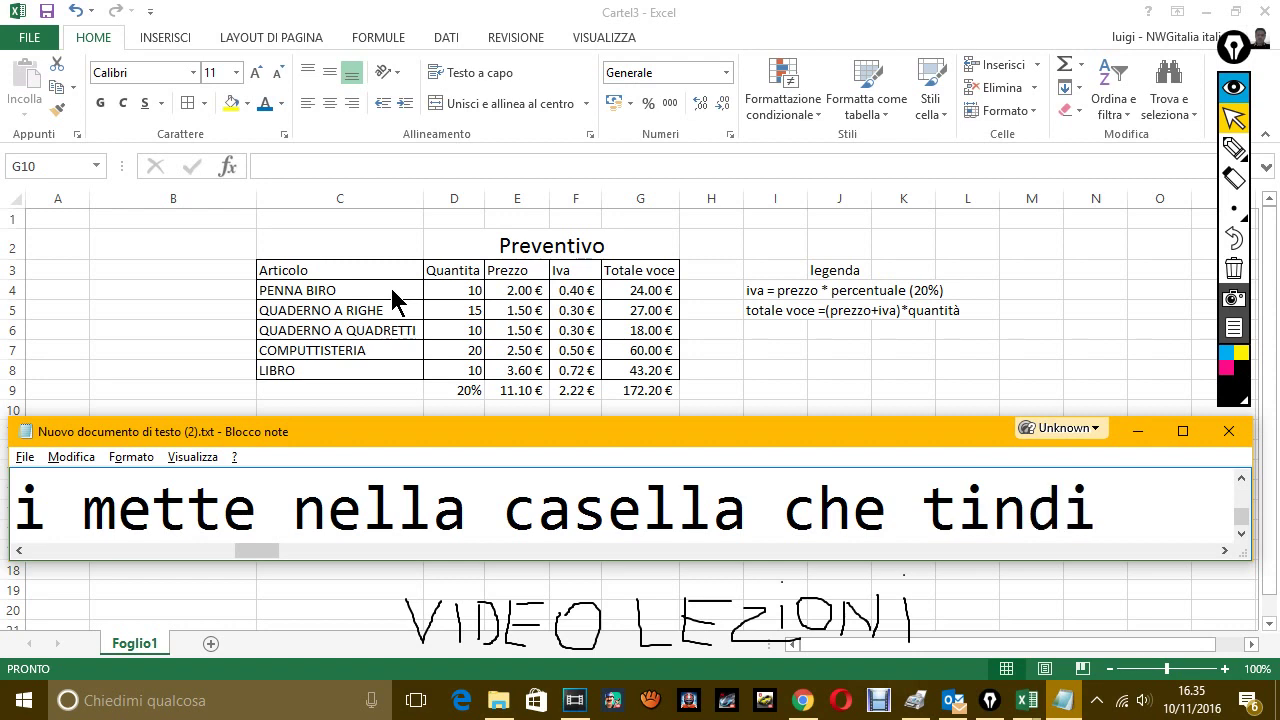
pyautogui.press('BackSpace')
pyautogui.press('BackSpace')
pyautogui.press('BackSpace')
pyautogui.write('ind')
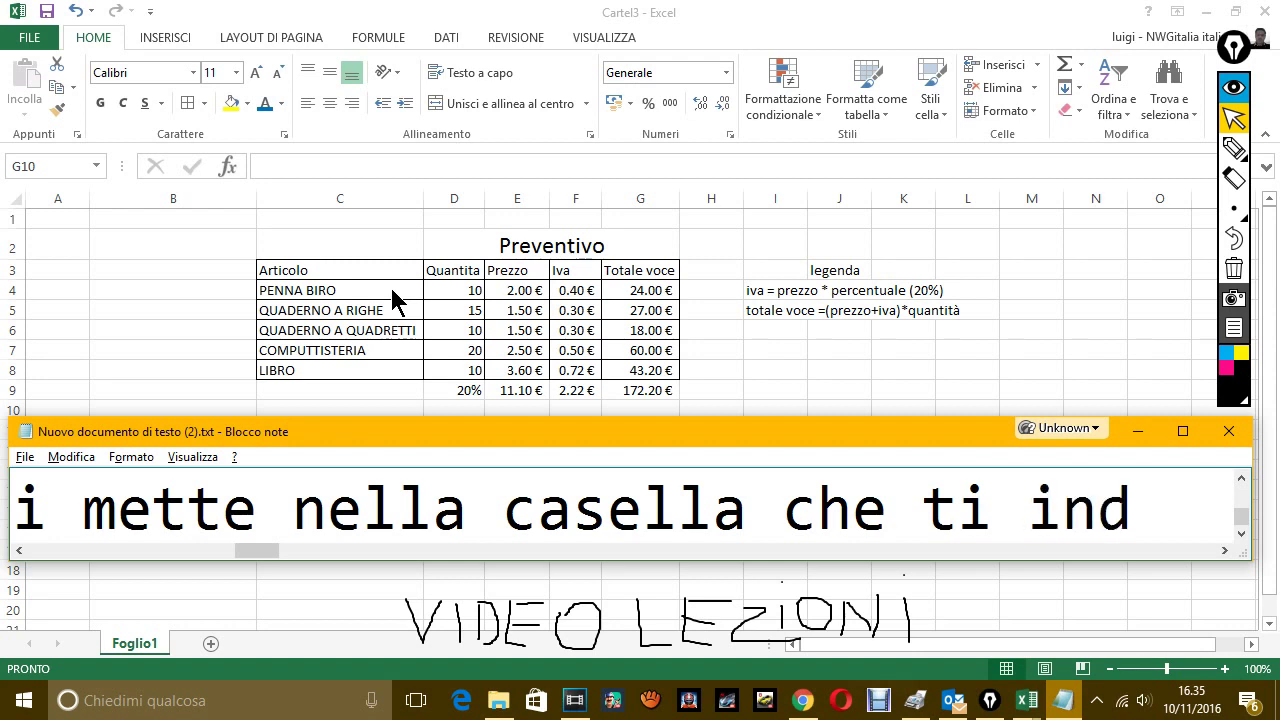
pyautogui.write('ico')
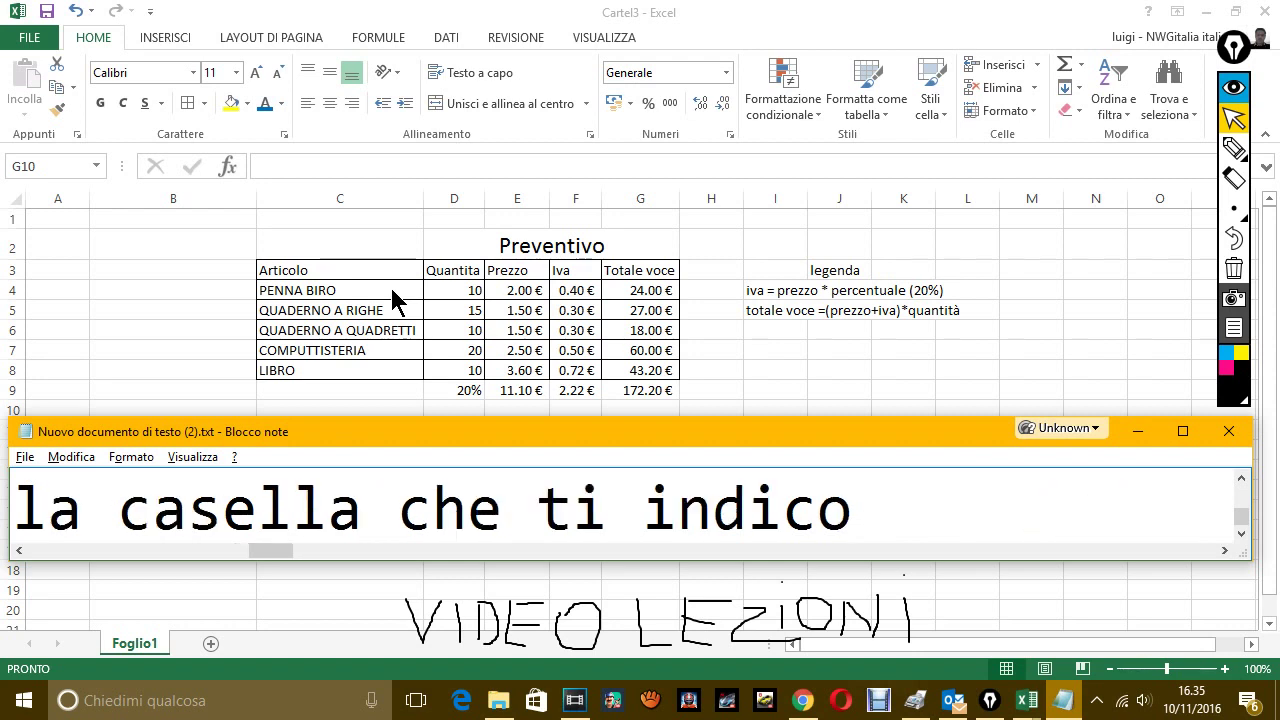
pyautogui.write(' adesso')
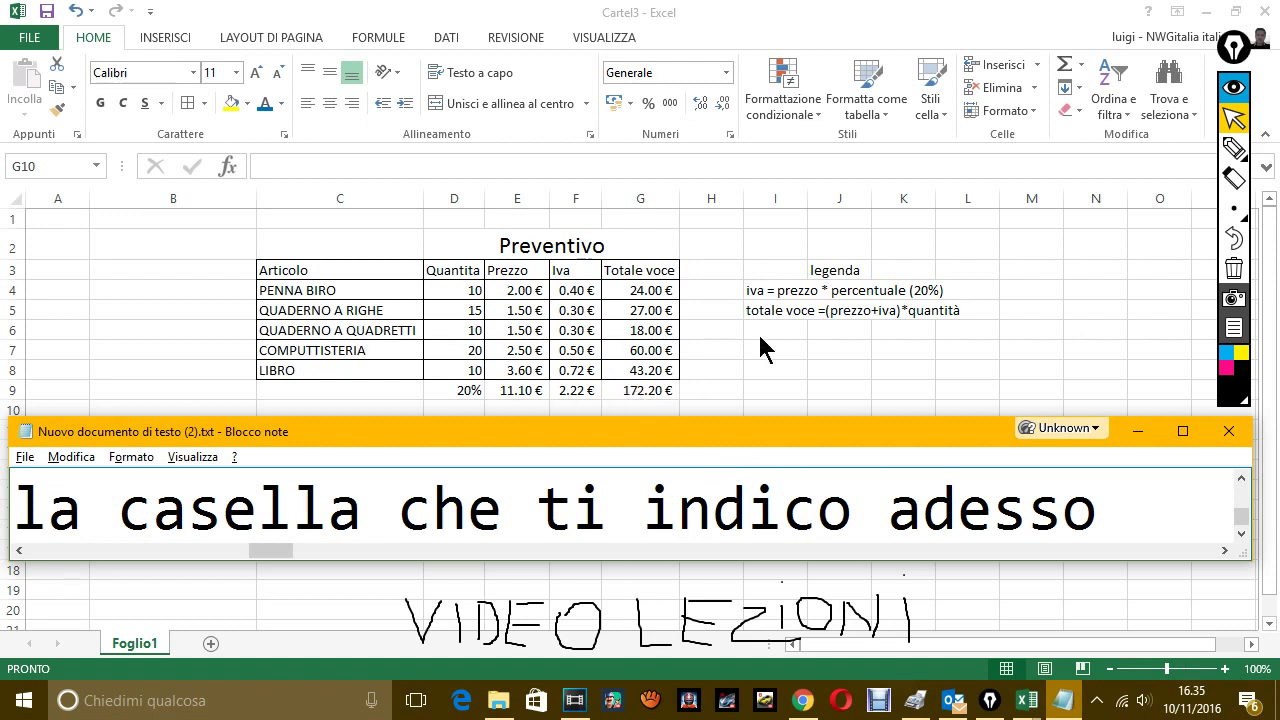
# Continue the Notepad note with '…controlli che sia selezionato tutte le celle superiori e poi premi invio, ti rifaccio vedere'.
pyautogui.write('e pre')
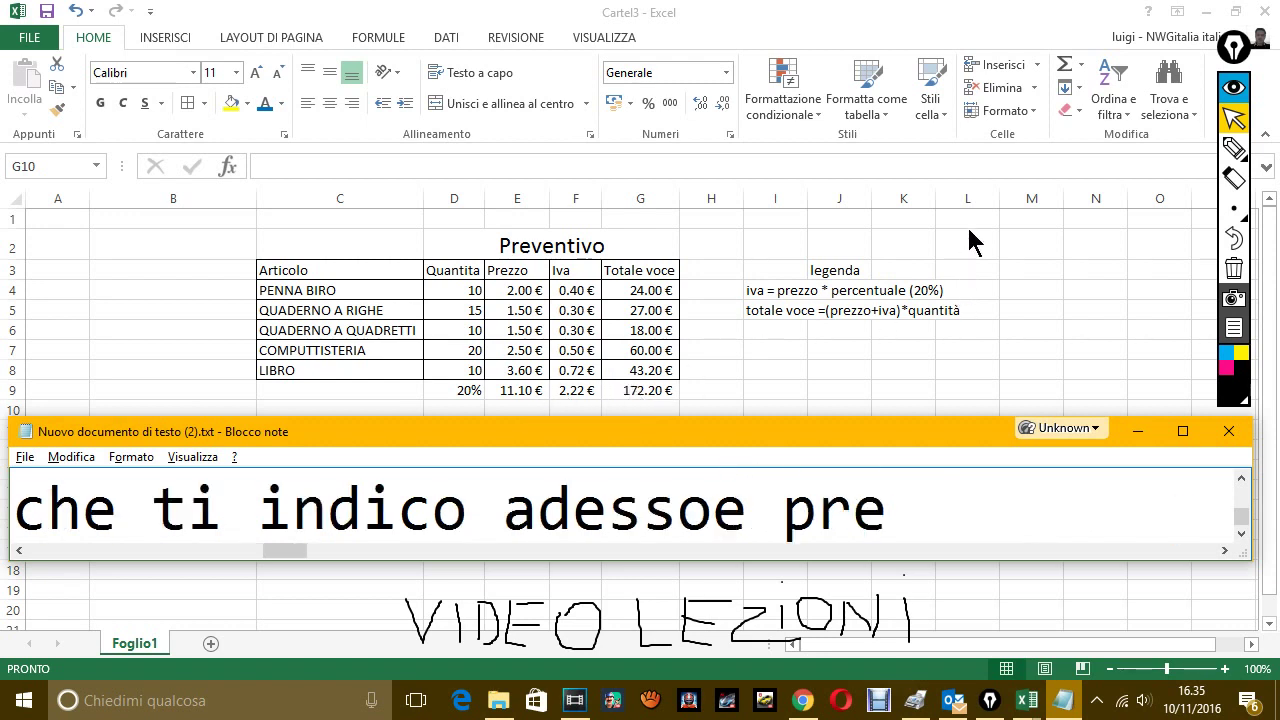
pyautogui.write('mi su')
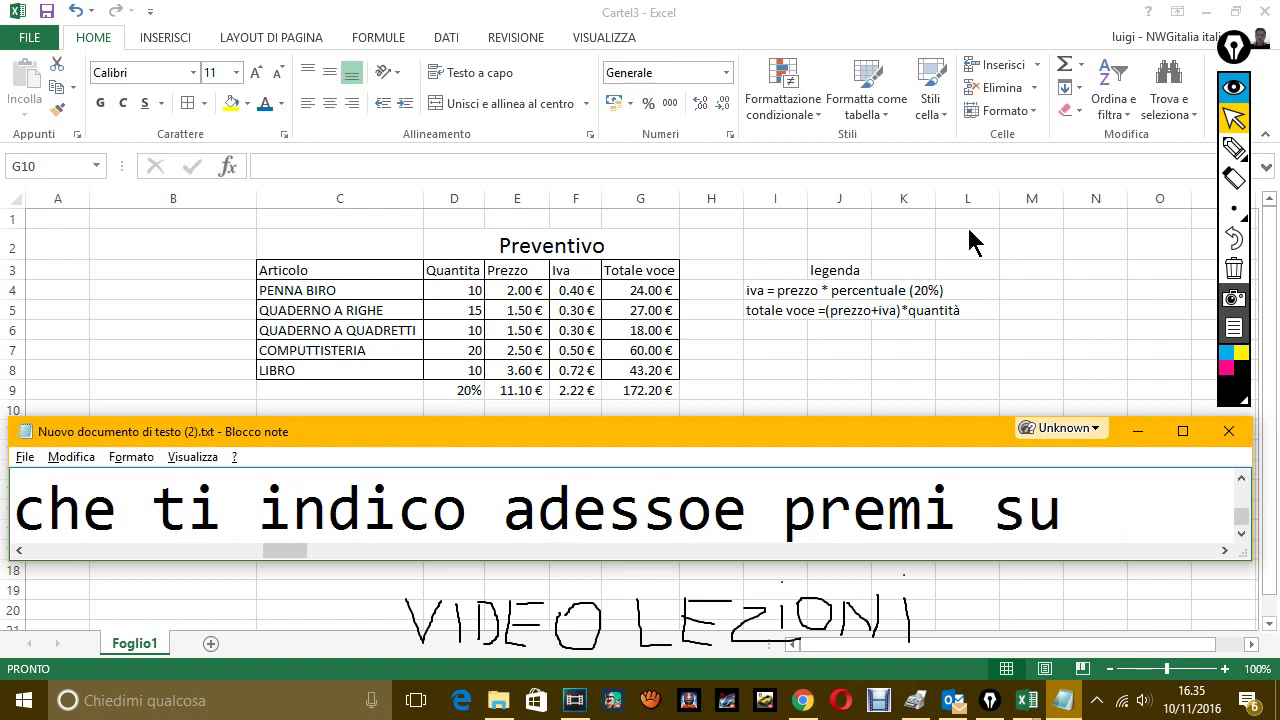
pyautogui.write('S')
pyautogui.write(' in alto come ho')
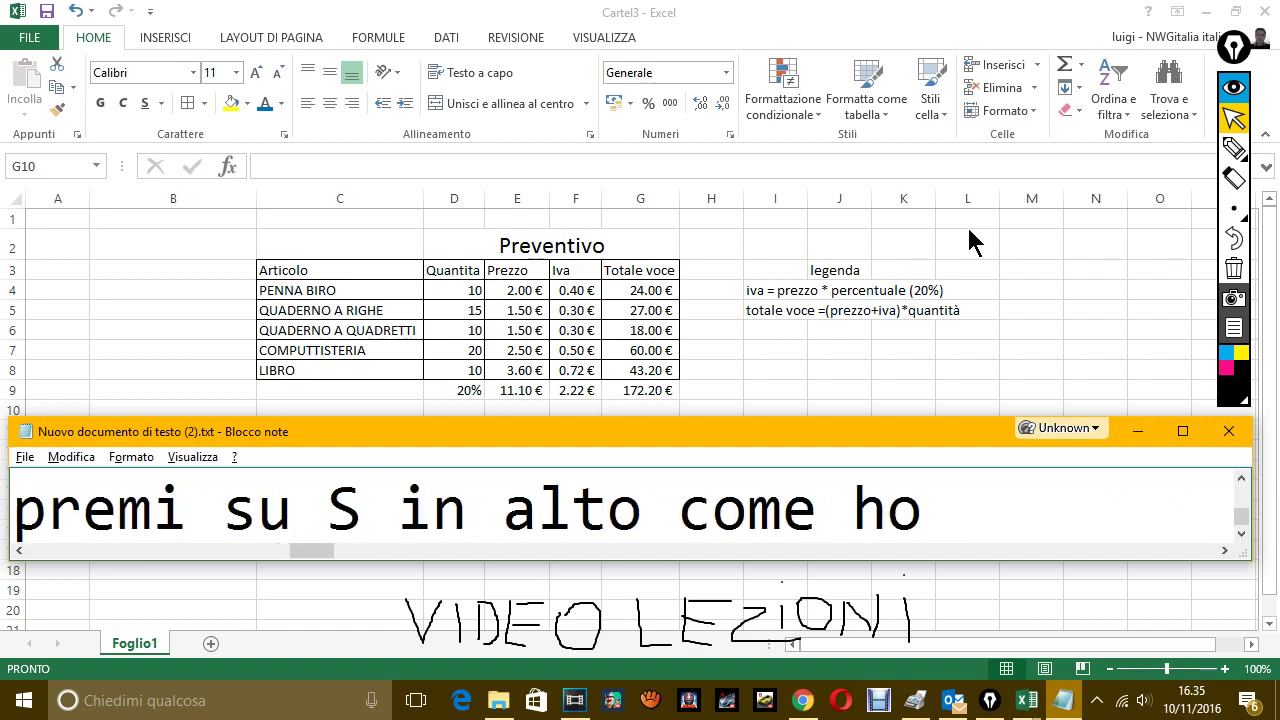
pyautogui.write(' fatto io')
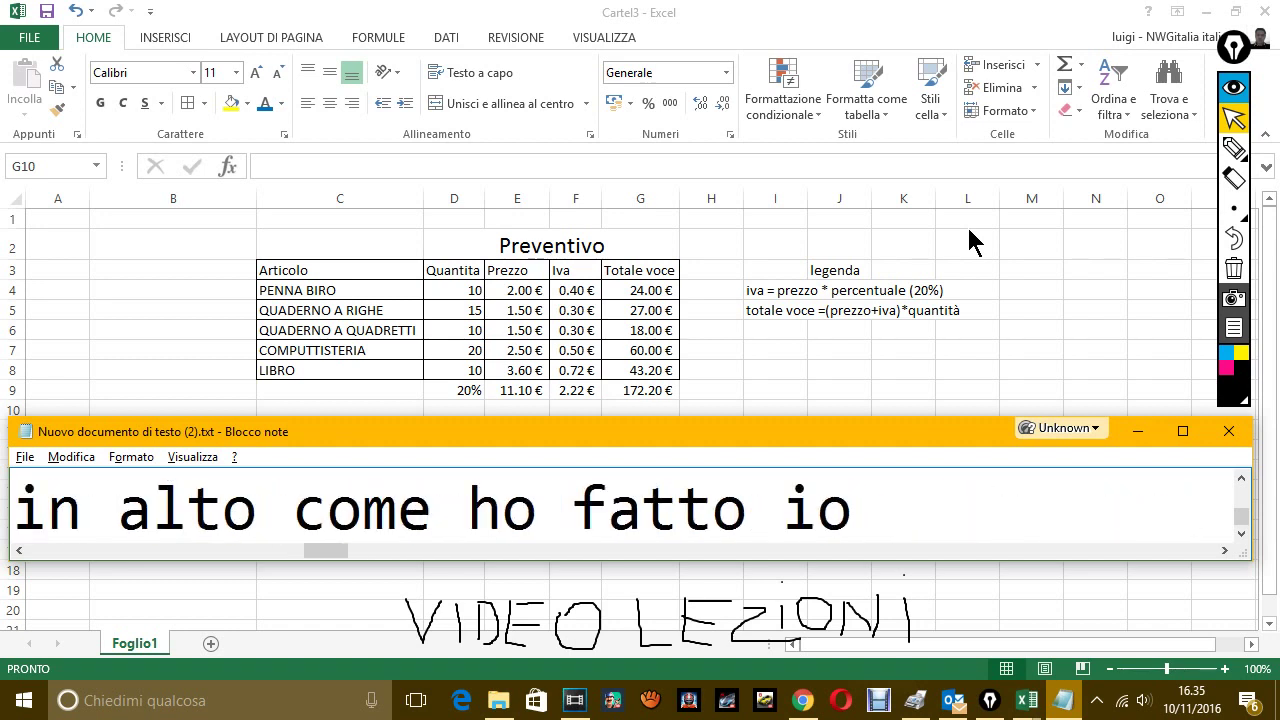
pyautogui.write(' , controlli')
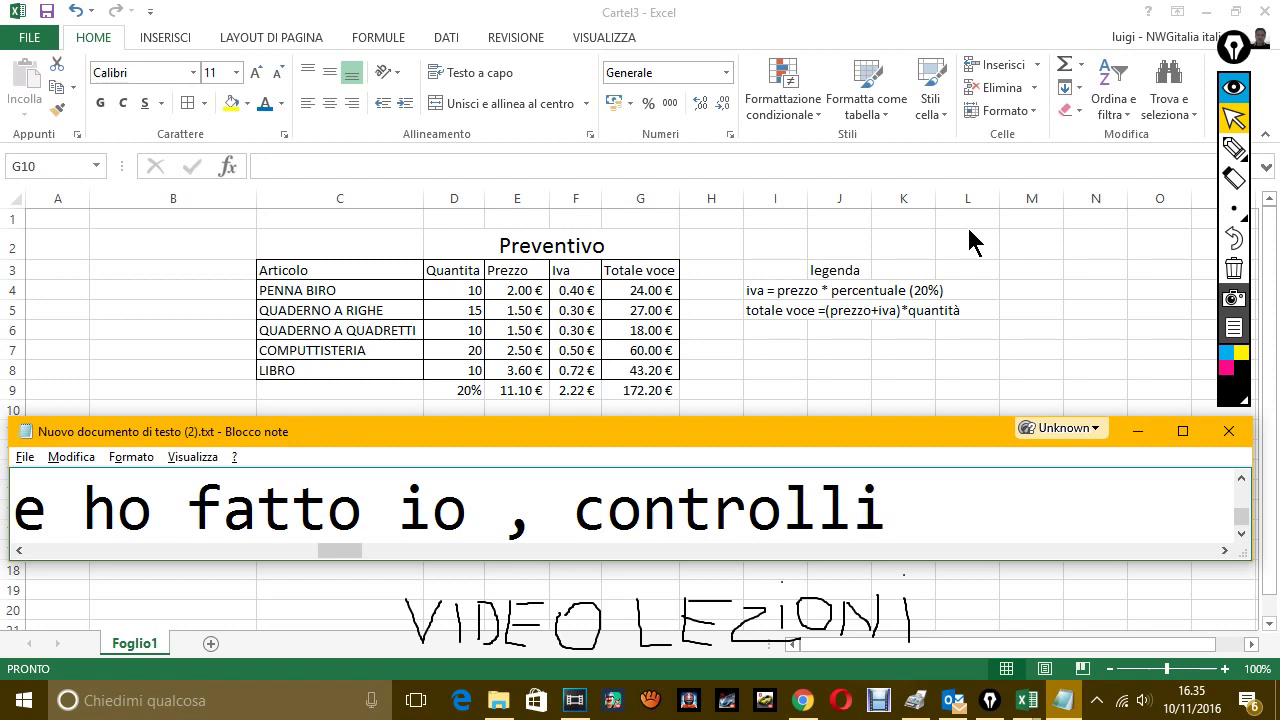
pyautogui.write(' che')
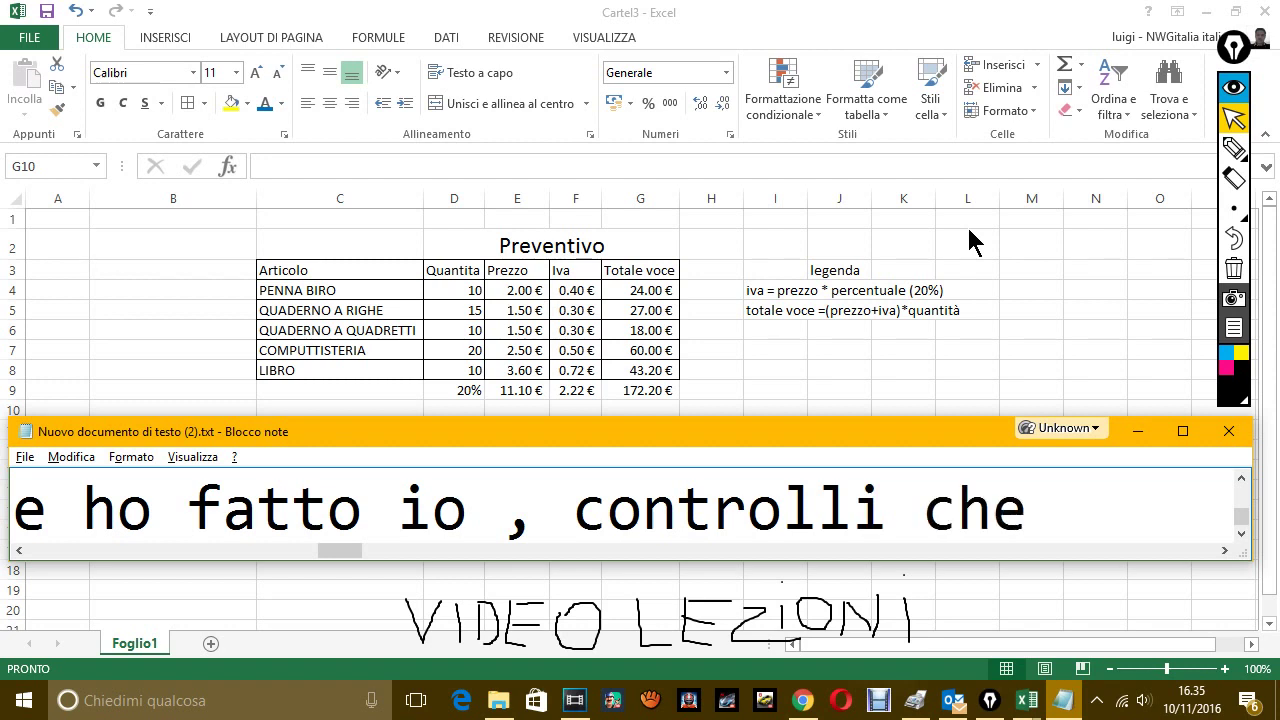
pyautogui.write(' s')
pyautogui.write('ia selezi')
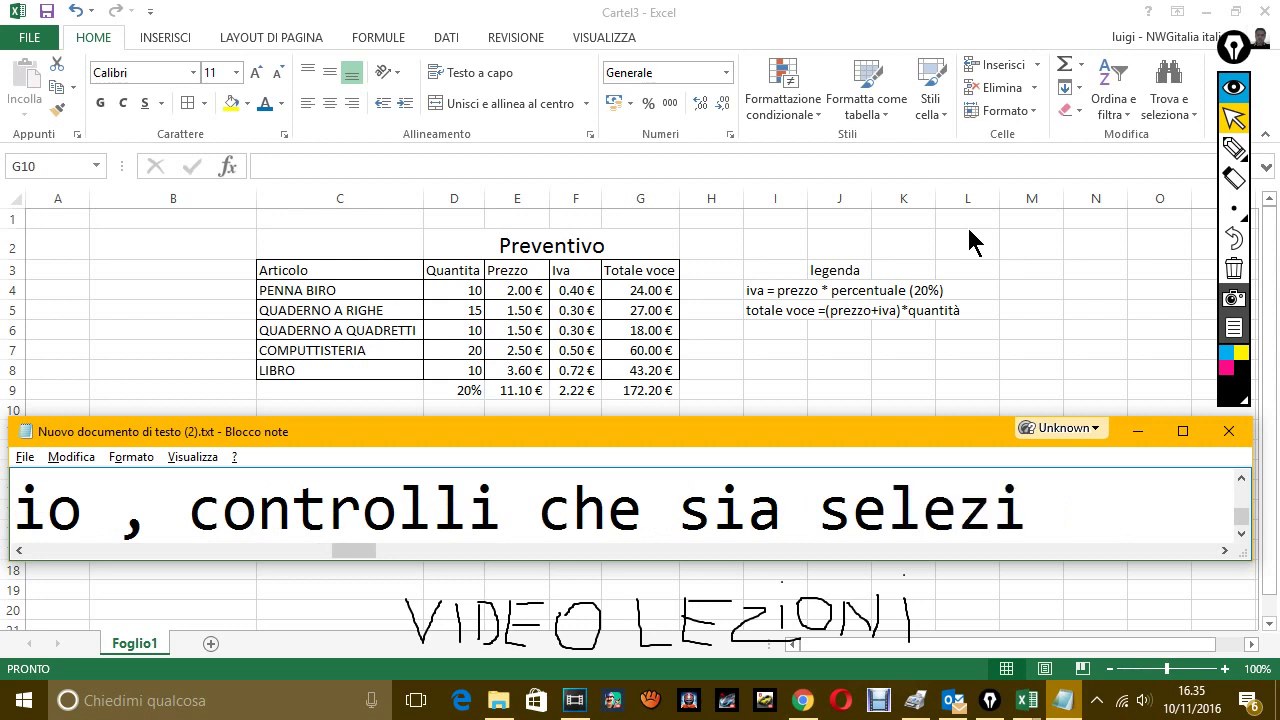
pyautogui.write('onato')
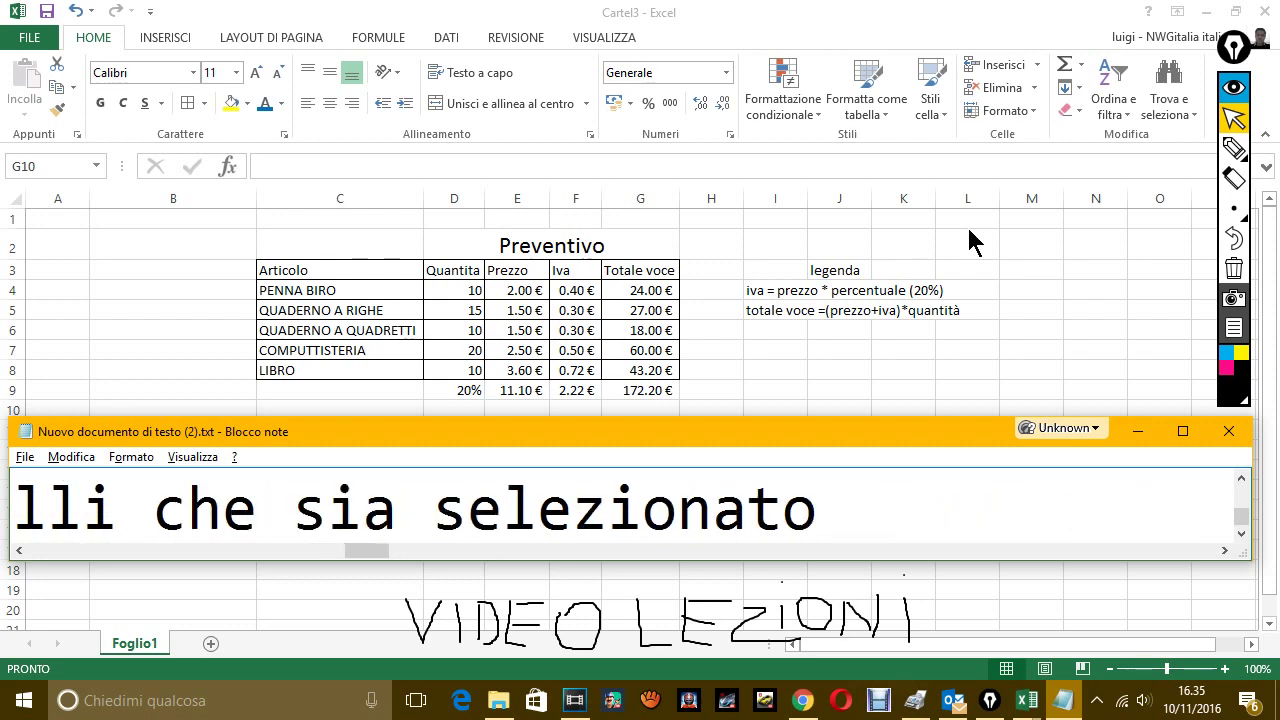
pyautogui.write(' tut')
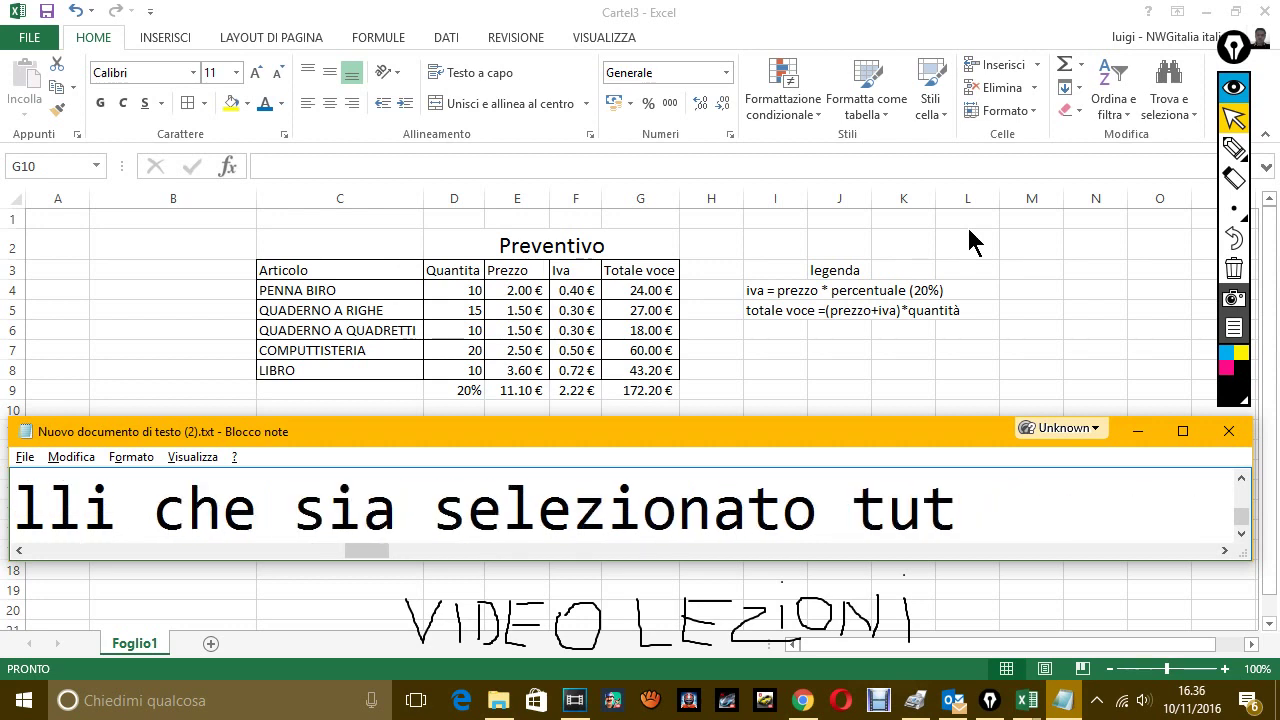
pyautogui.write('te le celle')
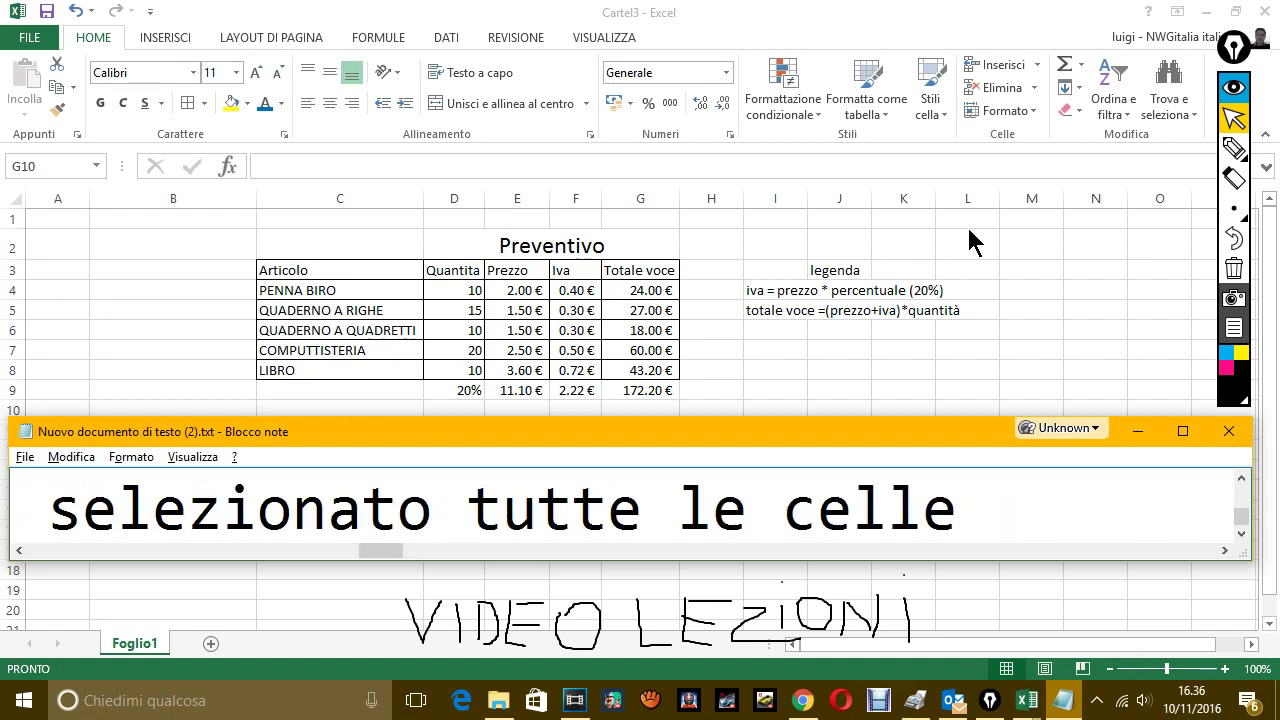
pyautogui.write(' superior')
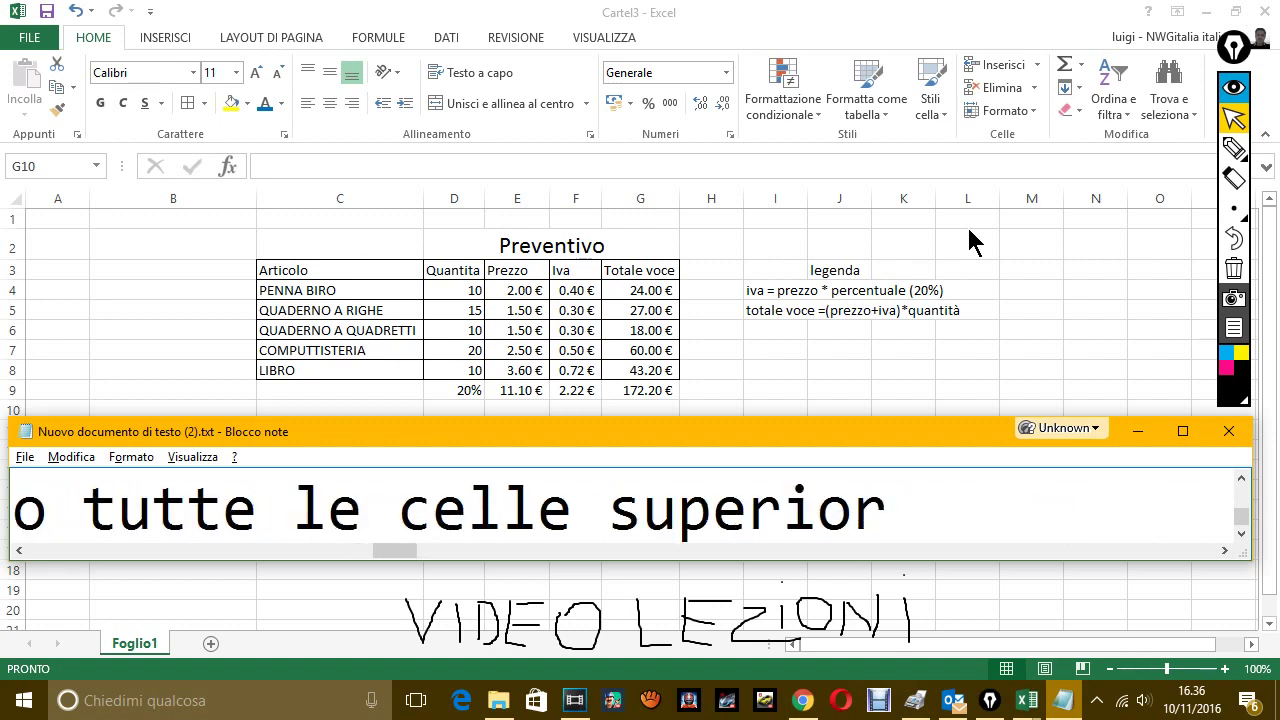
pyautogui.write('i e p')
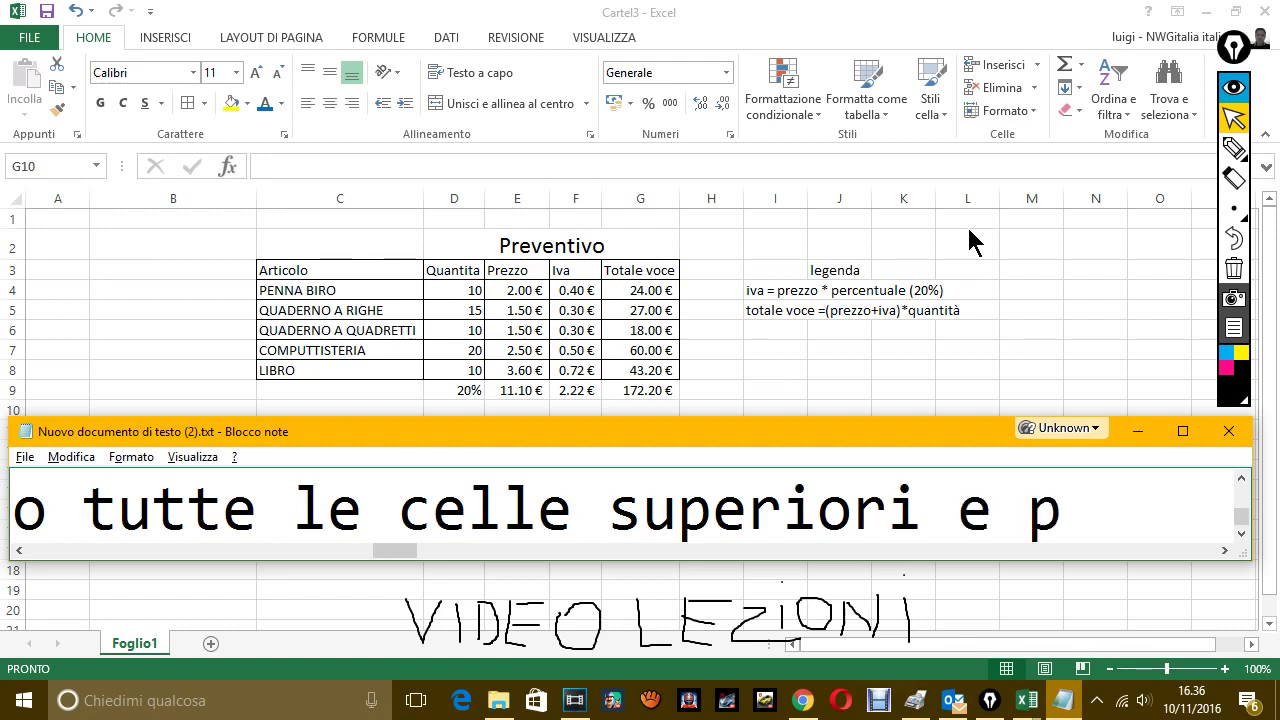
pyautogui.write('oi premi invi')
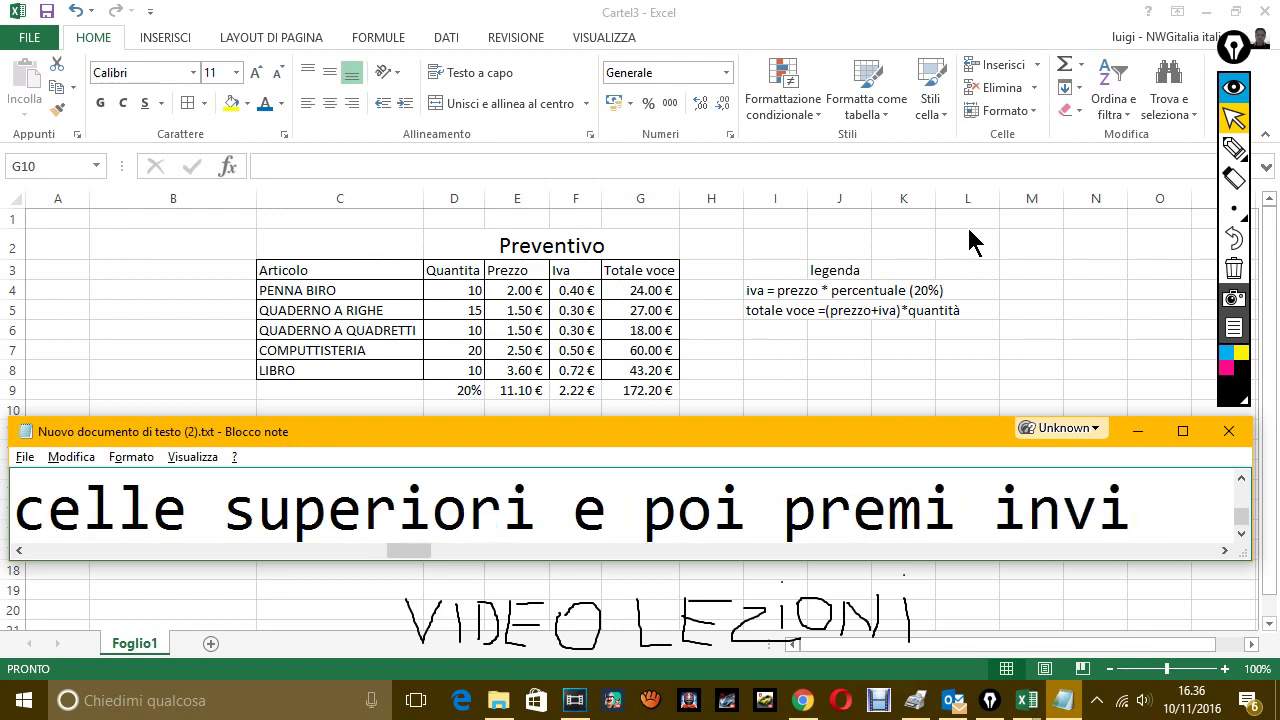
pyautogui.write('o,')
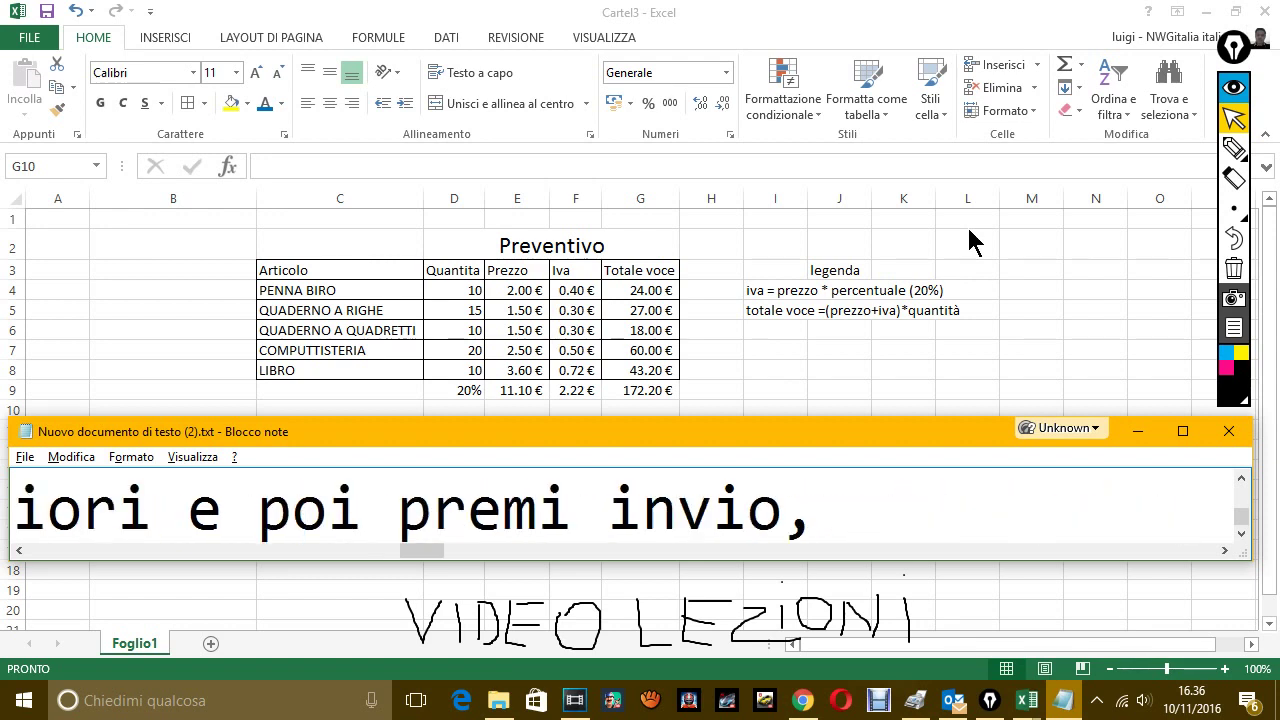
pyautogui.write(' ti rifa')
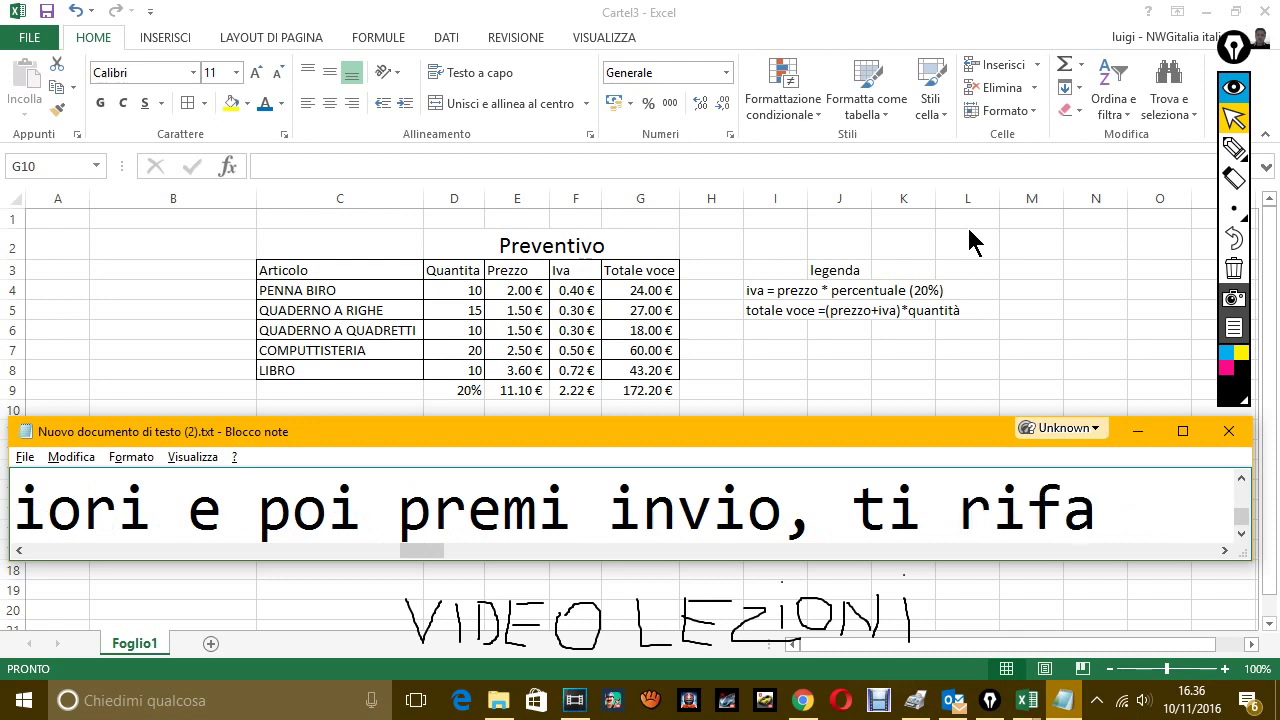
pyautogui.write('ccio vede')
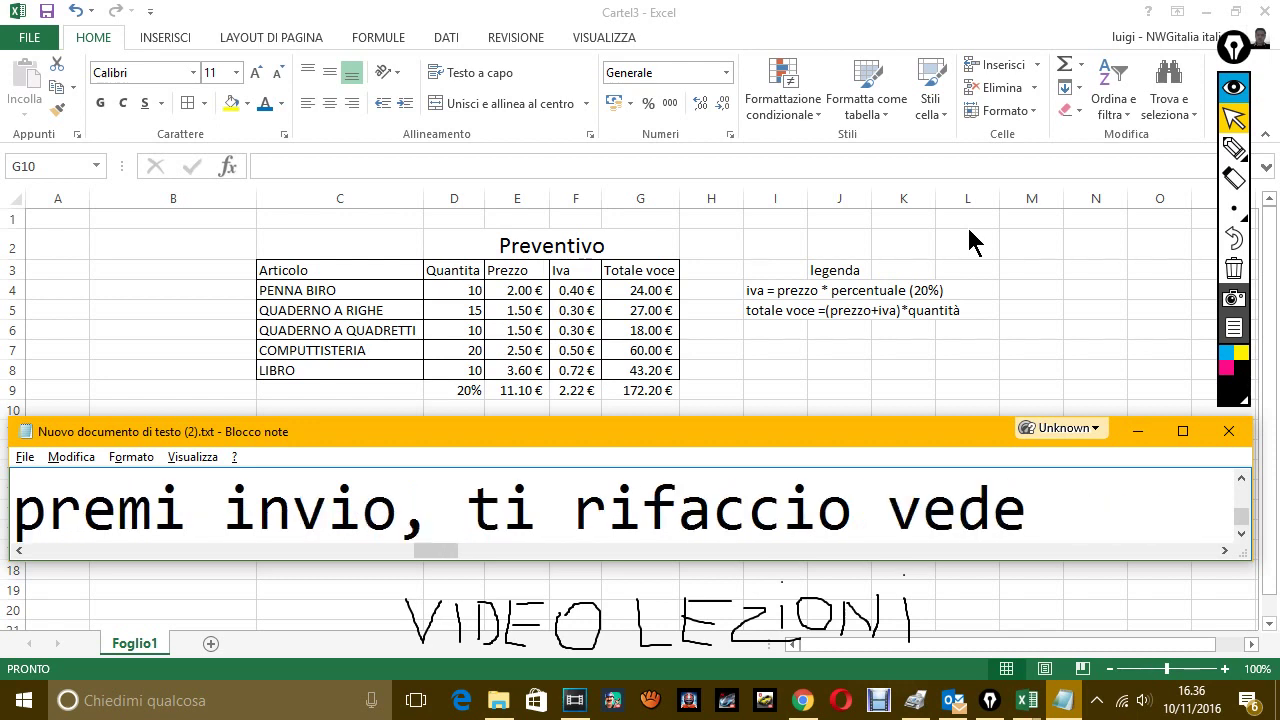
pyautogui.write('re')
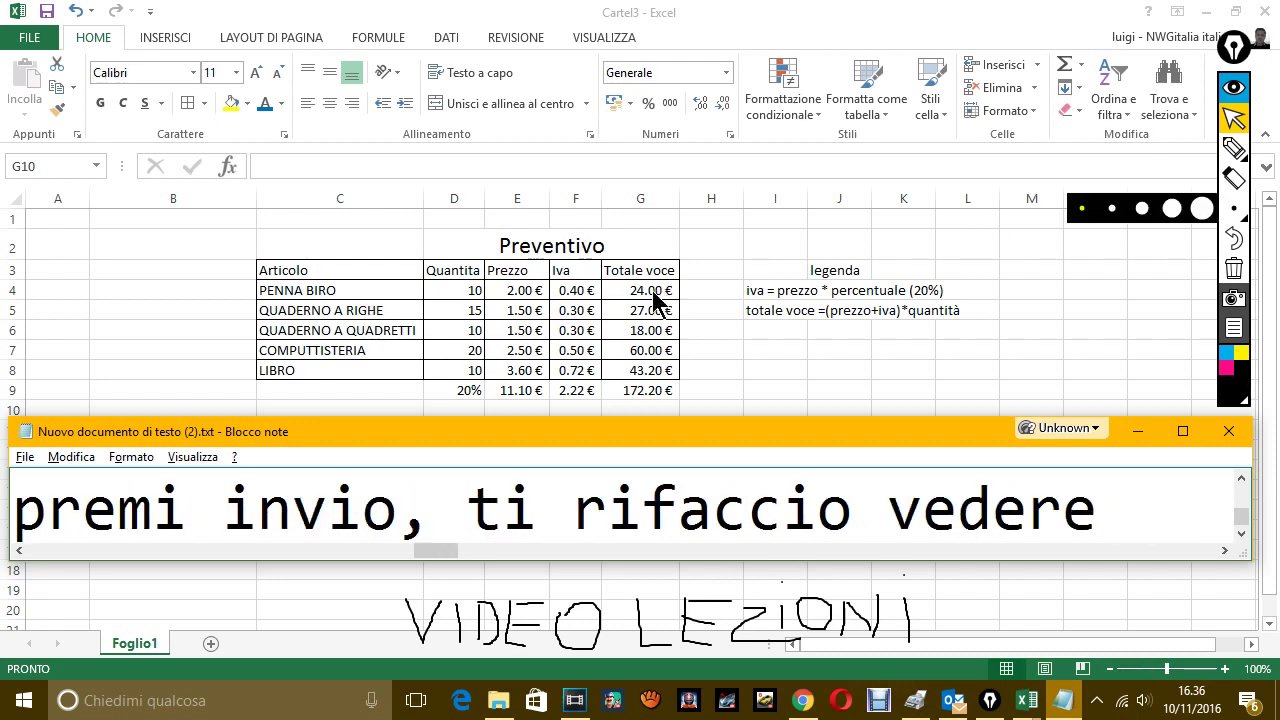
# Back in Excel, delete the existing grand total in cell G9.
pyautogui.hotkey('alt', 'Tab')
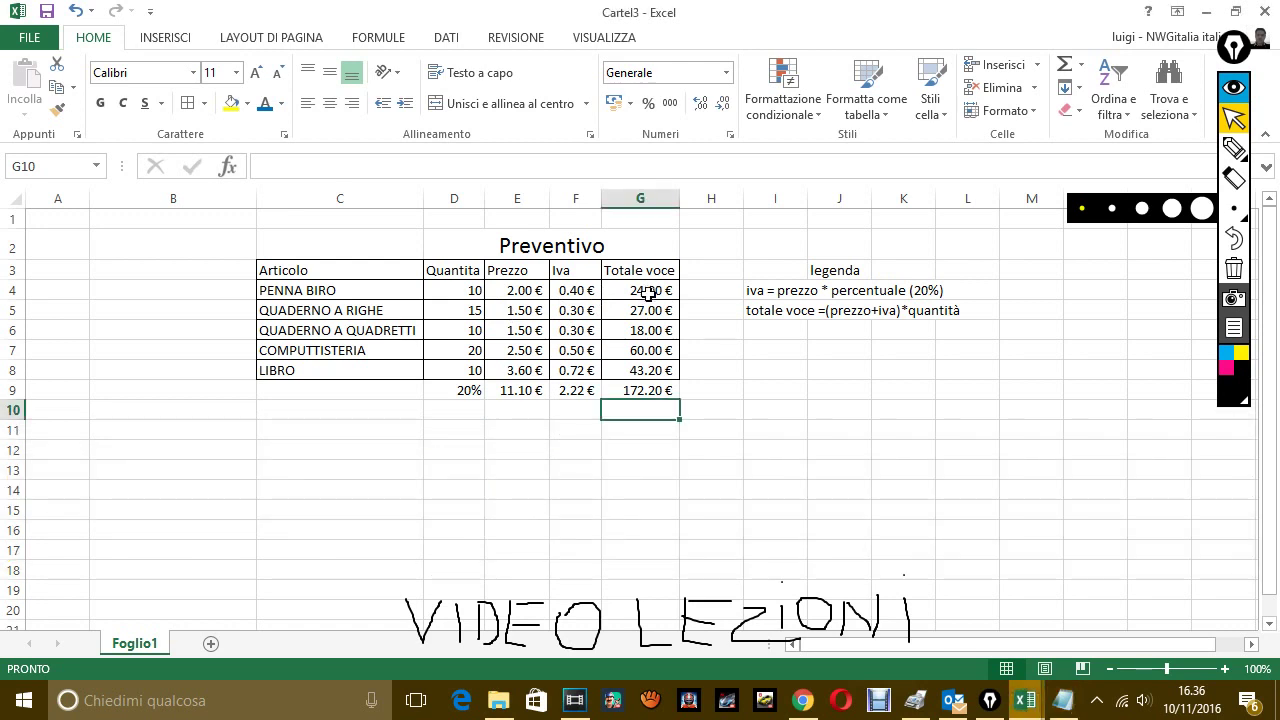
pyautogui.click(647, 392)
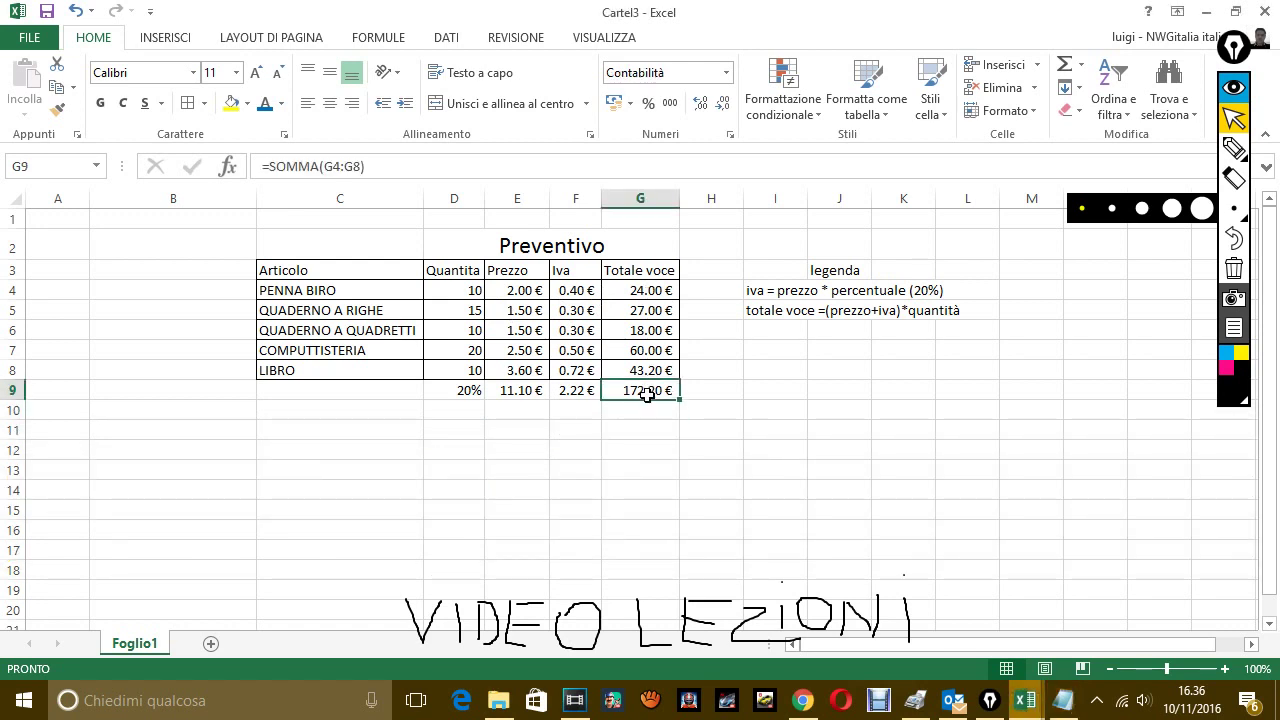
pyautogui.press('Delete')
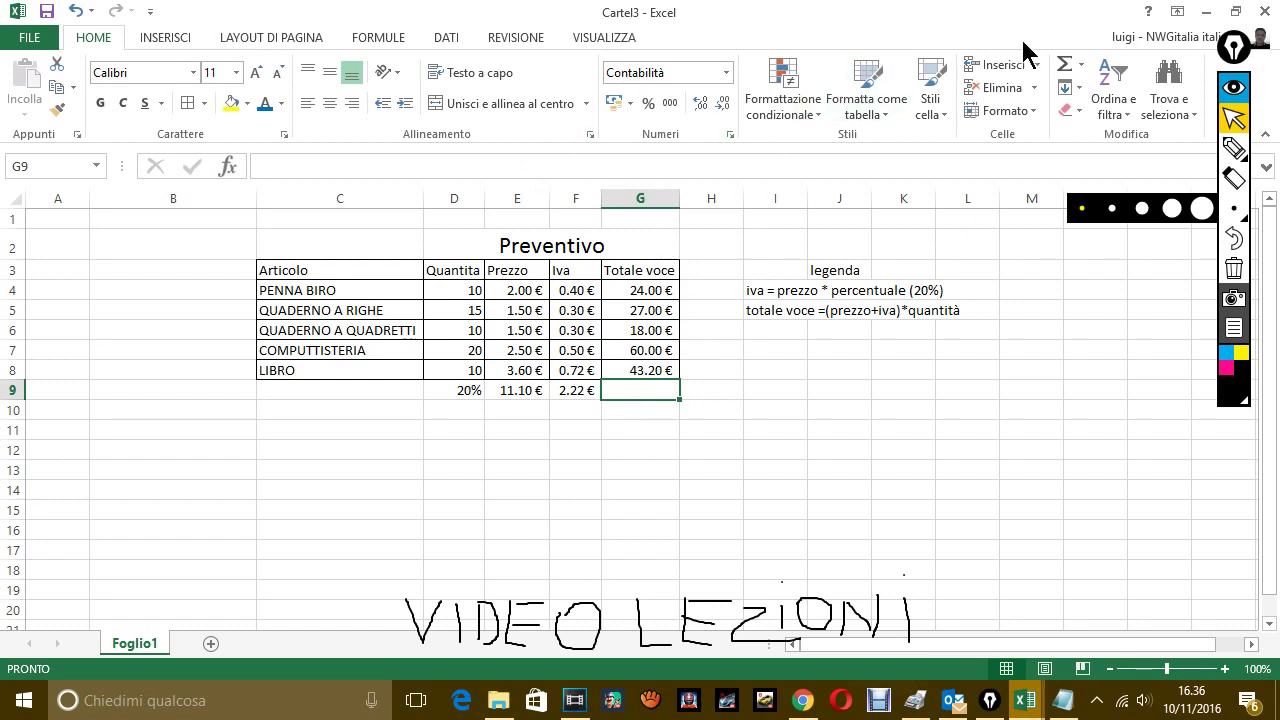
# Draft an AutoSum in G9 over cells G4 to G8, then cancel it.
pyautogui.click(1065, 64)
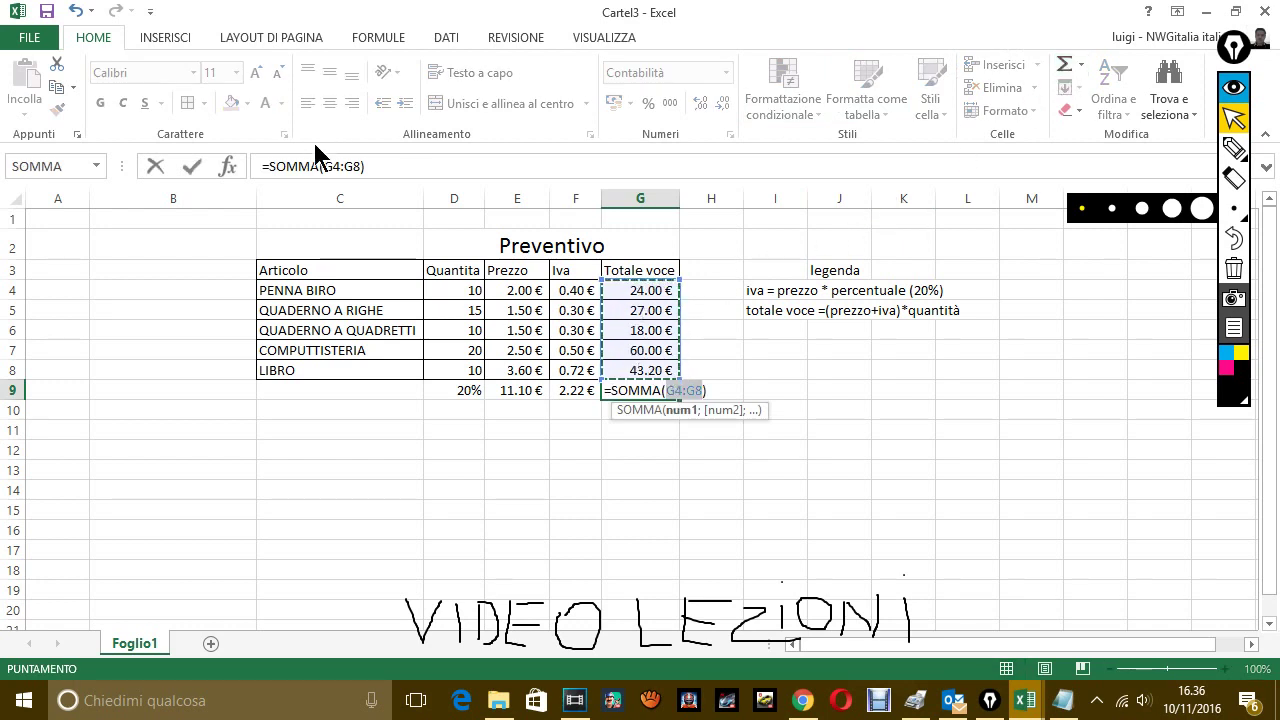
pyautogui.moveTo(324, 165); pyautogui.dragTo(344, 167)
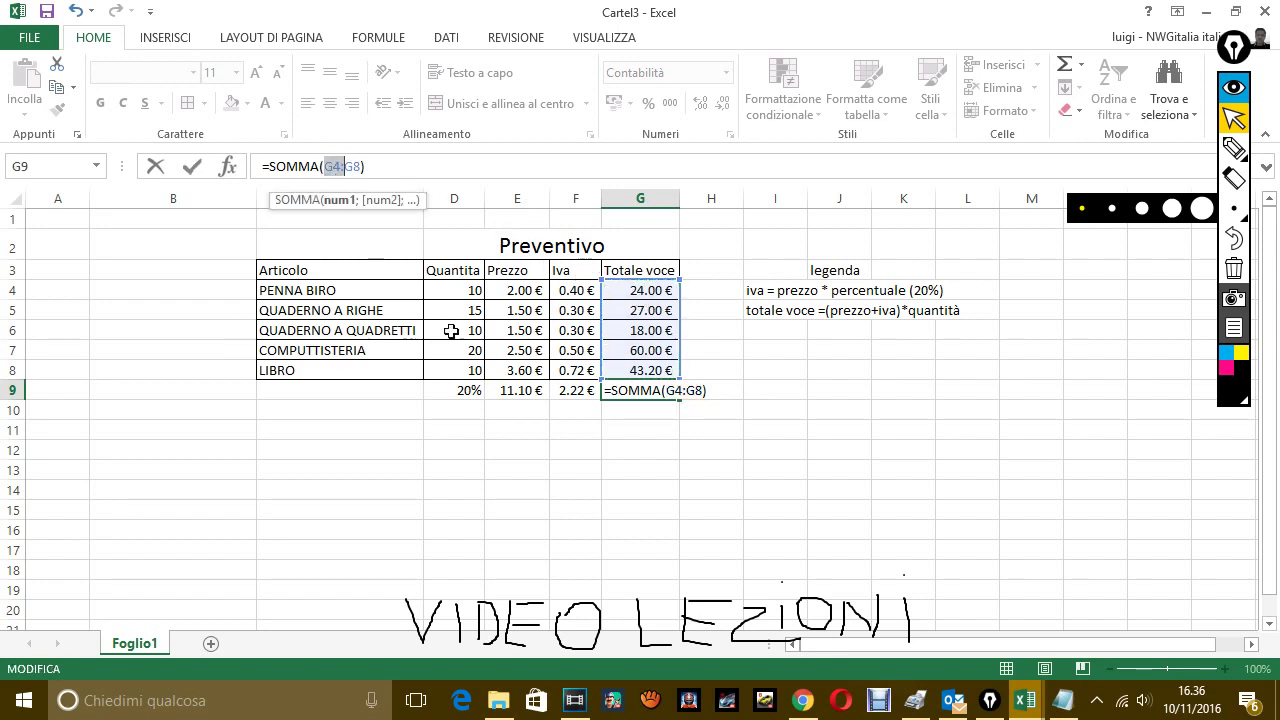
pyautogui.click(650, 290)
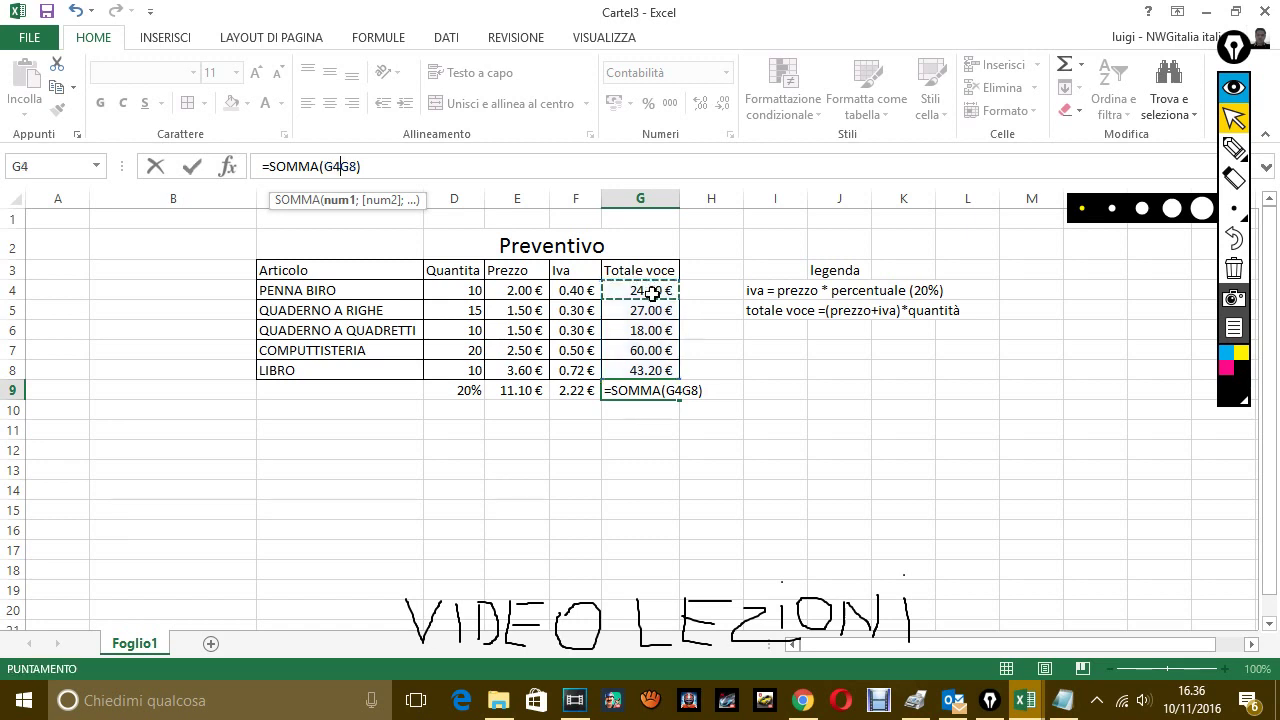
pyautogui.click(655, 310)
pyautogui.click(657, 334)
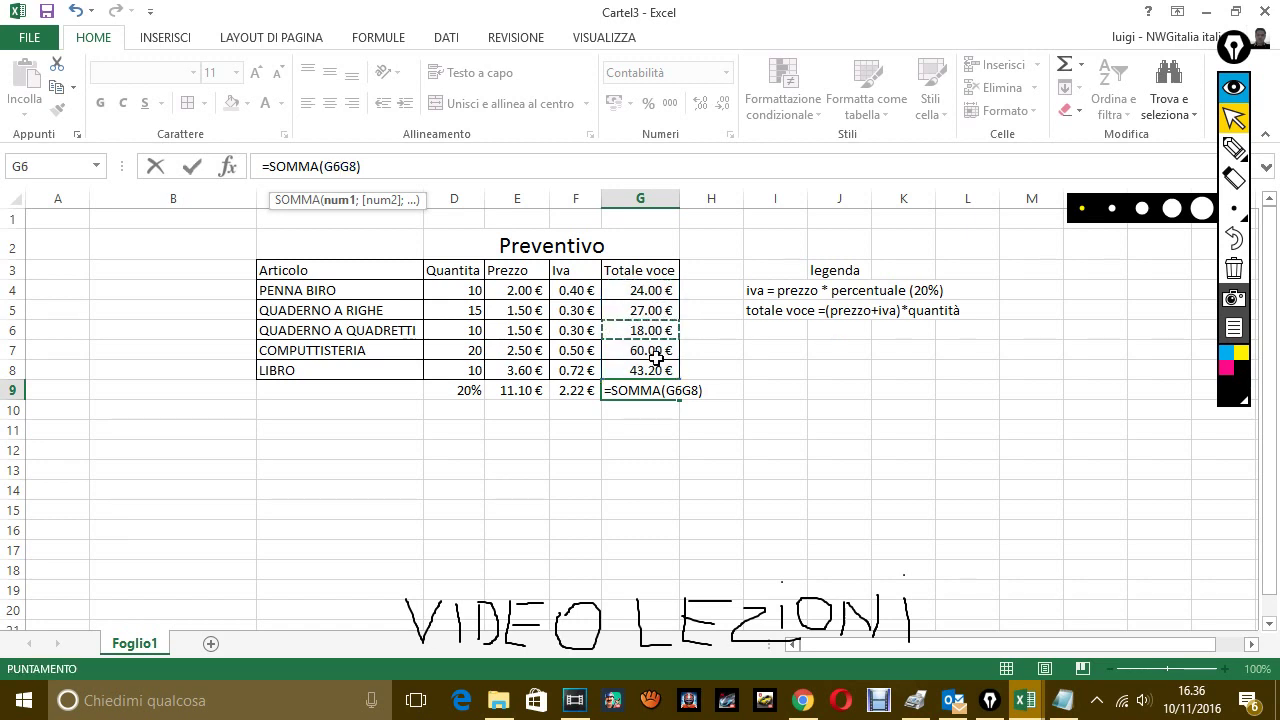
pyautogui.click(657, 350)
pyautogui.click(660, 370)
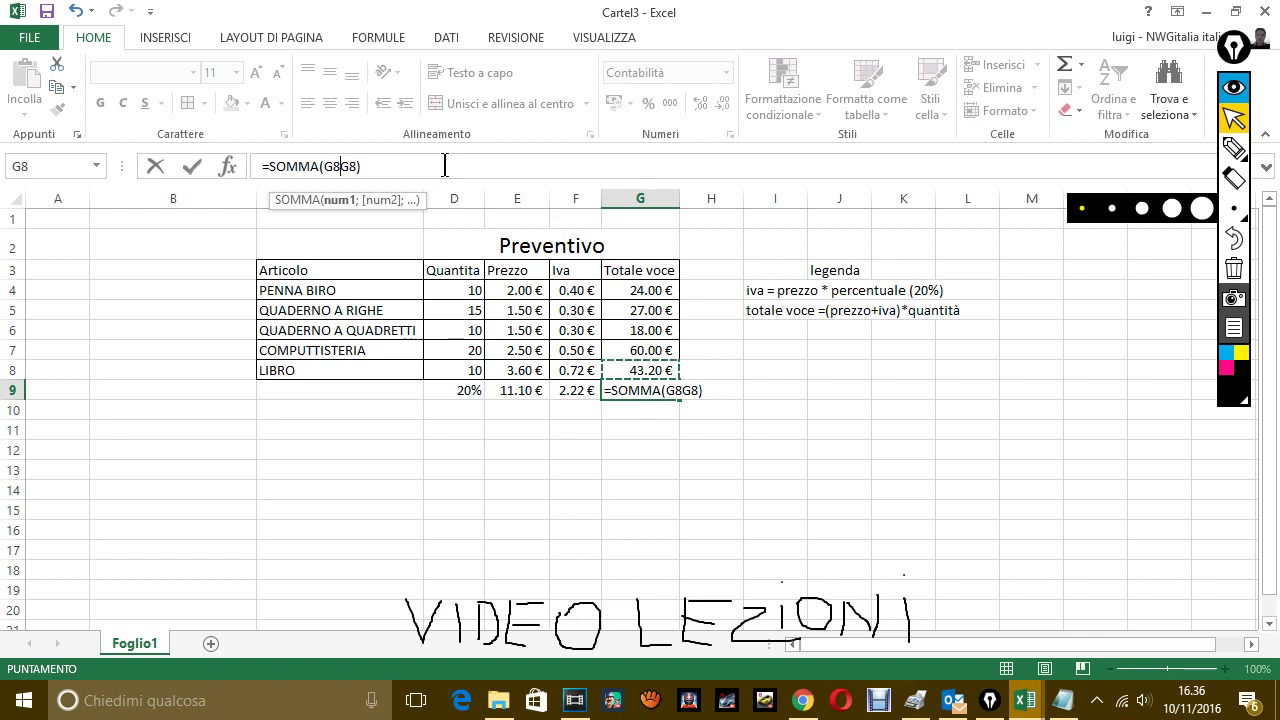
pyautogui.press('Escape')
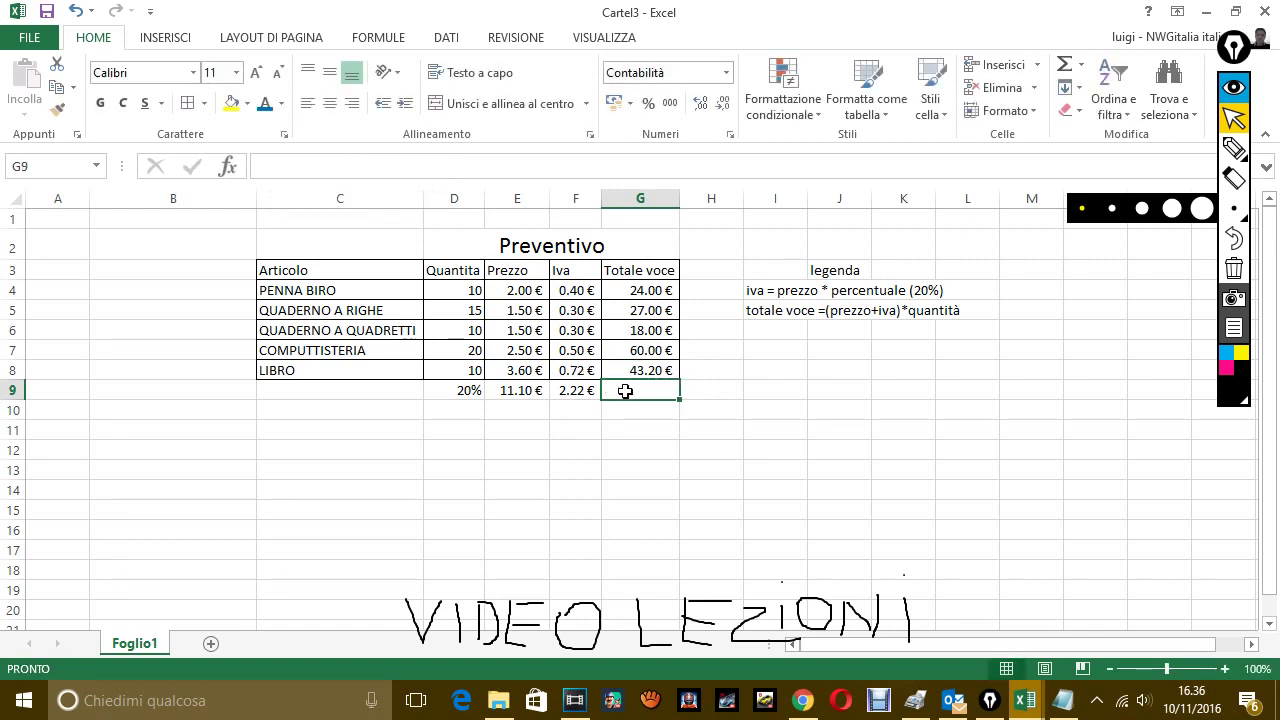
# Enter =SOMMA(G4:G8) in G9 with AutoSum, giving a 172.20 € total.
pyautogui.write('=')
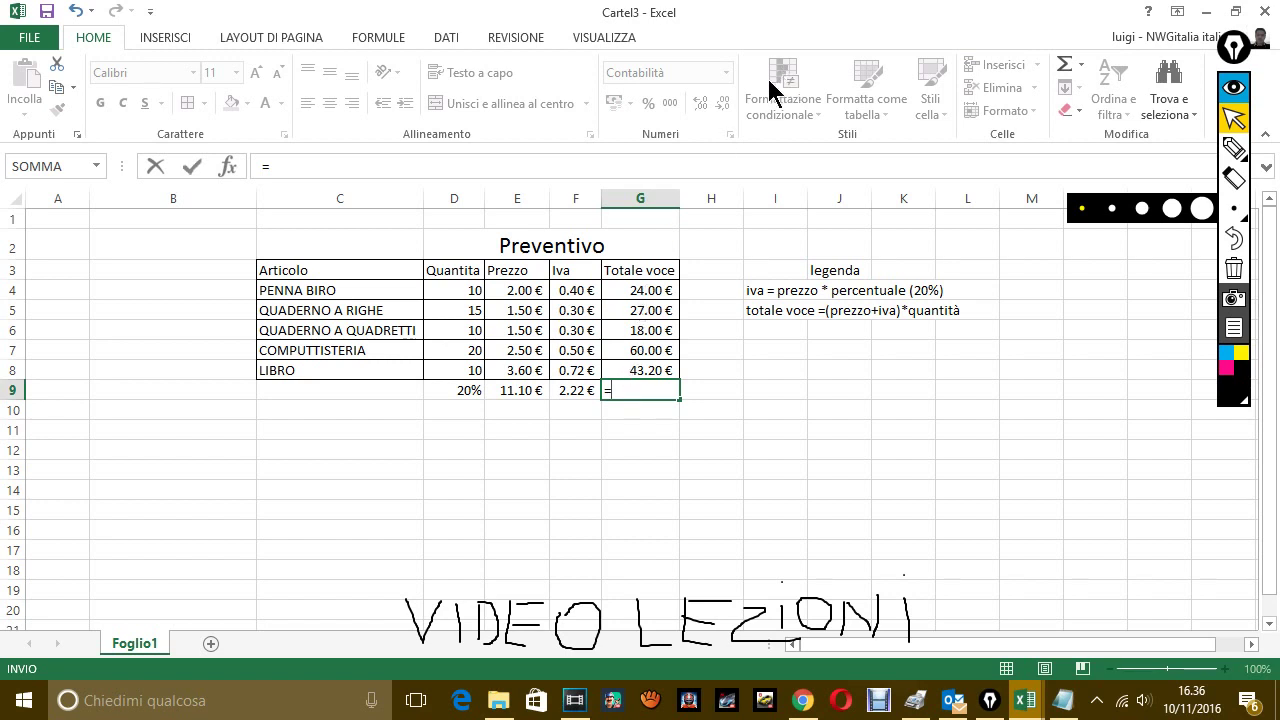
pyautogui.press('BackSpace')
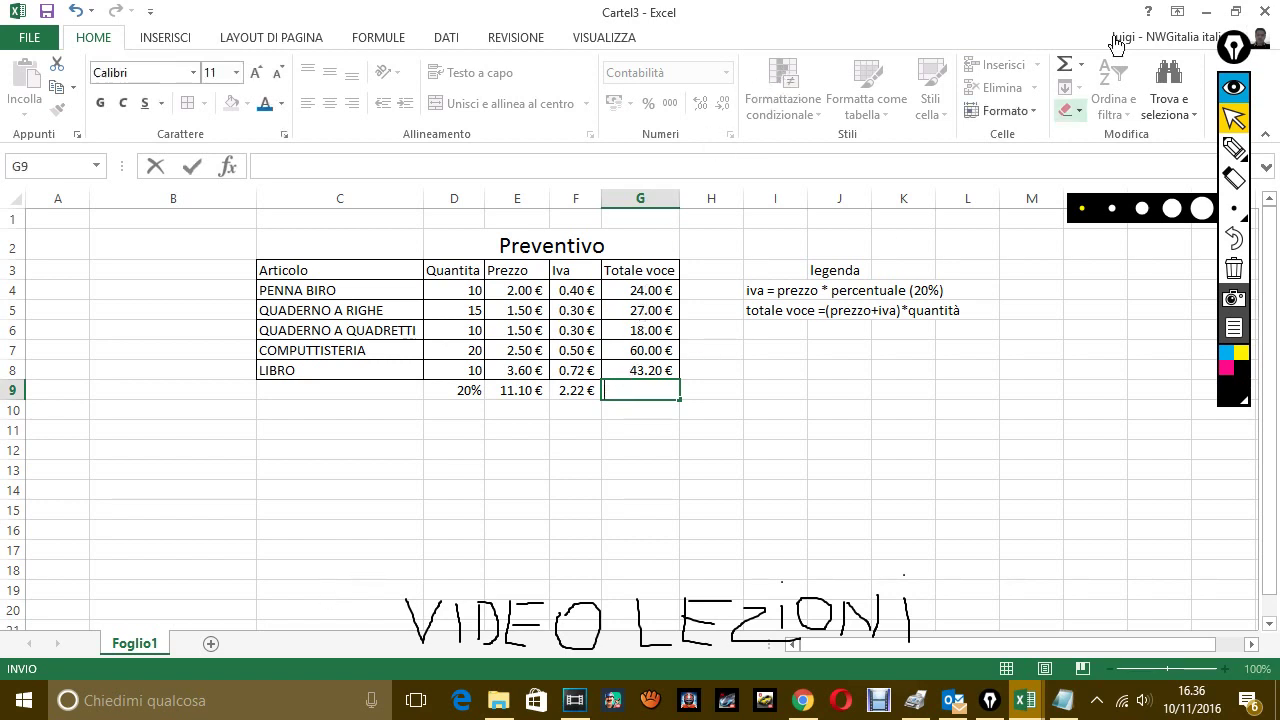
pyautogui.click(1066, 66)
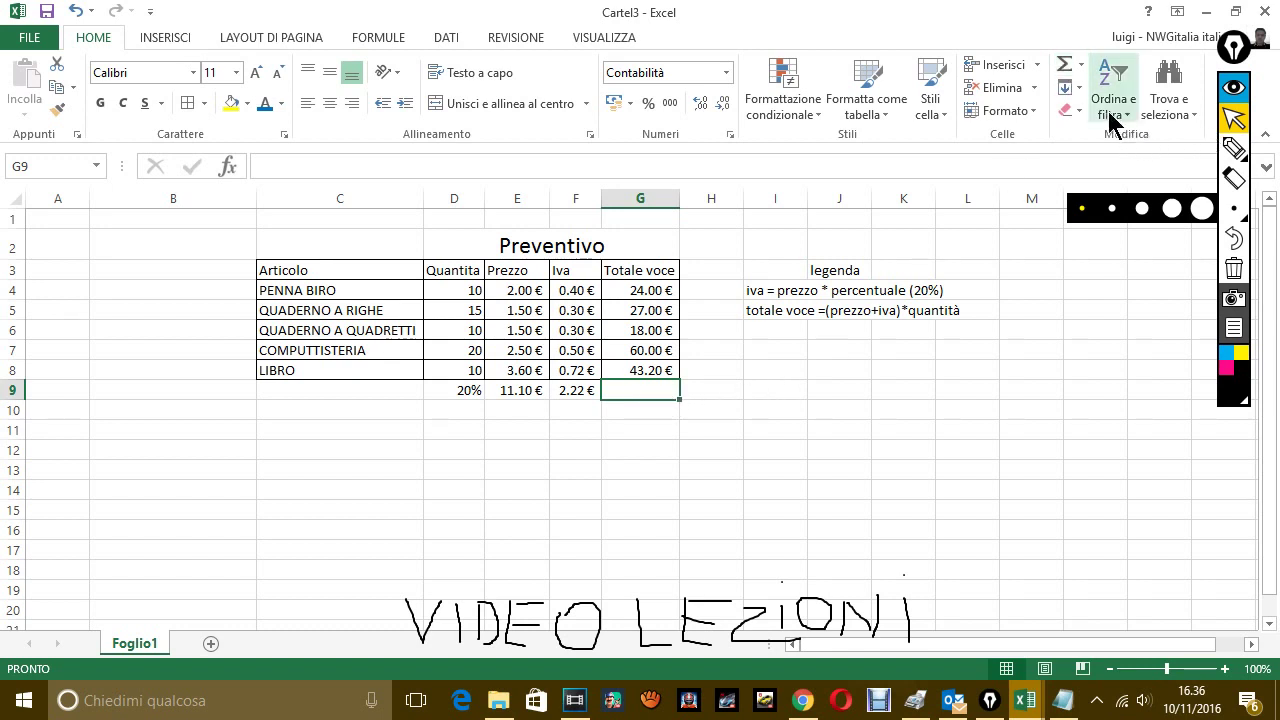
pyautogui.click(1066, 66)
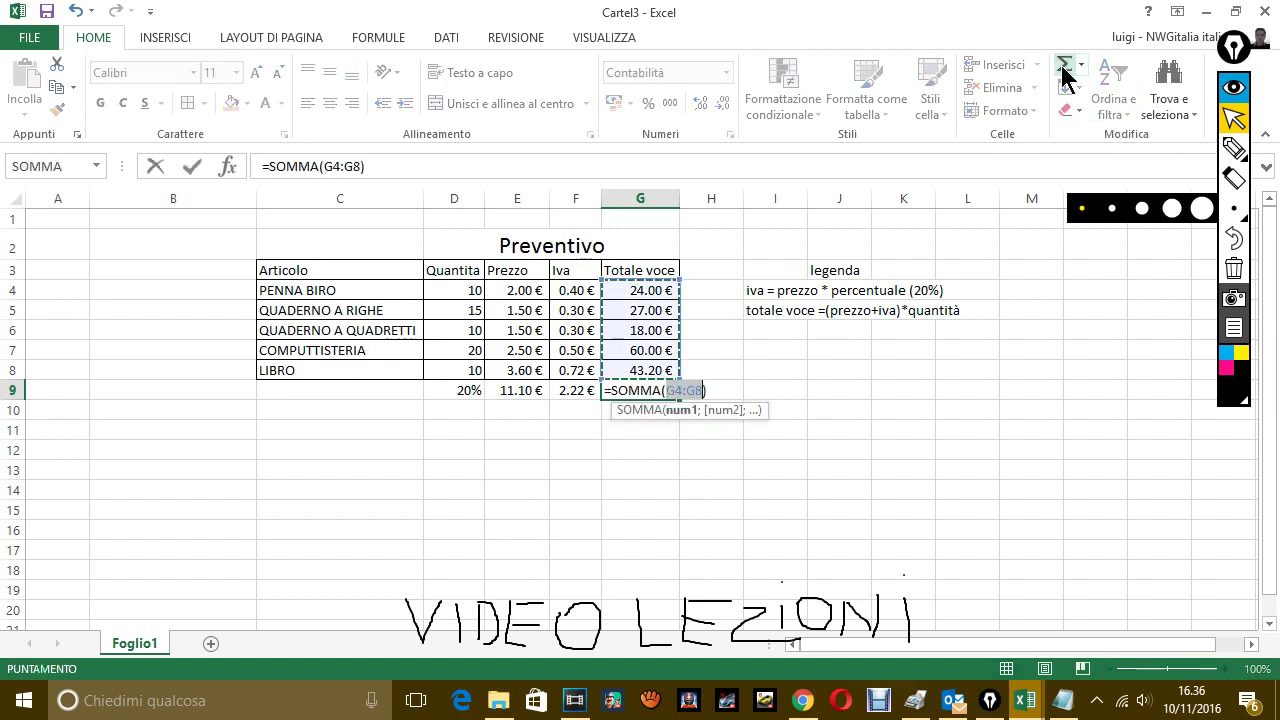
pyautogui.press('Return')
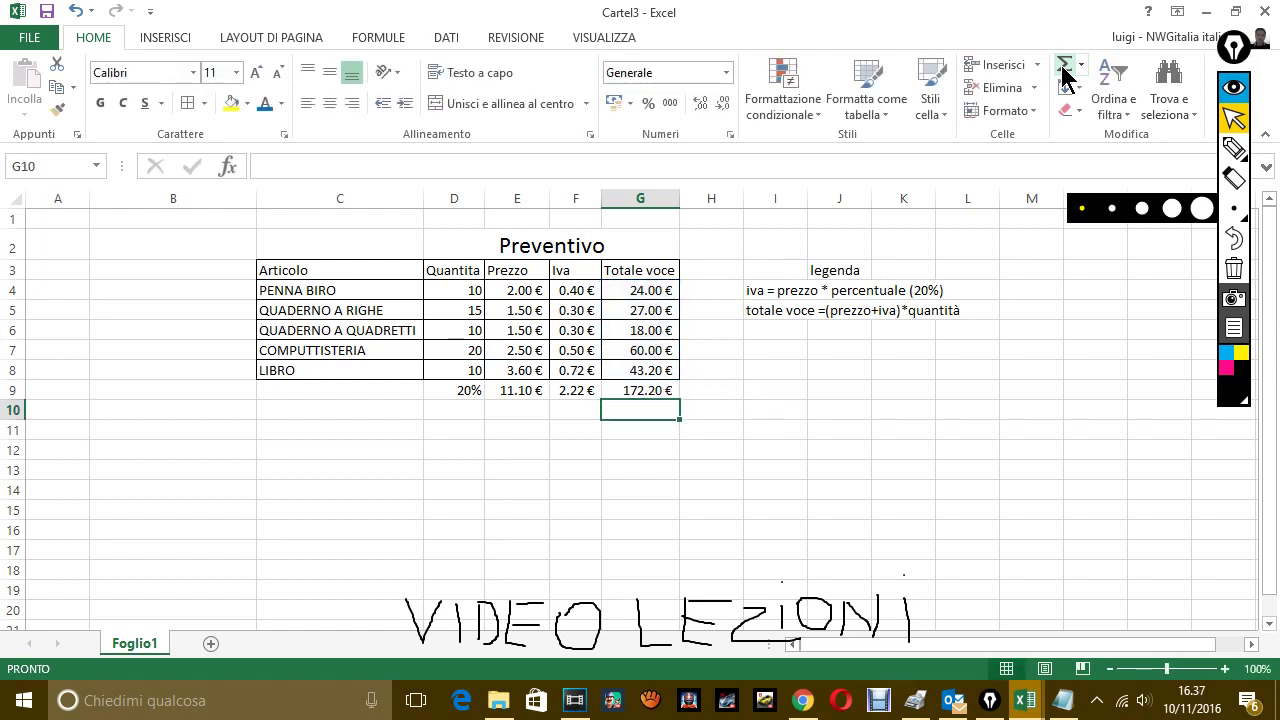
# On a new Notepad line, write 'ti ho mostrato di nuovo come ho fatto'.
pyautogui.click(1060, 700)
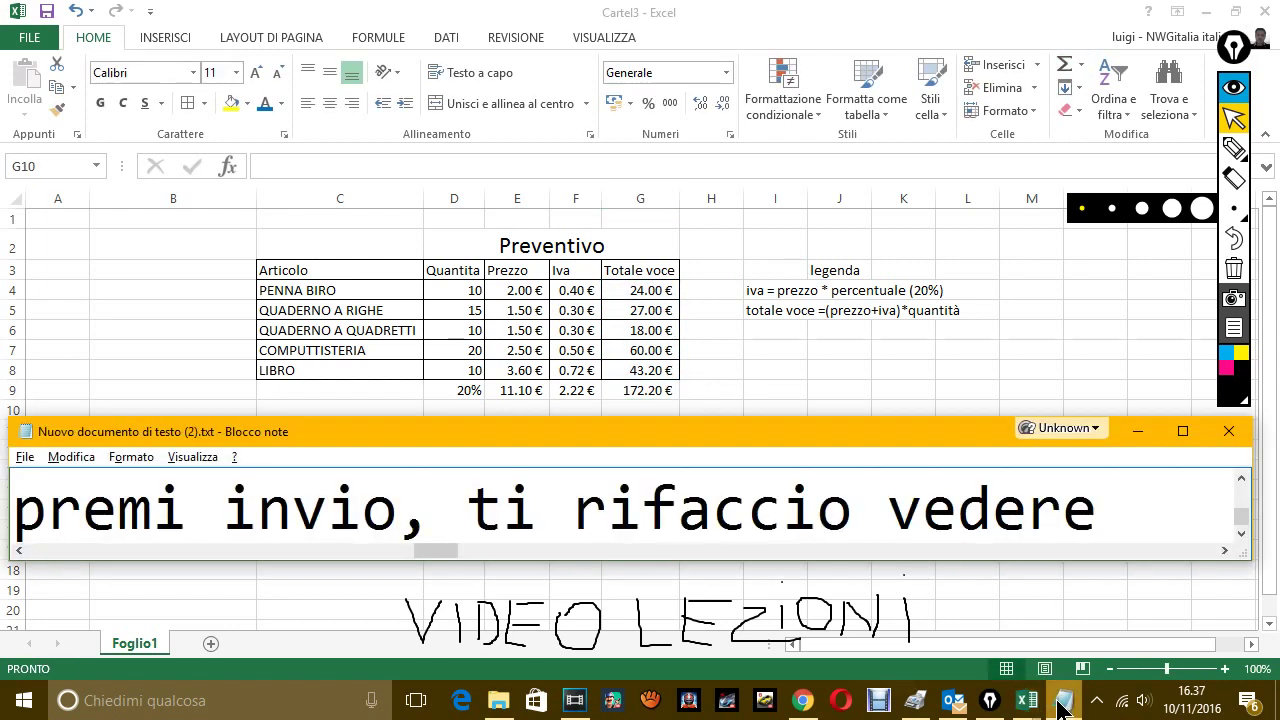
pyautogui.write('t')
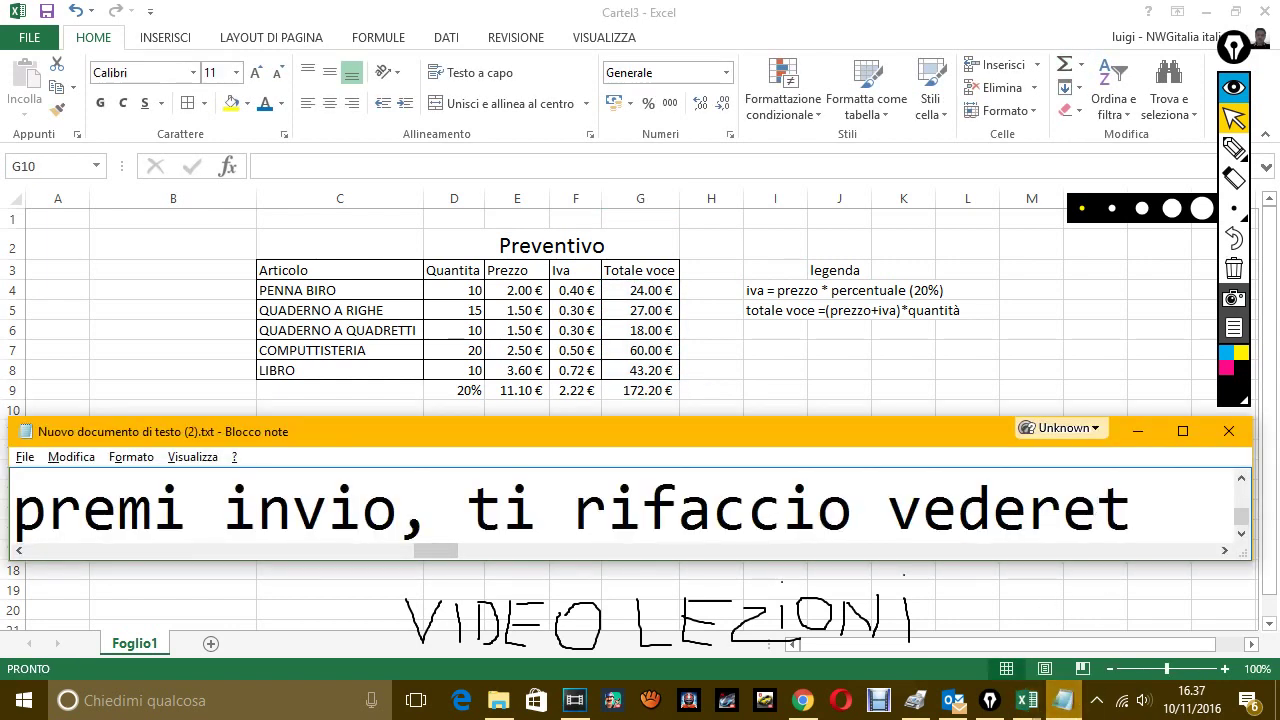
pyautogui.write('i h')
pyautogui.press('BackSpace')
pyautogui.press('BackSpace')
pyautogui.press('BackSpace')
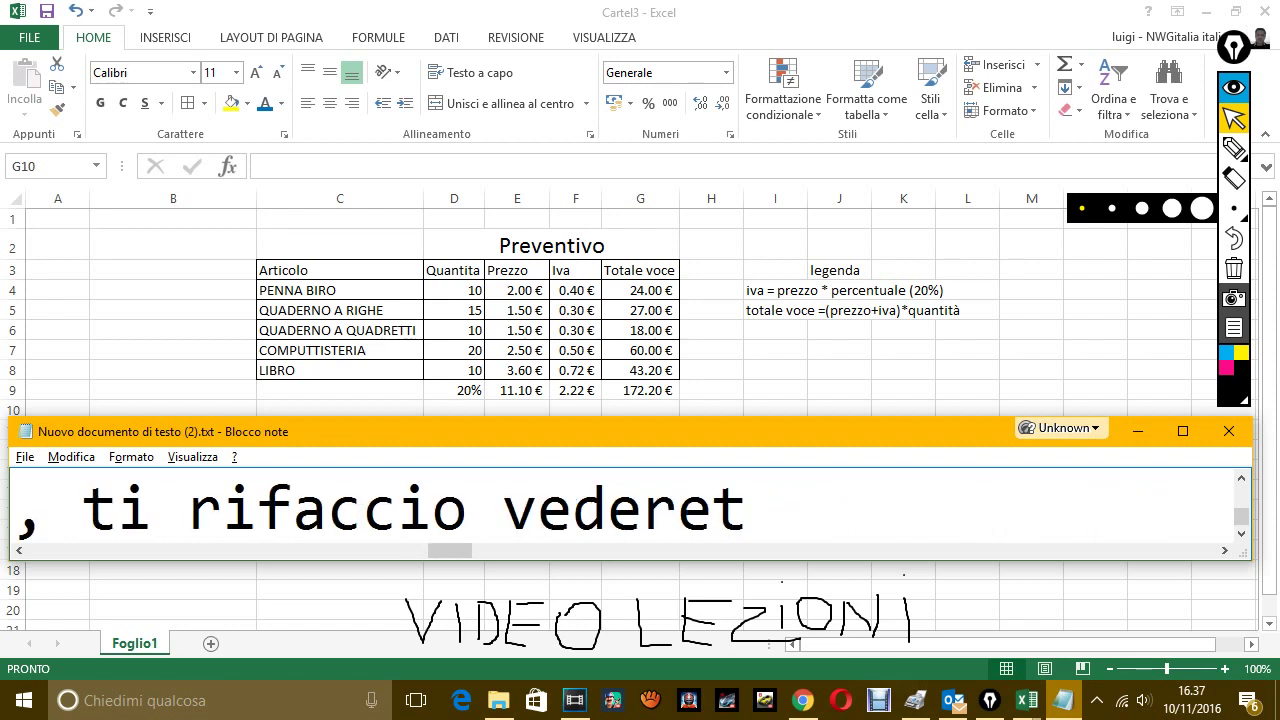
pyautogui.press('Return')
pyautogui.write('ti ho m')
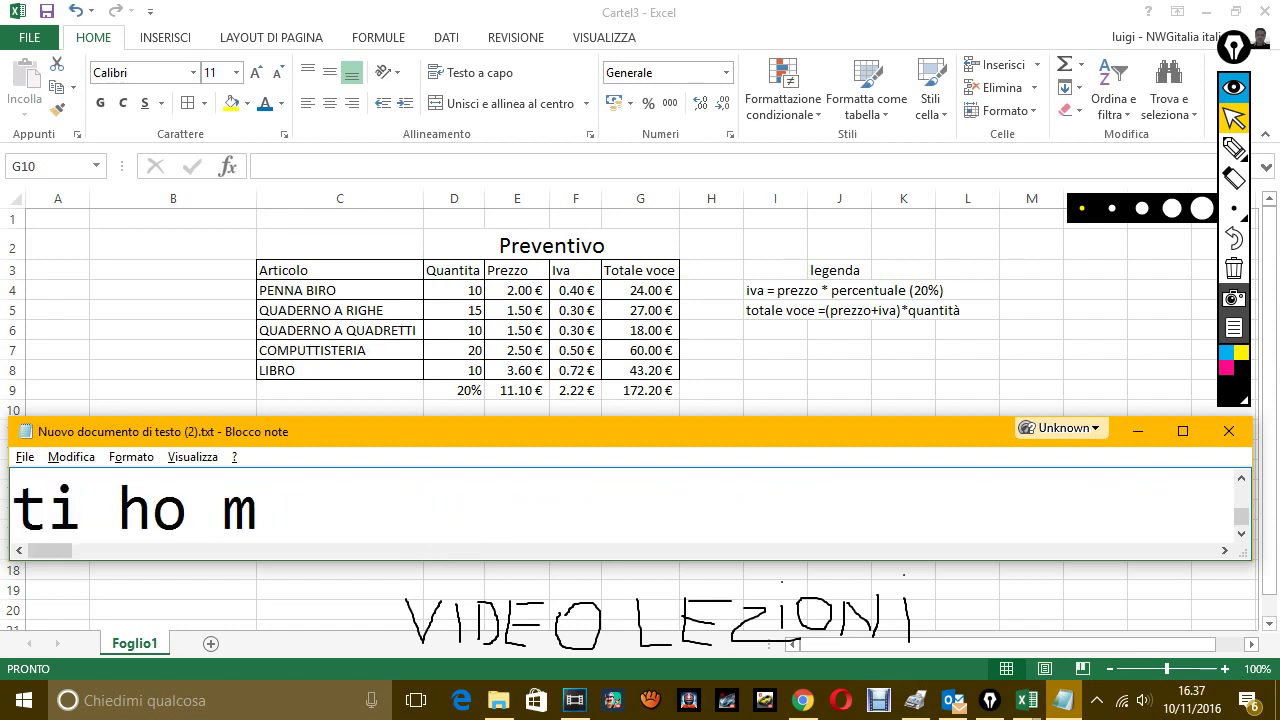
pyautogui.write('ostrato di nuov')
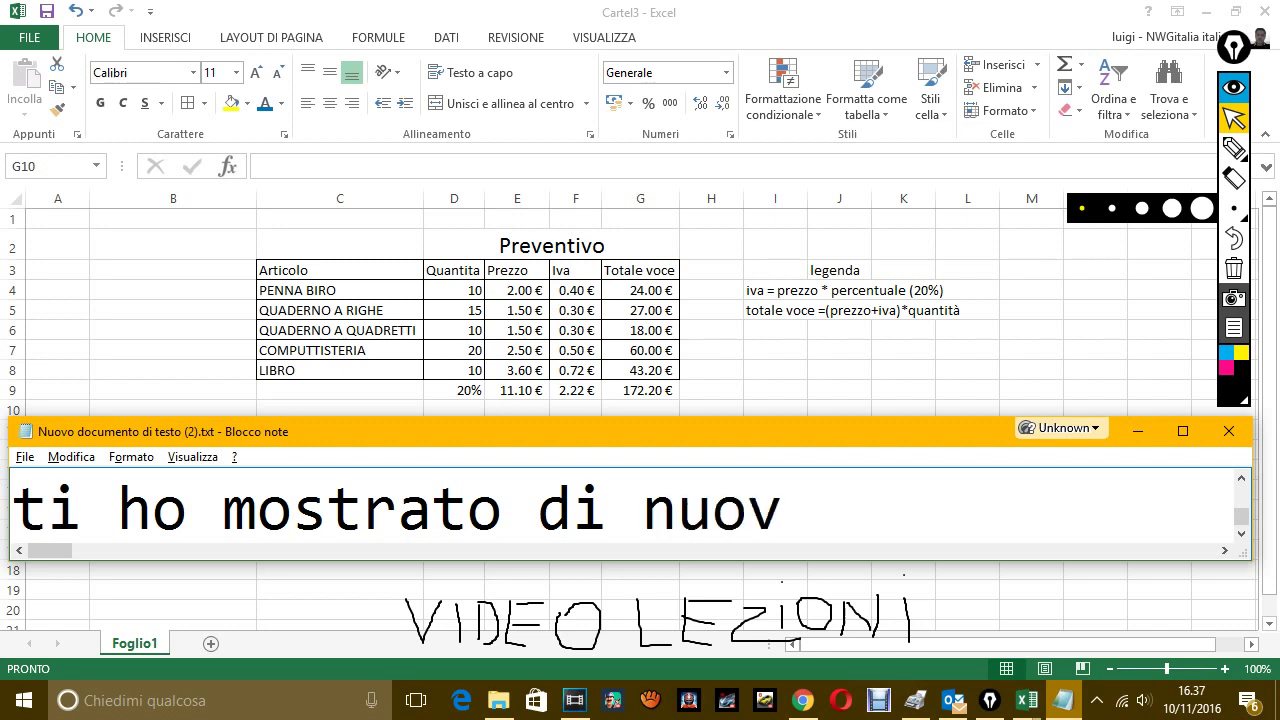
pyautogui.write('o come ho fa')
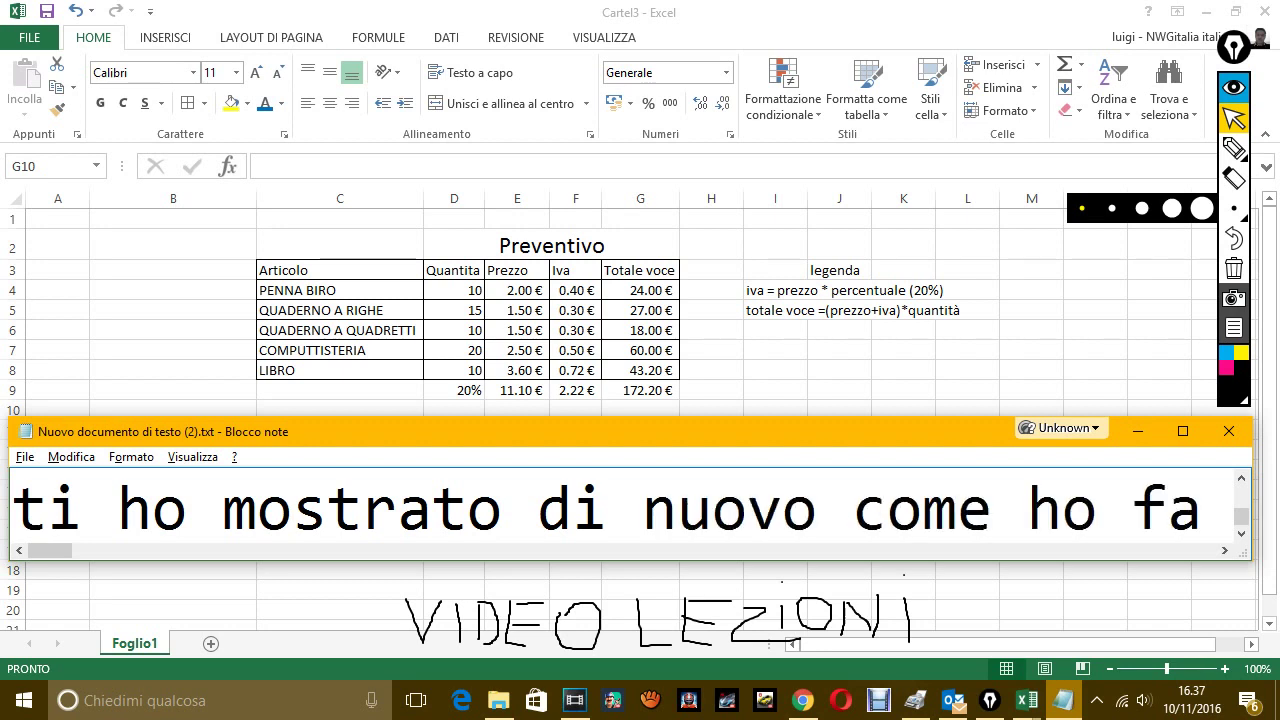
pyautogui.write('tto.')
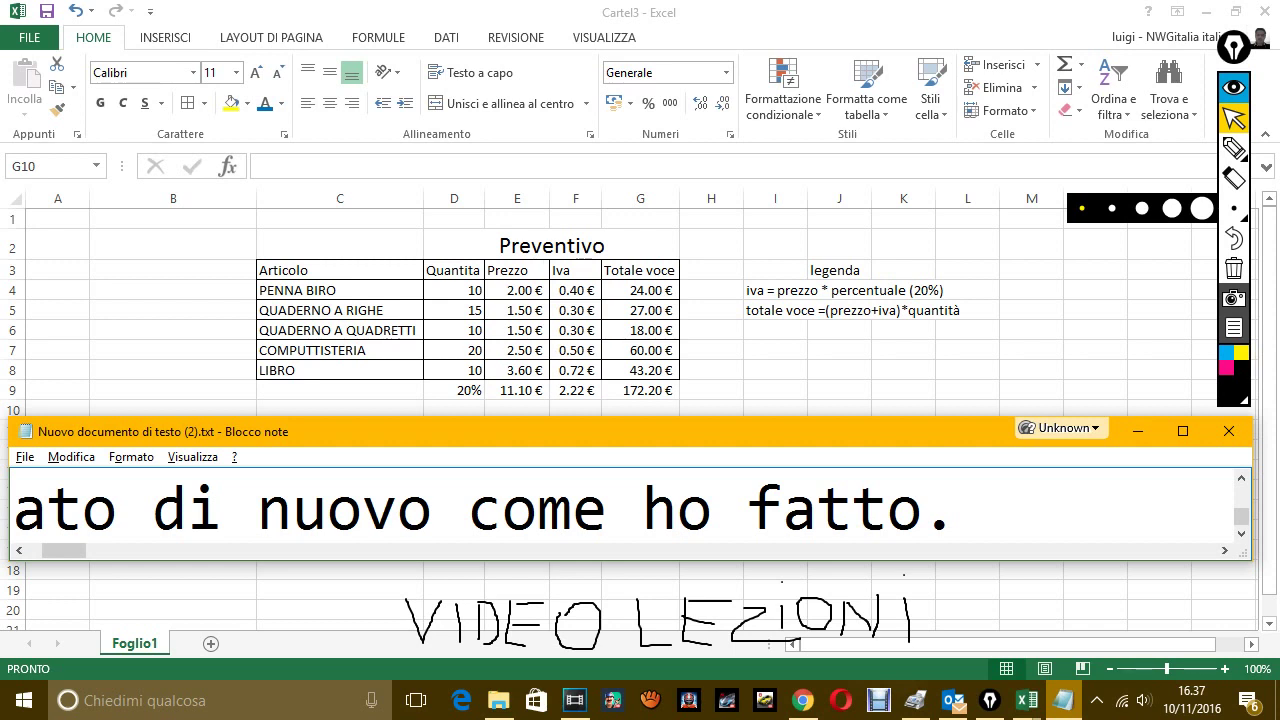
# Add 'ora se vogliamo anche abbellire o aggiungere una tabella per filtrare la nostra tabella vediamo come fare.'.
pyautogui.write(' or')
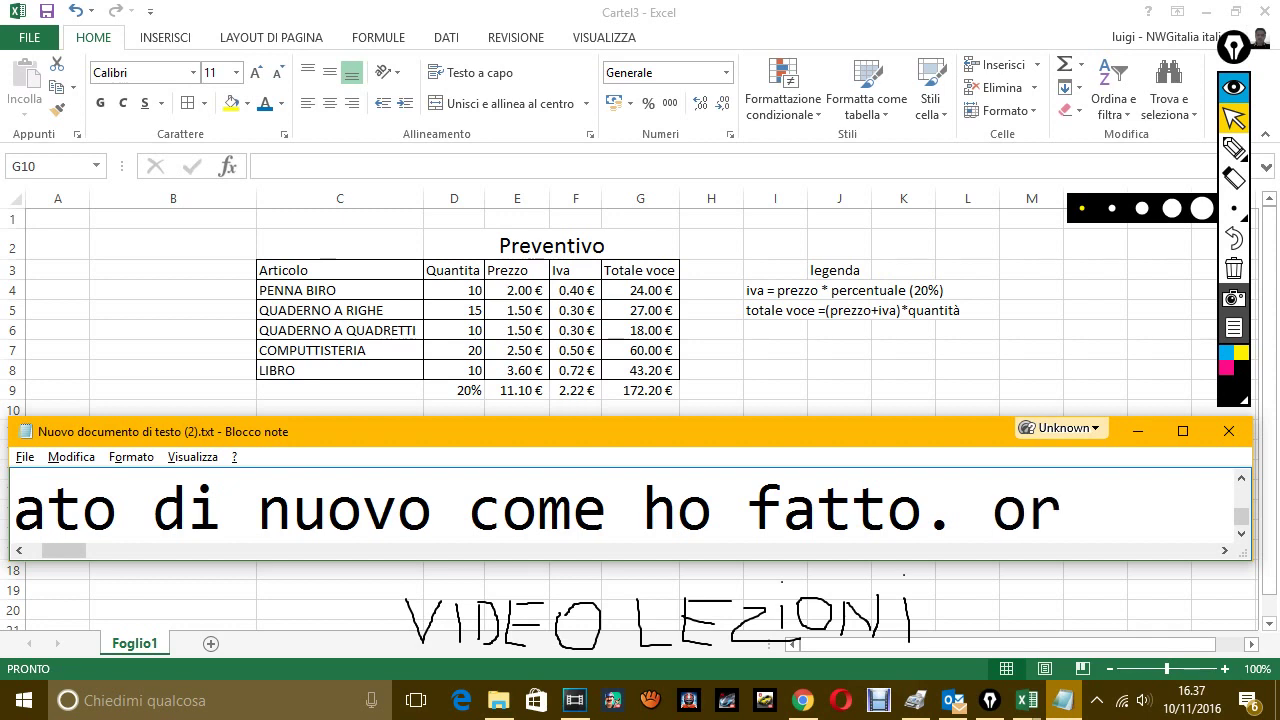
pyautogui.write('a se vo')
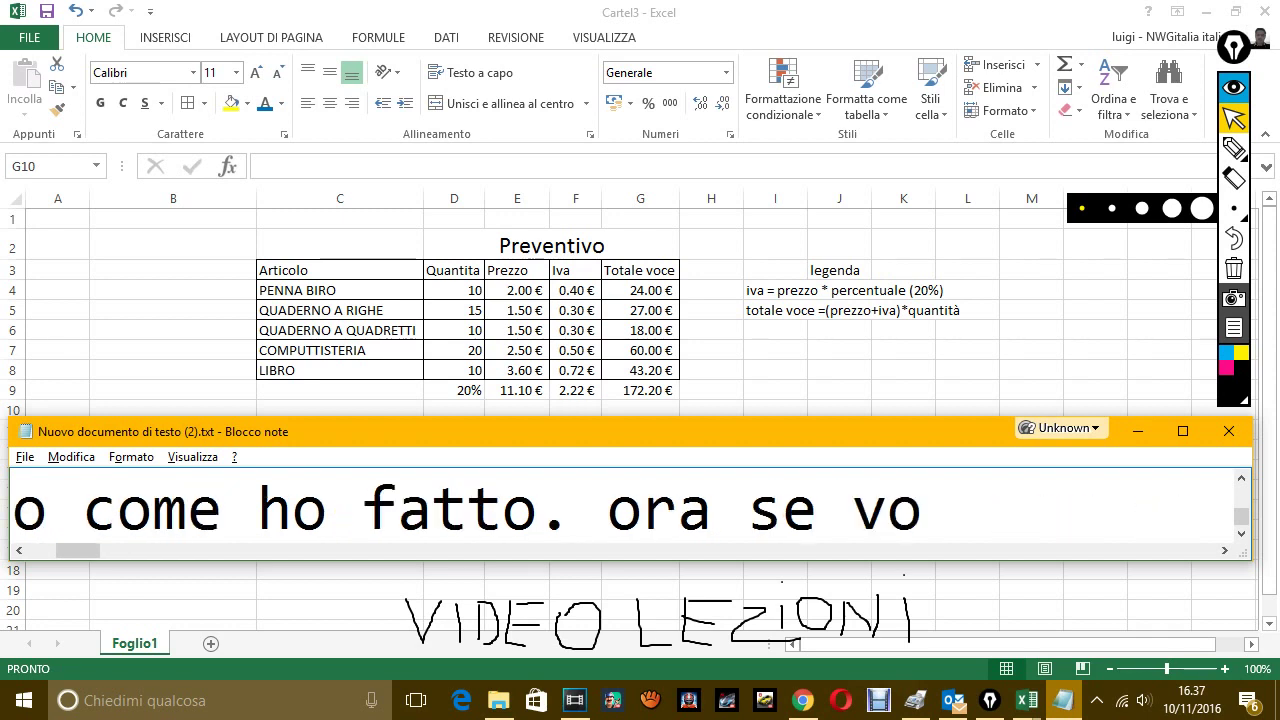
pyautogui.write('gliamo an')
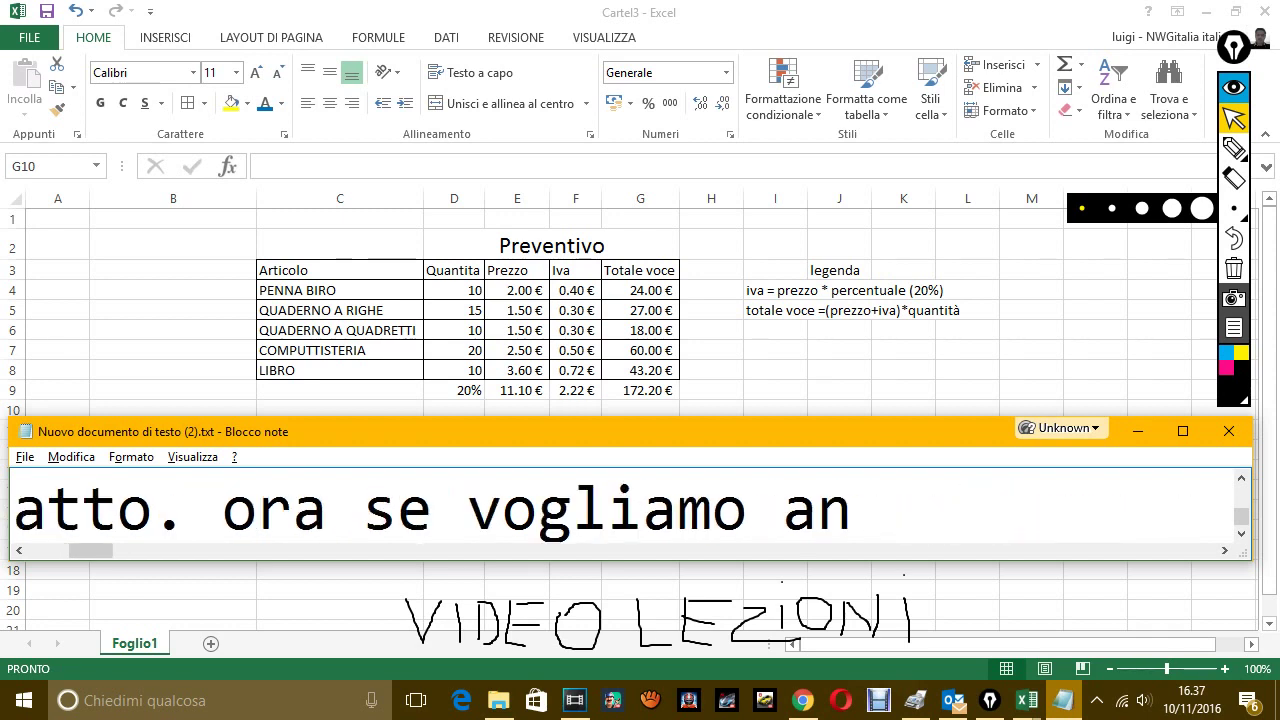
pyautogui.write('che abbe')
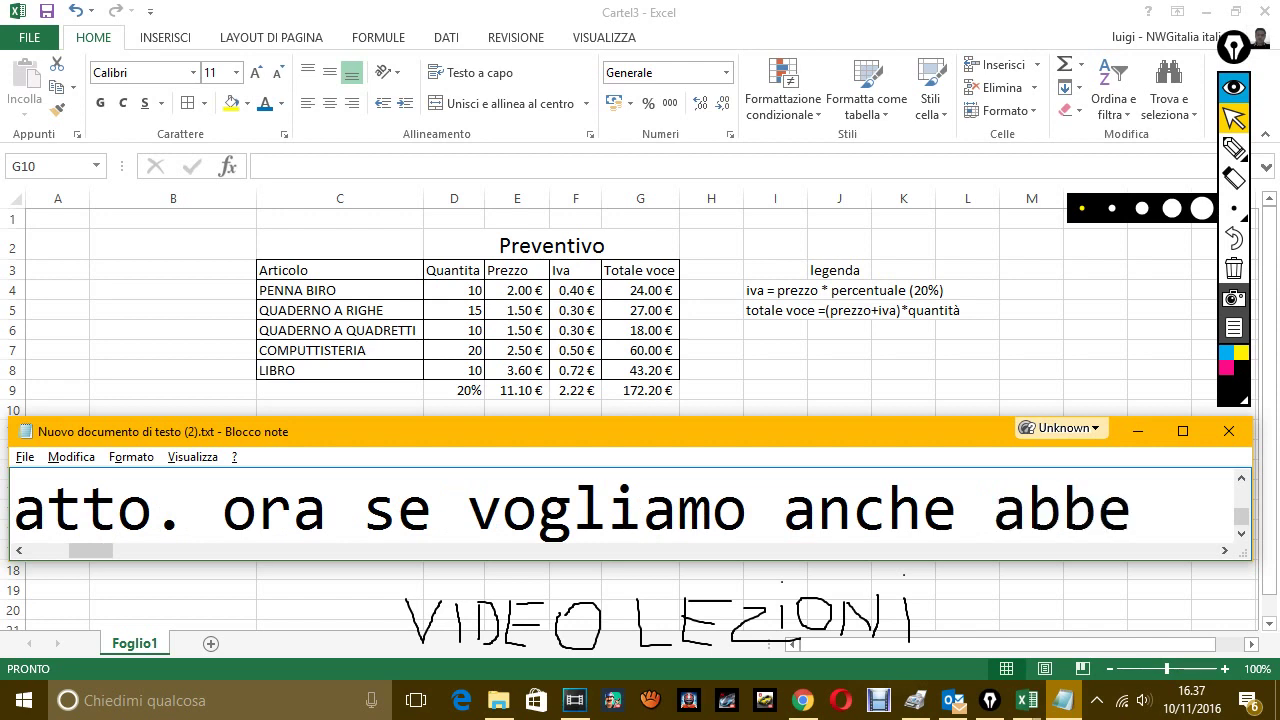
pyautogui.write('llire o a')
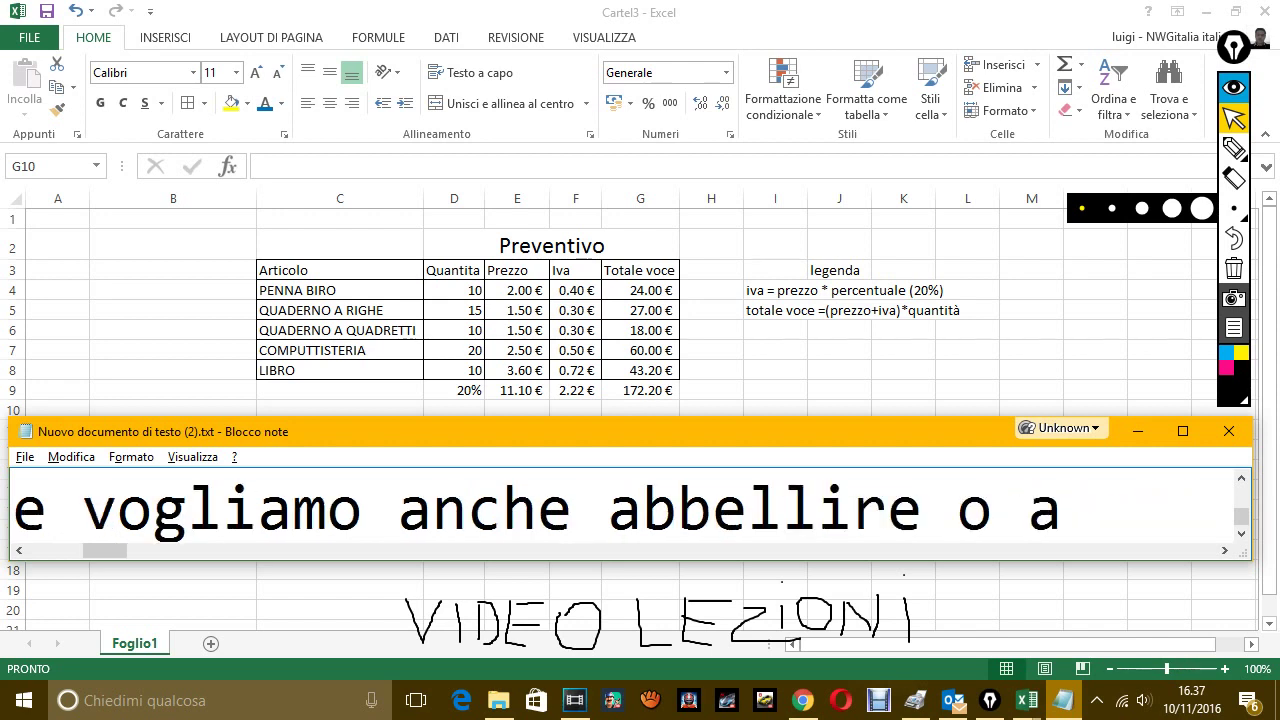
pyautogui.write('ggiungere')
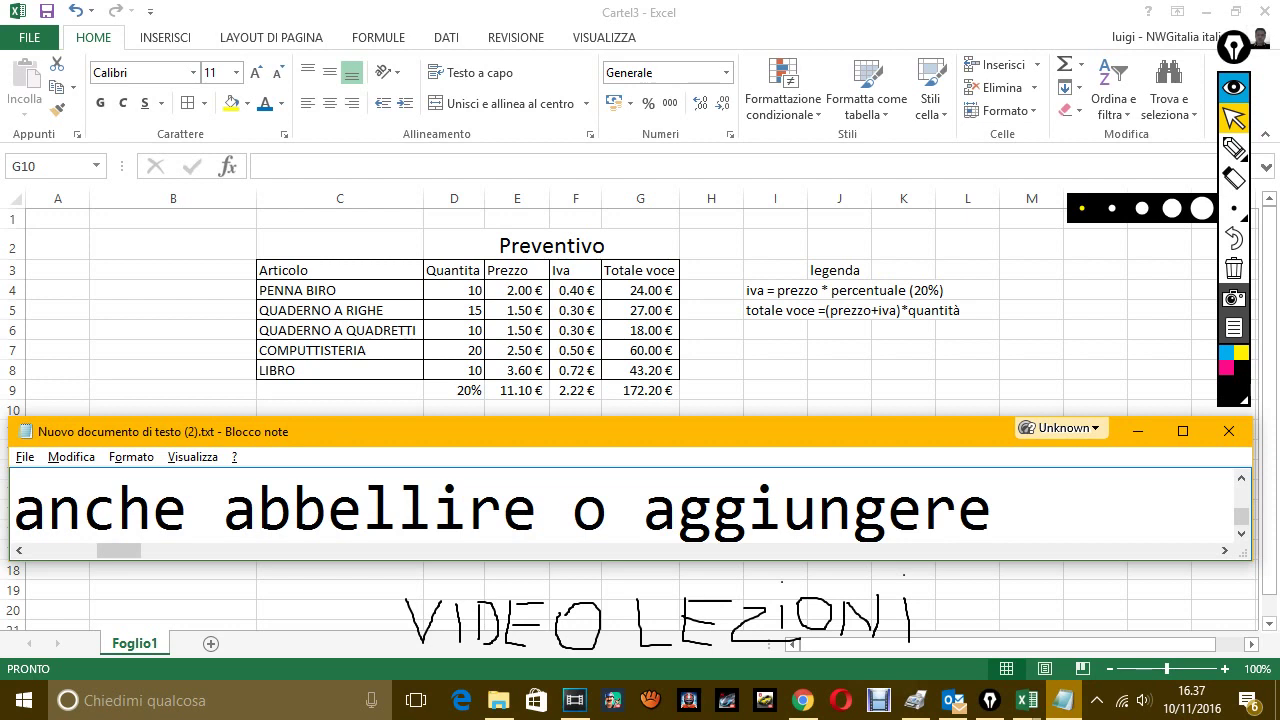
pyautogui.write(' un re')
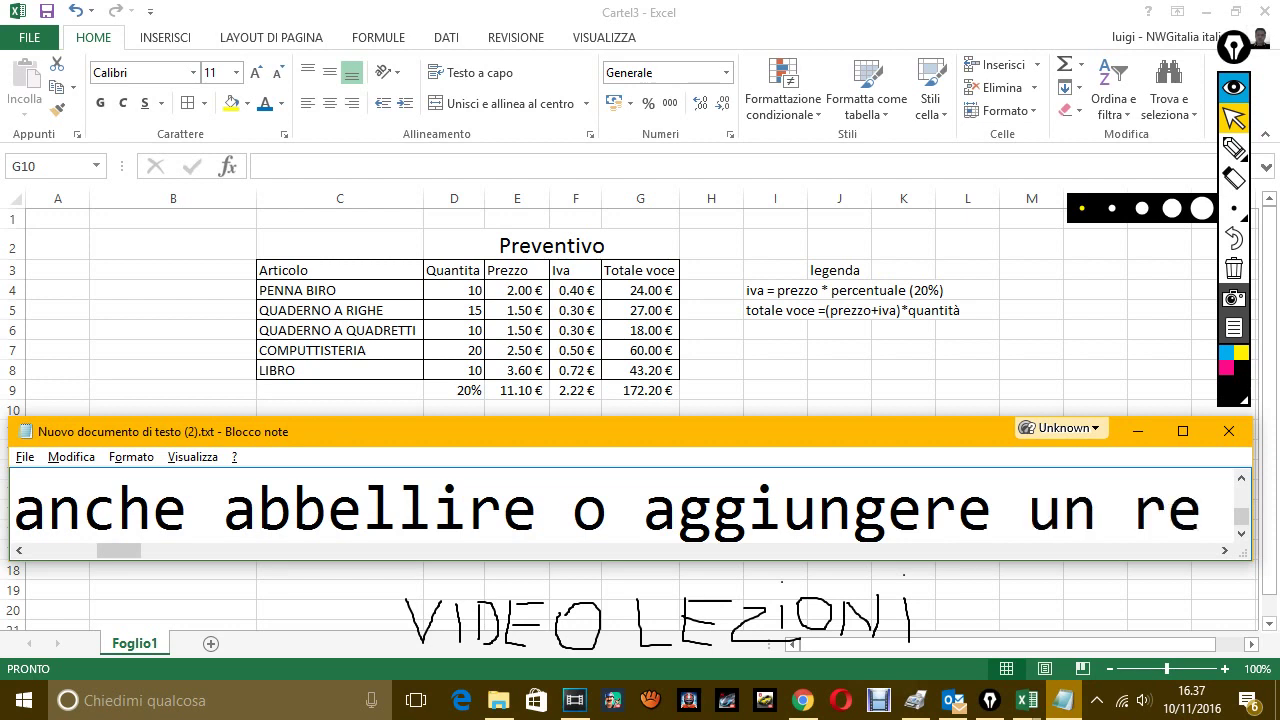
pyautogui.press('BackSpace')
pyautogui.press('BackSpace')
pyautogui.press('BackSpace')
pyautogui.write('a t')
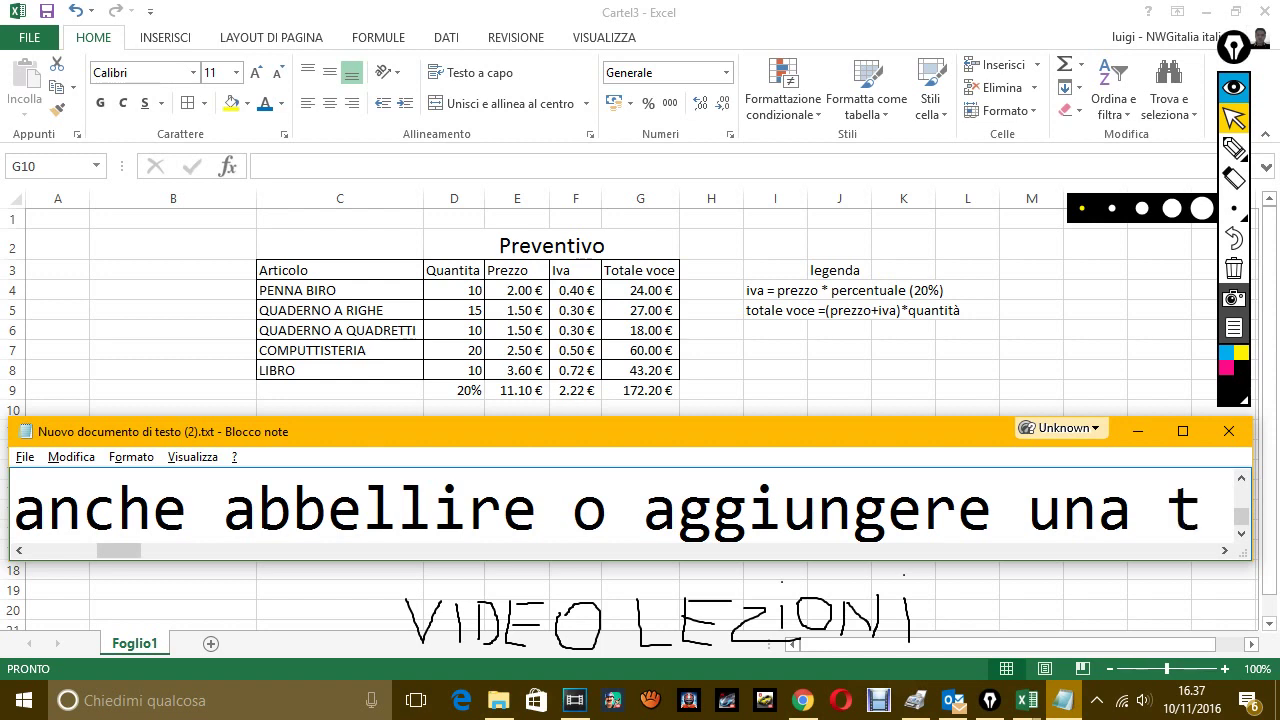
pyautogui.write('abella per fi')
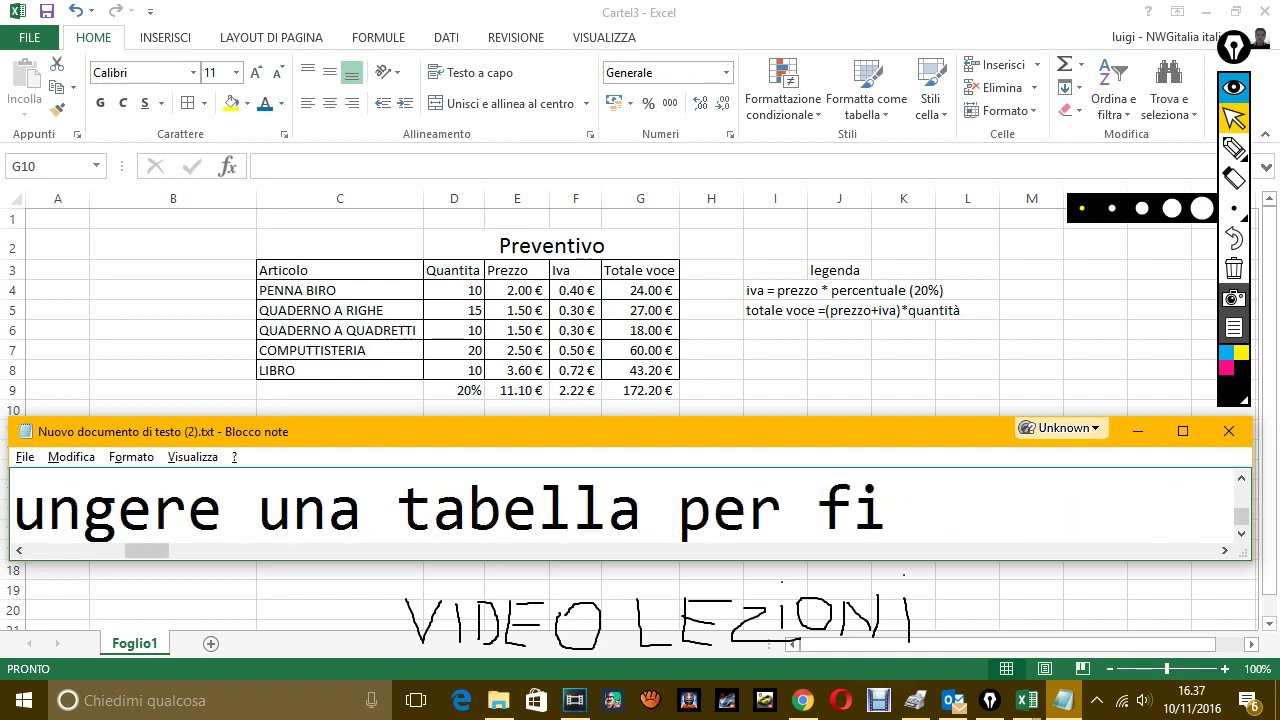
pyautogui.write('ltrare la')
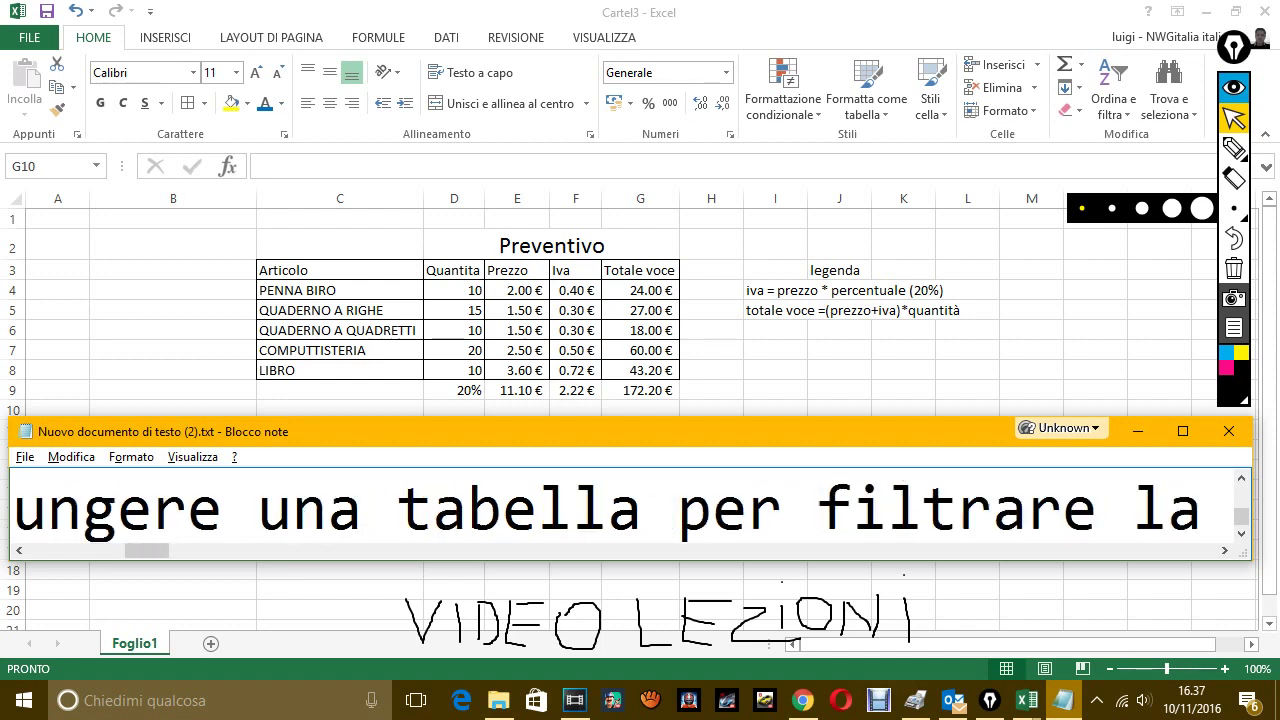
pyautogui.write(' nostra')
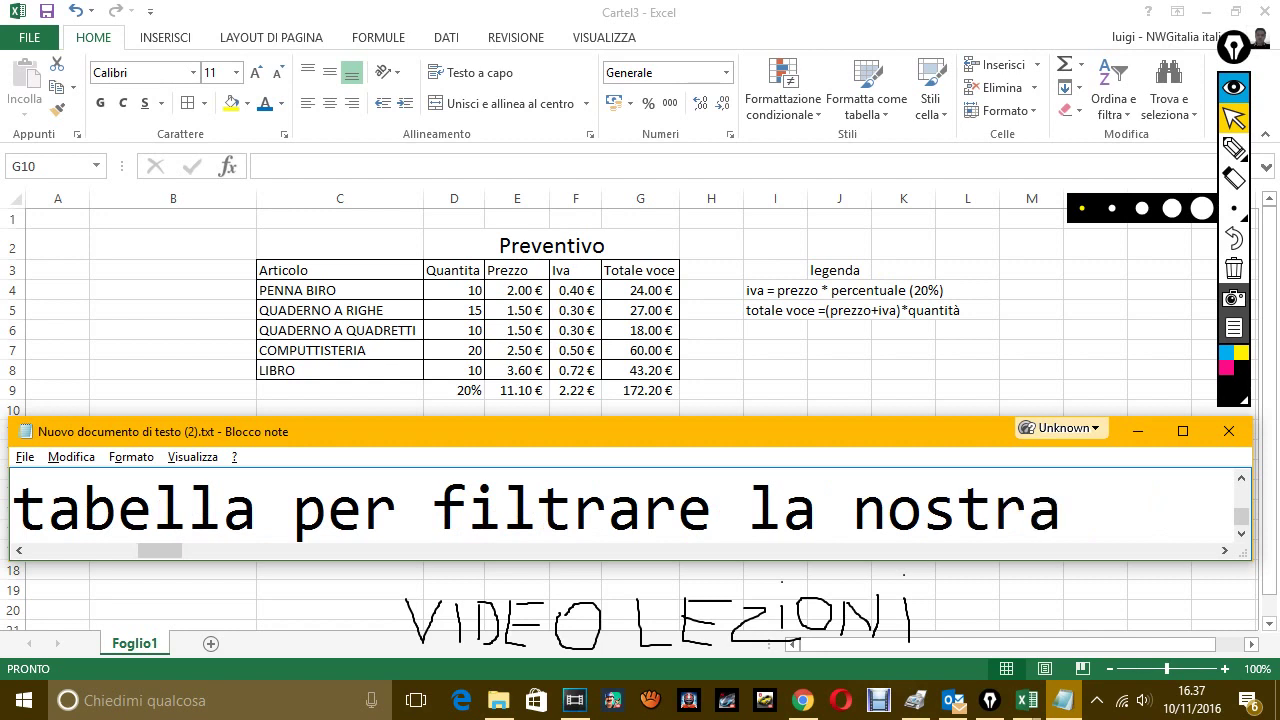
pyautogui.write(' tabella')
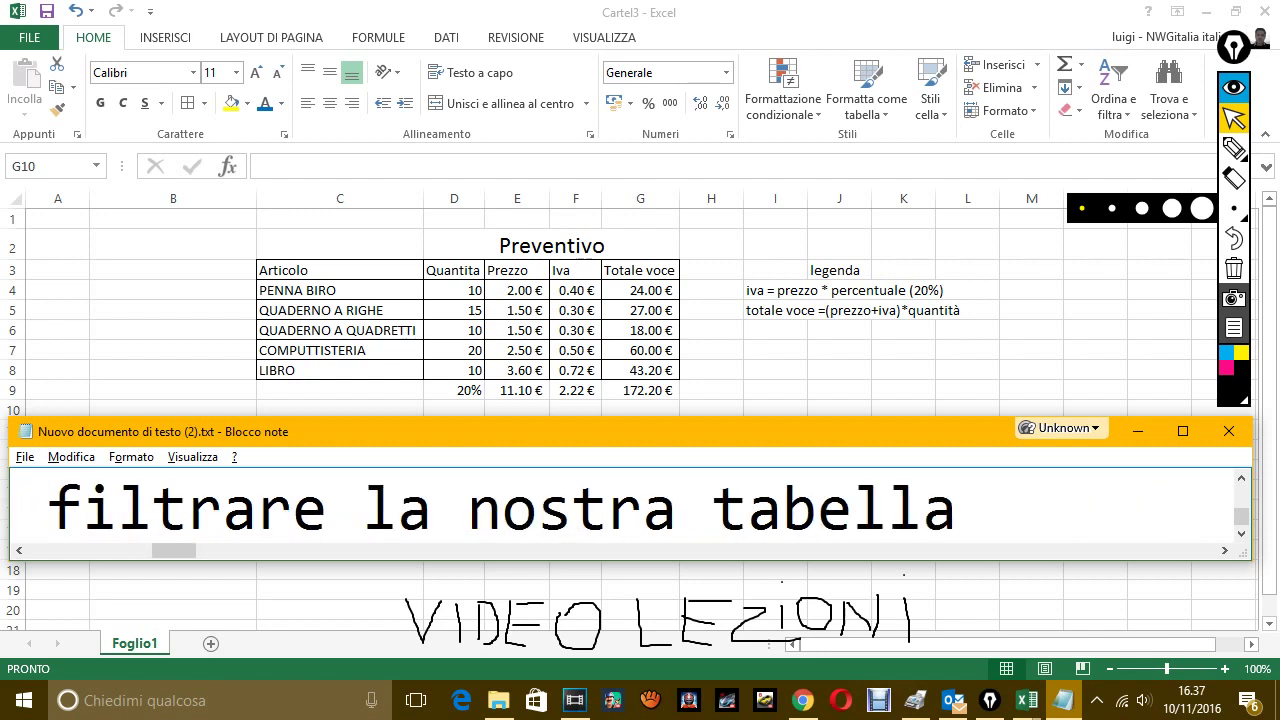
pyautogui.write(' e')
pyautogui.press('BackSpace')
pyautogui.write('vedi')
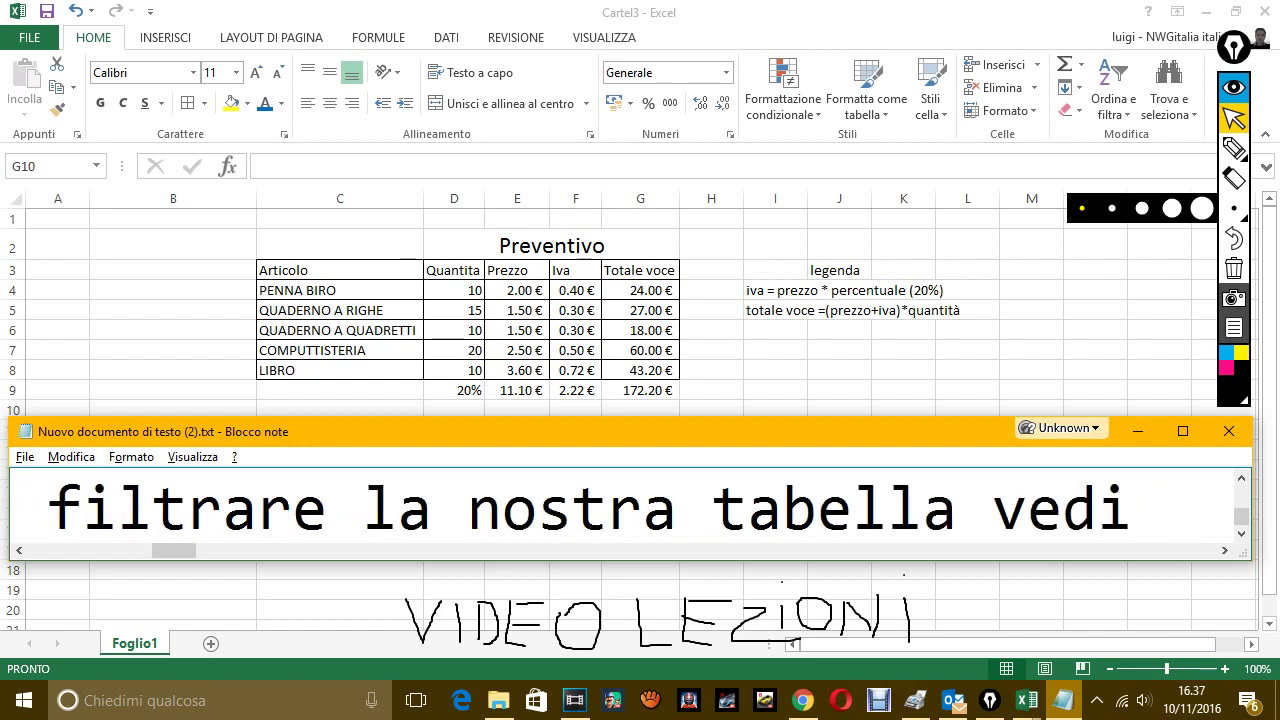
pyautogui.write('amo come fare.')
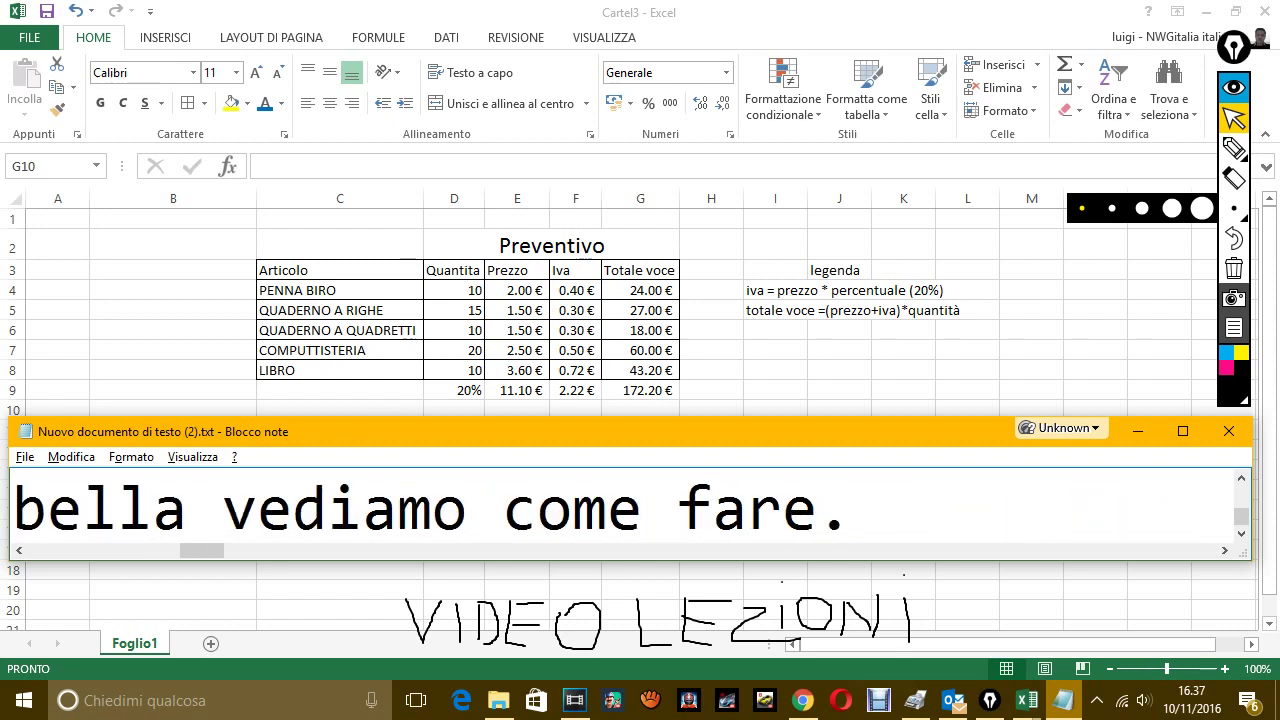
# Format C3:G8 as a table with headers using the orange table style.
pyautogui.hotkey('alt', 'Tab')
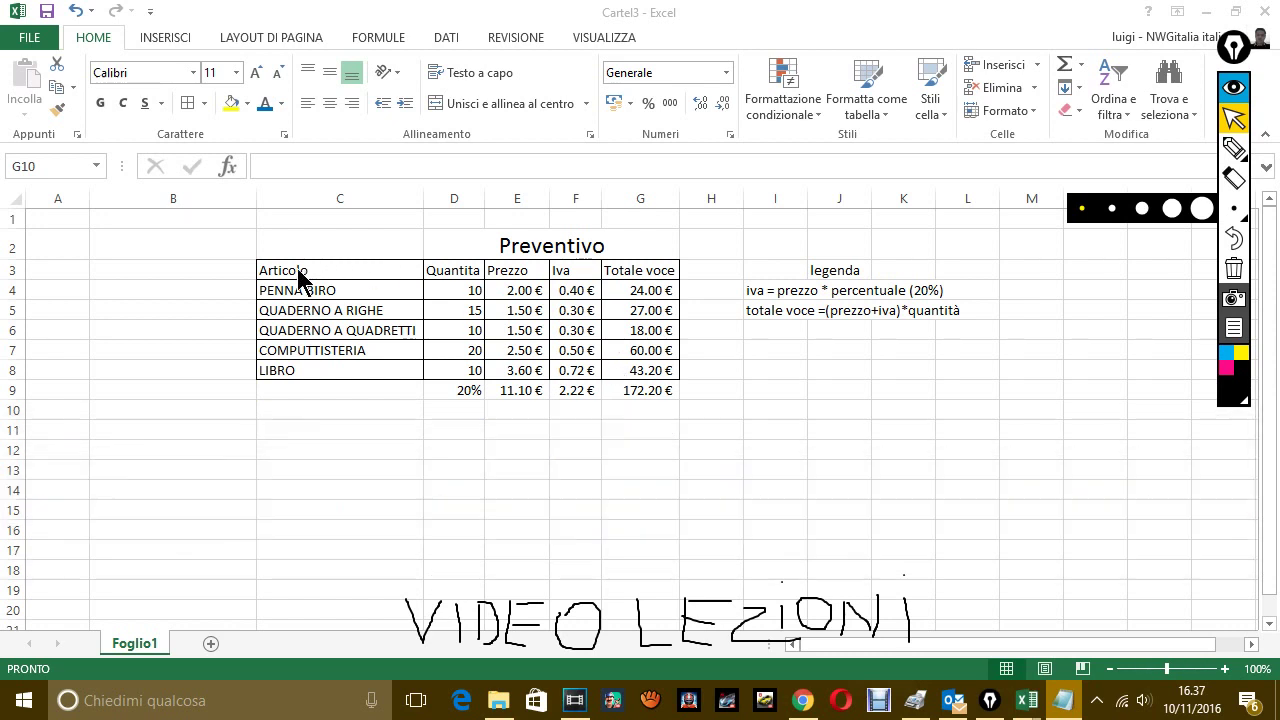
pyautogui.moveTo(286, 270); pyautogui.dragTo(316, 290)
pyautogui.moveTo(582, 378); pyautogui.dragTo(650, 368)
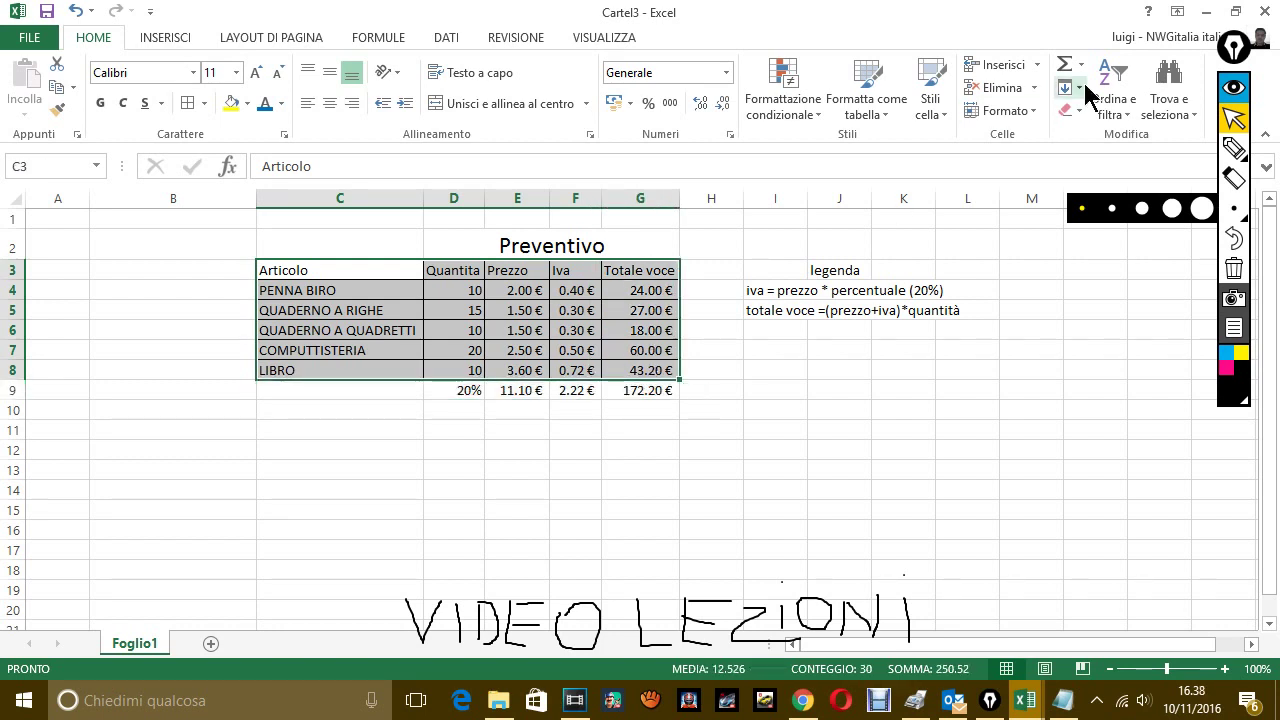
pyautogui.click(860, 91)
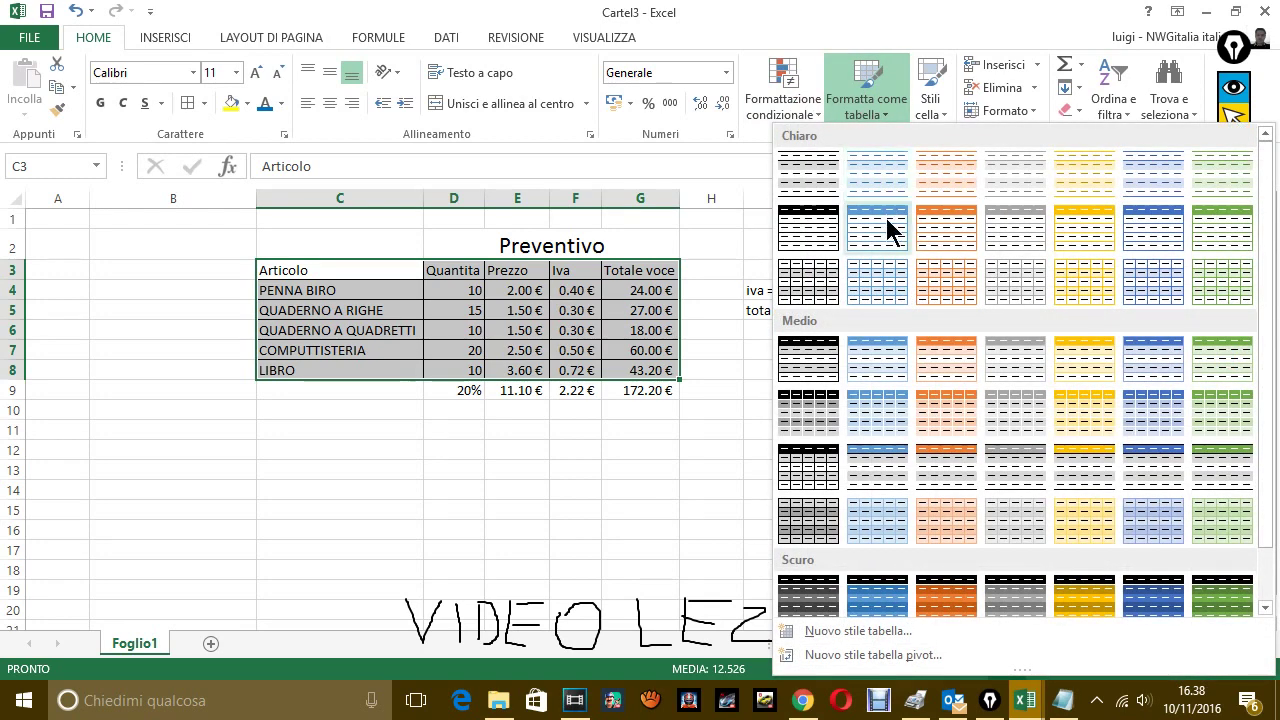
pyautogui.click(945, 232)
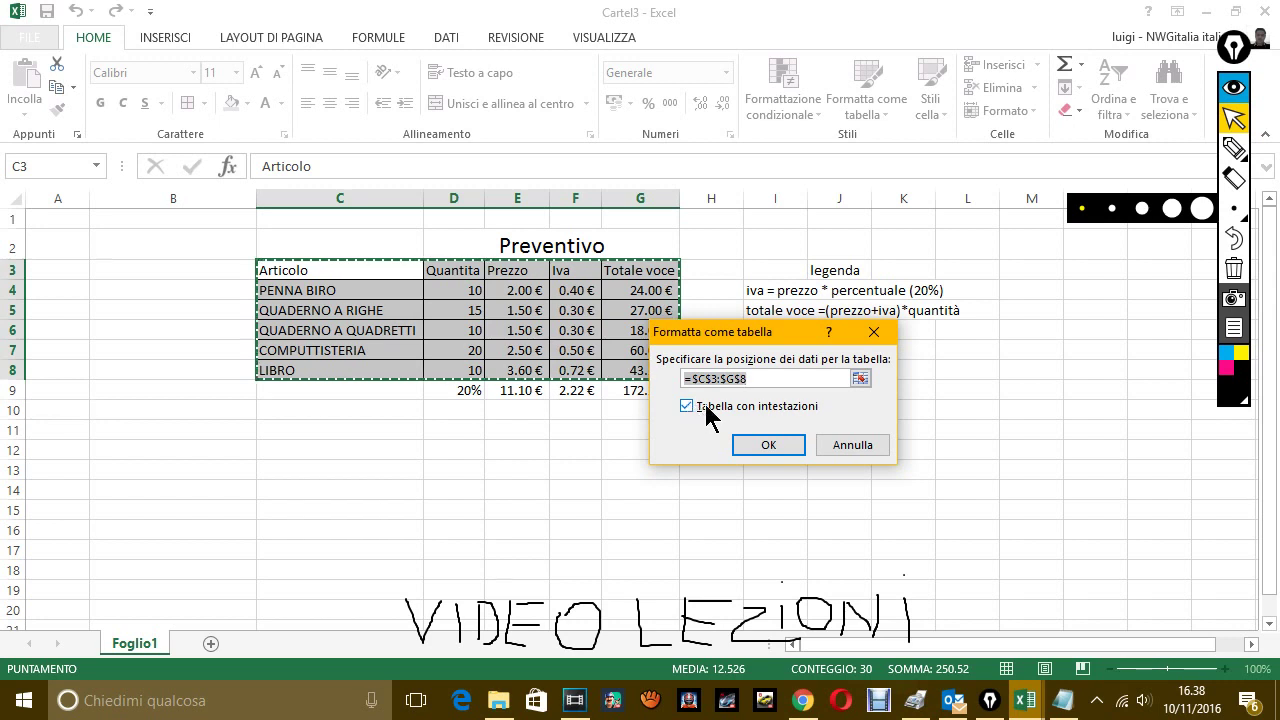
pyautogui.click(769, 445)
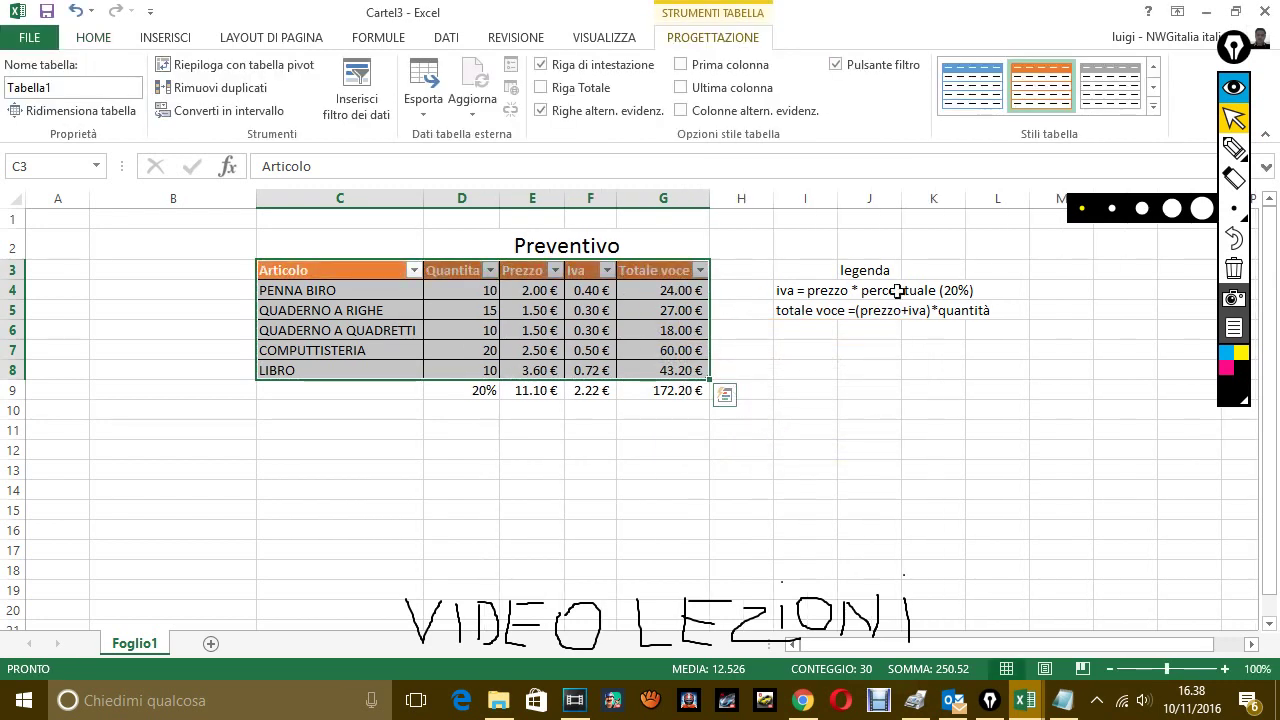
# Write in Notepad that the headers flag was ticked because row 3 holds the intestazioni.
pyautogui.click(1063, 700)
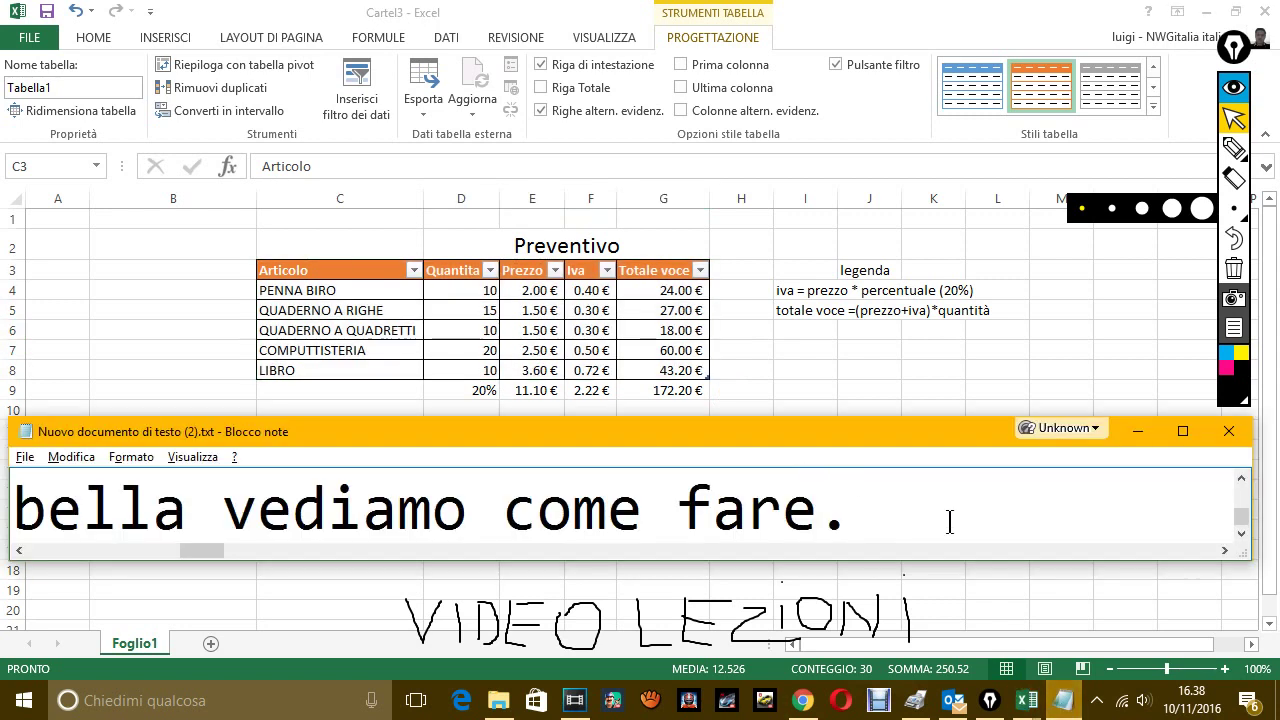
pyautogui.write('co')
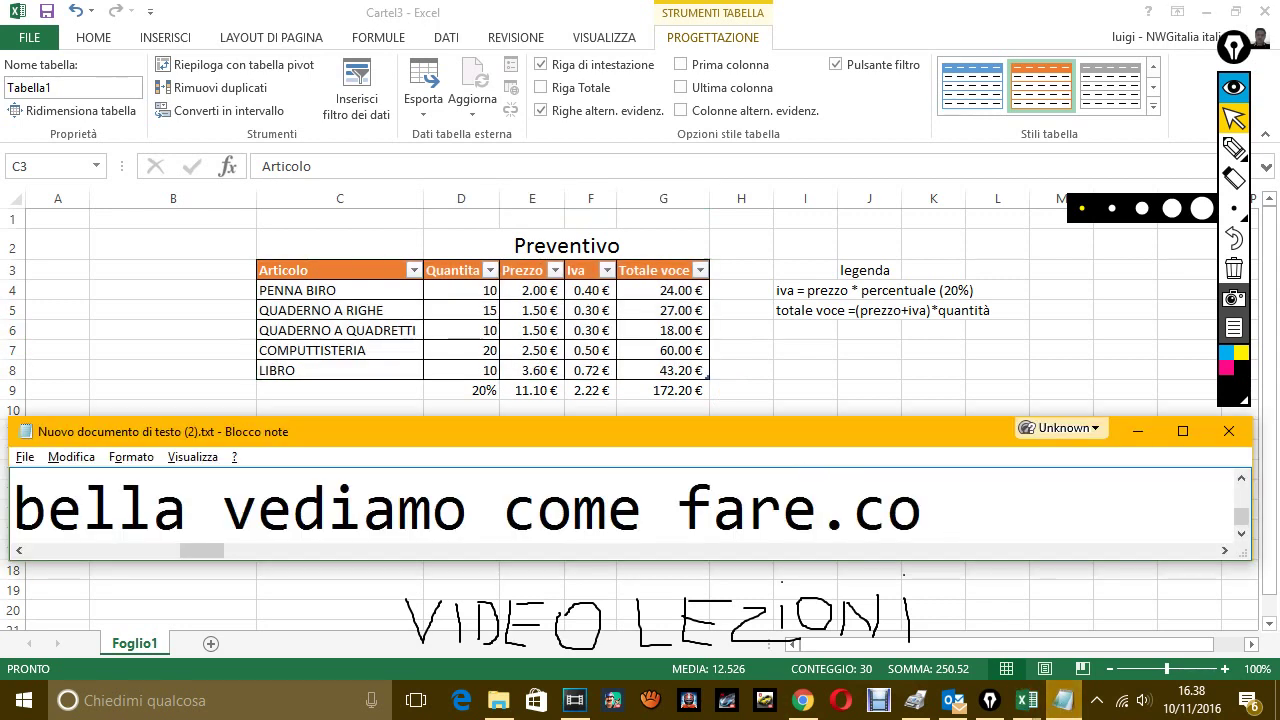
pyautogui.write('em')
pyautogui.press('BackSpace')
pyautogui.press('BackSpace')
pyautogui.write('me vedi')
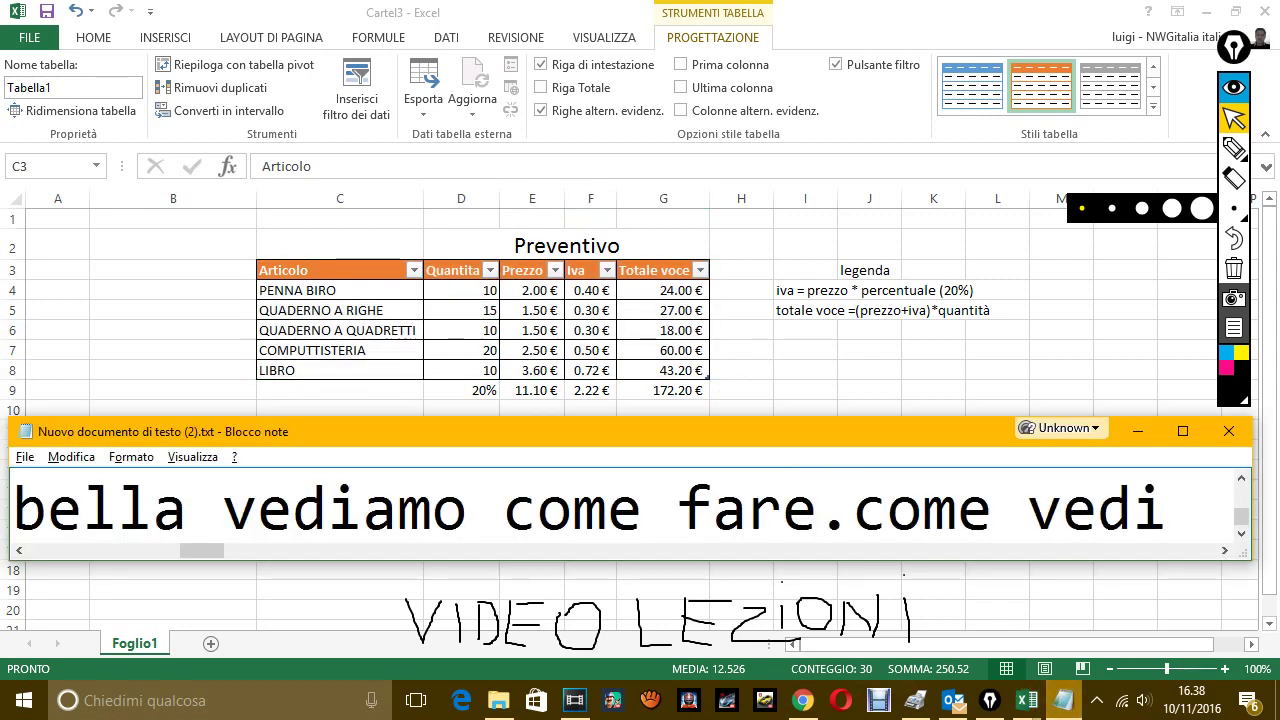
pyautogui.write(' ho spu')
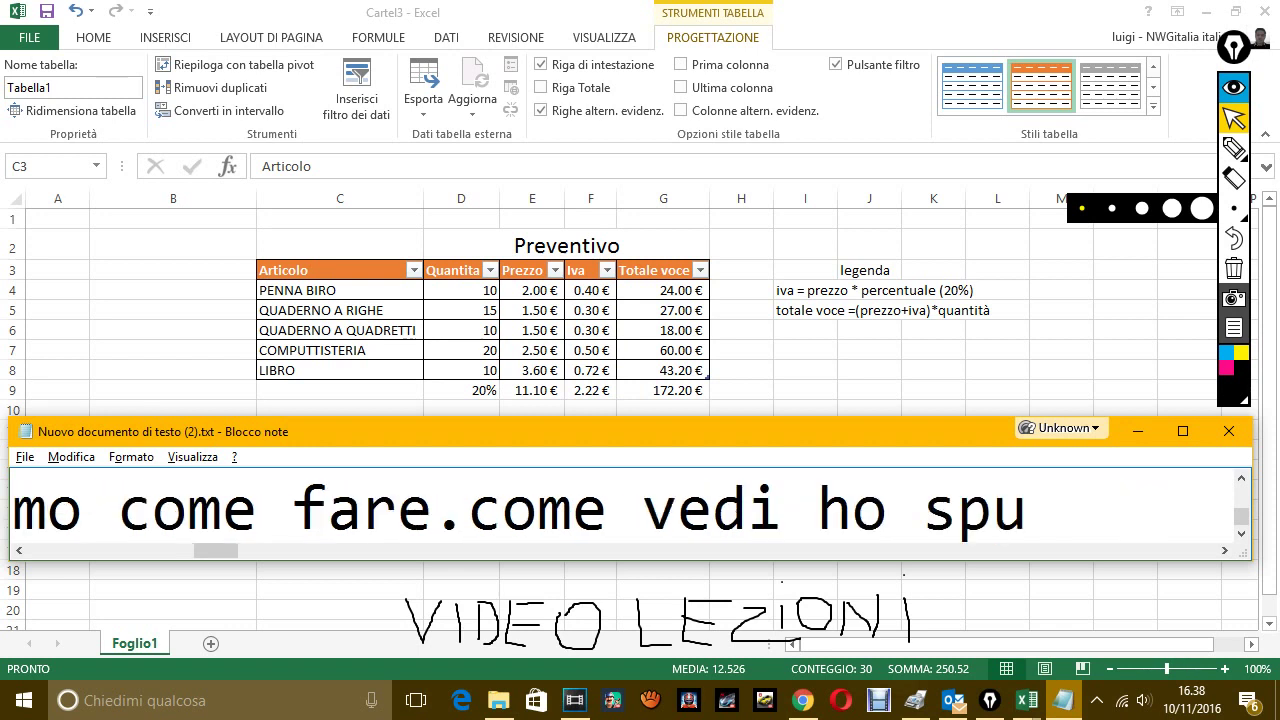
pyautogui.write('nta')
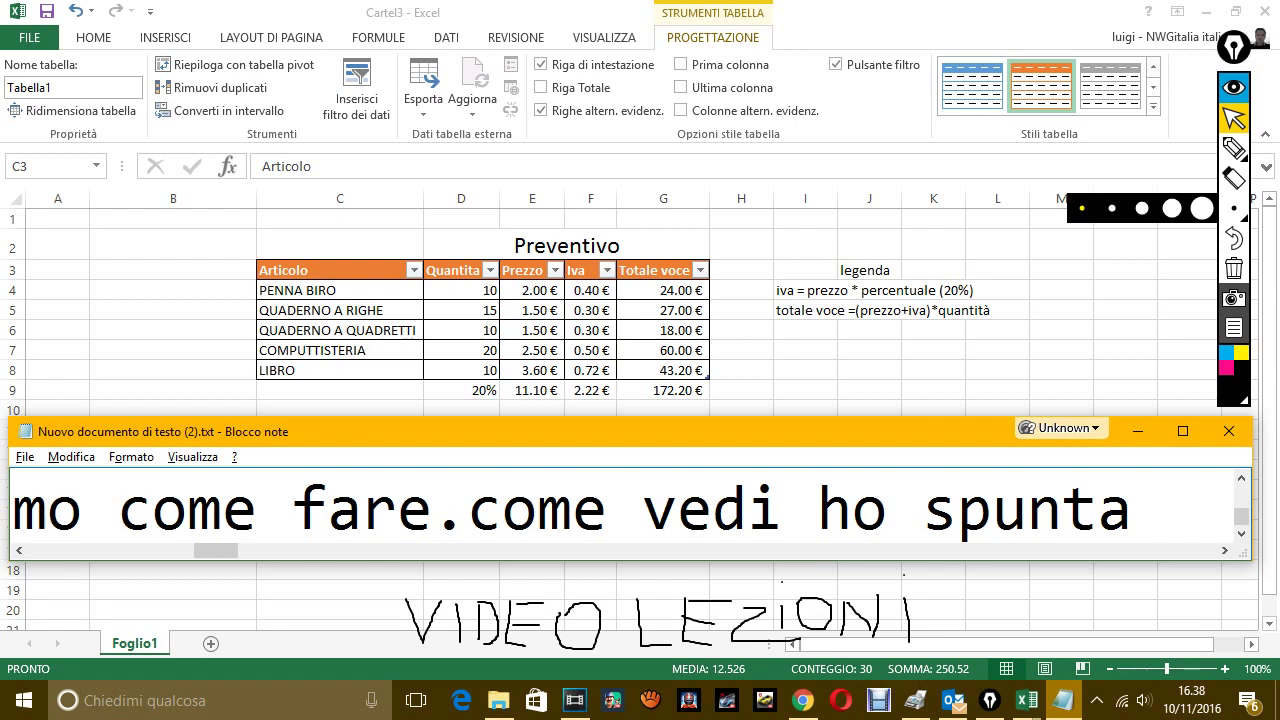
pyautogui.write('to la ca')
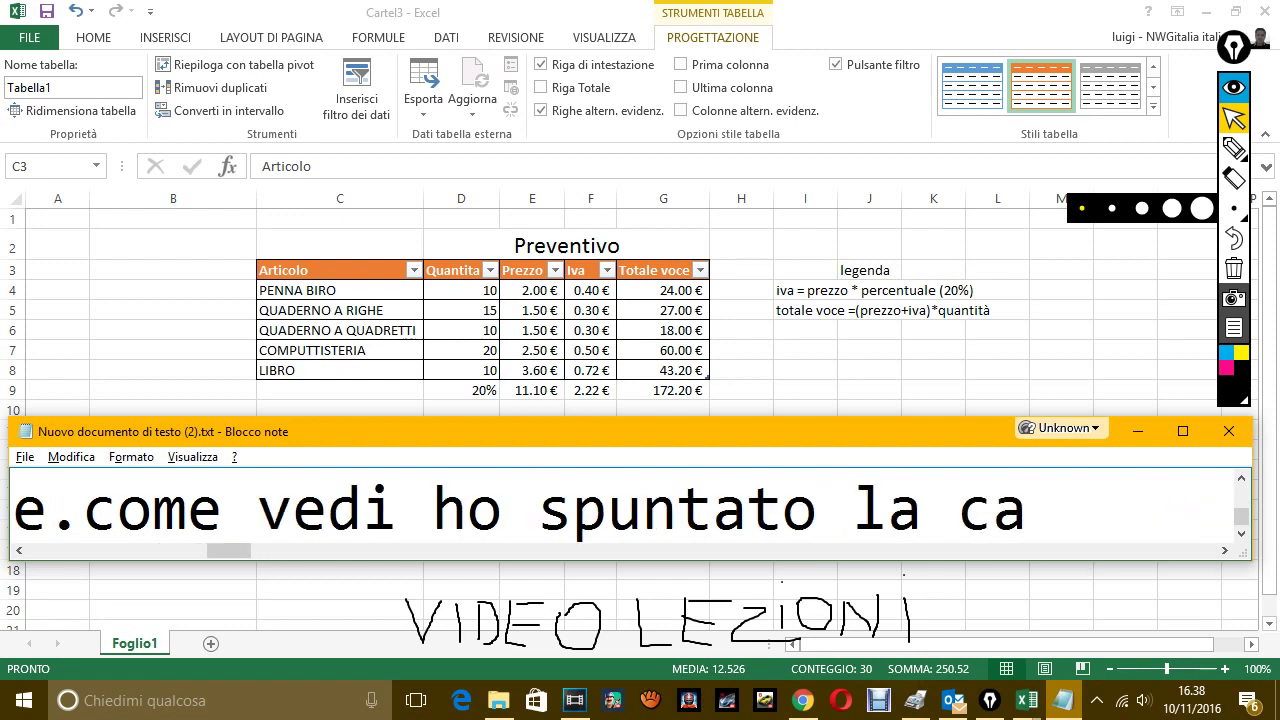
pyautogui.write('sella formatta')
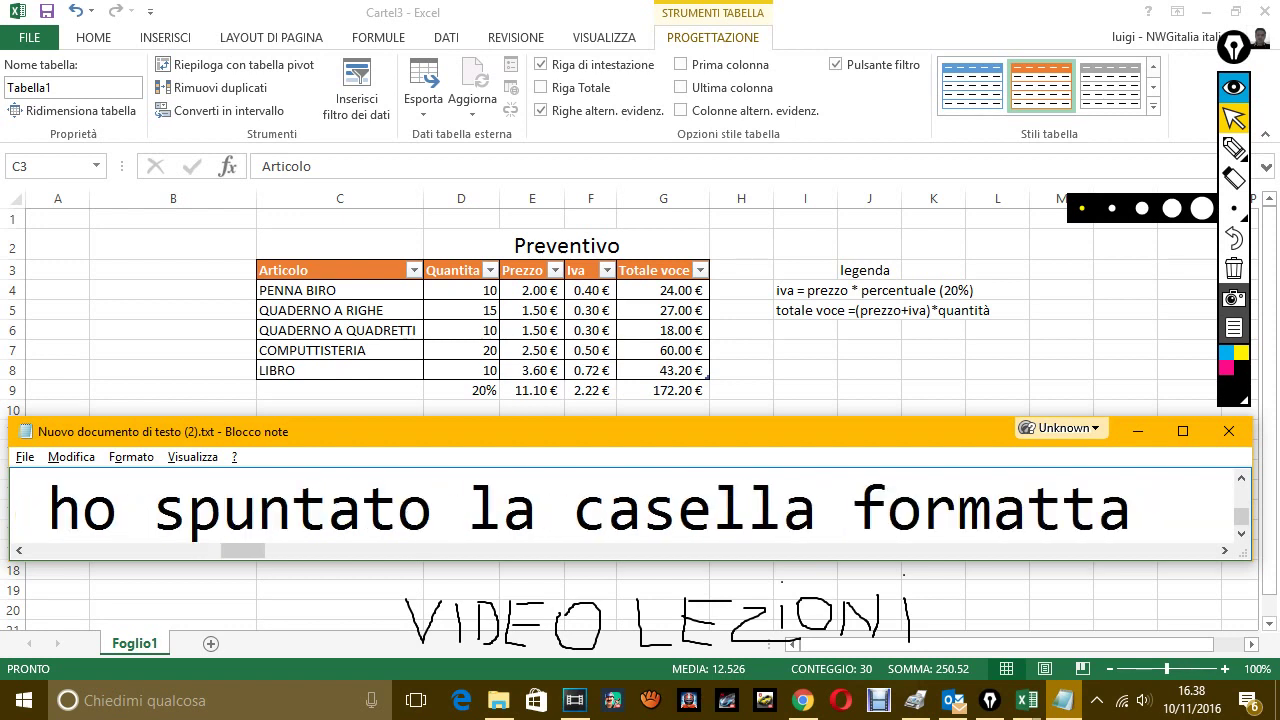
pyautogui.write('zione e nel')
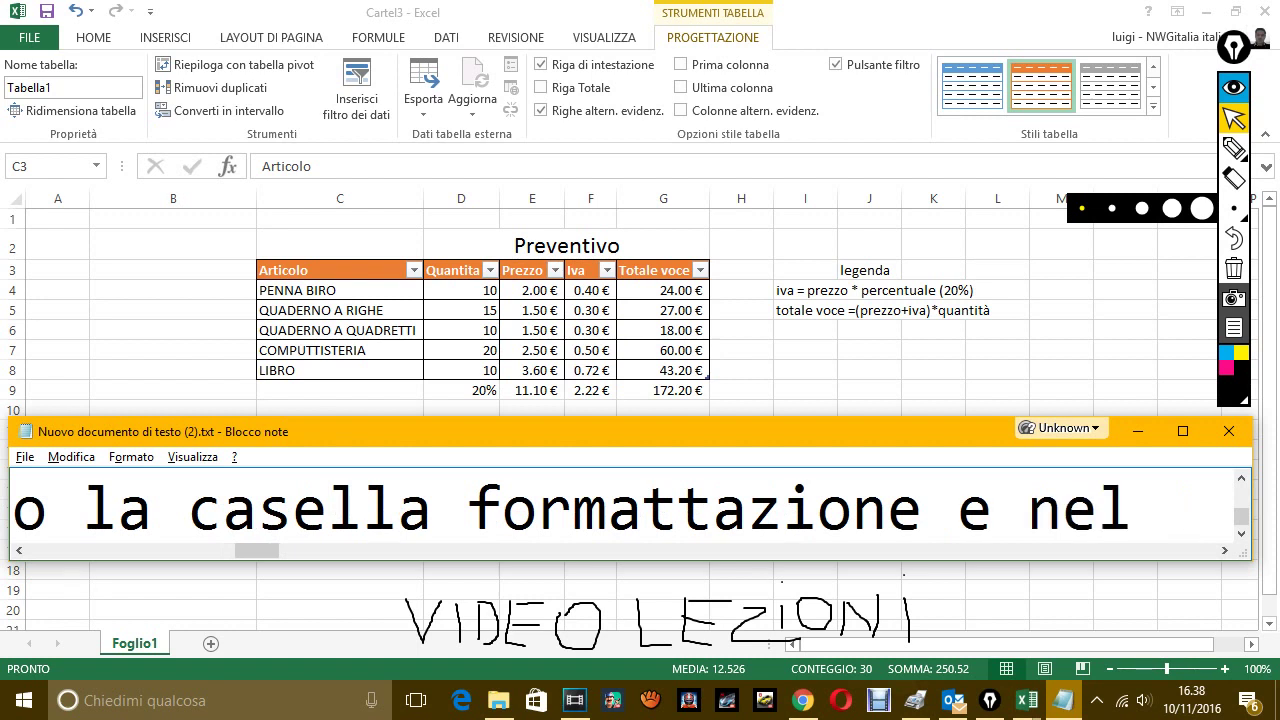
pyautogui.write(' riguq')
pyautogui.press('BackSpace')
pyautogui.press('BackSpace')
pyautogui.press('BackSpace')
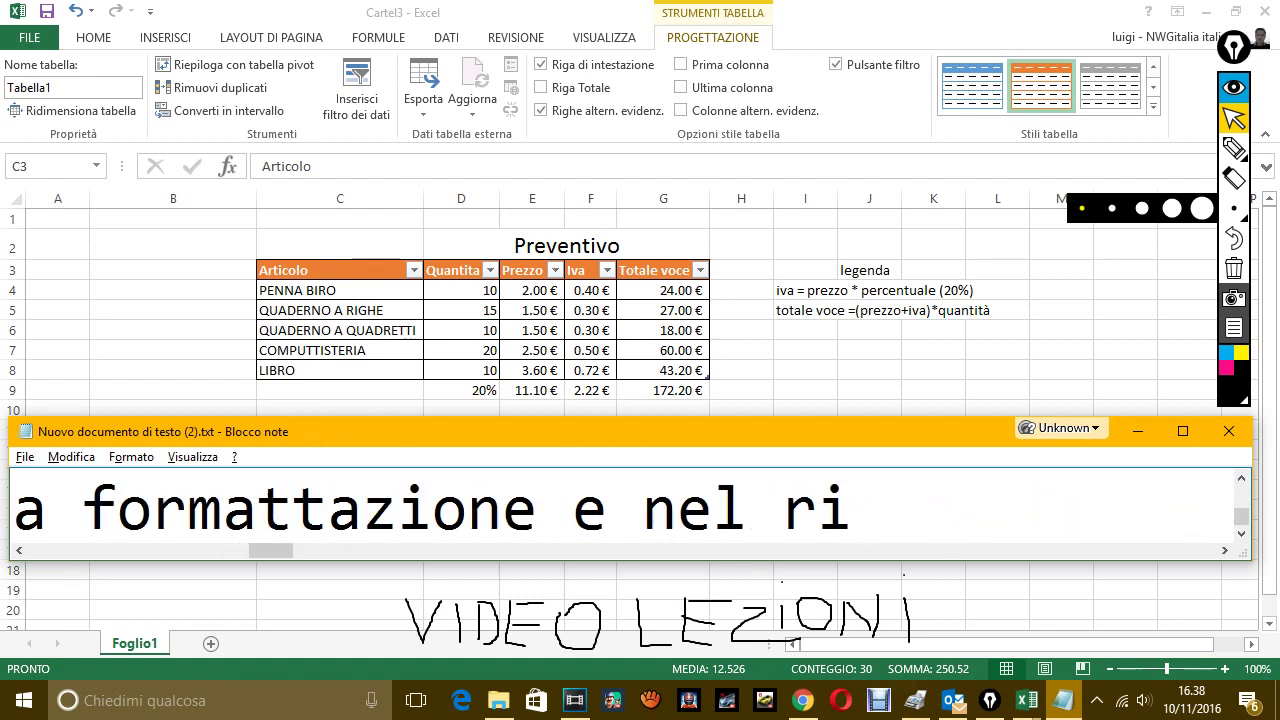
pyautogui.write('quadrino ho')
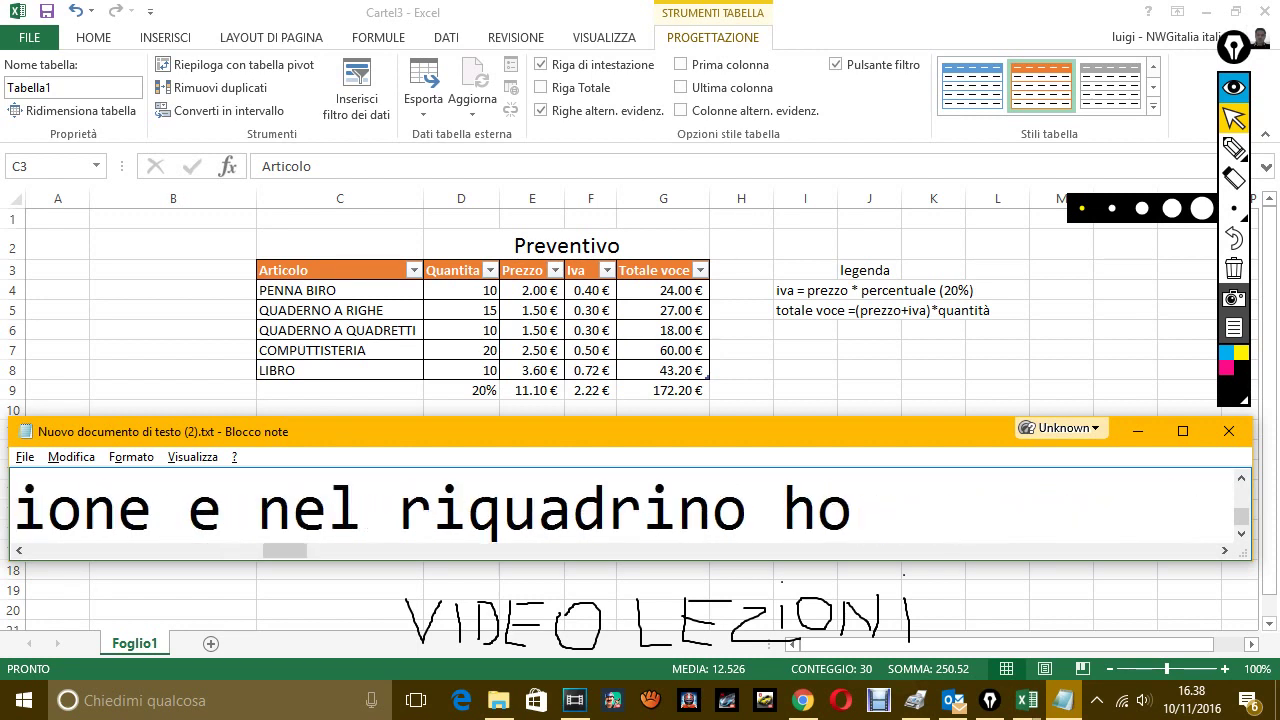
pyautogui.write(' messo')
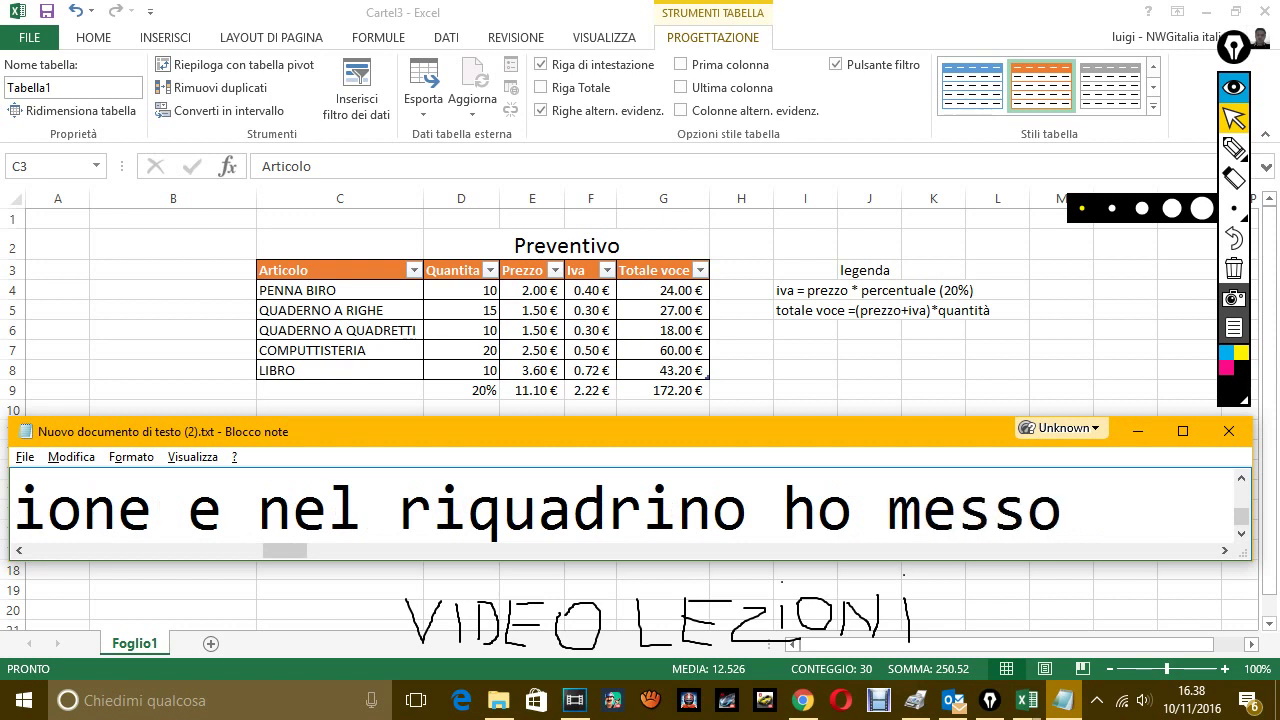
pyautogui.write(' il flag s')
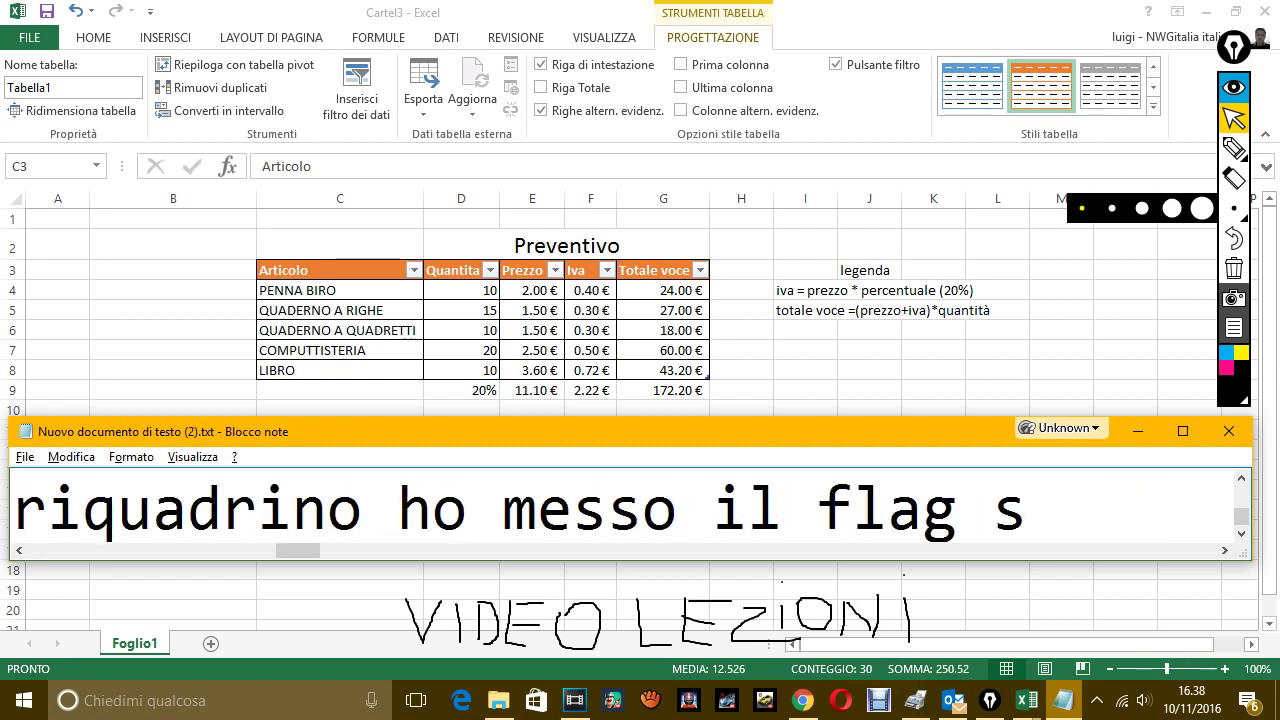
pyautogui.write('u intestazion')
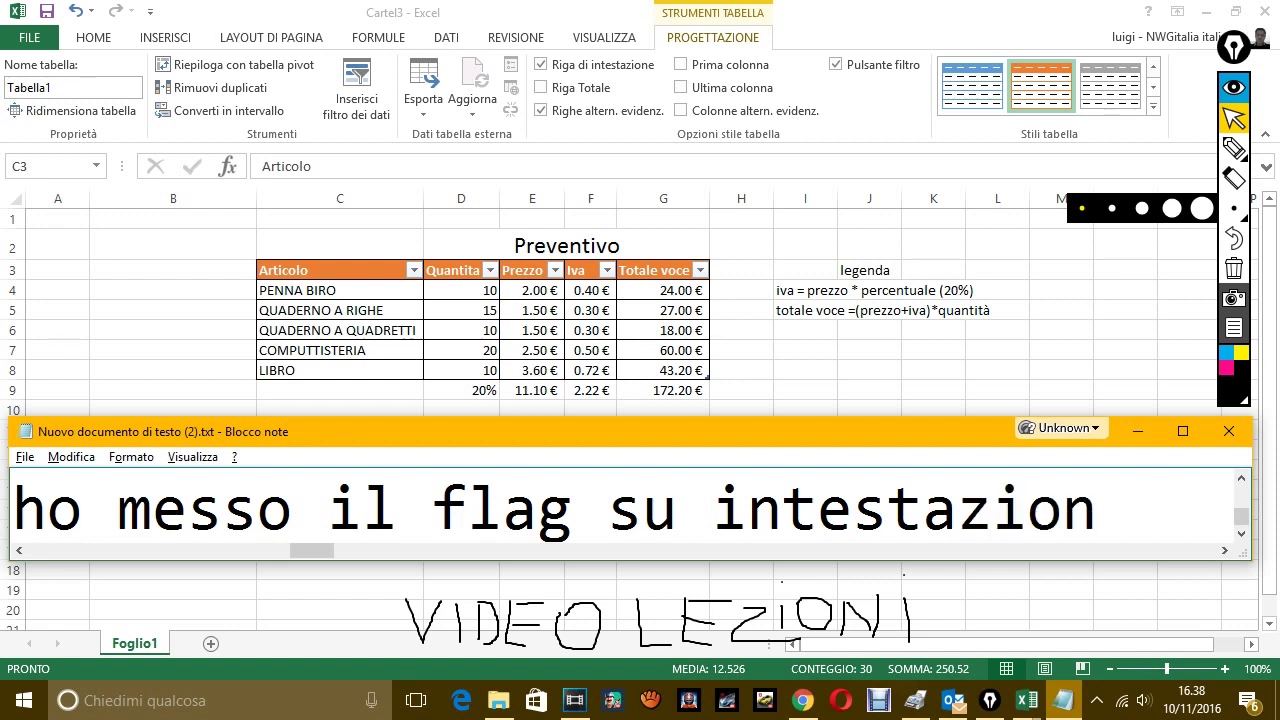
pyautogui.write(' ,')
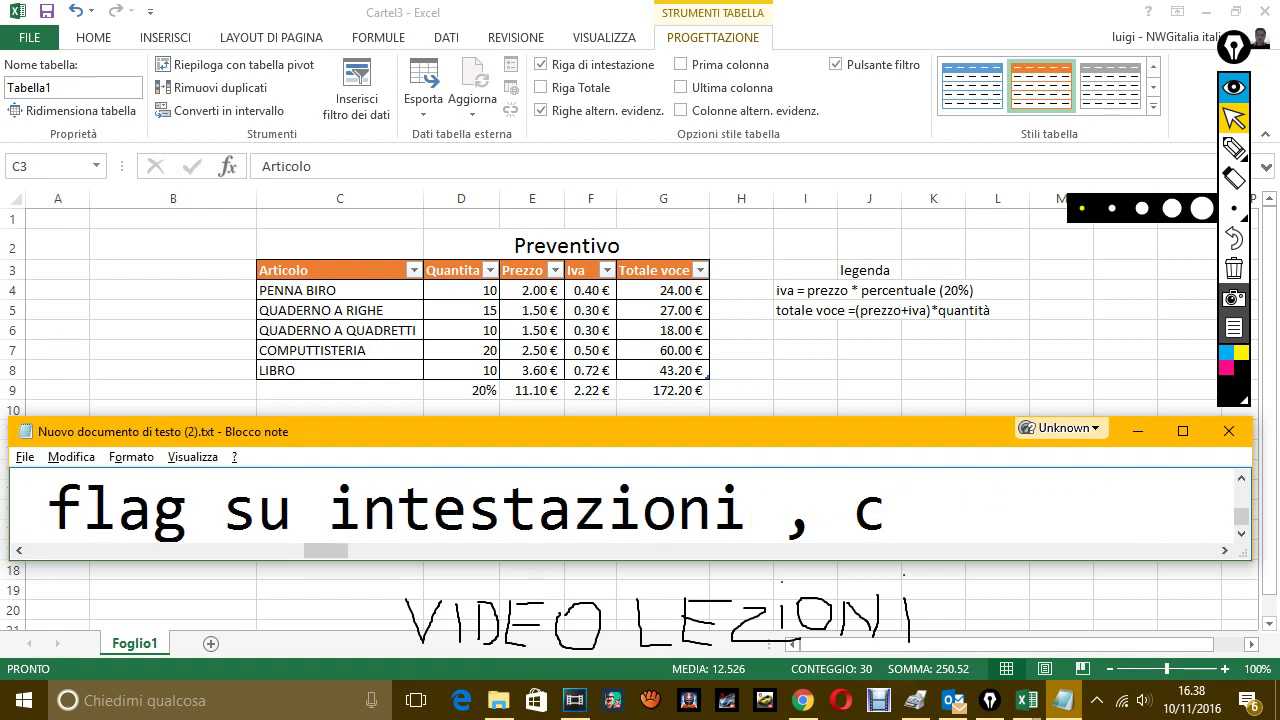
pyautogui.write('perch e')
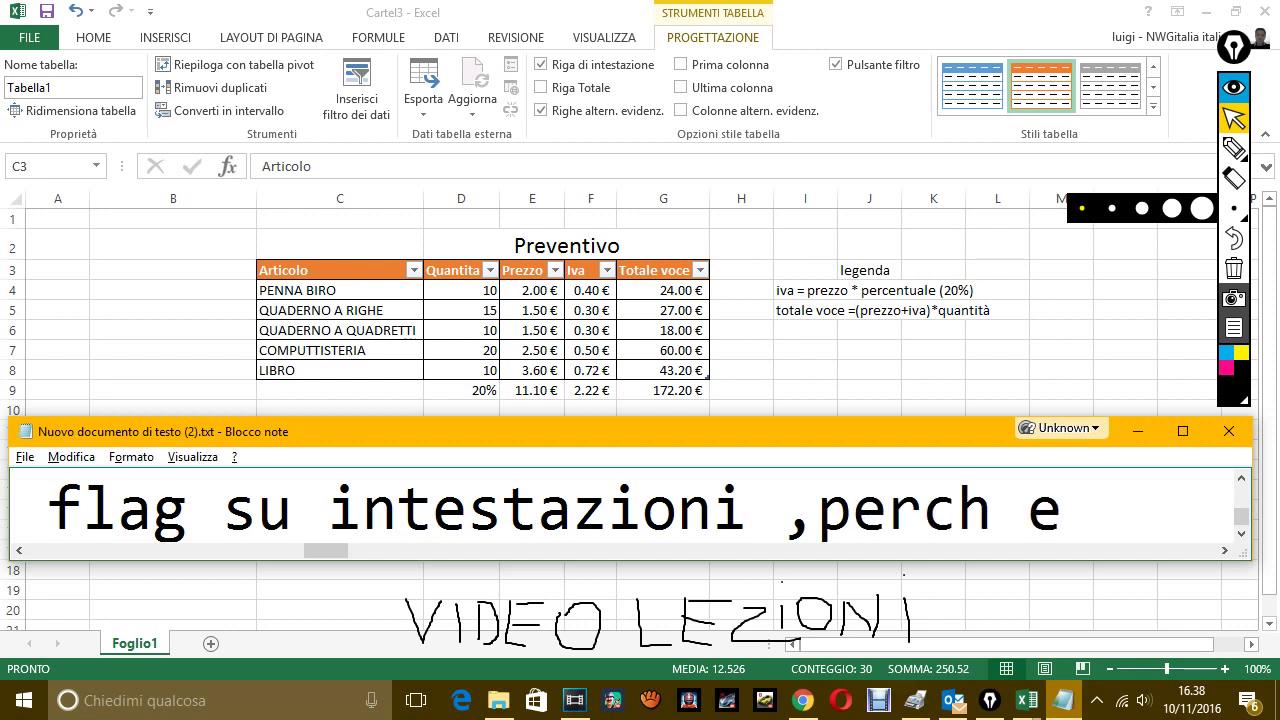
pyautogui.press('BackSpace')
pyautogui.write('e ci sta')
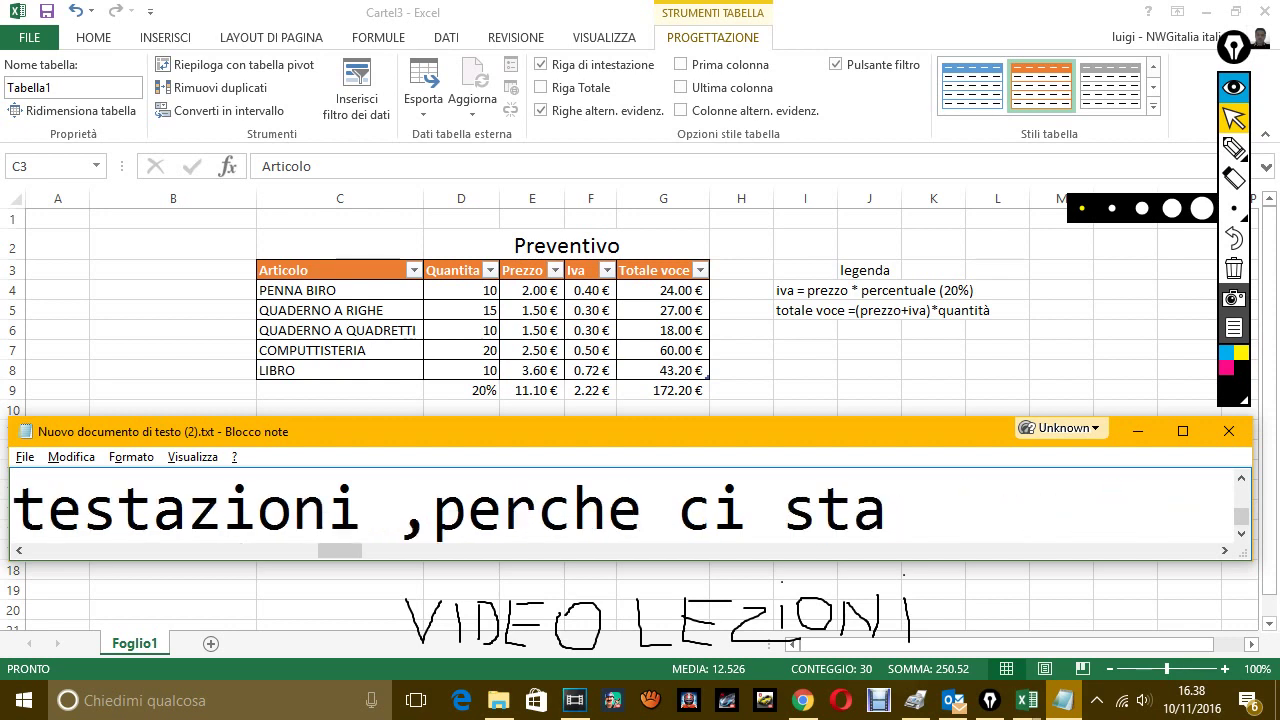
pyautogui.write('vano appunto')
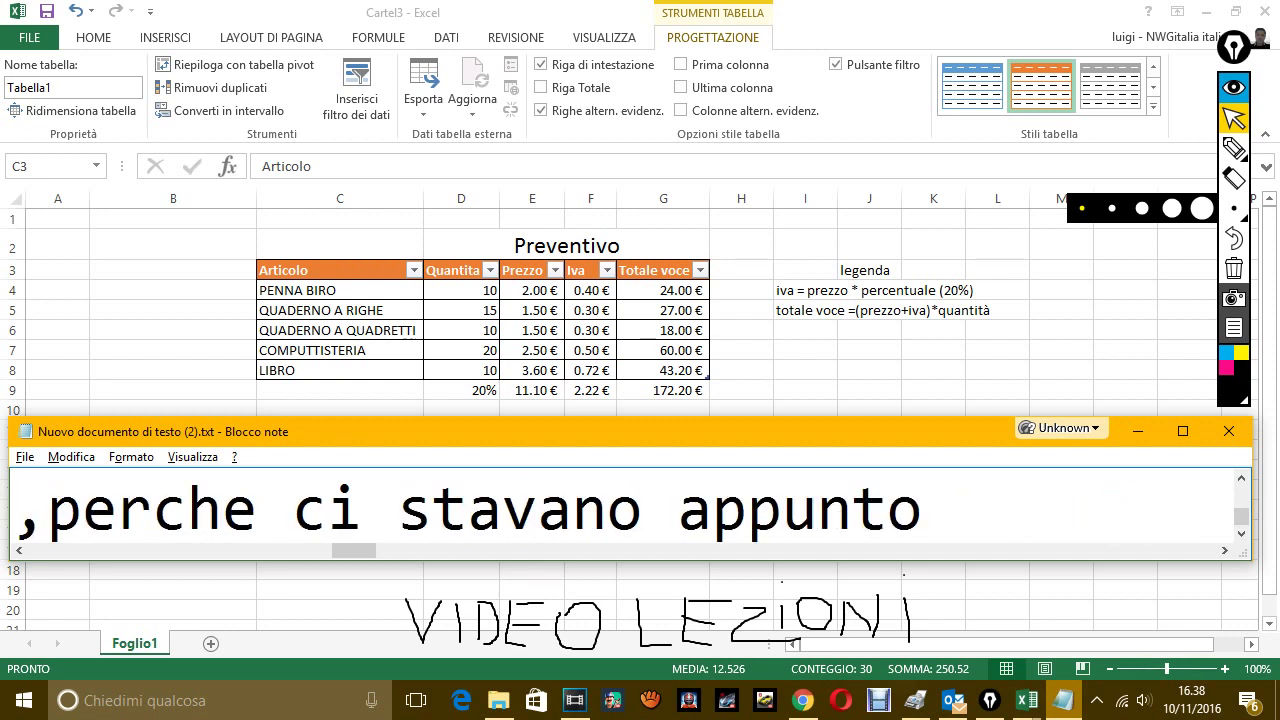
pyautogui.write(' le intest')
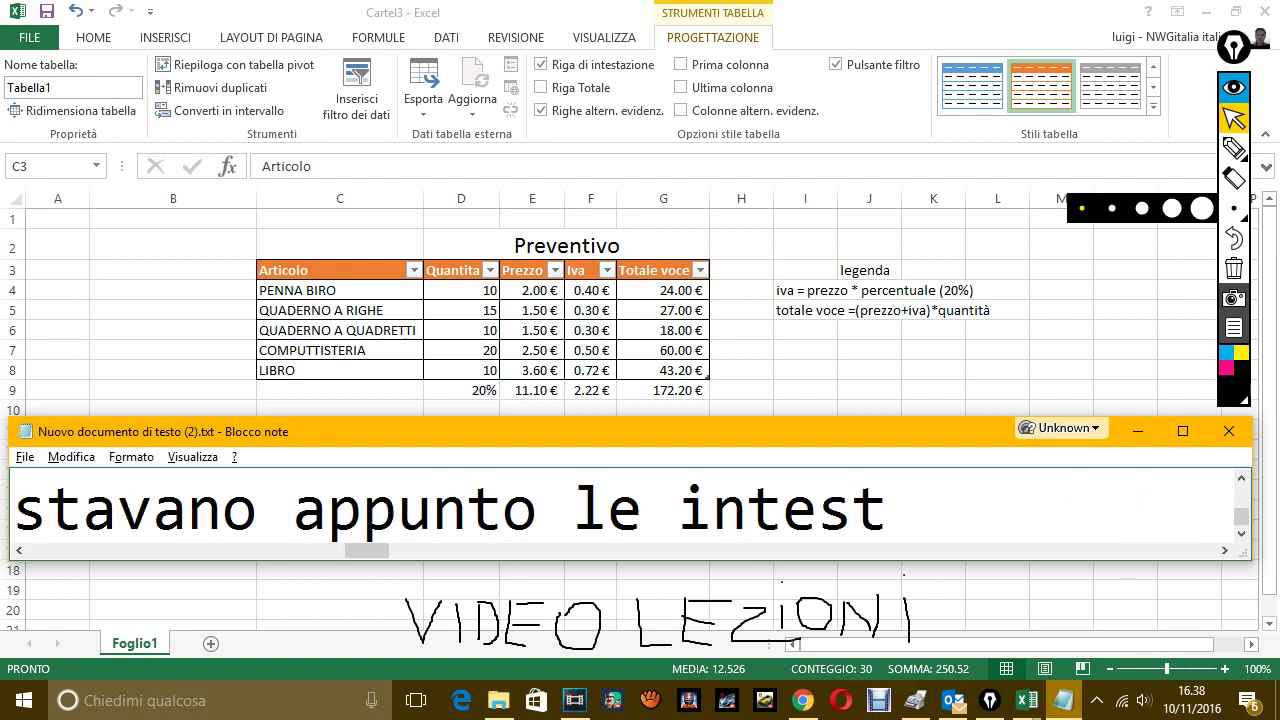
pyautogui.write('azioni,')
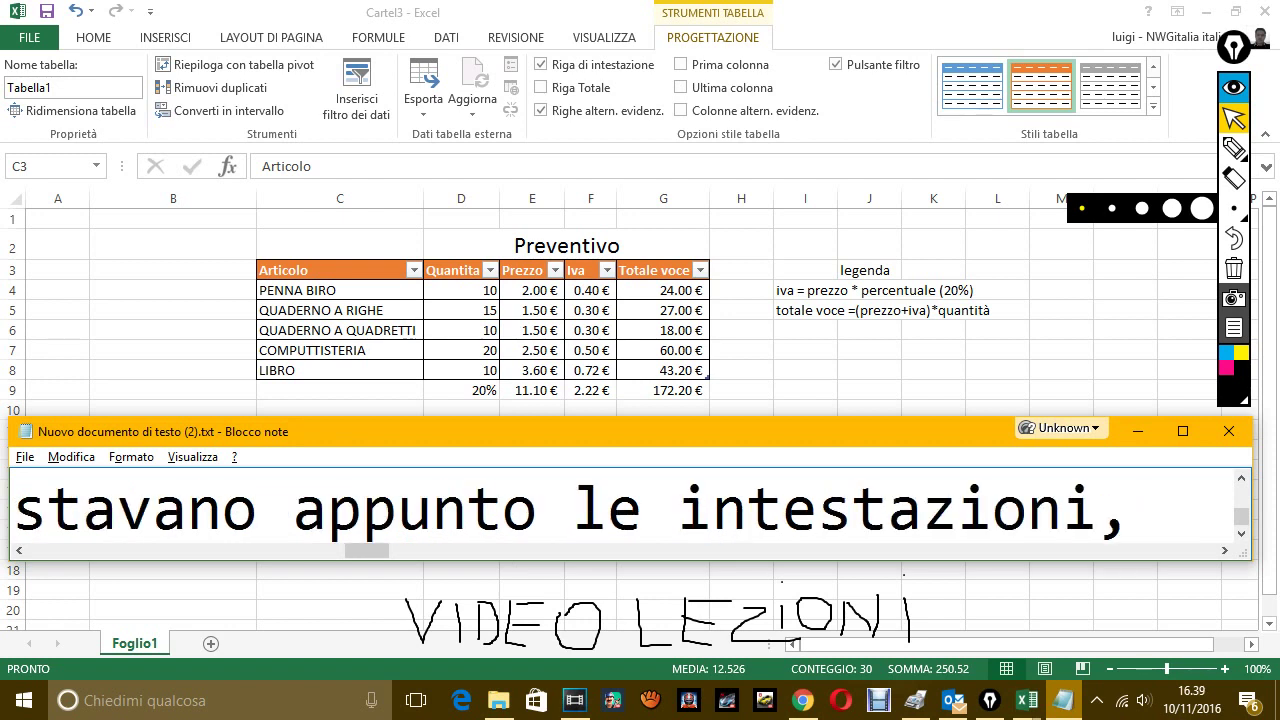
pyautogui.write(' che sono queste.')
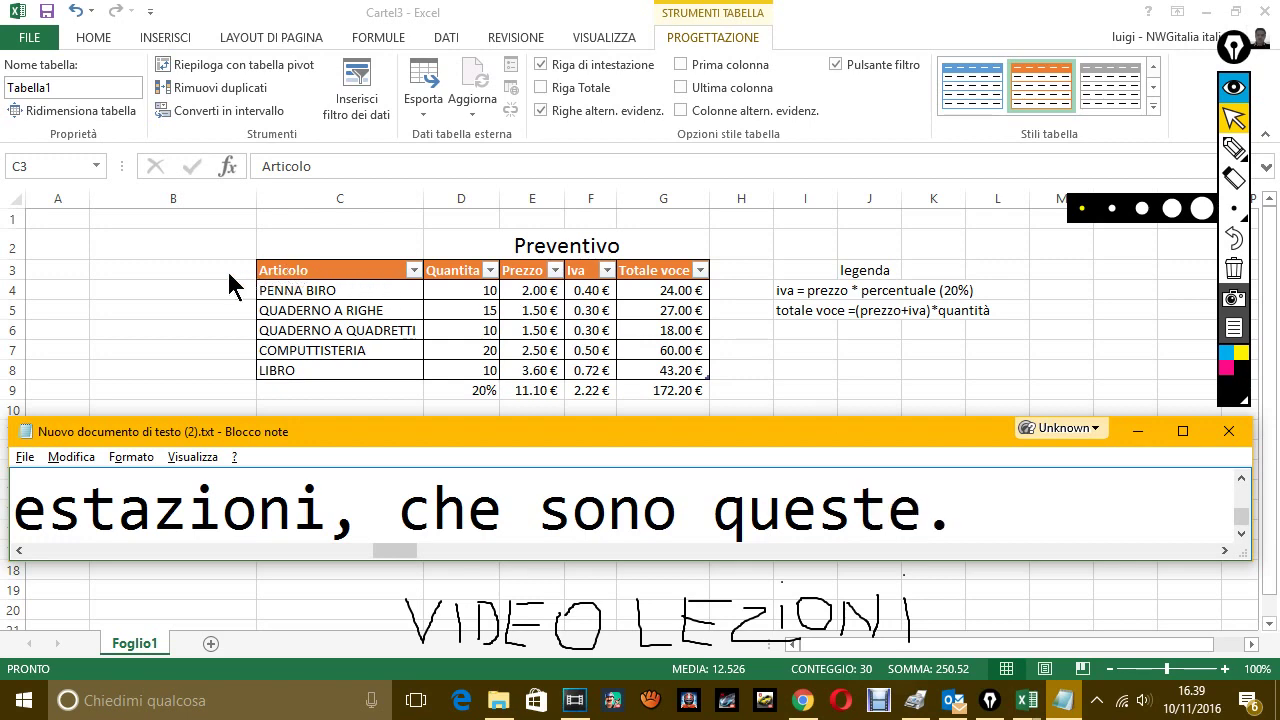
# Select Excel's row 3 to show the table headers, then return to the note.
pyautogui.click(6, 270)
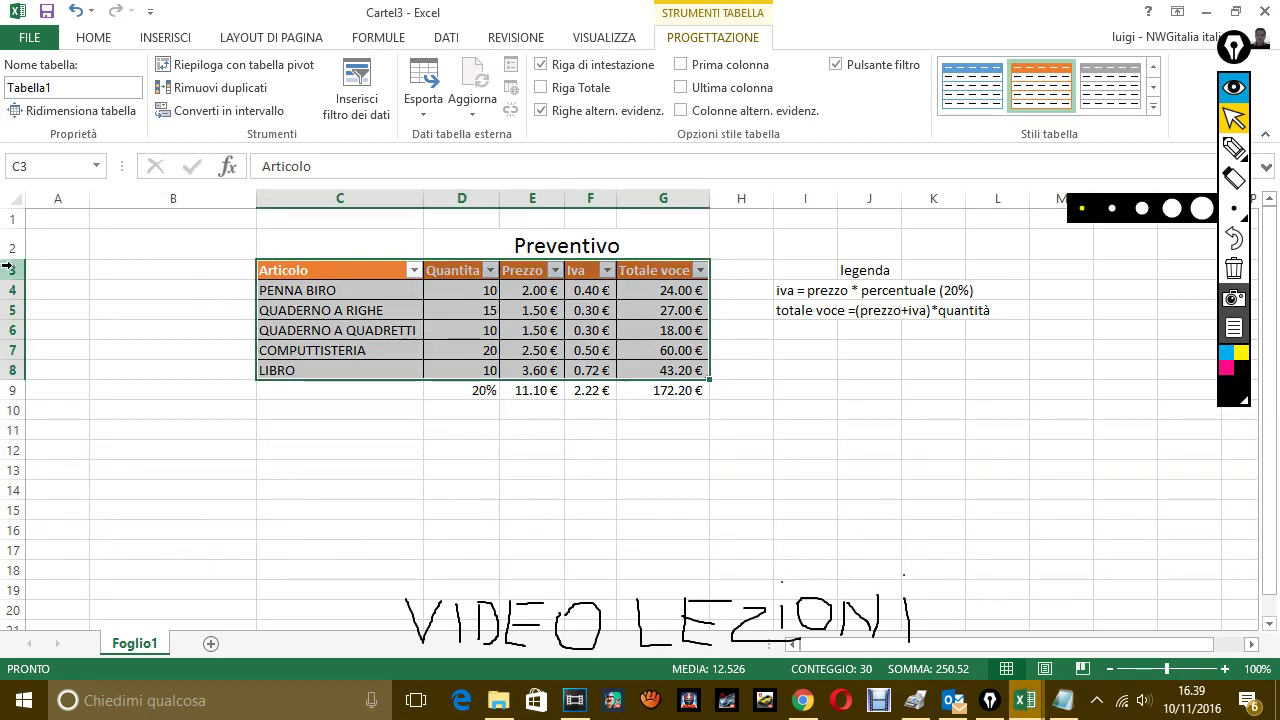
pyautogui.click(5, 268)
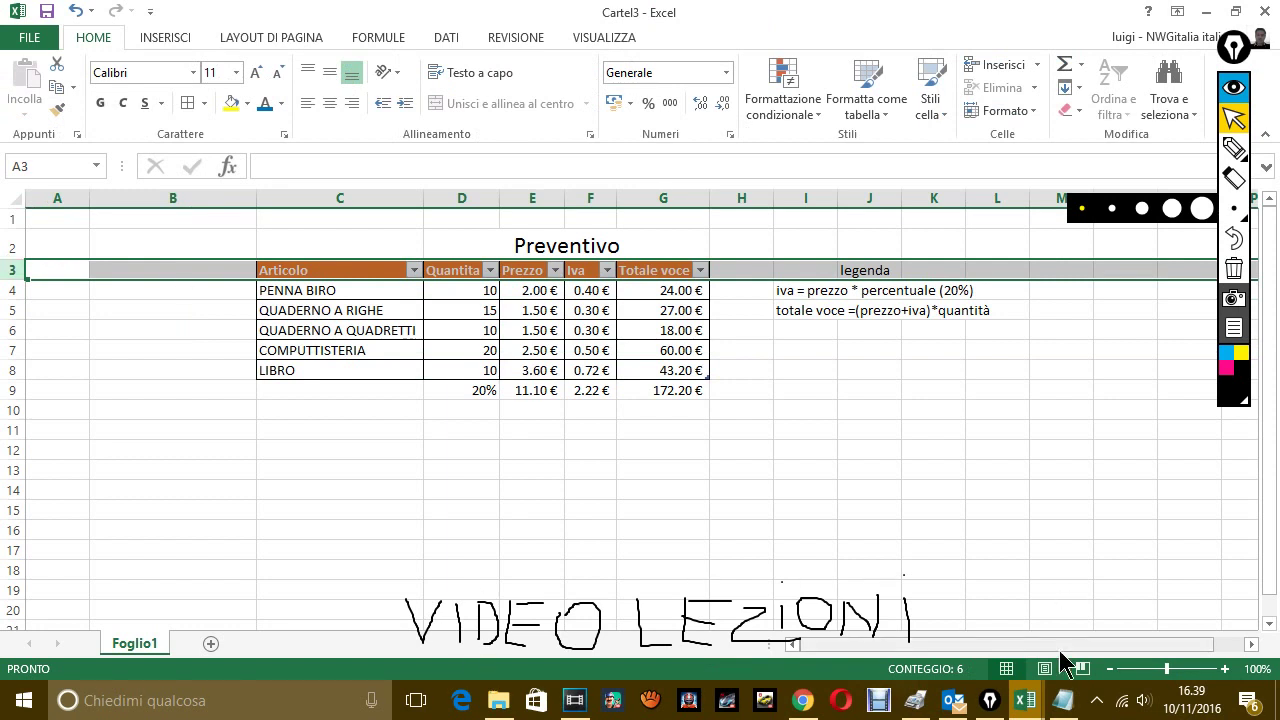
pyautogui.click(1063, 700)
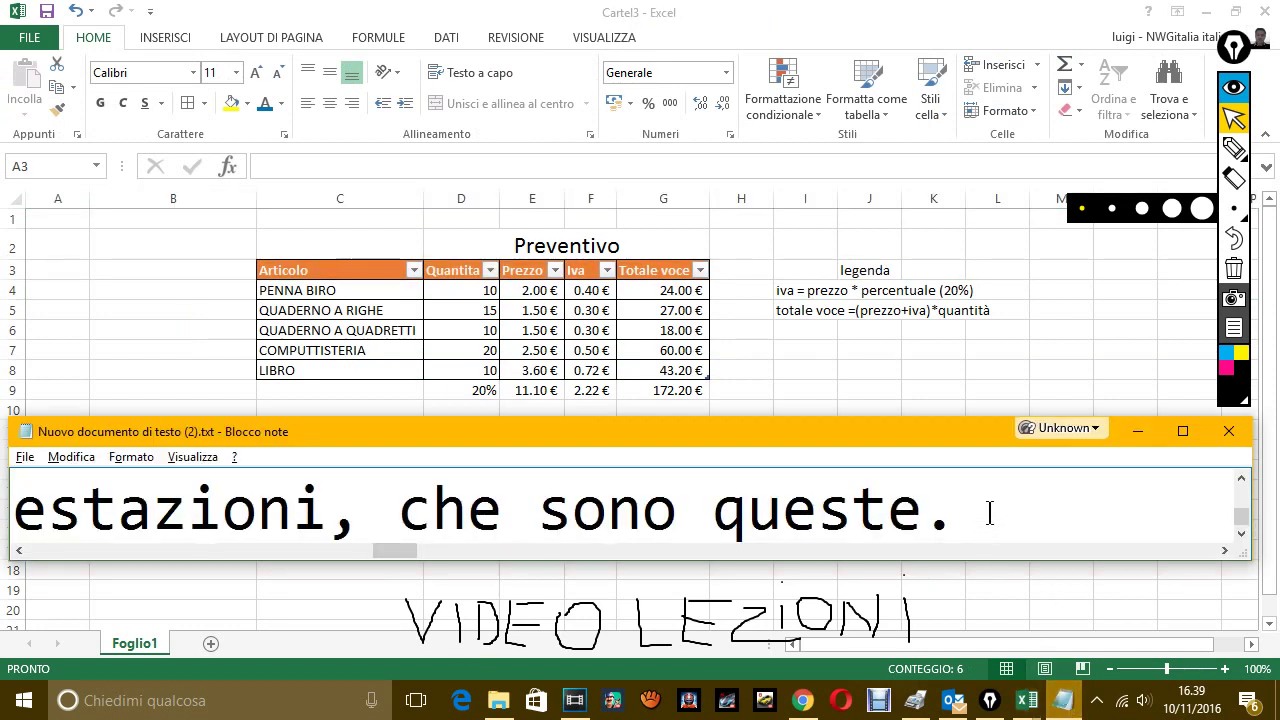
# Continue the note with 'la colonna che ho selezionato'.
pyautogui.write('la con')
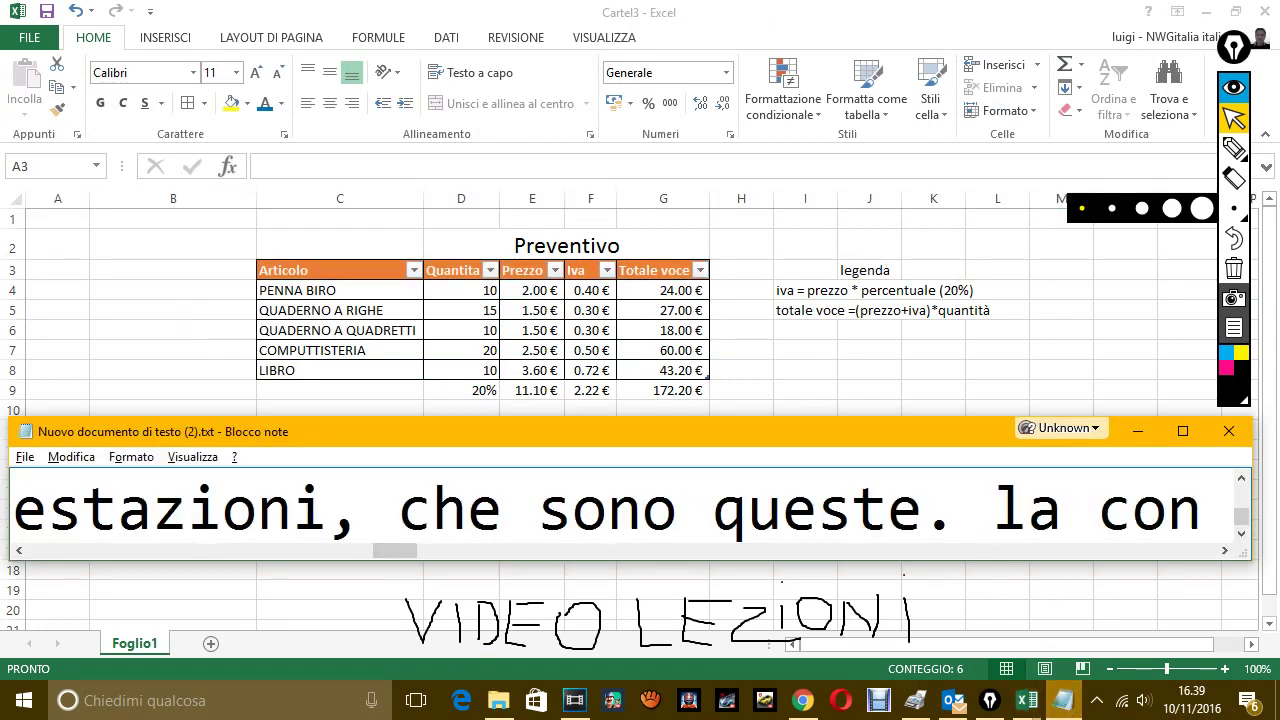
pyautogui.press('BackSpace')
pyautogui.write('lonna che')
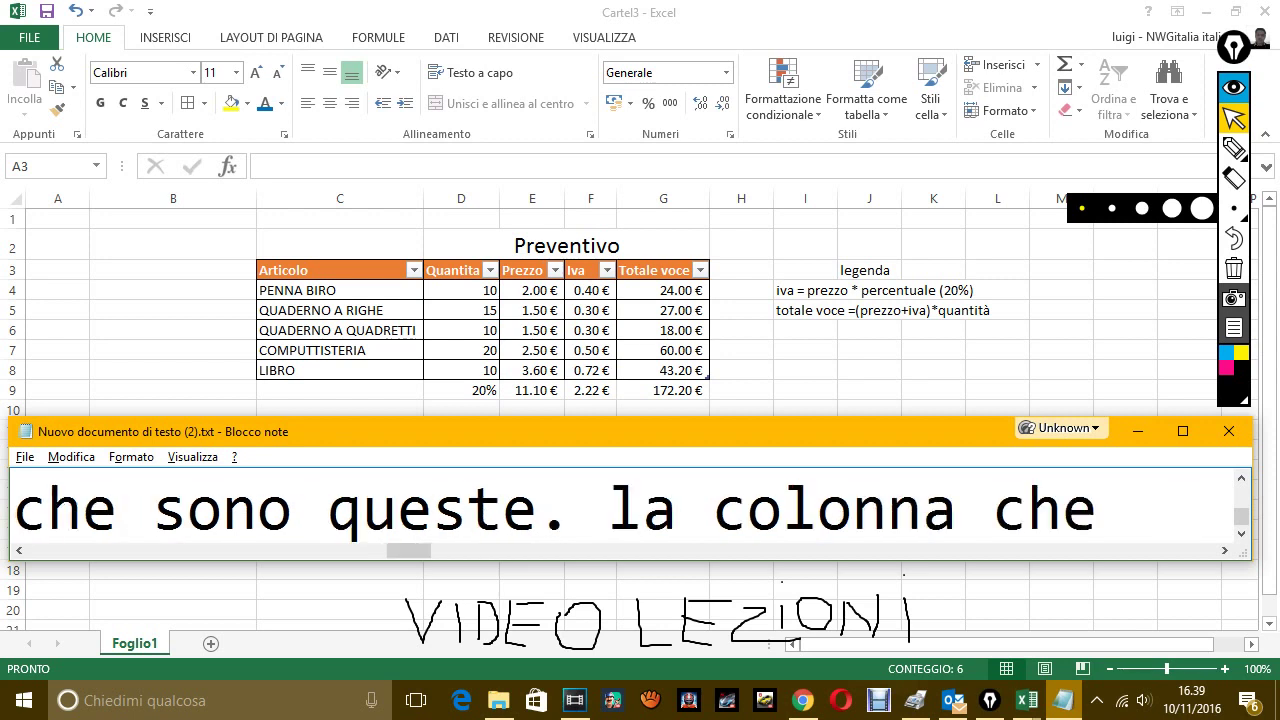
pyautogui.write(' ho sen')
pyautogui.press('BackSpace')
pyautogui.write('le')
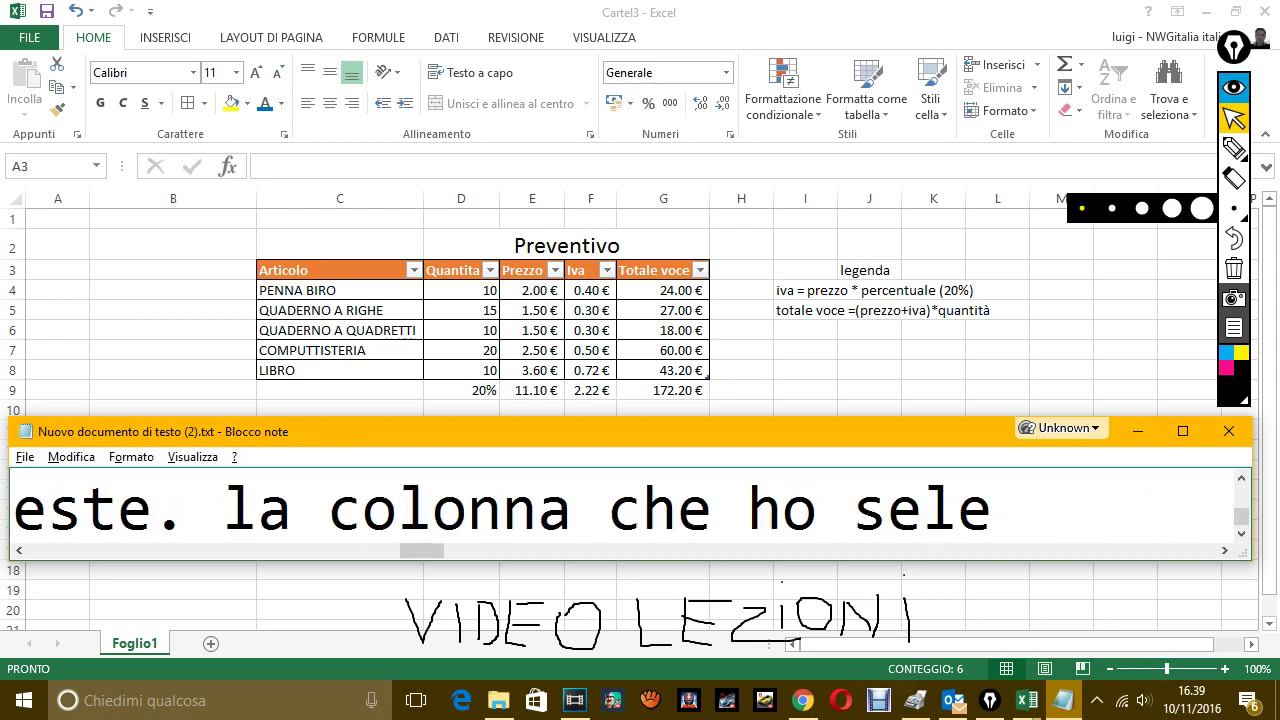
pyautogui.write('zionato .')
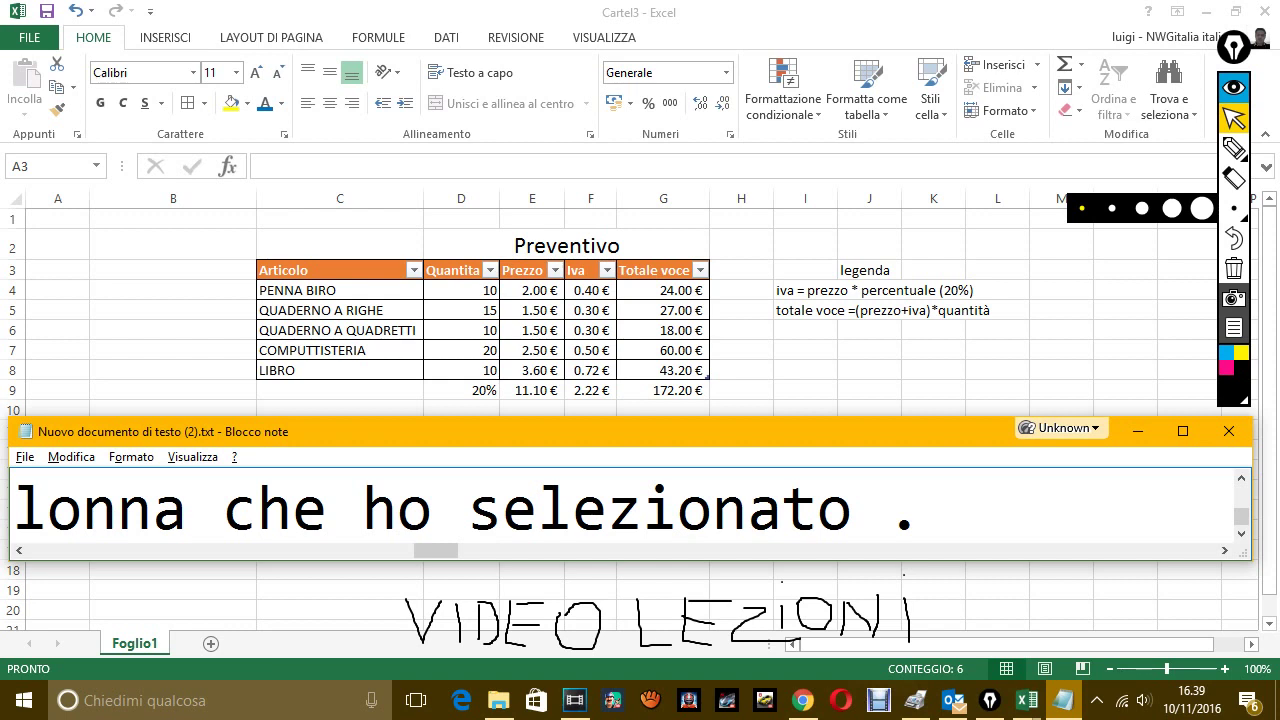
# Add 'ora se voglio filtrare faccio cosi se per esempio voglio solo libro'.
pyautogui.write('ora se')
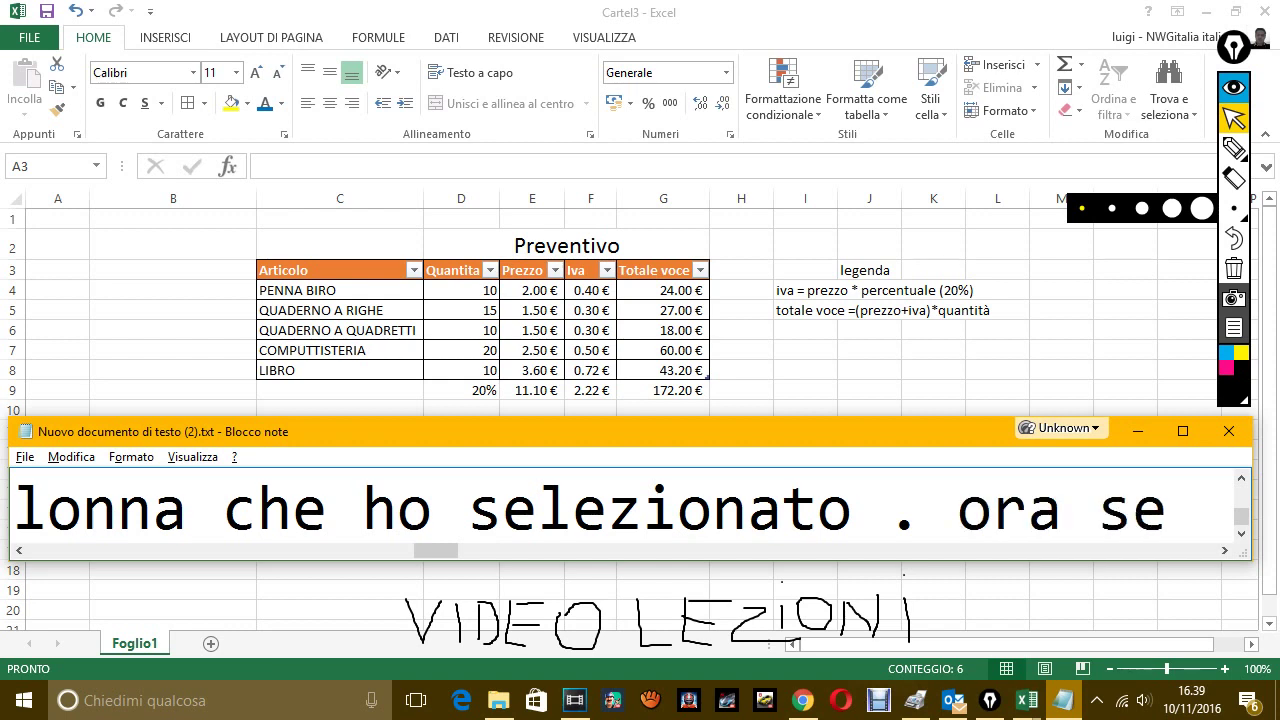
pyautogui.write(' voglio fil')
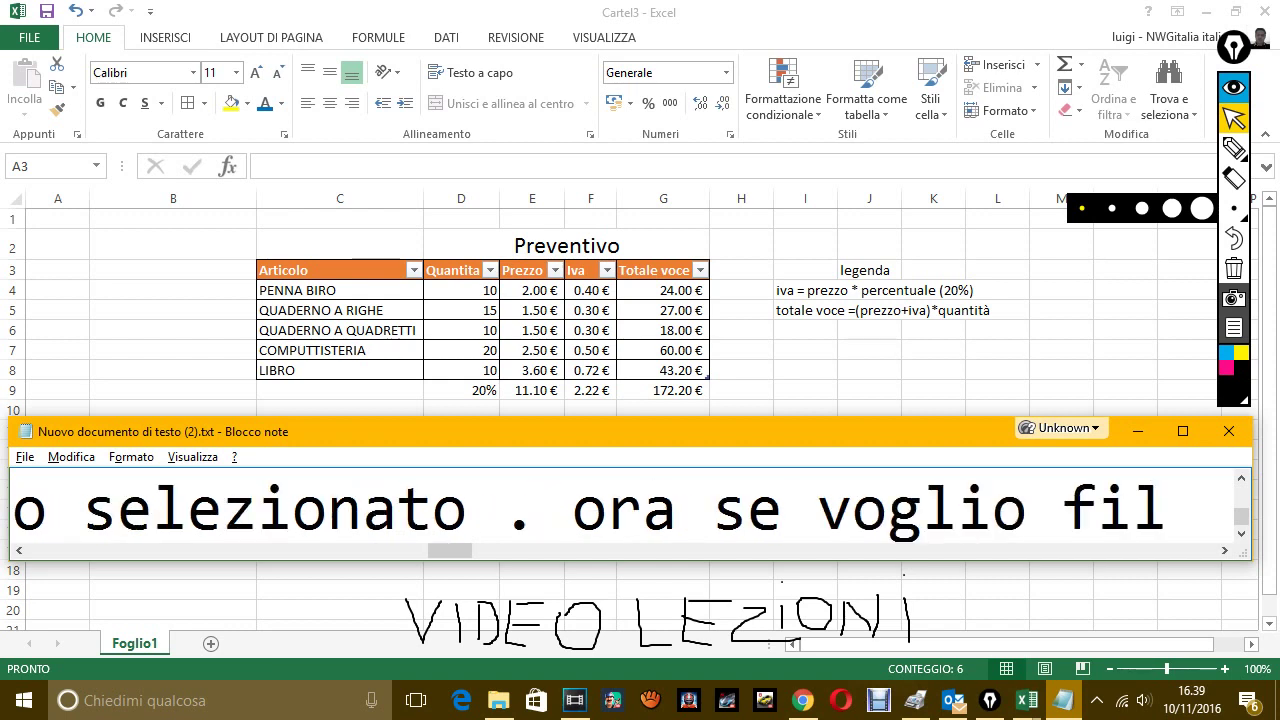
pyautogui.write('trre')
pyautogui.press('BackSpace')
pyautogui.press('BackSpace')
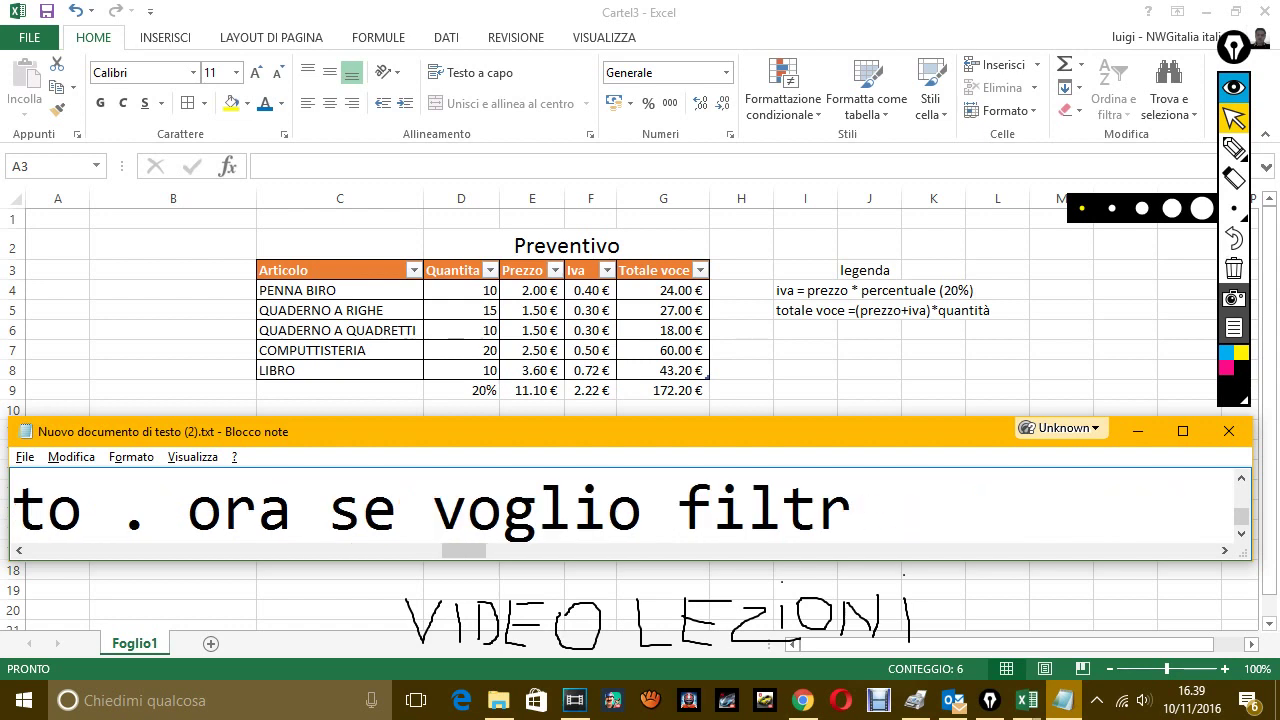
pyautogui.write('are fac')
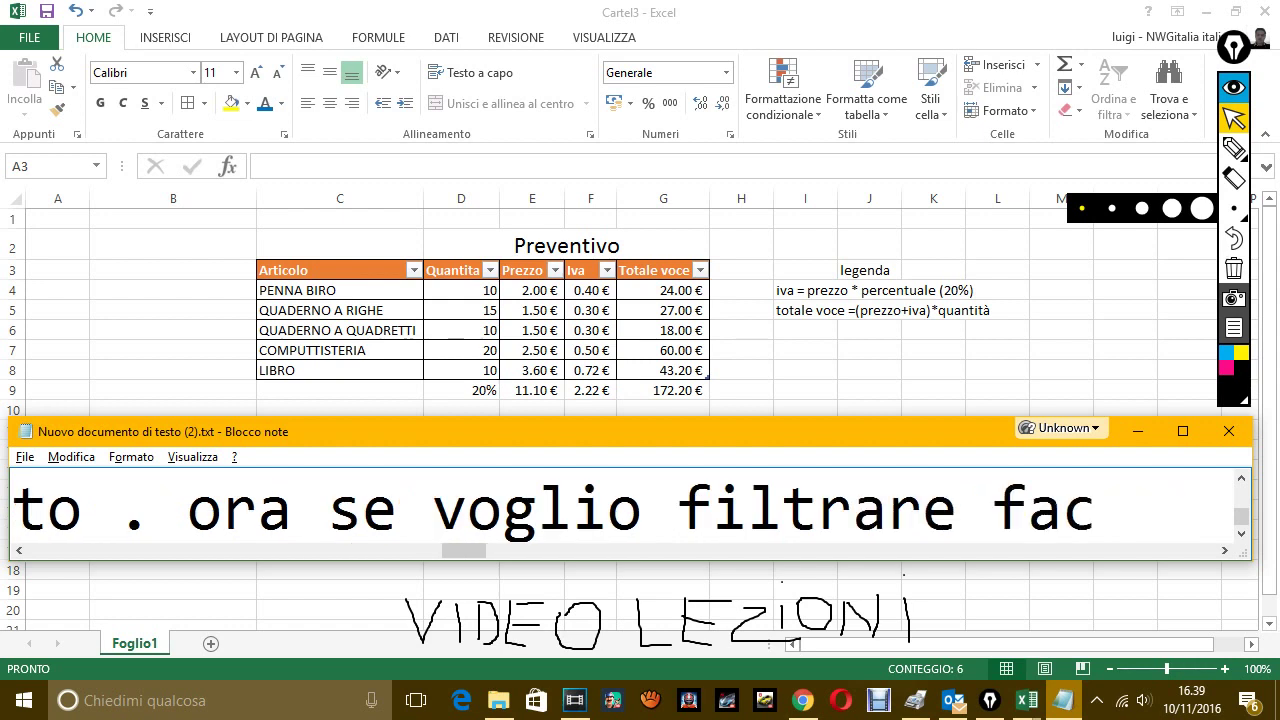
pyautogui.write('cio cosi.')
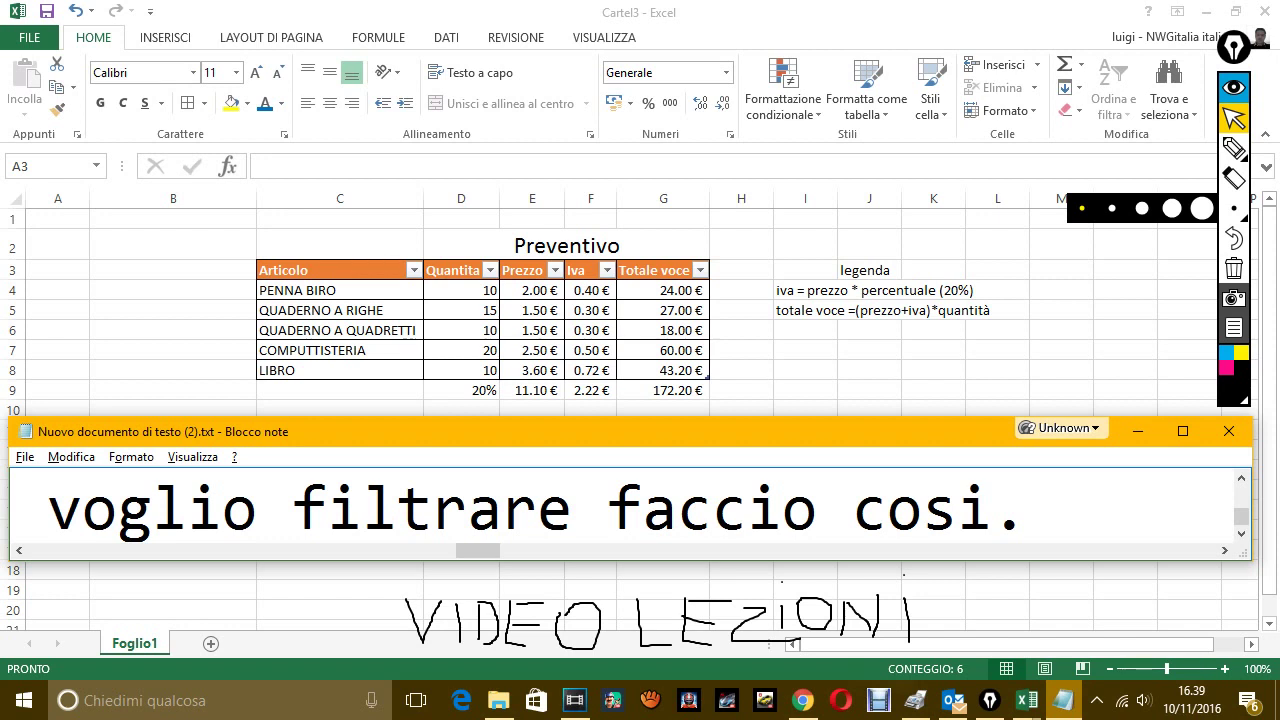
pyautogui.write(' se')
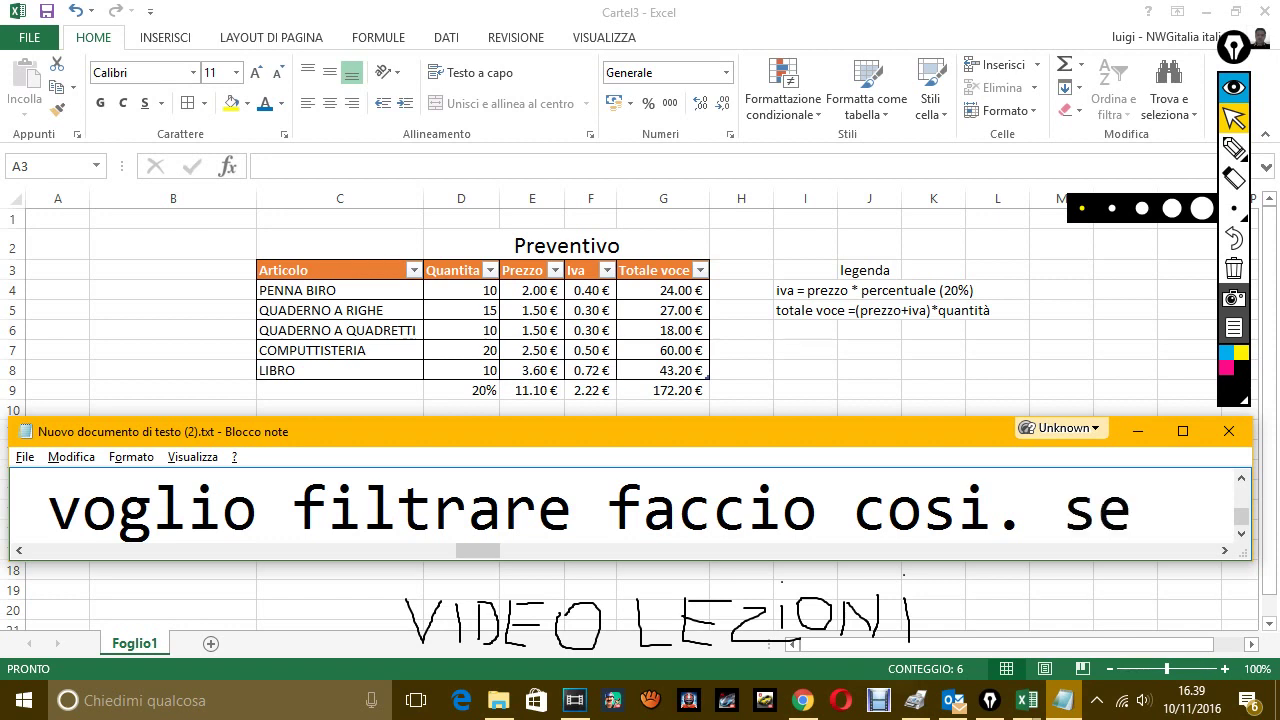
pyautogui.write(' per esempi')
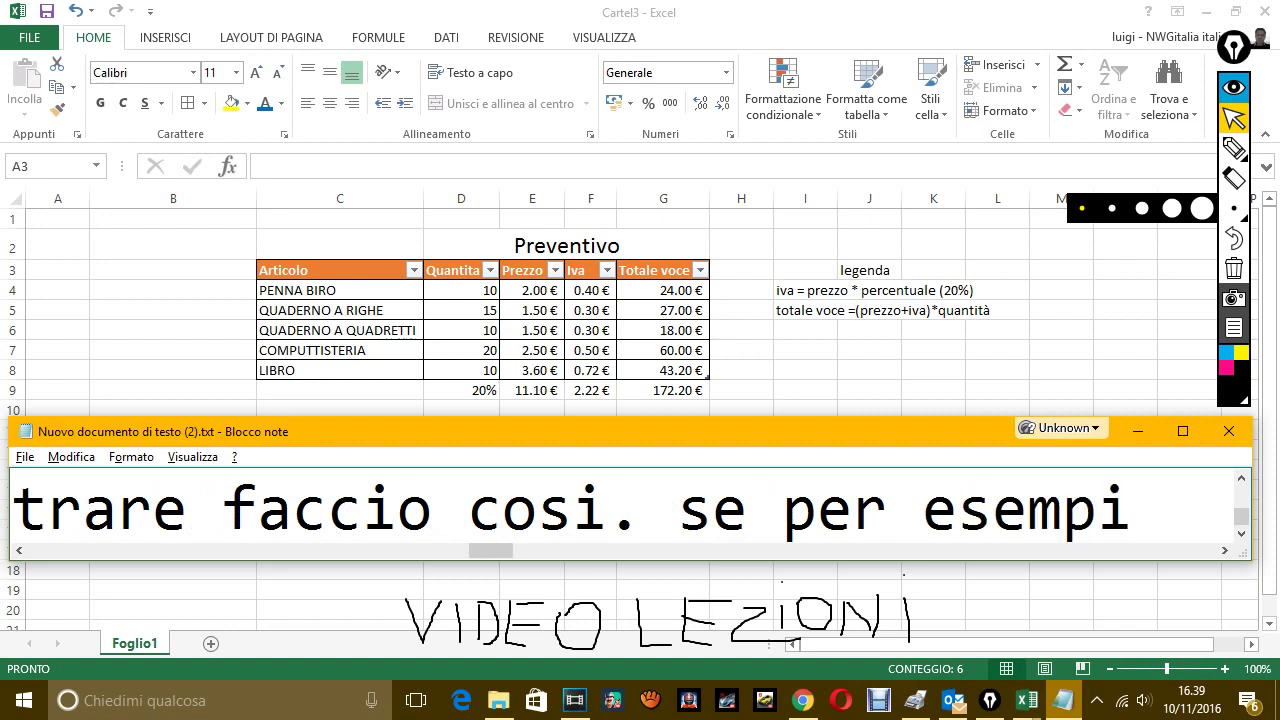
pyautogui.write('o voglio')
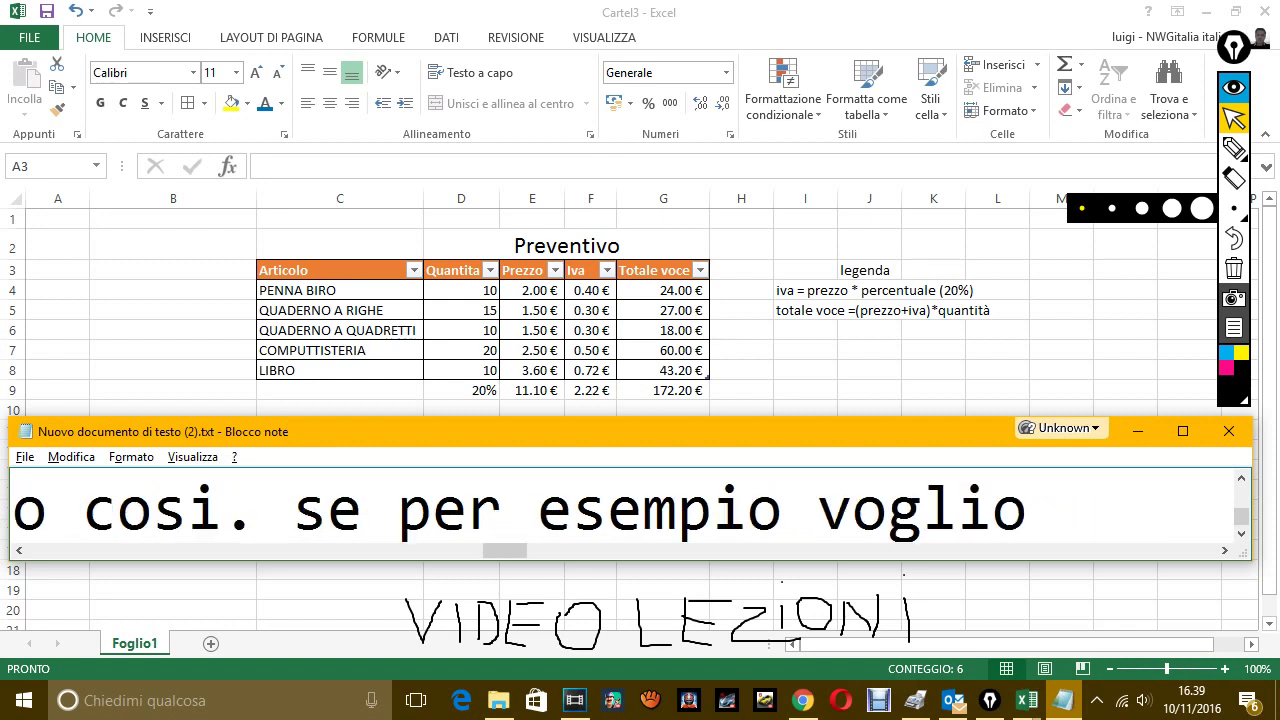
pyautogui.write(' solo')
pyautogui.write('o')
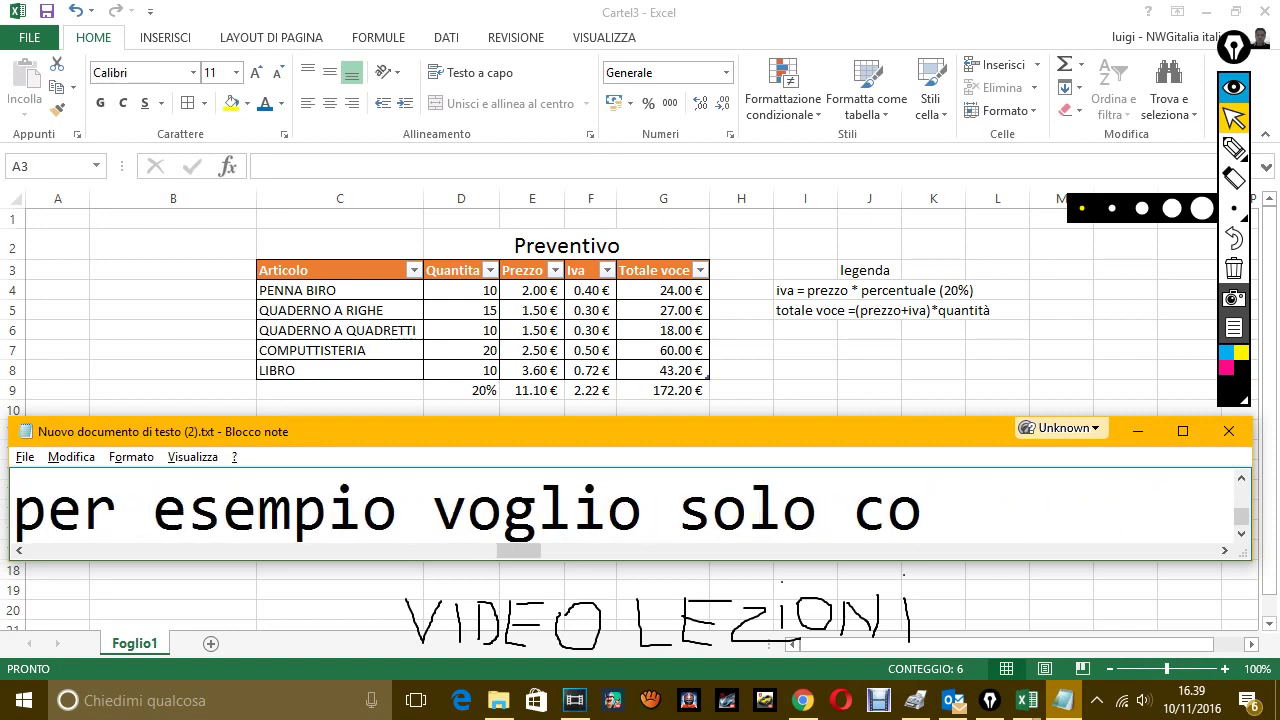
pyautogui.press('BackSpace')
pyautogui.press('BackSpace')
pyautogui.write('l')
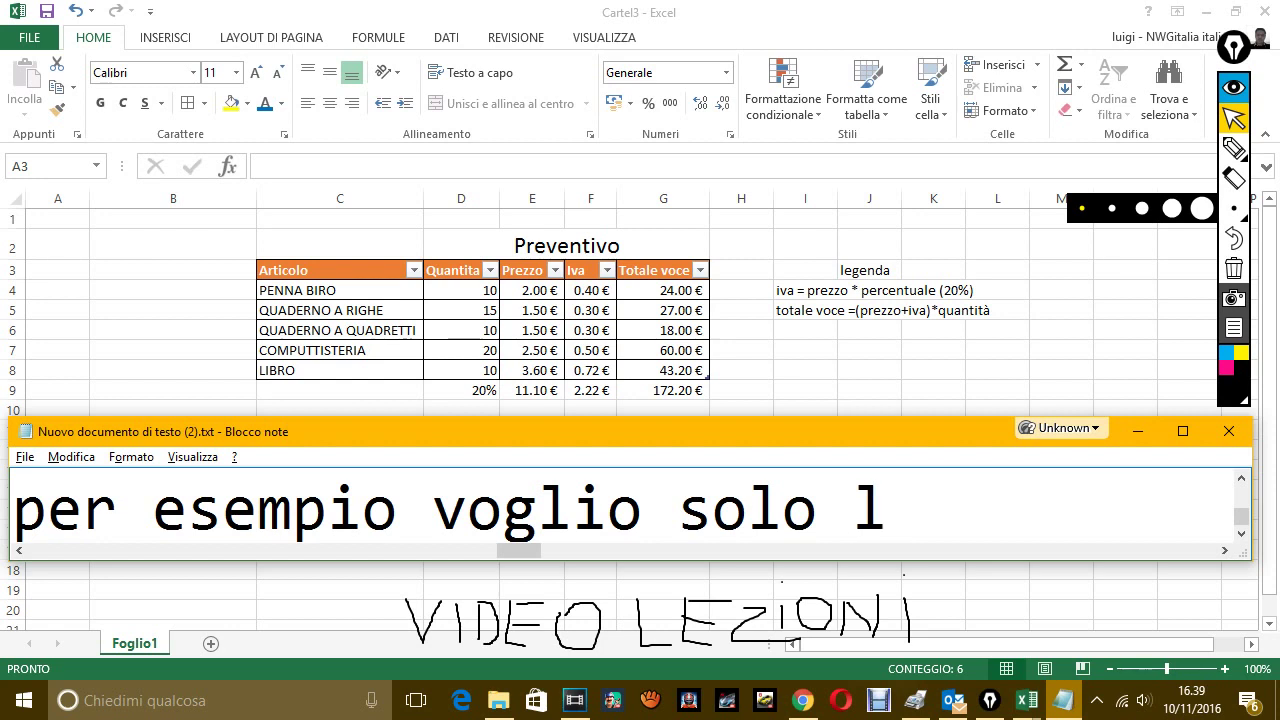
pyautogui.write('ibro')
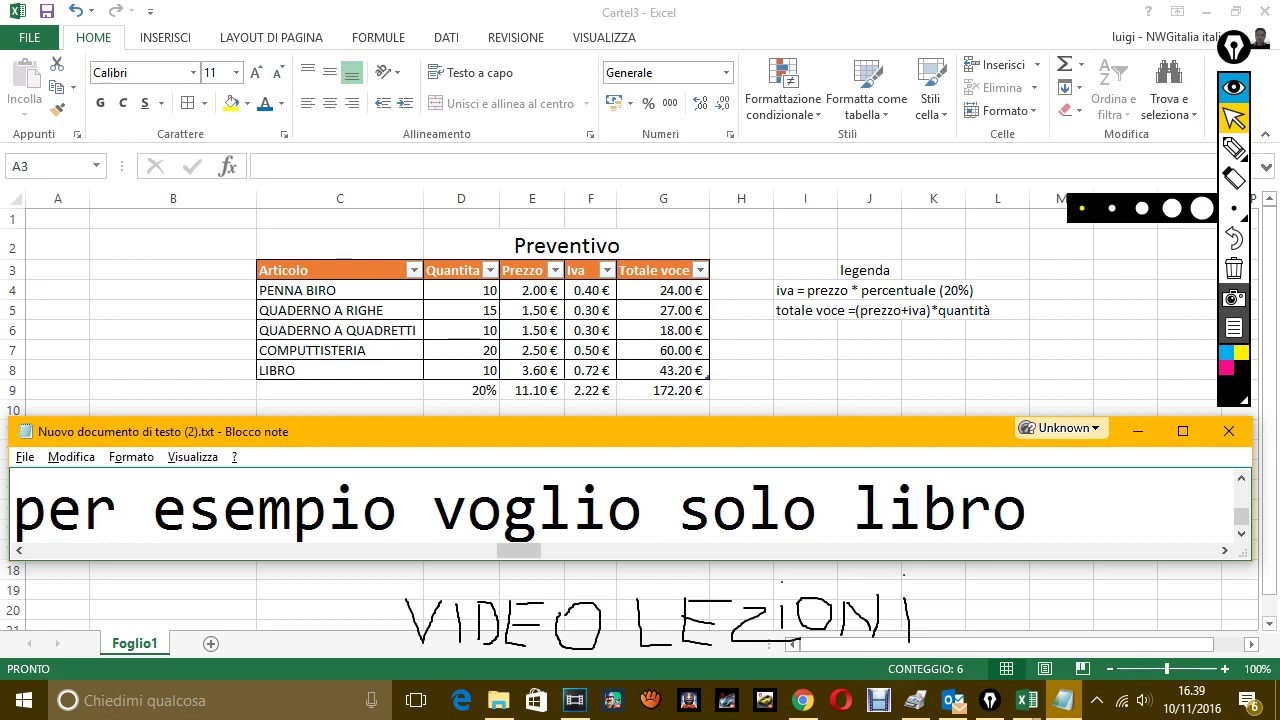
# Filter the Articolo column to show only the LIBRO row.
pyautogui.click(413, 270)
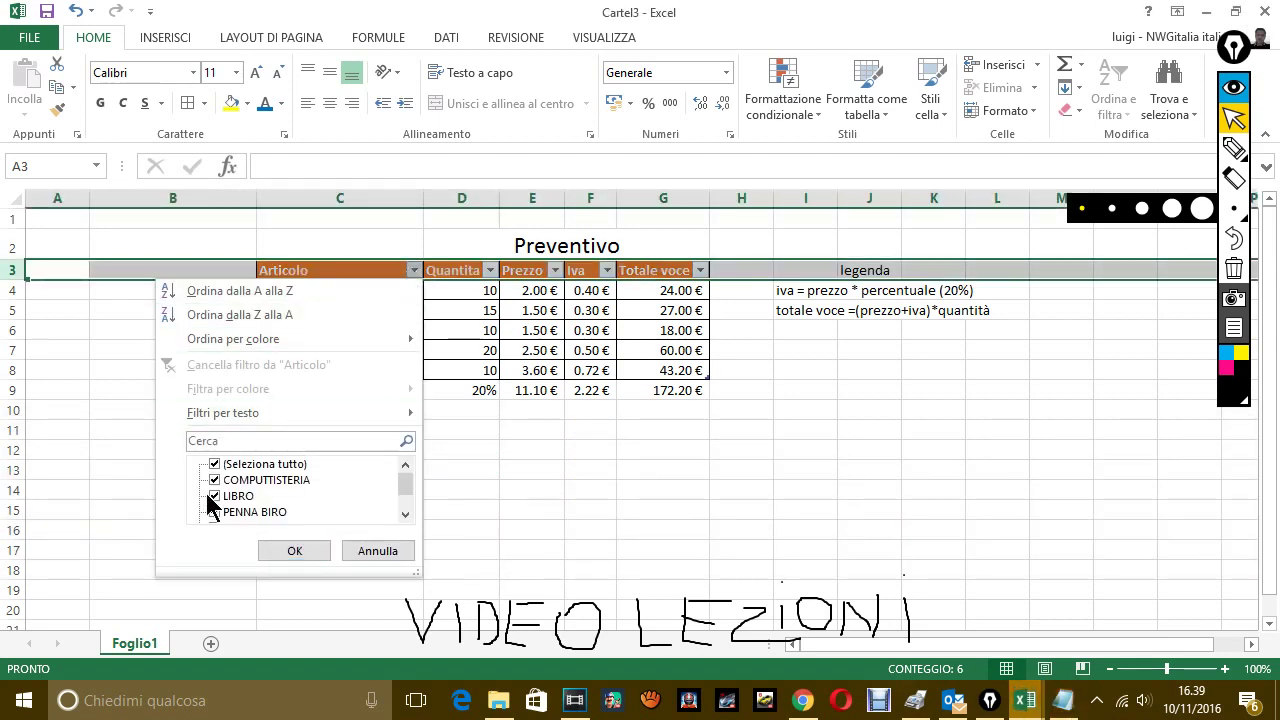
pyautogui.click(225, 466)
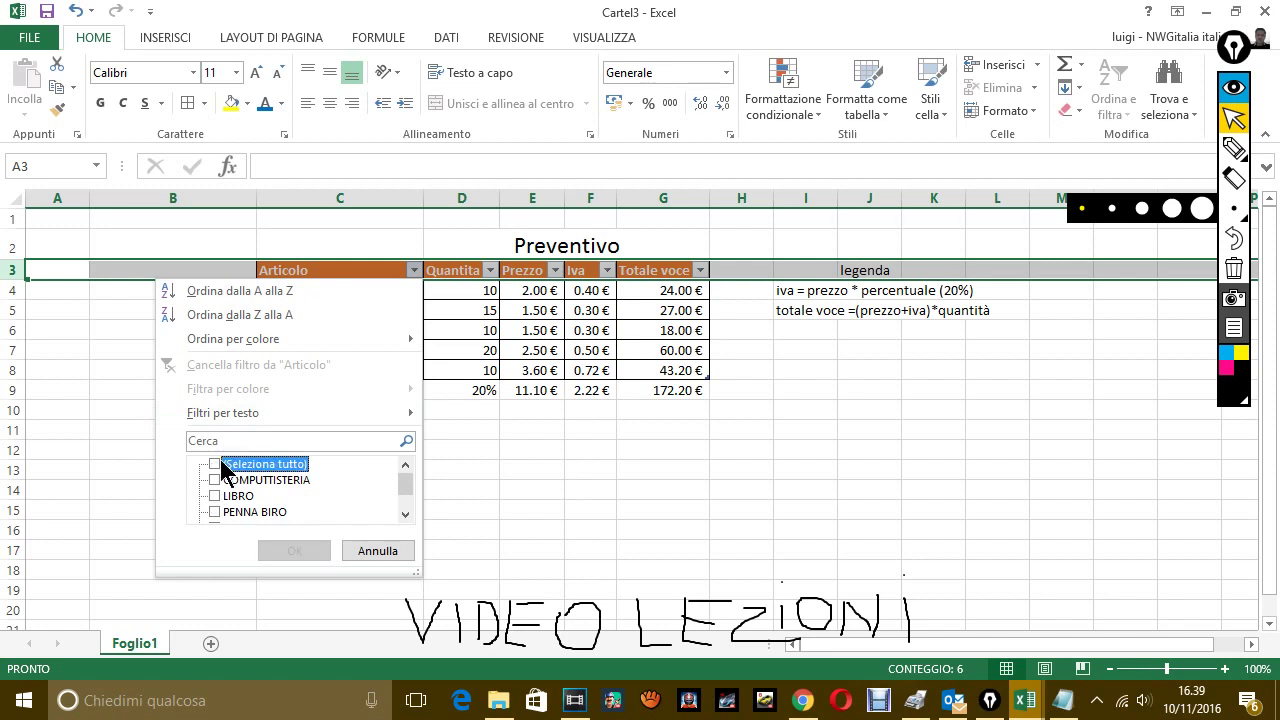
pyautogui.click(214, 496)
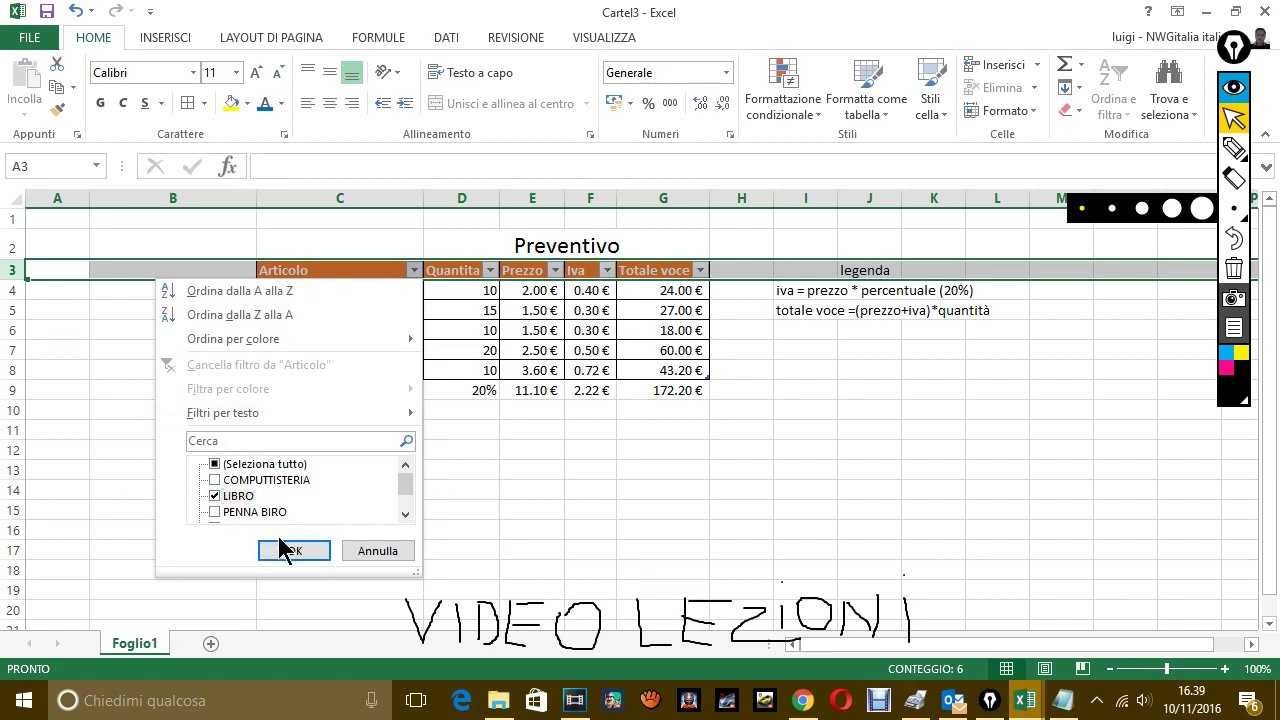
pyautogui.click(287, 548)
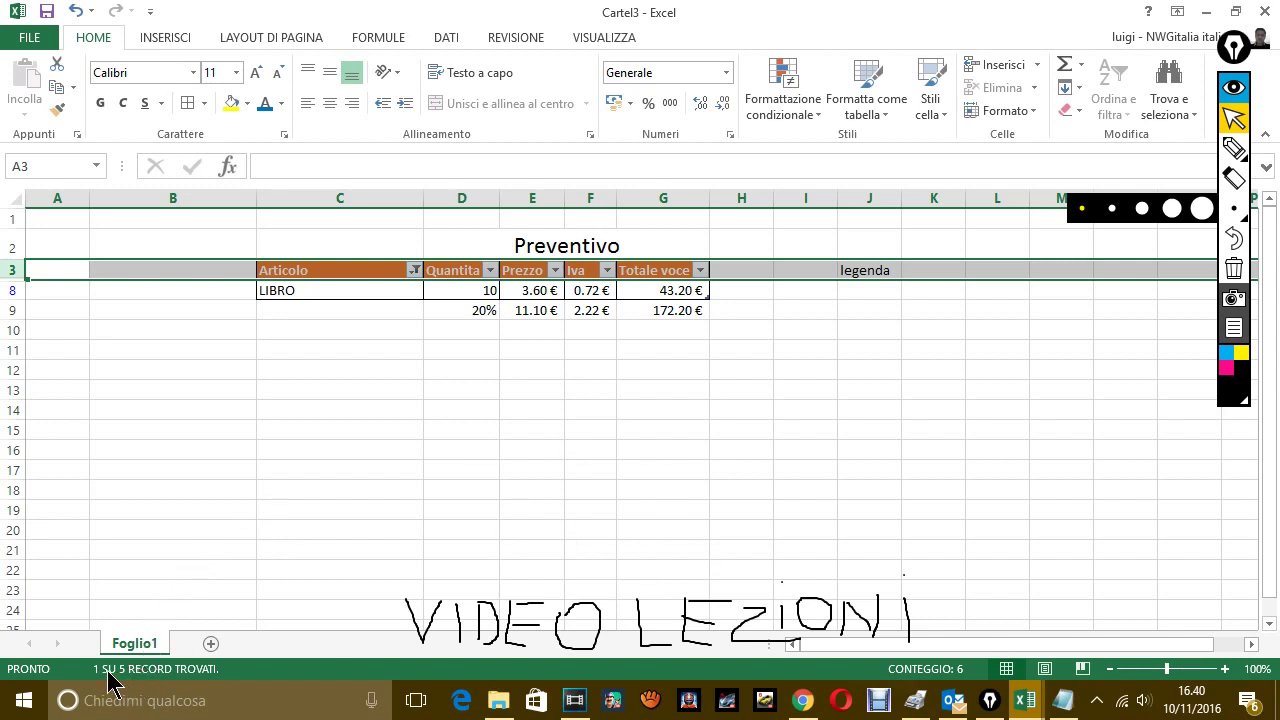
pyautogui.click(1063, 700)
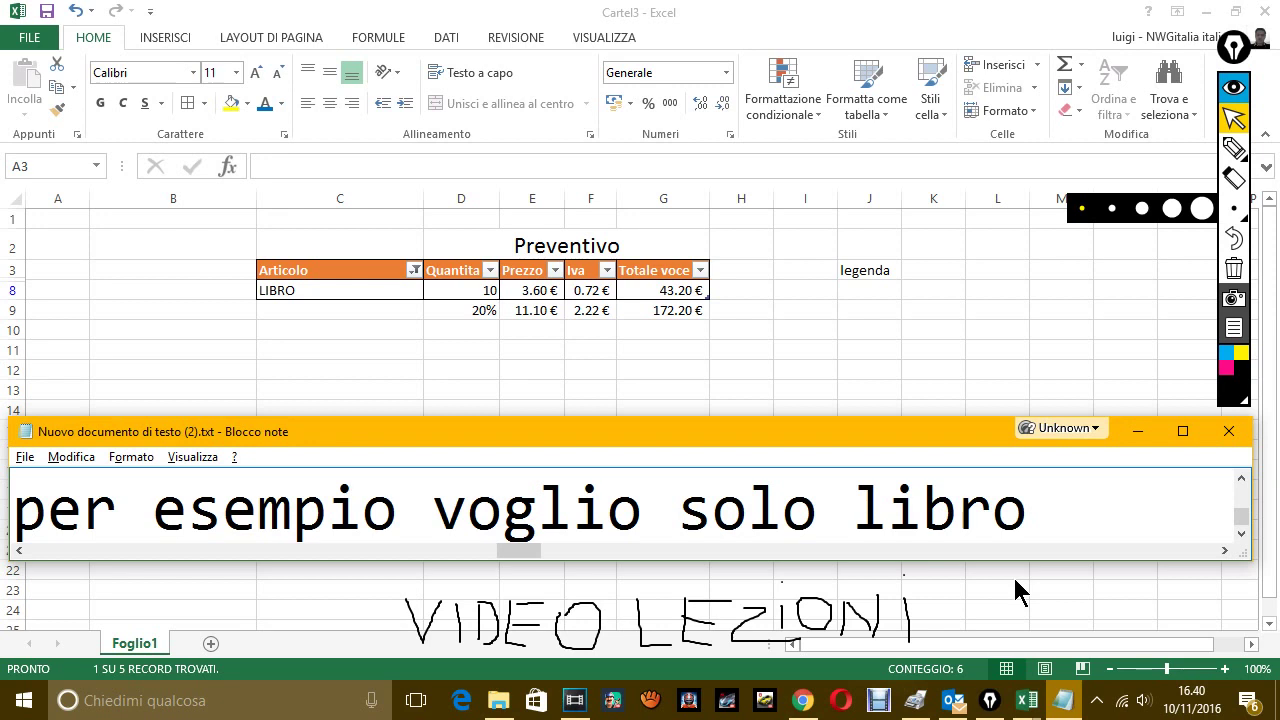
# Write that the filter arrow left only libro, noting something appeared 'vicino alla freccia, anzi al suo posto'.
pyautogui.write('coem')
pyautogui.press('BackSpace')
pyautogui.press('BackSpace')
pyautogui.write('me')
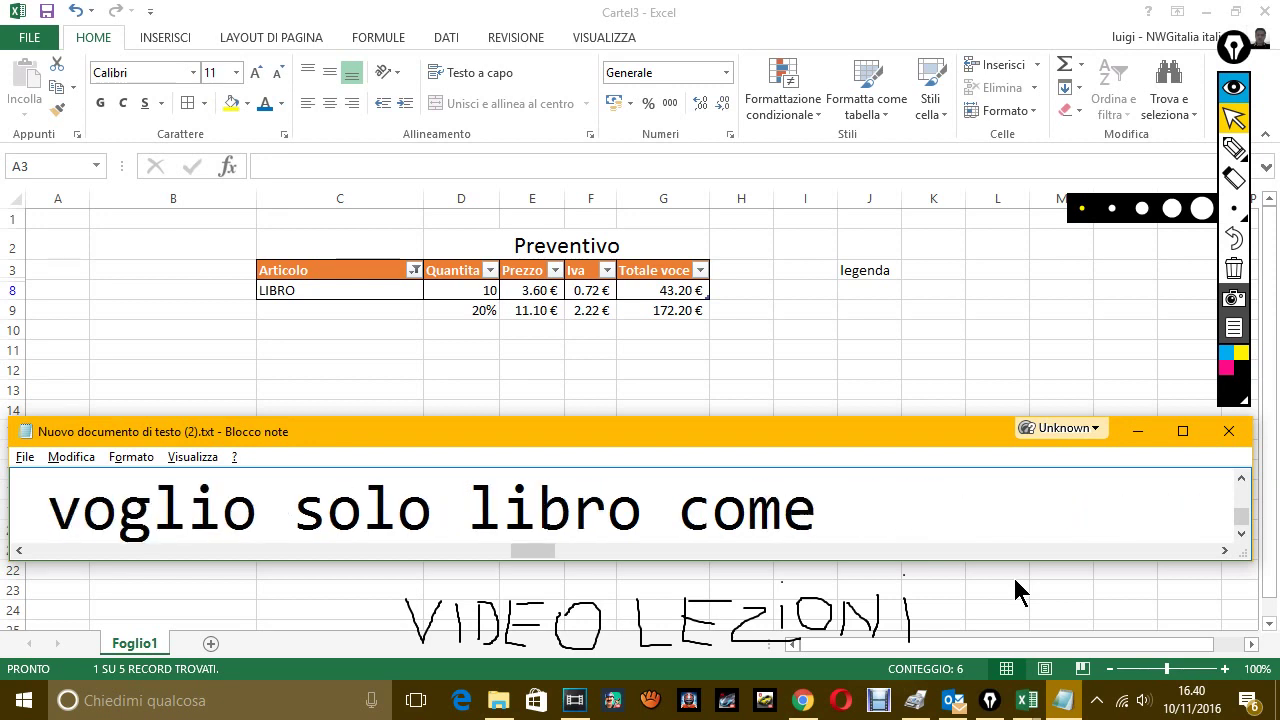
pyautogui.write(' vedi')
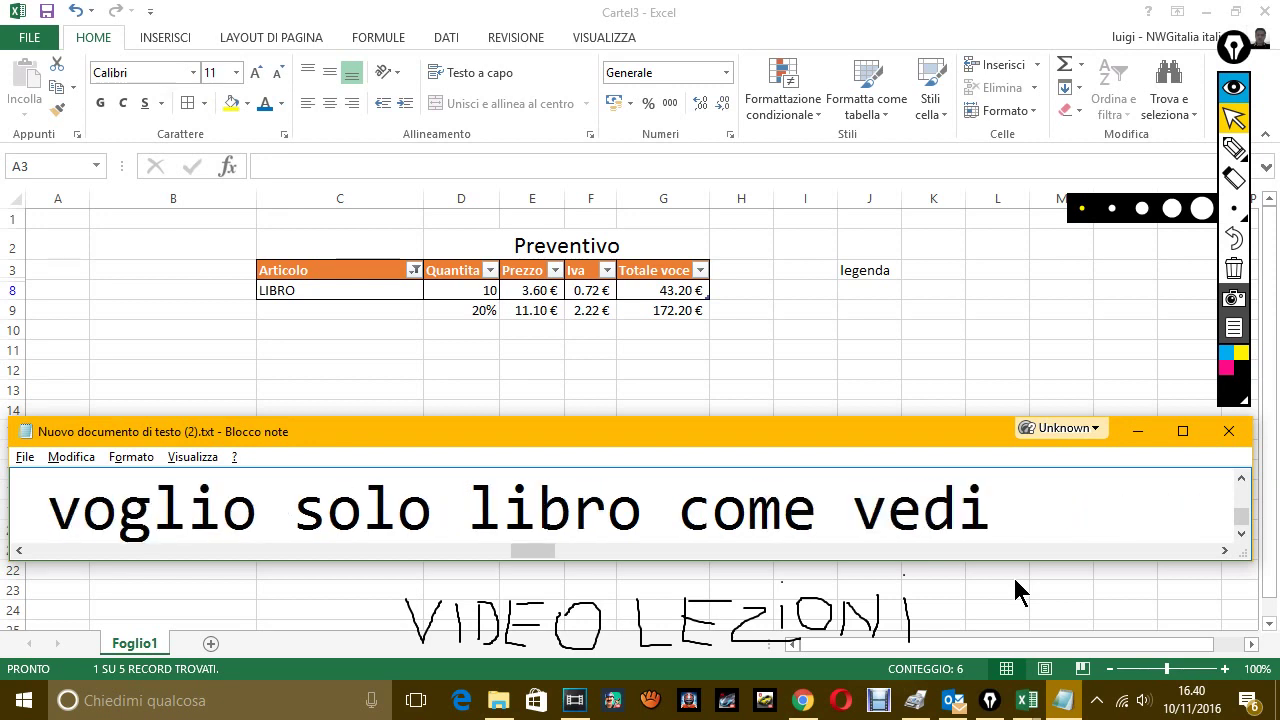
pyautogui.write(' premendo')
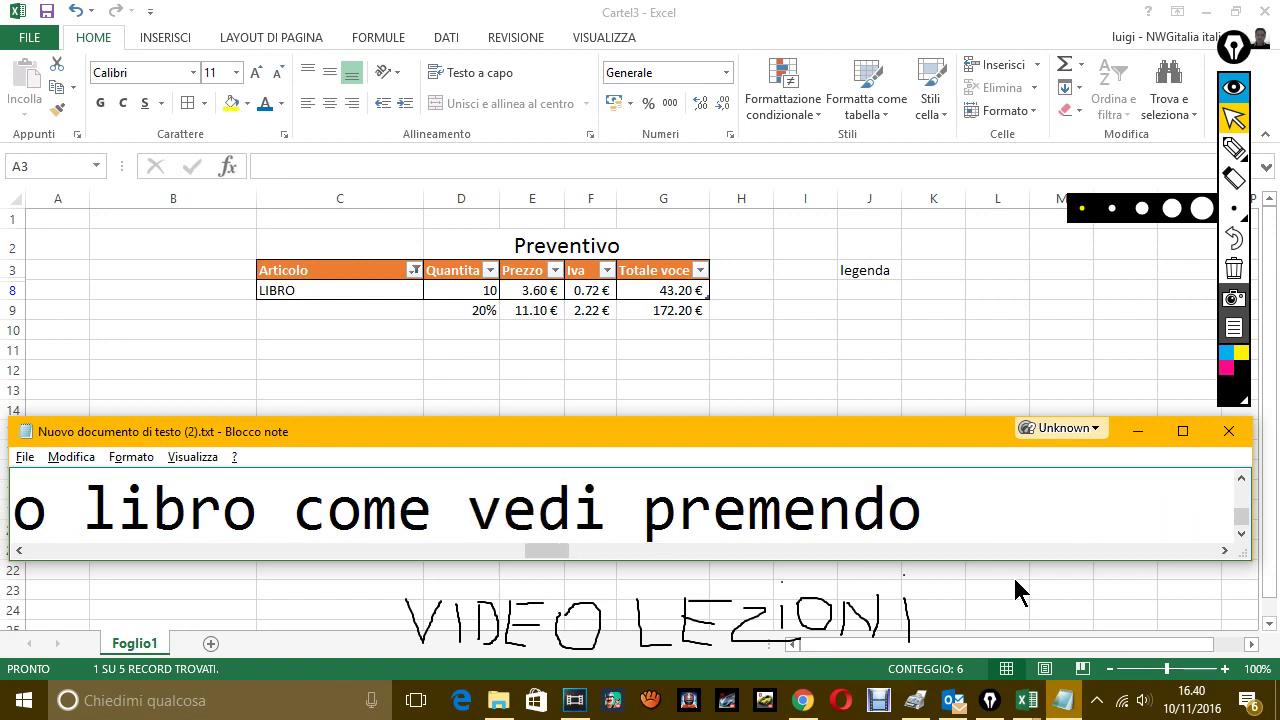
pyautogui.write(' sulla frecce')
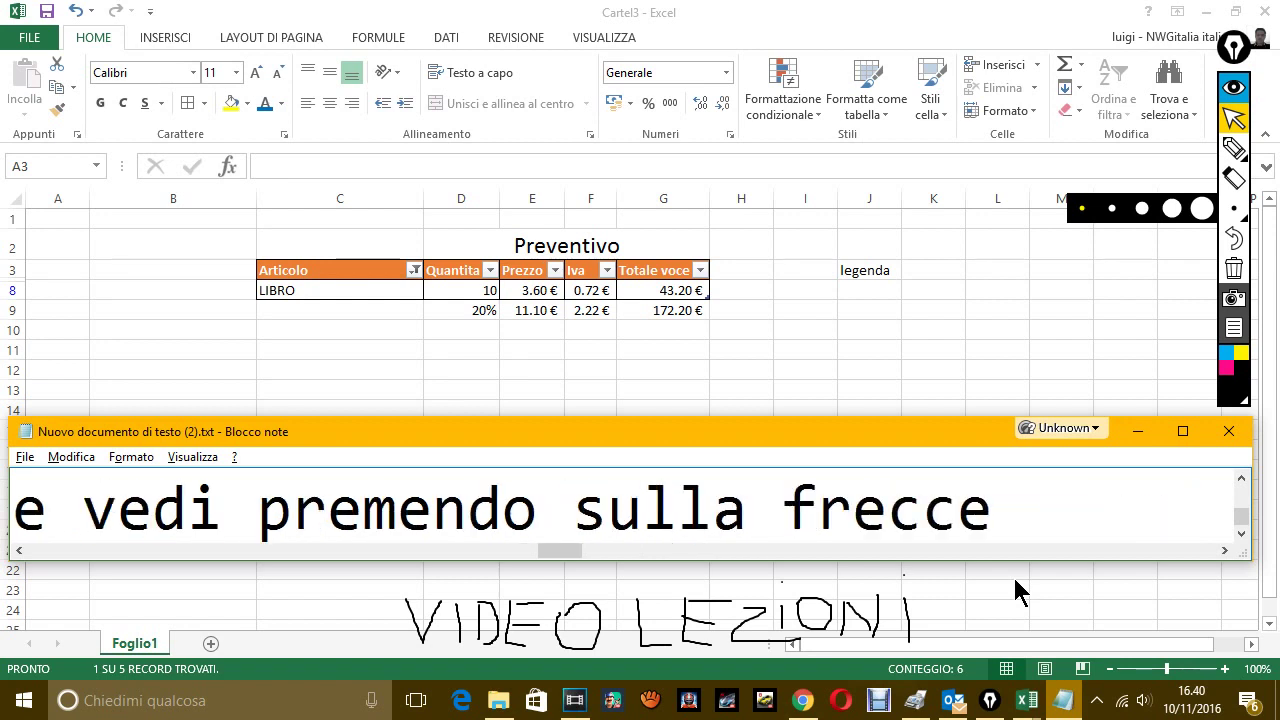
pyautogui.write('tta ho tr')
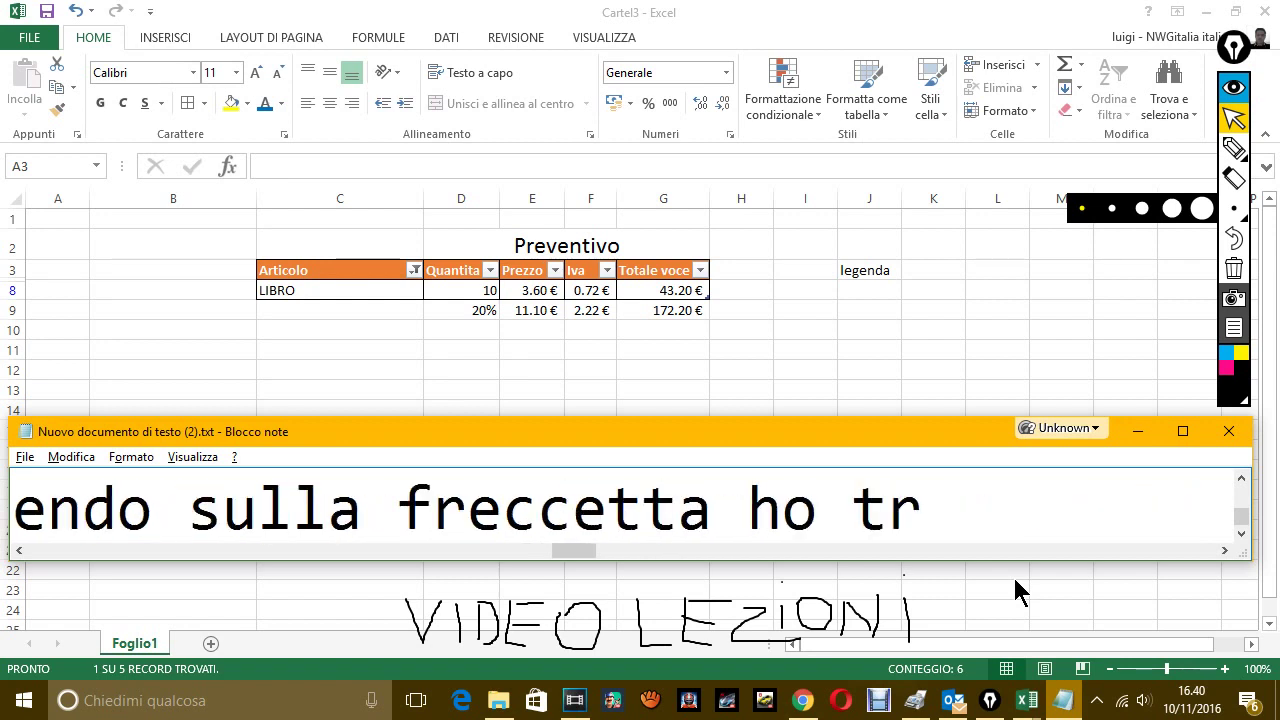
pyautogui.write('ovato solo lib')
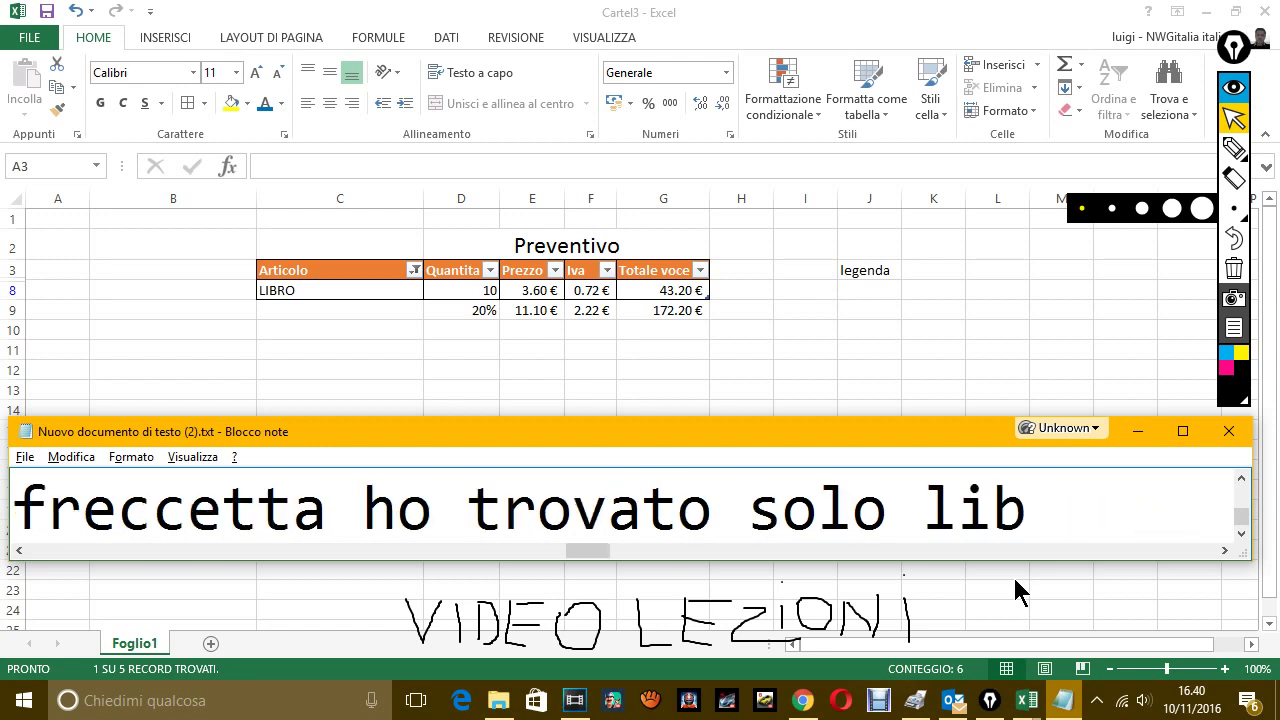
pyautogui.write('ro')
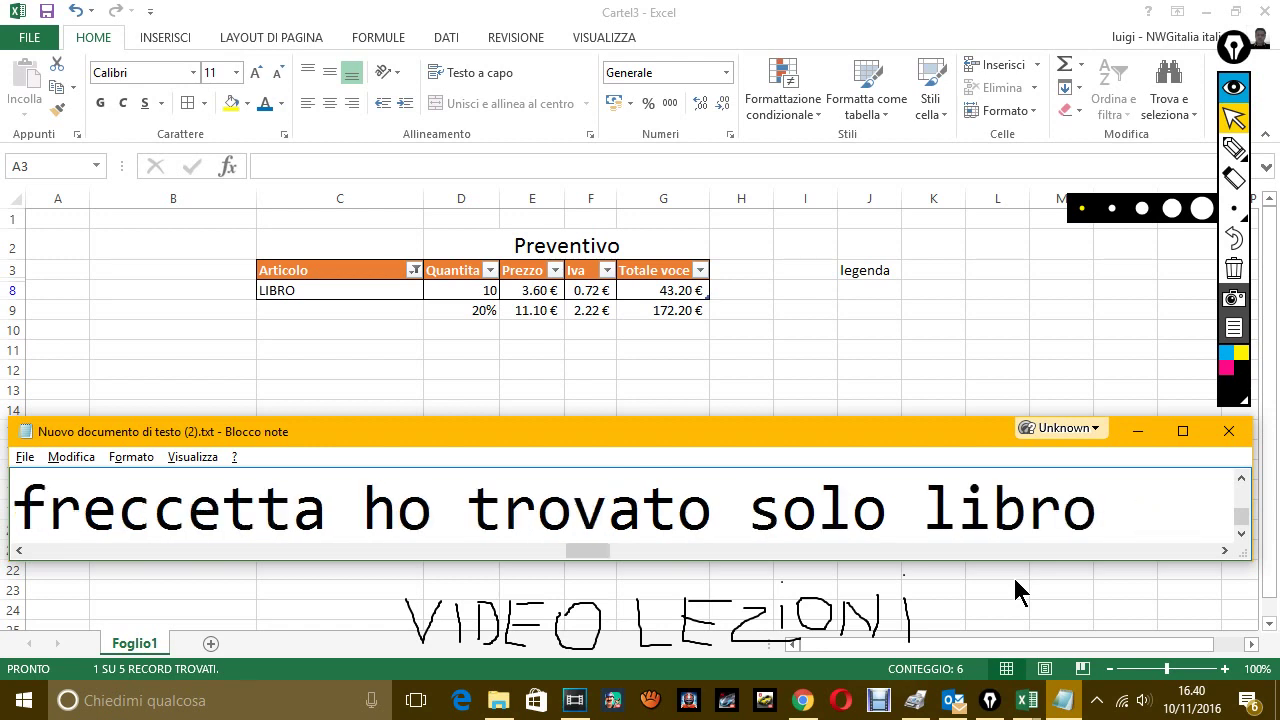
pyautogui.write(' f')
pyautogui.write('iltrando')
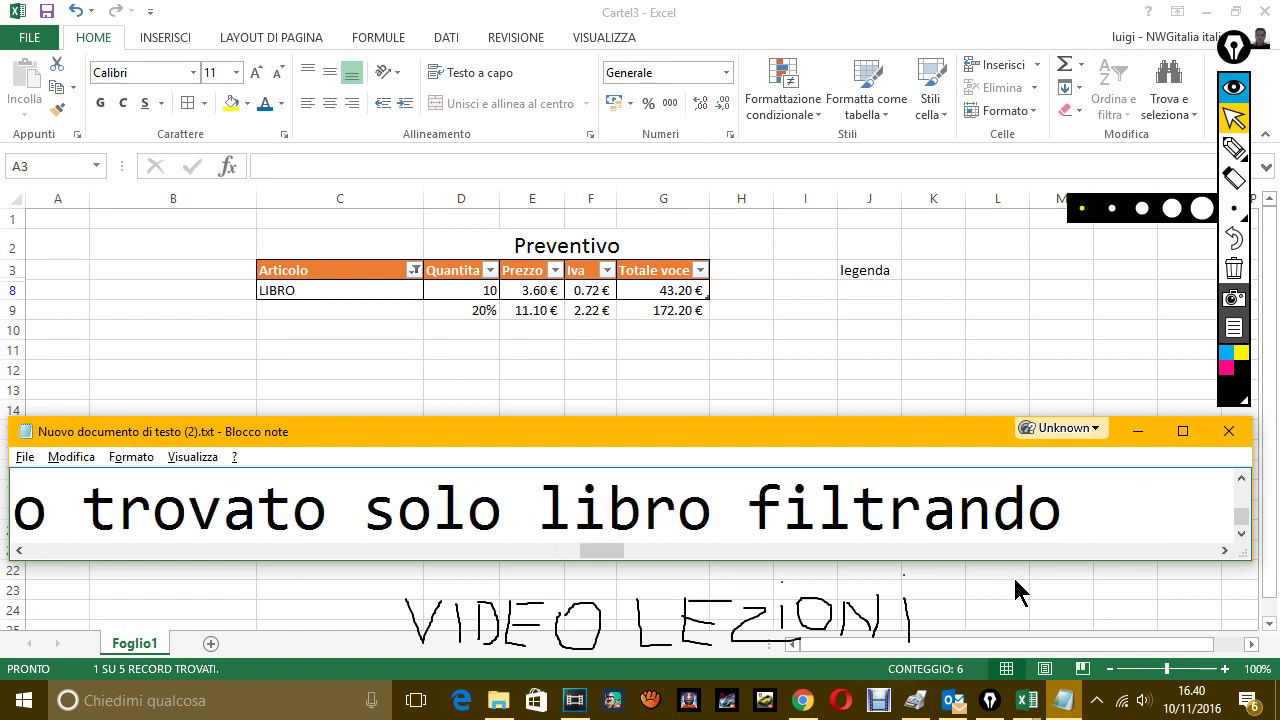
pyautogui.write(' gli altri r')
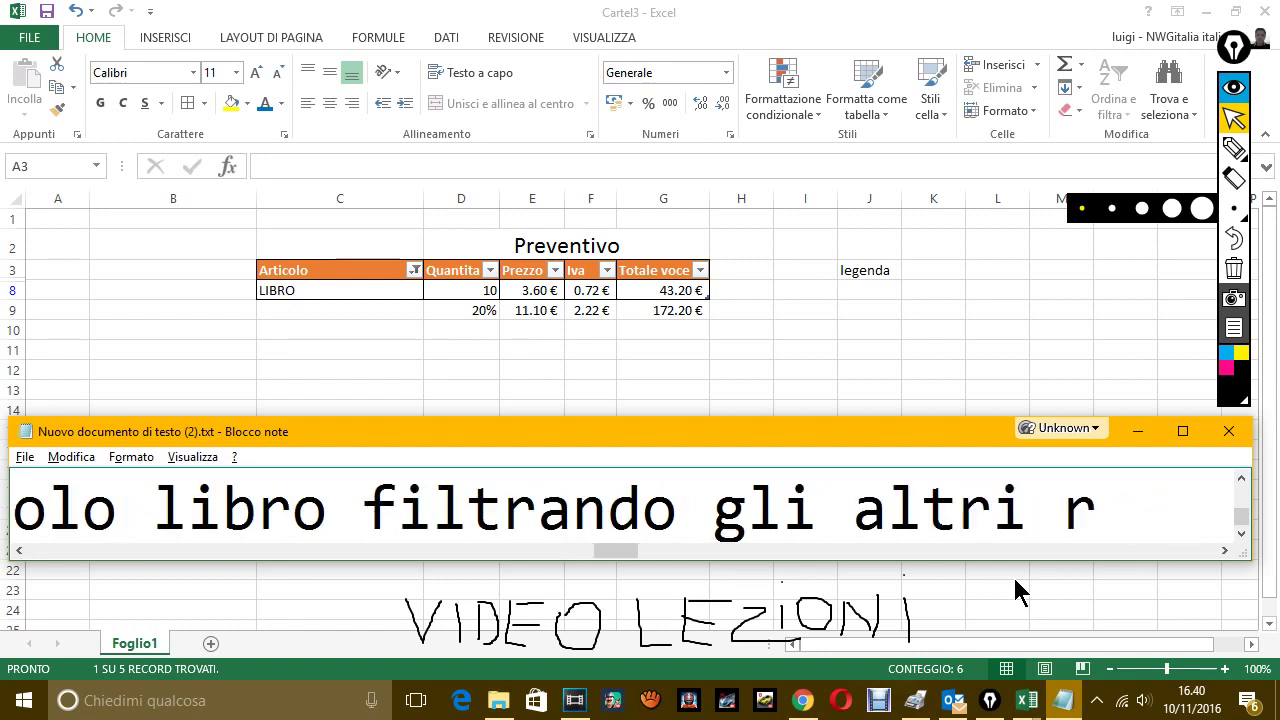
pyautogui.write('isult')
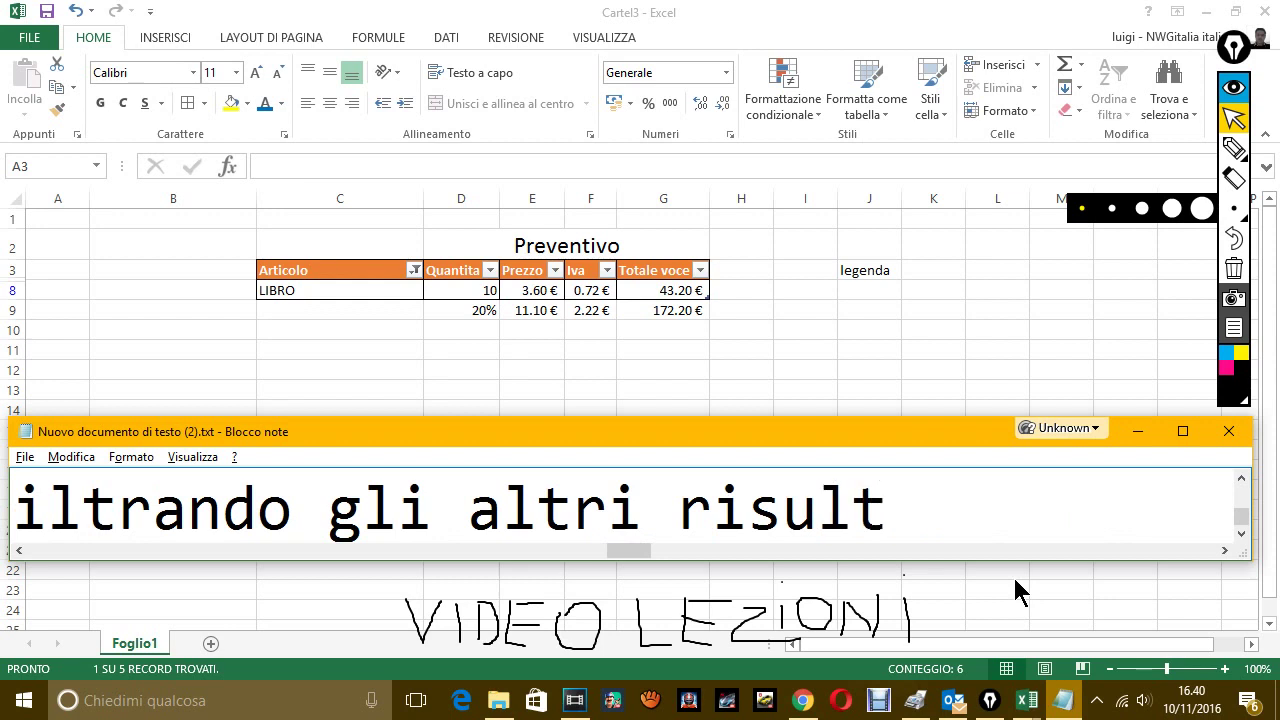
pyautogui.write('ati. ti fac')
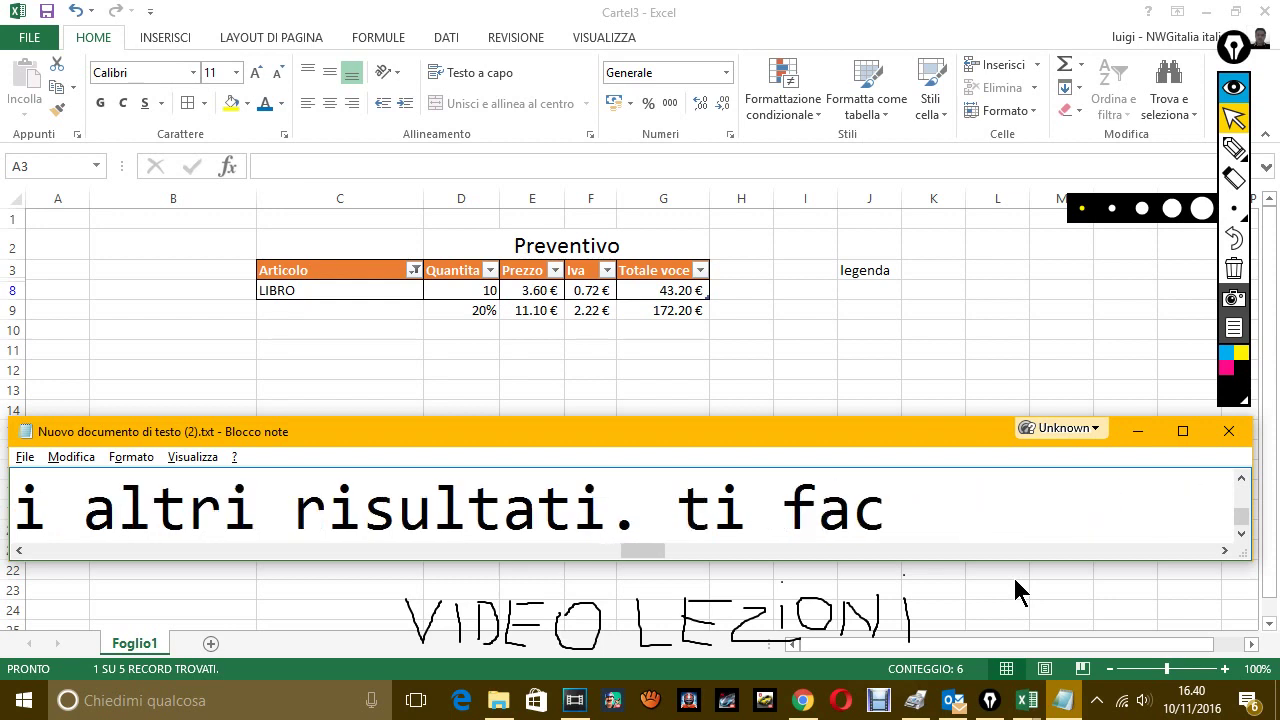
pyautogui.write('cio notare che')
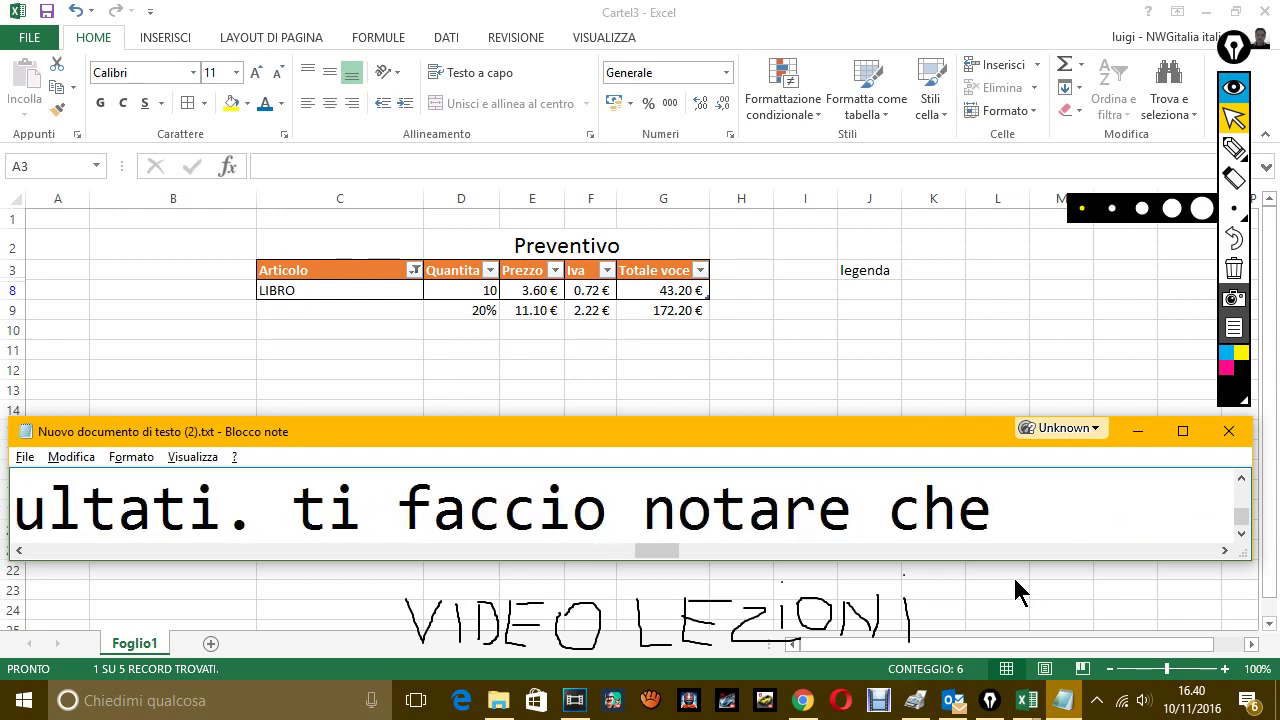
pyautogui.write(' vin')
pyautogui.press('BackSpace')
pyautogui.write('ci')
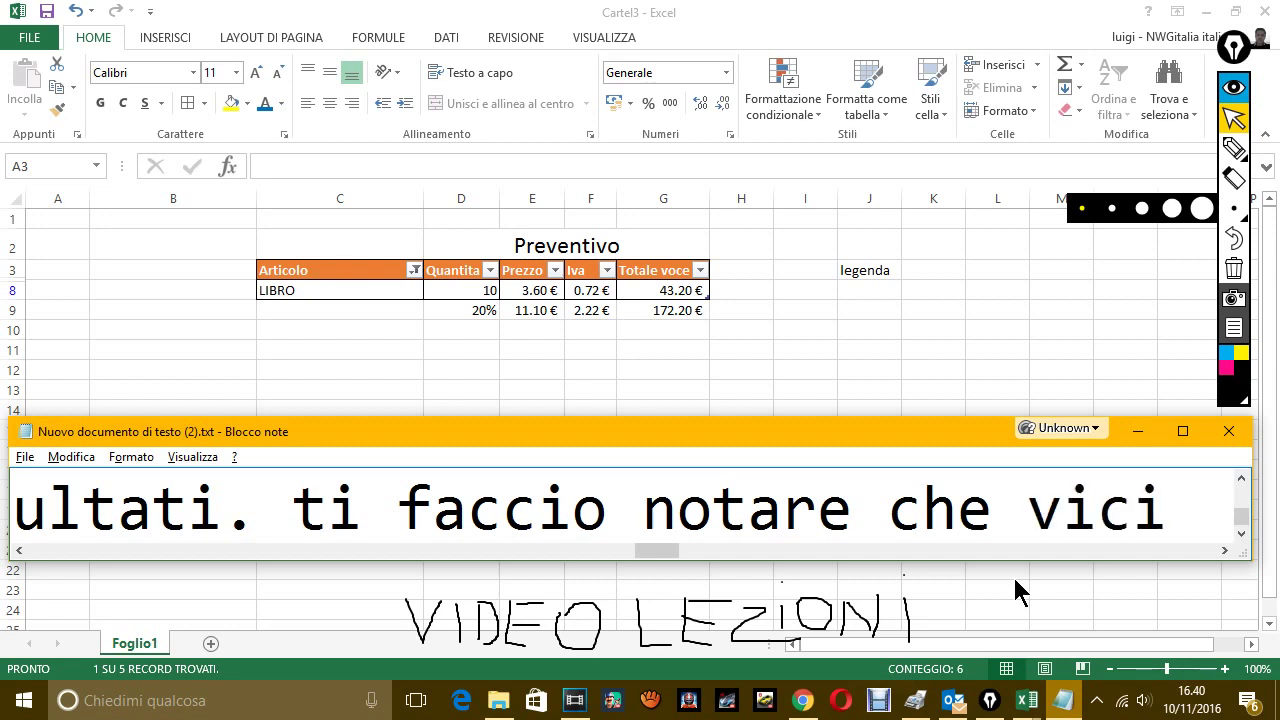
pyautogui.write('no alla f')
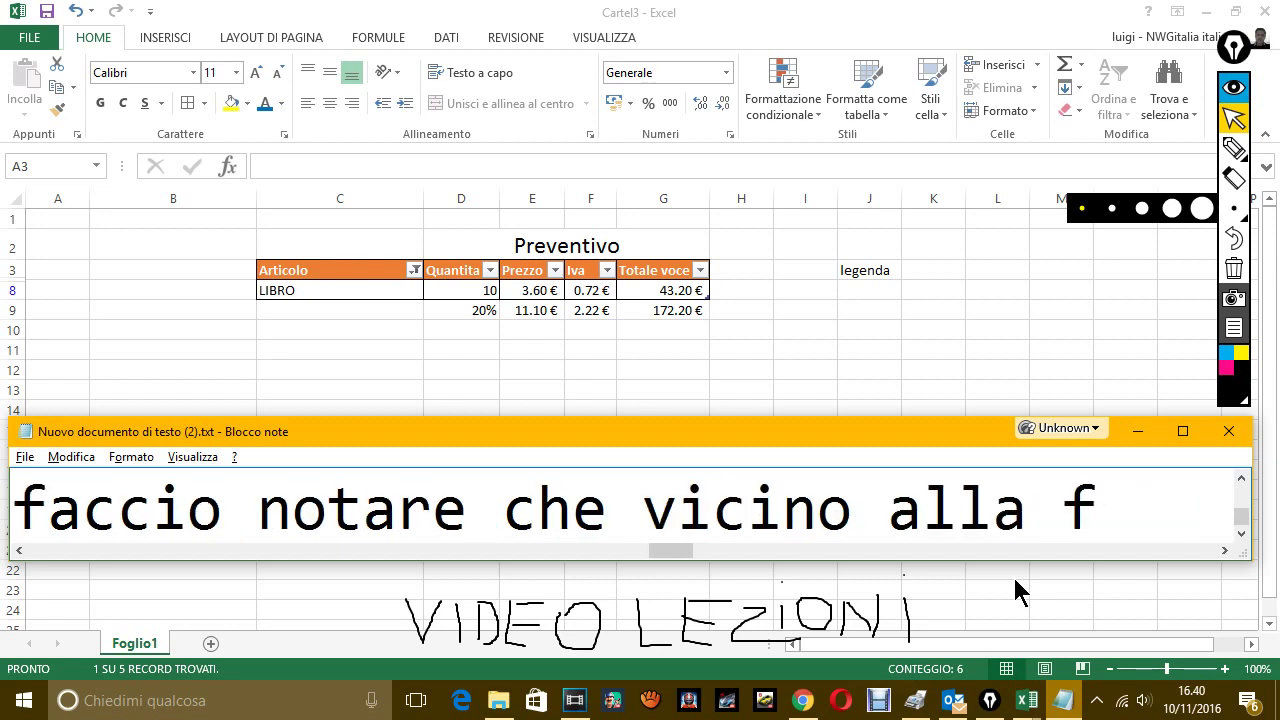
pyautogui.write('reccia, anzi')
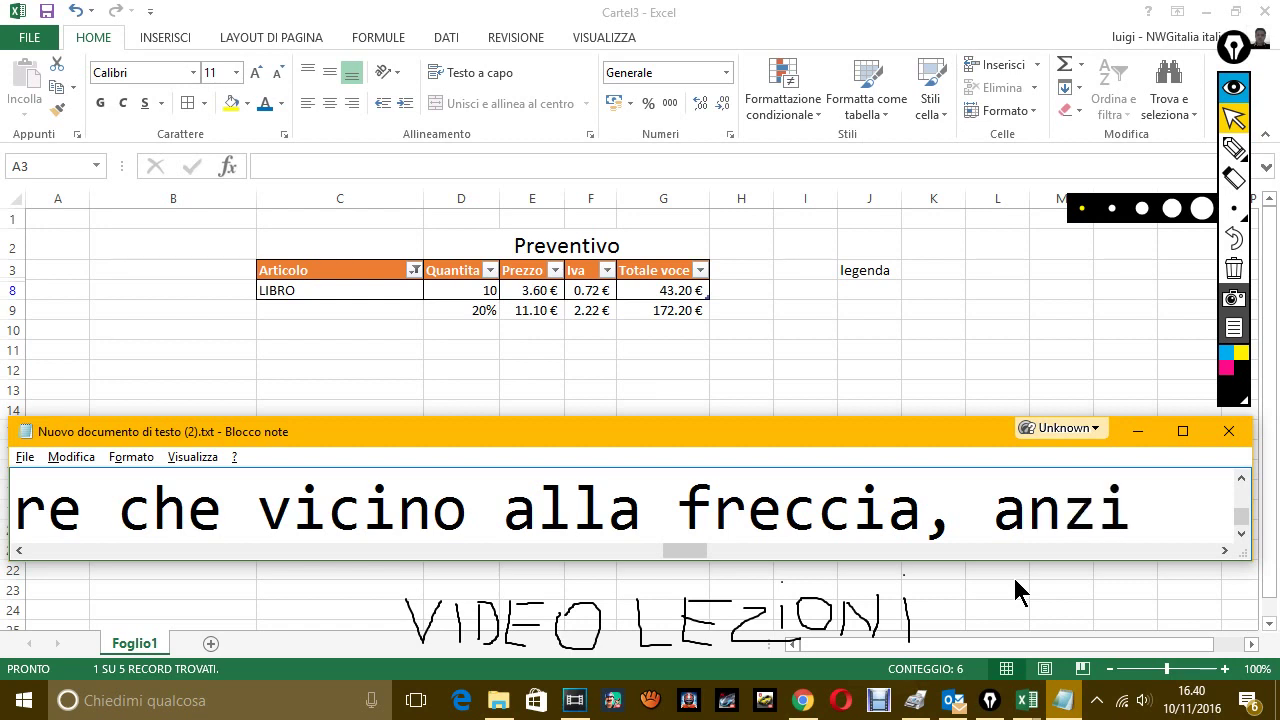
pyautogui.write(' al suo pos')
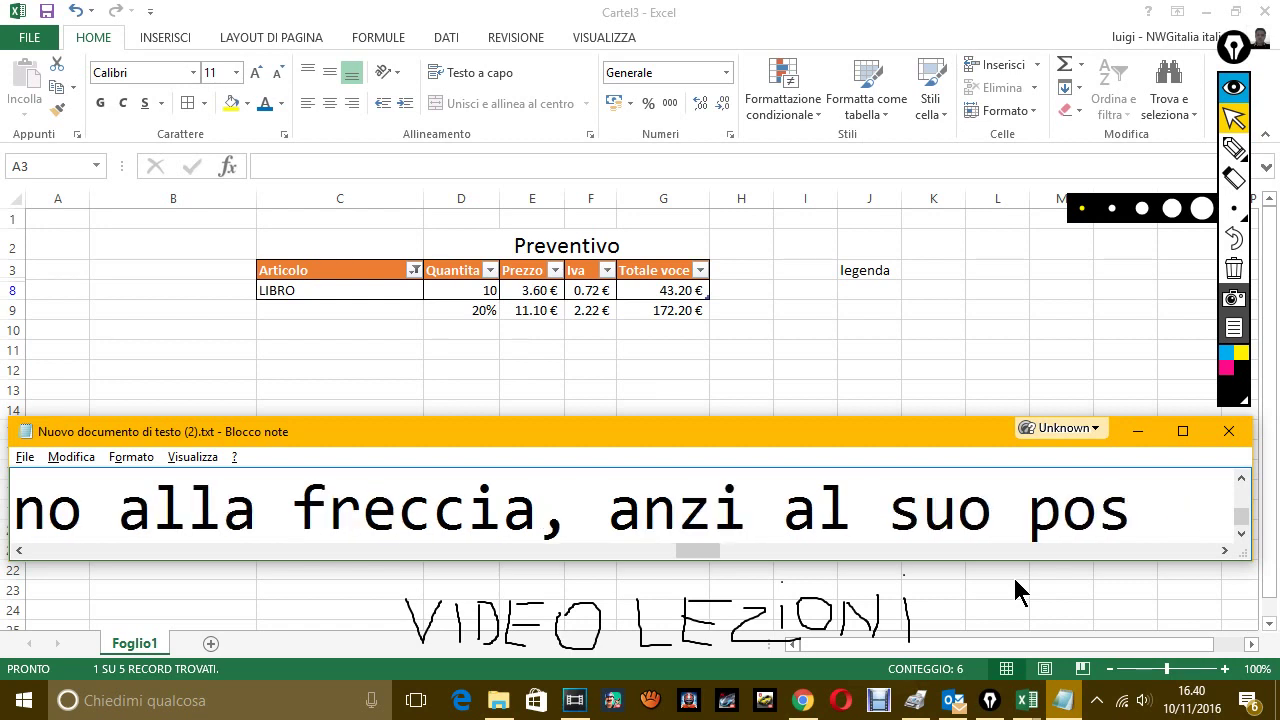
pyautogui.write('to')
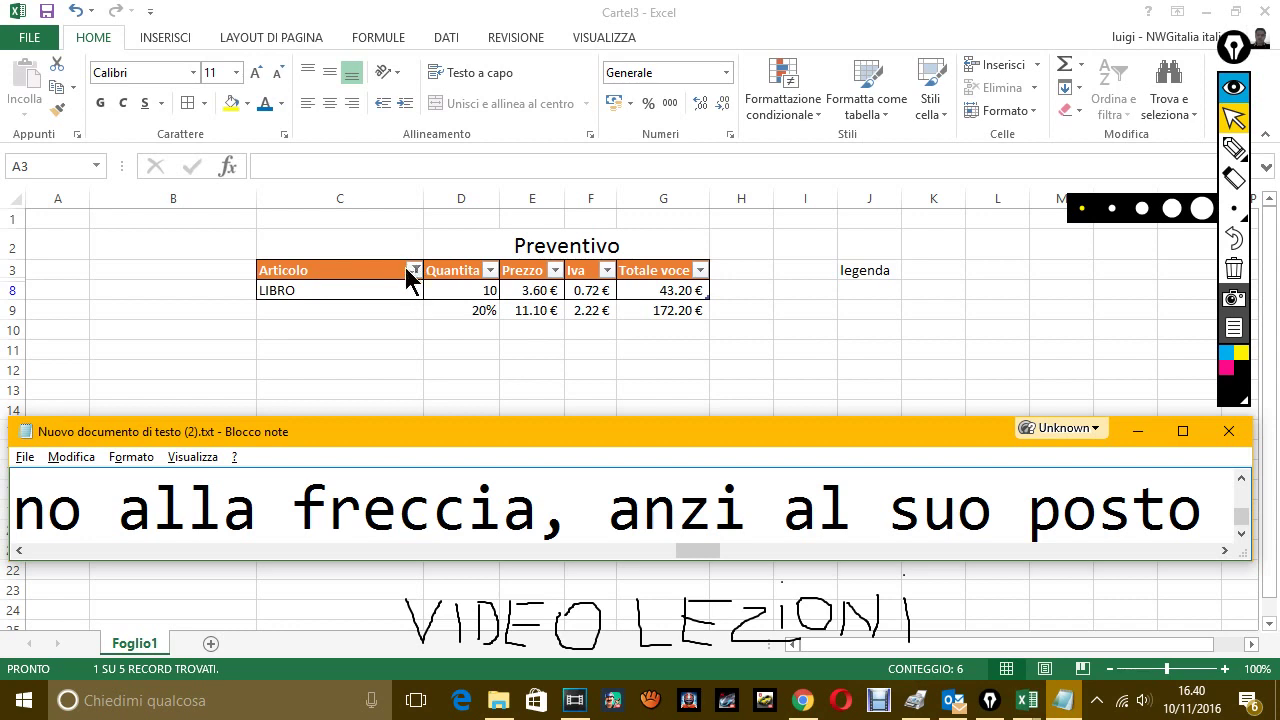
# Draw an annotation circle around the filter icon on the Articolo header.
pyautogui.click(1234, 146)
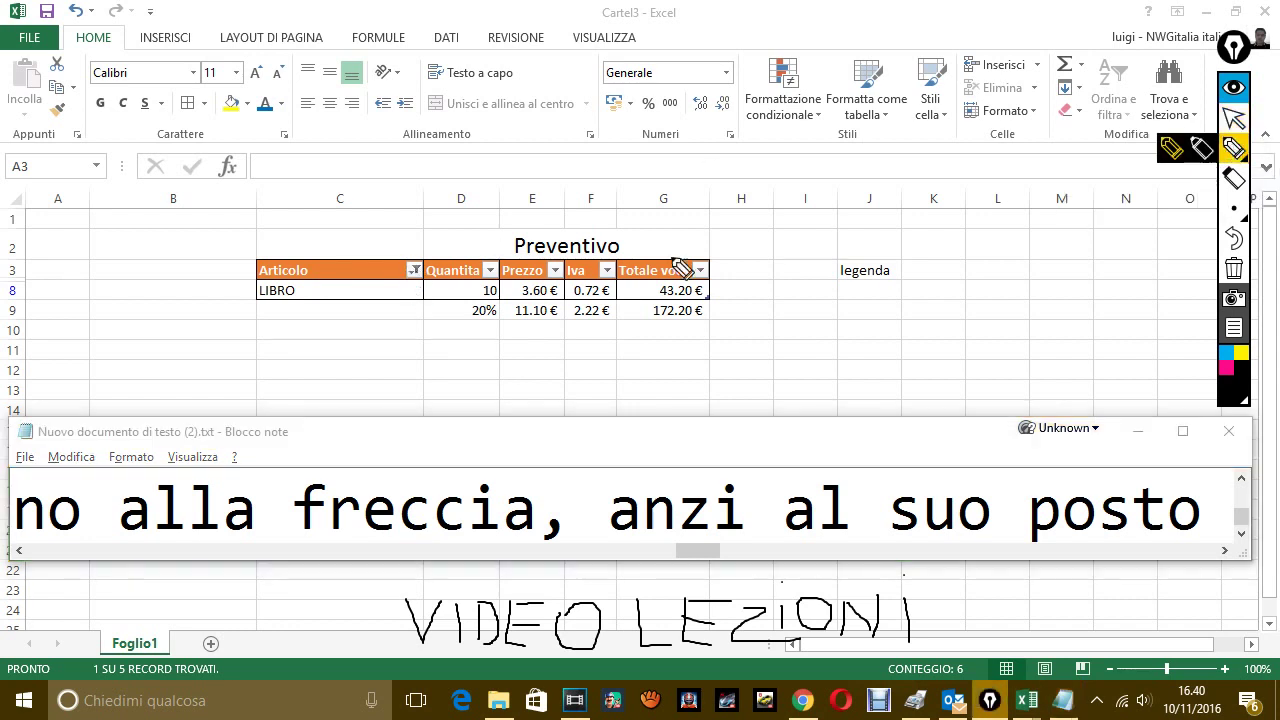
pyautogui.moveTo(420, 262); pyautogui.dragTo(418, 268)
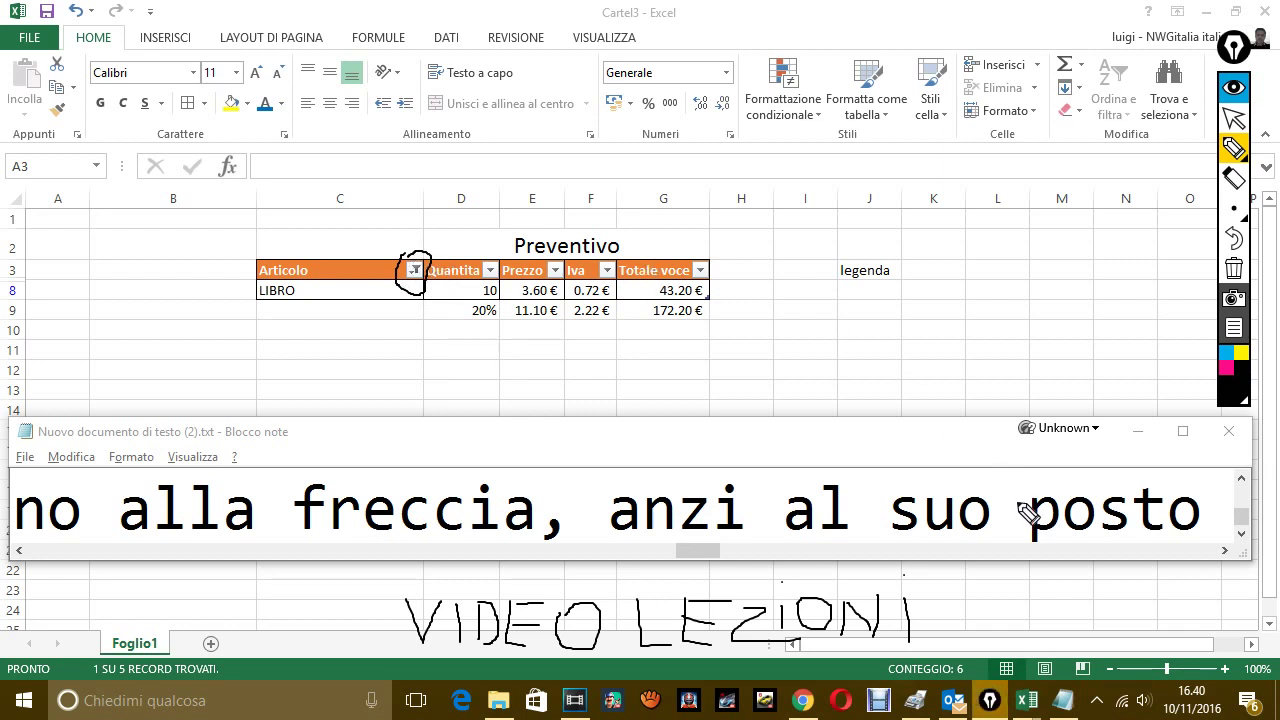
pyautogui.click(1234, 117)
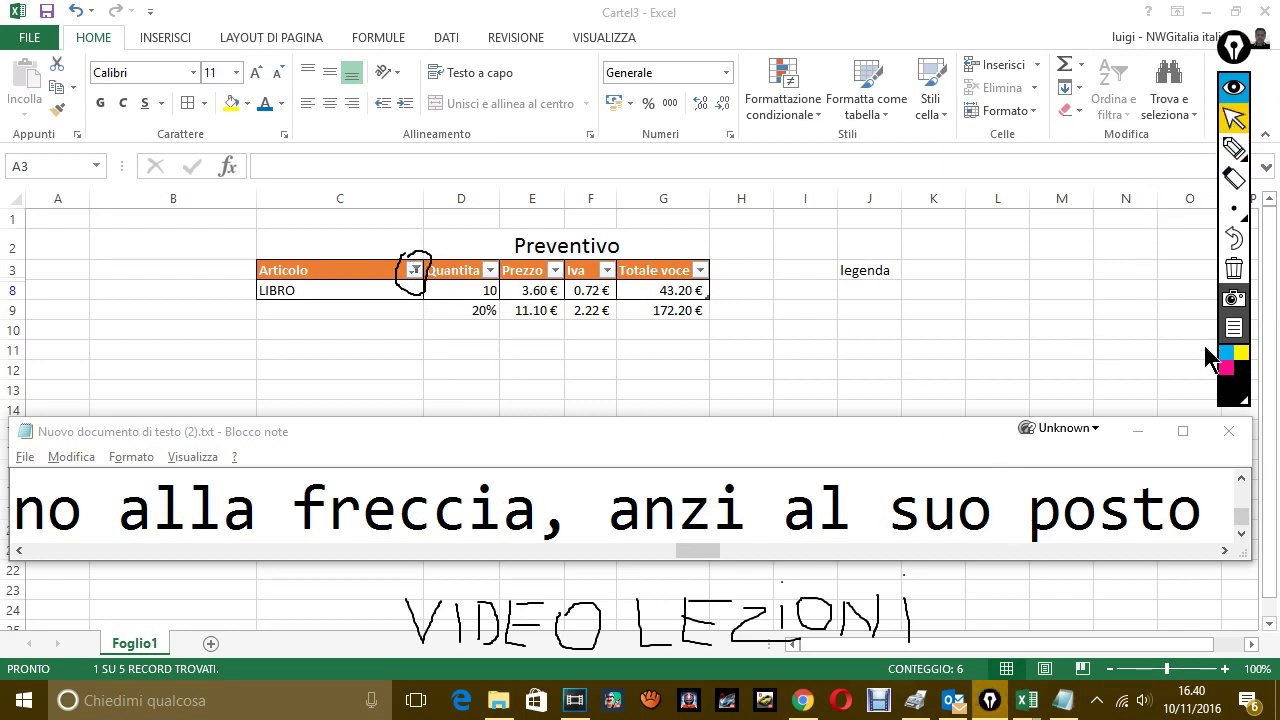
# Continue the Notepad note with 'è comparso il simo'.
pyautogui.click(1191, 487)
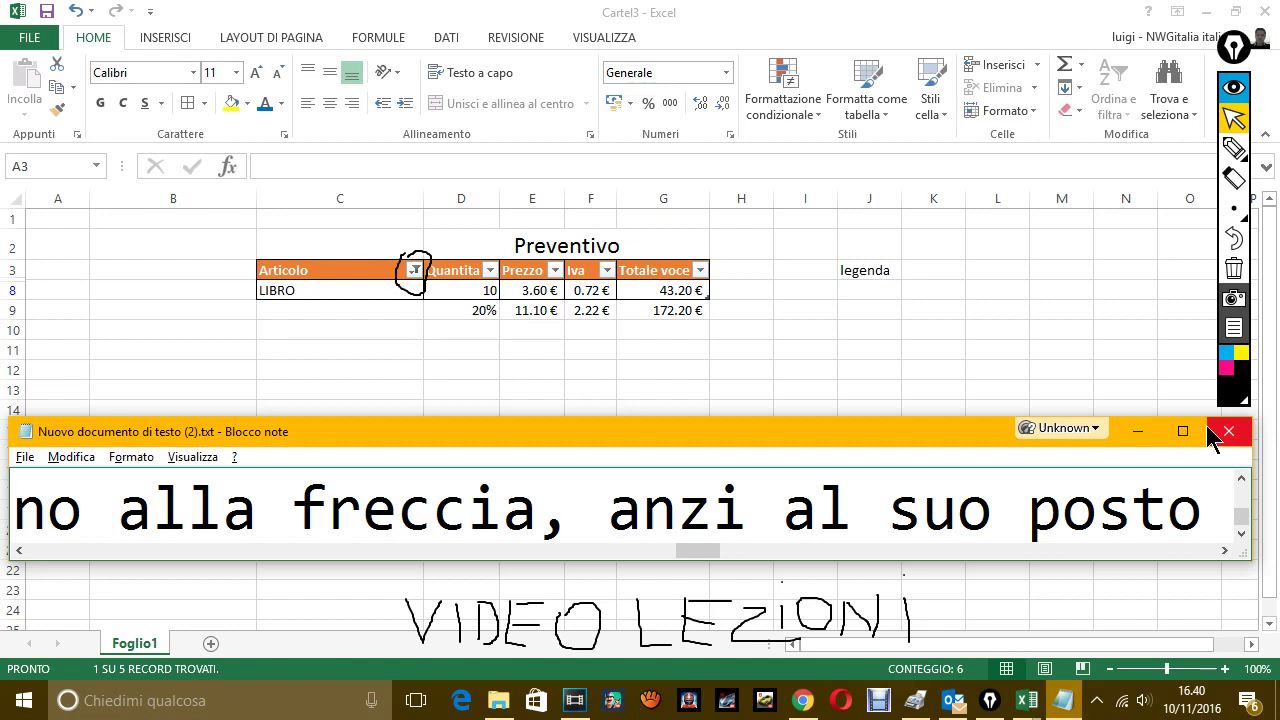
pyautogui.write('è c')
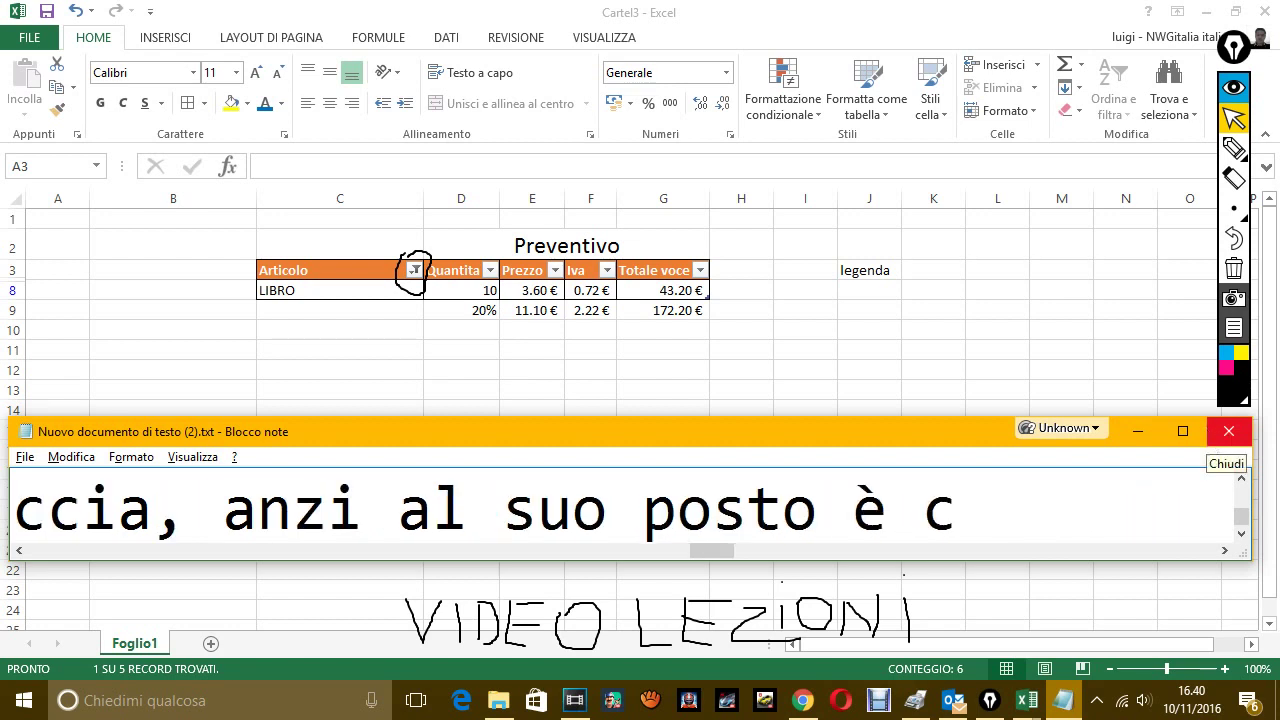
pyautogui.write('ompars')
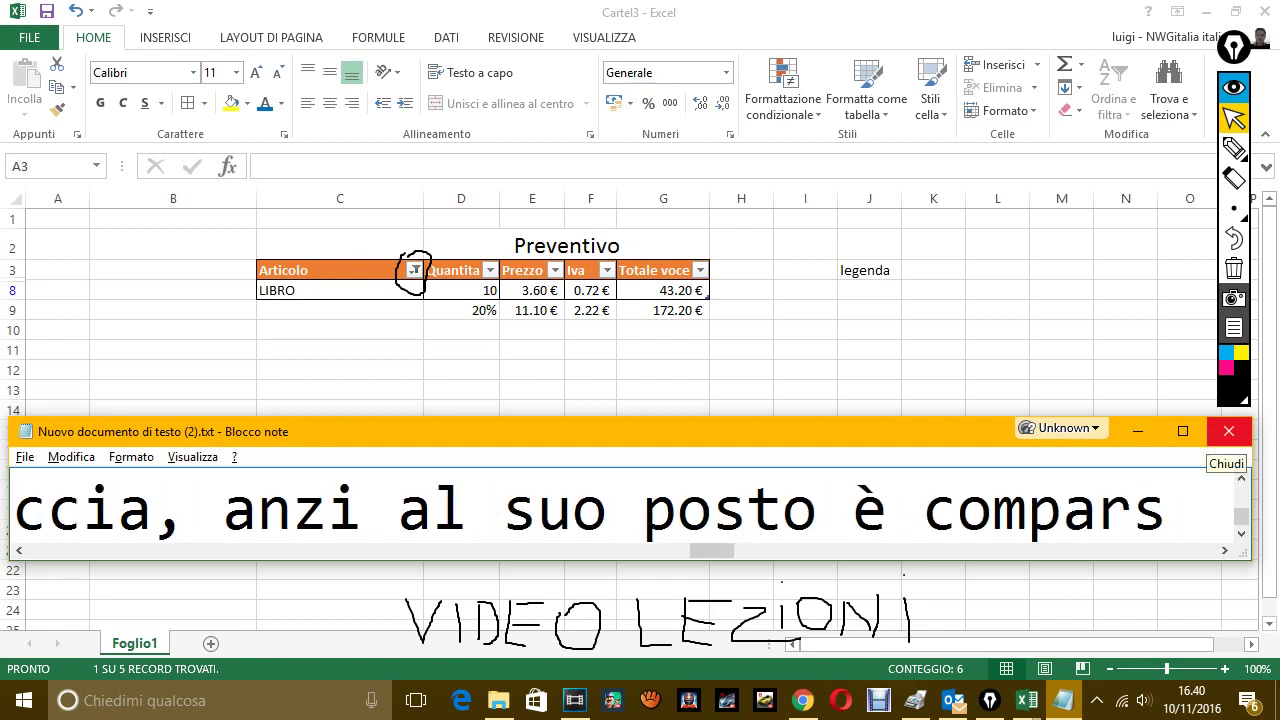
pyautogui.write('o il simo')
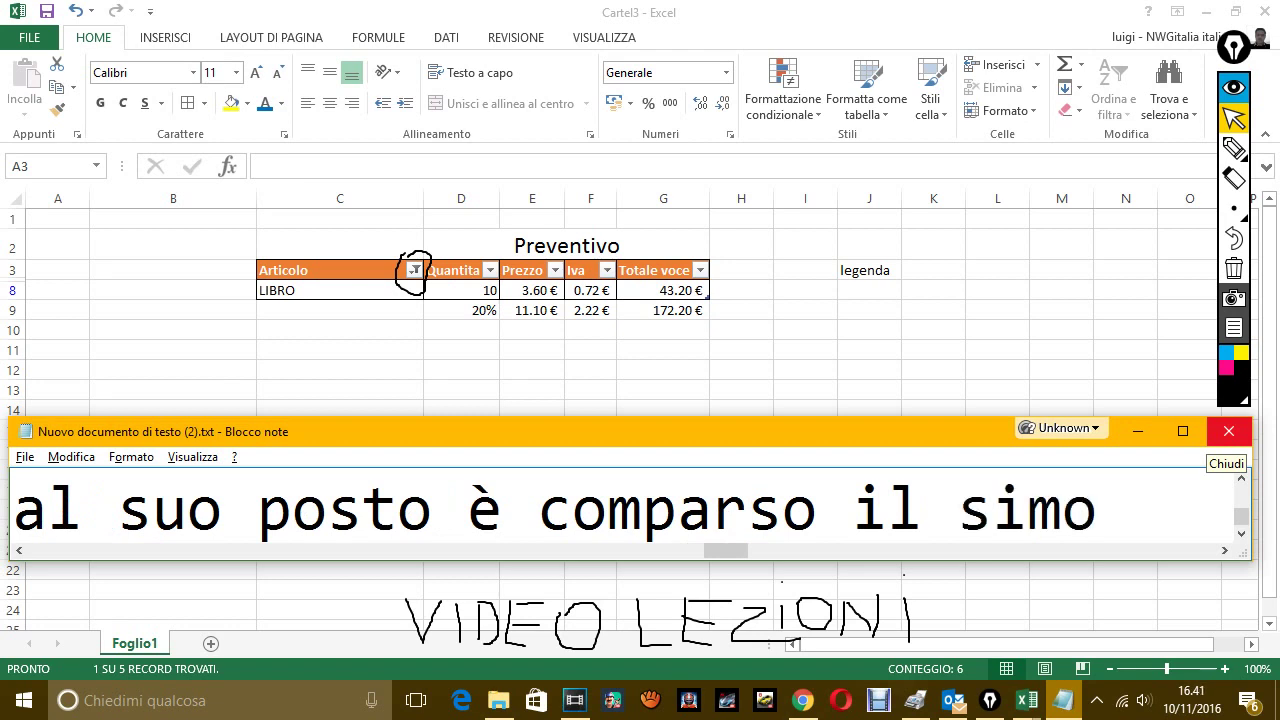
# Add to the note that a funnel icon ('simbolo di un imbuto') shows the table is filtered, also visible below.
pyautogui.press('BackSpace')
pyautogui.write('bolo di un')
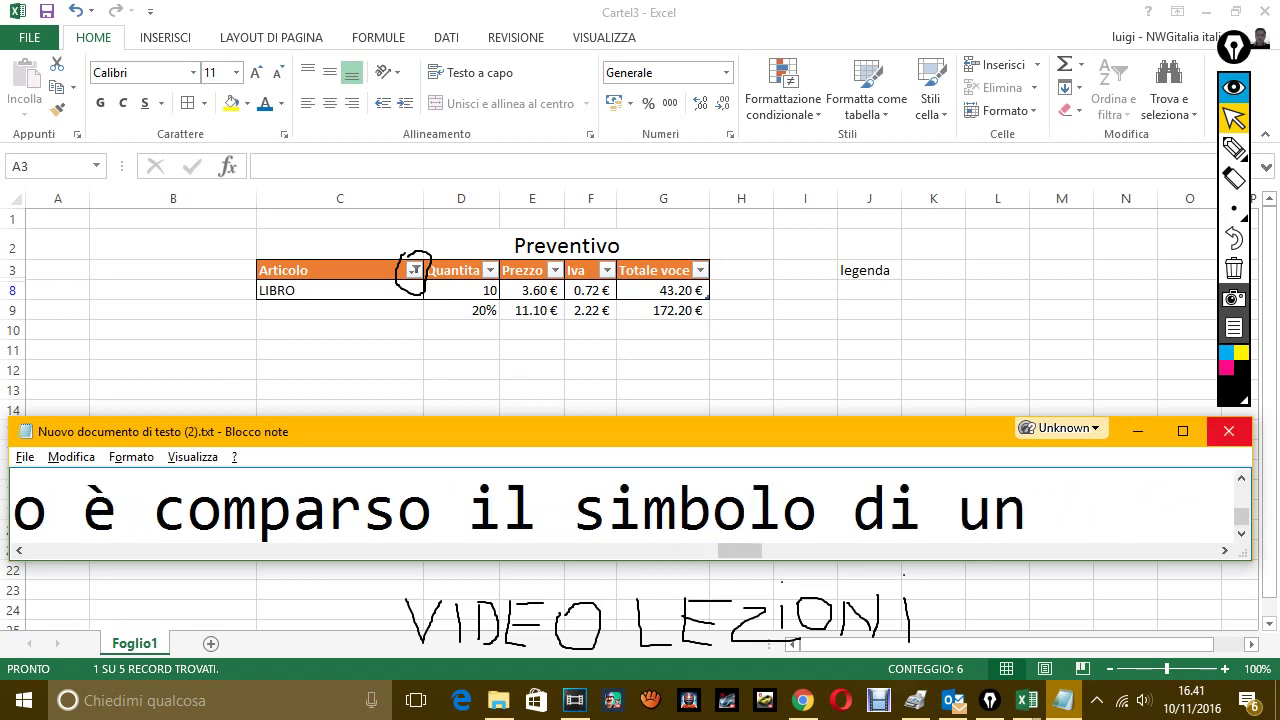
pyautogui.write('im')
pyautogui.press('BackSpace')
pyautogui.press('BackSpace')
pyautogui.write('b')
pyautogui.press('BackSpace')
pyautogui.write('imbuto')
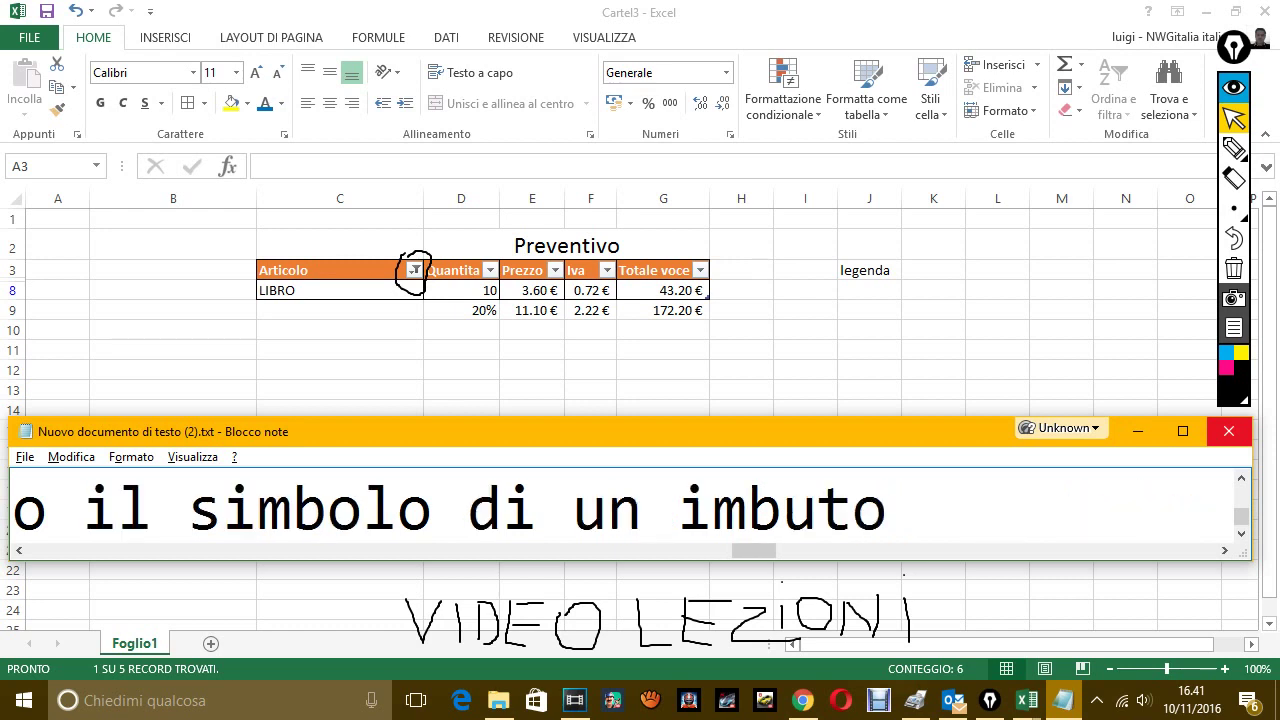
pyautogui.write(', che mi')
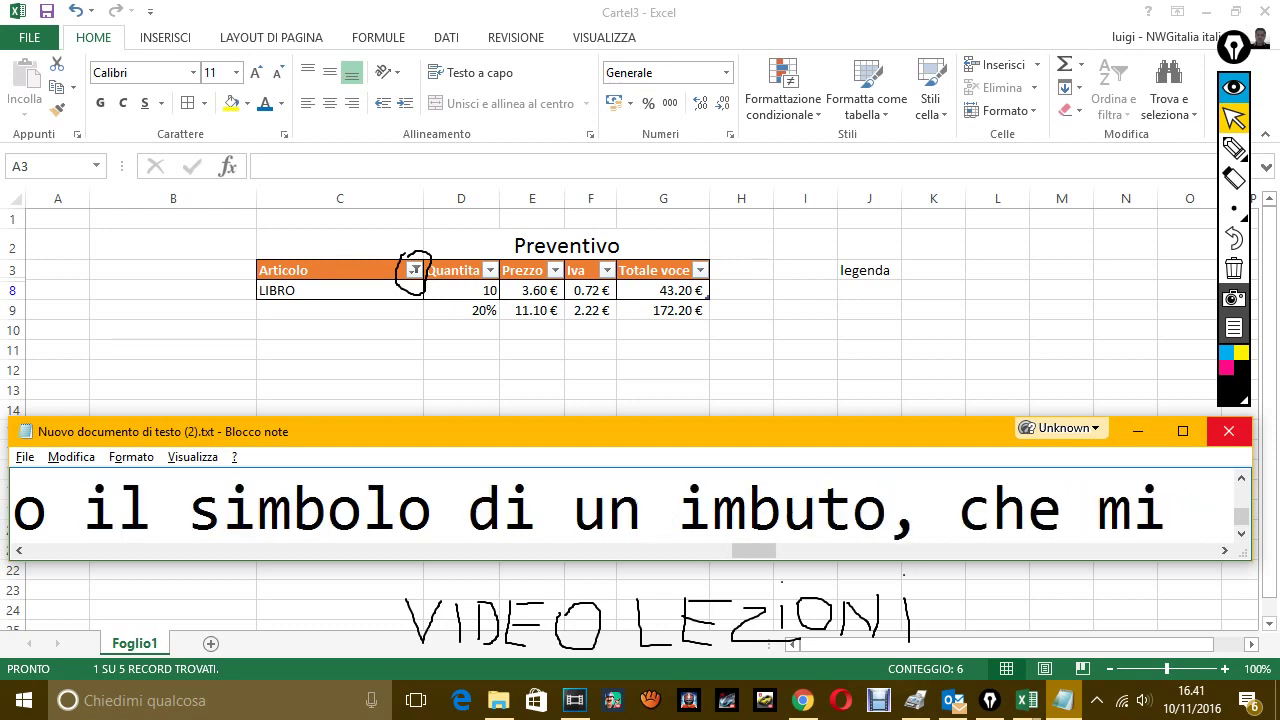
pyautogui.write(' fa capire')
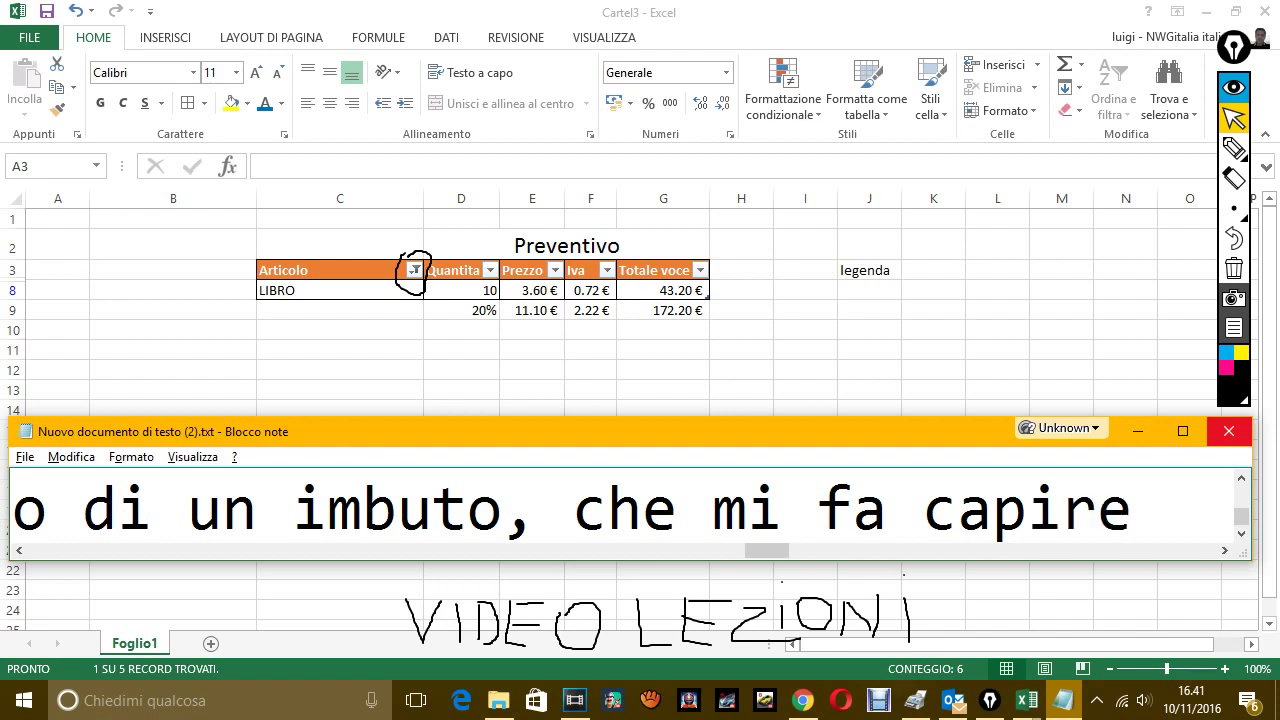
pyautogui.write(' che')
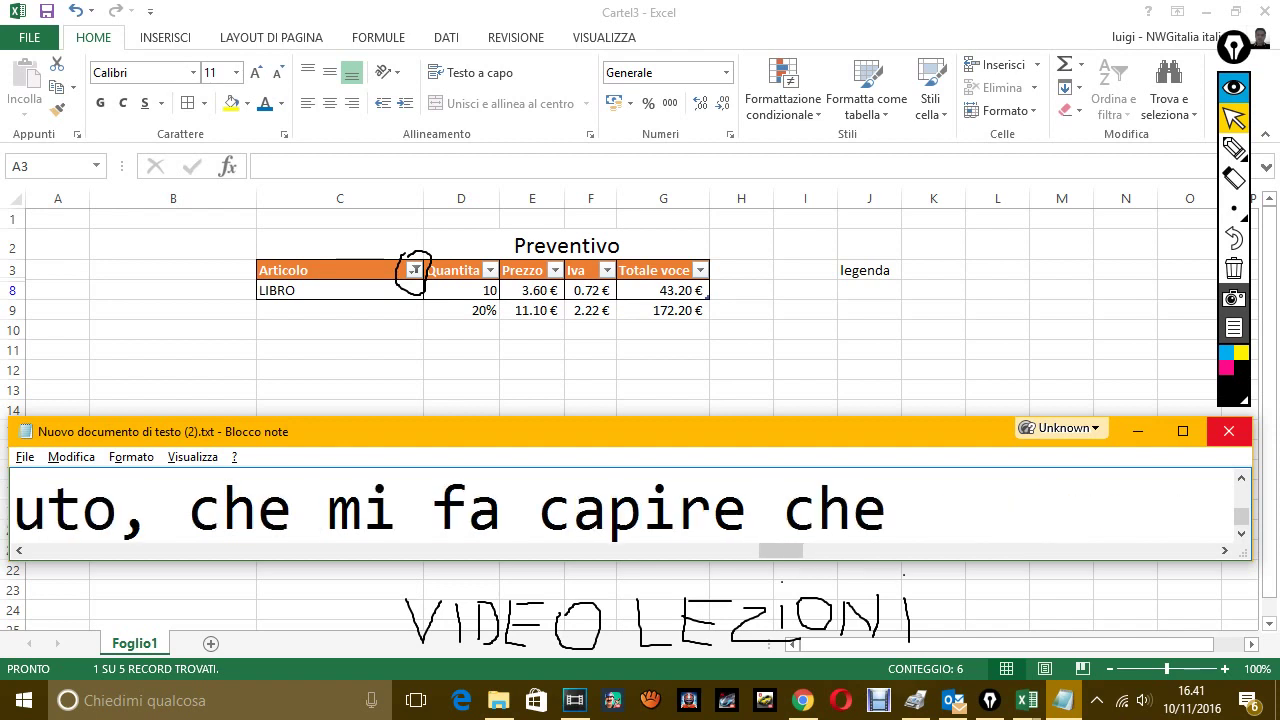
pyautogui.write(' la tabella')
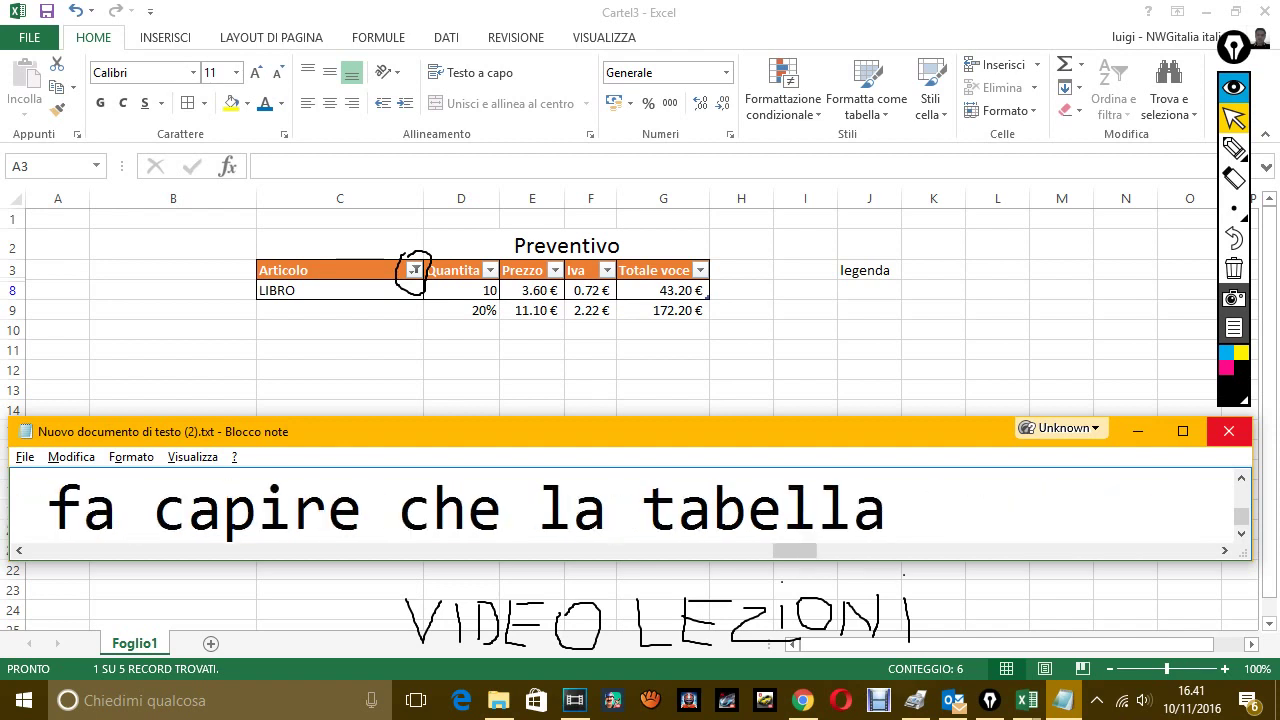
pyautogui.write(' è filtrata')
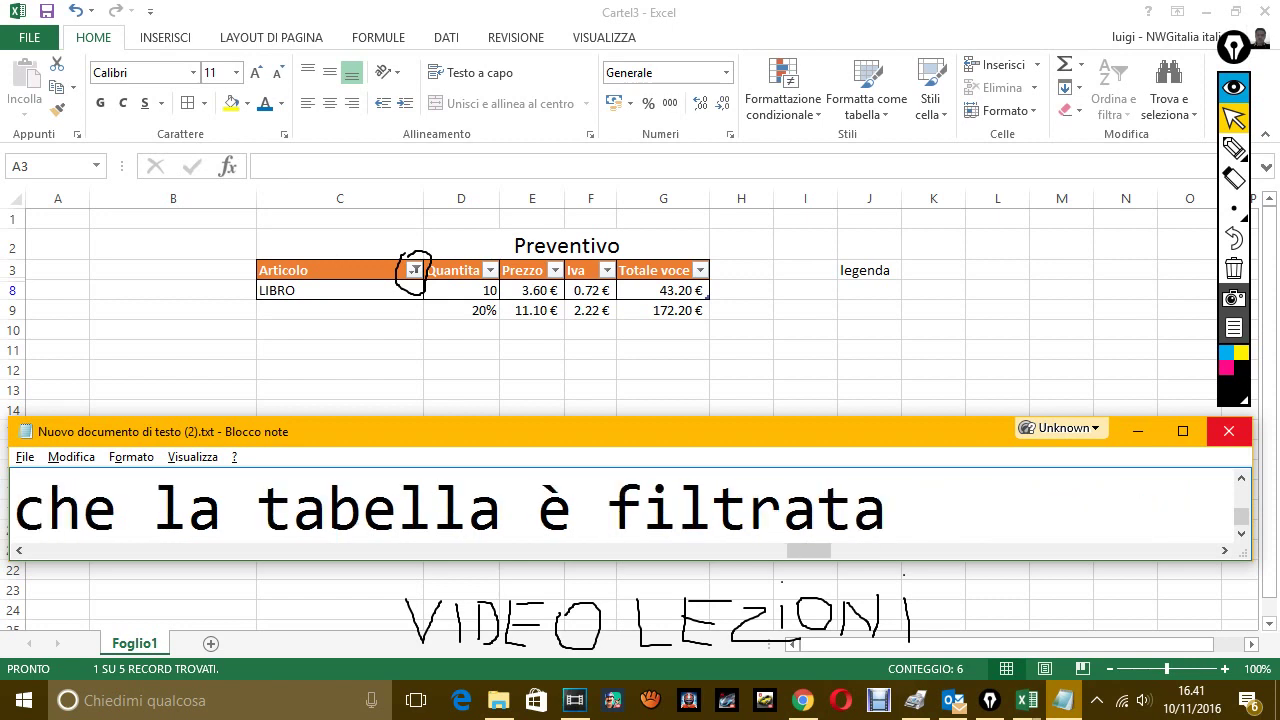
pyautogui.write(', inolt')
pyautogui.write('re')
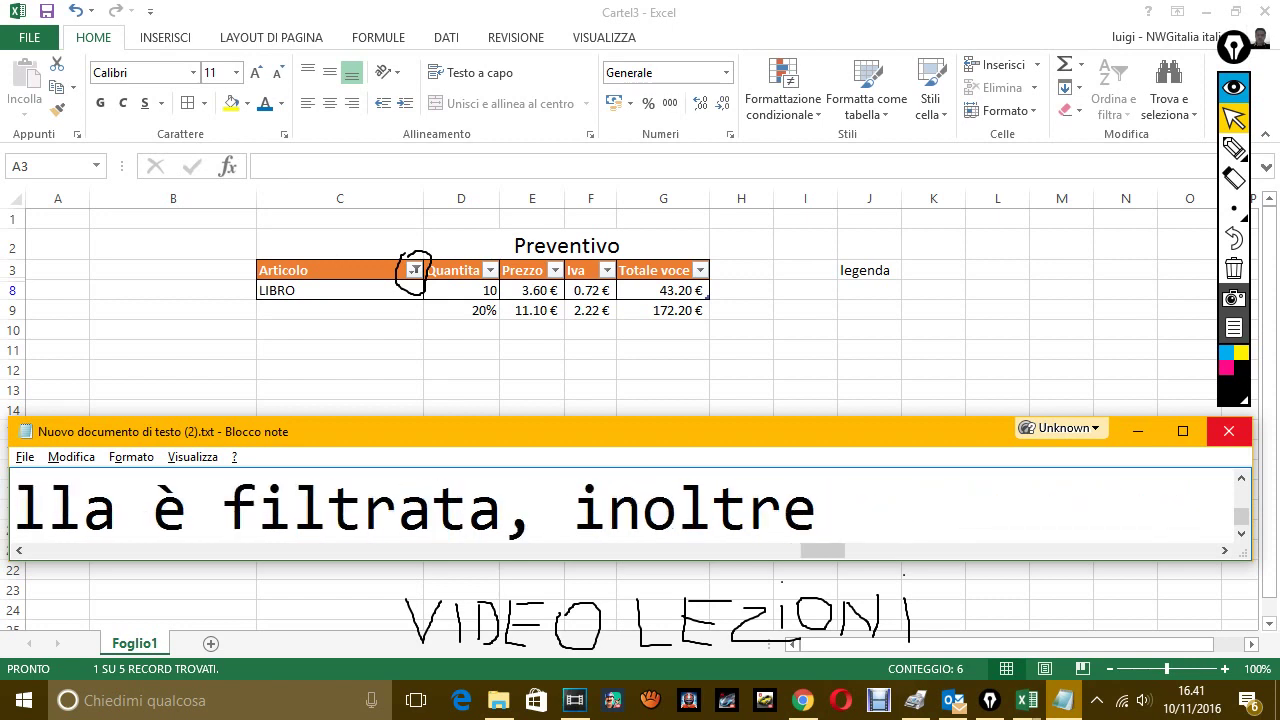
pyautogui.write(' lo vedo anche')
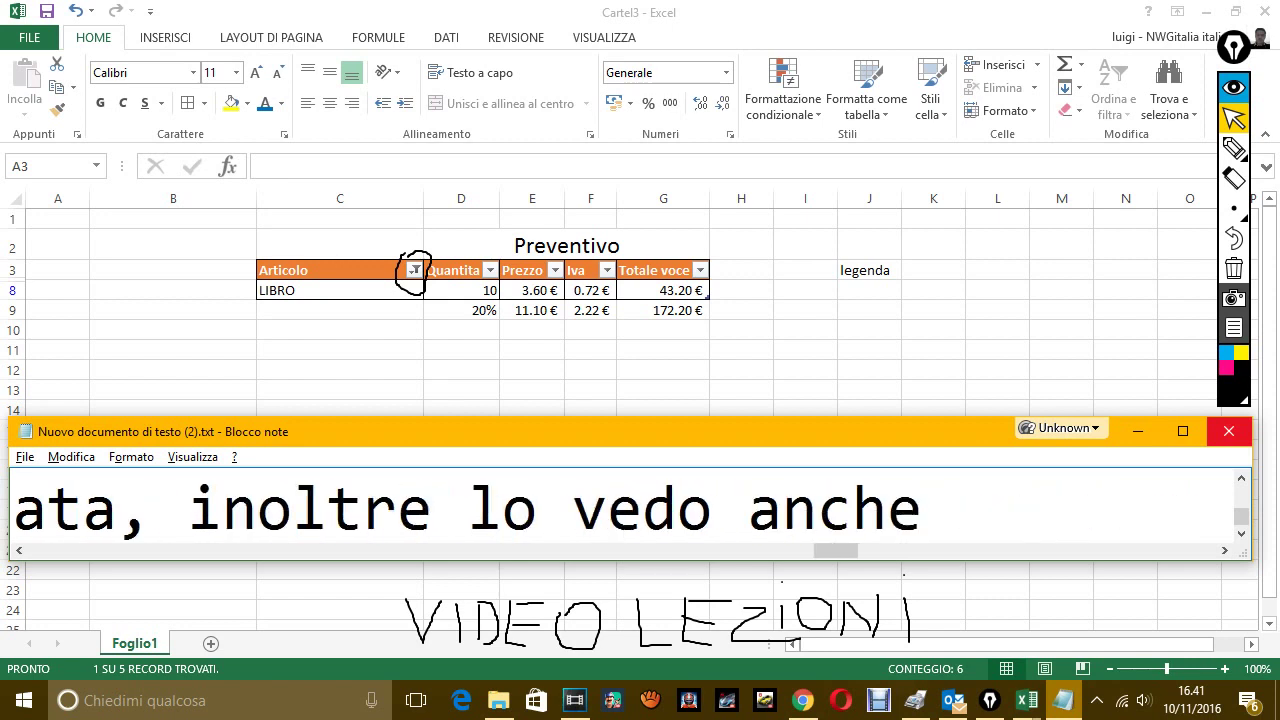
pyautogui.write(' qua so')
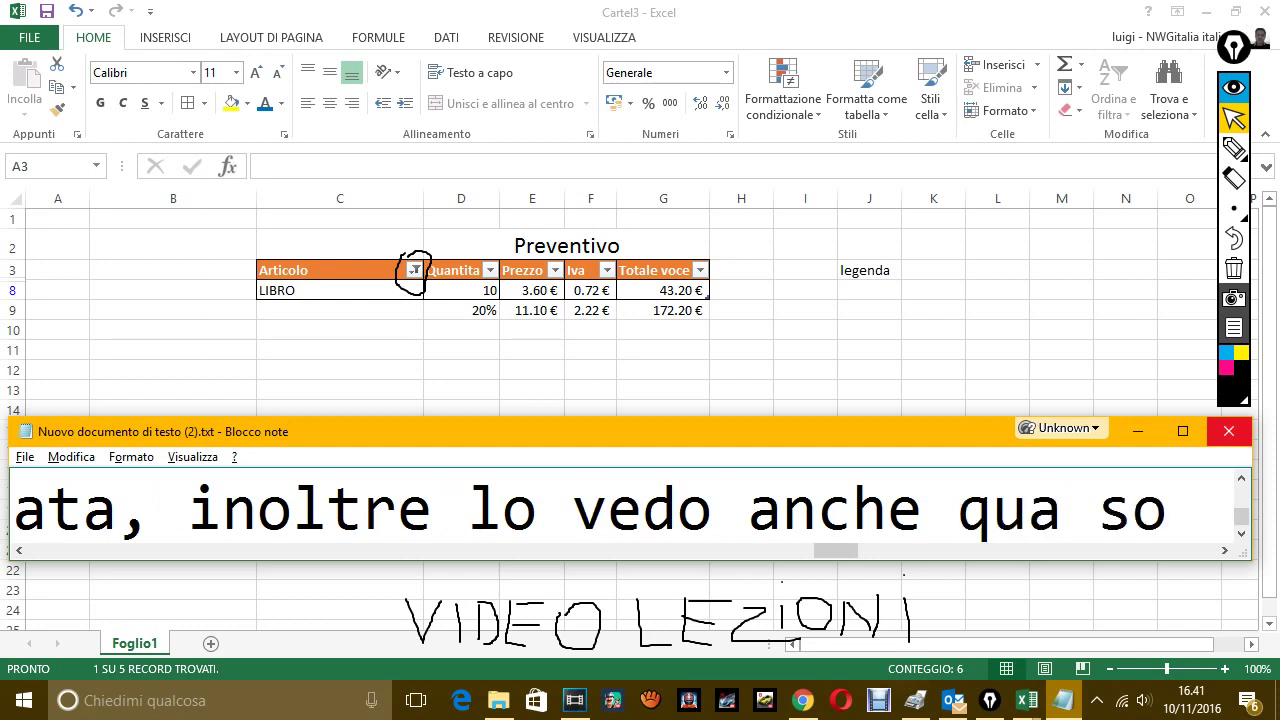
pyautogui.write('tto')
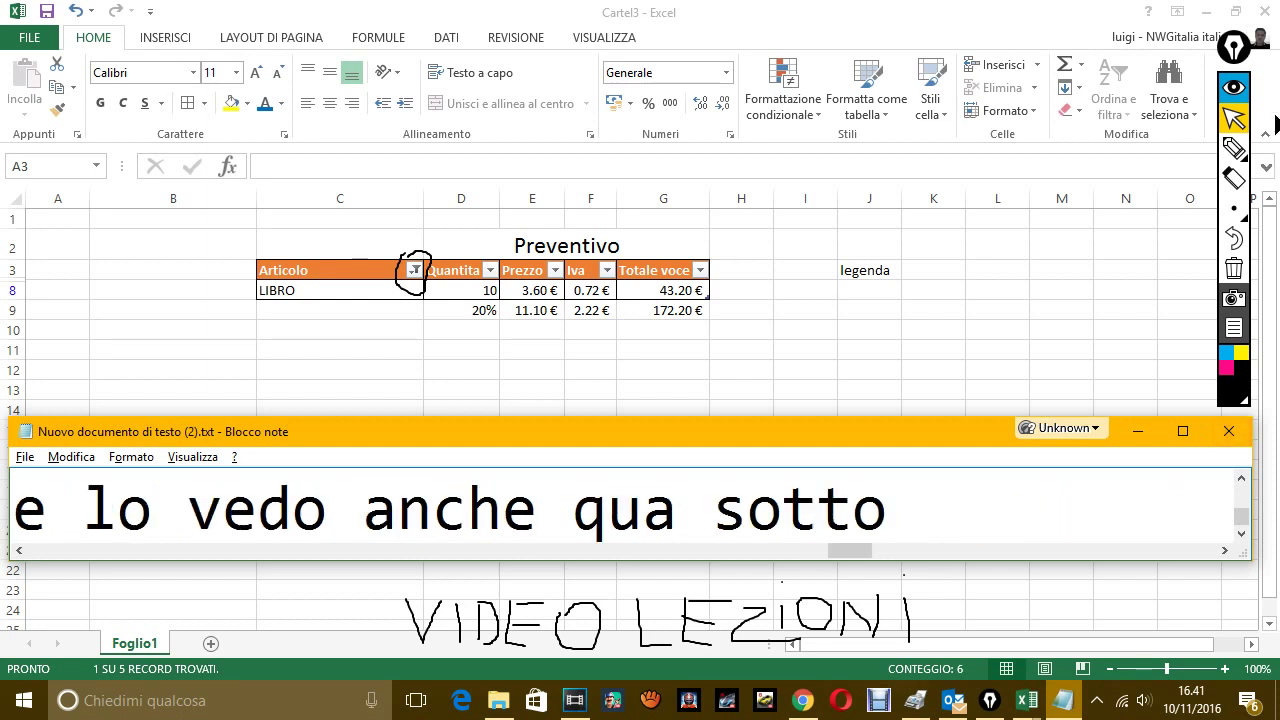
# Circle the '1 SU 5 RECORD TROVATI' notice with the on-screen pen, then return to the arrow tool.
pyautogui.click(1234, 148)
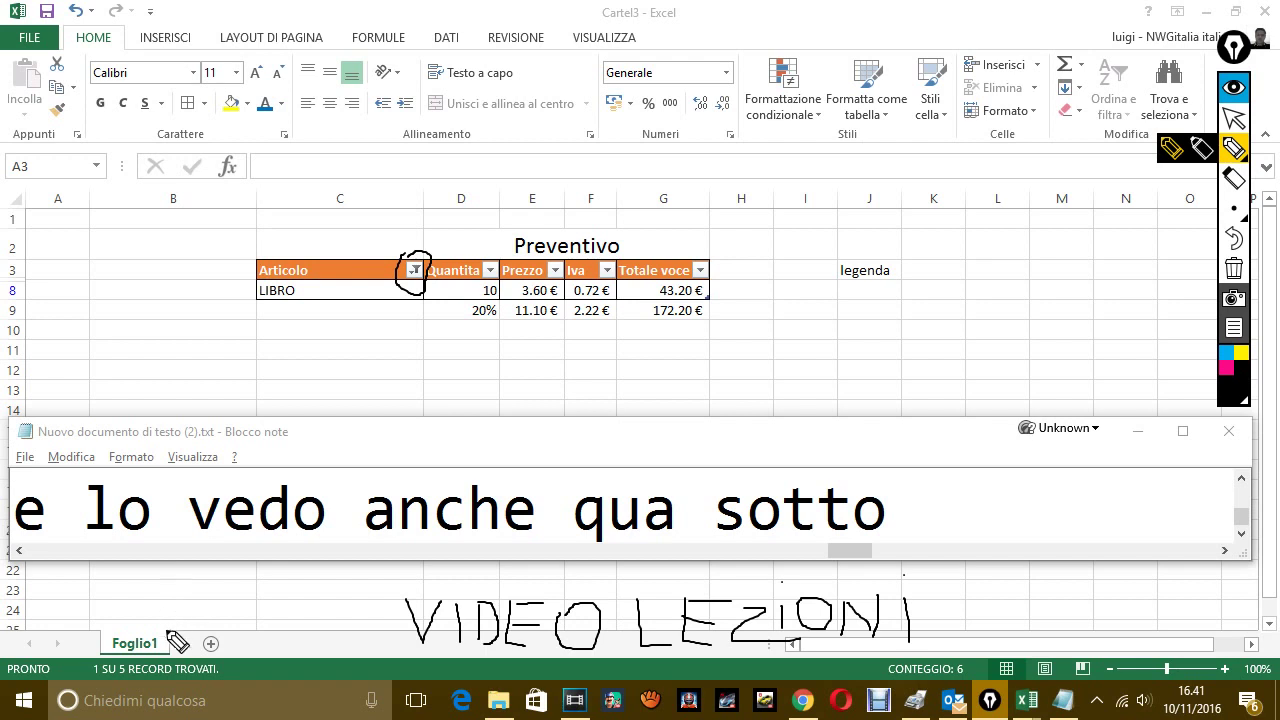
pyautogui.moveTo(98, 648)
pyautogui.mouseDown()
pyautogui.moveTo(130, 714)
pyautogui.moveTo(110, 706)
pyautogui.mouseUp()
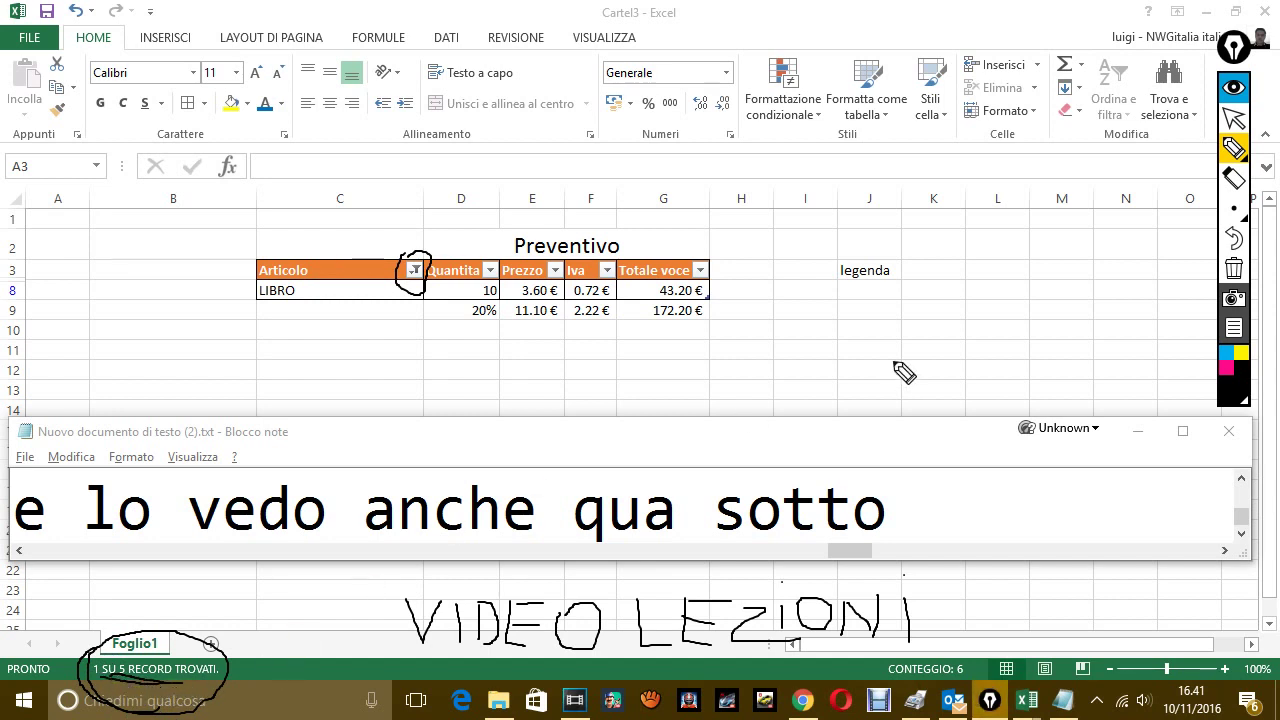
pyautogui.click(1234, 117)
# Add 'dove vedo scritto che ci sta un record visibile su 5 record trovati' to the note.
pyautogui.click(911, 507)
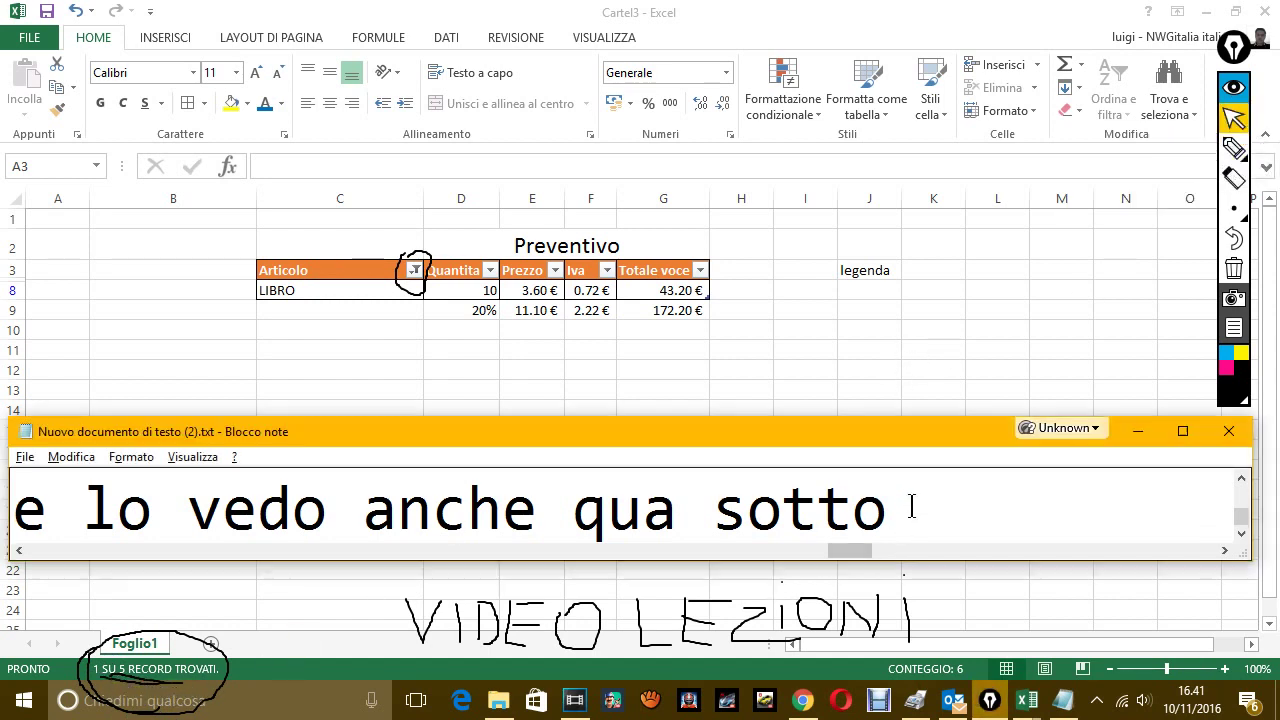
pyautogui.write('d')
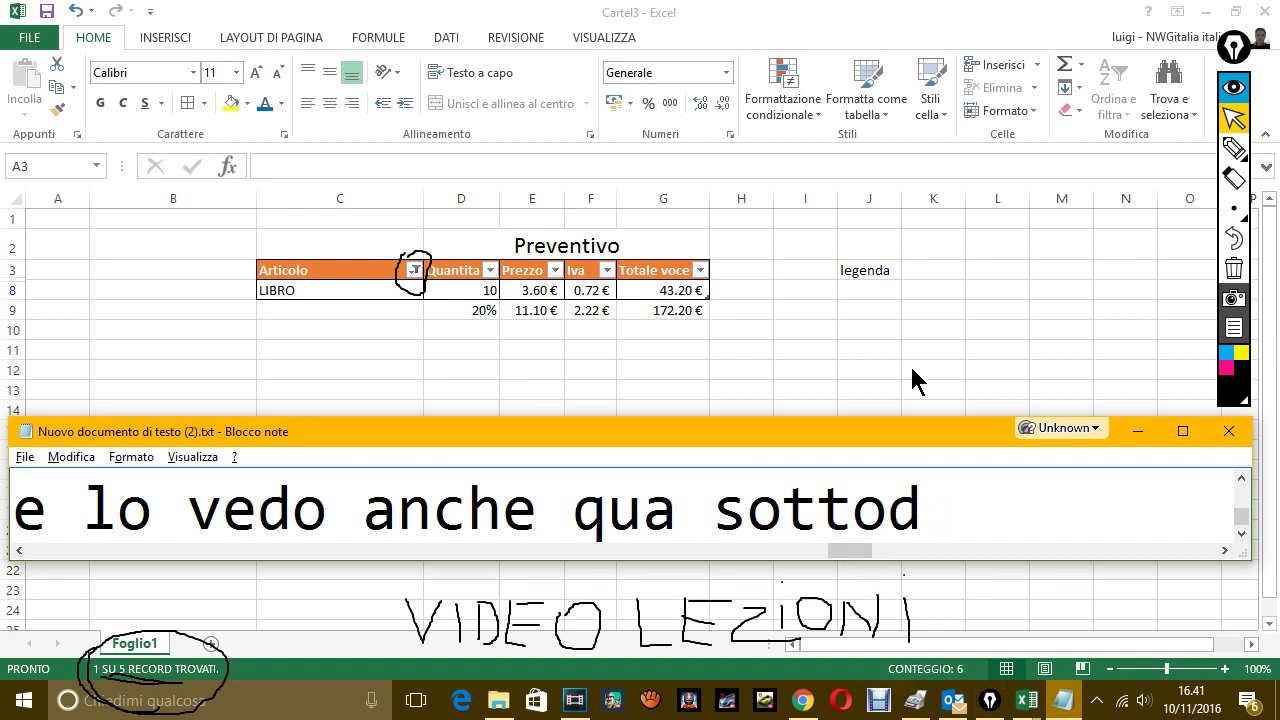
pyautogui.press('BackSpace')
pyautogui.write('dove ved')
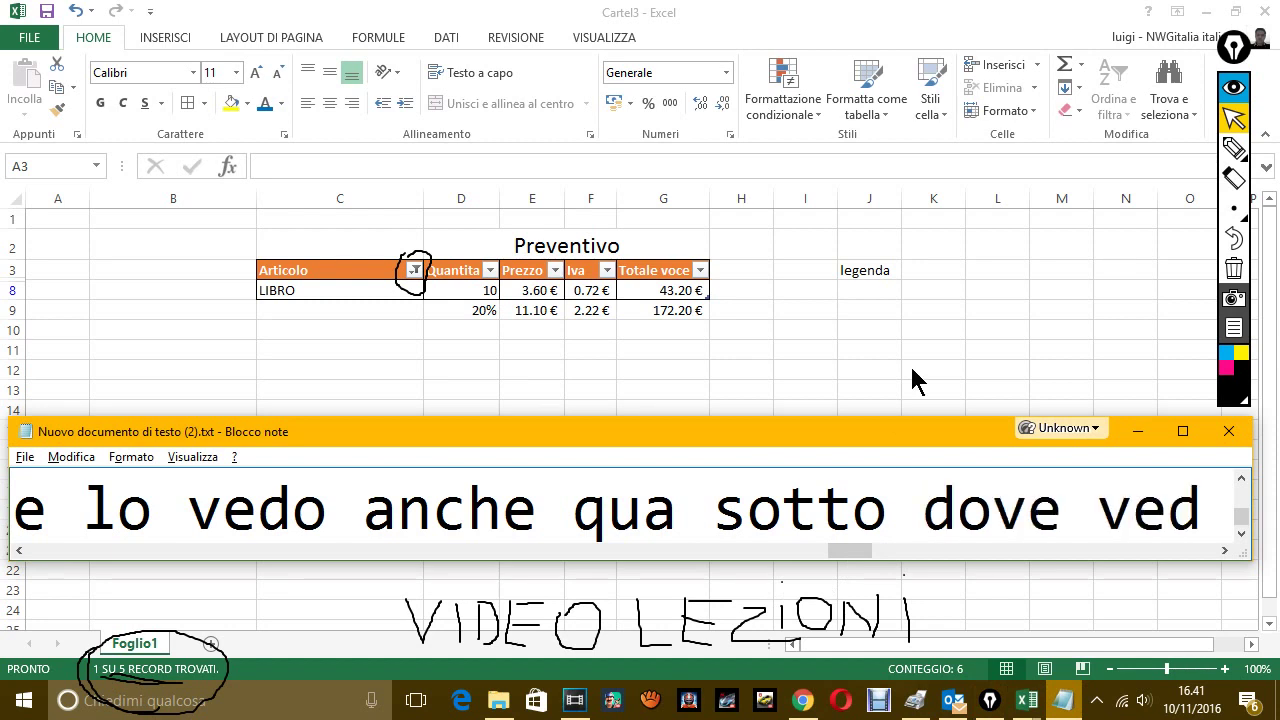
pyautogui.write('o scritto')
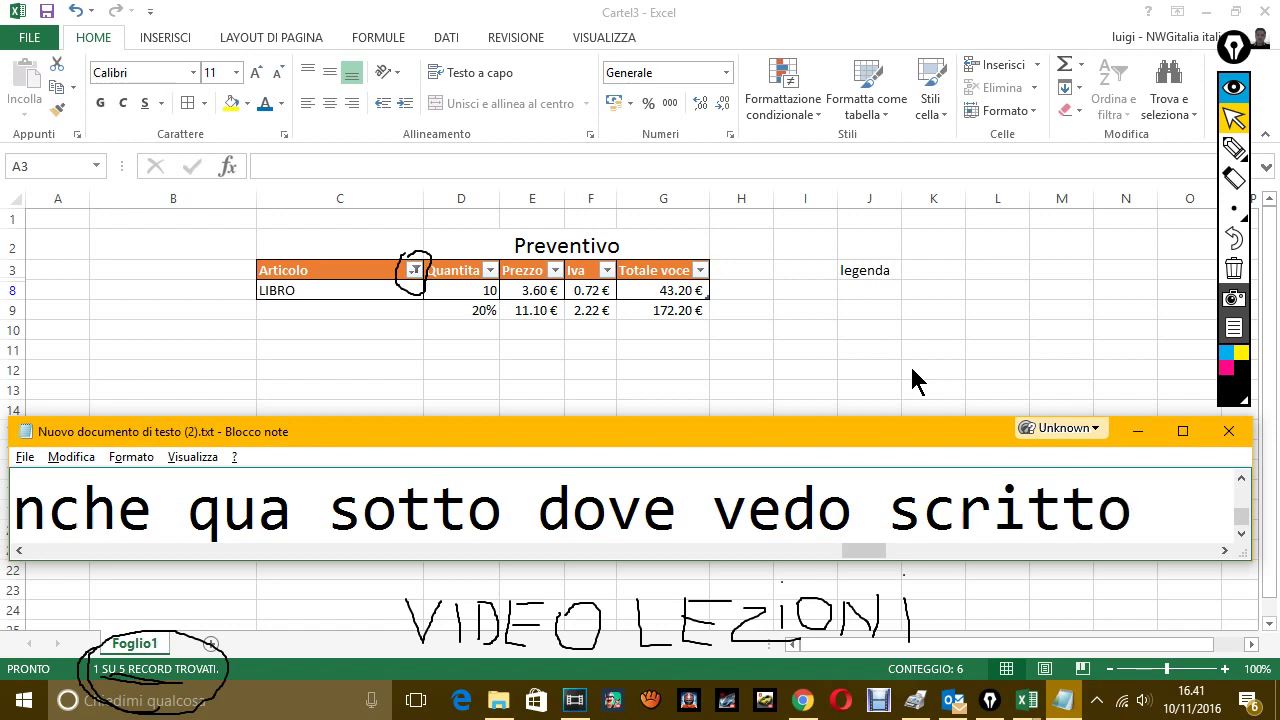
pyautogui.write(' che')
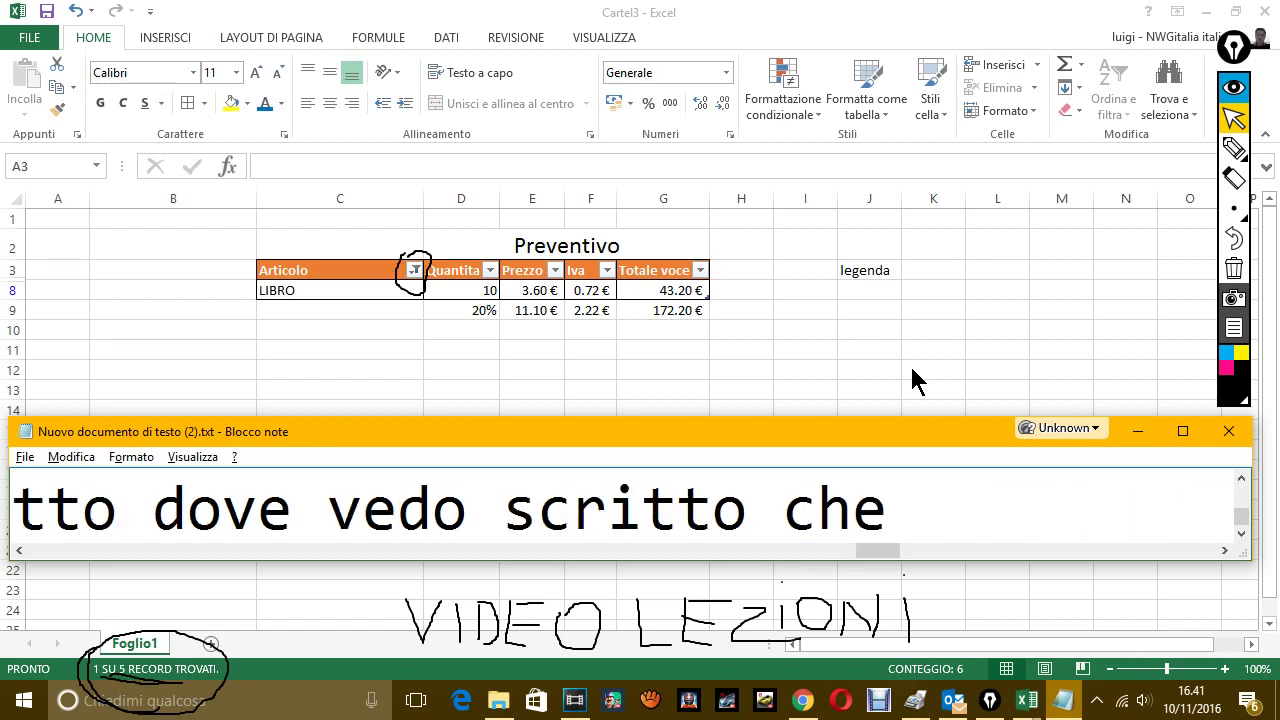
pyautogui.write(' ci')
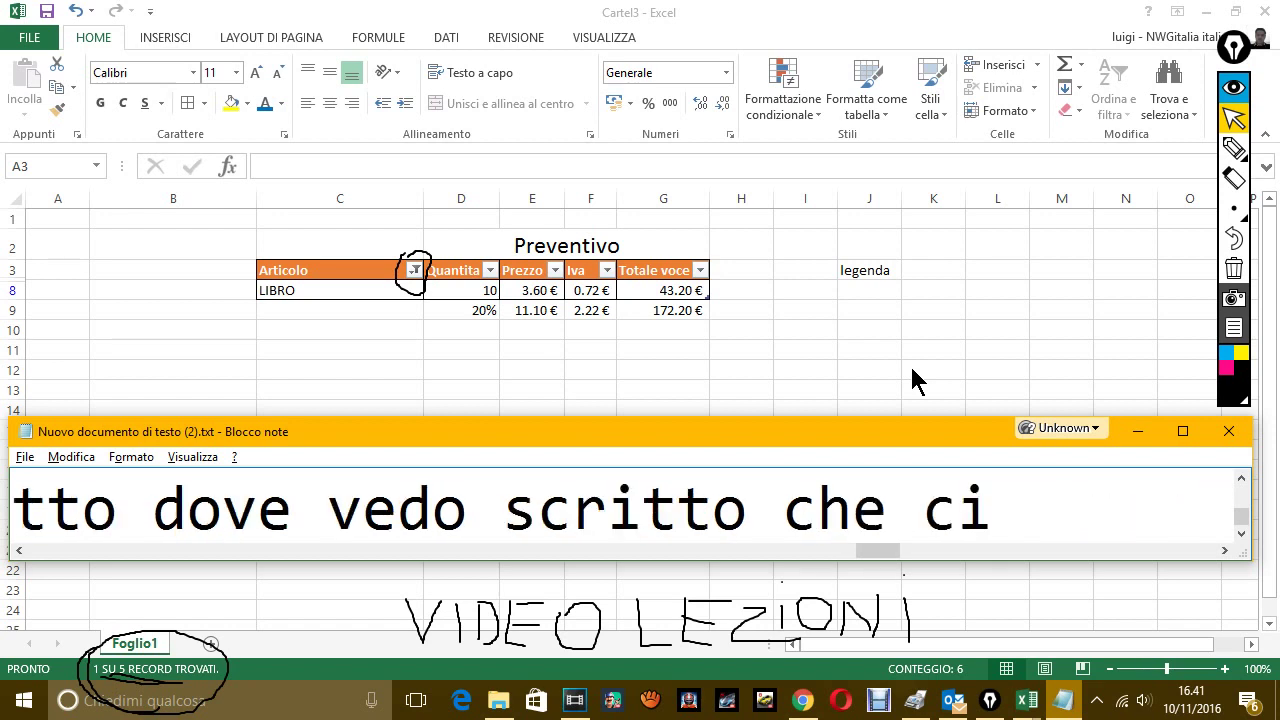
pyautogui.write(' sta')
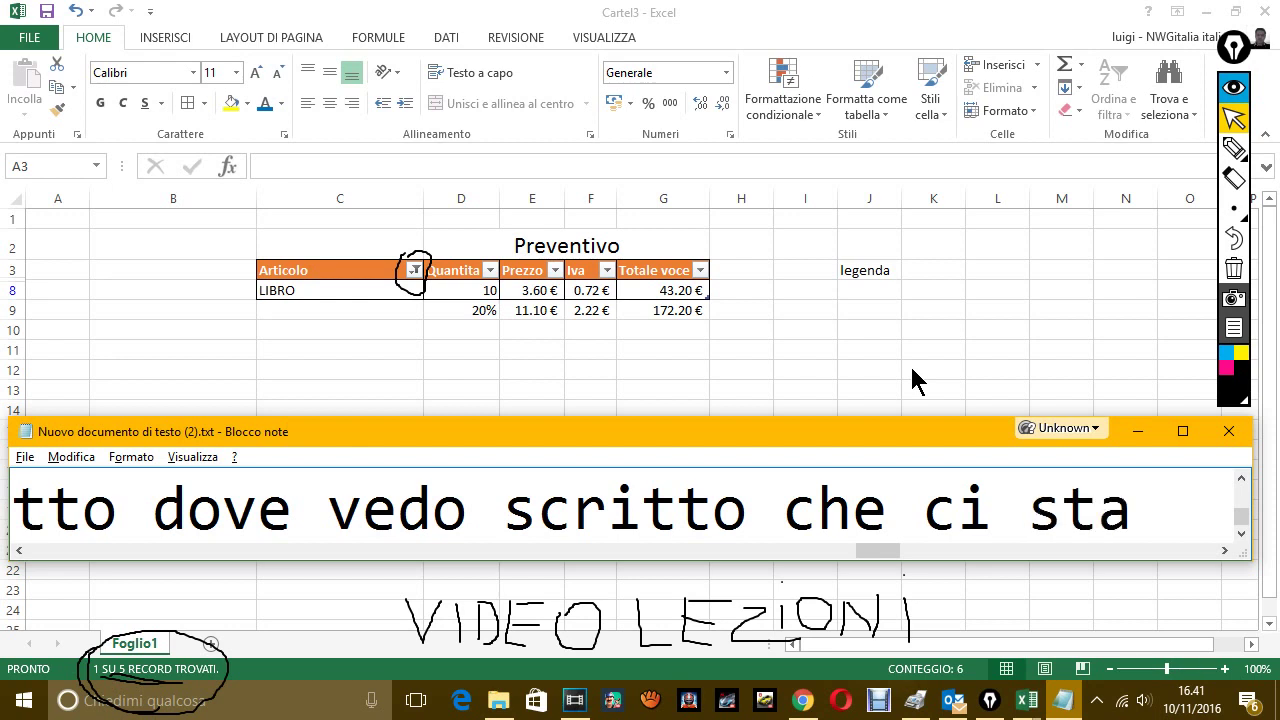
pyautogui.write(' un')
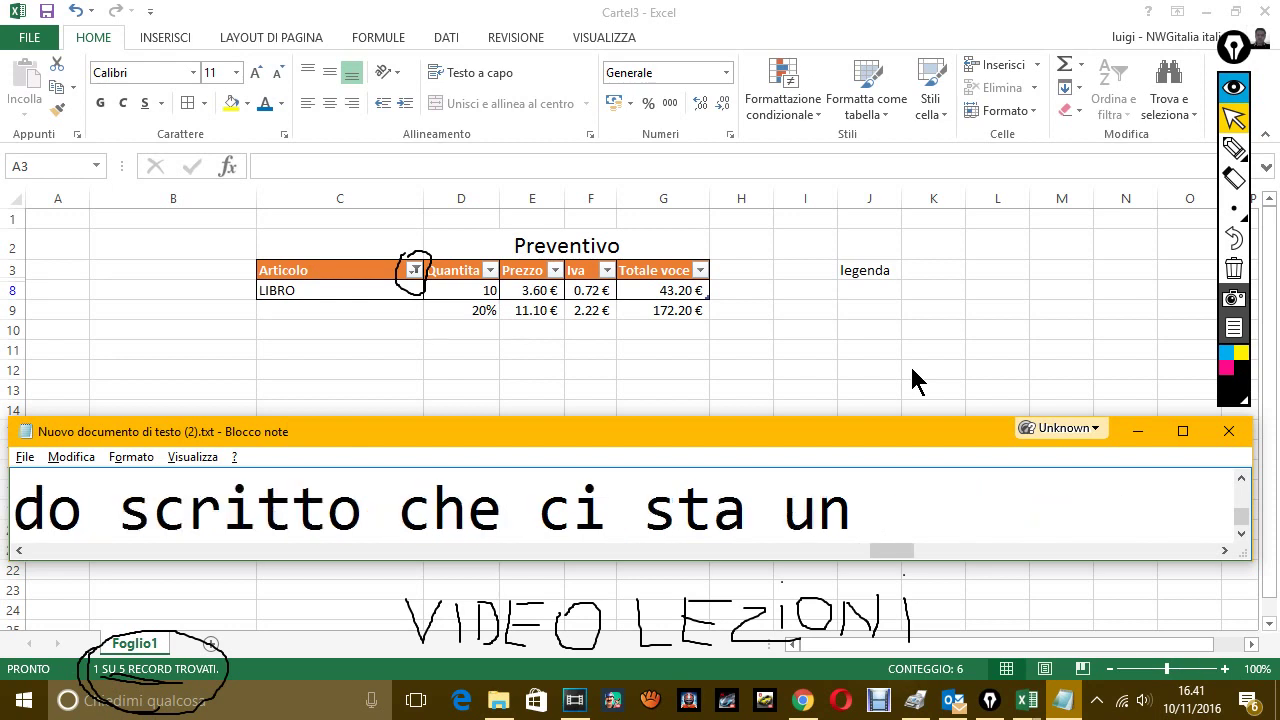
pyautogui.write(' record')
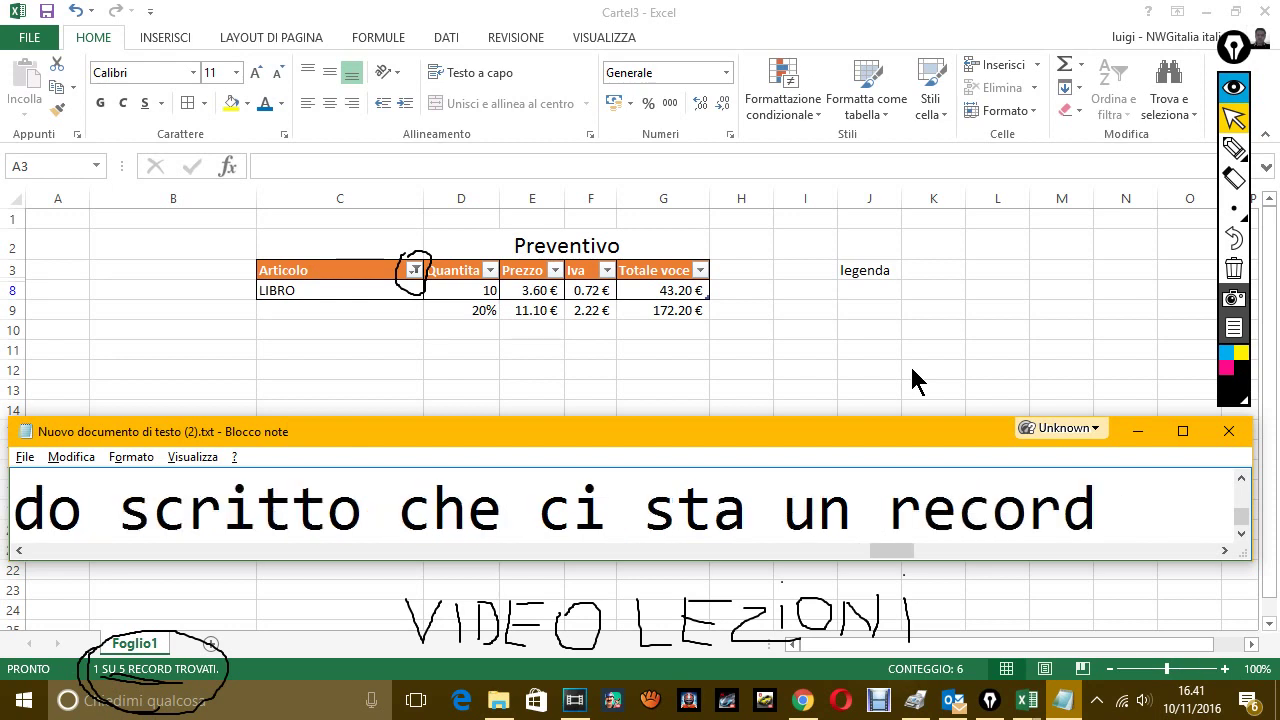
pyautogui.write(' visibile')
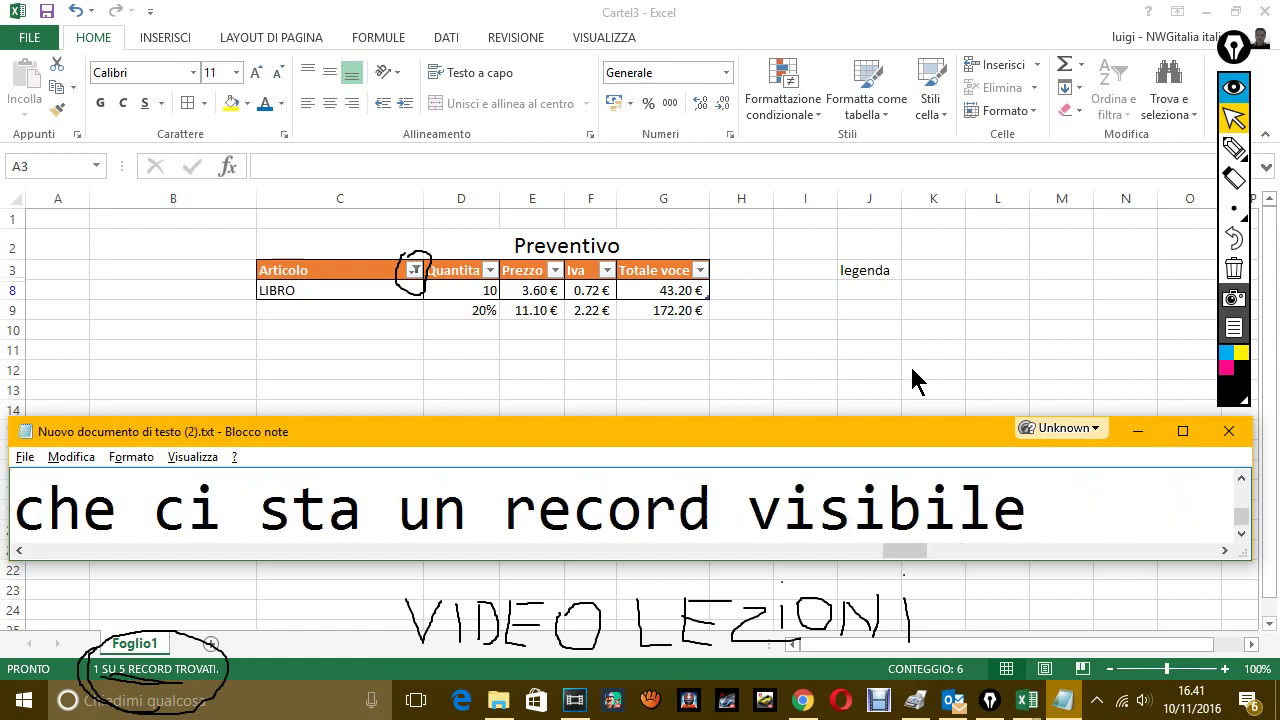
pyautogui.write(' su')
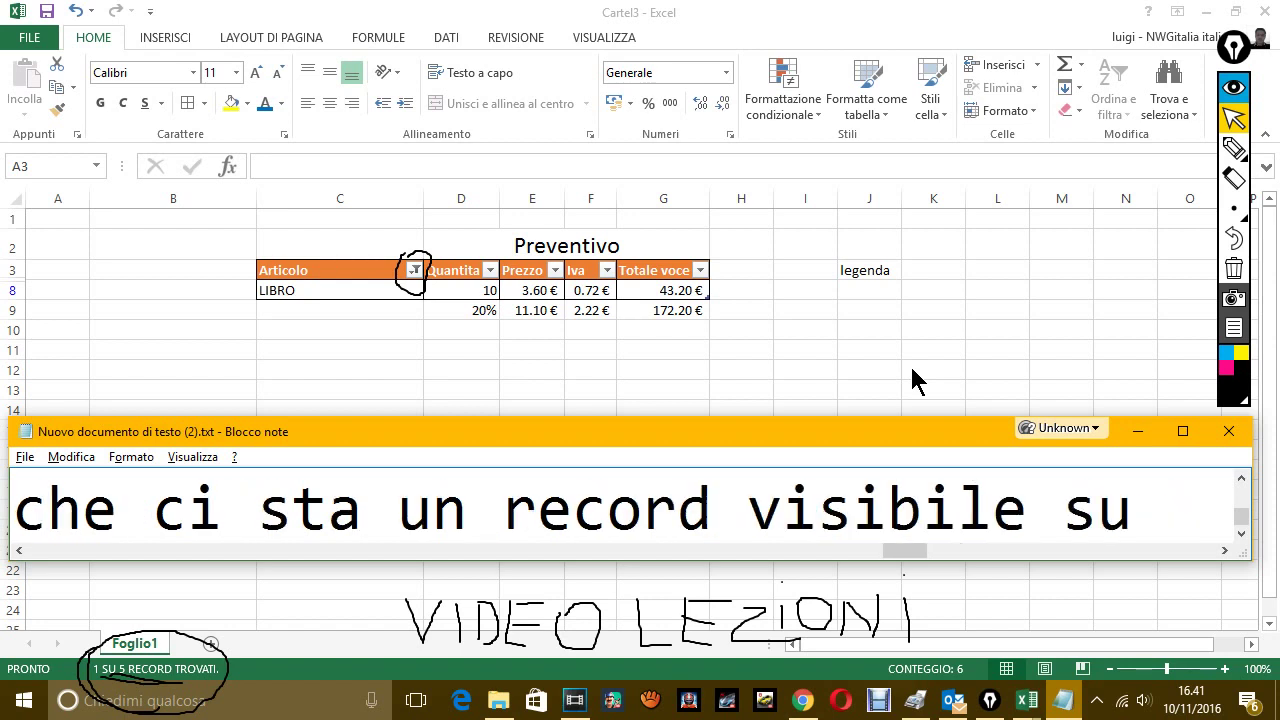
pyautogui.write(' 5 record')
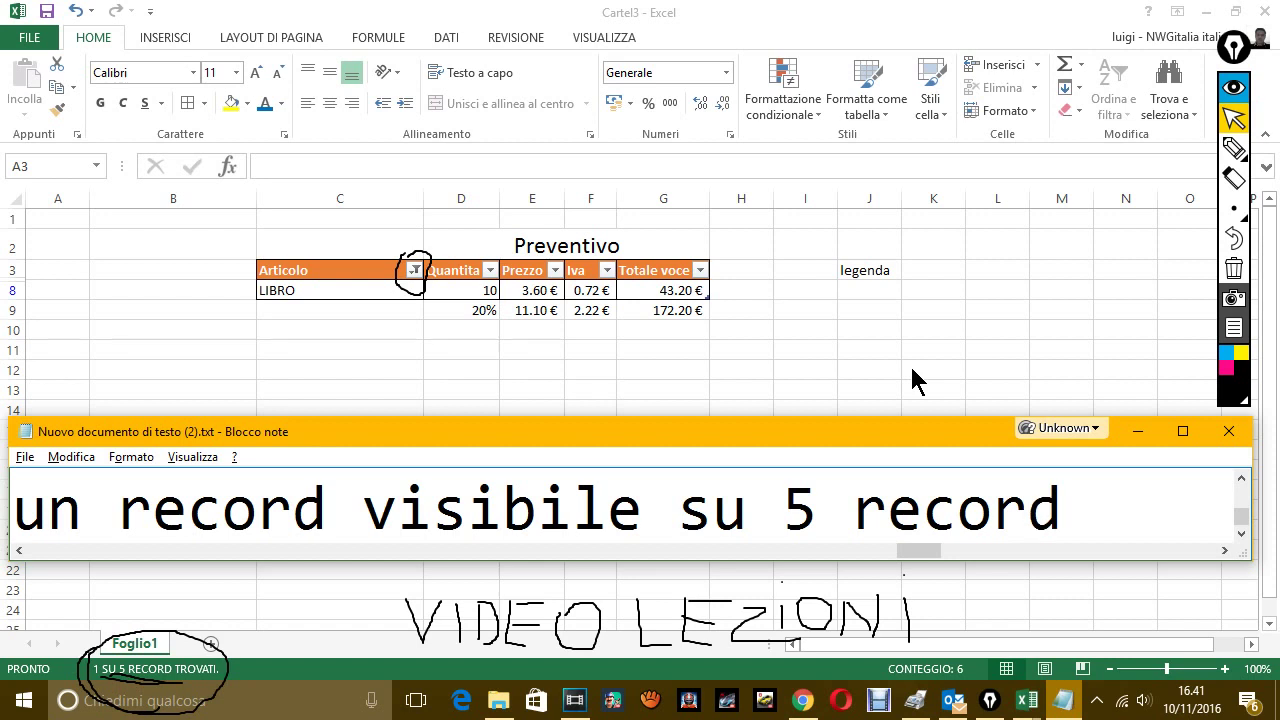
pyautogui.write(' trovati')
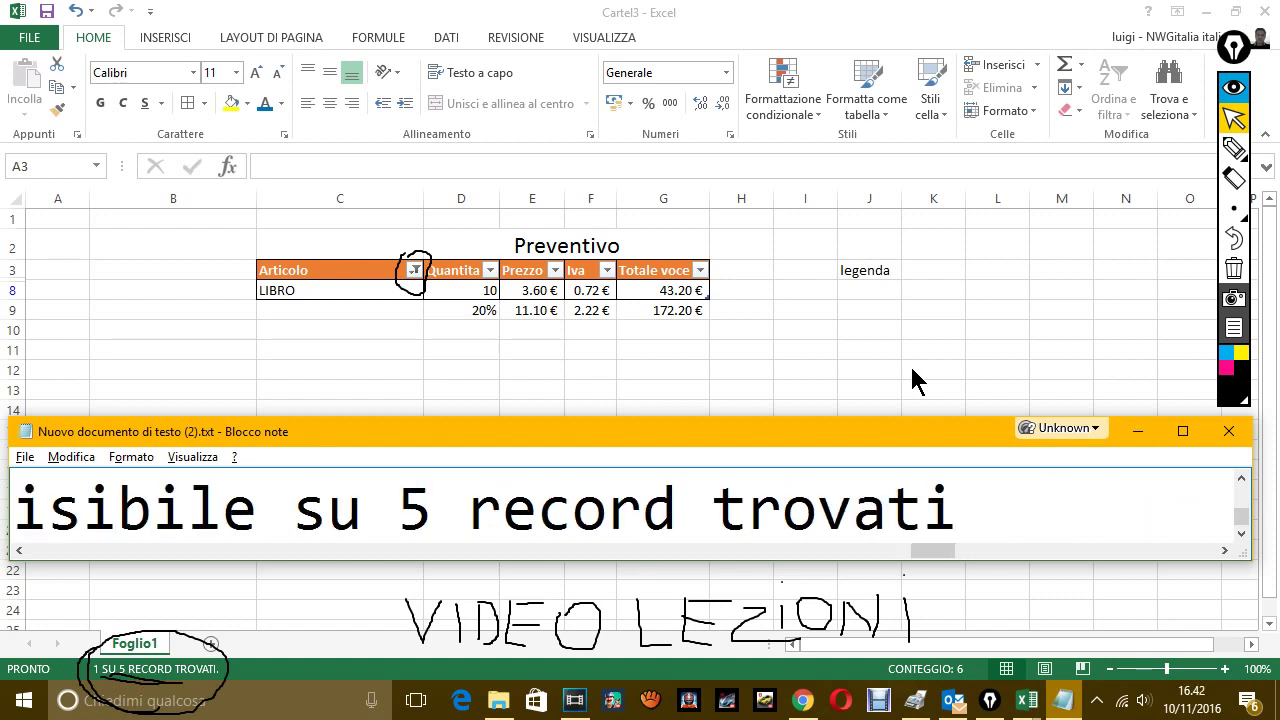
pyautogui.write('. qin')
# Continue with 'quindi anche se non li vediamo essi sono ancora li, infatti basta togliere il filtro e ritorna tutto come prima'.
pyautogui.press('BackSpace')
pyautogui.press('BackSpace')
pyautogui.write('u')
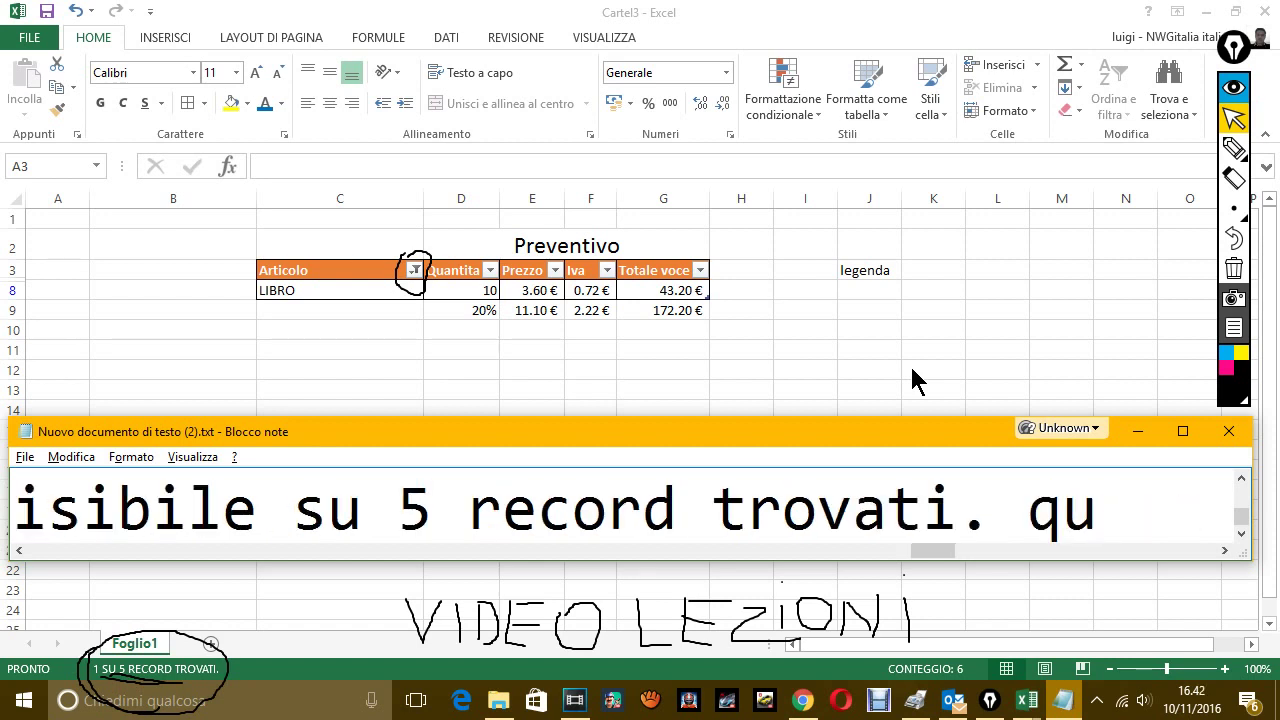
pyautogui.write('indi anche se non')
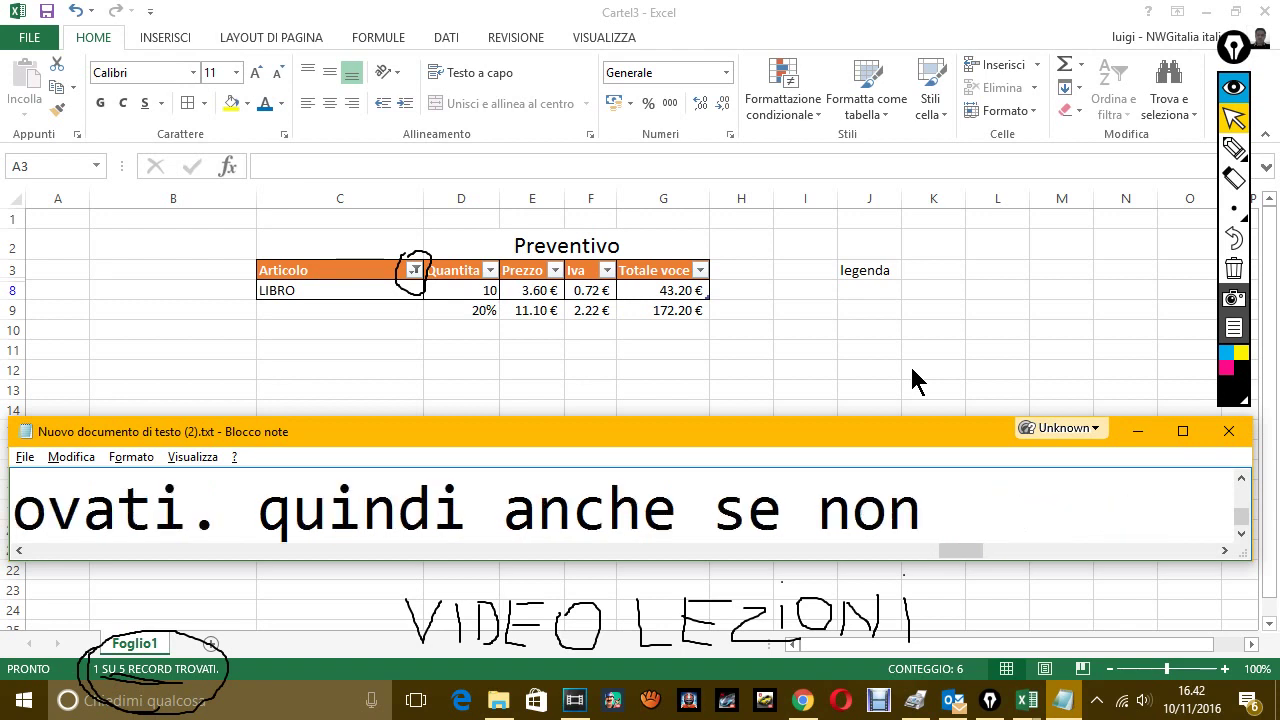
pyautogui.write(' li vedi')
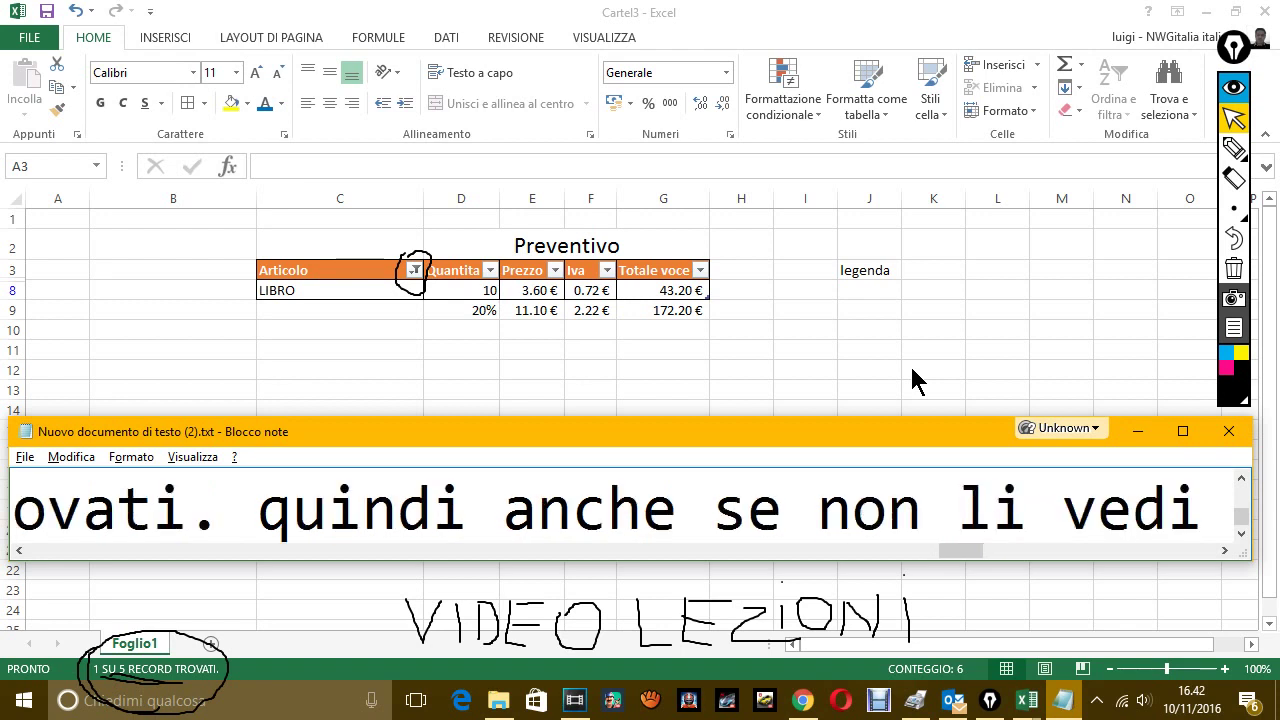
pyautogui.write('amo')
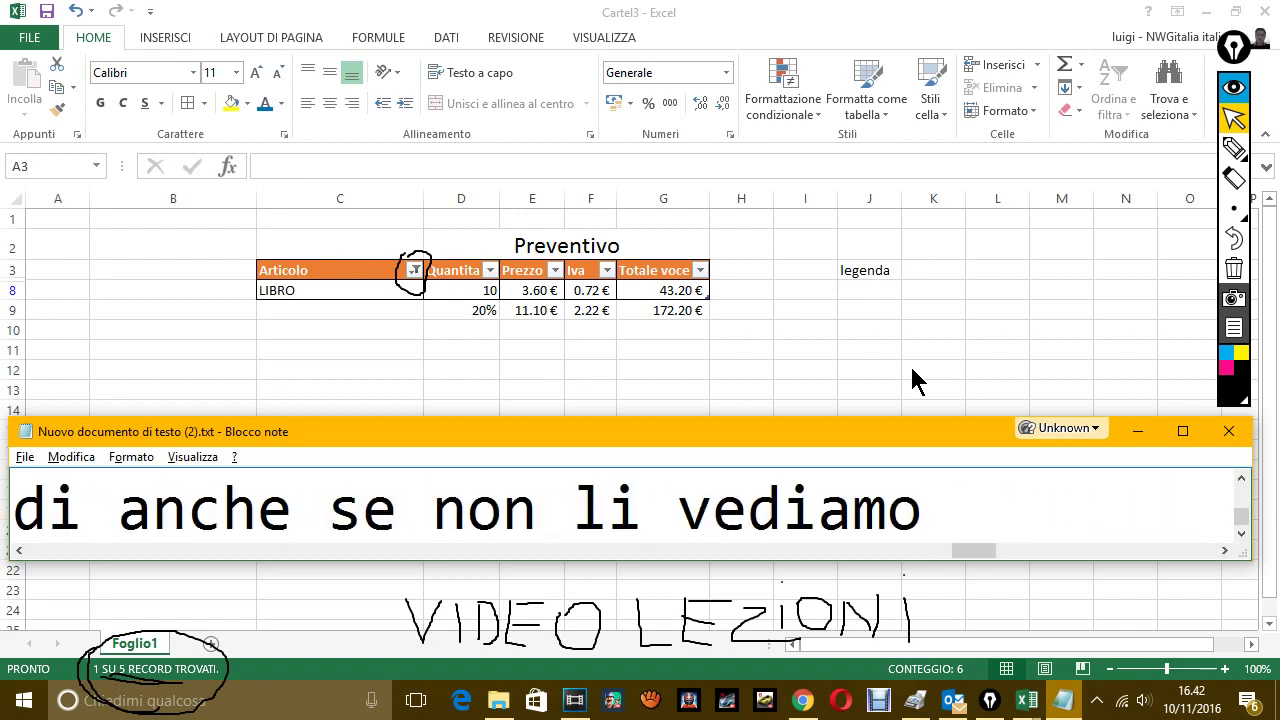
pyautogui.write(' essi sono ancor')
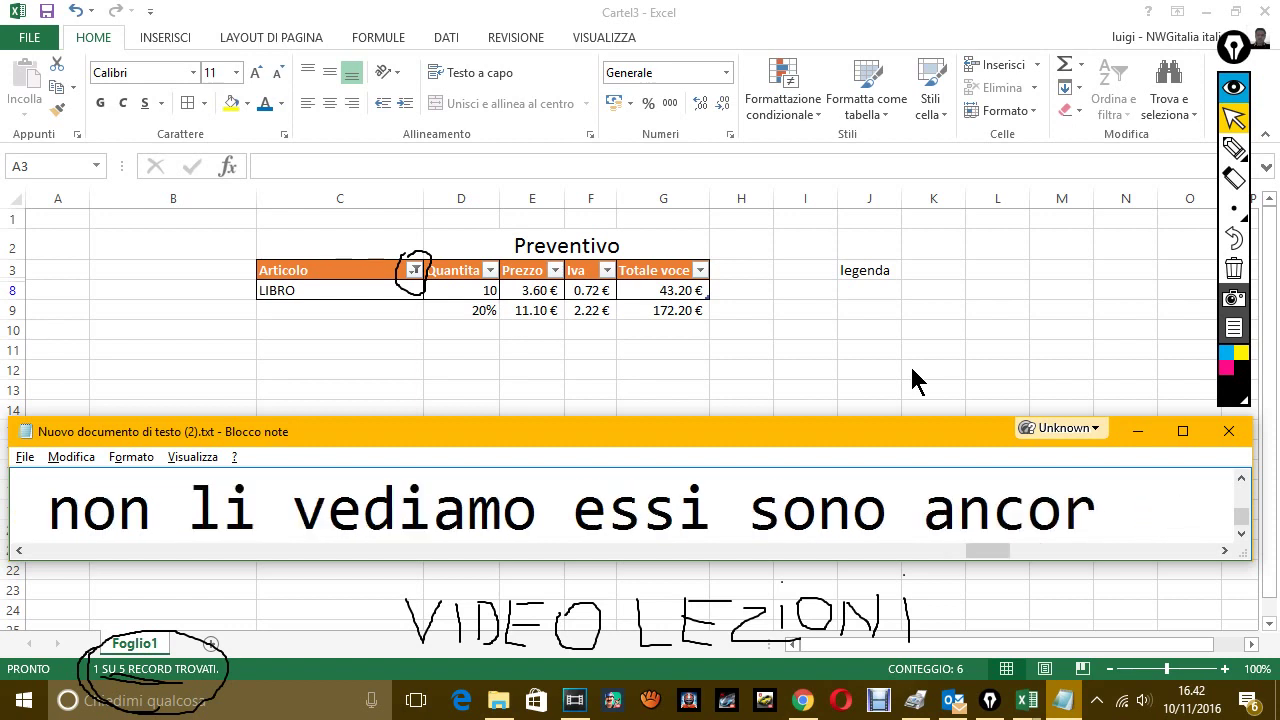
pyautogui.write('a li, infa')
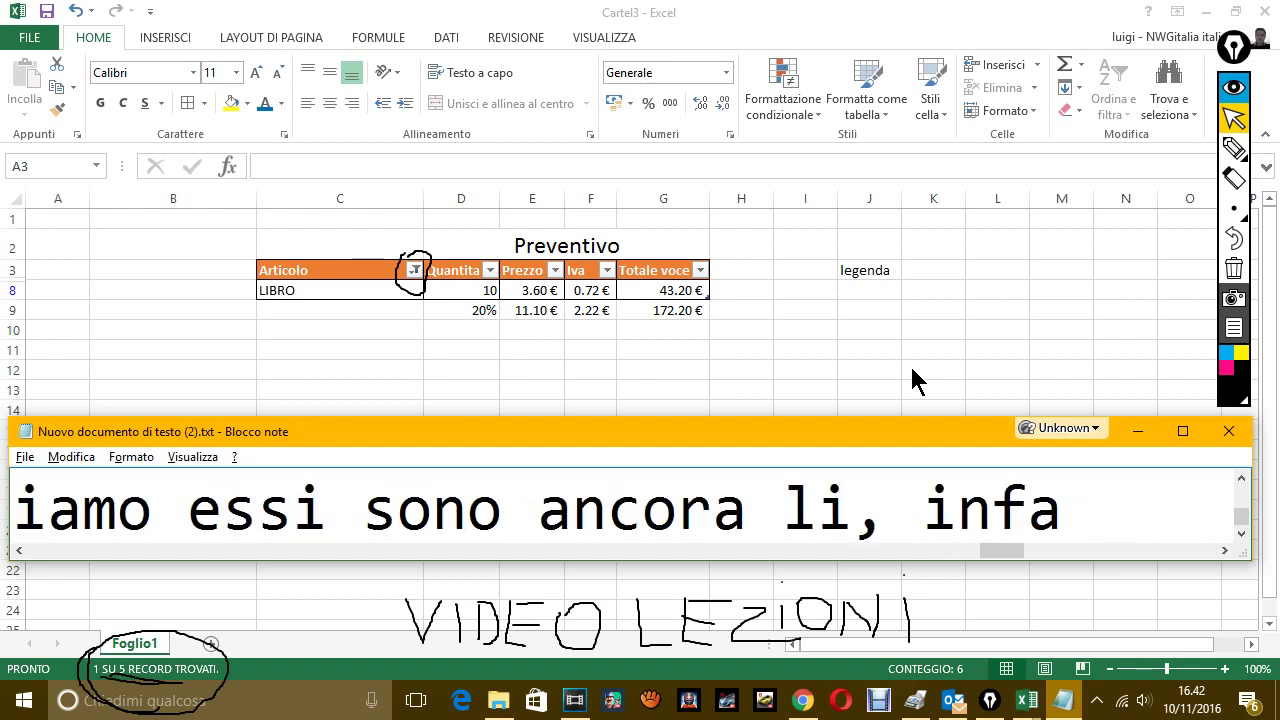
pyautogui.write('tti basta')
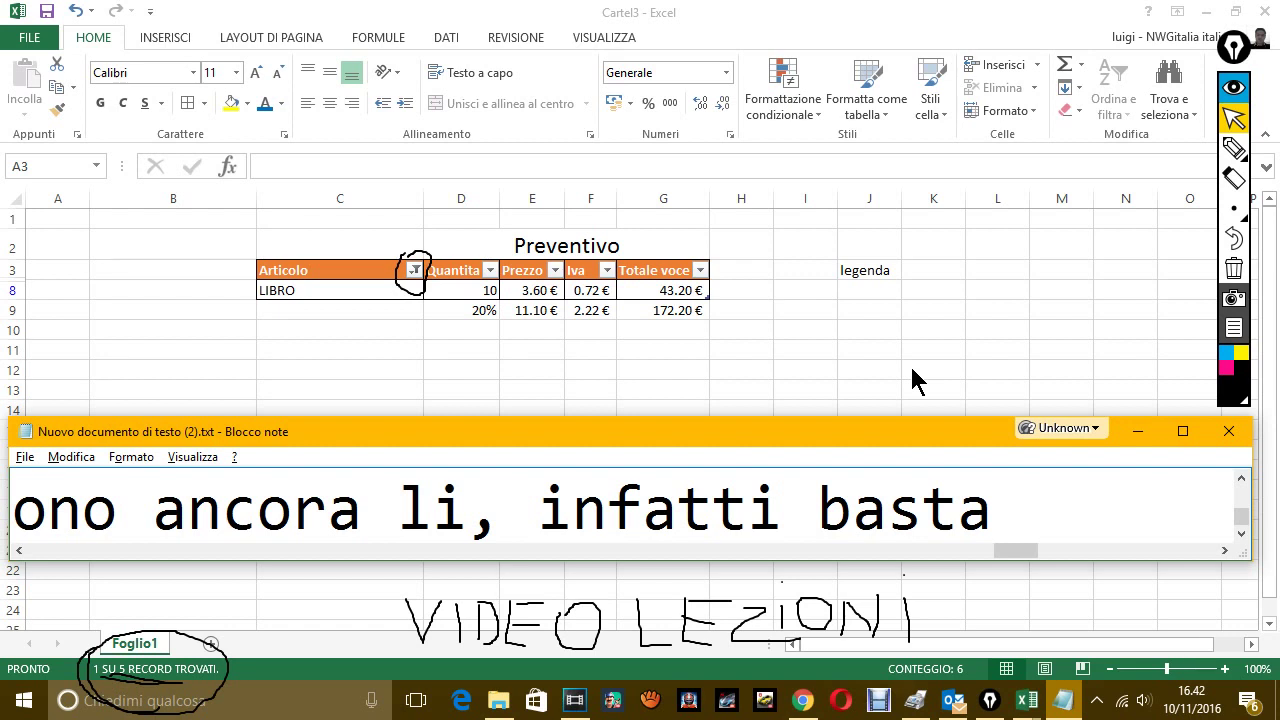
pyautogui.write(' toglir')
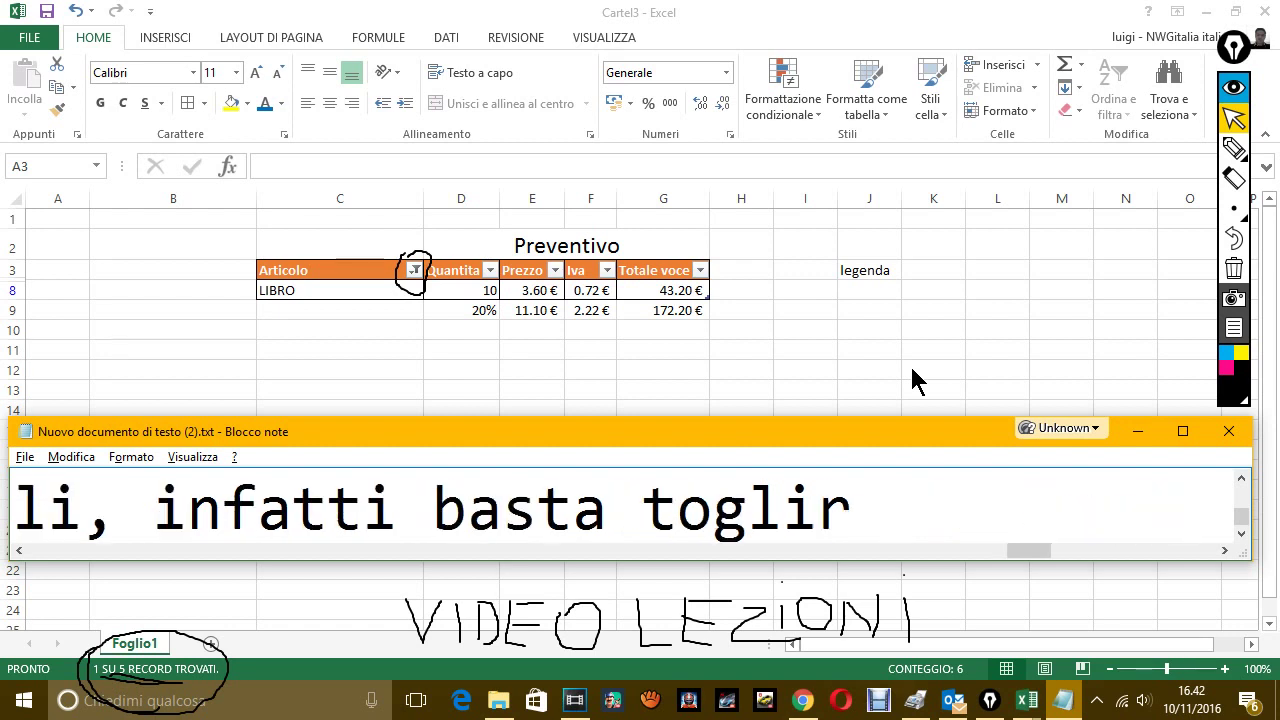
pyautogui.write('e')
pyautogui.press('BackSpace')
pyautogui.write('ere')
pyautogui.press('BackSpace')
pyautogui.press('BackSpace')
pyautogui.press('BackSpace')
pyautogui.write('e il')
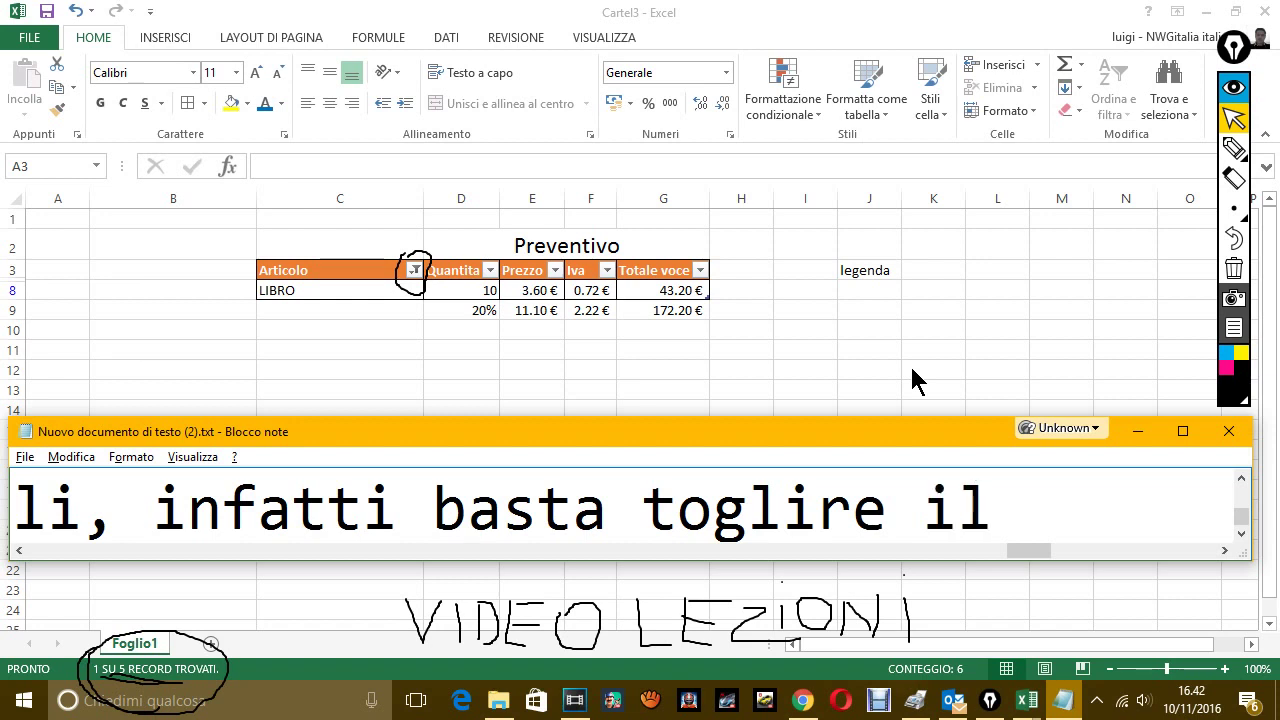
pyautogui.write(' filtro e')
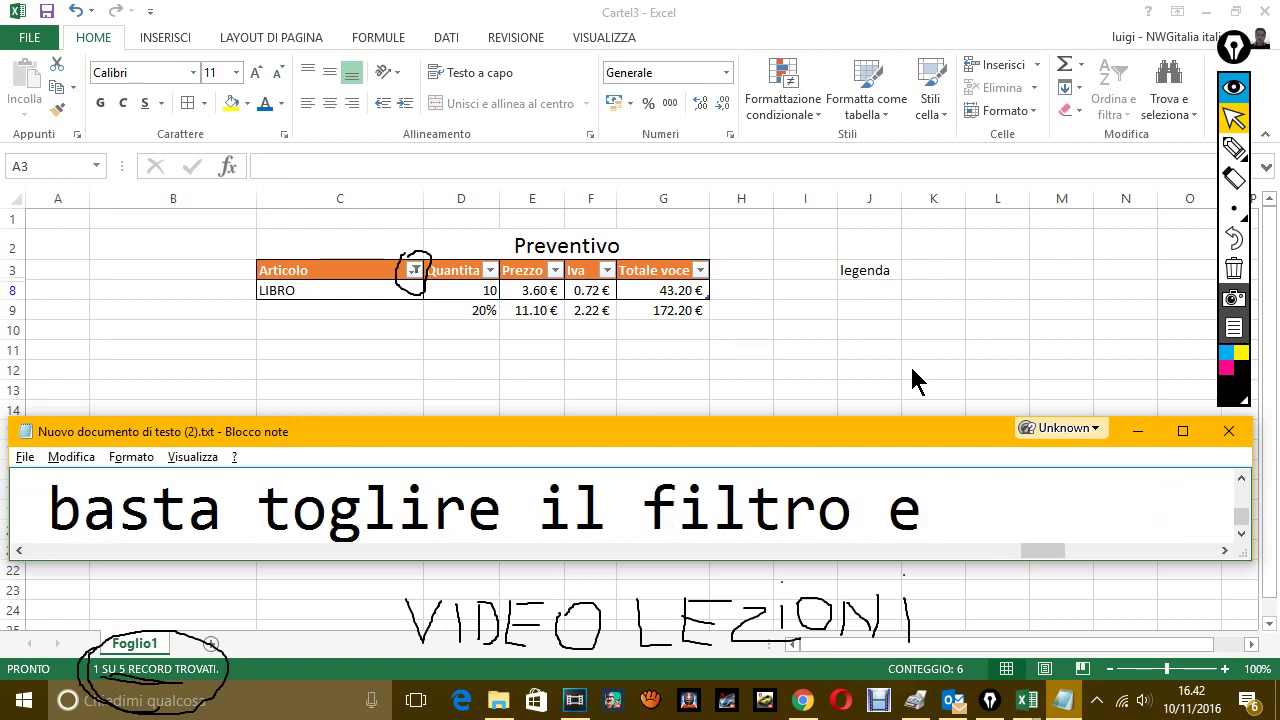
pyautogui.write(' ritorna')
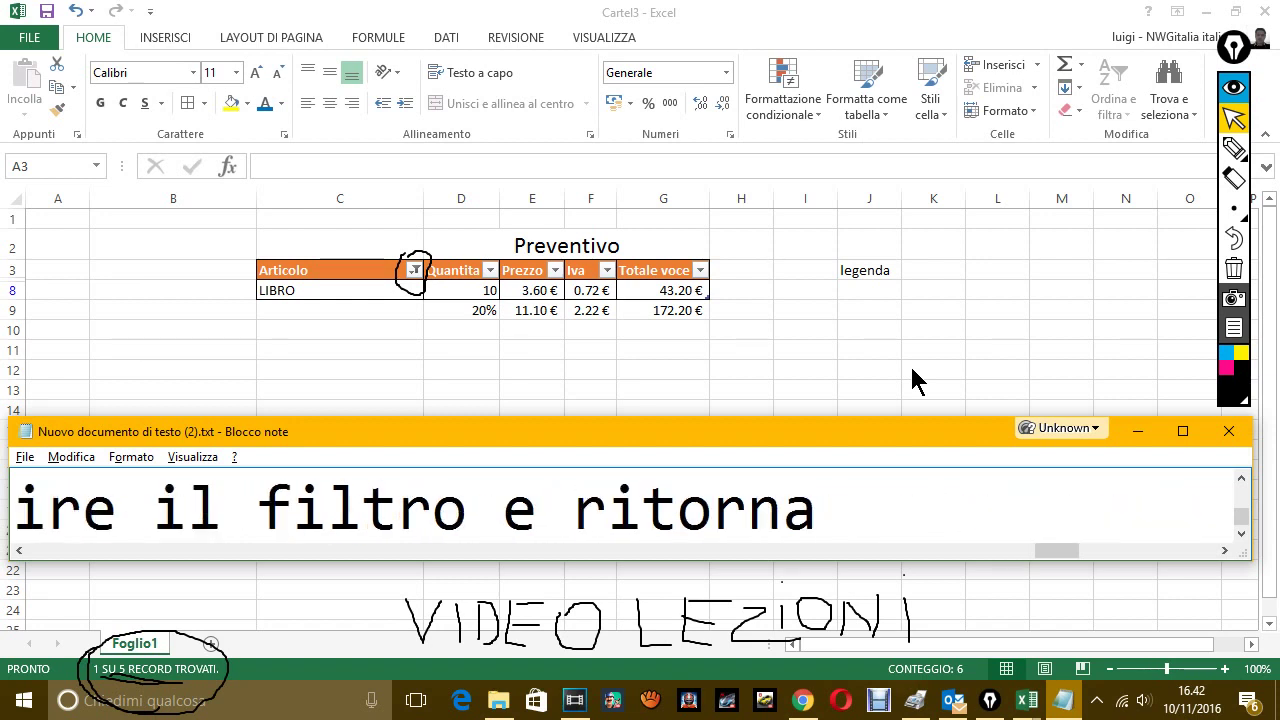
pyautogui.write(' tutto comp')
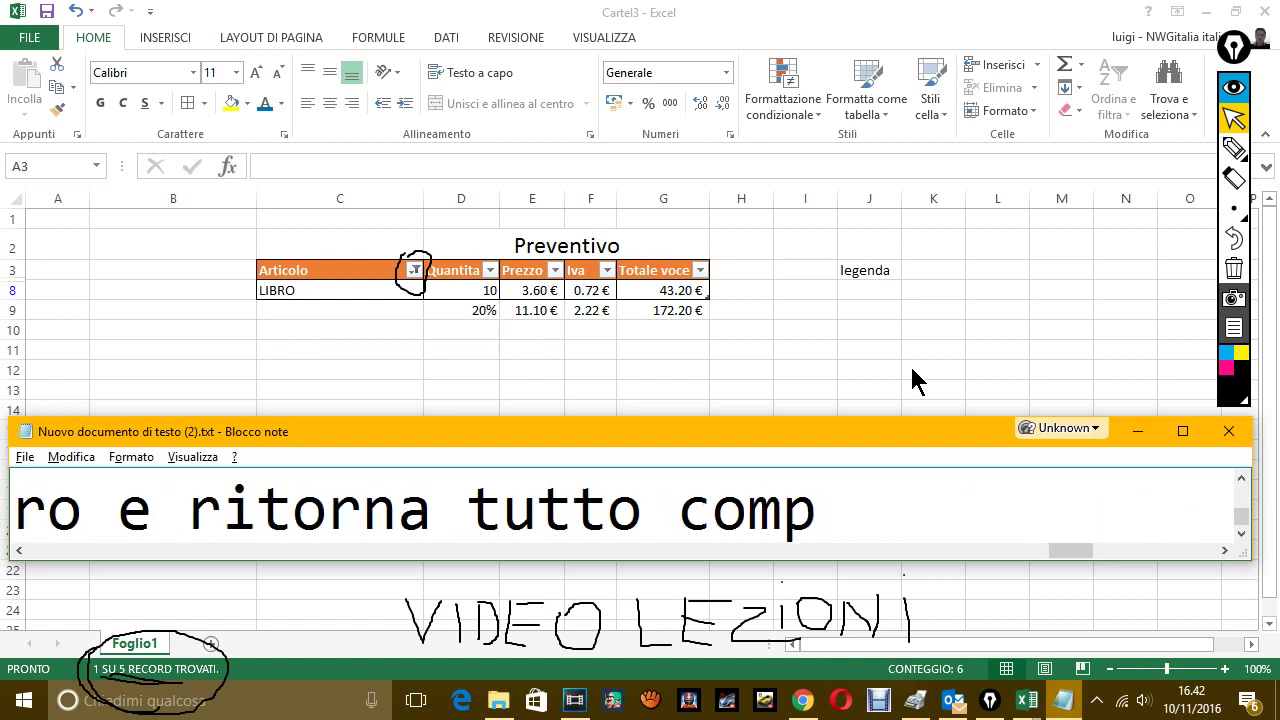
pyautogui.press('BackSpace')
pyautogui.write('e prima')
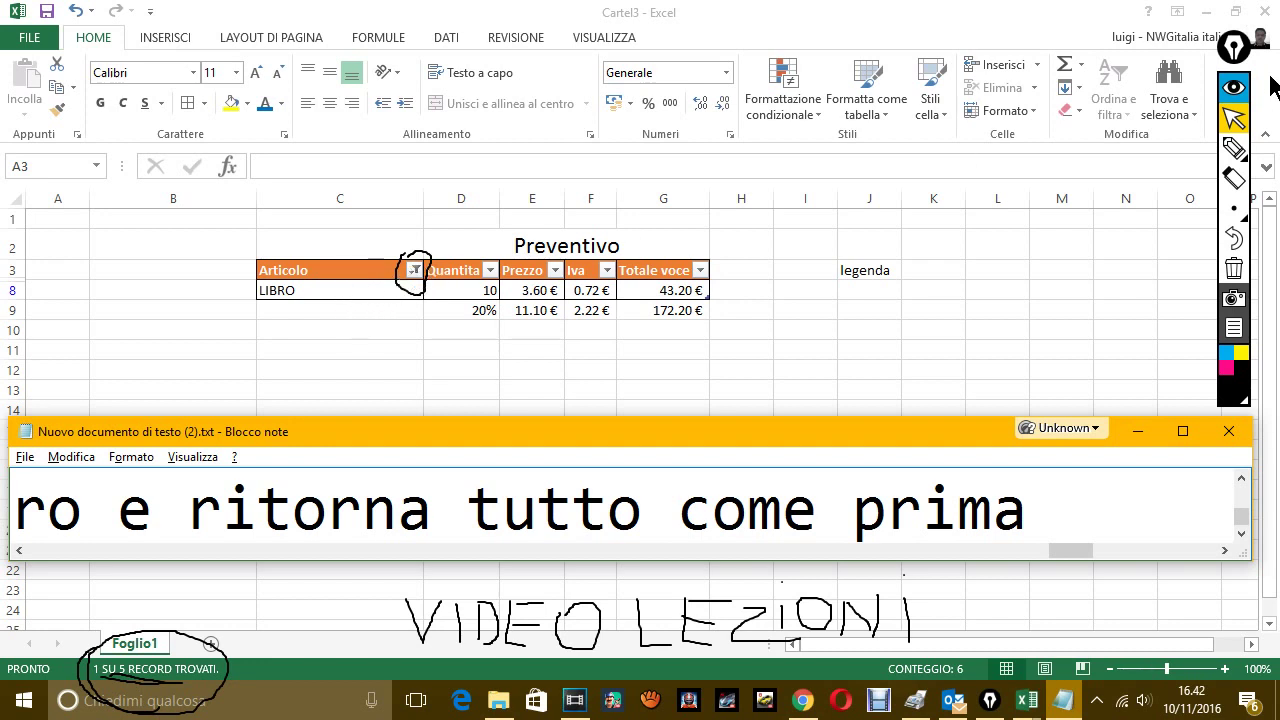
pyautogui.click(1234, 118)
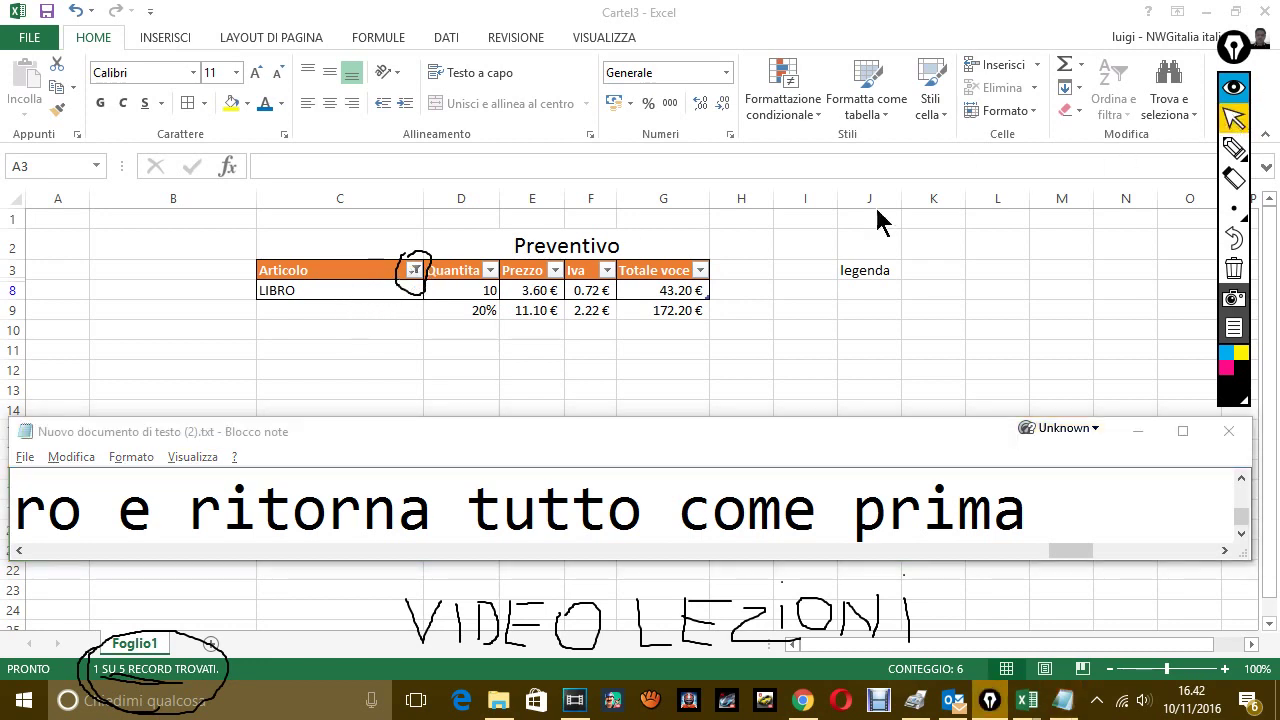
# Select all items in the Articolo filter so all five quote rows reappear.
pyautogui.click(416, 272)
pyautogui.click(416, 272)
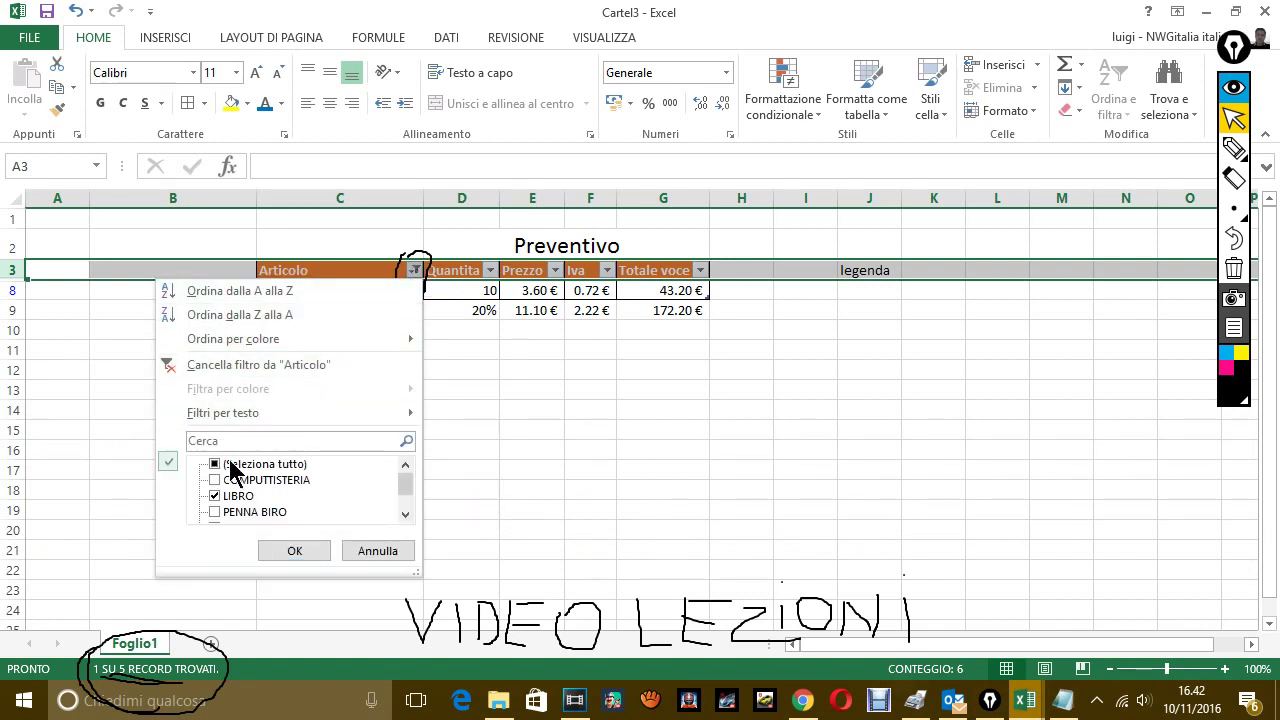
pyautogui.click(230, 465)
pyautogui.click(295, 551)
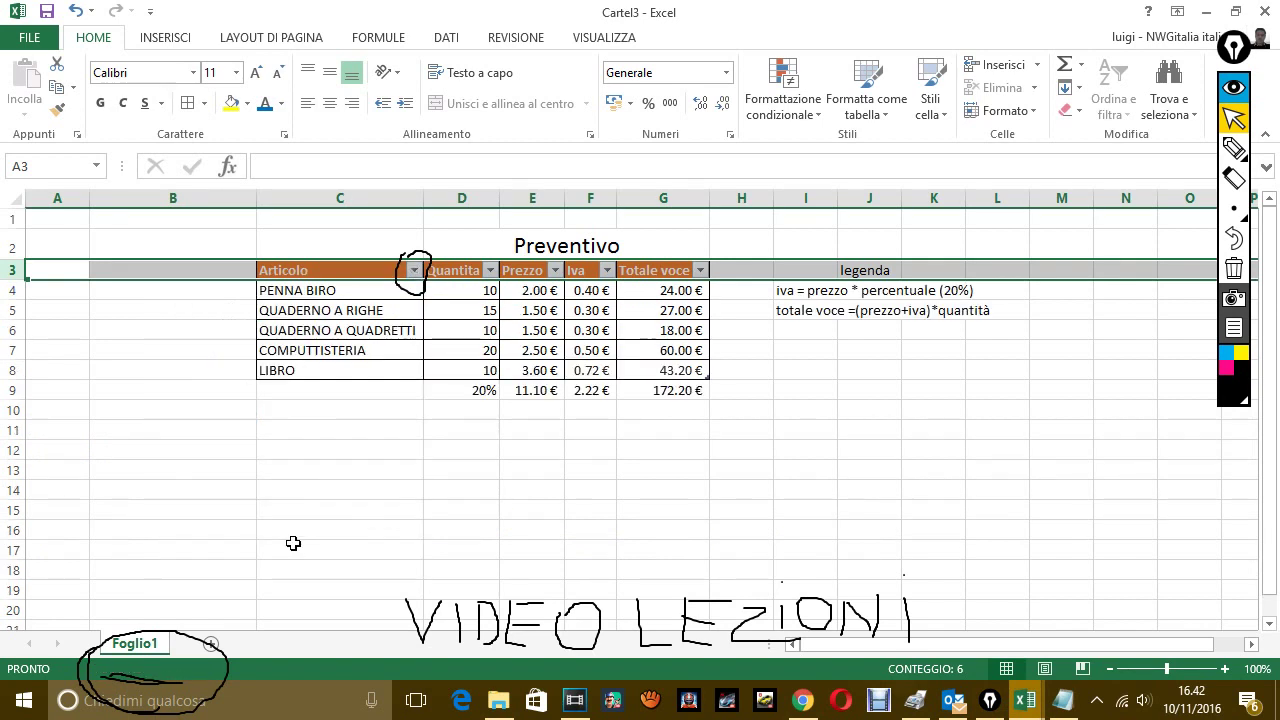
# Erase the hand-drawn circles from the screen annotations.
pyautogui.click(1236, 180)
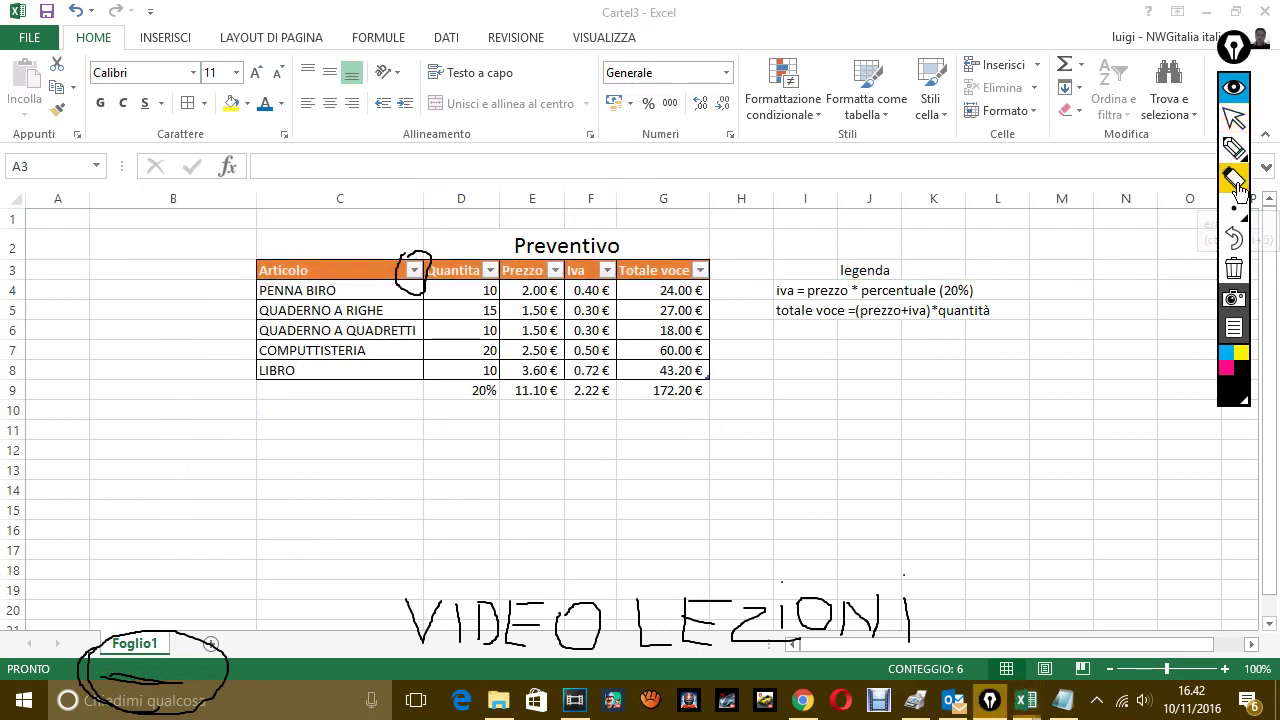
pyautogui.moveTo(408, 258); pyautogui.dragTo(432, 290)
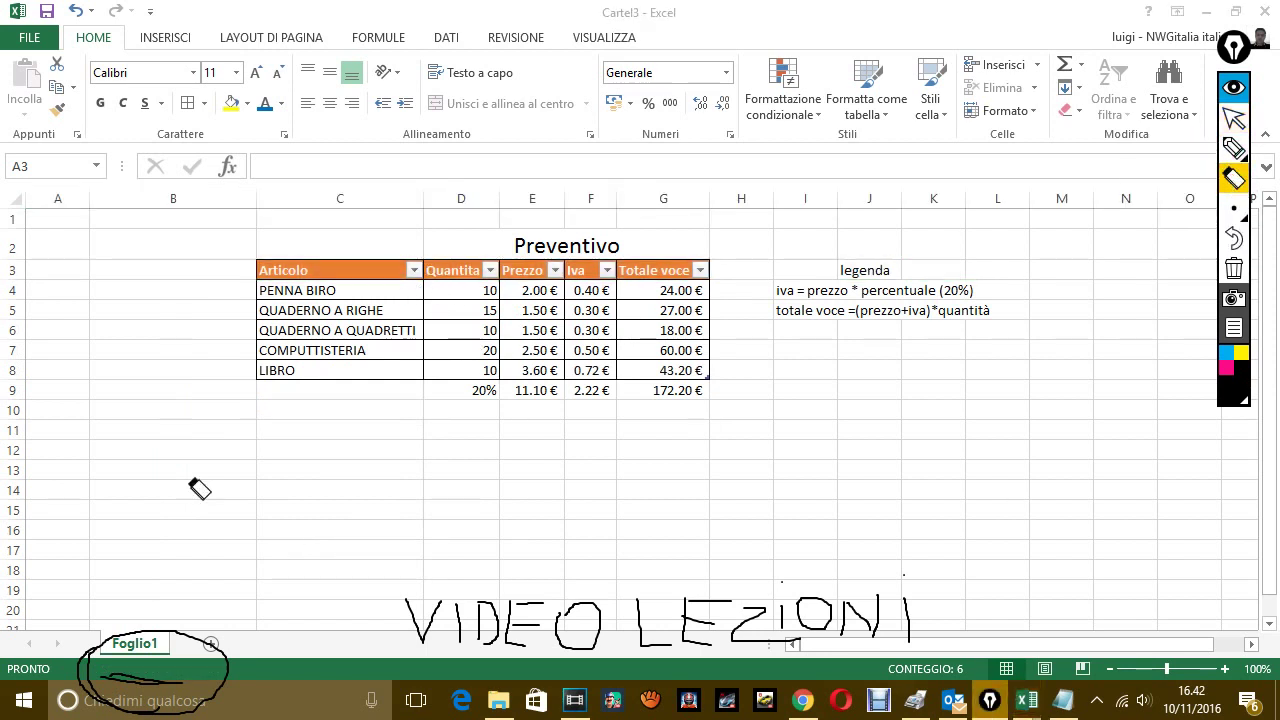
pyautogui.click(196, 646)
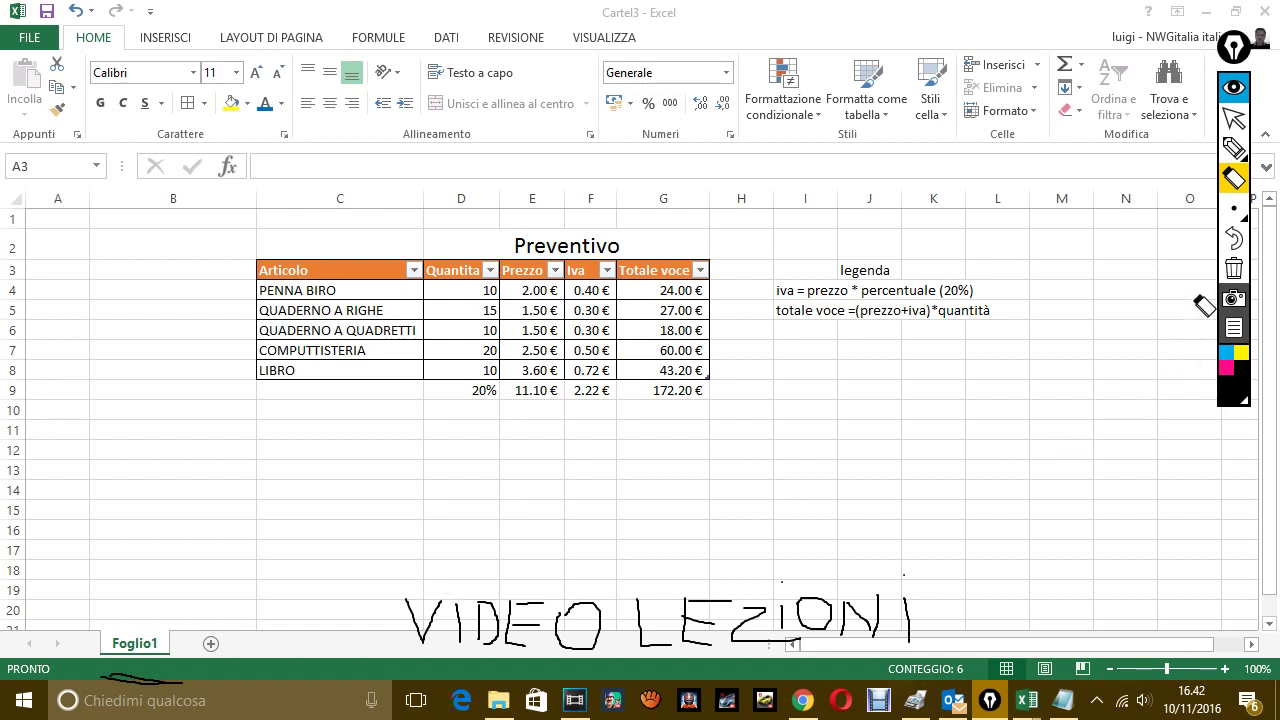
pyautogui.click(1236, 120)
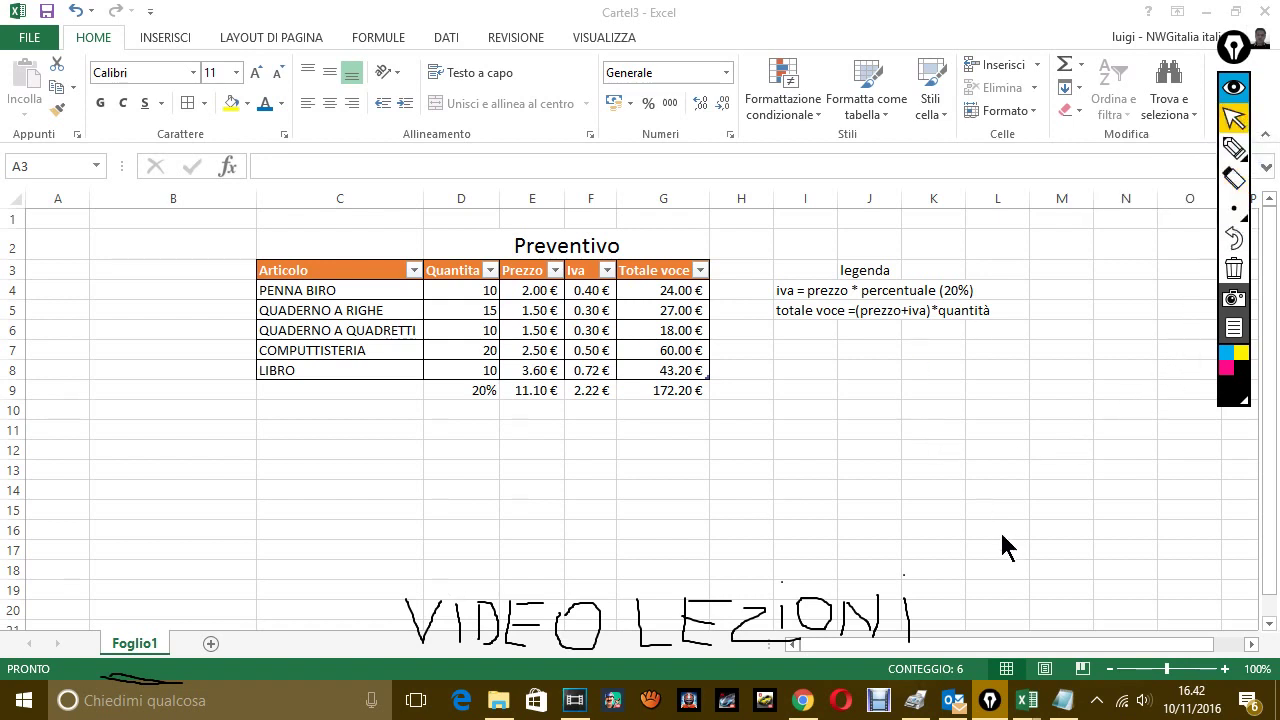
# Type 'visto come ho fatto. se volessimo filtrare' in the note.
pyautogui.click(1063, 700)
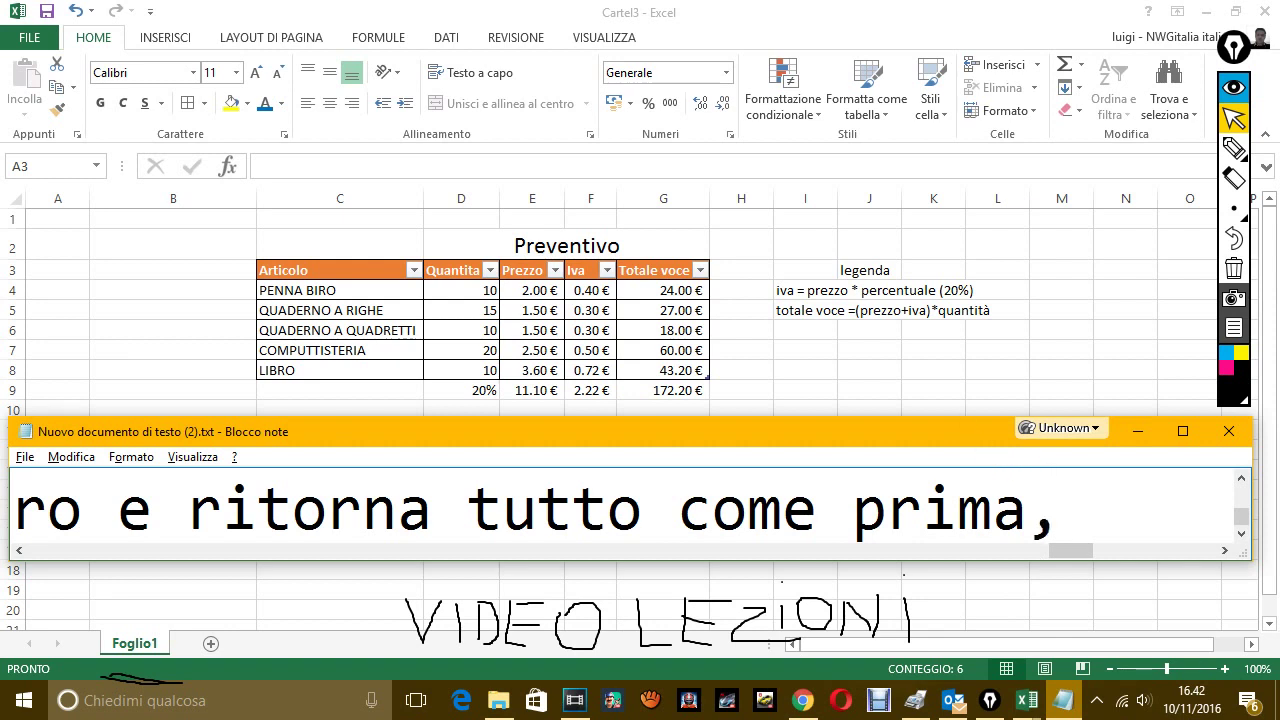
pyautogui.write('visto')
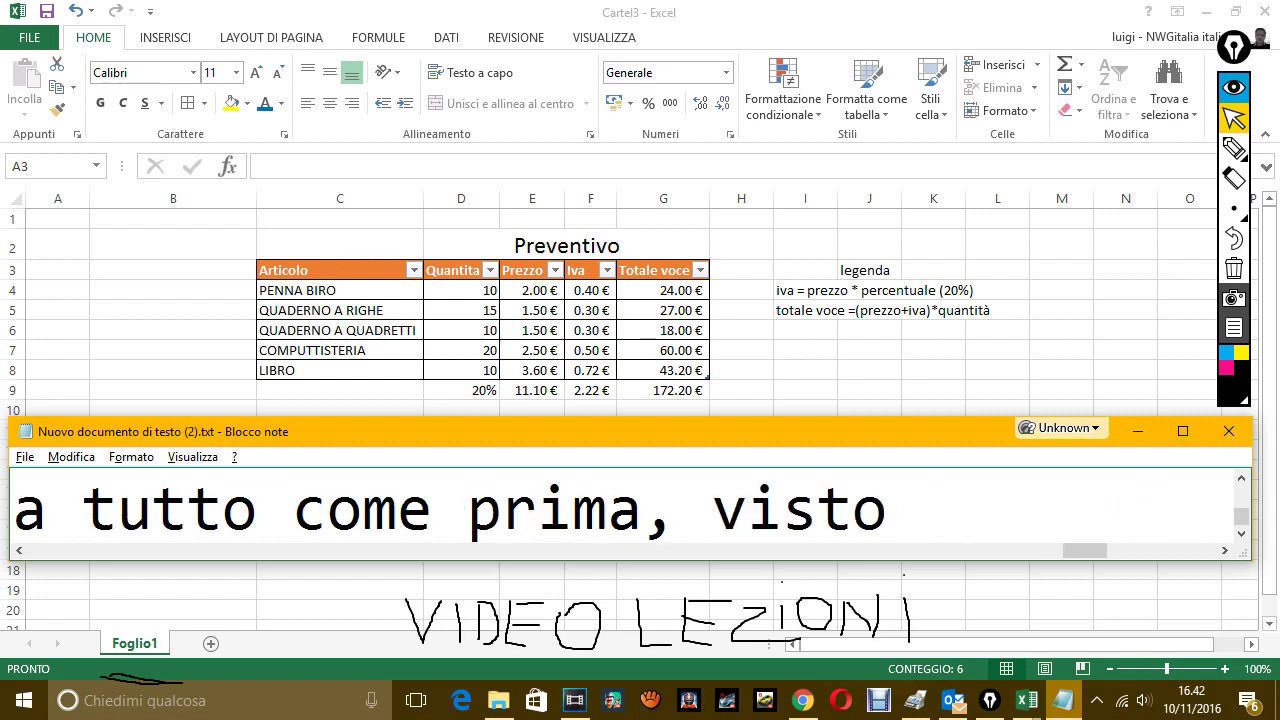
pyautogui.write(' come ho fatto')
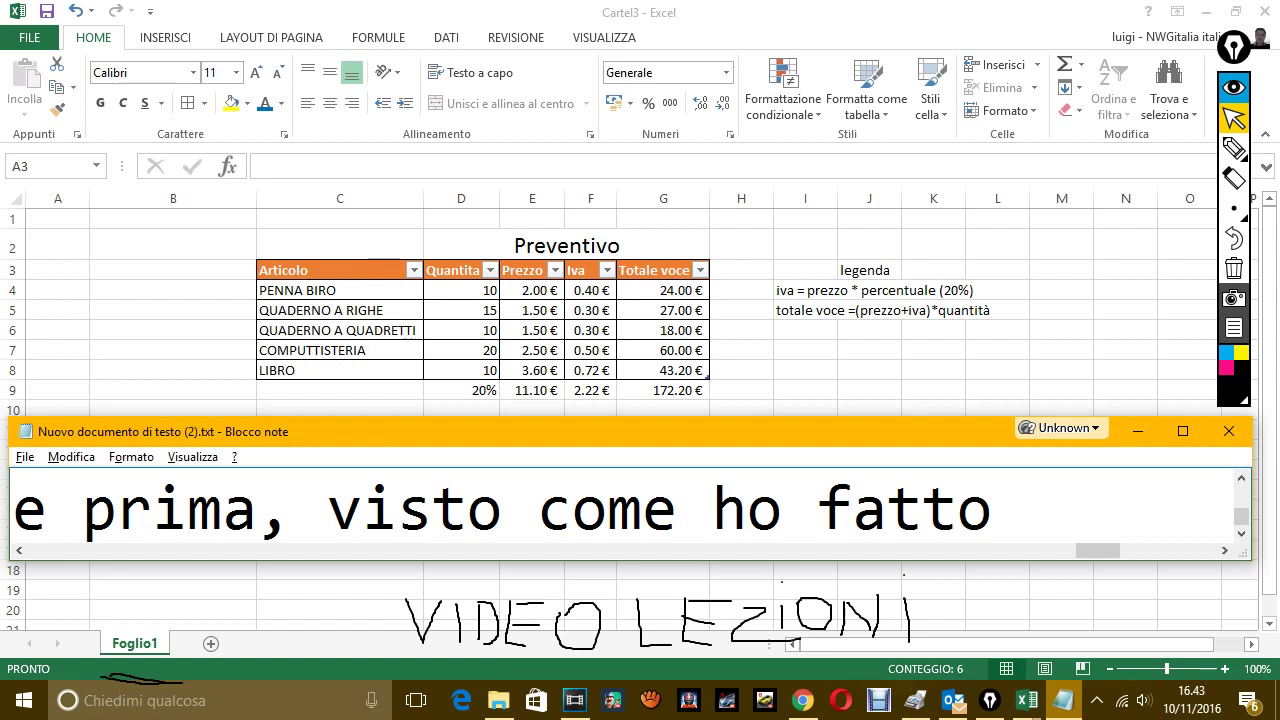
pyautogui.write(' . se voles')
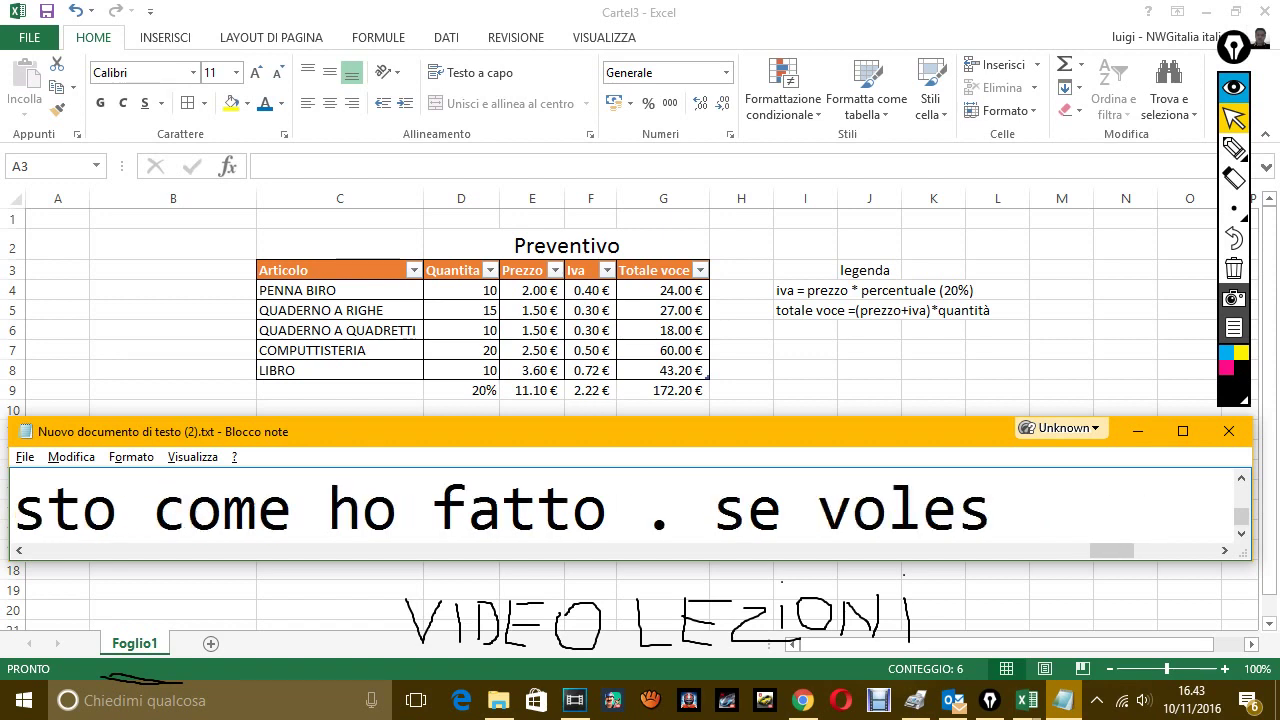
pyautogui.write('simo fi')
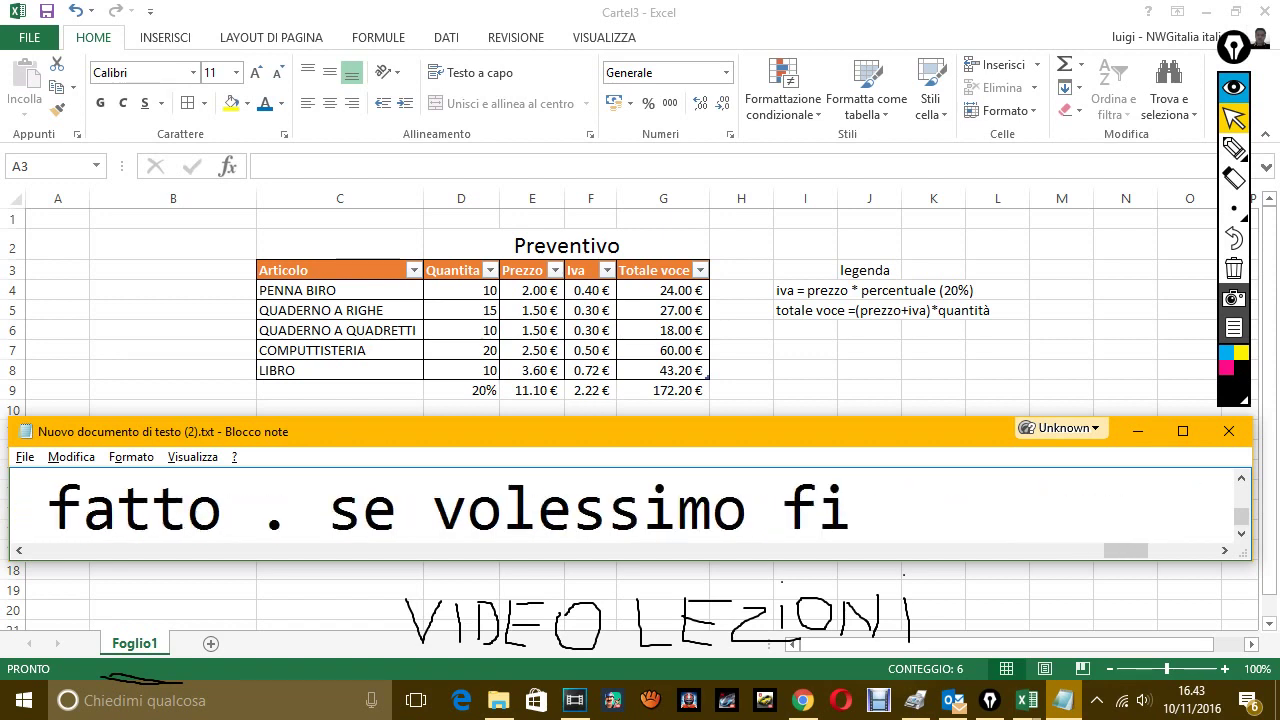
pyautogui.write('lta')
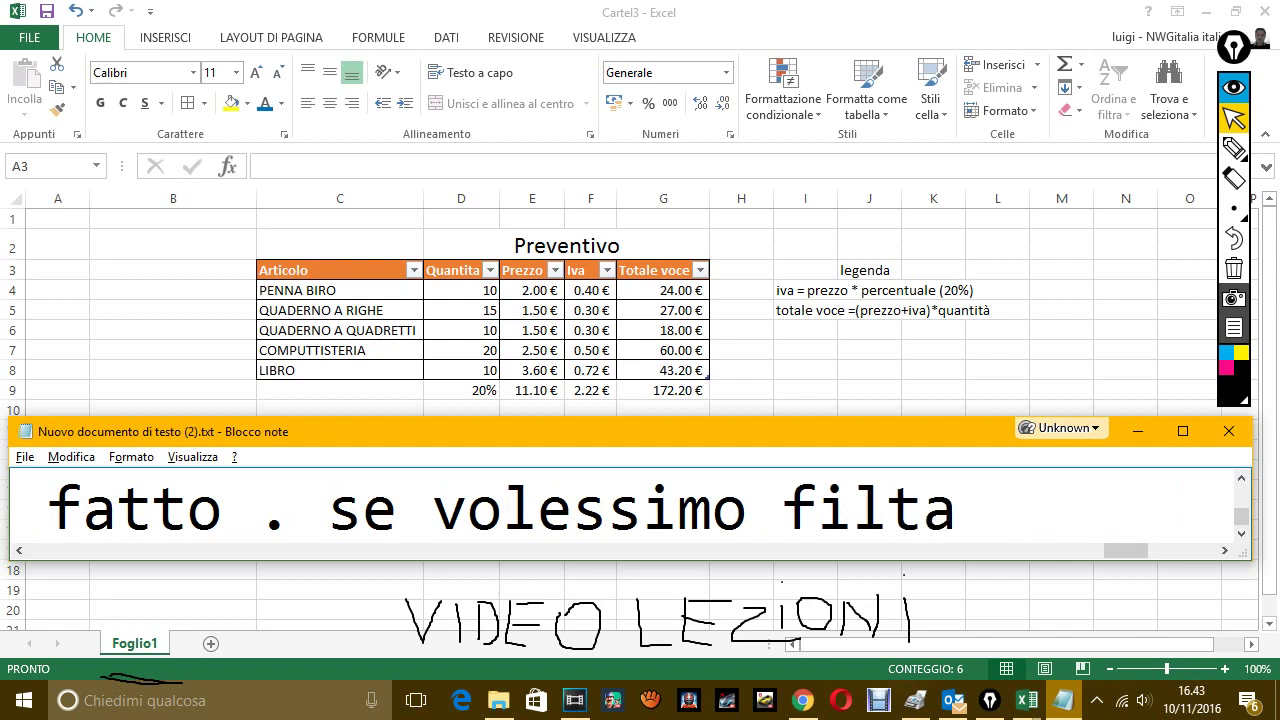
pyautogui.press('BackSpace')
pyautogui.write('rare')
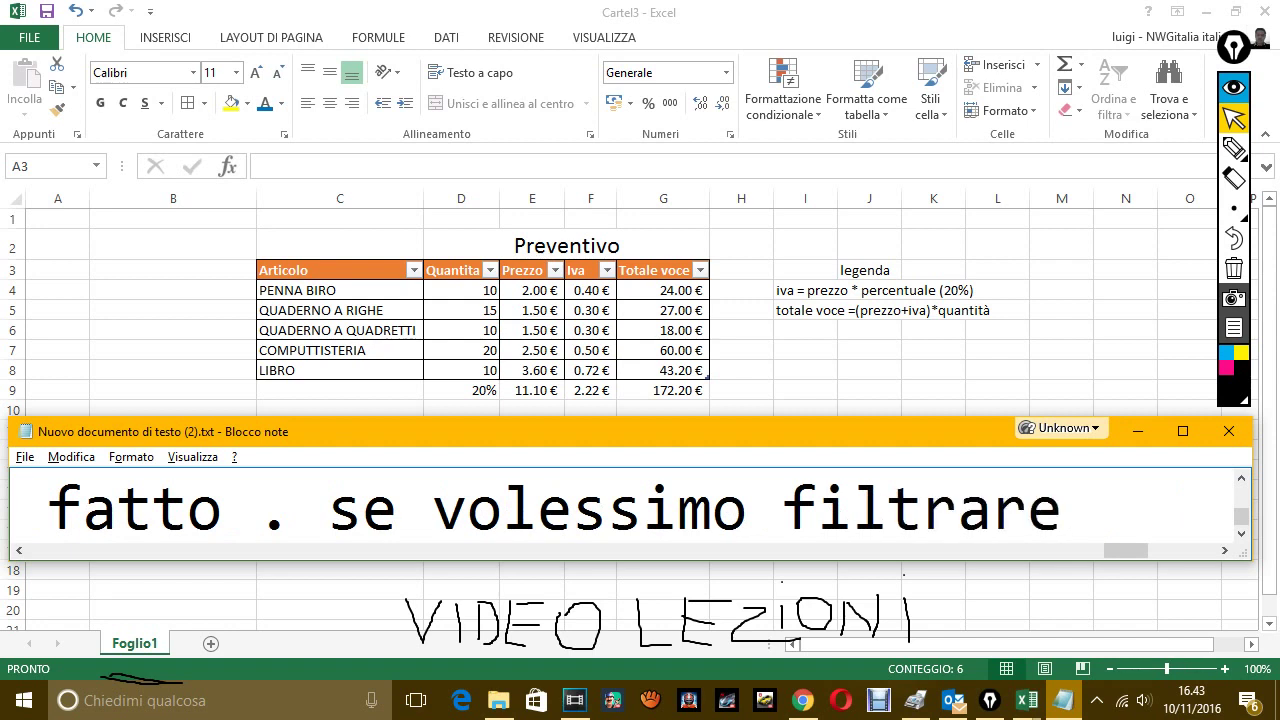
pyautogui.write(' un')
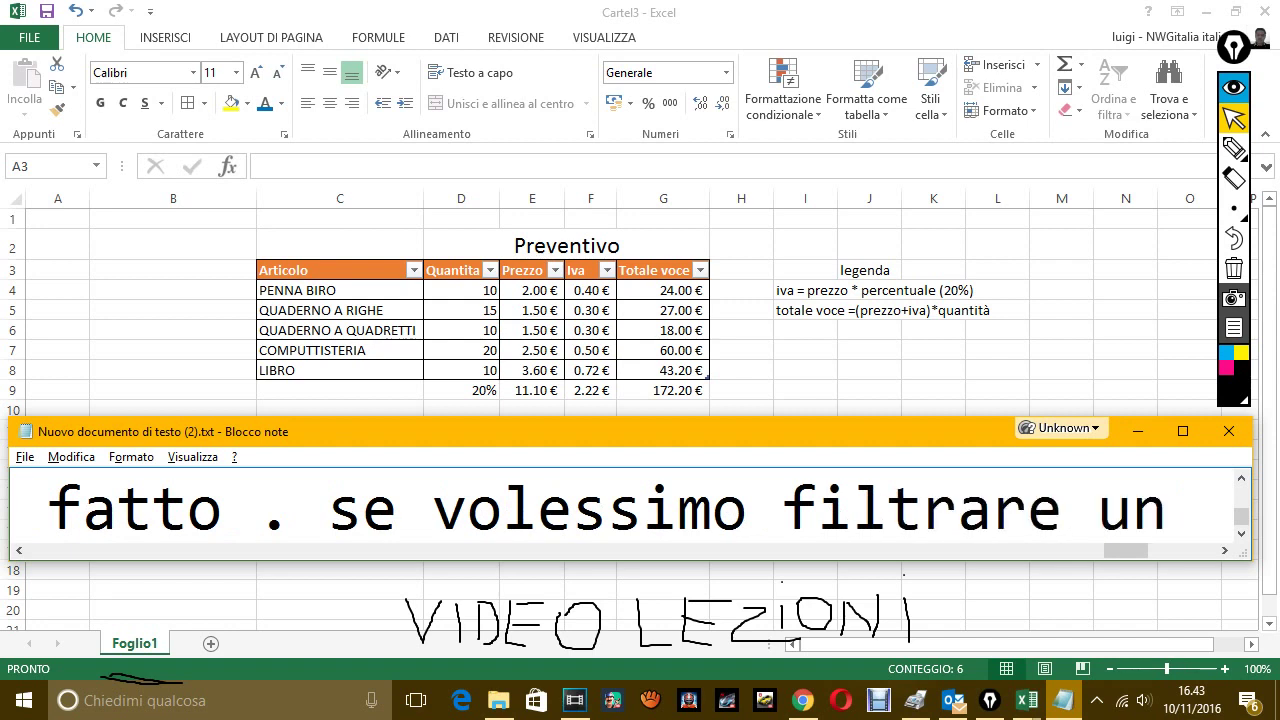
pyautogui.press('BackSpace')
pyautogui.write('da')
# Continue with 'dal totale voce ad esempio il totale del quadern…' as a filtering example.
pyautogui.press('BackSpace')
pyautogui.press('BackSpace')
pyautogui.press('BackSpace')
pyautogui.write('dal tot')
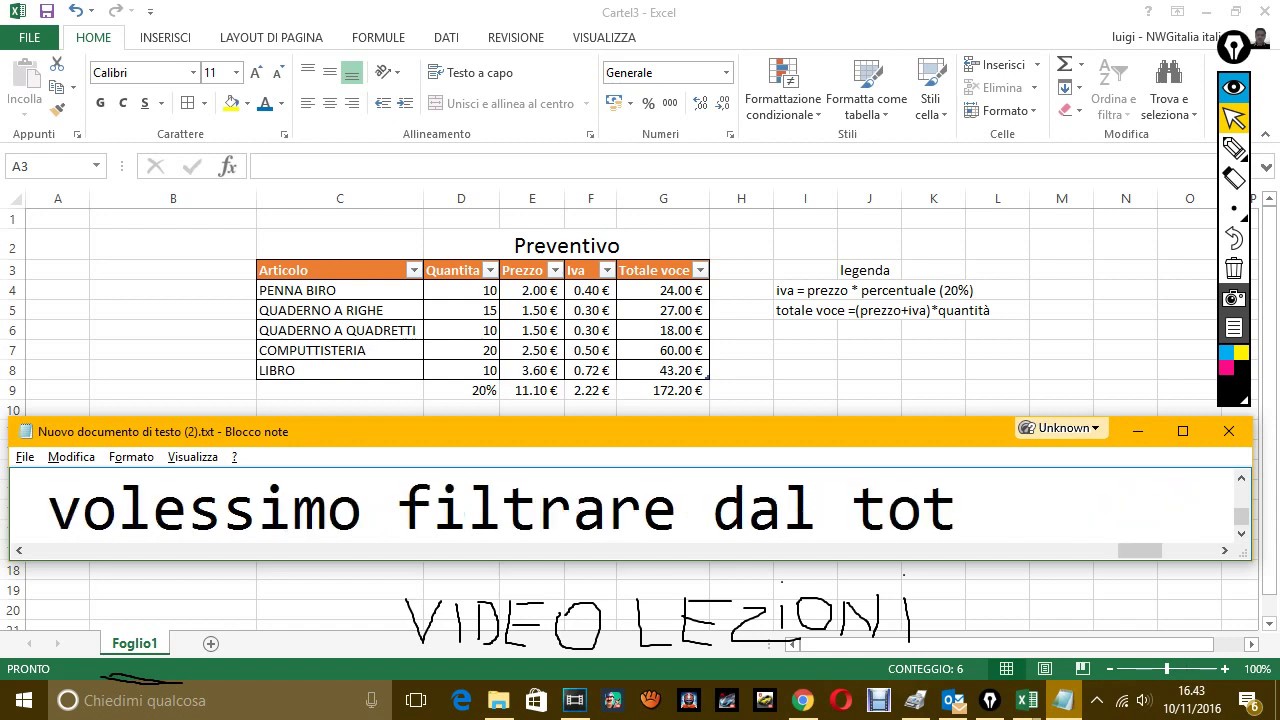
pyautogui.write('ale voce a')
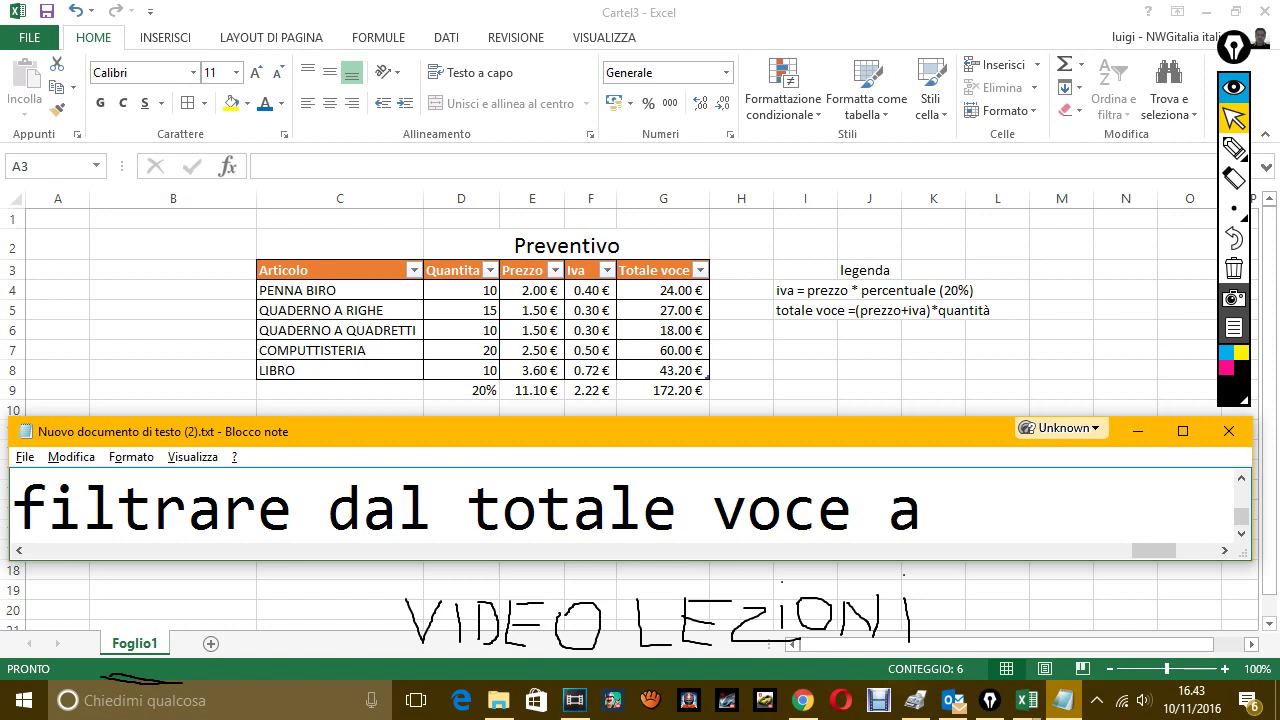
pyautogui.write('de e')
pyautogui.press('BackSpace')
pyautogui.press('BackSpace')
pyautogui.press('BackSpace')
pyautogui.write('esem')
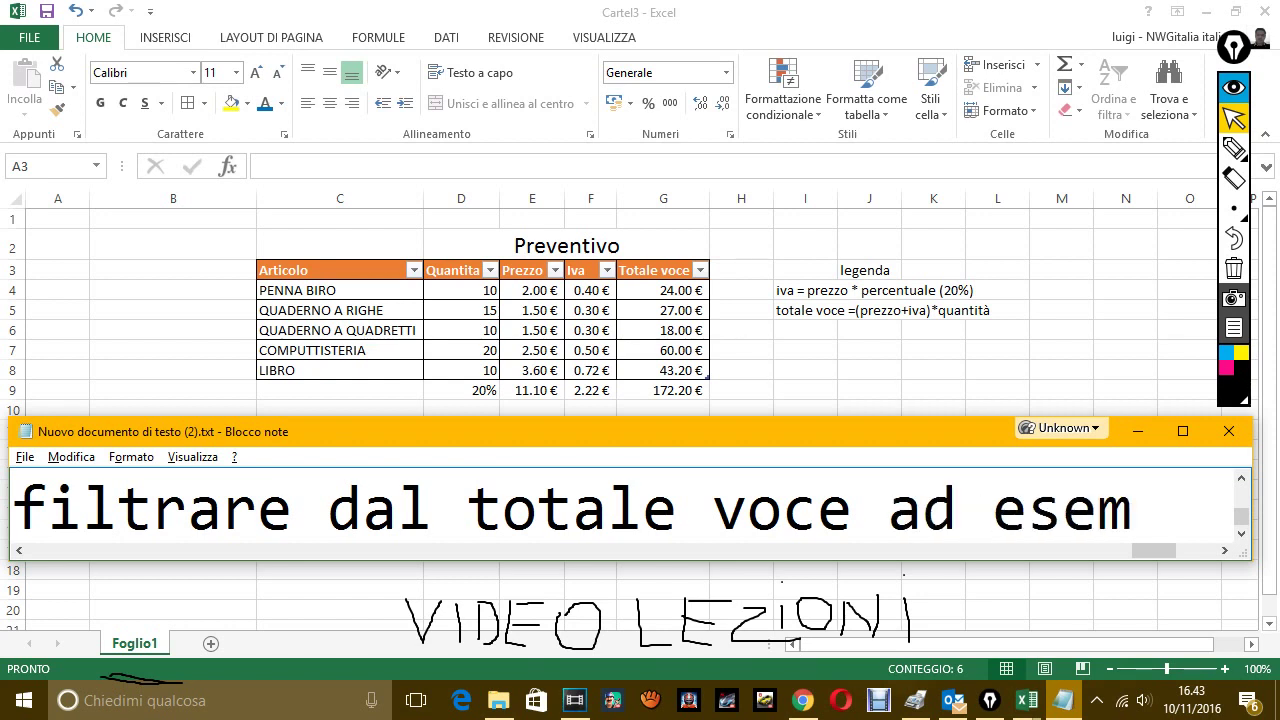
pyautogui.write('poi')
pyautogui.press('BackSpace')
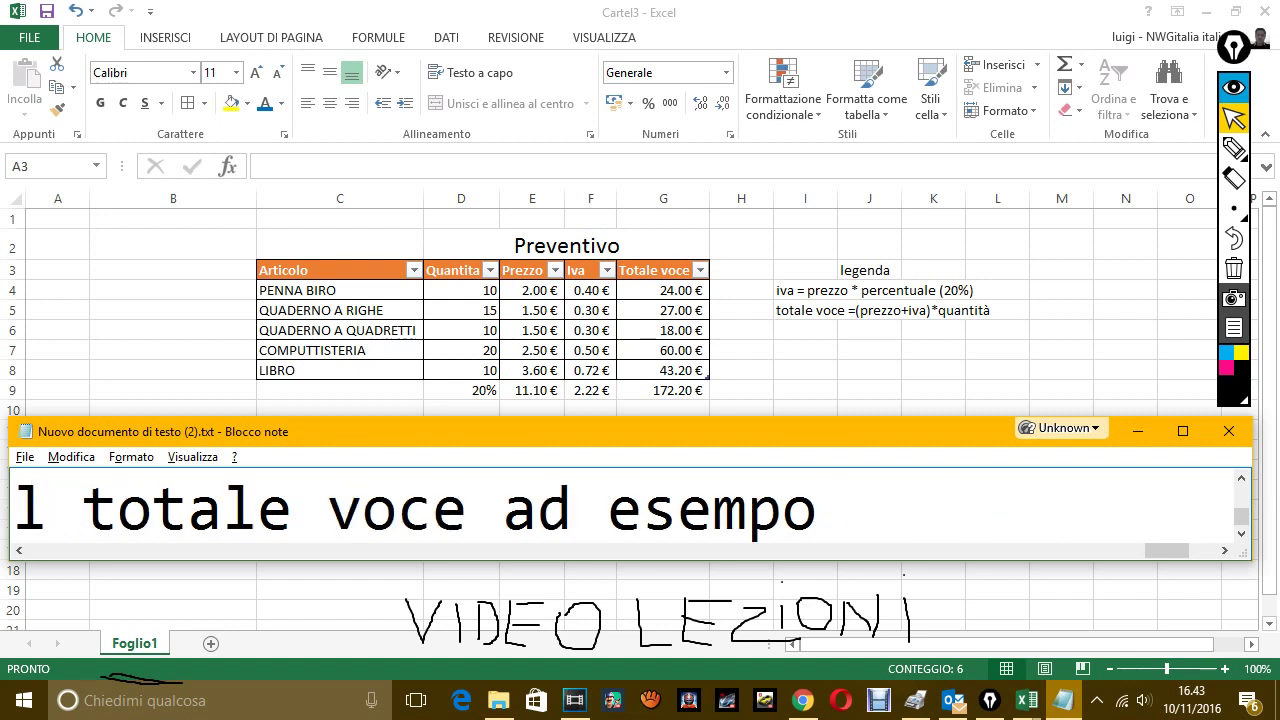
pyautogui.press('BackSpace')
pyautogui.press('BackSpace')
pyautogui.write('pio')
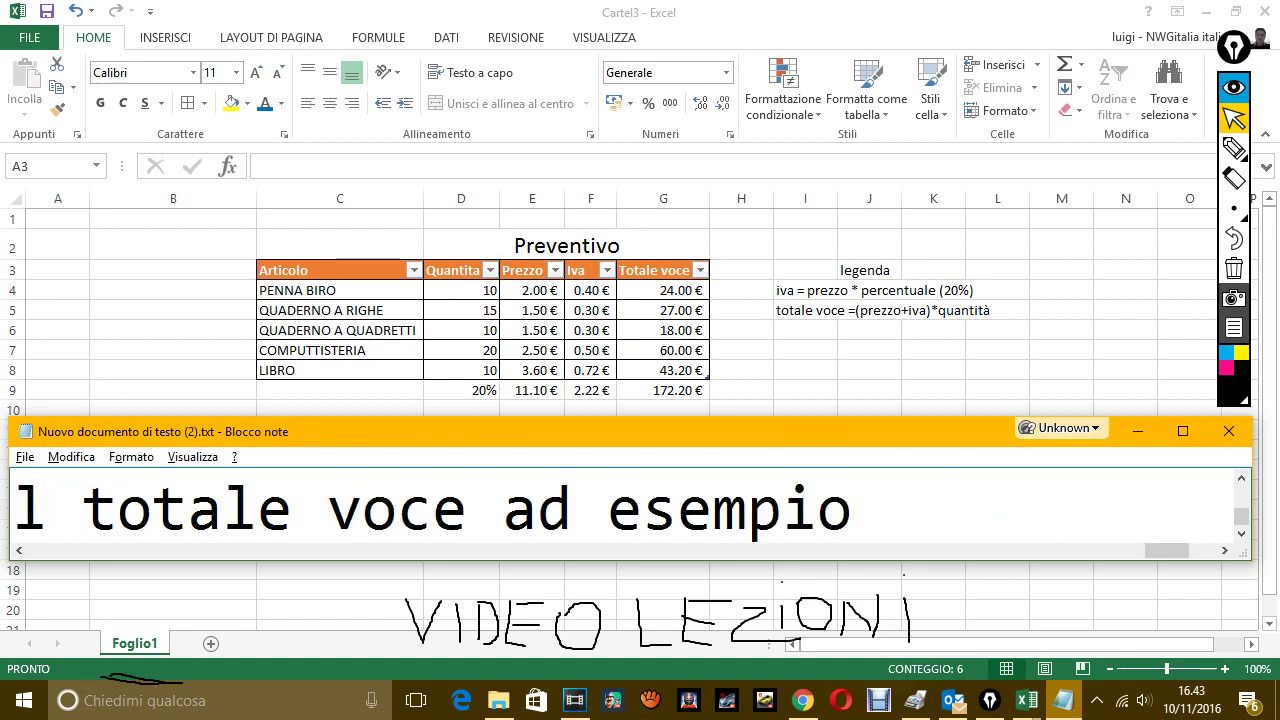
pyautogui.write(' il g')
pyautogui.press('BackSpace')
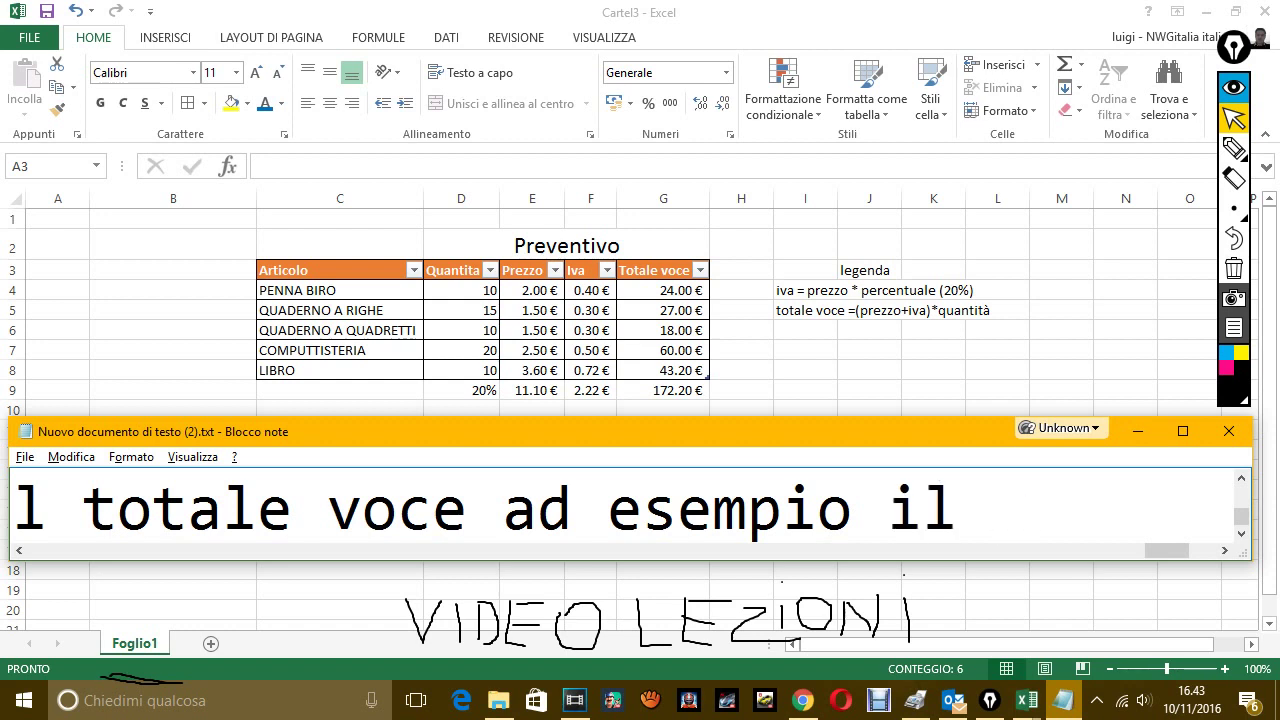
pyautogui.press('BackSpace')
pyautogui.press('BackSpace')
pyautogui.write('il to')
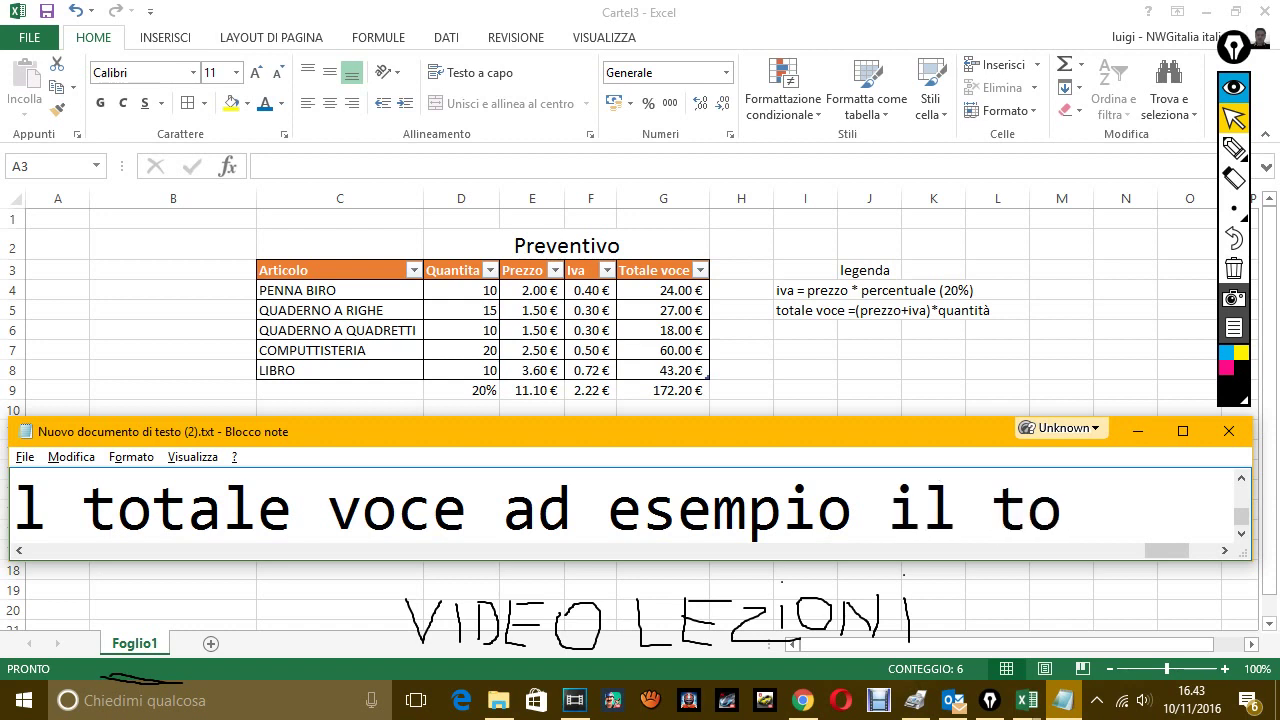
pyautogui.write('tale de')
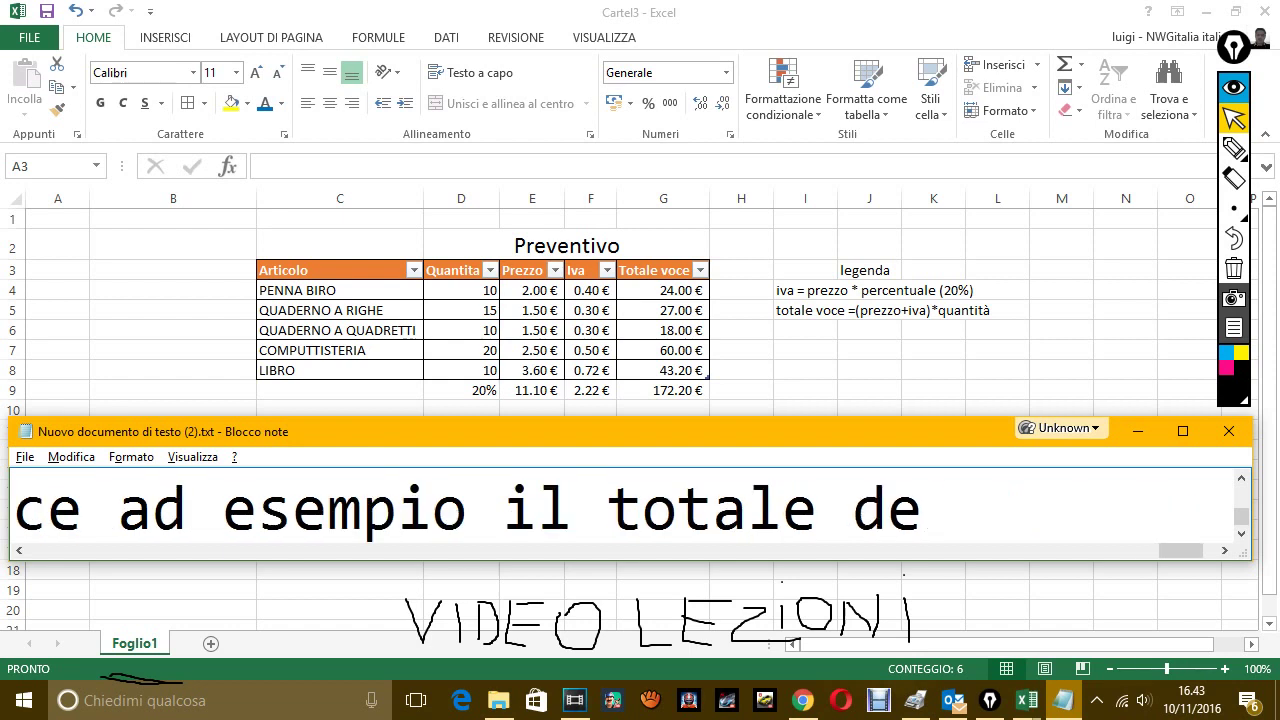
pyautogui.write('l quader')
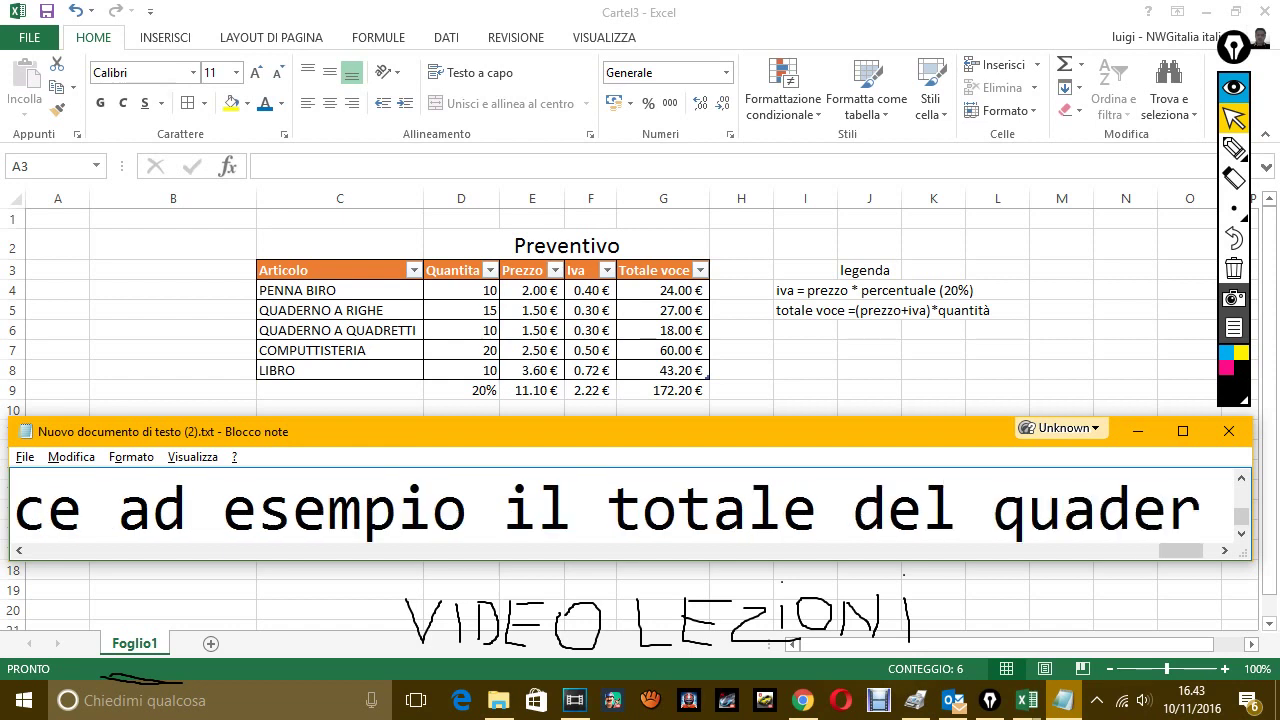
pyautogui.write('n')
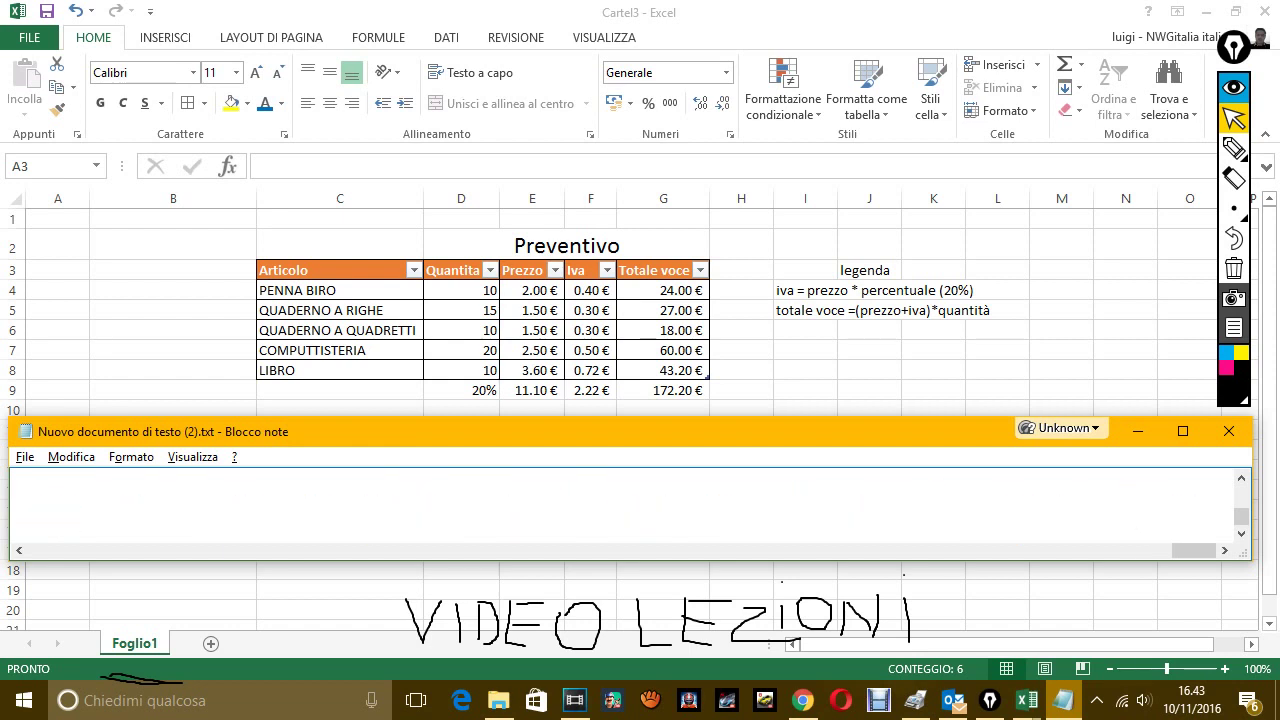
# Delete the garbled word 'quadfsdaerno' at the start of the note line.
pyautogui.rightClick(760, 517)
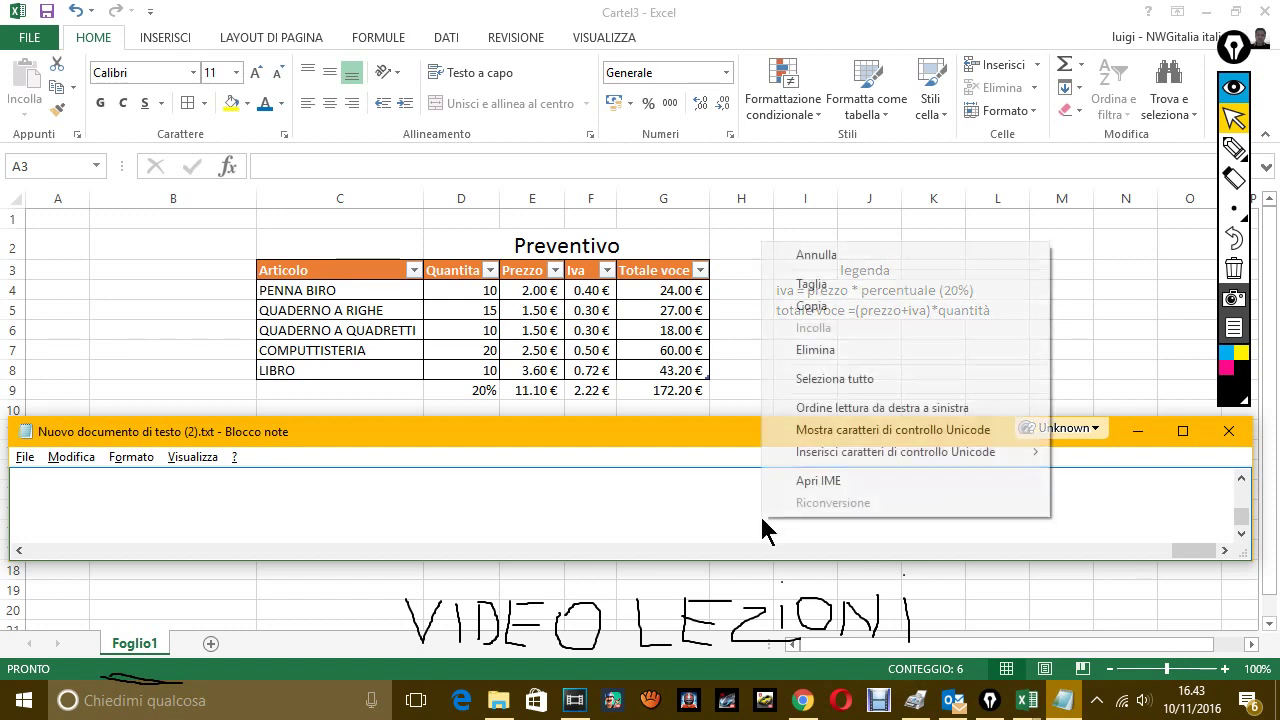
pyautogui.press('Escape')
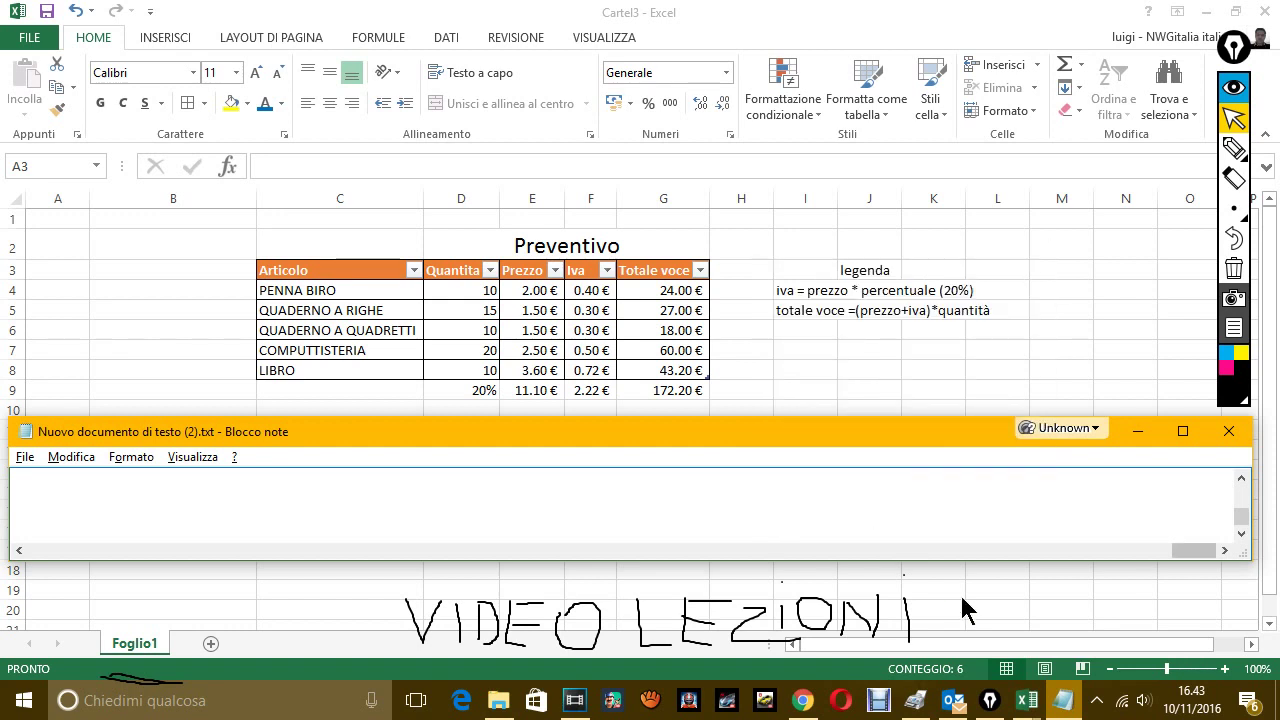
pyautogui.click(1066, 703)
pyautogui.click(1066, 703)
pyautogui.press('Home')
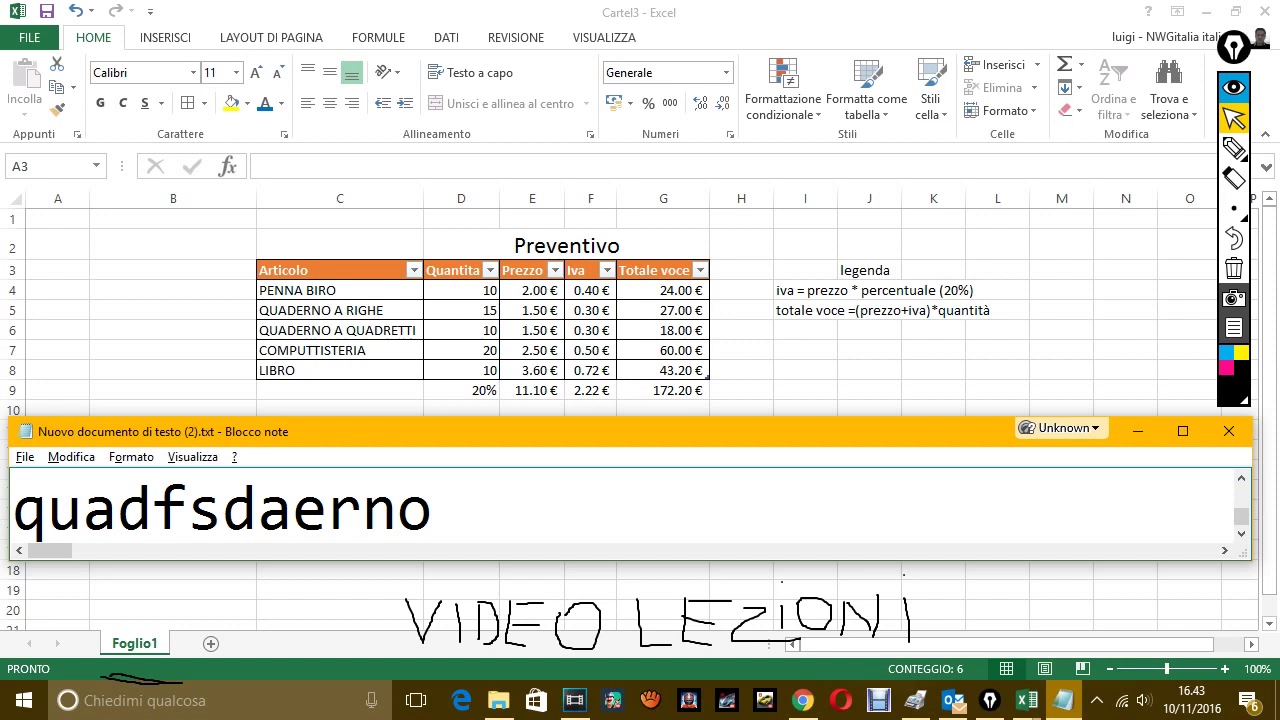
pyautogui.press('Home')
pyautogui.press('Delete')
pyautogui.press('Delete')
pyautogui.press('Delete')
pyautogui.press('Delete')
pyautogui.press('Delete')
# Type 'scusate, problemi improvvisi dicevo ti mostro ancora altro filtraggio' and return to Excel.
pyautogui.write('scu')
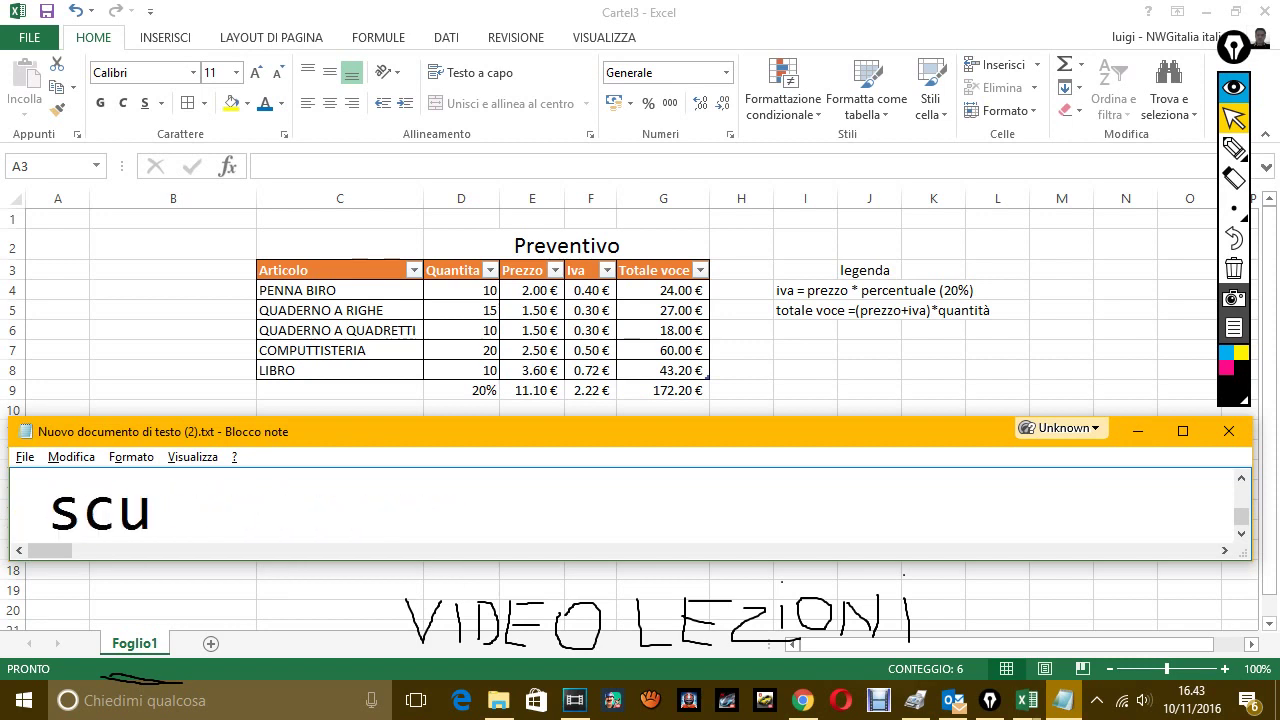
pyautogui.write('sate, pro')
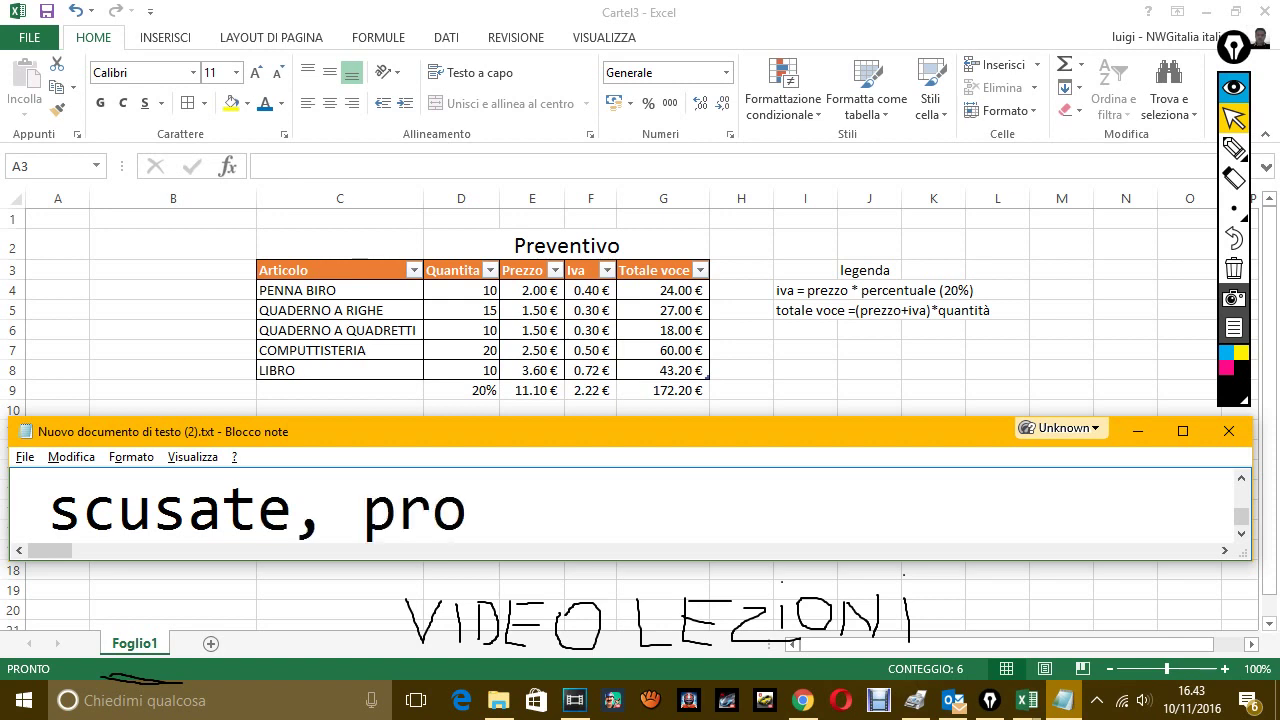
pyautogui.write('ble3mi')
pyautogui.press('BackSpace')
pyautogui.press('BackSpace')
pyautogui.press('BackSpace')
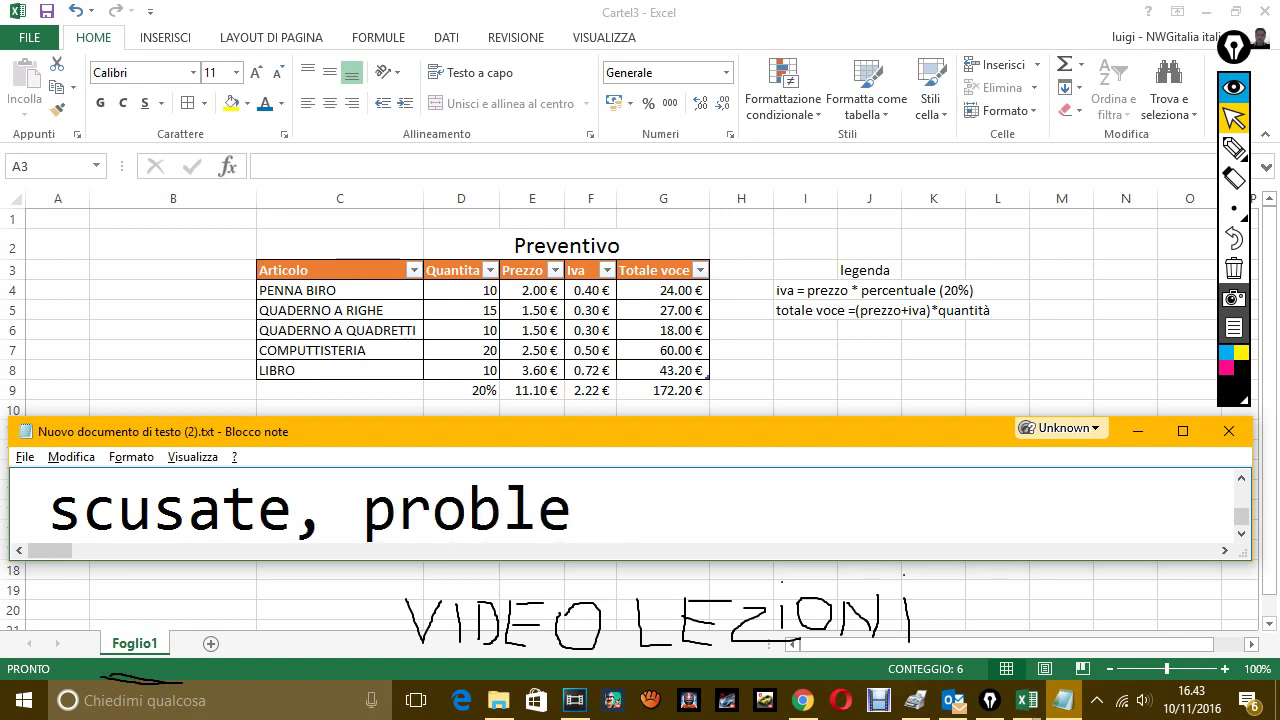
pyautogui.write('mi impro')
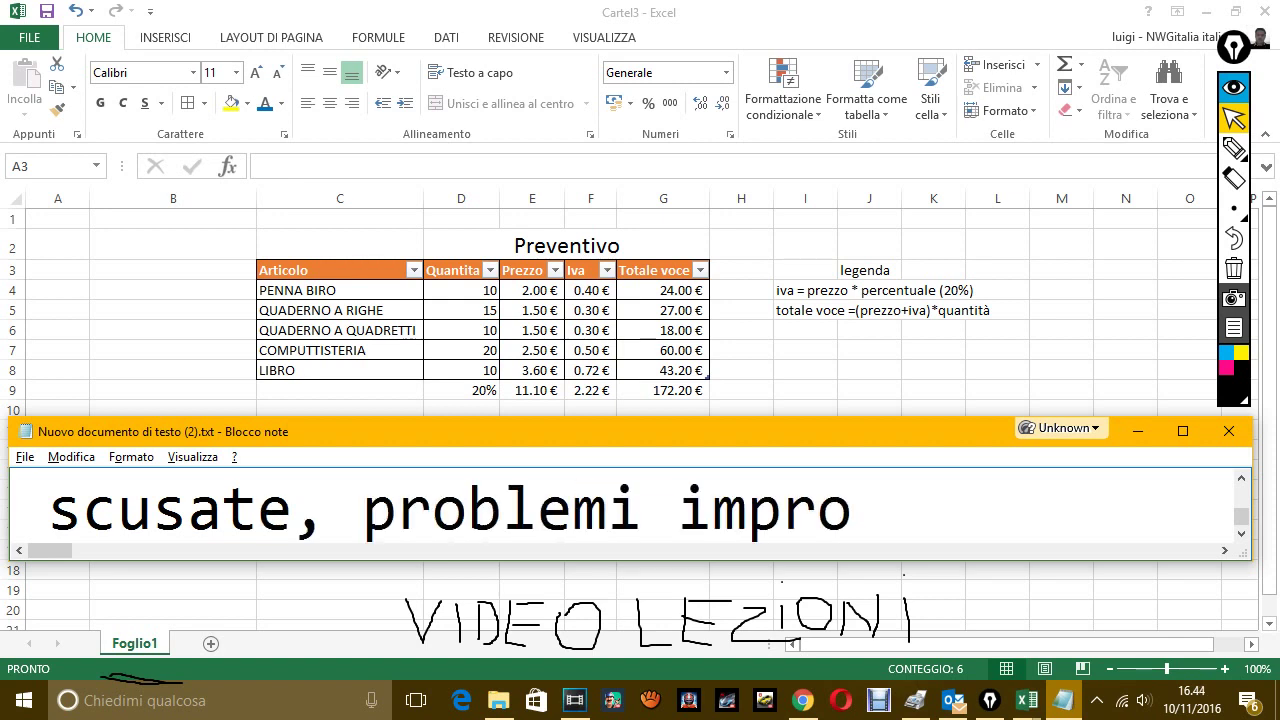
pyautogui.write('vvisi.')
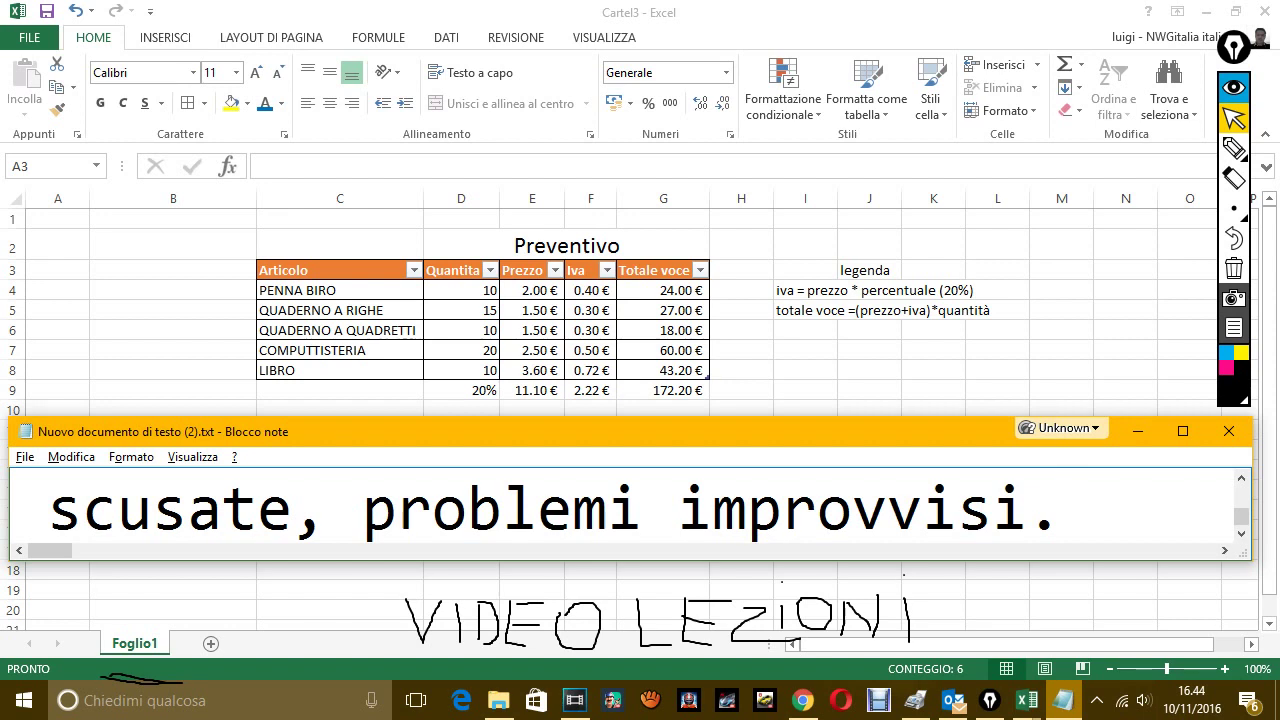
pyautogui.write(' dicevo')
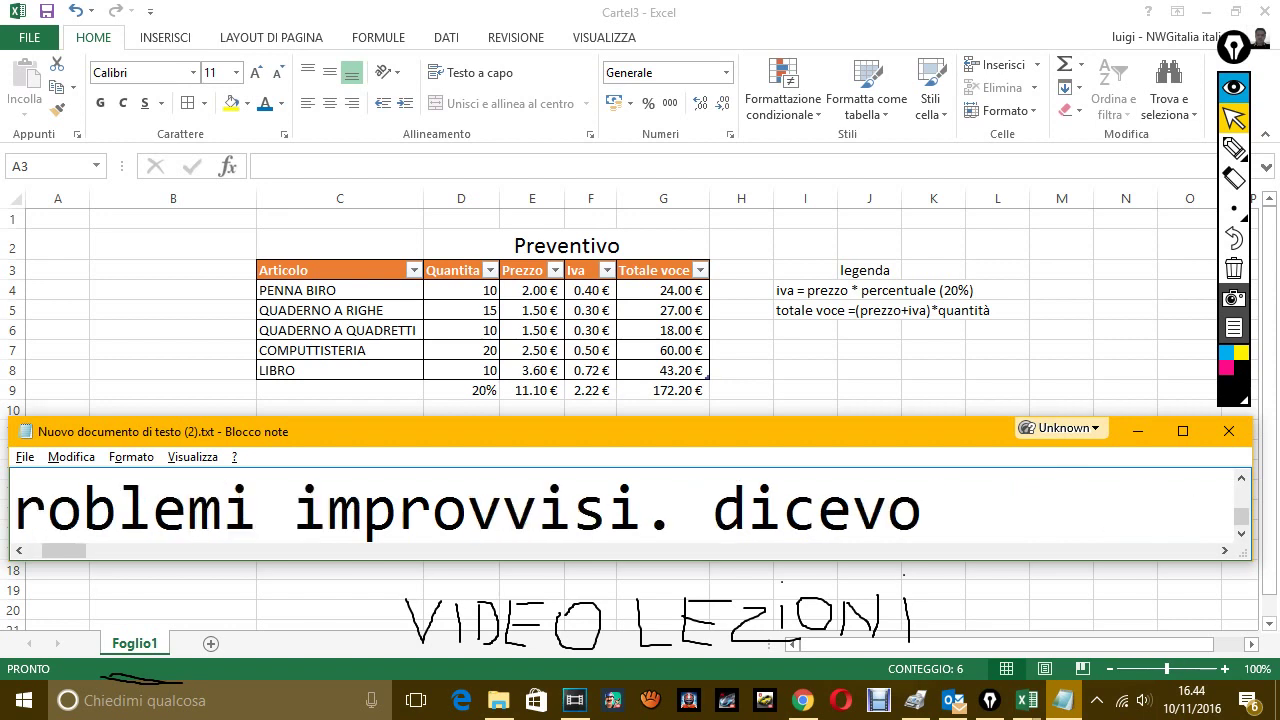
pyautogui.write(' fil')
pyautogui.press('BackSpace')
pyautogui.press('BackSpace')
pyautogui.press('BackSpace')
pyautogui.write('ti mostro an')
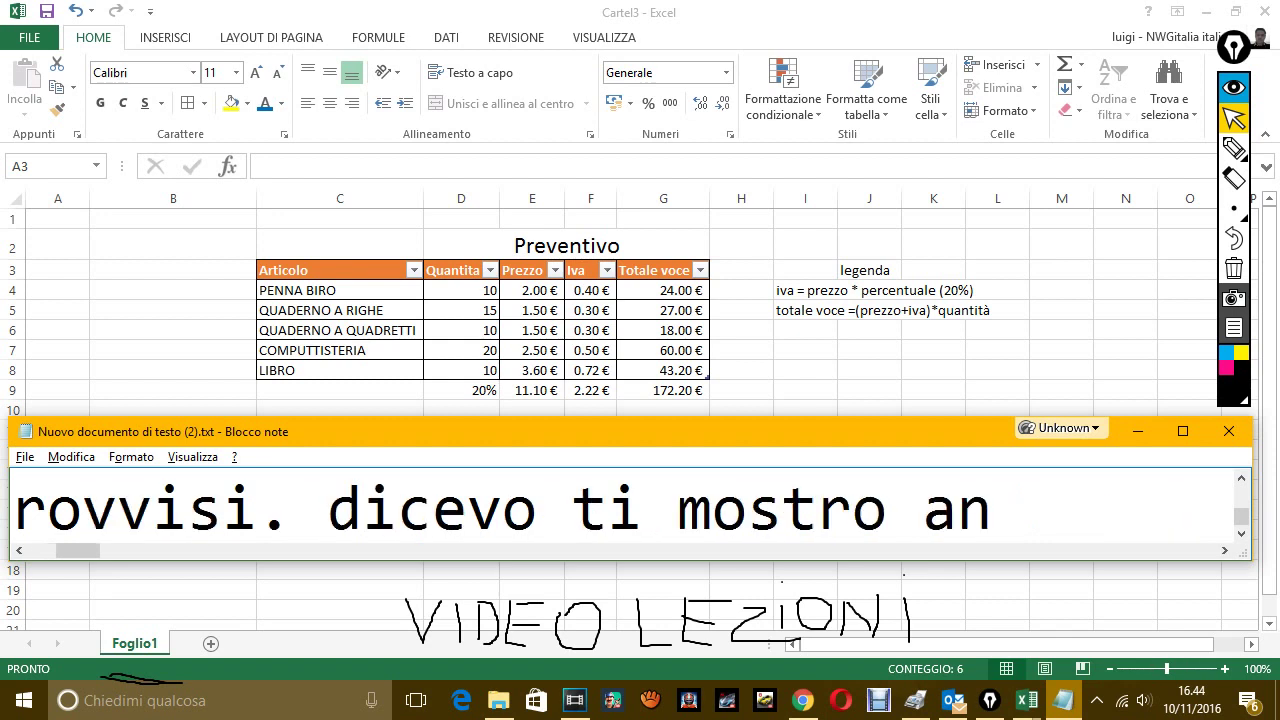
pyautogui.write('cora')
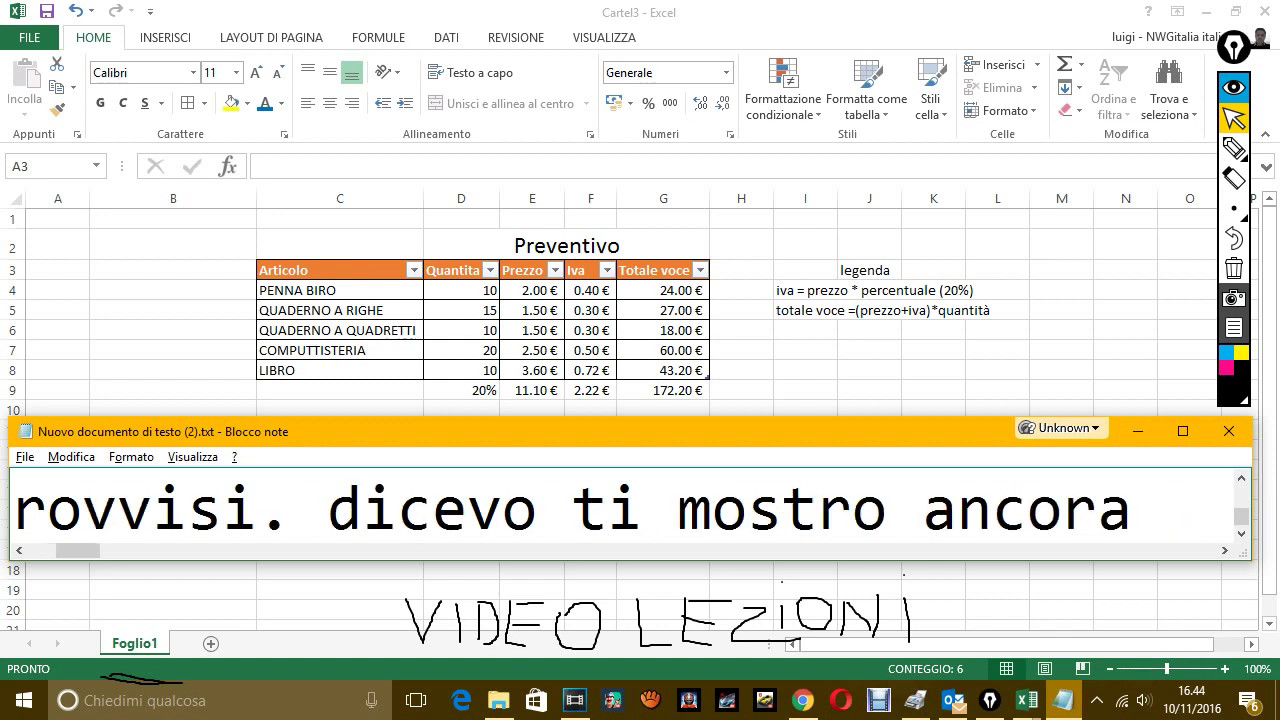
pyautogui.write(' altri')
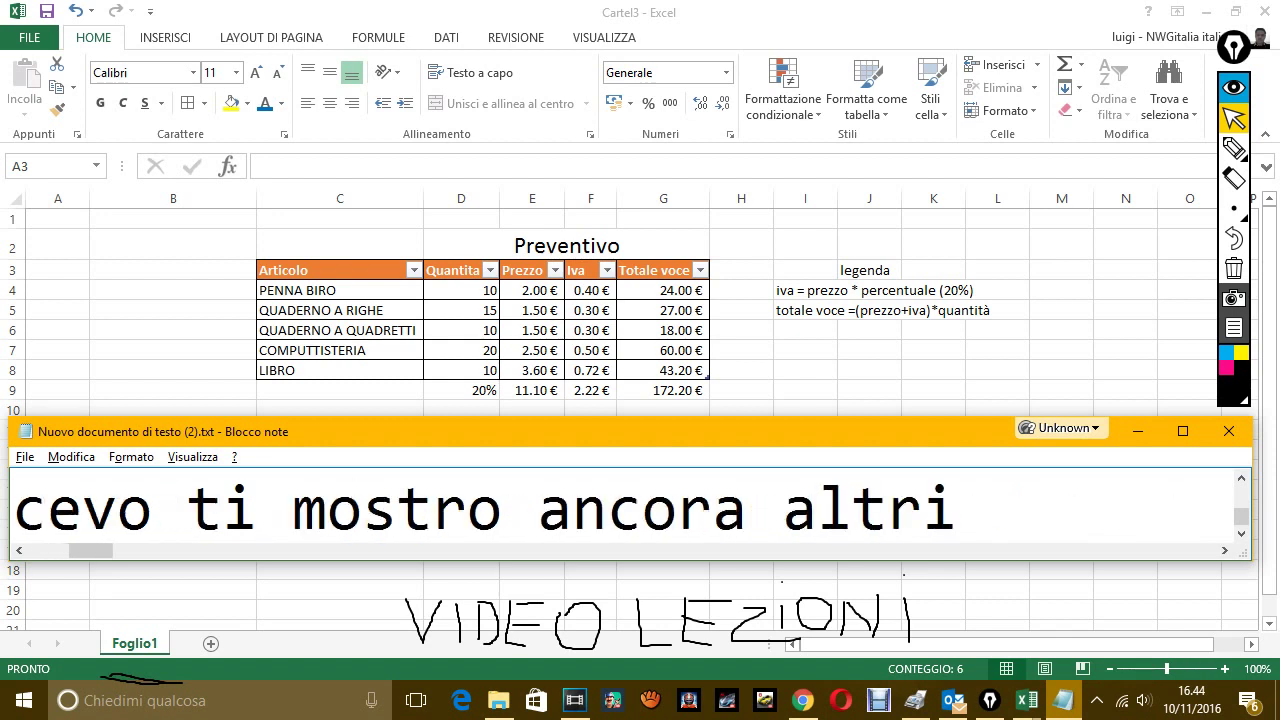
pyautogui.press('BackSpace')
pyautogui.write('o filt')
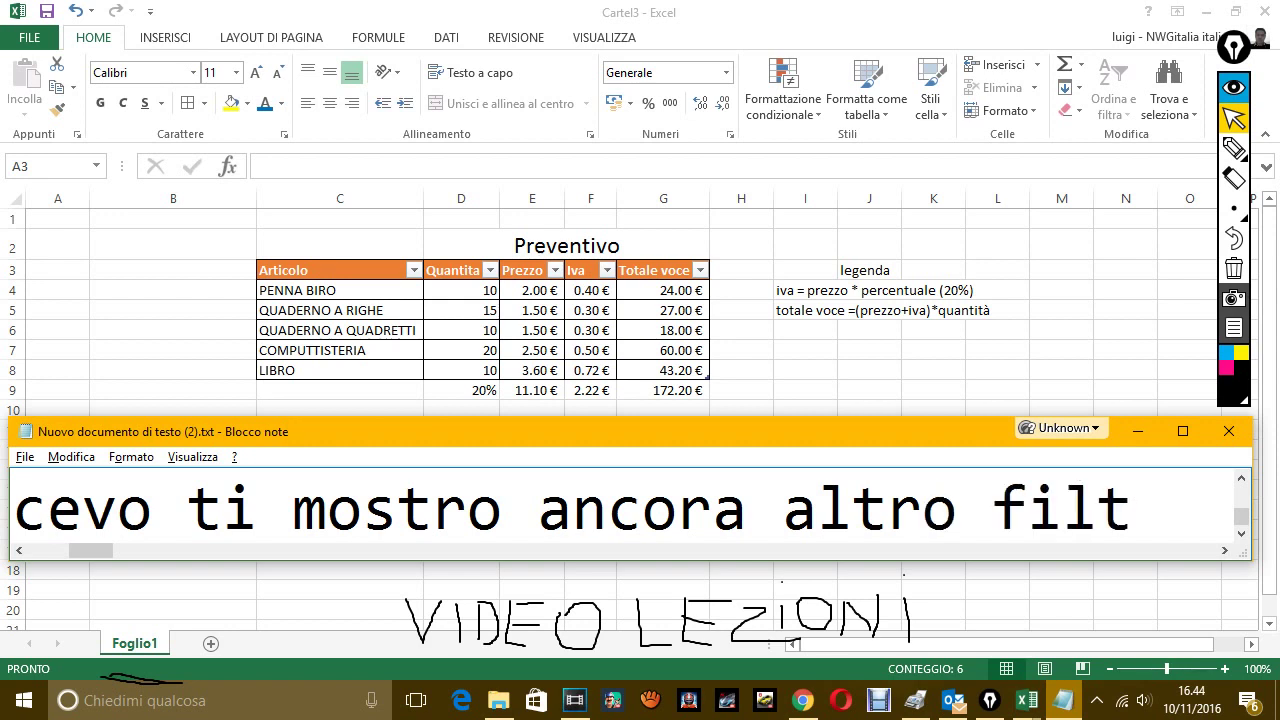
pyautogui.write('raggio')
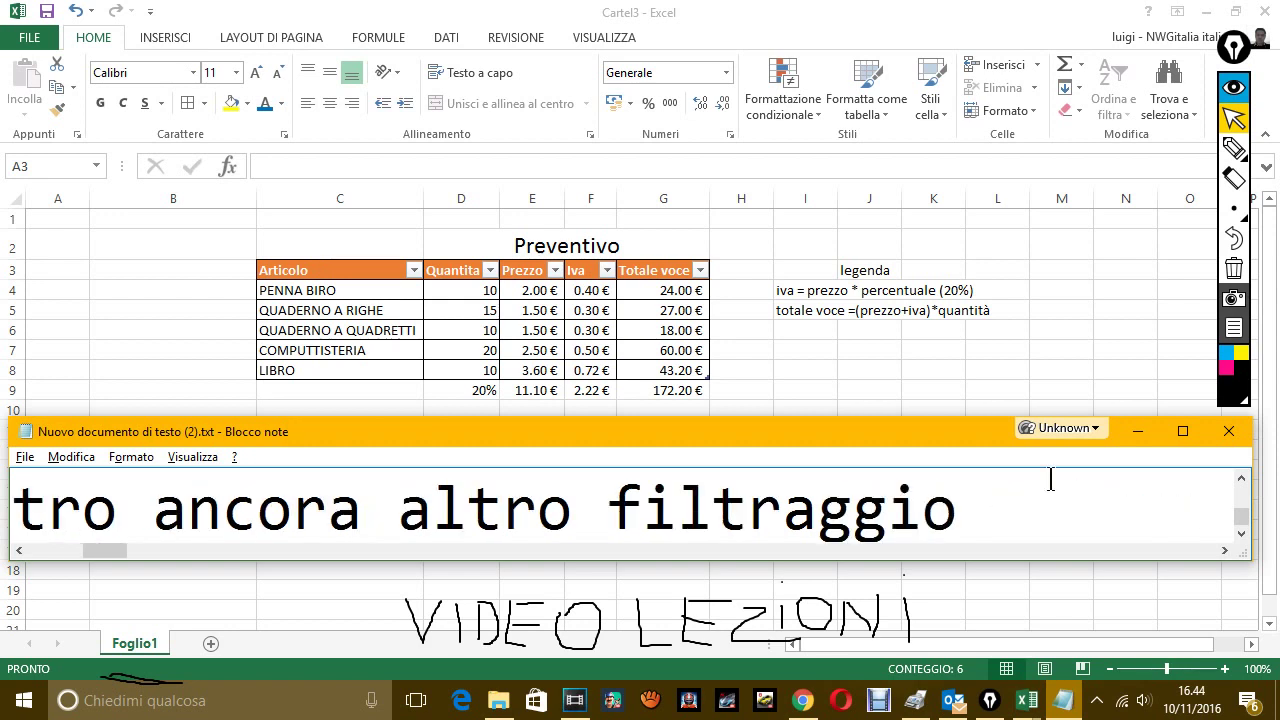
pyautogui.hotkey('alt', 'Tab')
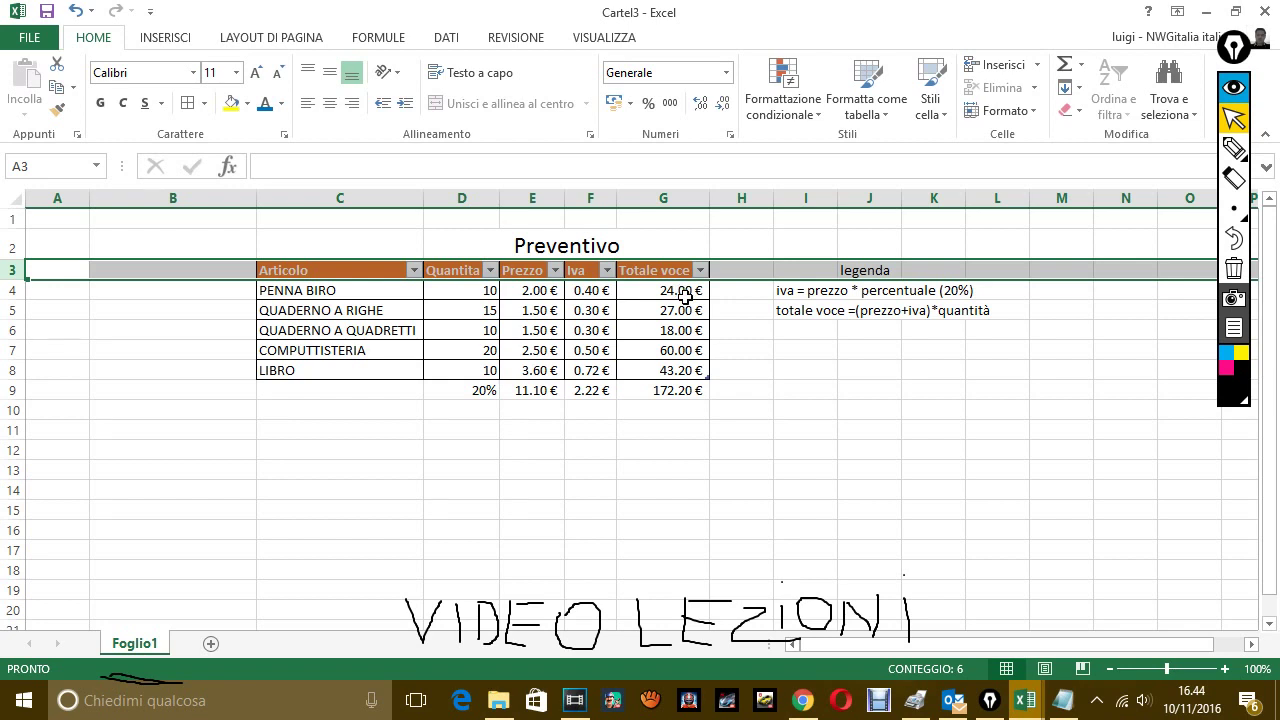
pyautogui.click(699, 270)
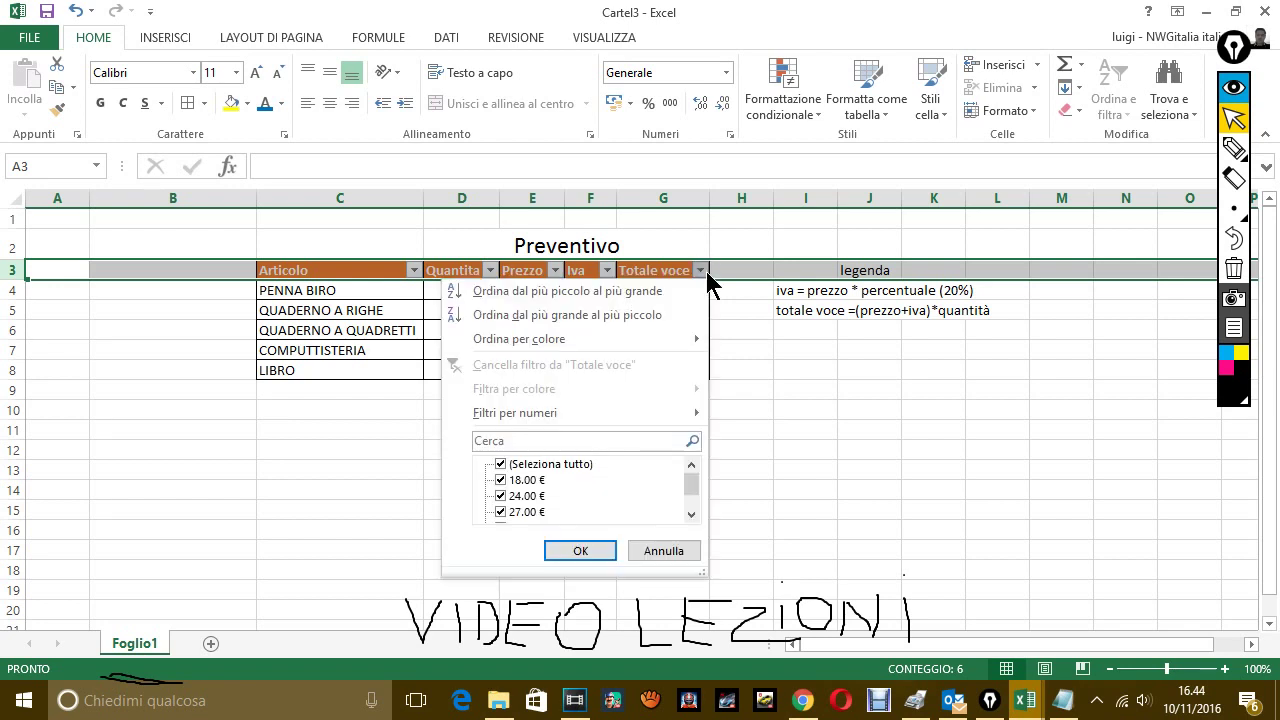
pyautogui.click(556, 466)
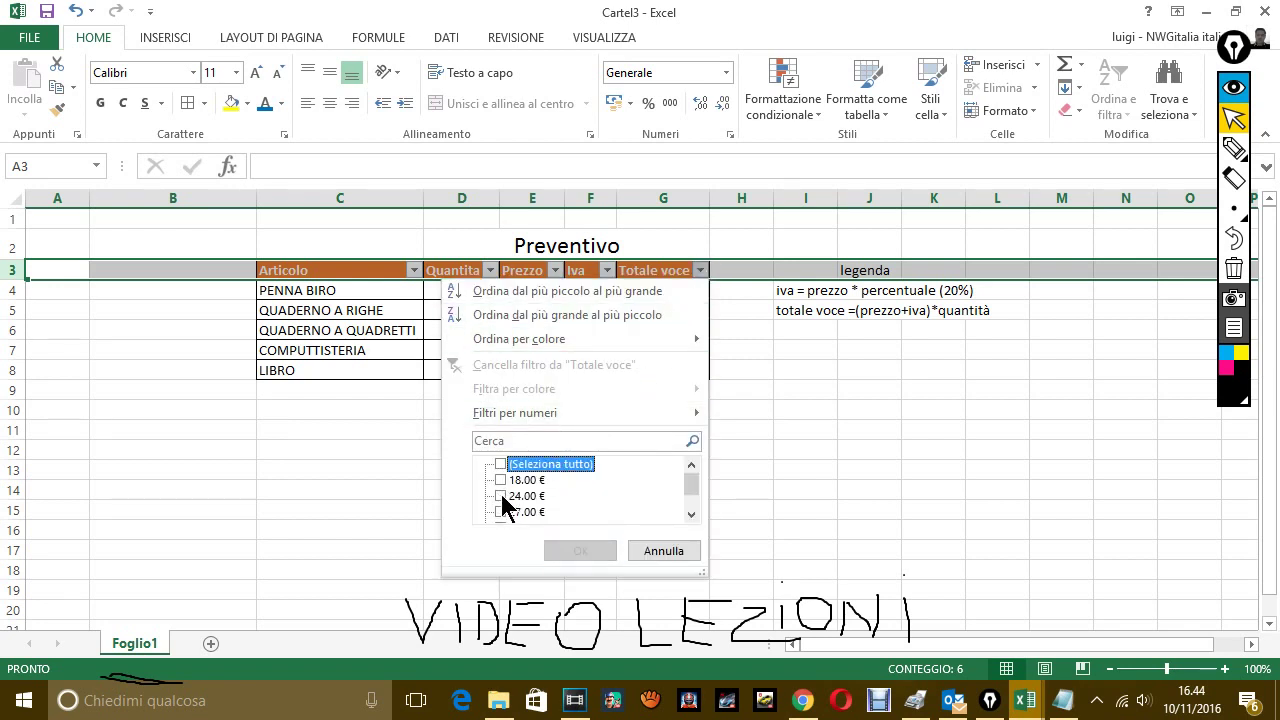
pyautogui.click(501, 496)
pyautogui.click(586, 551)
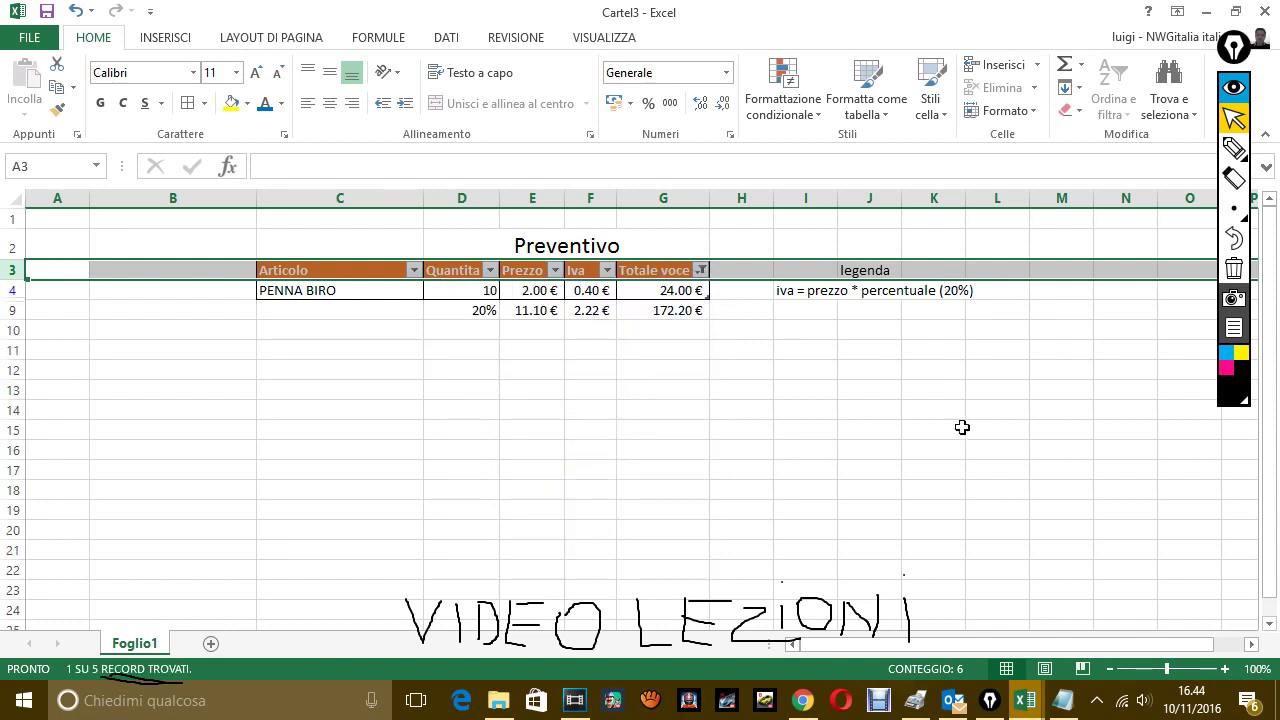
pyautogui.click(700, 271)
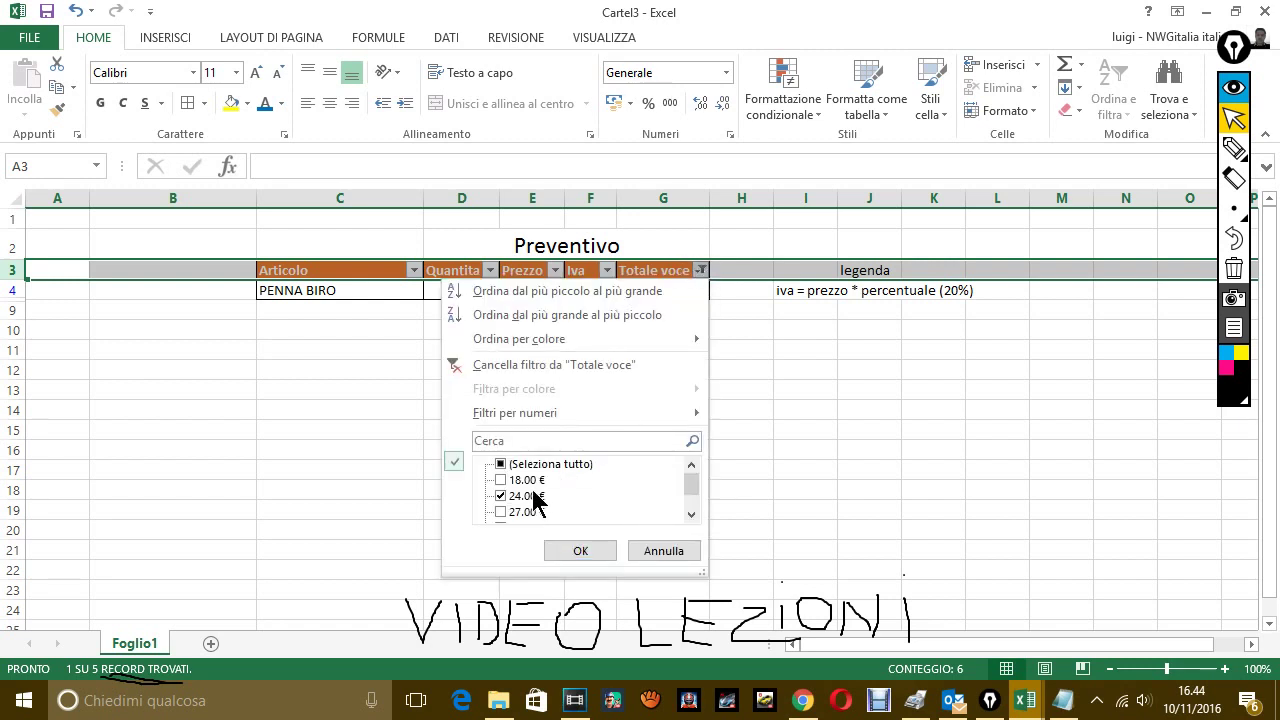
pyautogui.click(501, 464)
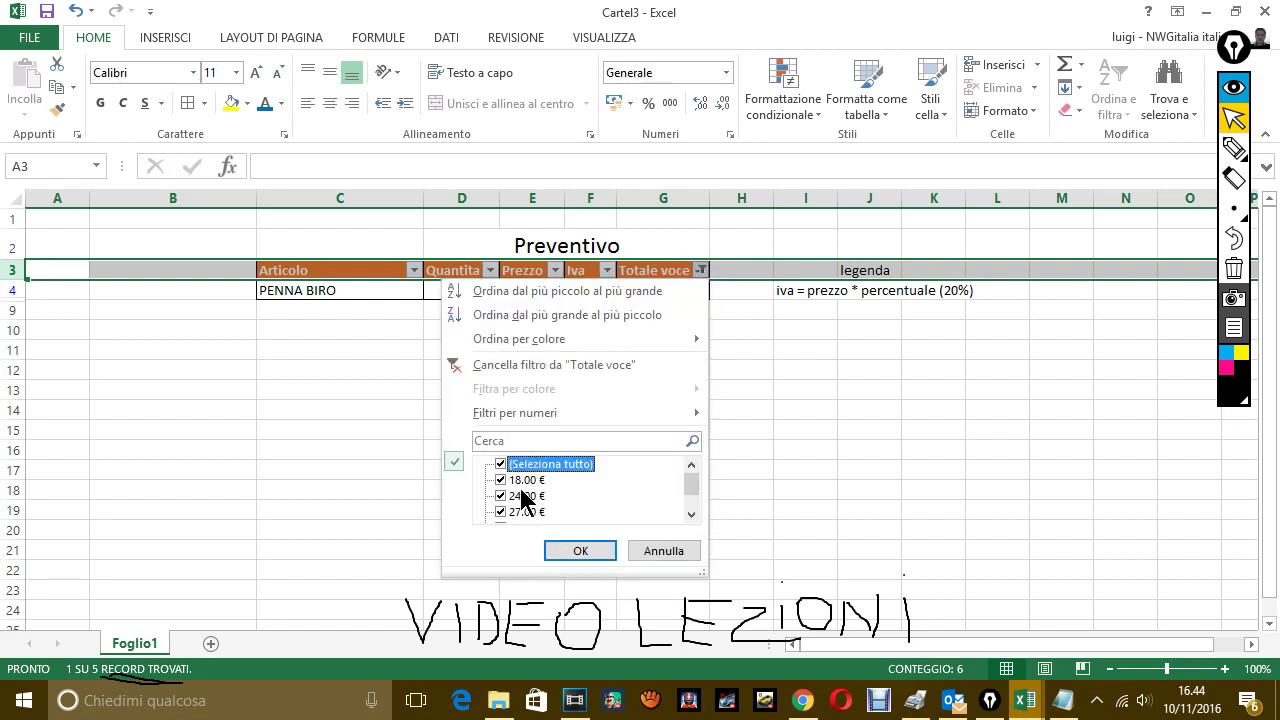
pyautogui.click(582, 554)
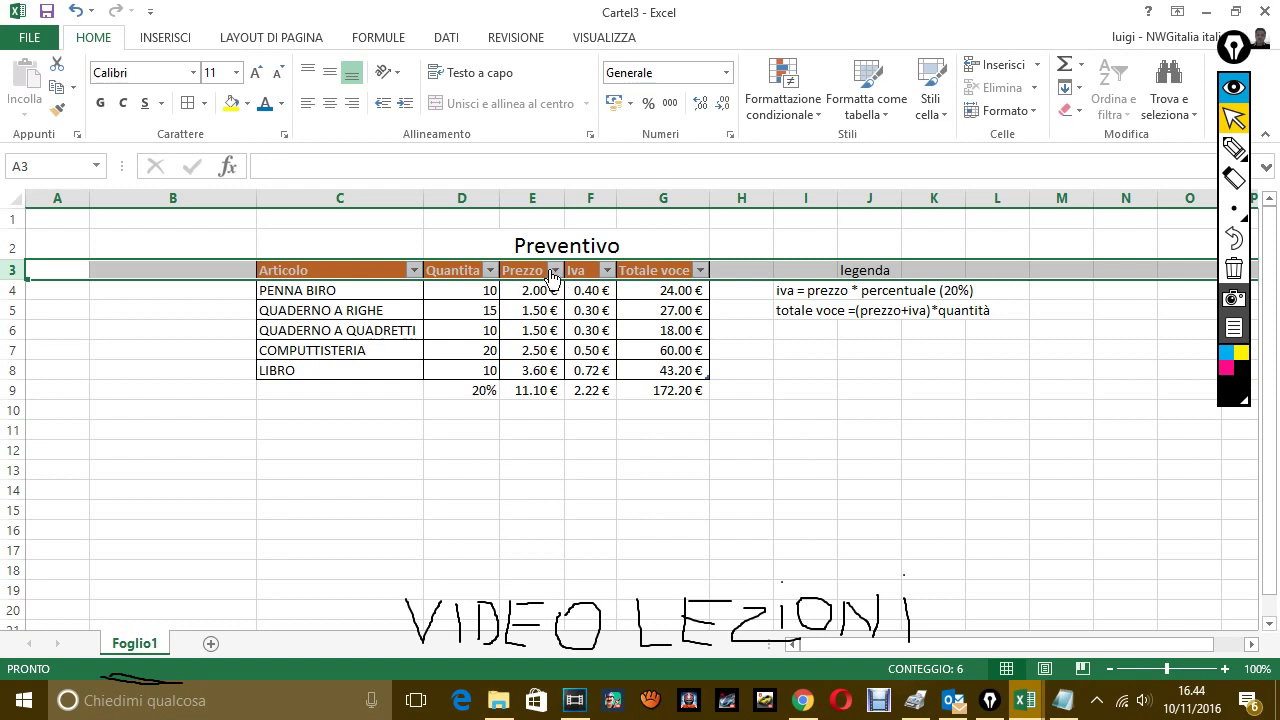
pyautogui.click(555, 270)
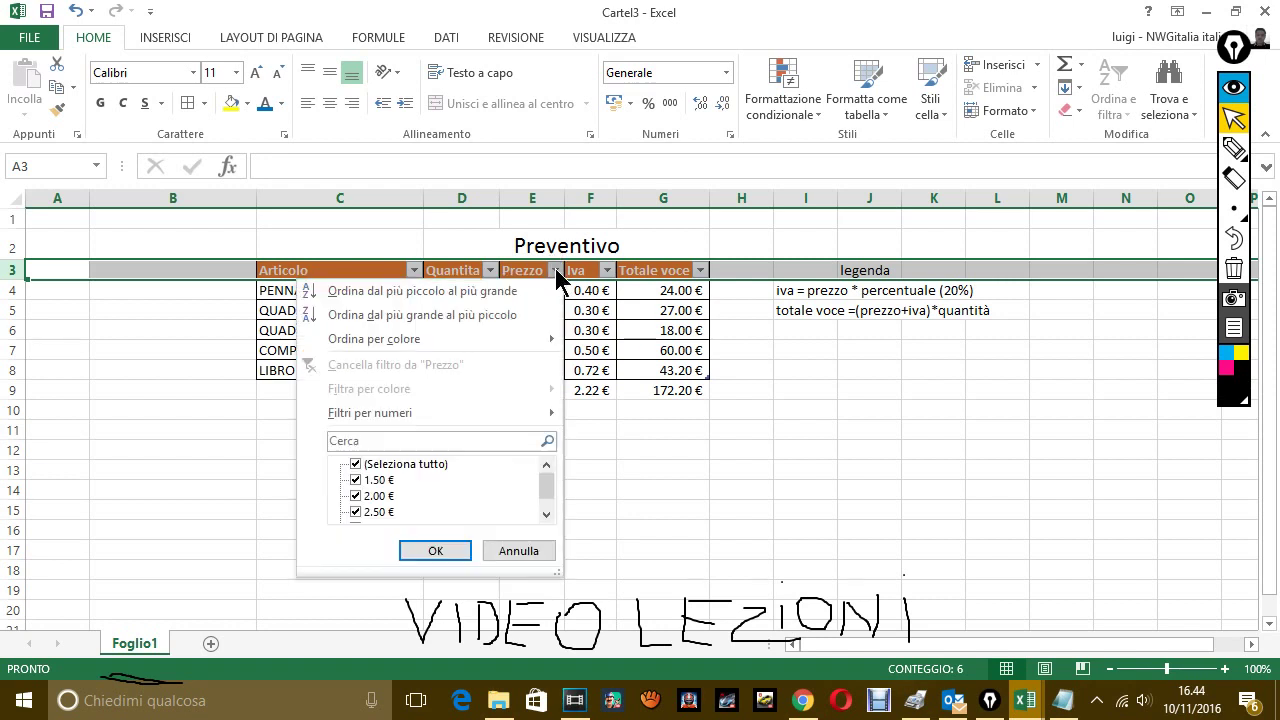
pyautogui.click(371, 511)
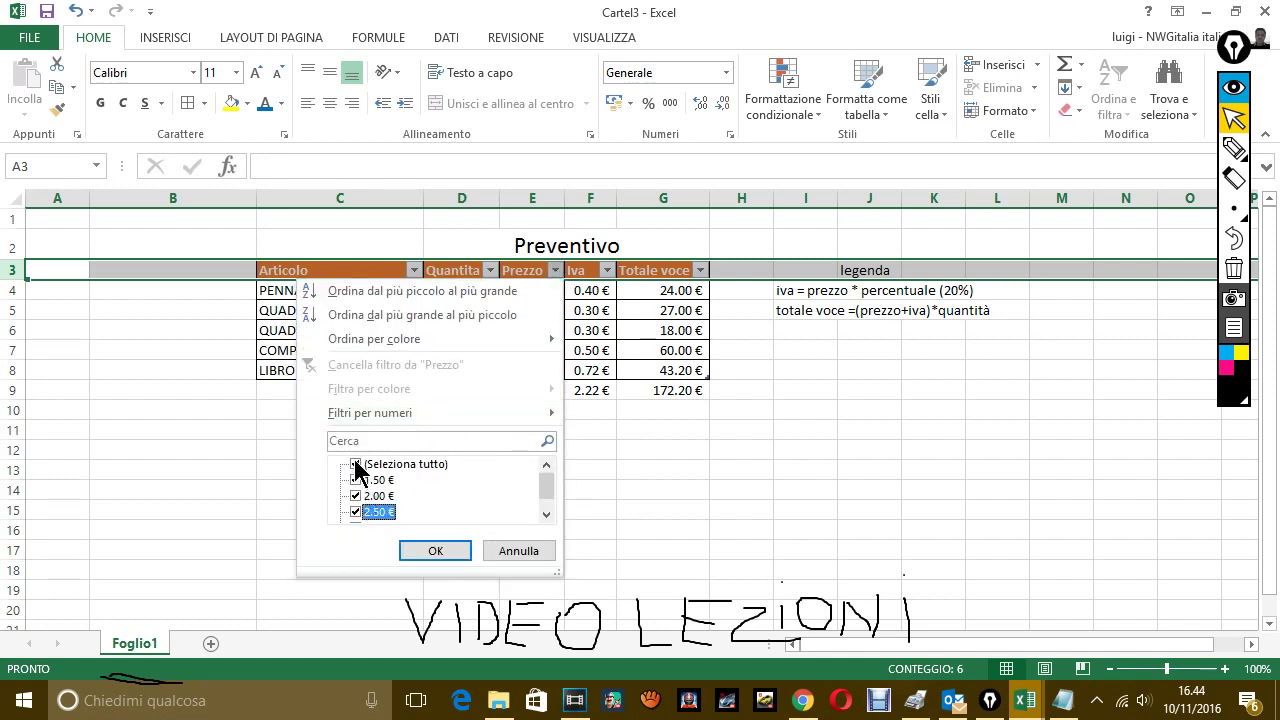
pyautogui.click(356, 464)
pyautogui.click(356, 512)
pyautogui.click(435, 551)
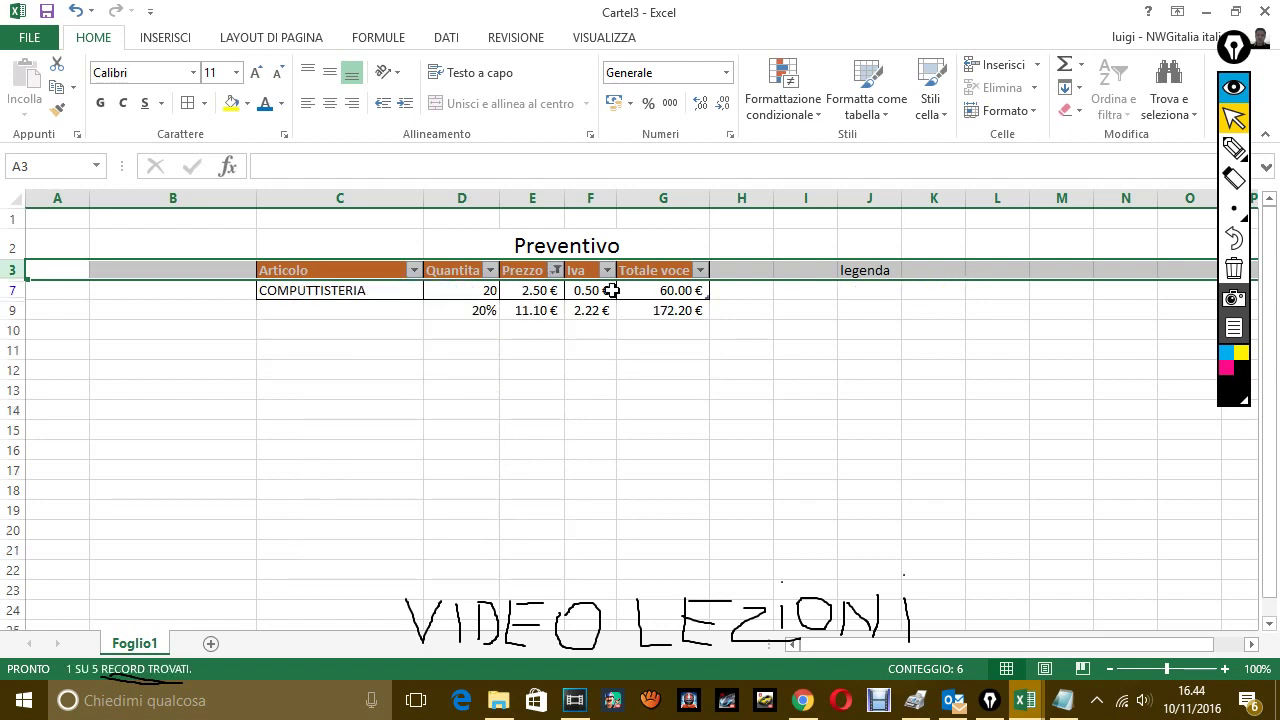
pyautogui.click(555, 270)
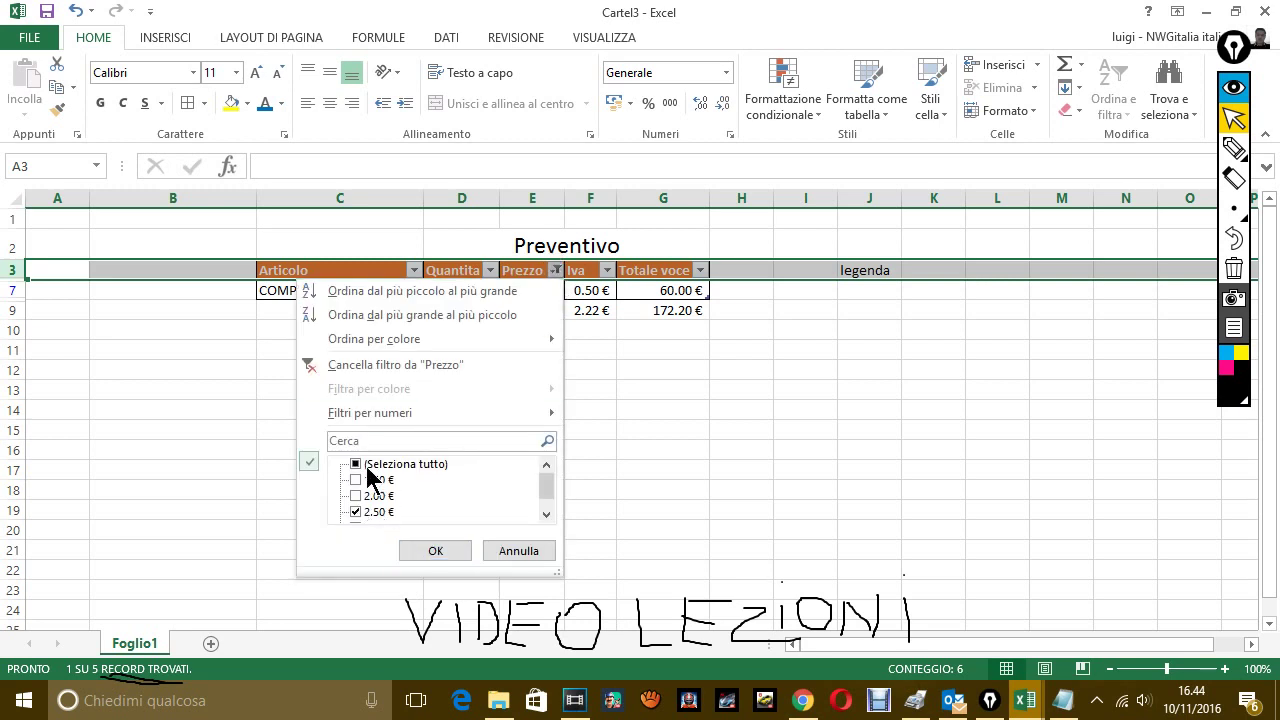
pyautogui.click(356, 496)
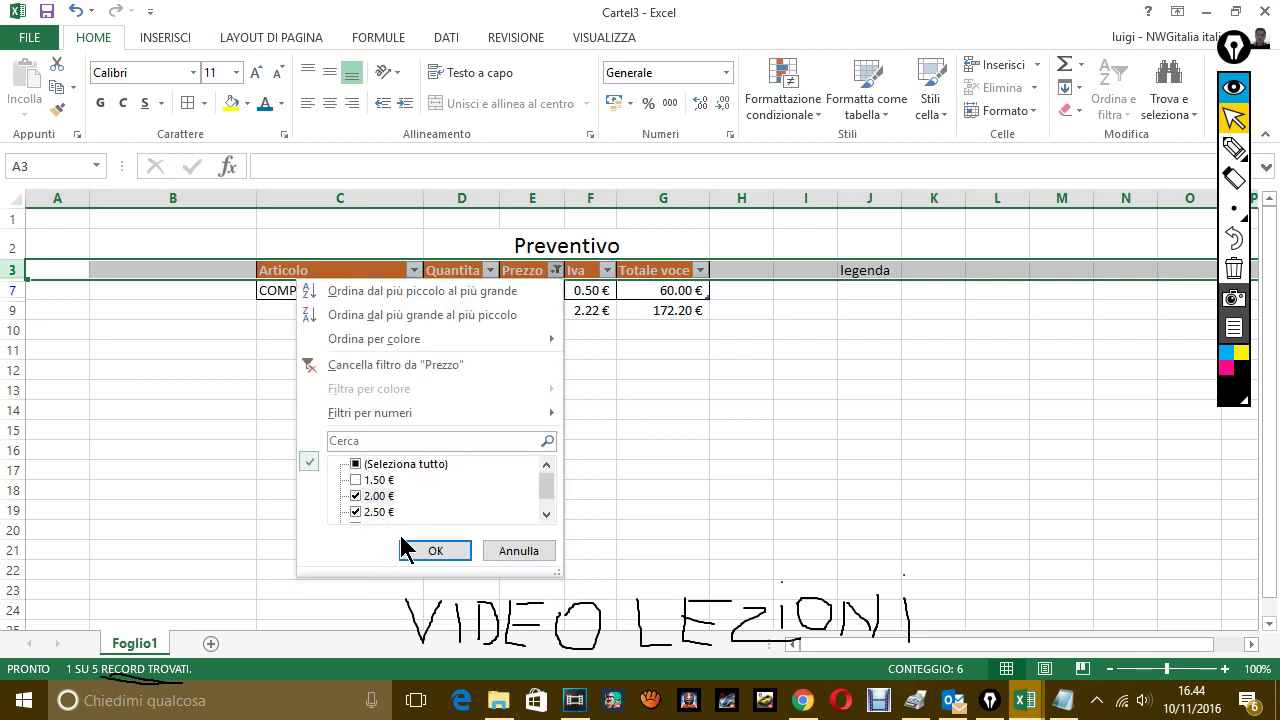
pyautogui.click(433, 551)
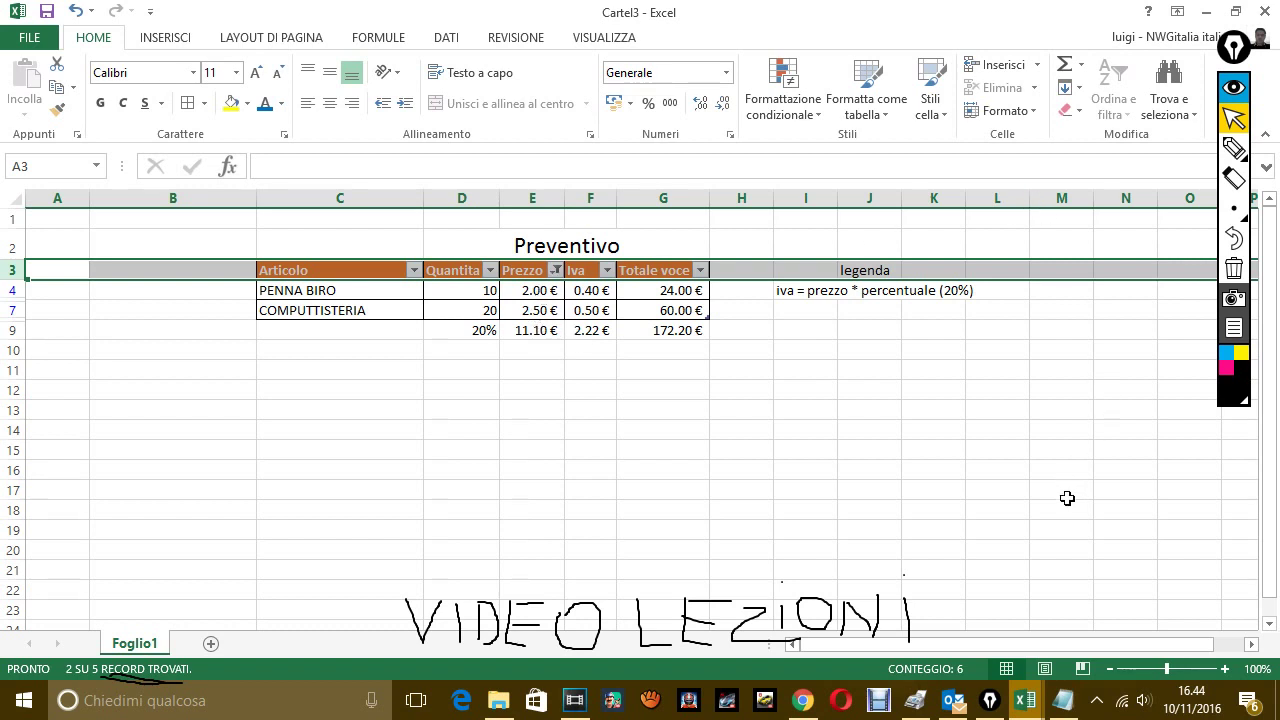
pyautogui.click(555, 270)
pyautogui.click(395, 471)
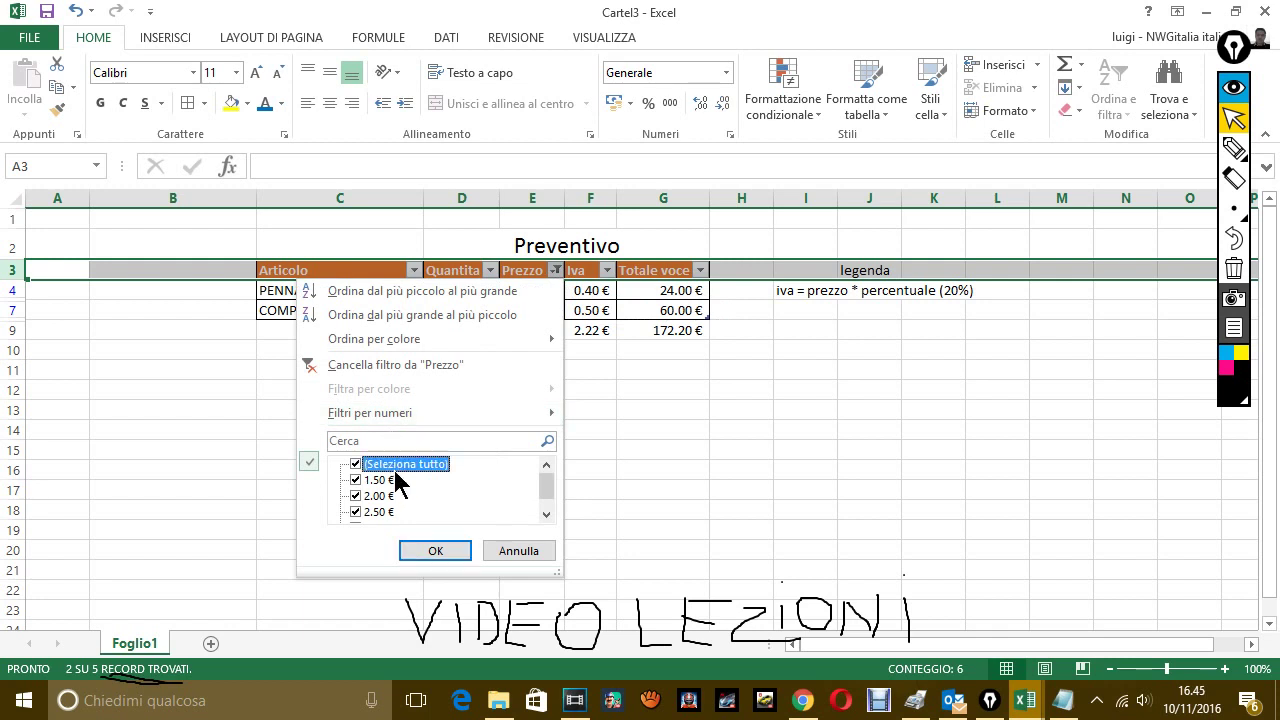
pyautogui.click(437, 548)
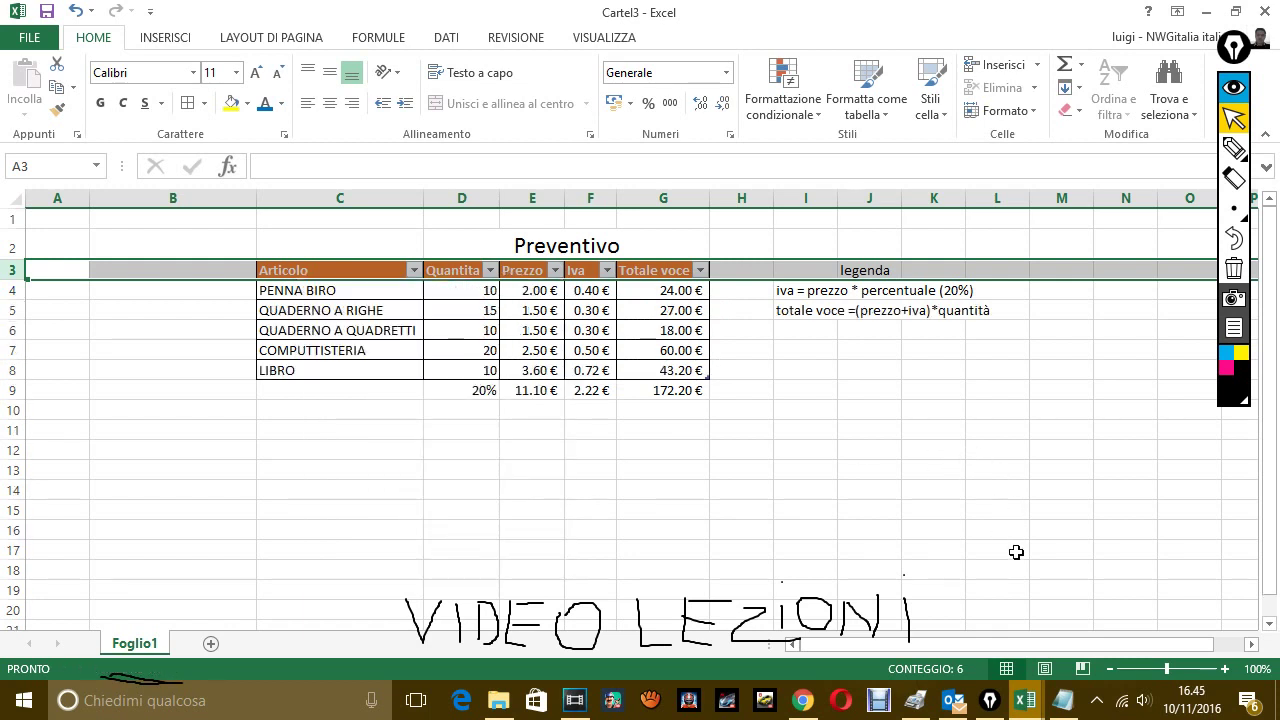
pyautogui.moveTo(1062, 700)
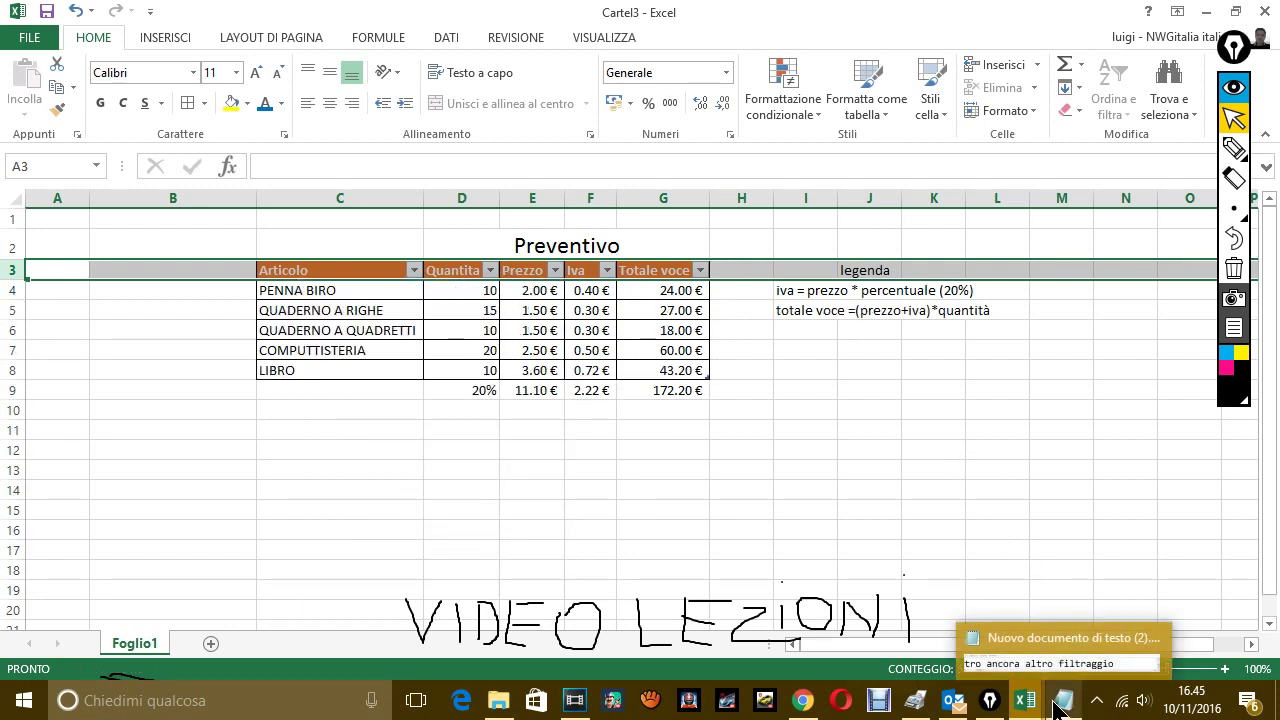
# Append 'se vogliamo abbellire possiamo centrare preventivo' after the filtering sentence in Notepad.
pyautogui.click(1064, 707)
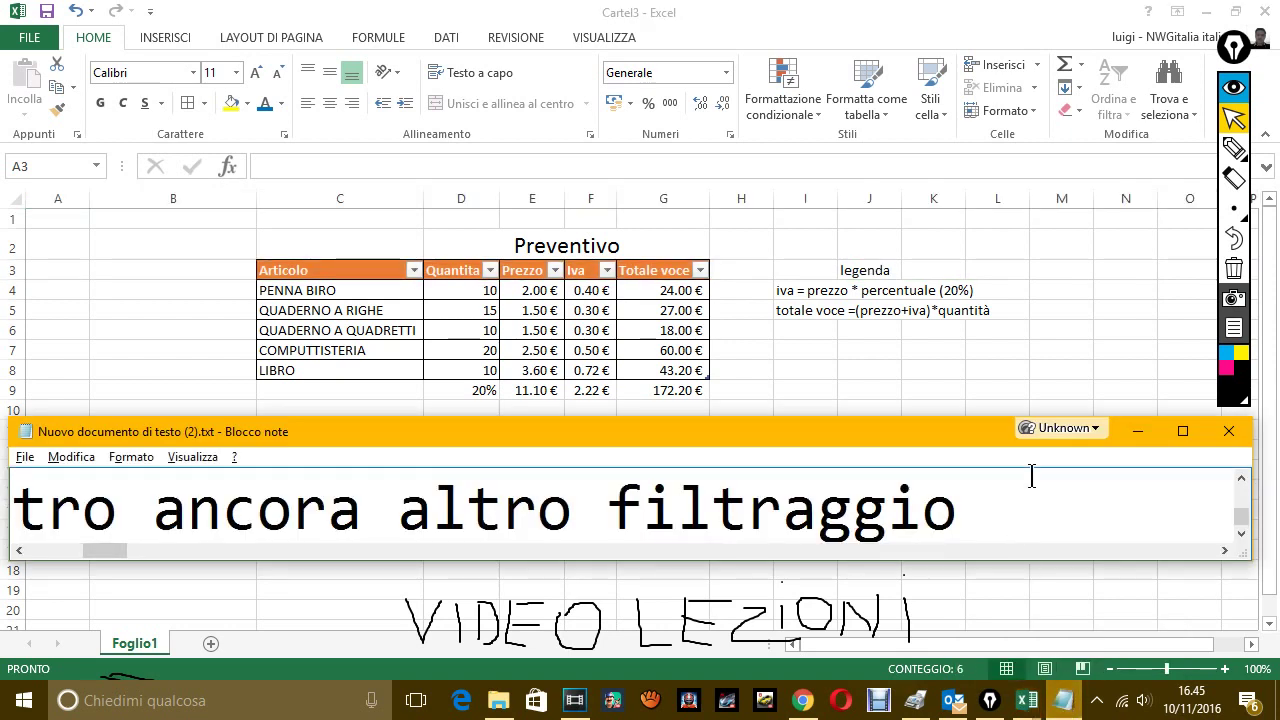
pyautogui.write('. se v')
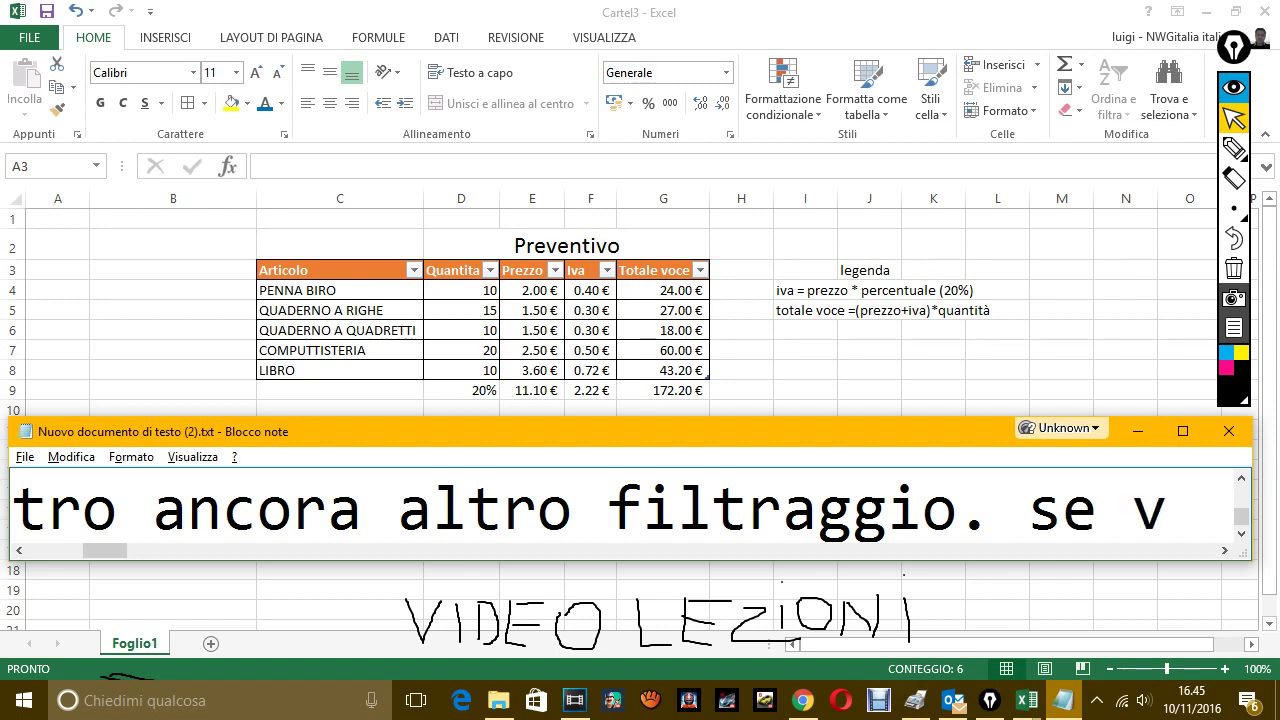
pyautogui.write('ogliamo a')
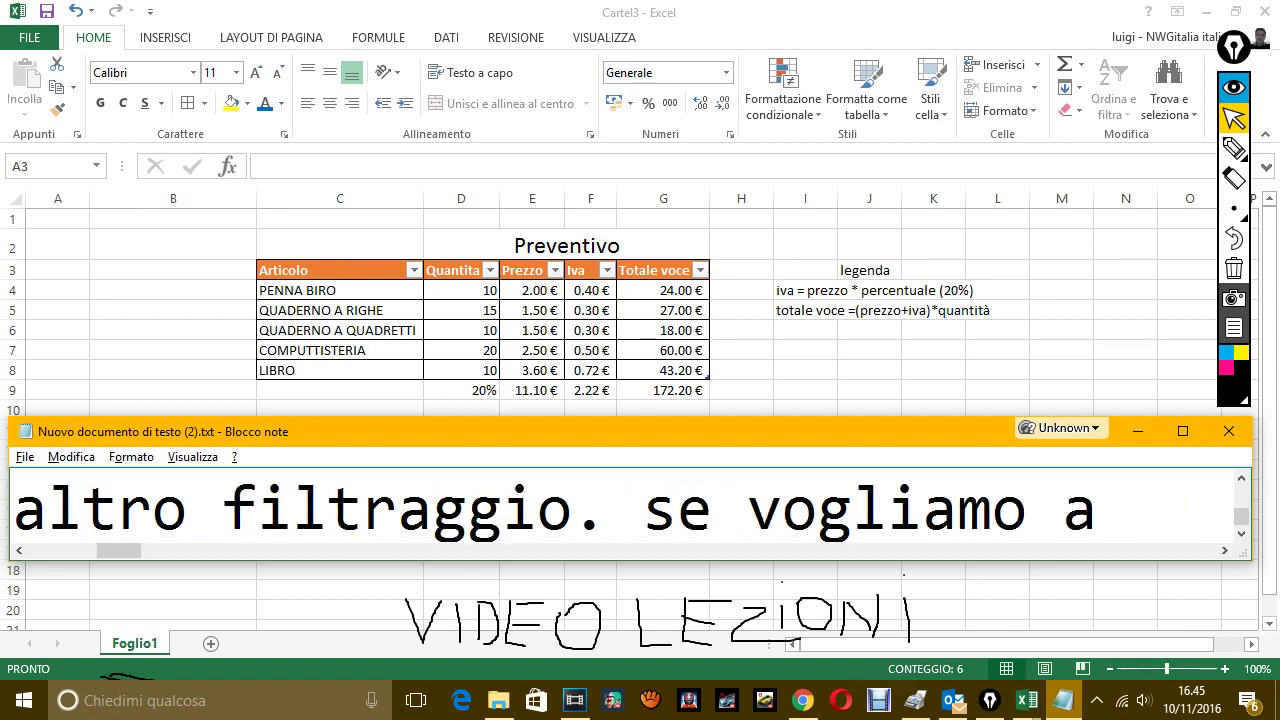
pyautogui.write('bbellire')
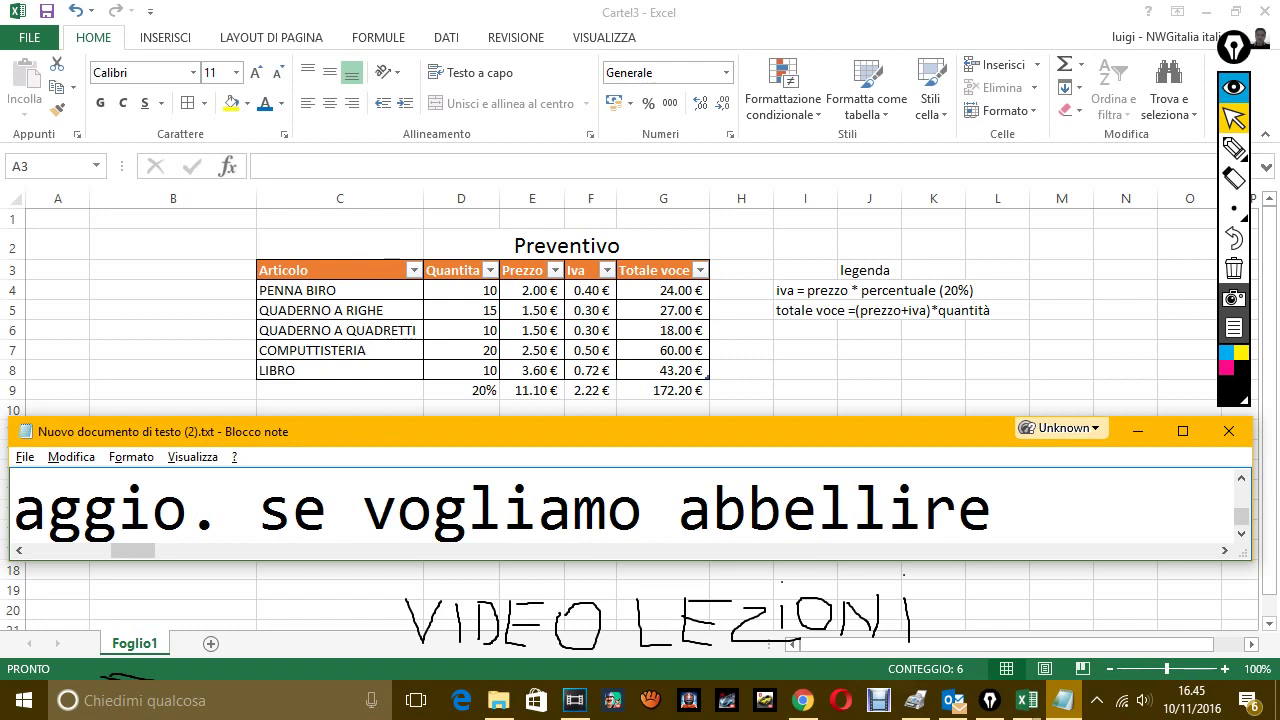
pyautogui.write(' g')
pyautogui.press('BackSpace')
pyautogui.write('possi')
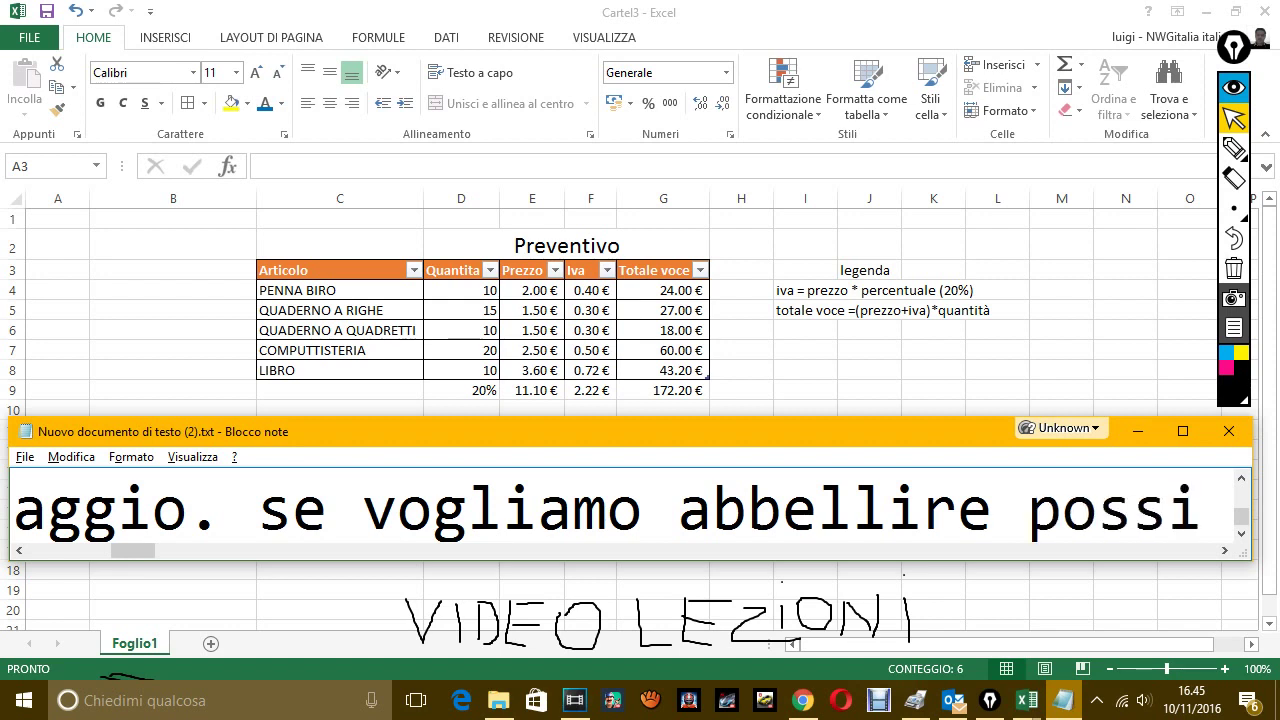
pyautogui.write('amo')
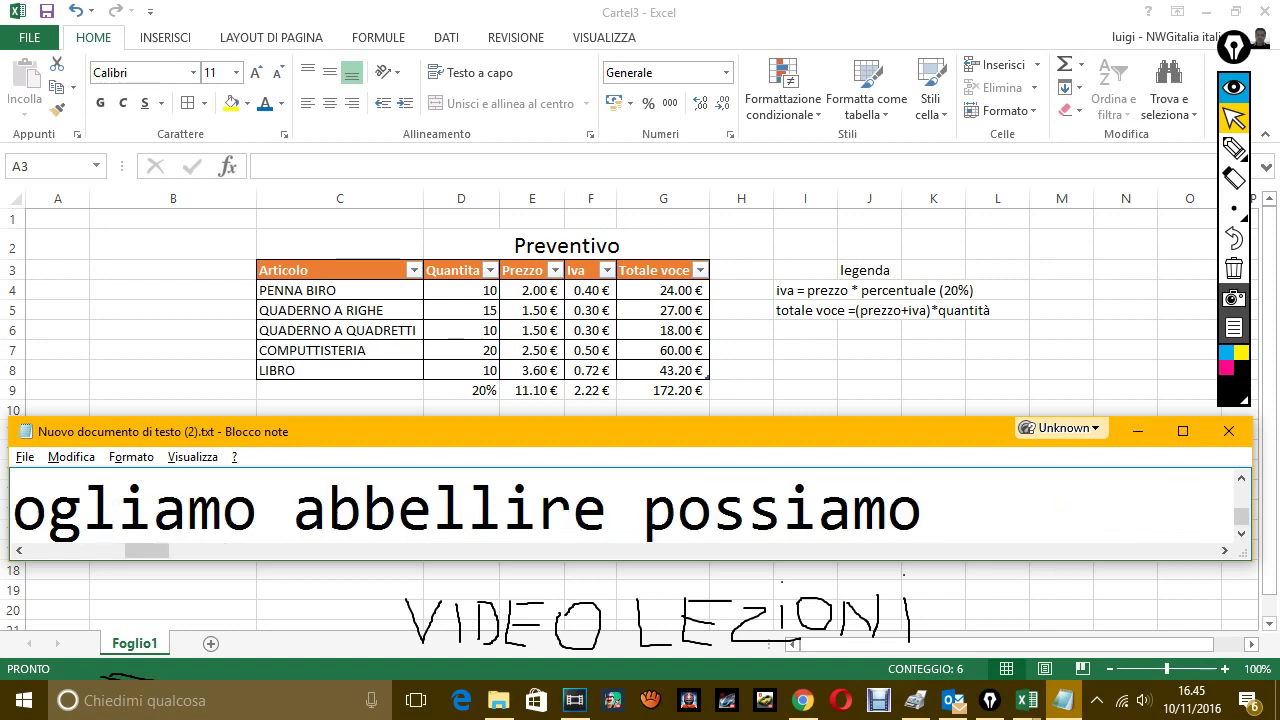
pyautogui.write(' cne')
pyautogui.press('BackSpace')
pyautogui.write('entra')
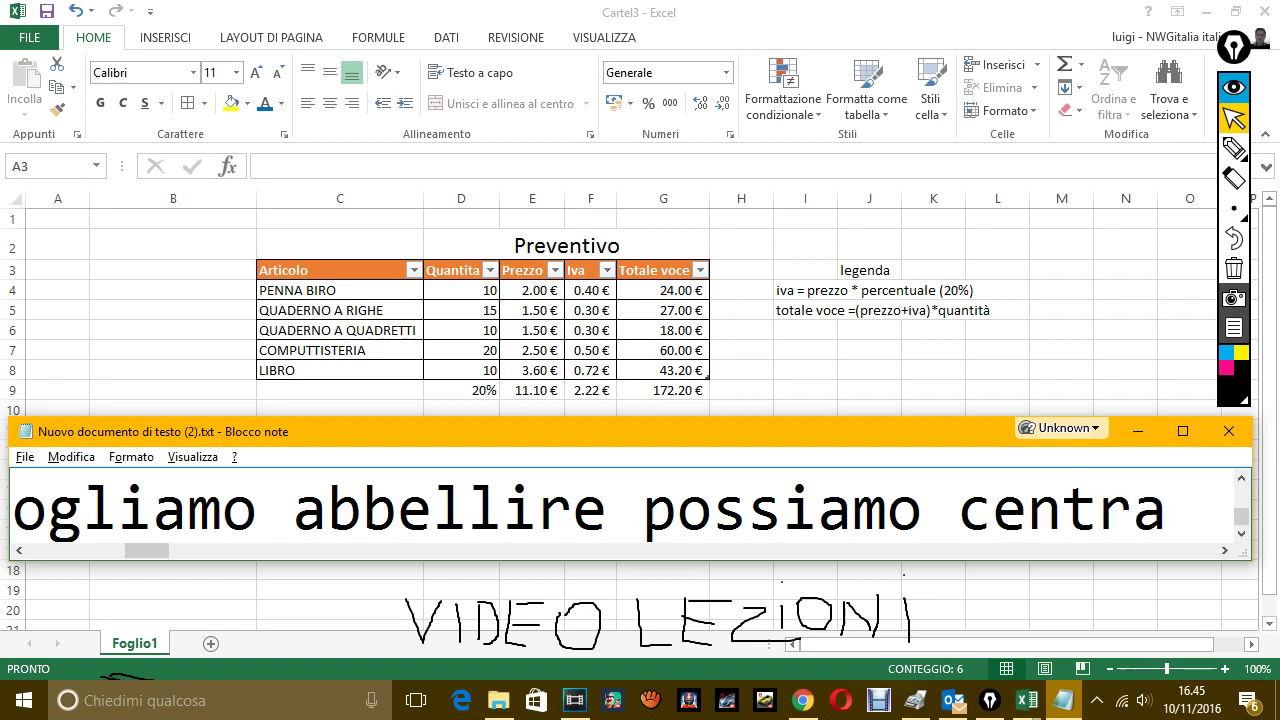
pyautogui.write('re prevent')
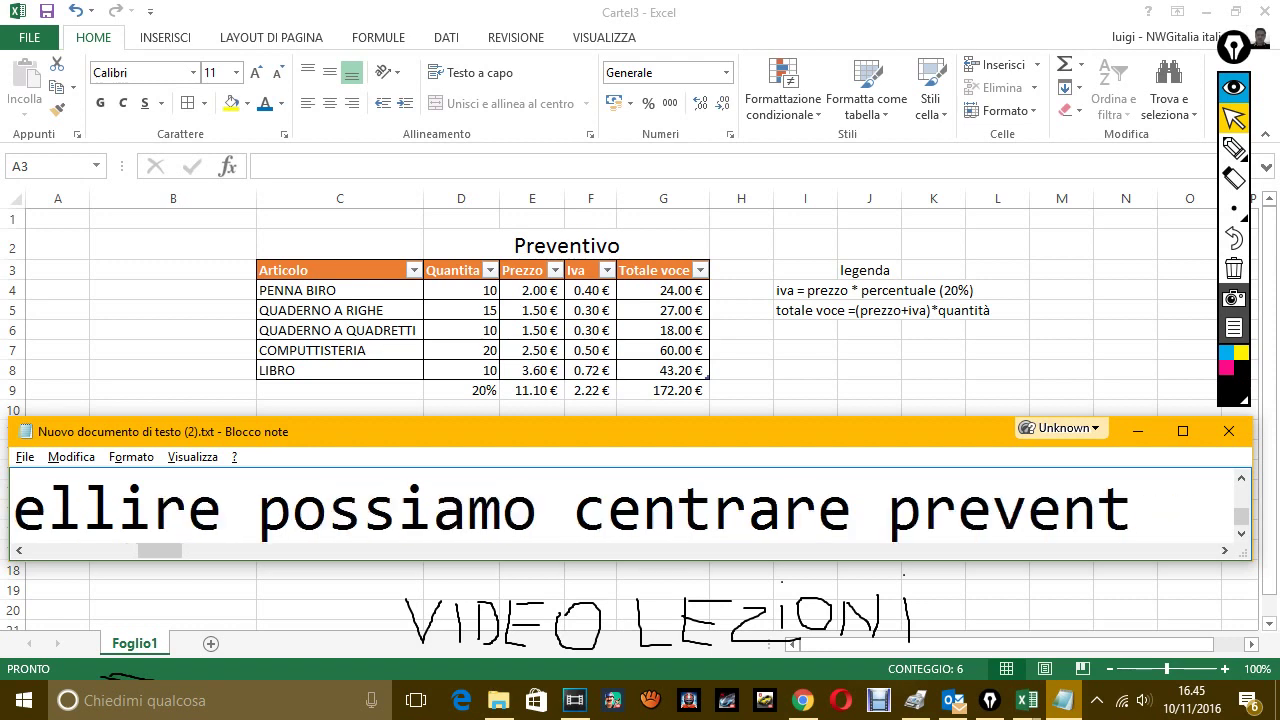
pyautogui.write('ivo')
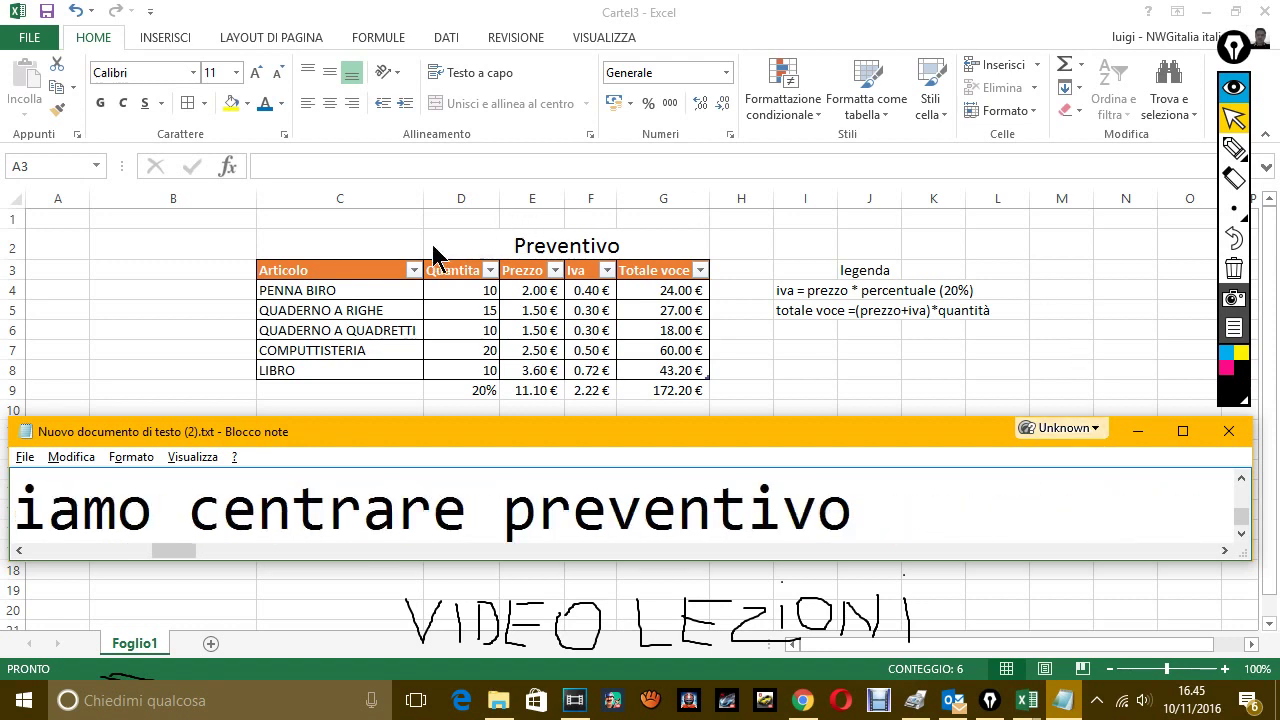
# Unmerge the Preventivo title cells C2:G2.
pyautogui.click(372, 244)
pyautogui.moveTo(340, 240); pyautogui.dragTo(508, 246)
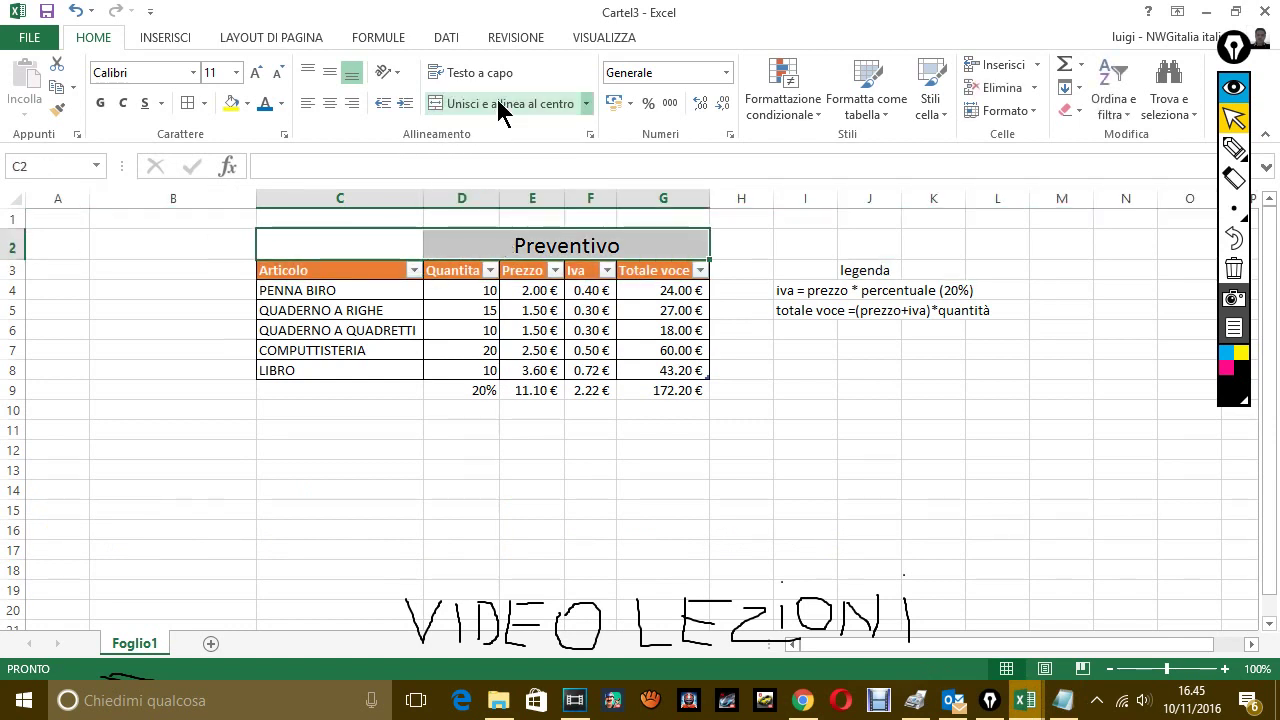
pyautogui.click(518, 103)
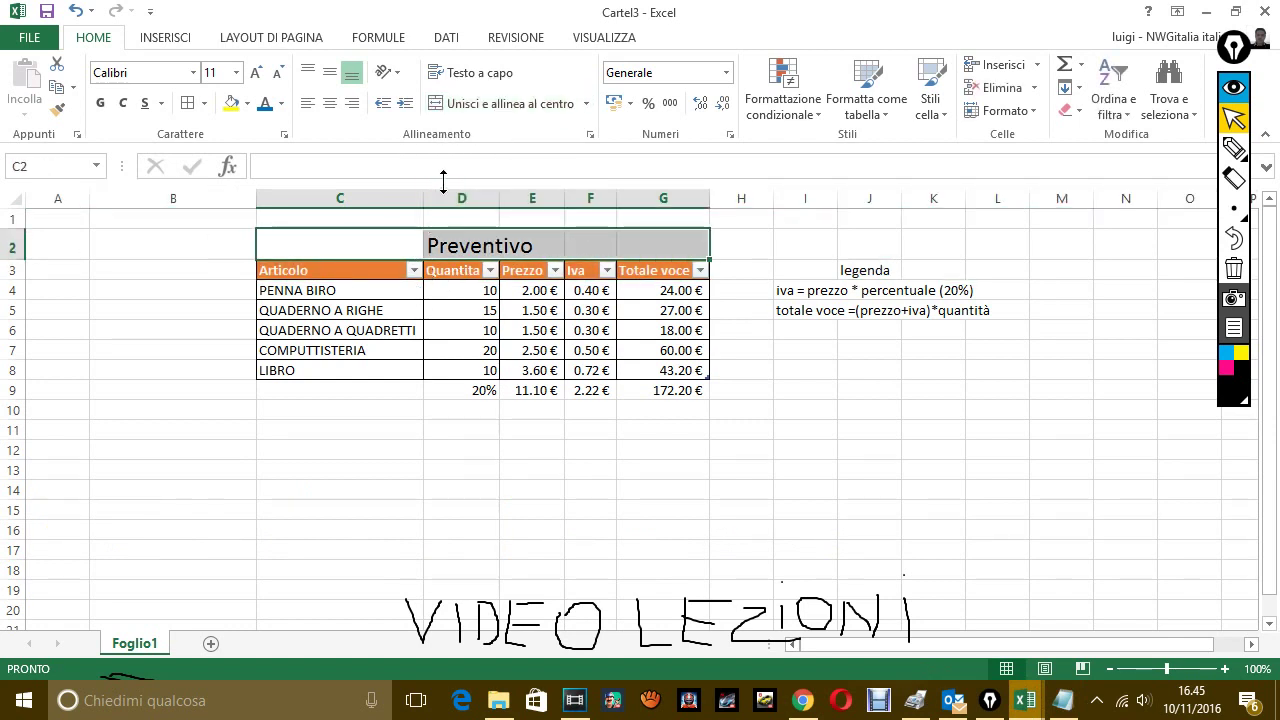
# Reselect C2:G2 and apply Unisci e allinea al centro to the Preventivo title.
pyautogui.click(399, 245)
pyautogui.click(446, 245)
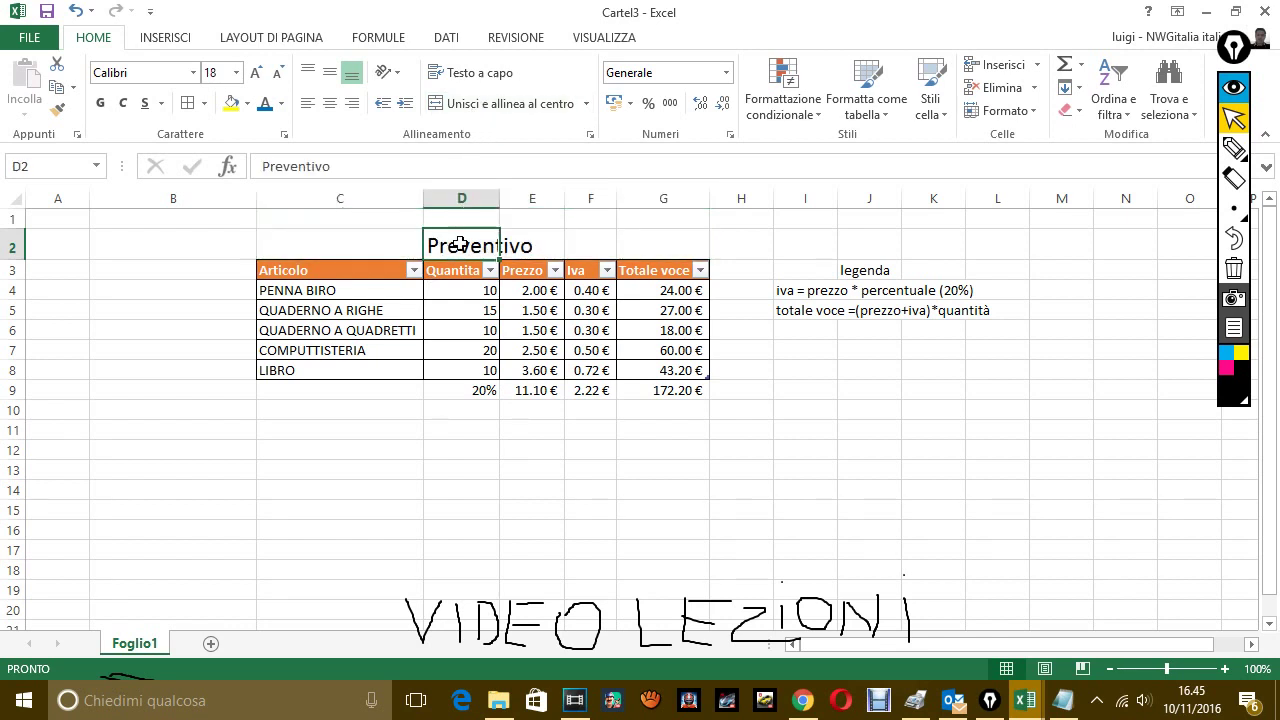
pyautogui.click(528, 245)
pyautogui.click(408, 240)
pyautogui.moveTo(408, 240); pyautogui.dragTo(644, 249)
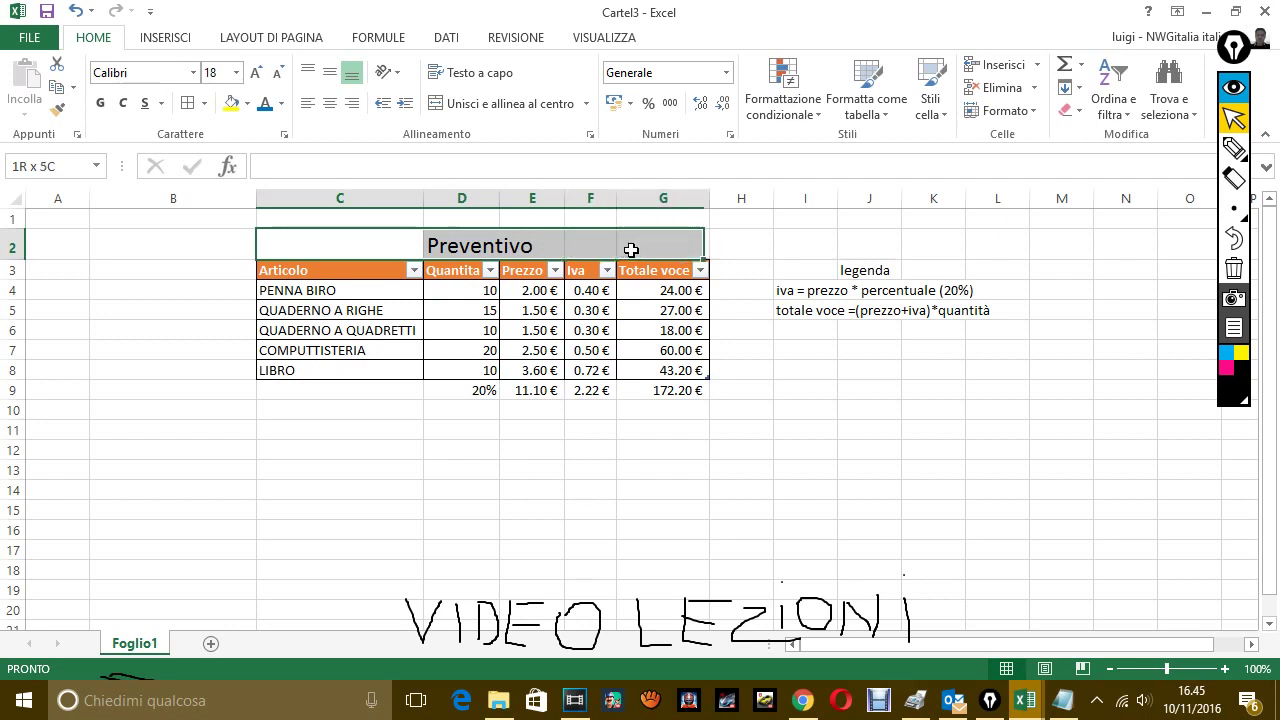
pyautogui.click(518, 100)
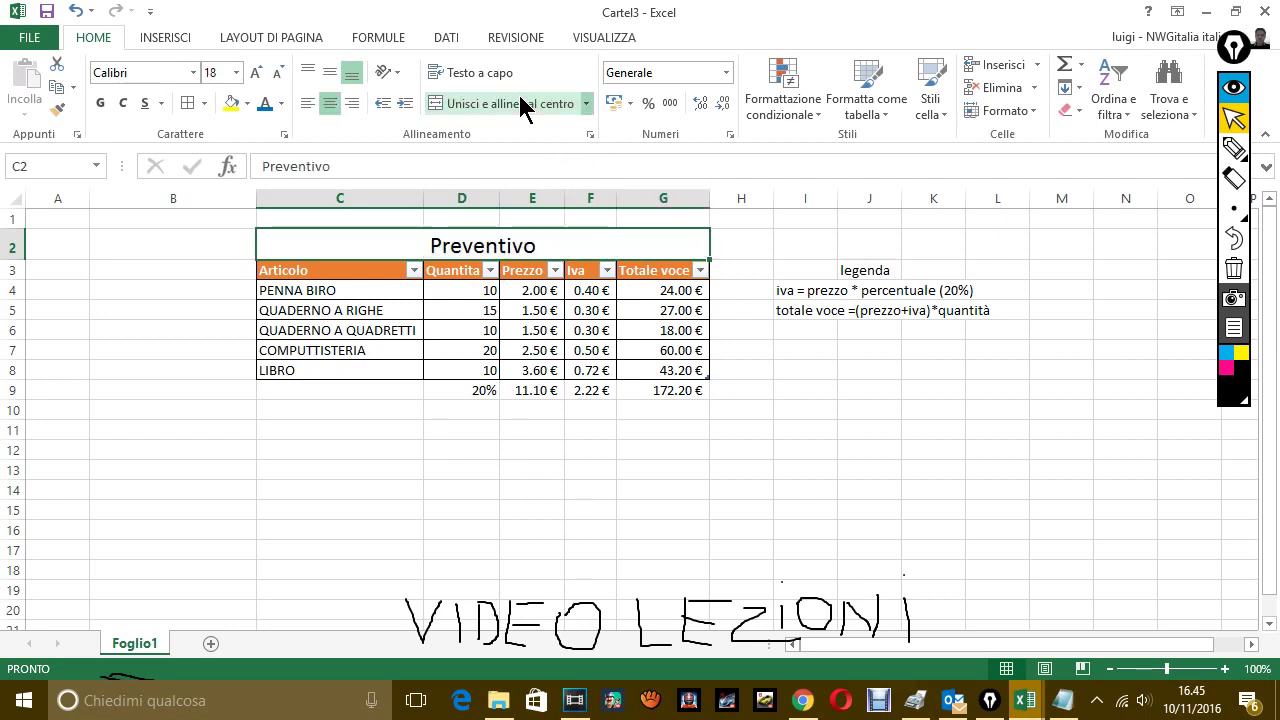
pyautogui.click(723, 254)
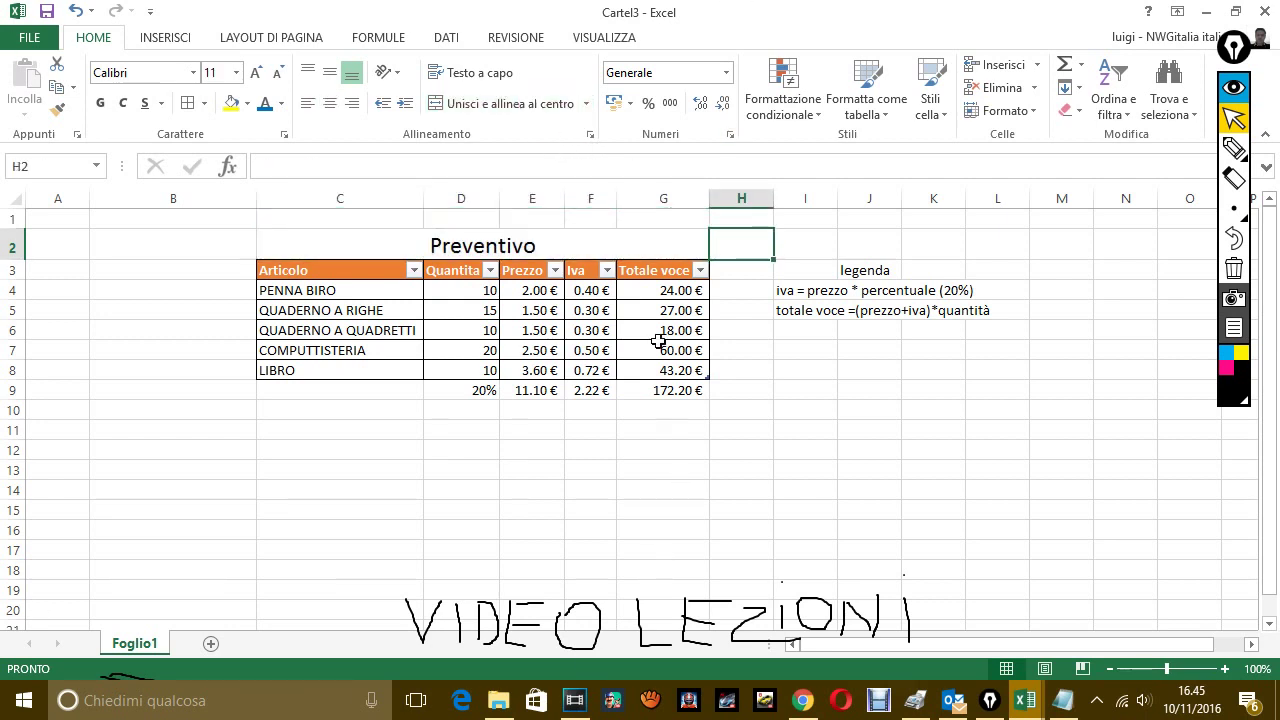
pyautogui.click(1063, 700)
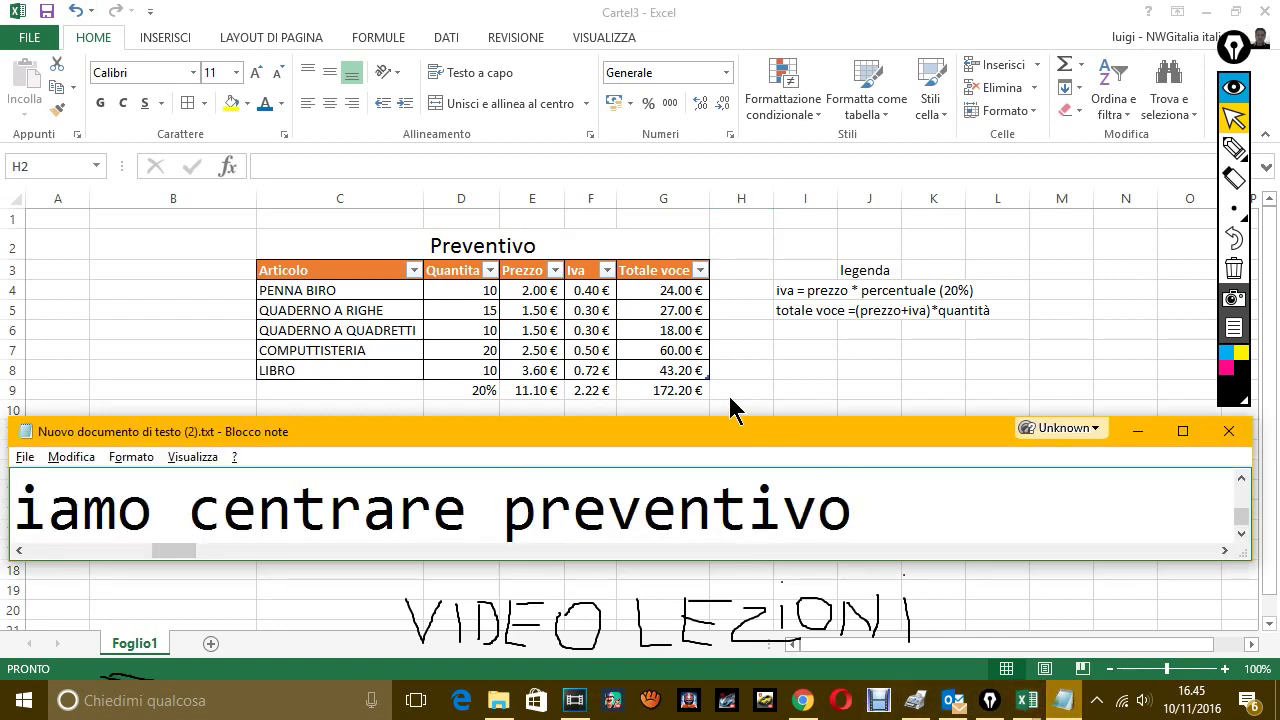
# Add 'basta selezionare le celle e cliccare in alto sulla cella unisci e allinea al centro' to the note.
pyautogui.write(', b')
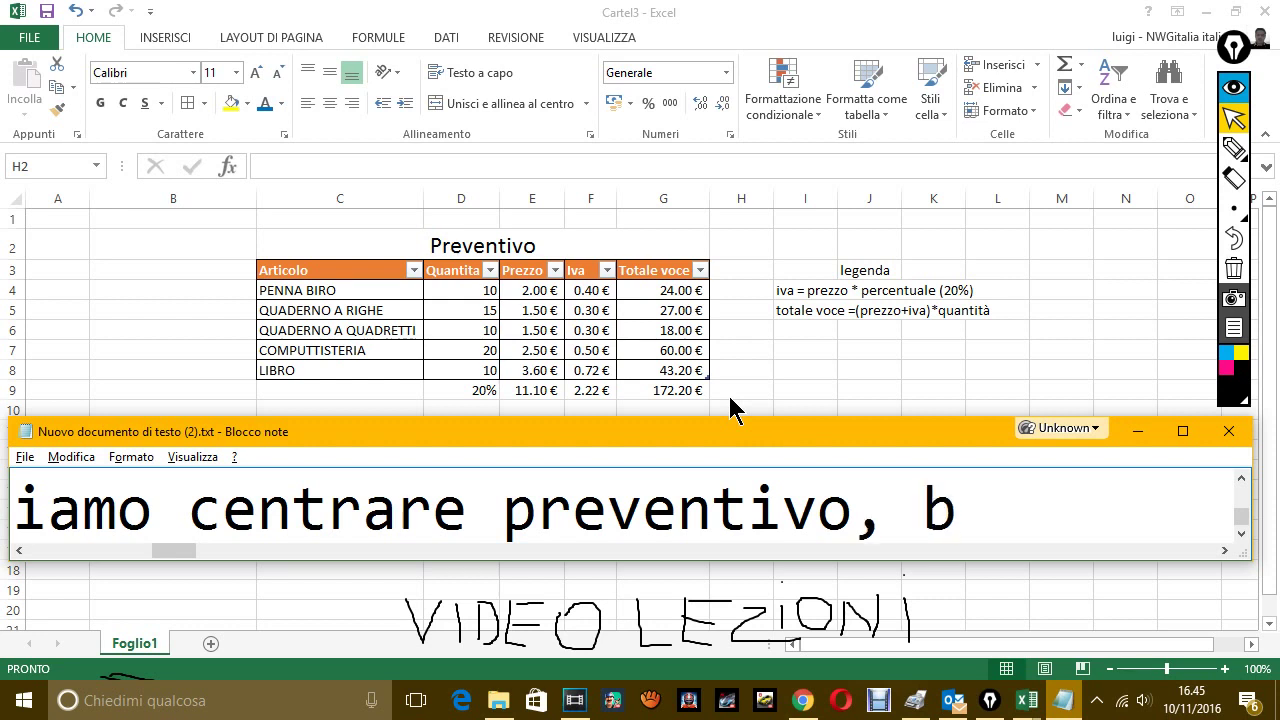
pyautogui.write('asta s')
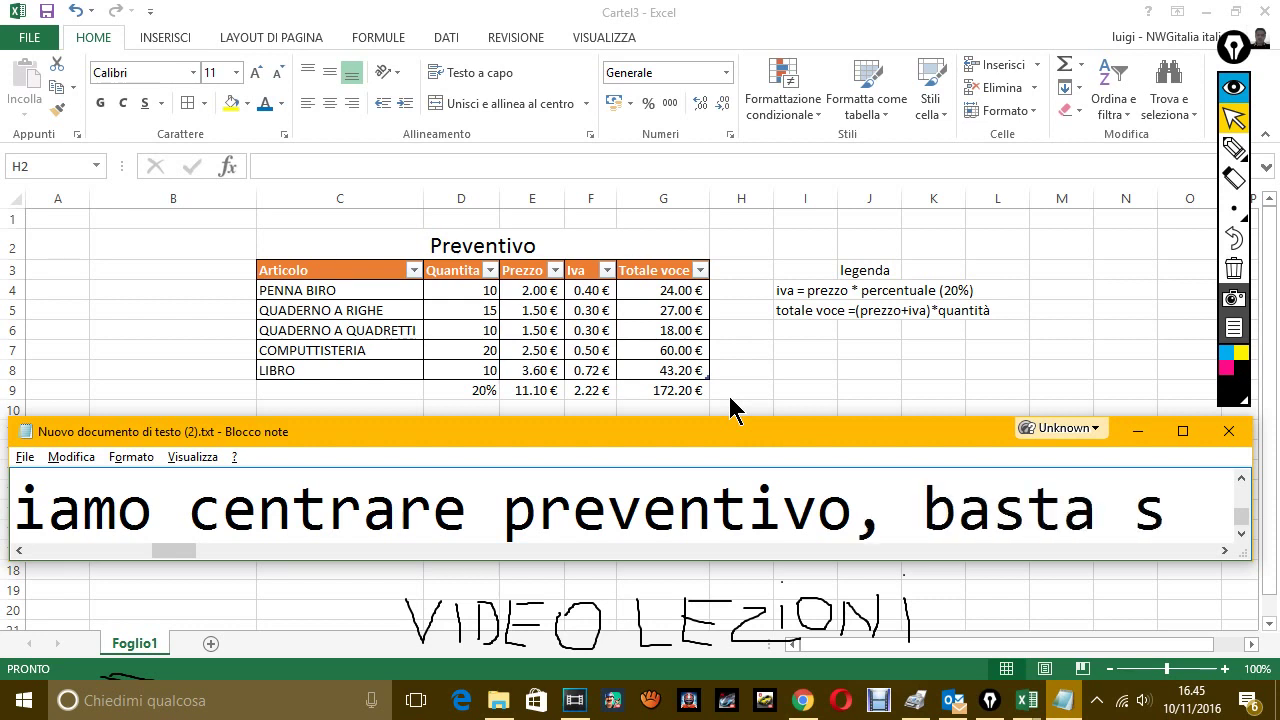
pyautogui.write('eleziona')
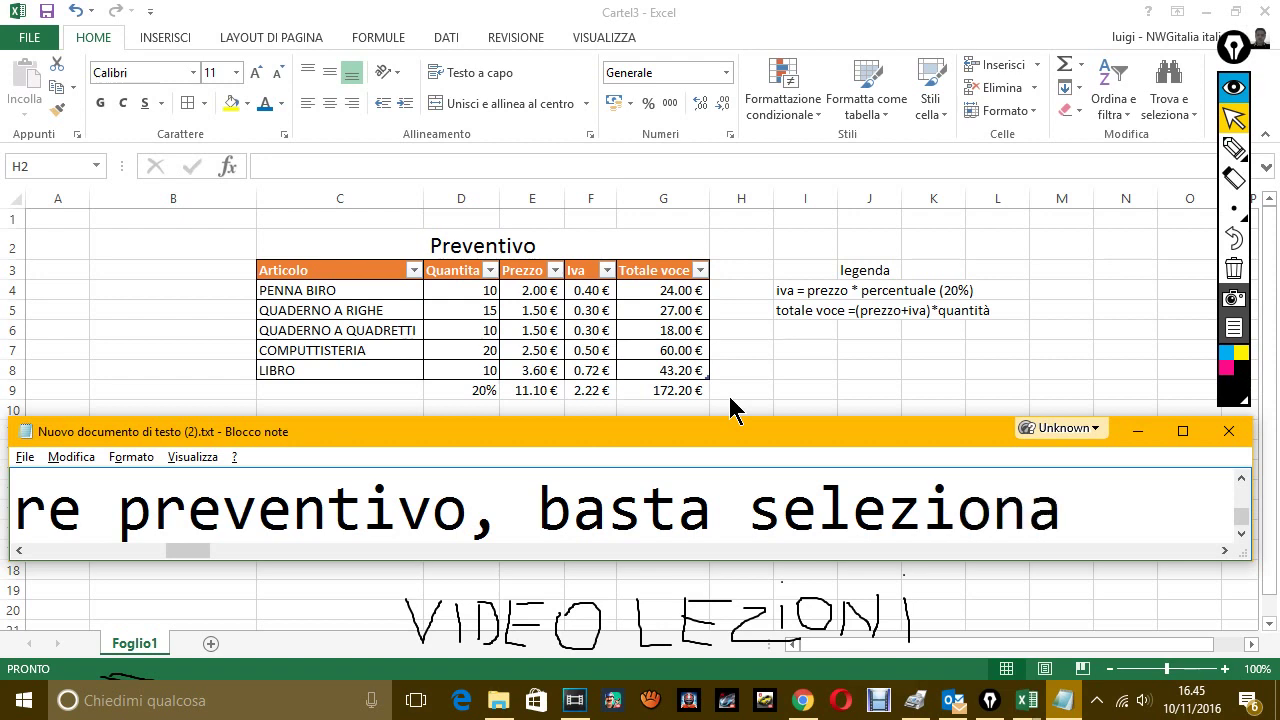
pyautogui.write('re le celle')
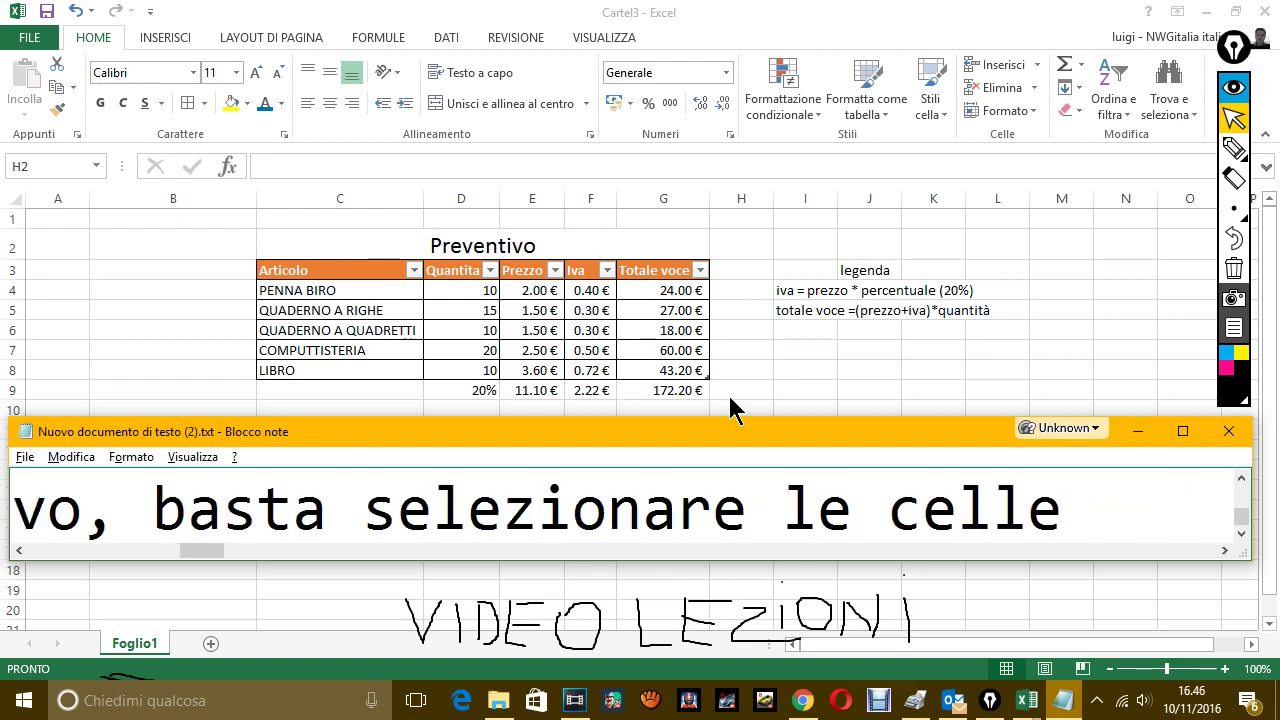
pyautogui.write(' e cl')
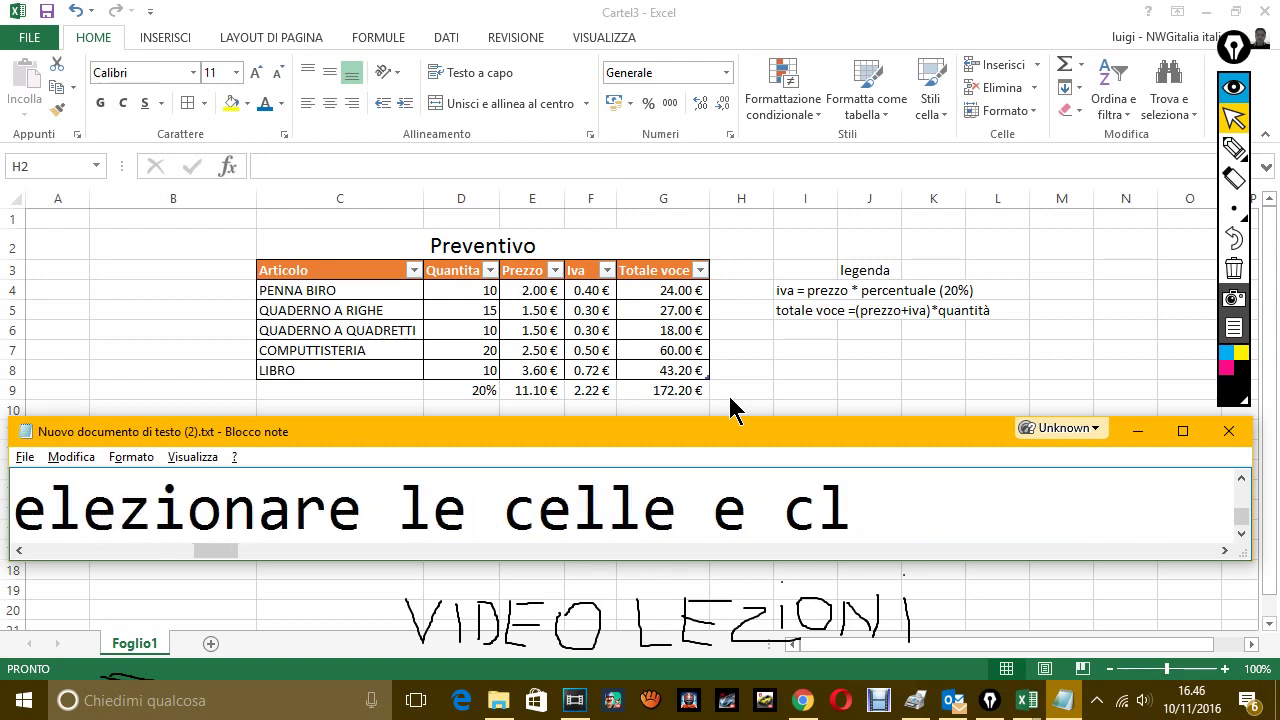
pyautogui.write('iccare in')
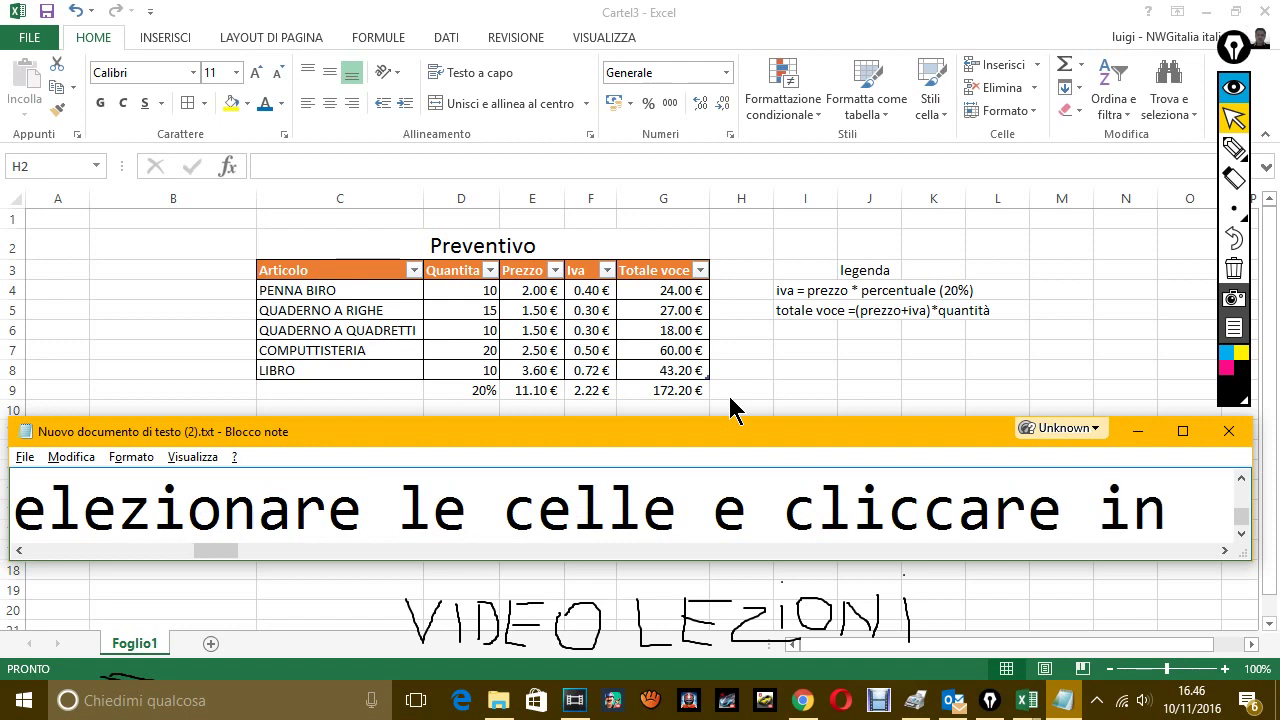
pyautogui.write(' alto')
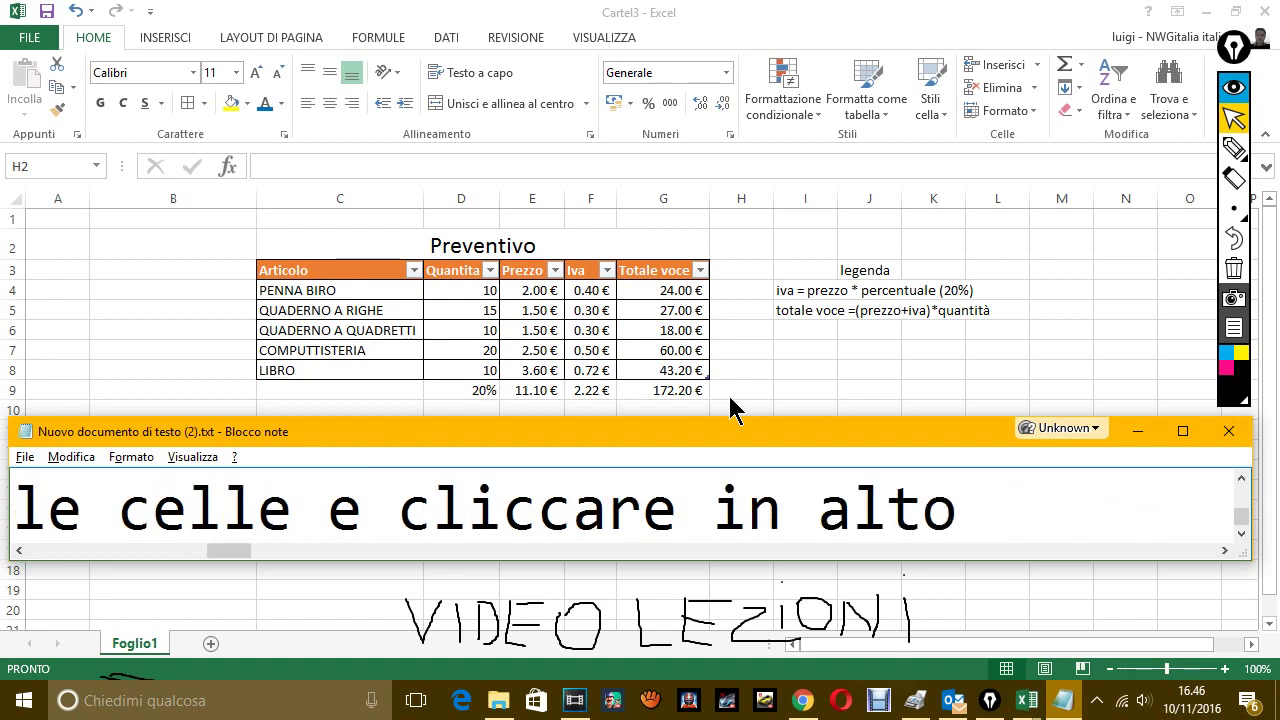
pyautogui.write(' sulla')
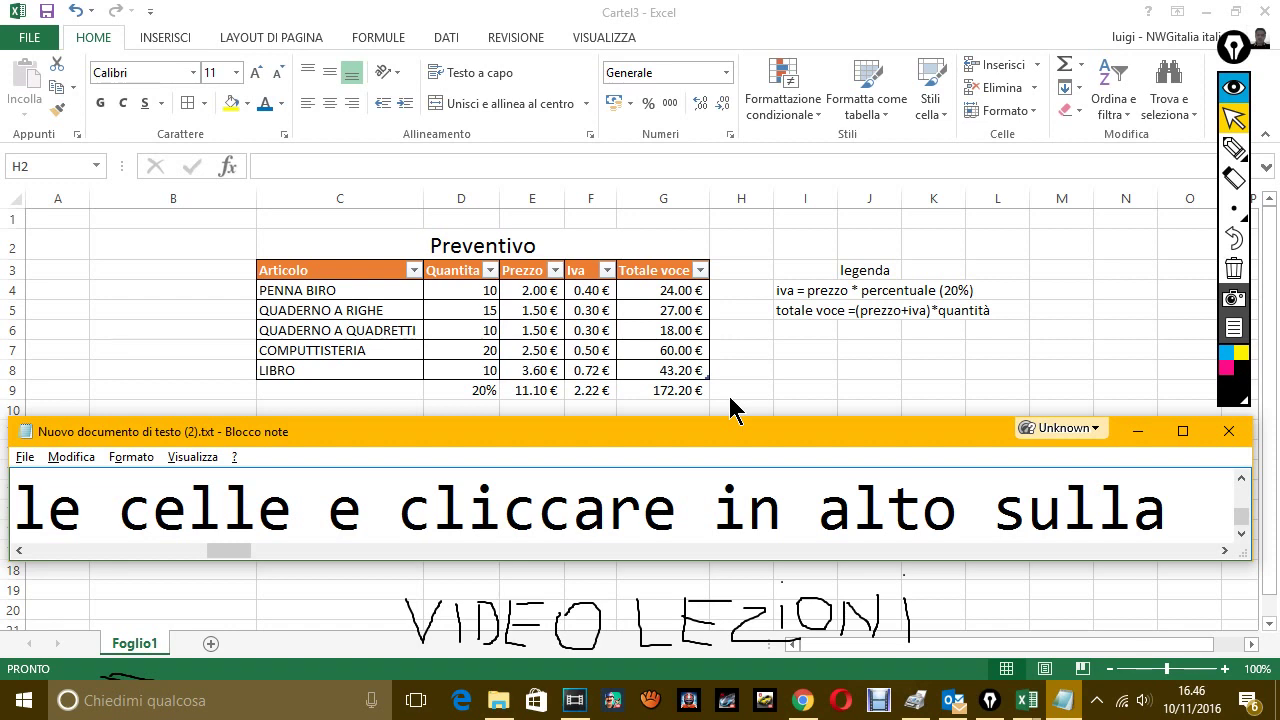
pyautogui.write(' cella')
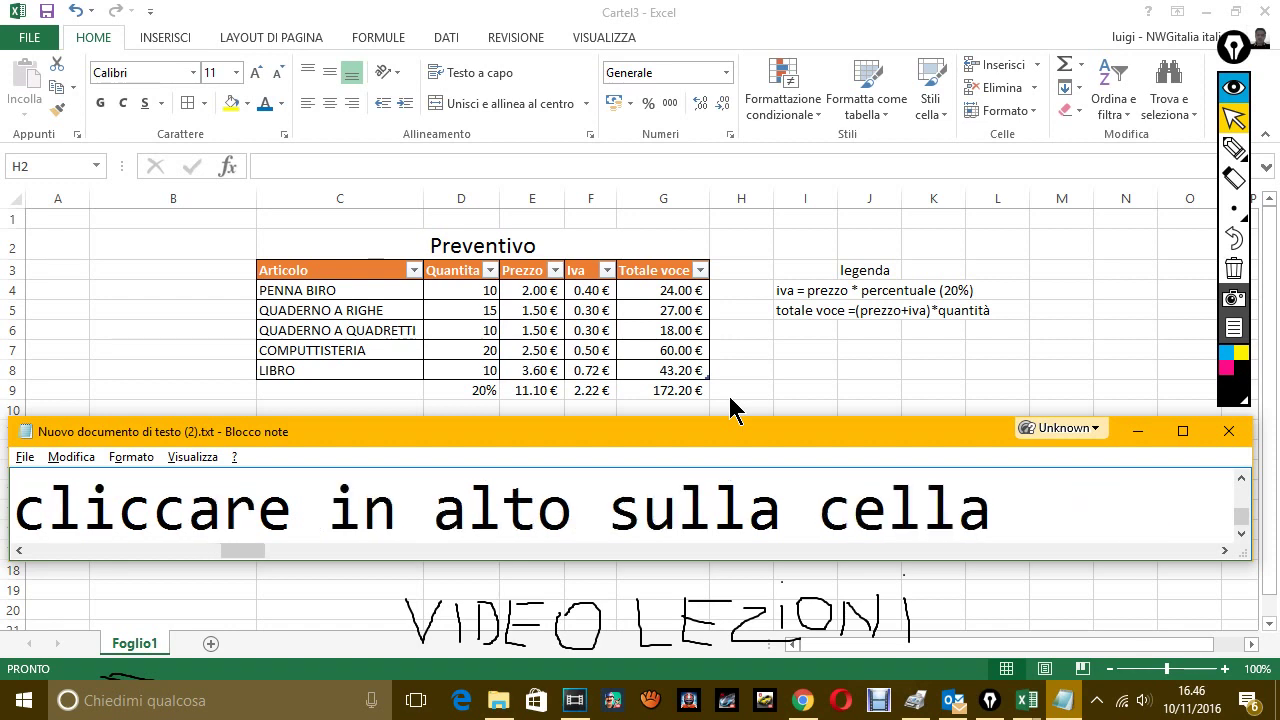
pyautogui.write(' unisci')
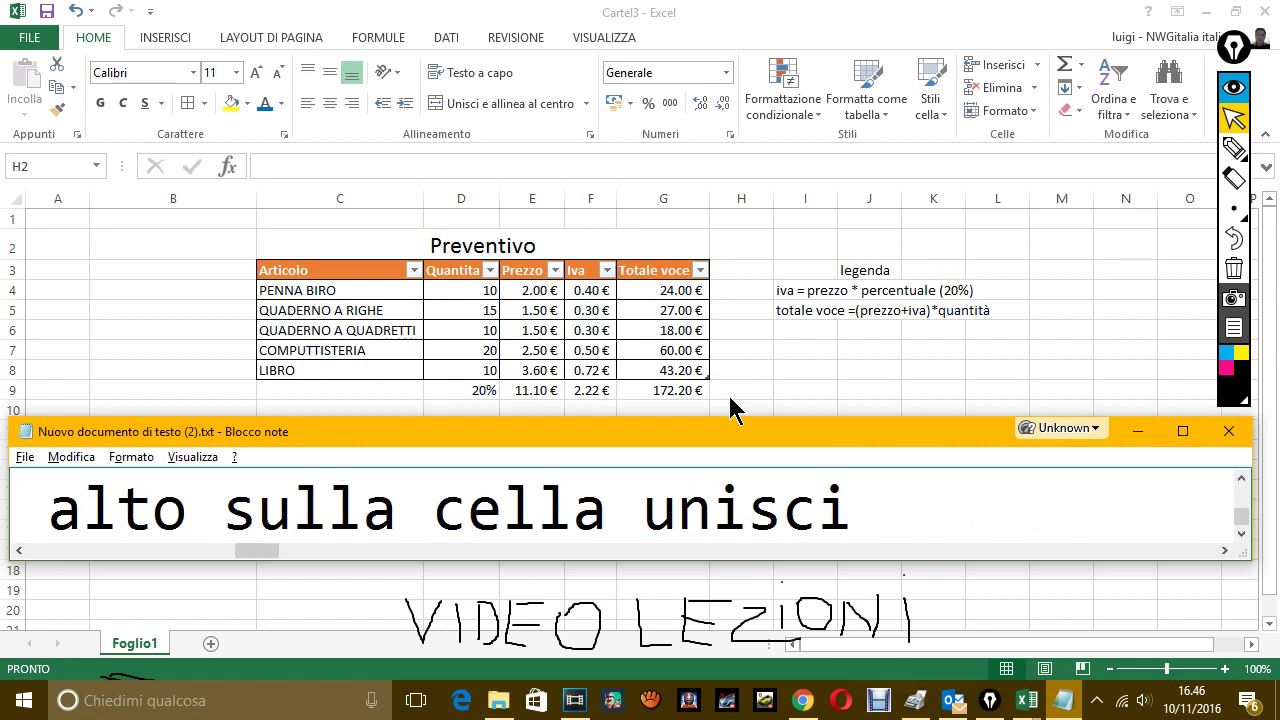
pyautogui.write(' e allinea')
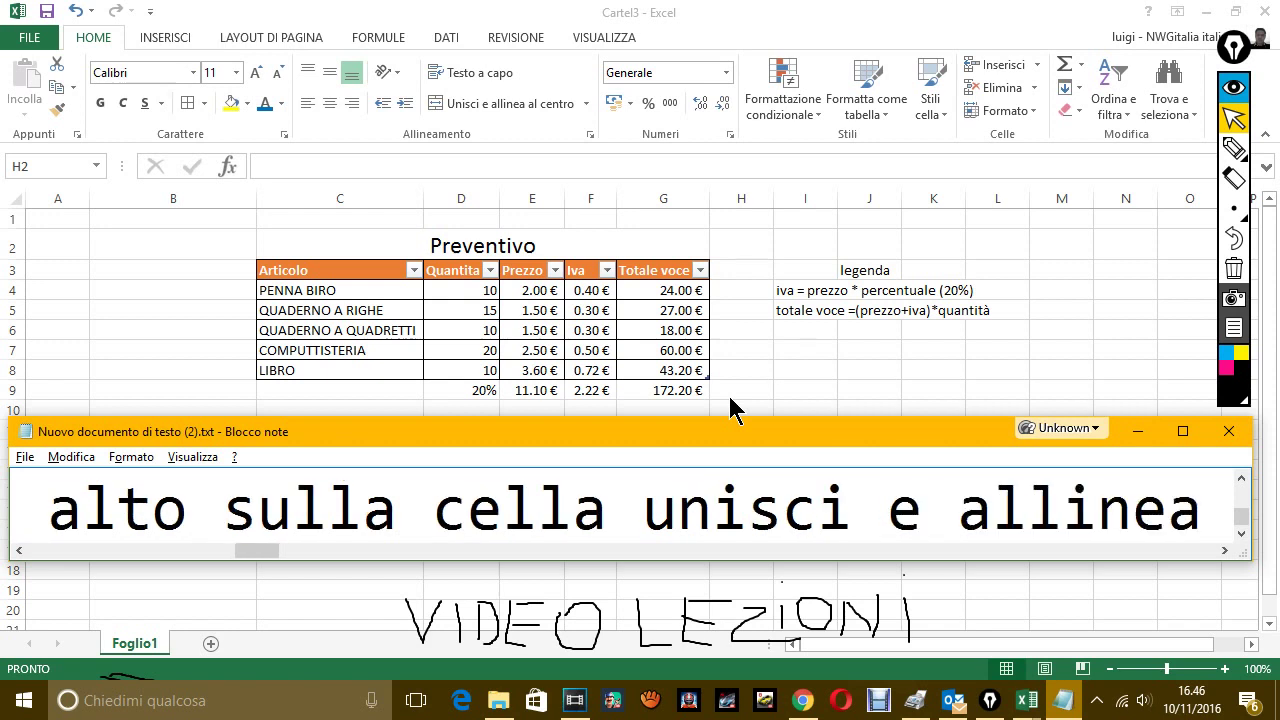
pyautogui.write(' al centro. possiamo cami')
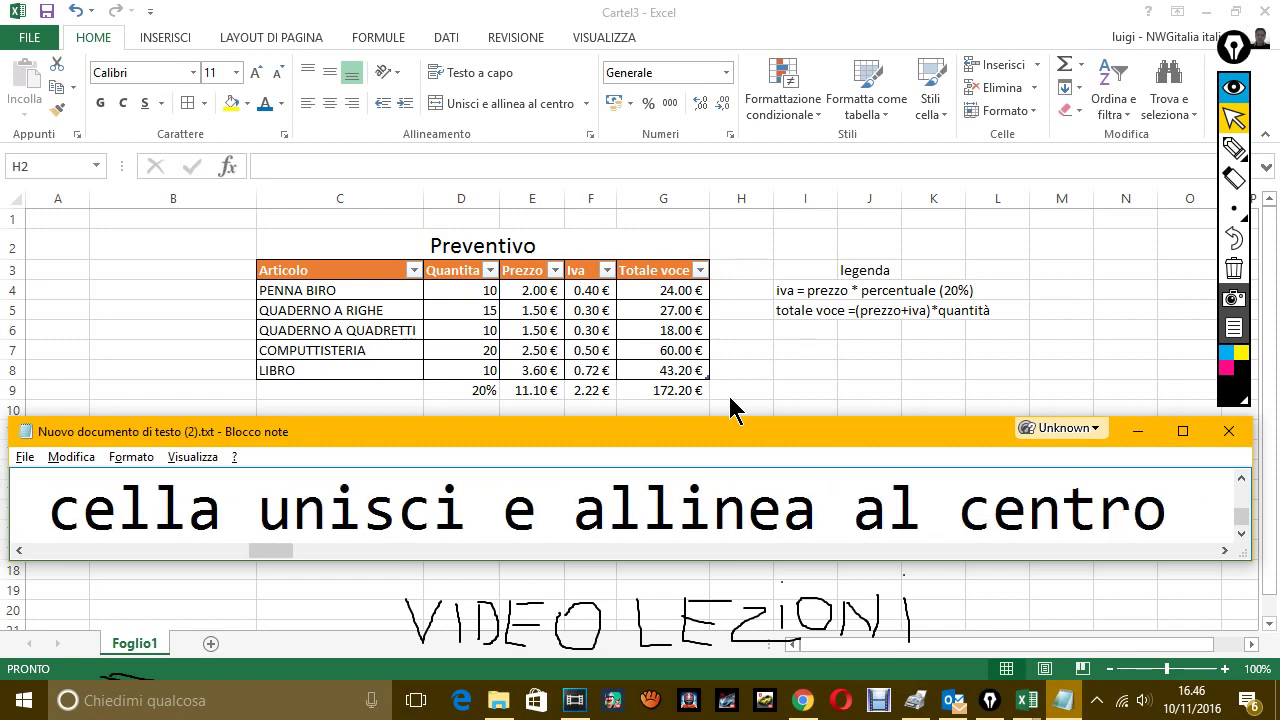
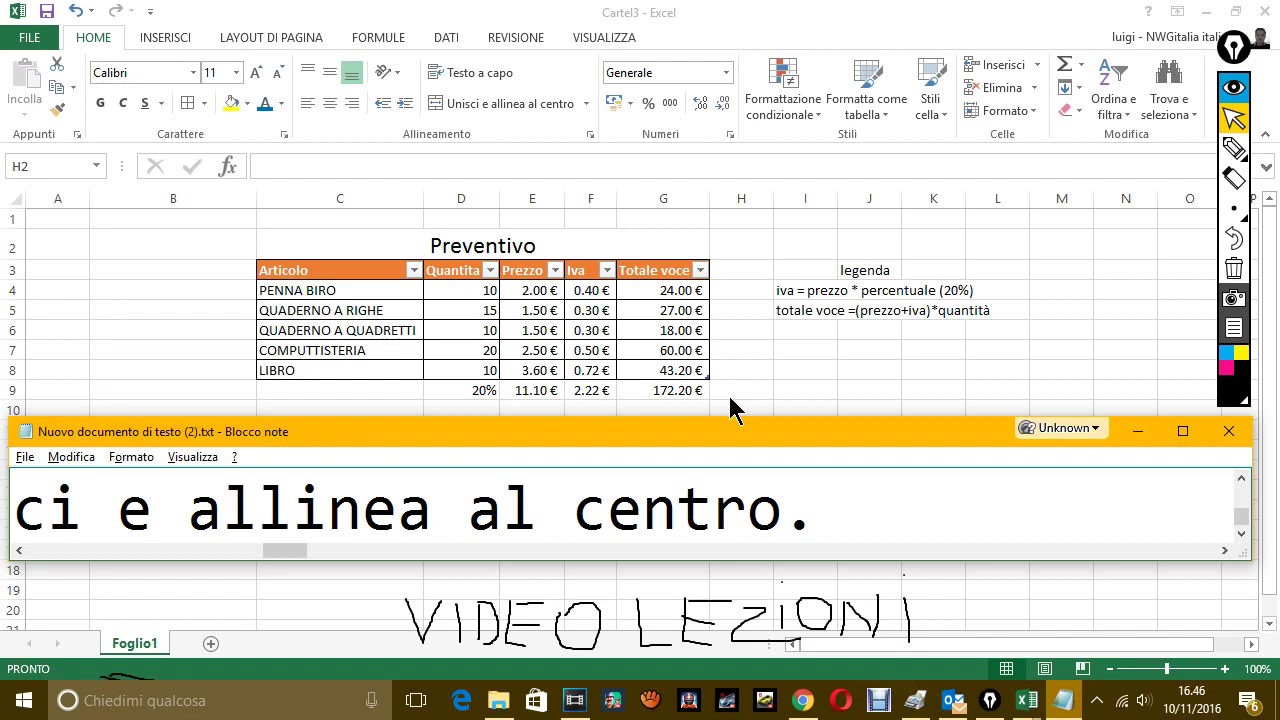
# Extend the Notepad note with 'possiamo cambiare ancora la tabella se ci piace di piu', then return to Excel.
pyautogui.write(' possiamo')
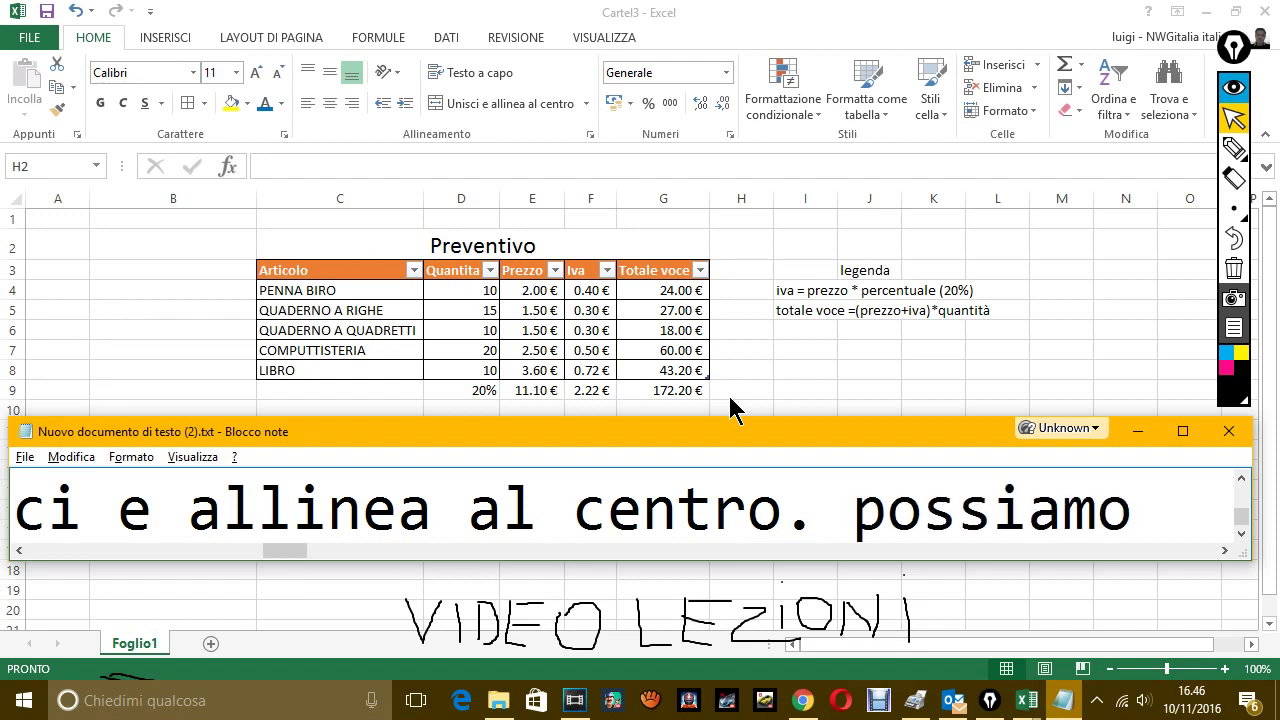
pyautogui.write(' cami')
pyautogui.press('BackSpace')
pyautogui.write('b')
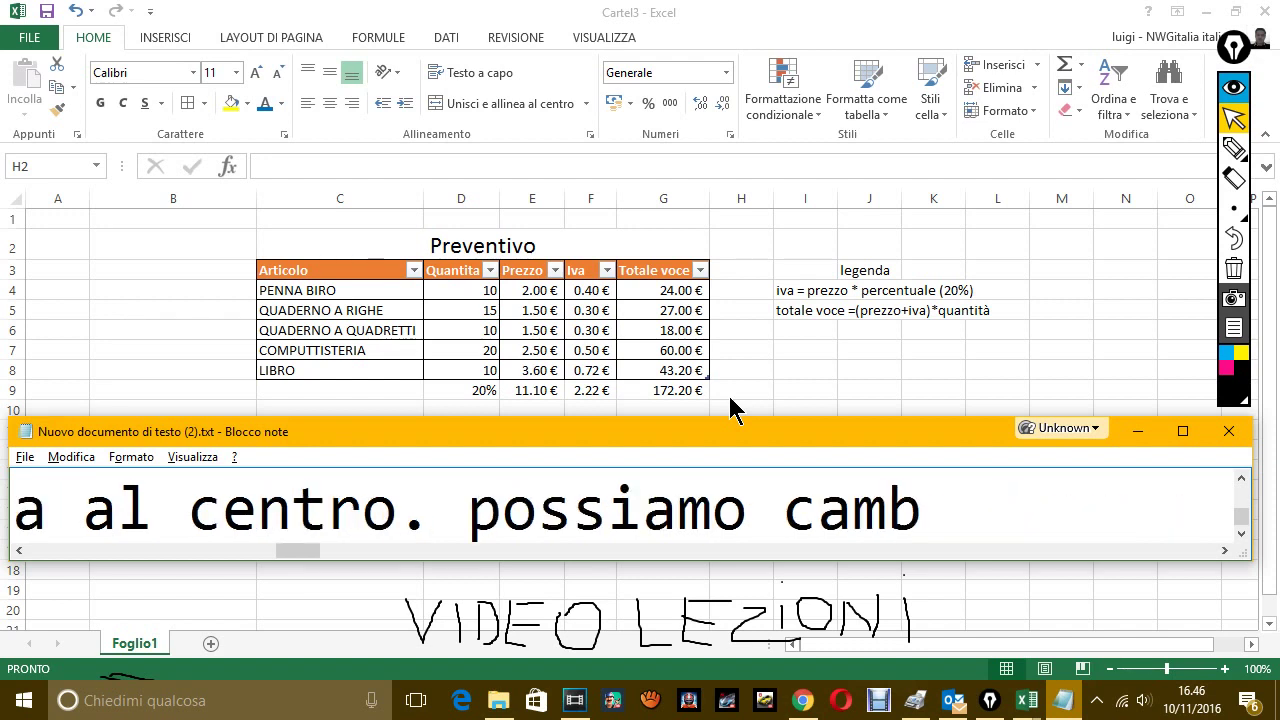
pyautogui.write('iare ancor')
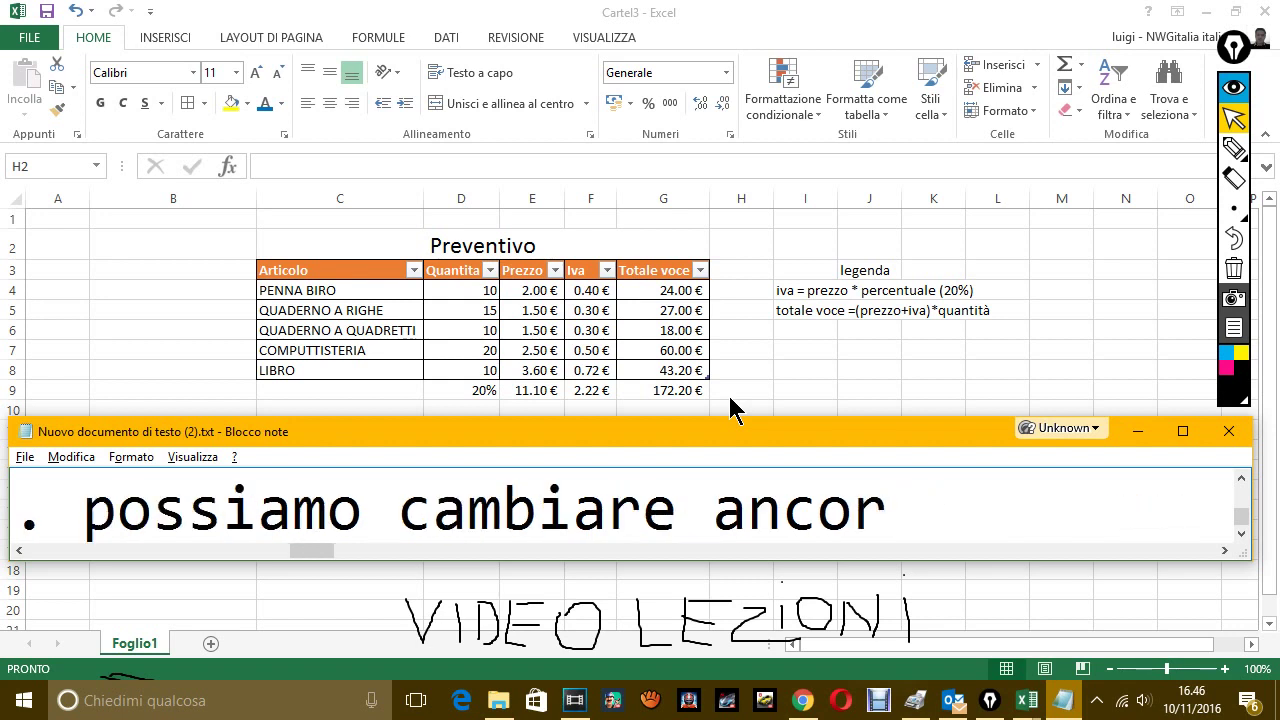
pyautogui.write('a la tabella')
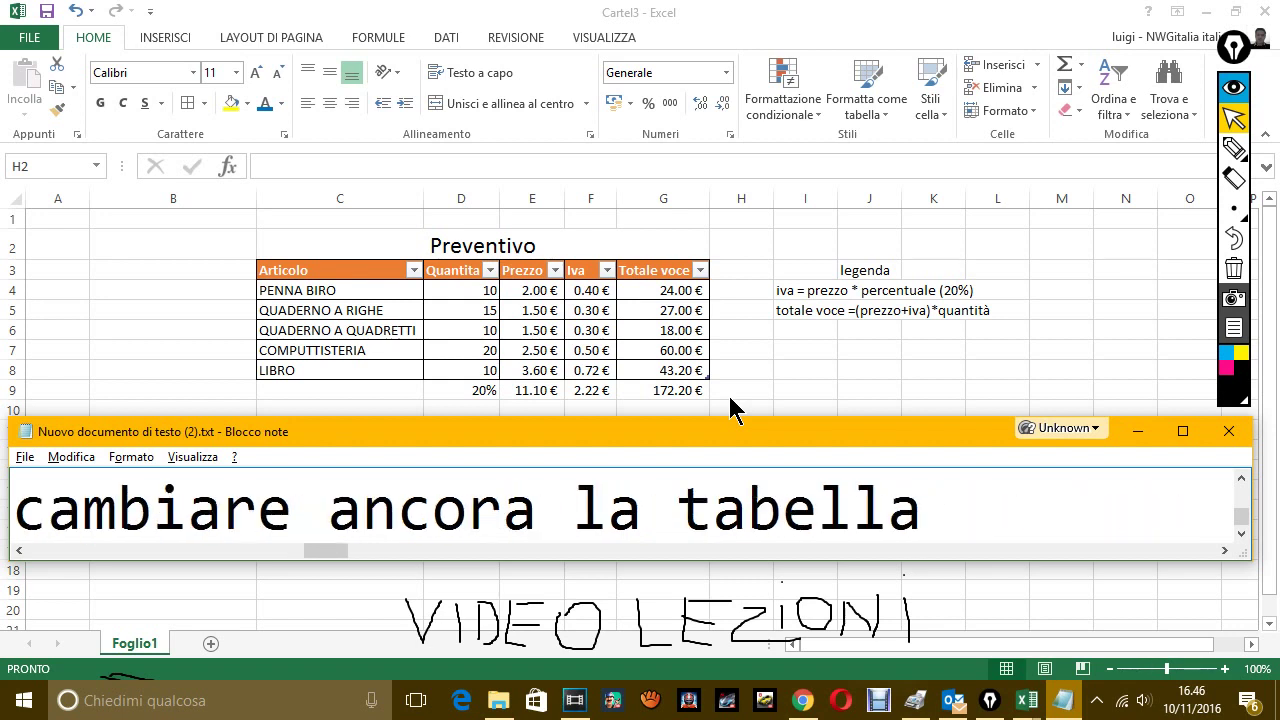
pyautogui.write(' se ci piac')
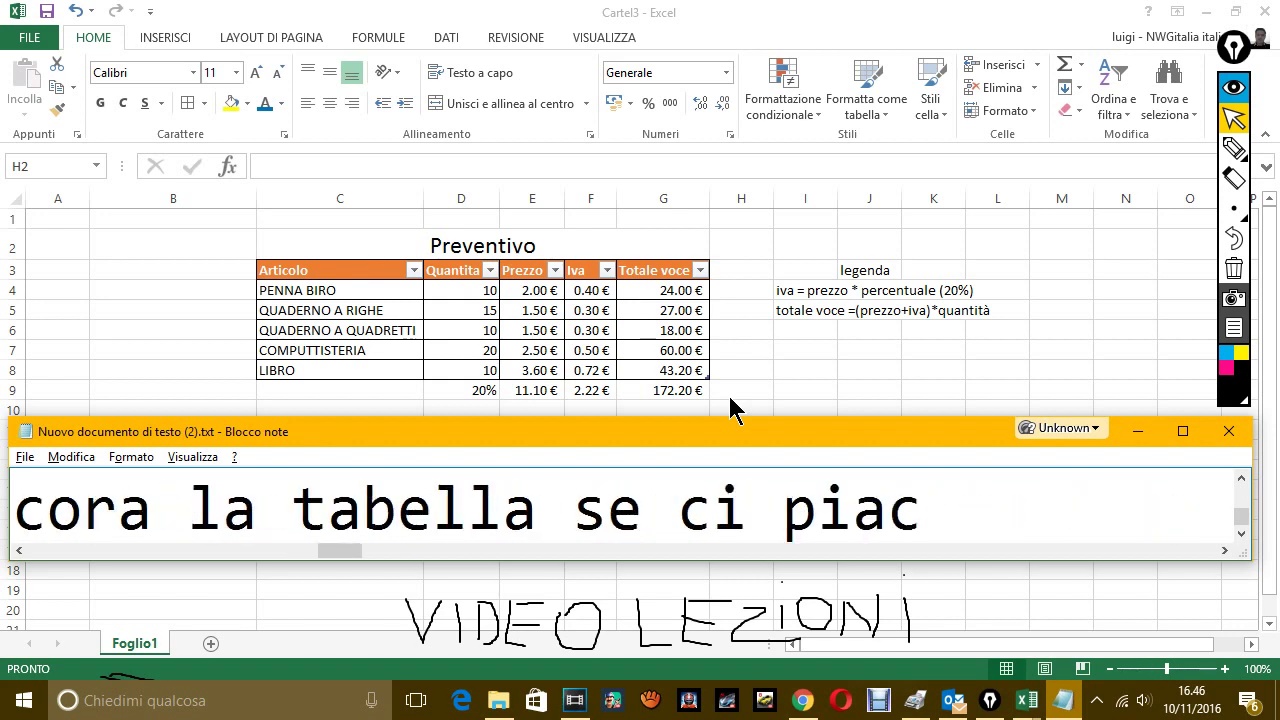
pyautogui.write('e di piu')
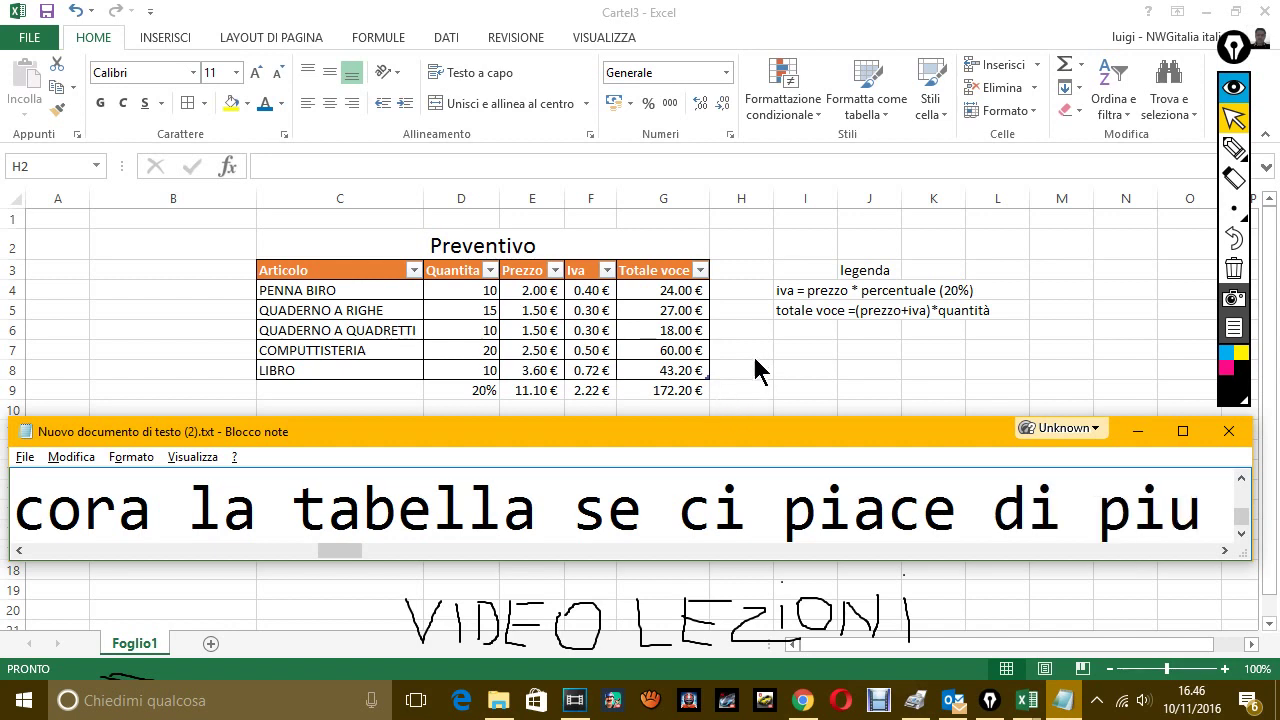
pyautogui.hotkey('alt', 'Tab')
# Format C3:G8 as a table with a yellow-orange medium table style.
pyautogui.moveTo(290, 270)
pyautogui.mouseDown()
pyautogui.moveTo(648, 370)
pyautogui.moveTo(652, 385)
pyautogui.moveTo(657, 369)
pyautogui.mouseUp()
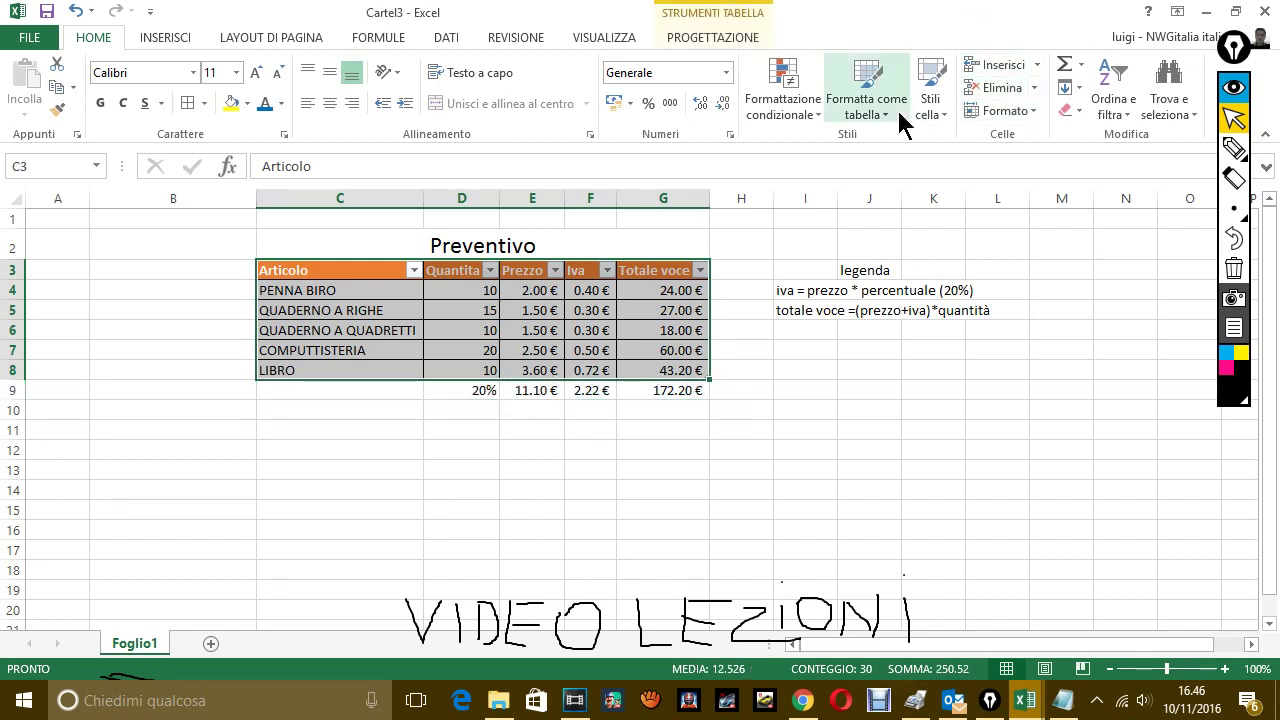
pyautogui.click(867, 98)
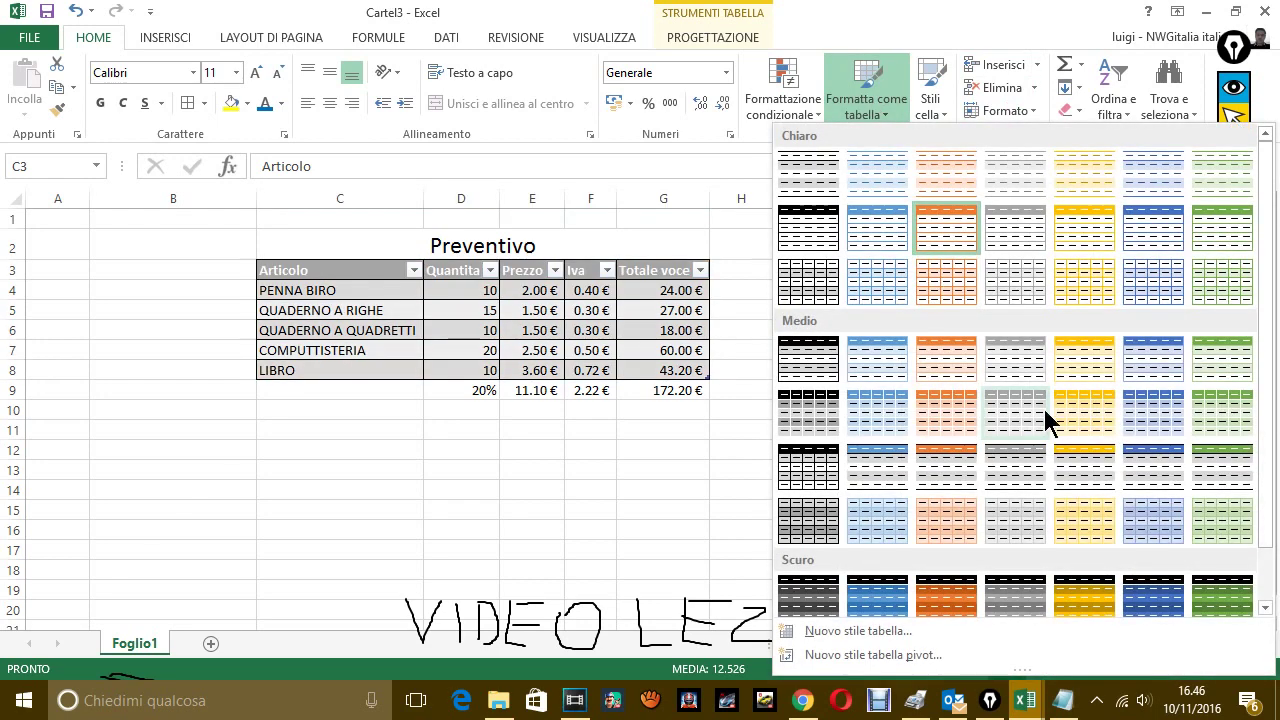
pyautogui.click(1077, 403)
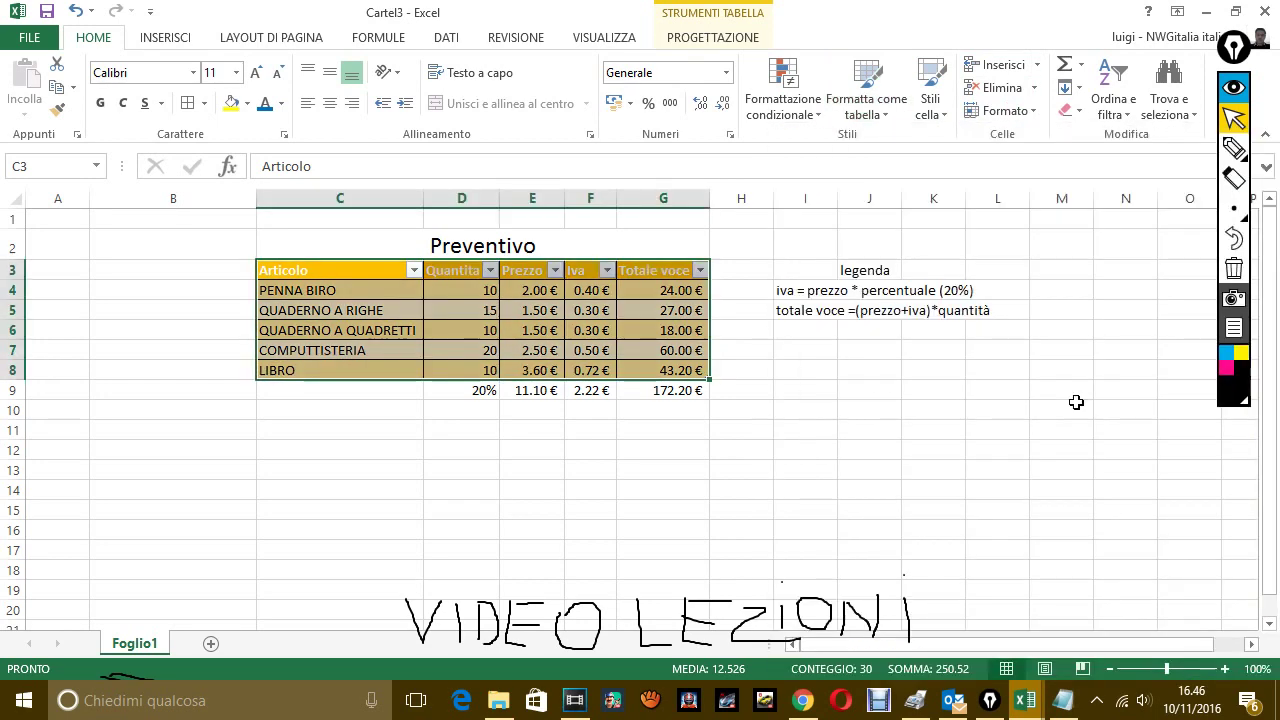
pyautogui.click(841, 440)
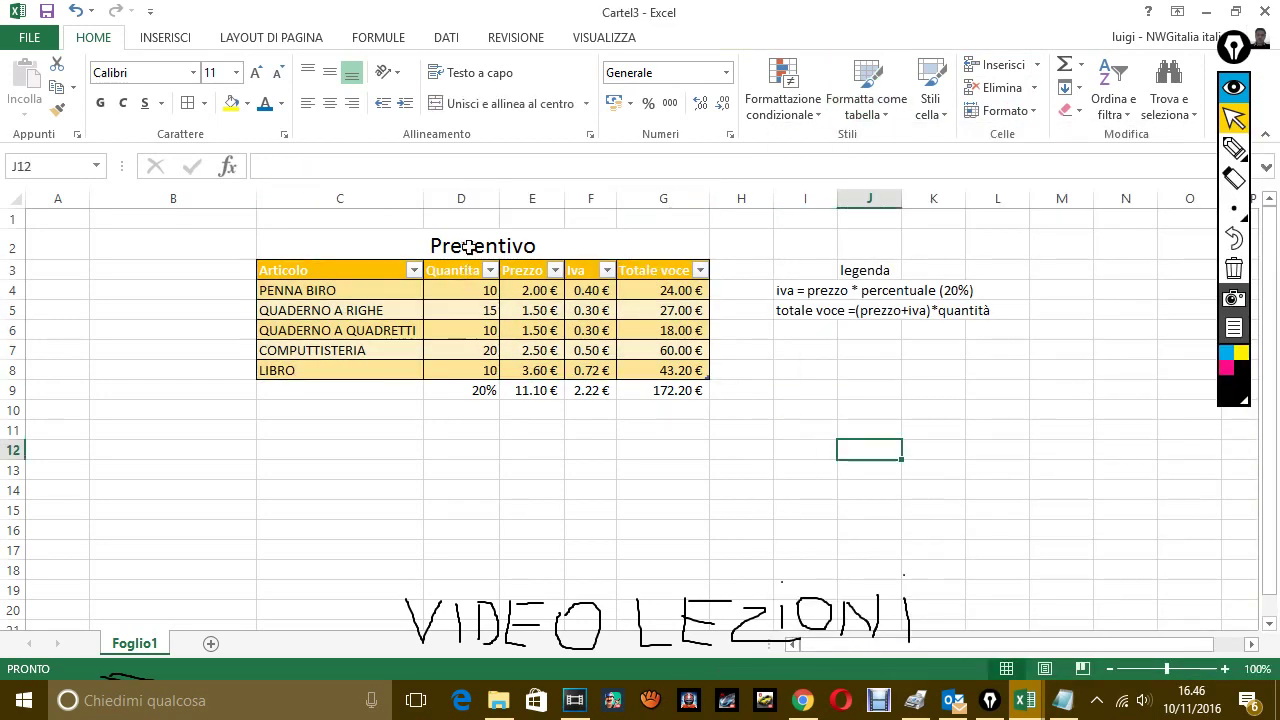
# Fill the merged Preventivo title cell C2:G2 with yellow.
pyautogui.click(474, 246)
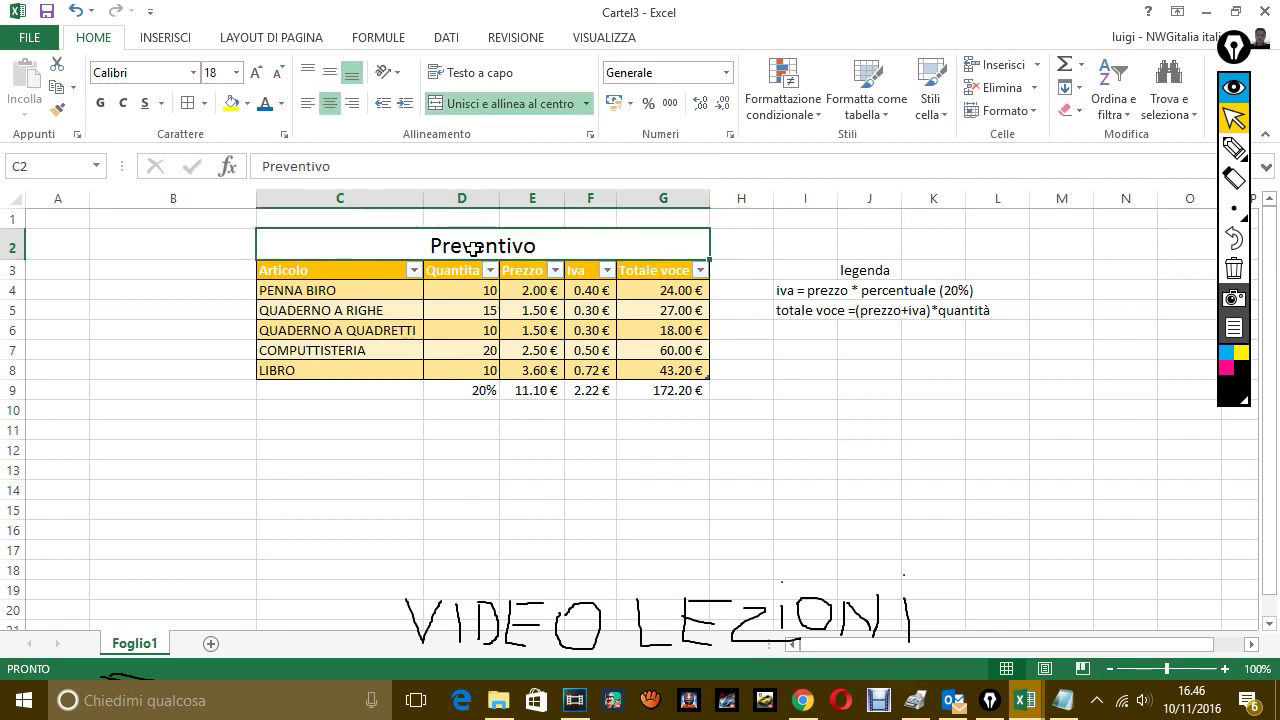
pyautogui.click(232, 104)
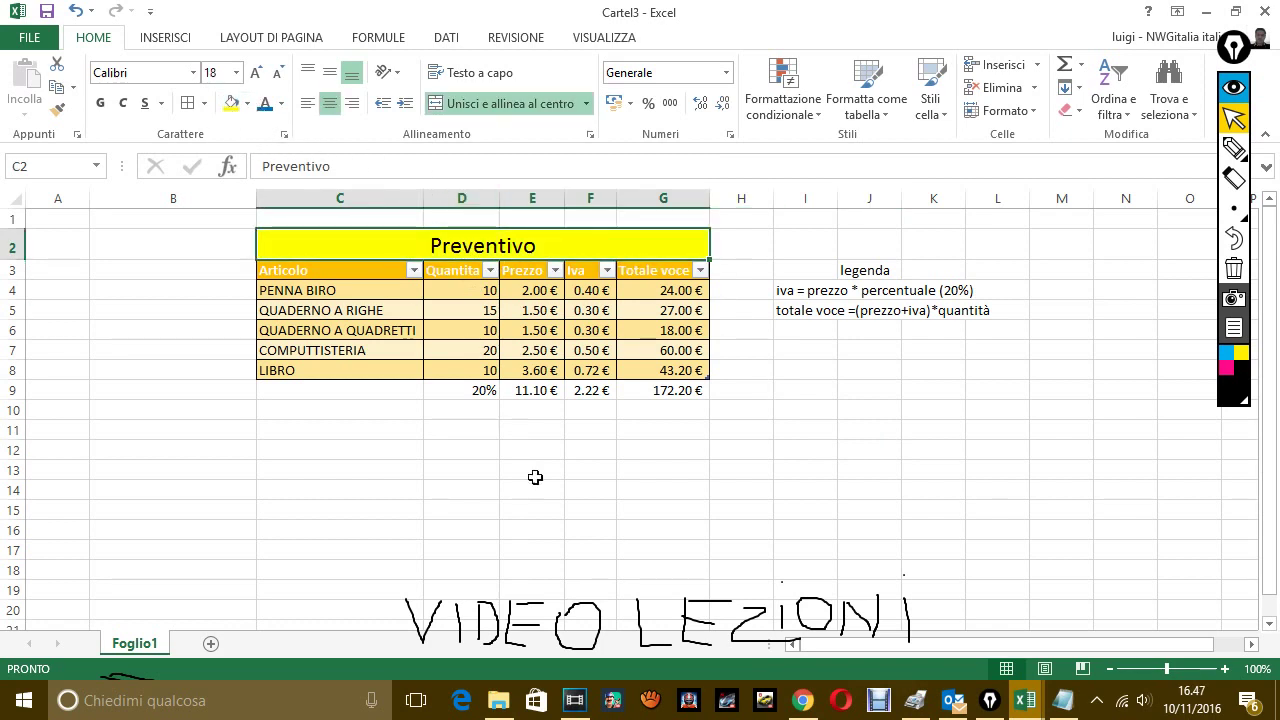
pyautogui.click(680, 556)
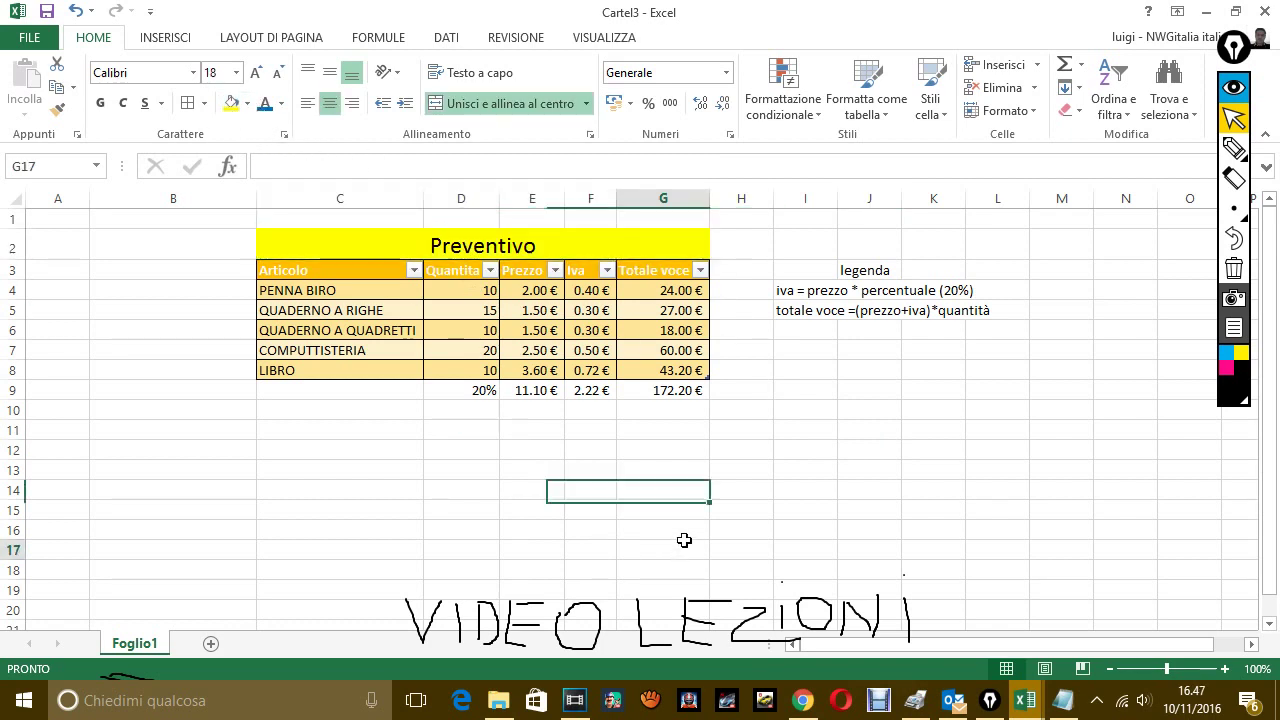
# In Notepad, add the sentence about reapplying Format as Table, ending 'anche per te.'.
pyautogui.click(1065, 702)
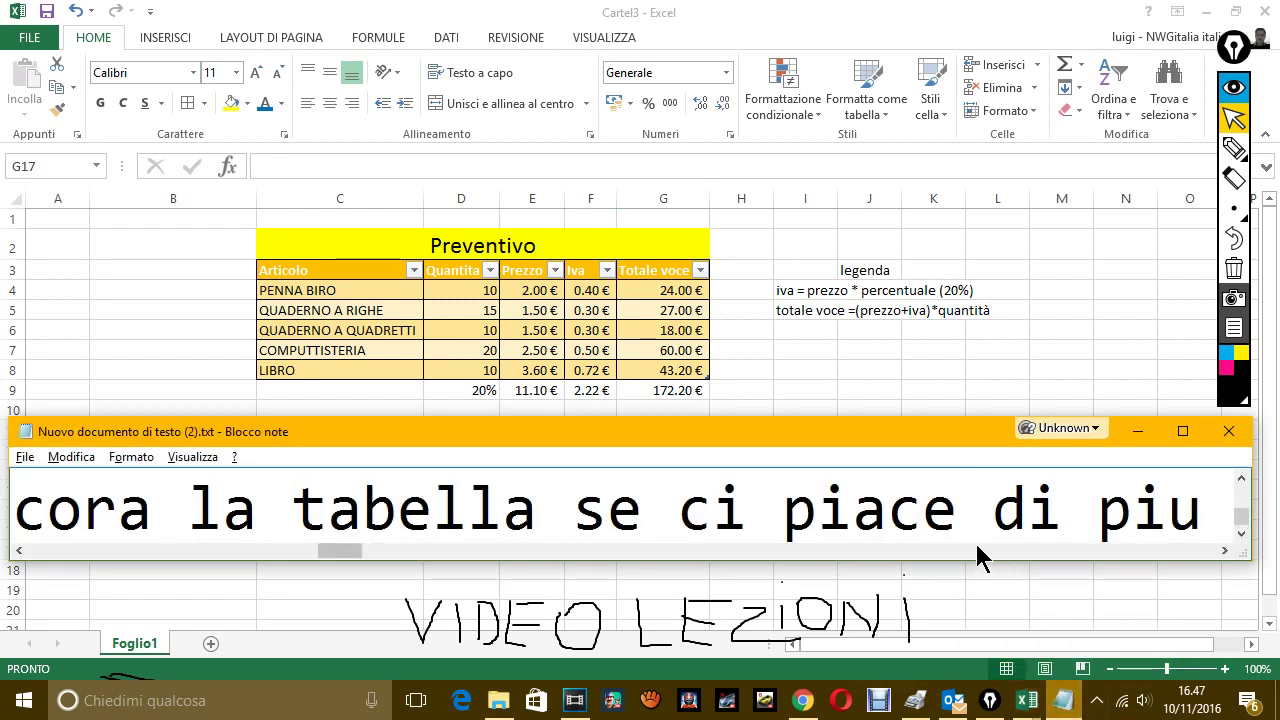
pyautogui.write(', e')
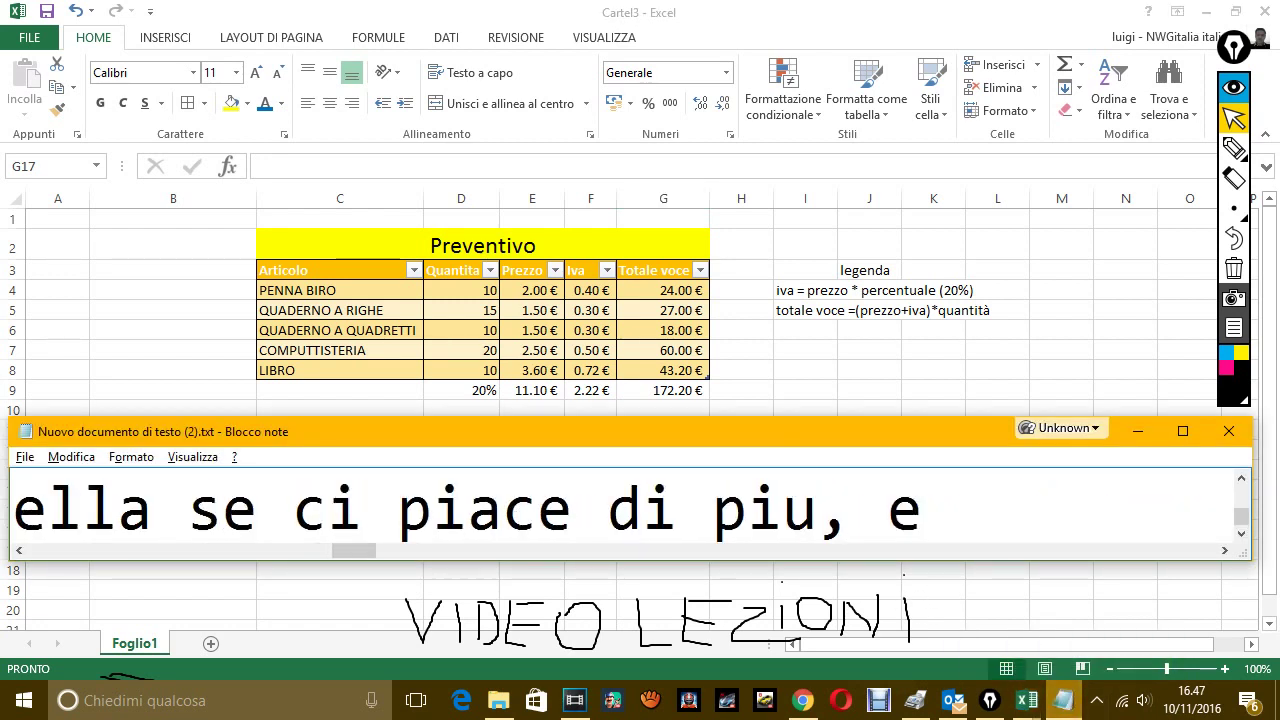
pyautogui.write('cco')
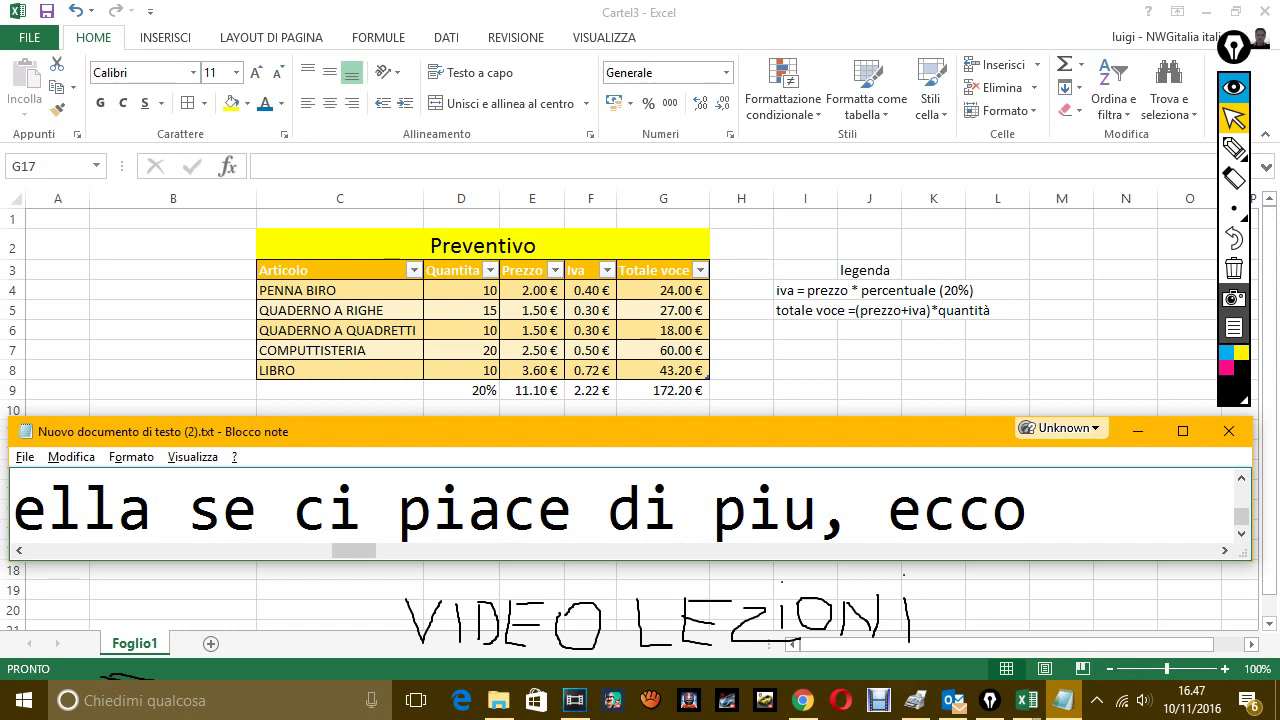
pyautogui.write(' è')
pyautogui.write(' bastat')
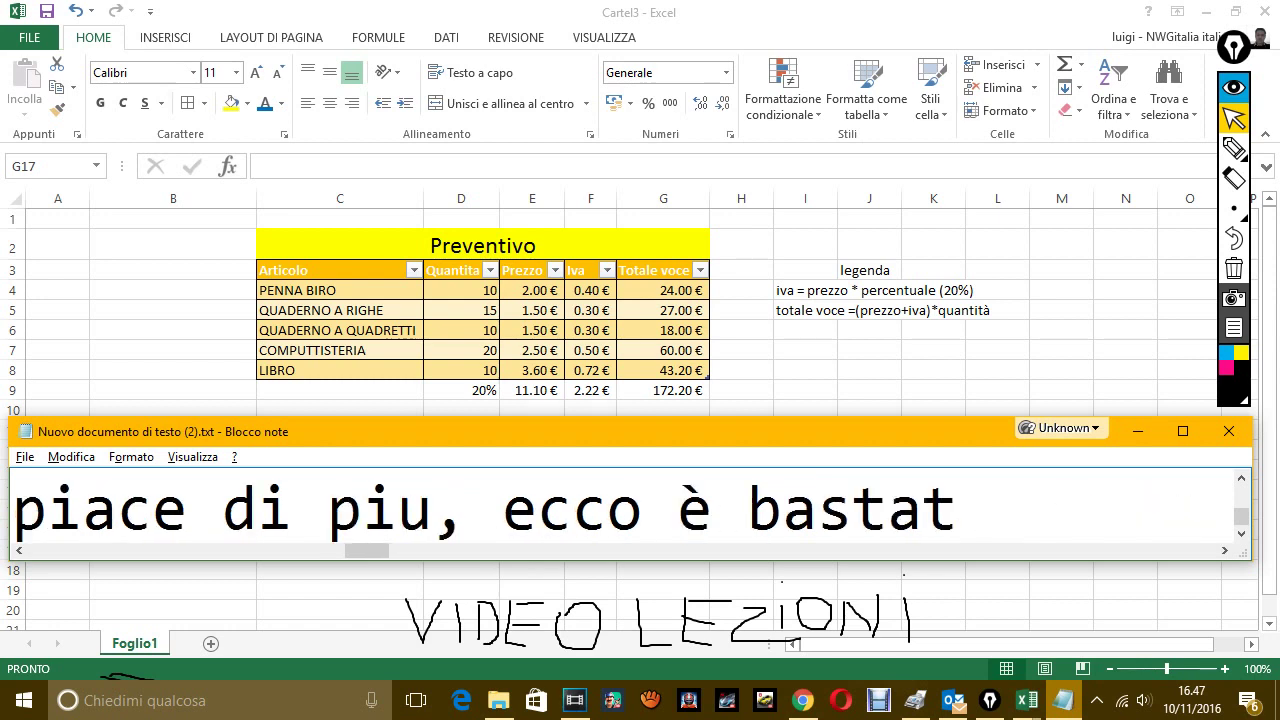
pyautogui.write('o')
pyautogui.write(' rip')
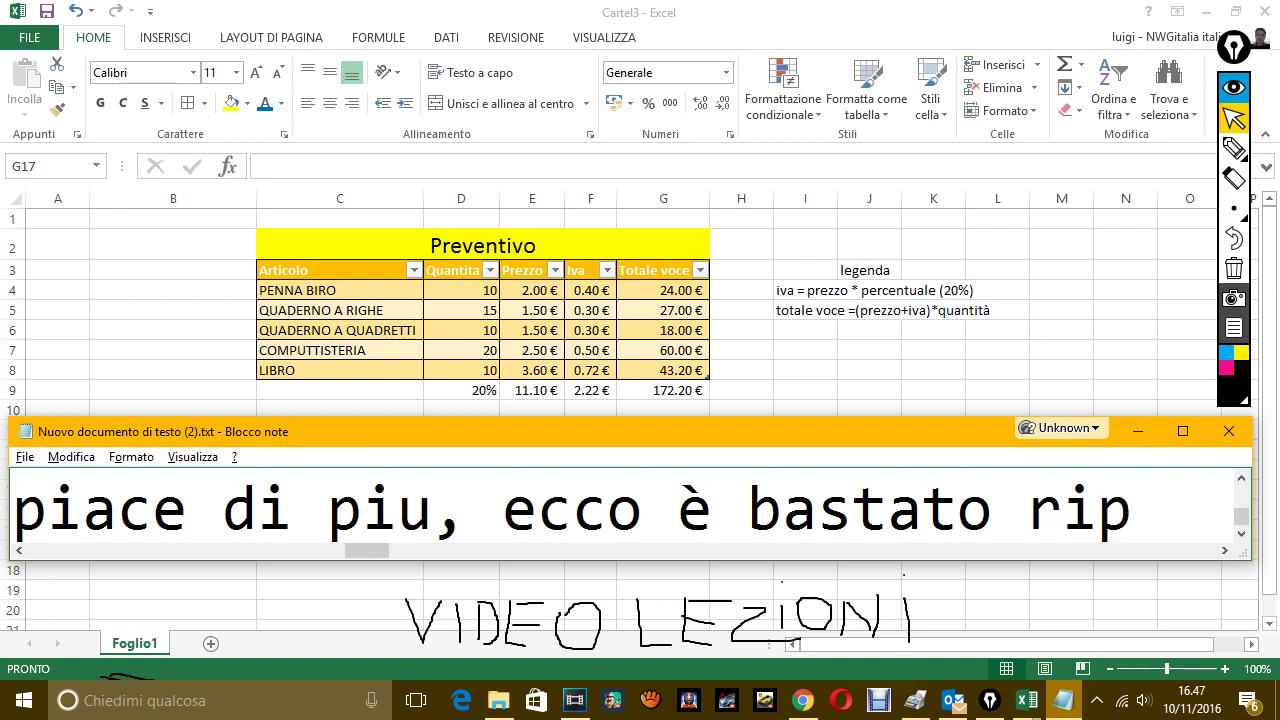
pyautogui.write('remere')
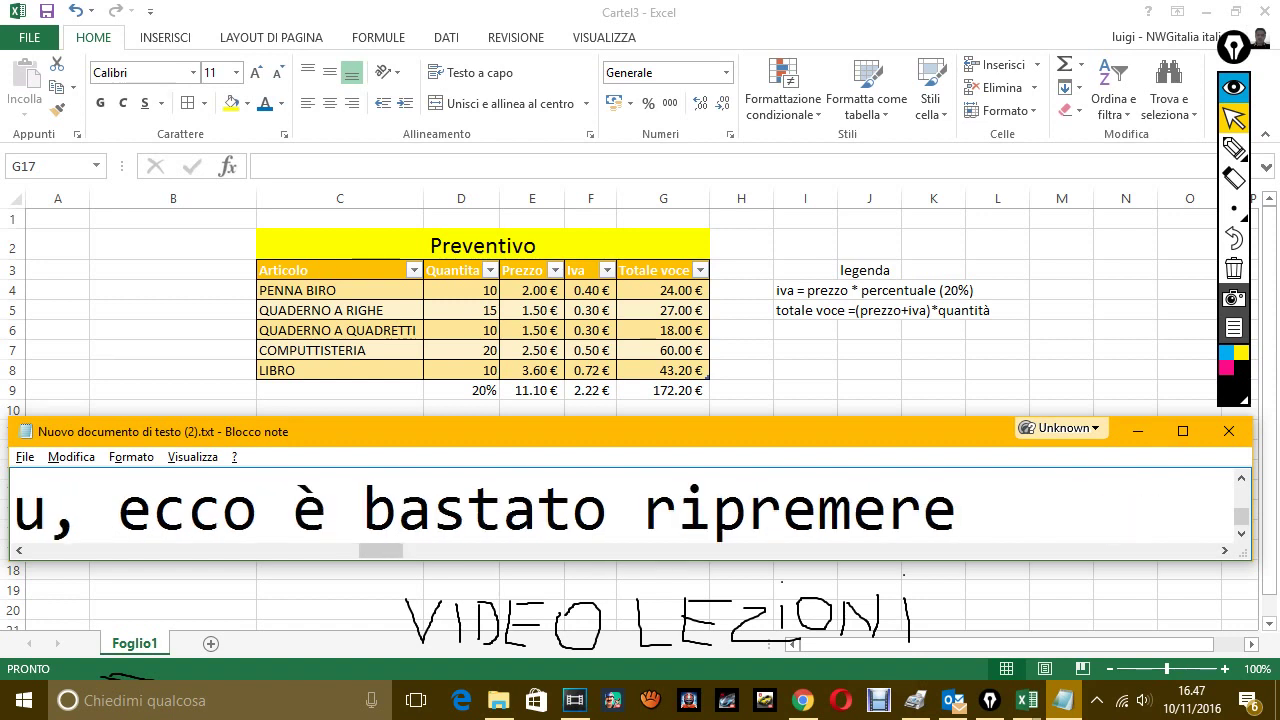
pyautogui.write('  su f')
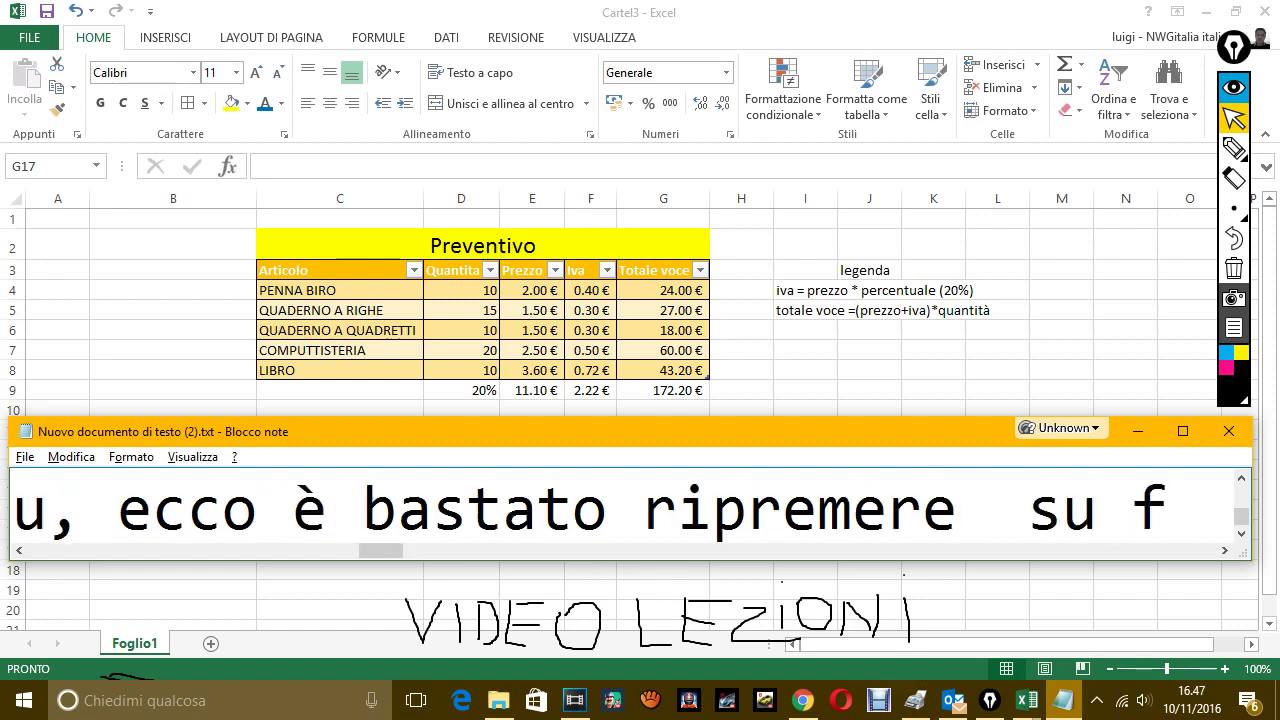
pyautogui.write('ormatta come t')
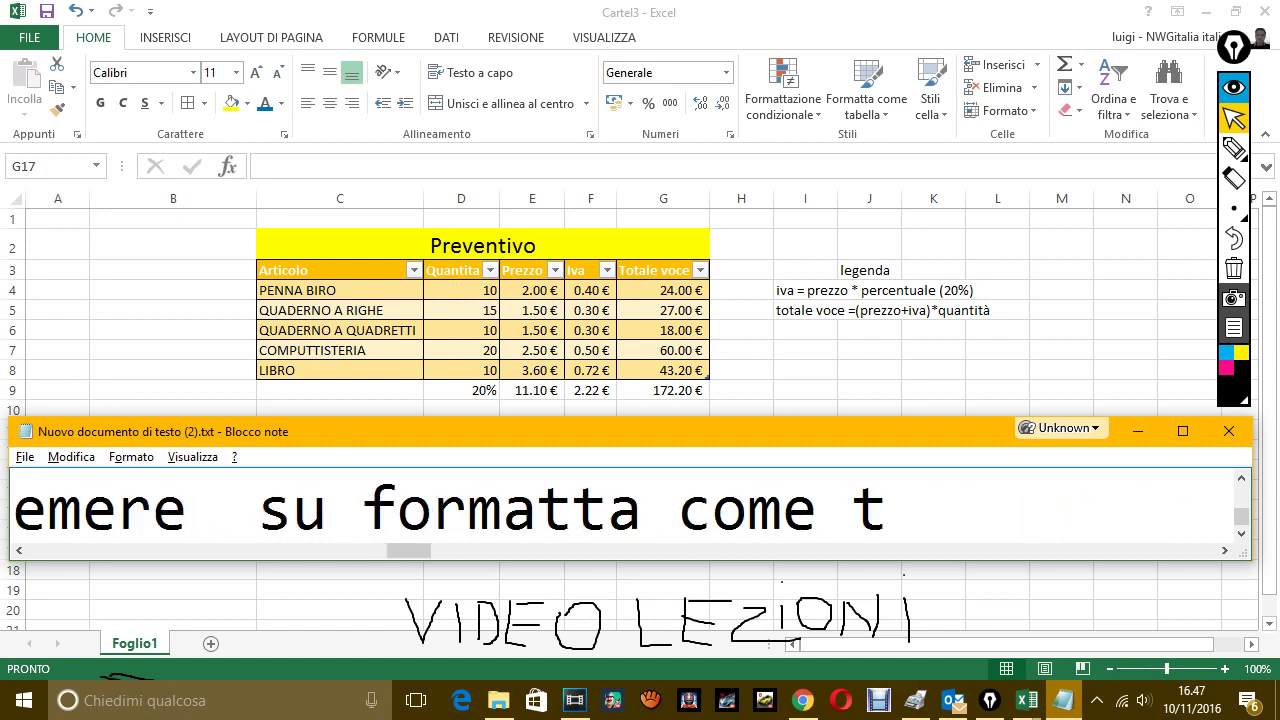
pyautogui.write('abella dopo')
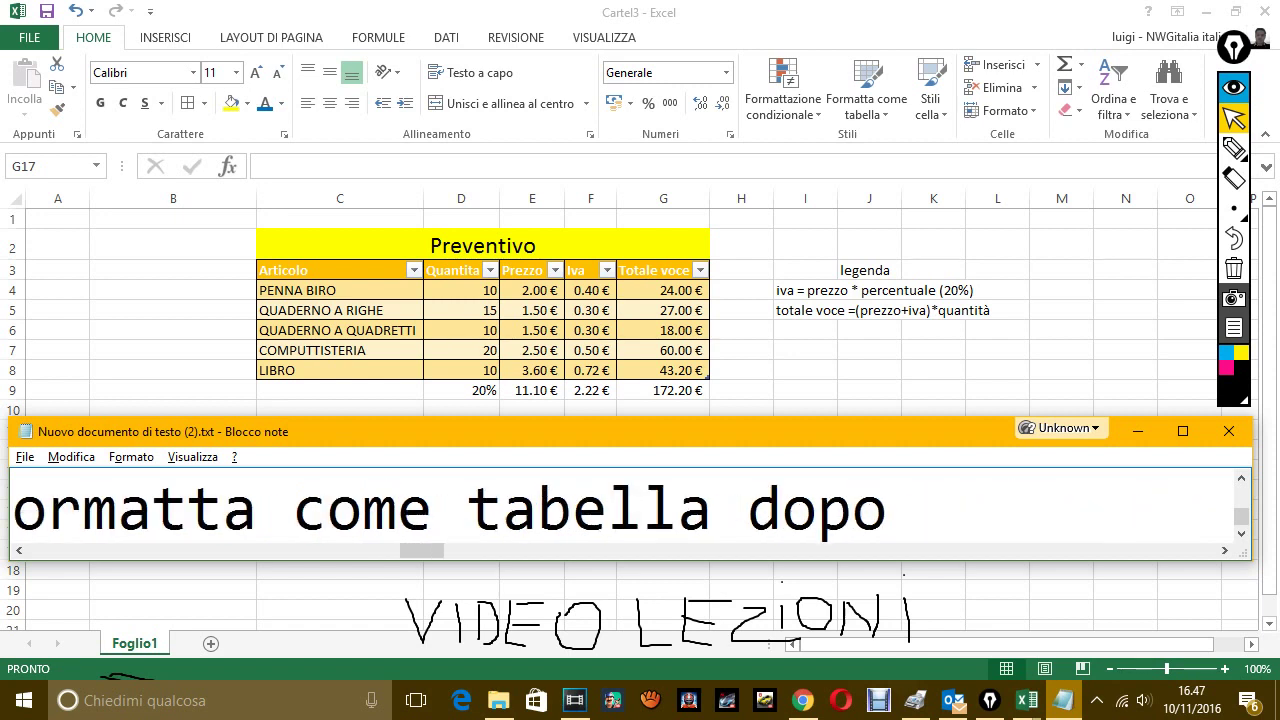
pyautogui.write(' averla pri')
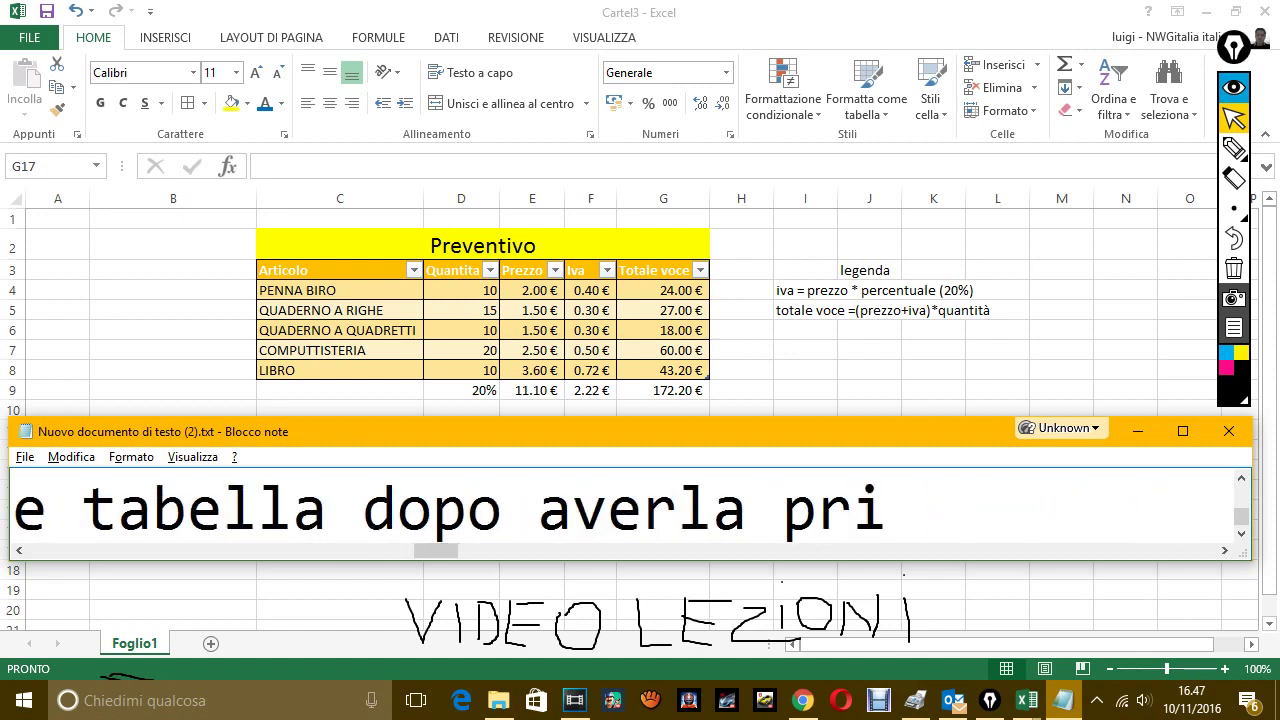
pyautogui.write('ma selezion')
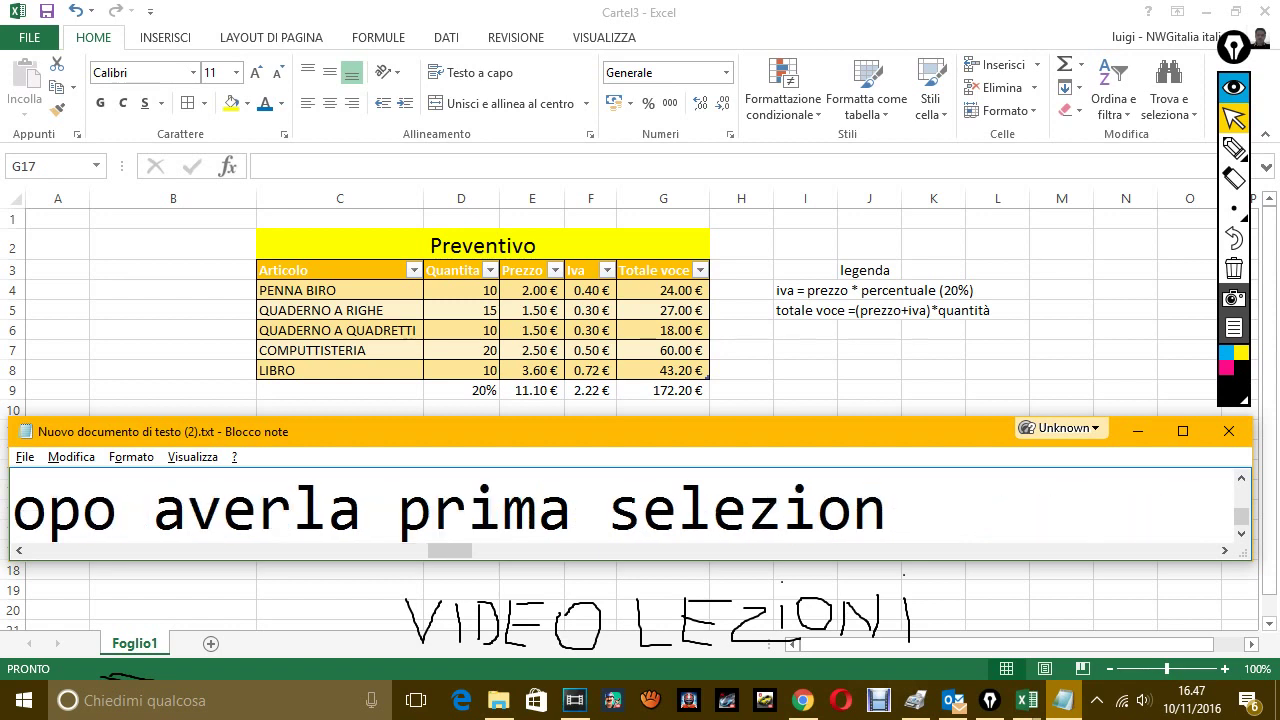
pyautogui.write('ata ovvia')
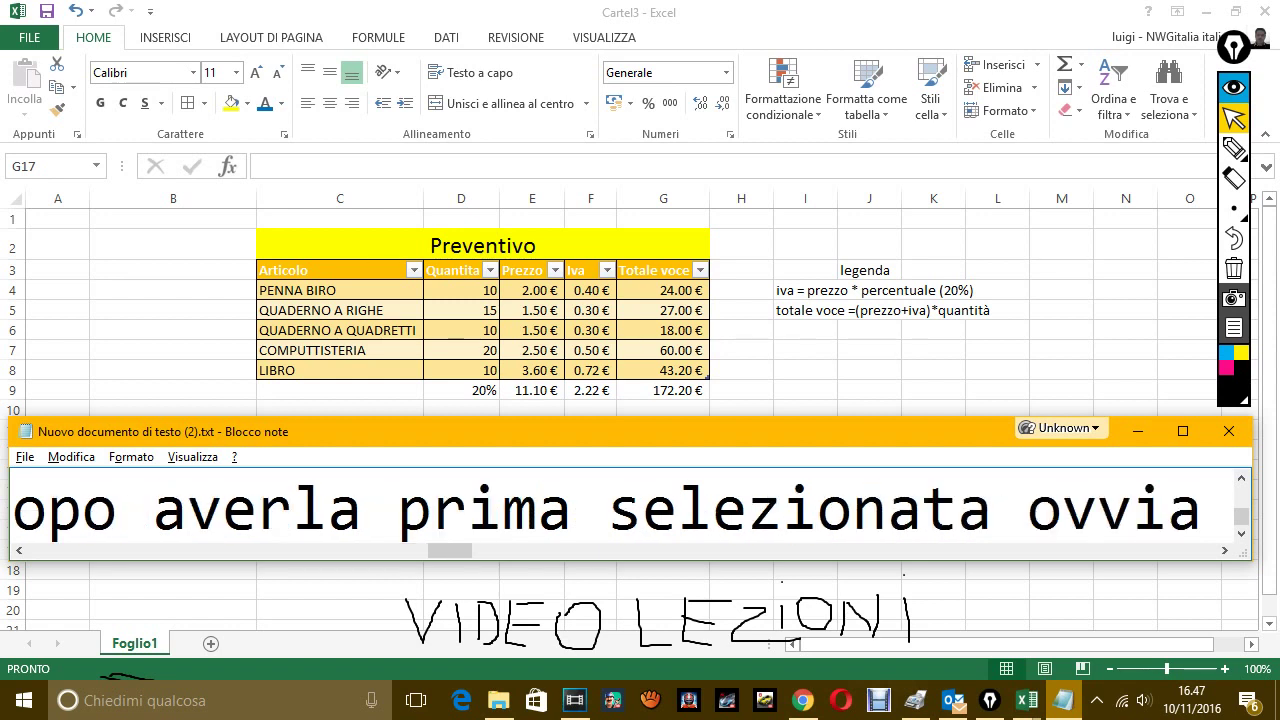
pyautogui.write('mente')
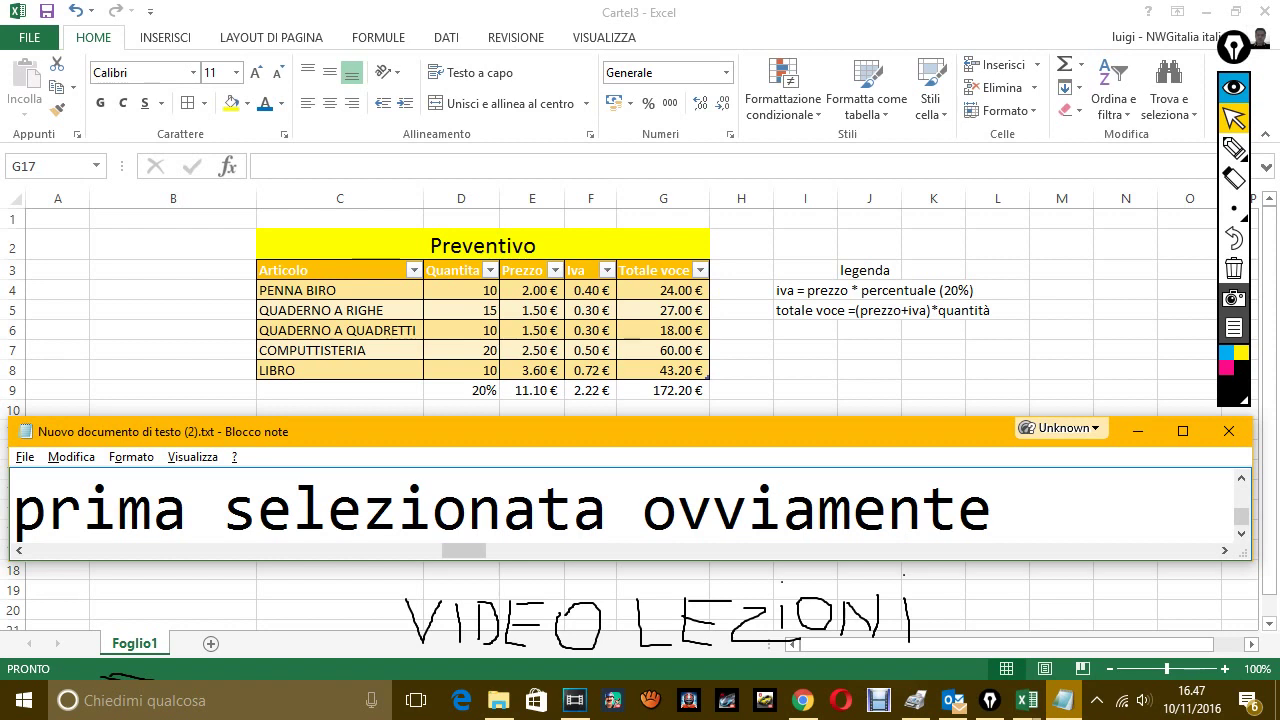
pyautogui.write(' e')
pyautogui.write(' abbiamo avu')
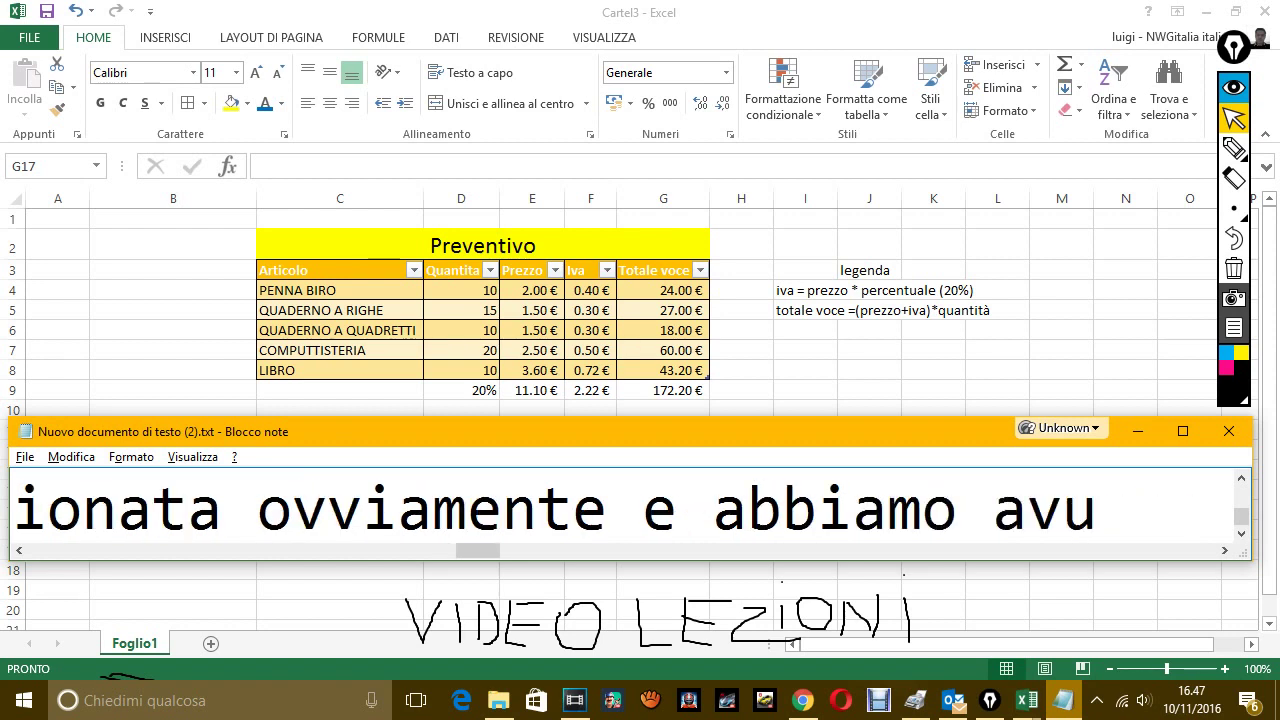
pyautogui.write('to la tabella')
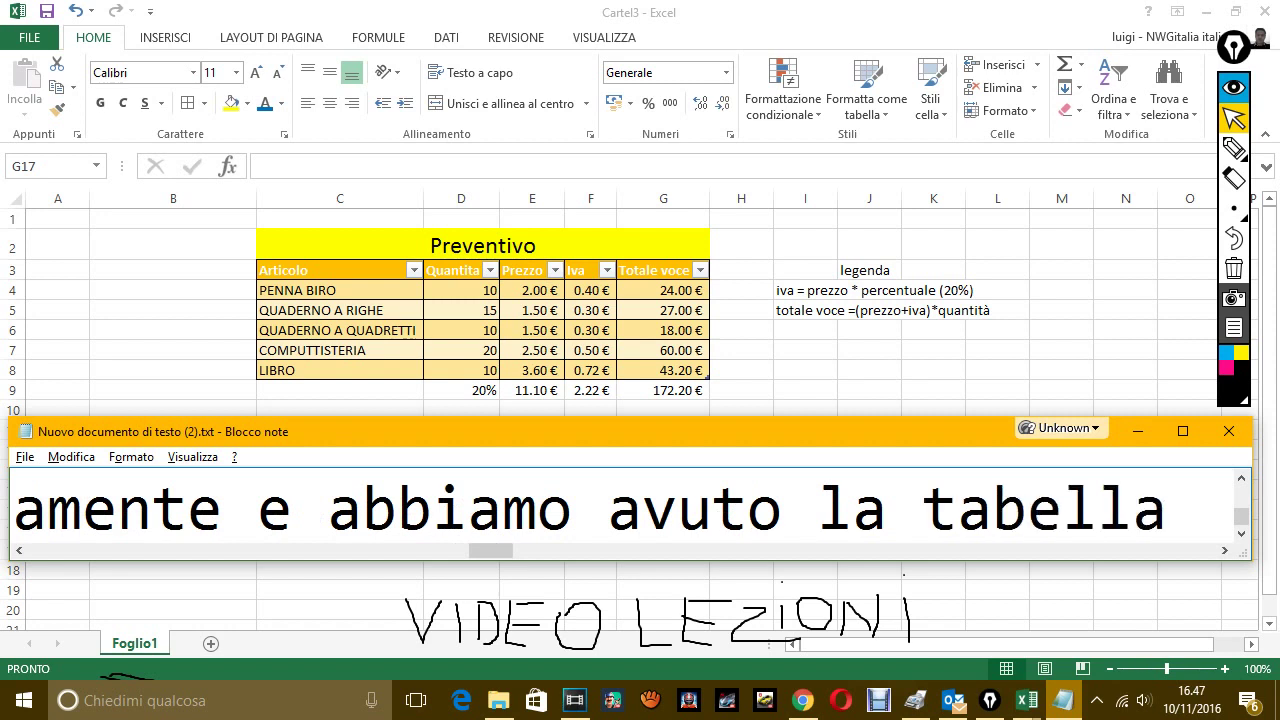
pyautogui.write(' che ci piace,')
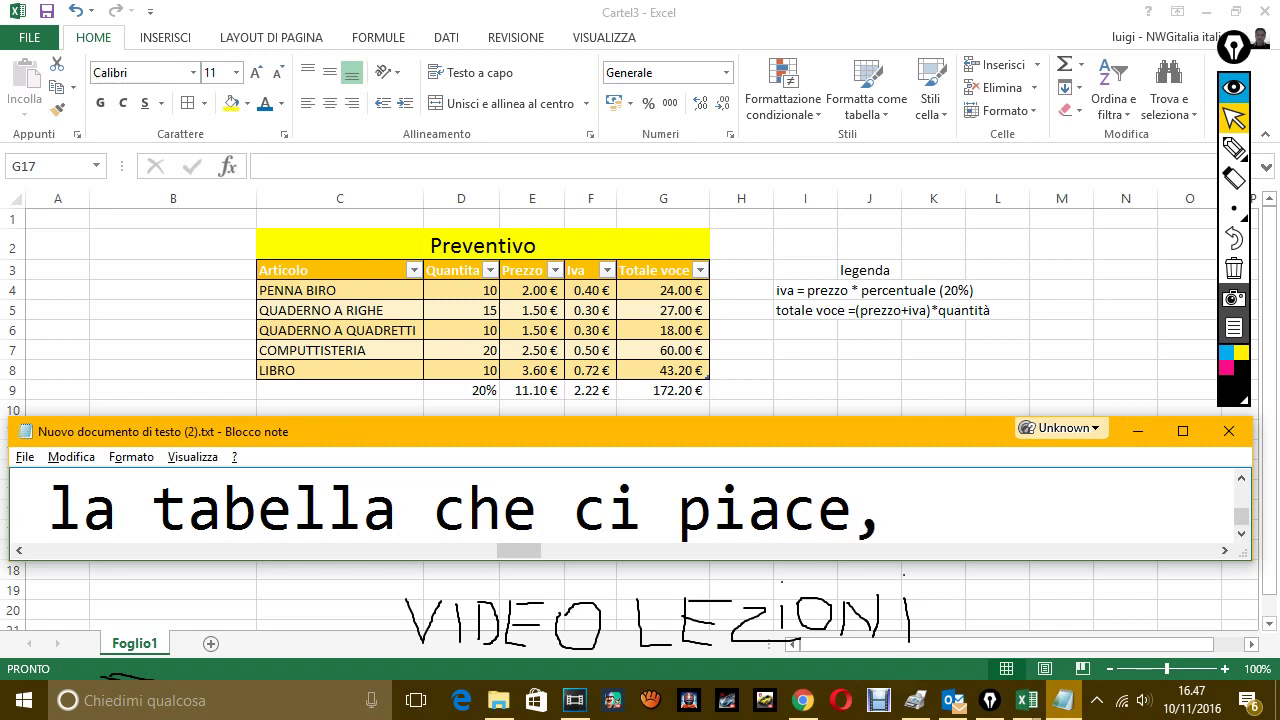
pyautogui.write(' e colorat')
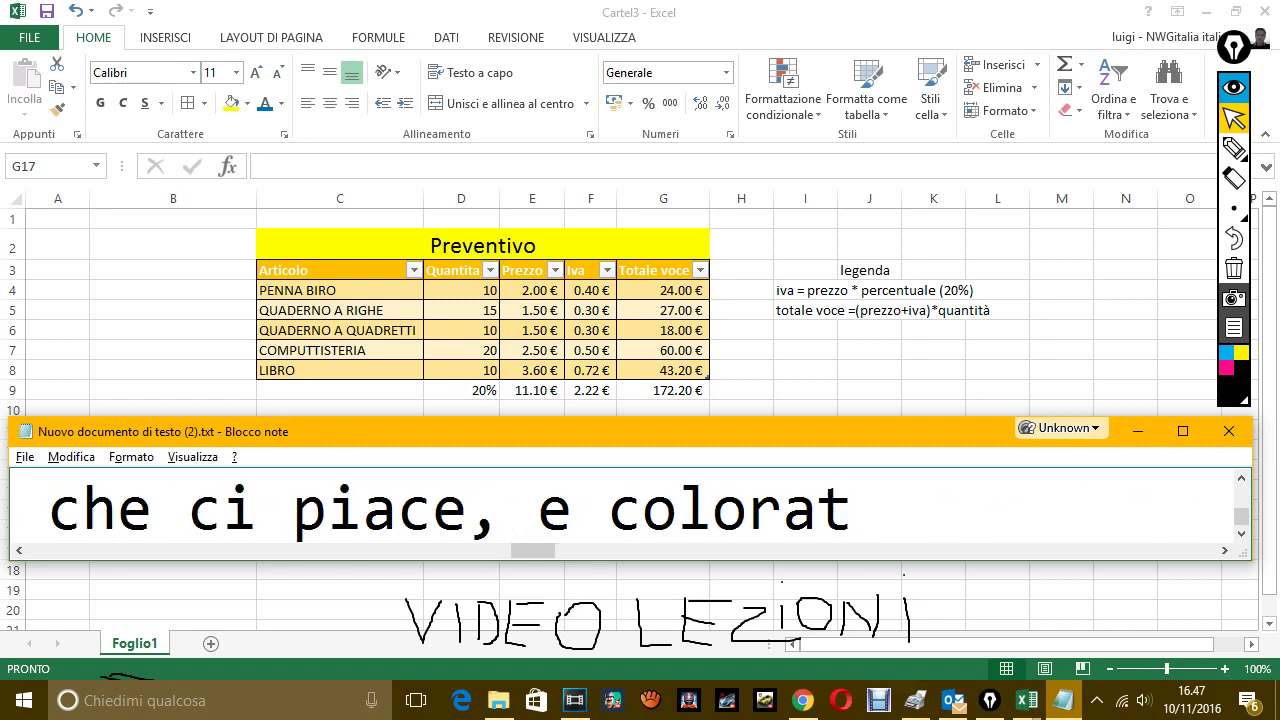
pyautogui.write('o in giallo')
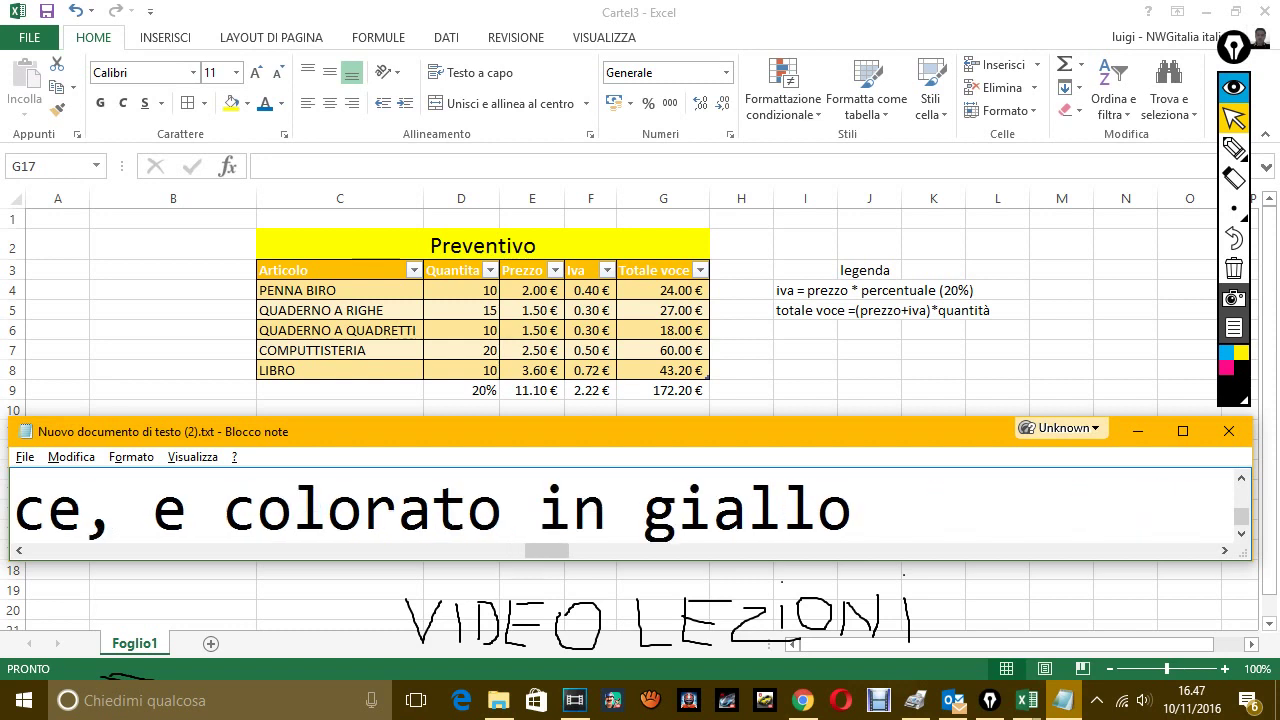
pyautogui.write(' preventivo,')
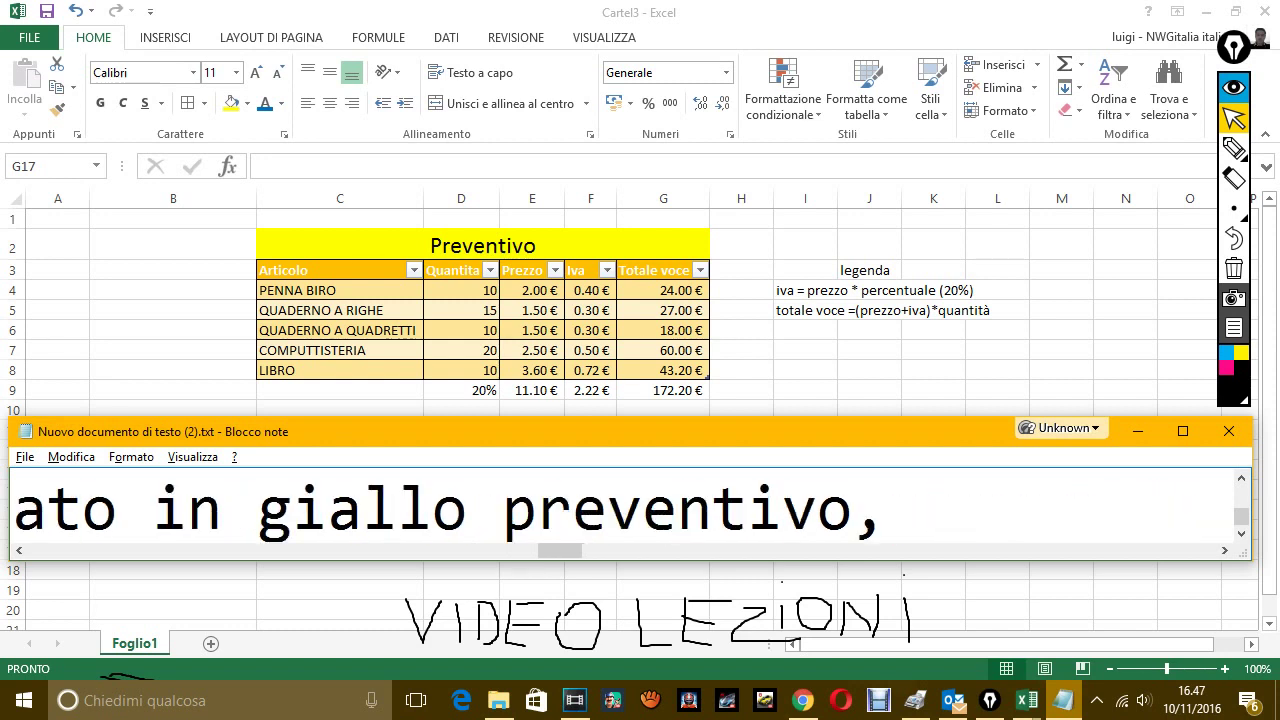
pyautogui.write(' ma quello o')
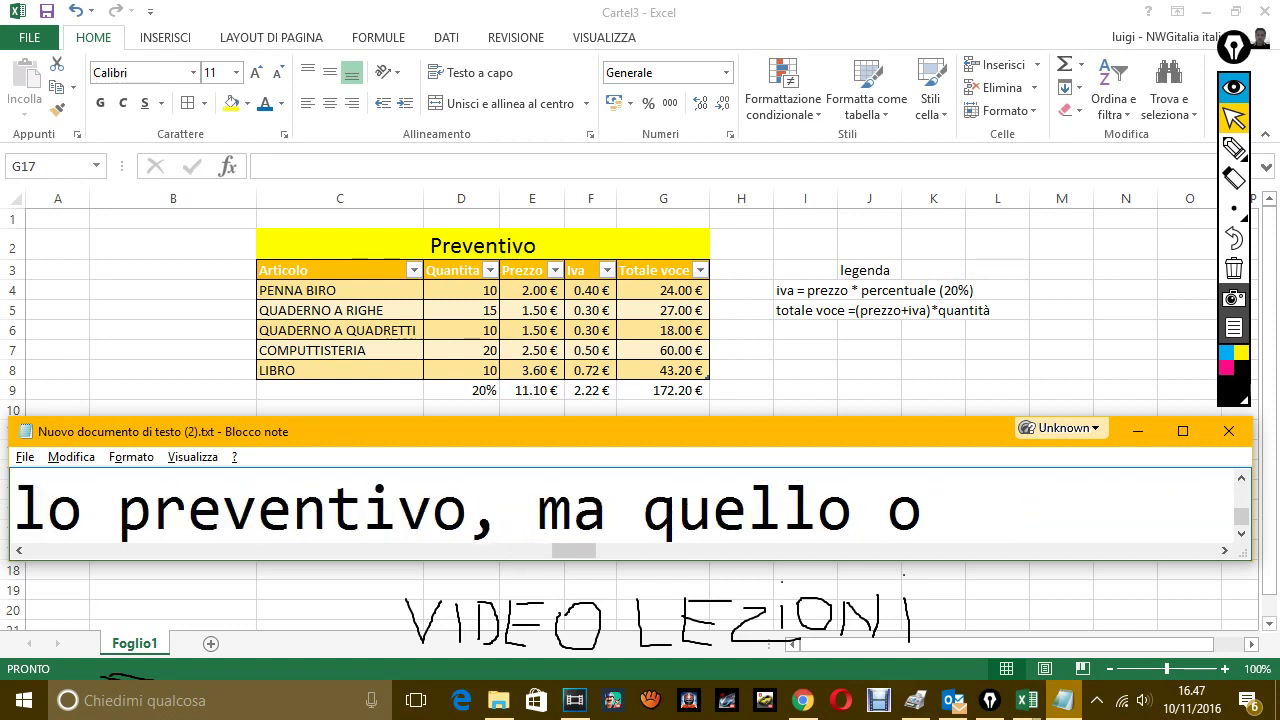
pyautogui.write('ramai p')
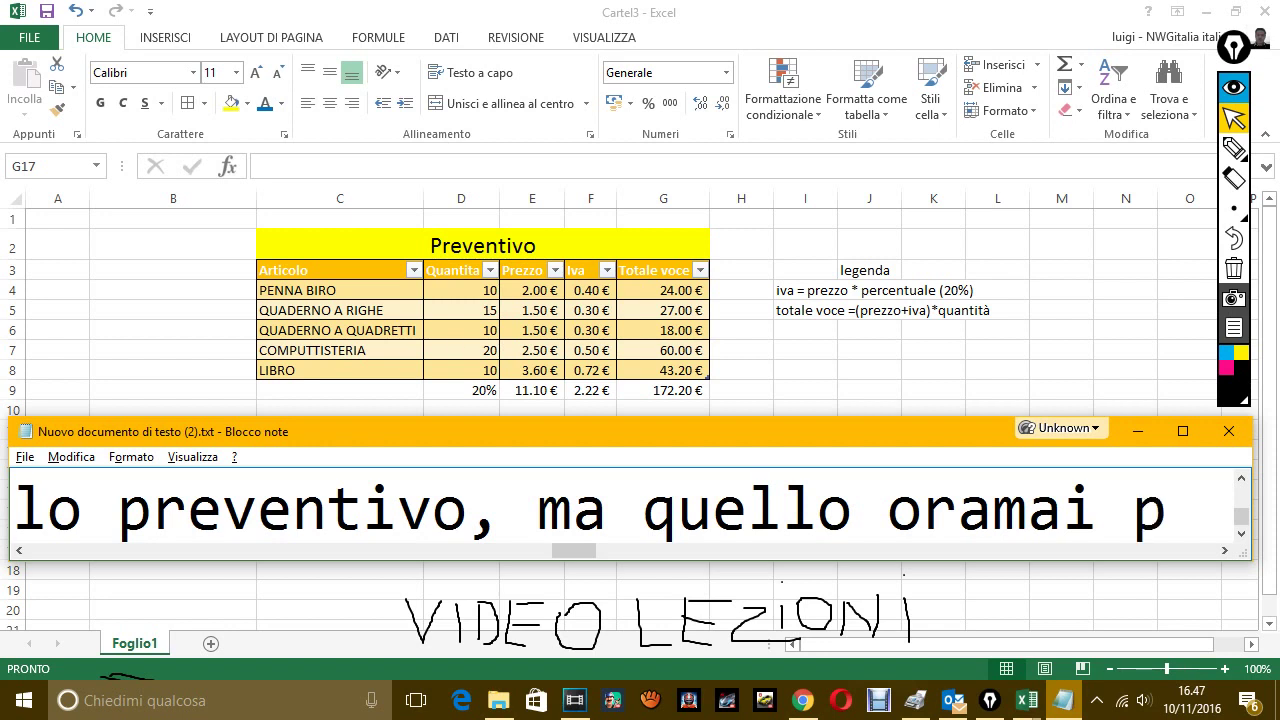
pyautogui.write('enso sia')
pyautogui.write(' semp')
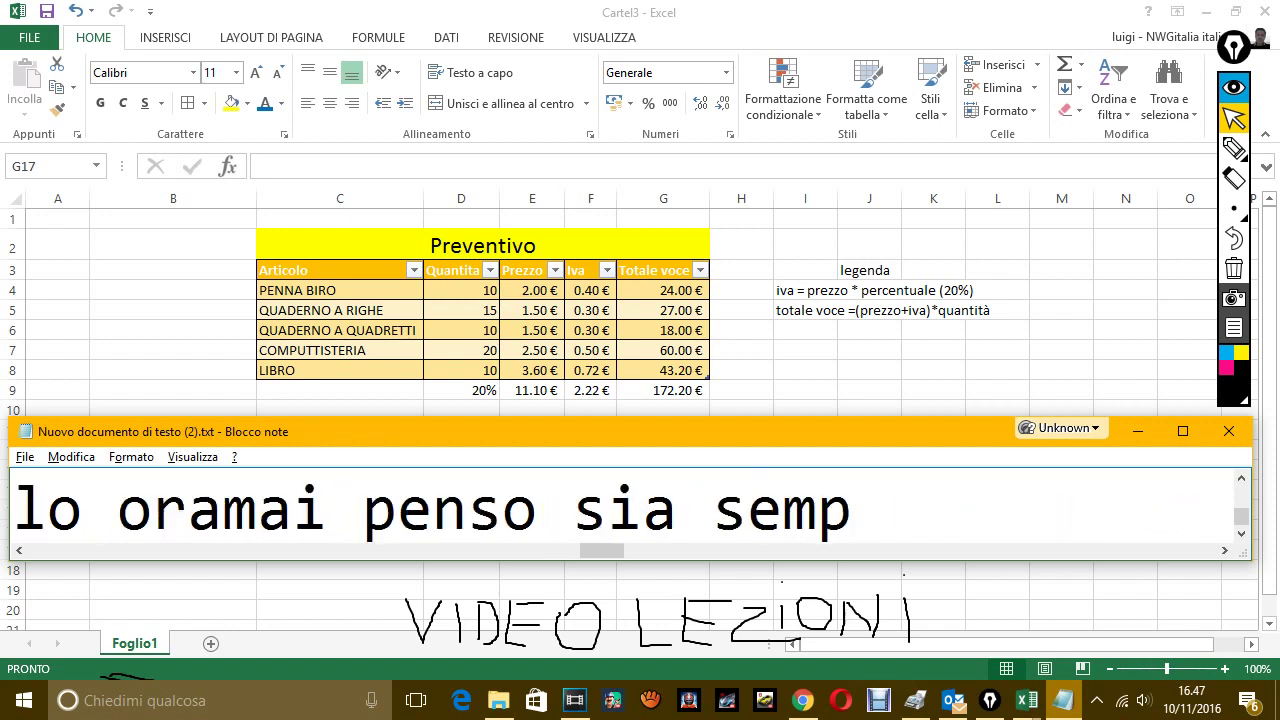
pyautogui.write('rli')
pyautogui.press('BackSpace')
pyautogui.press('BackSpace')
pyautogui.press('BackSpace')
pyautogui.write('l')
pyautogui.write('ice anche per')
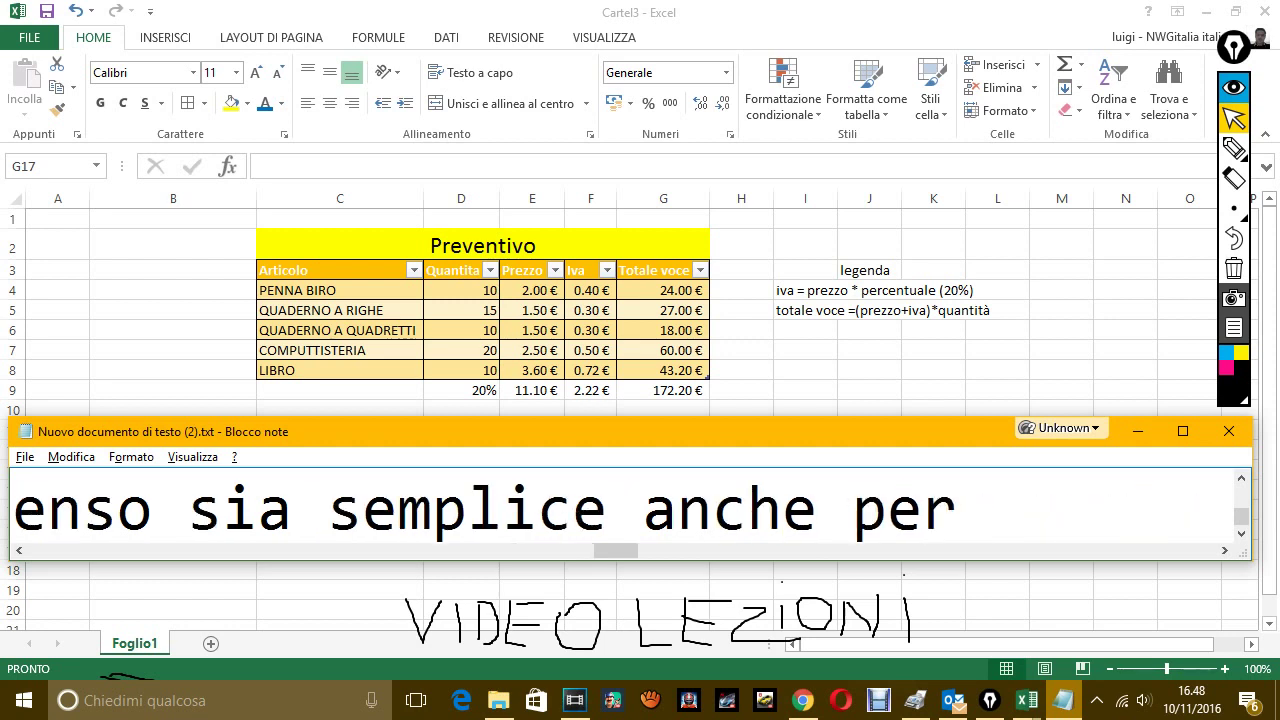
pyautogui.write(' te.')
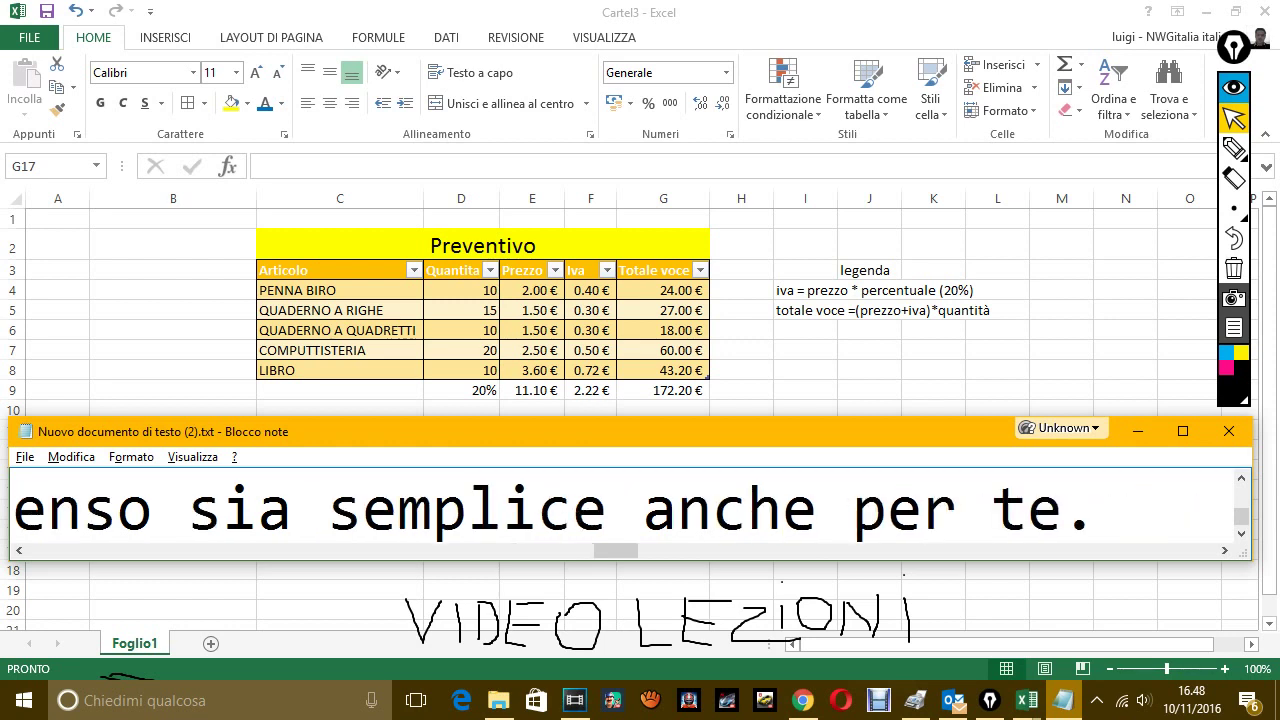
pyautogui.press('Return')
# Add the like-and-subscribe sentence ending 'di nuovi video caricati.' and start a new line.
pyautogui.write('se i')
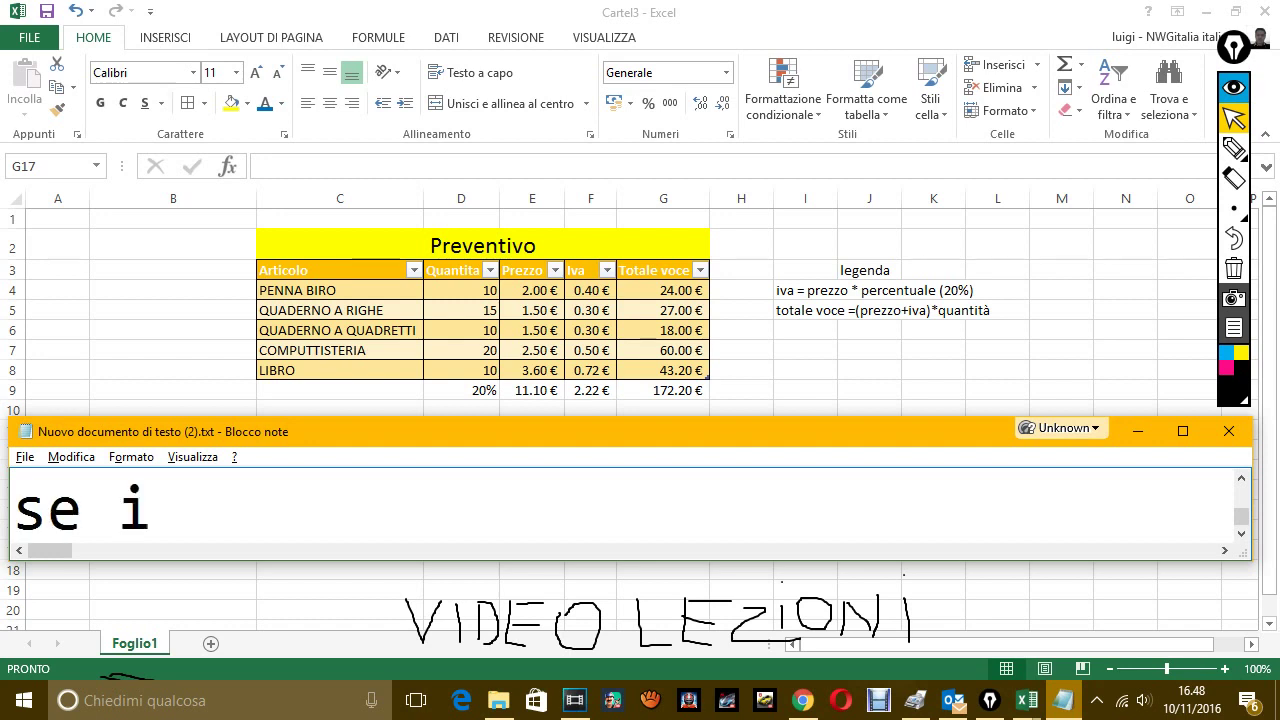
pyautogui.write('l video ti')
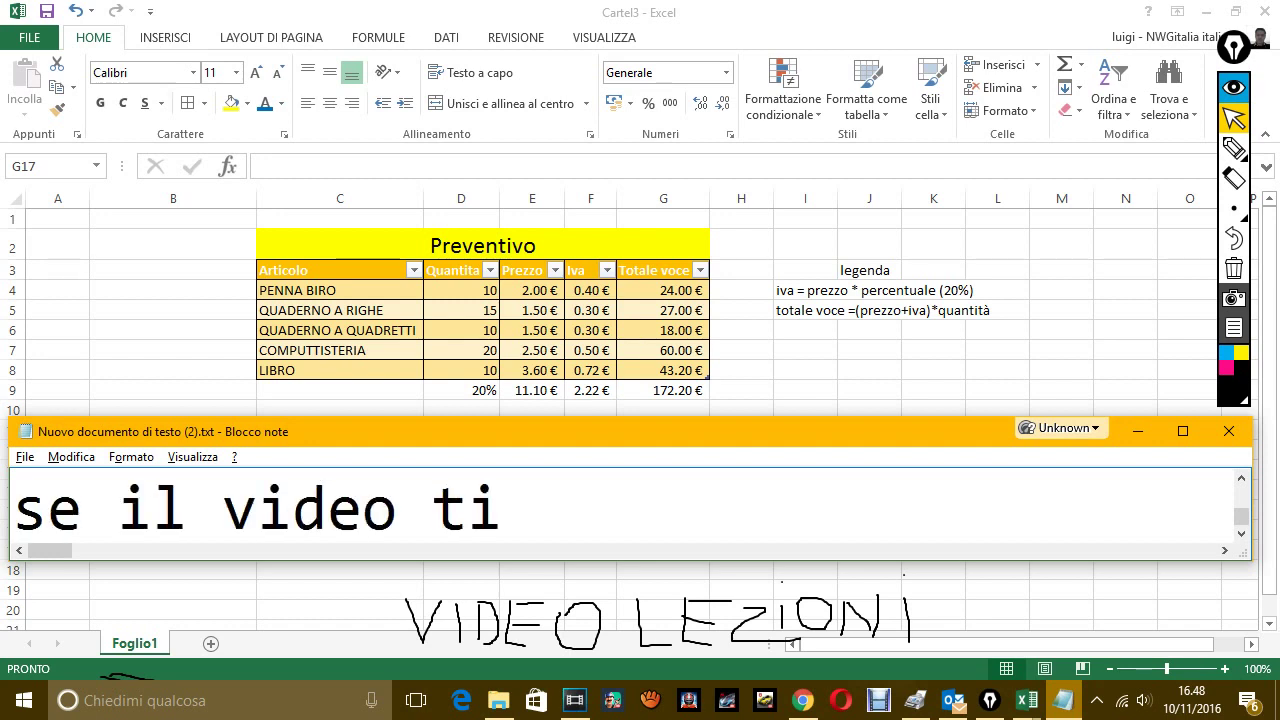
pyautogui.write(' è piaciuto,')
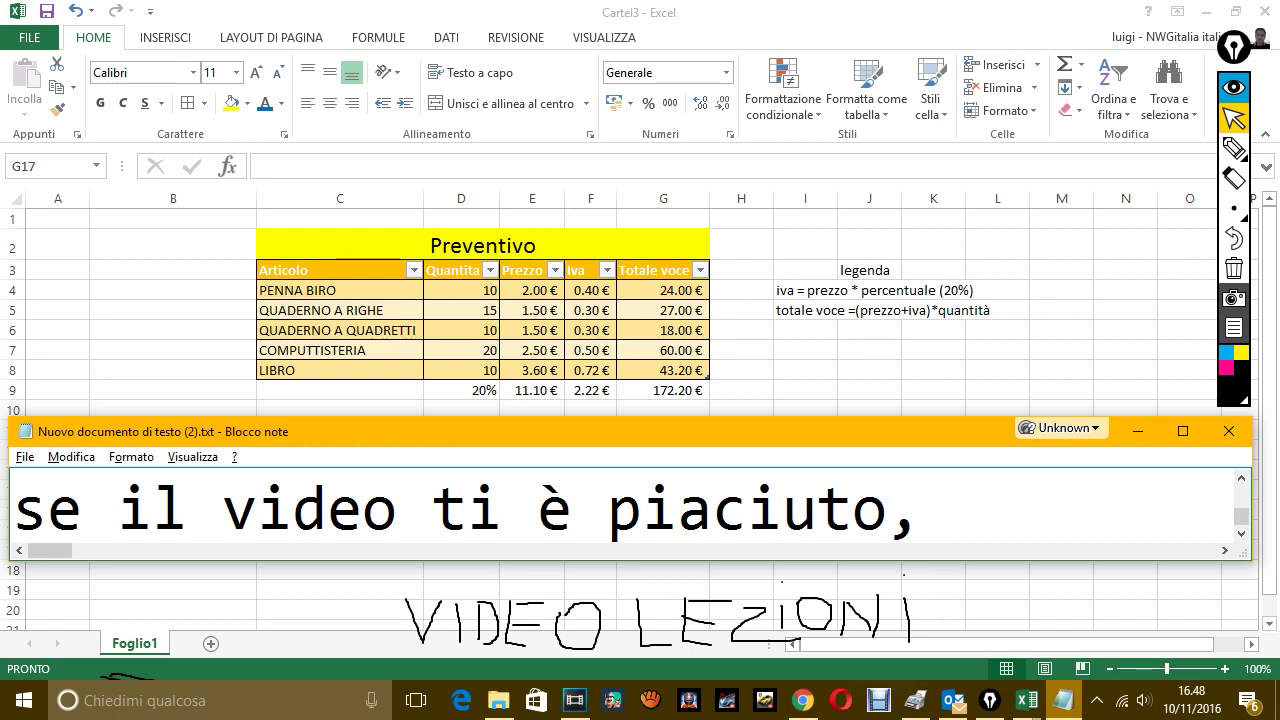
pyautogui.write(' dammi')
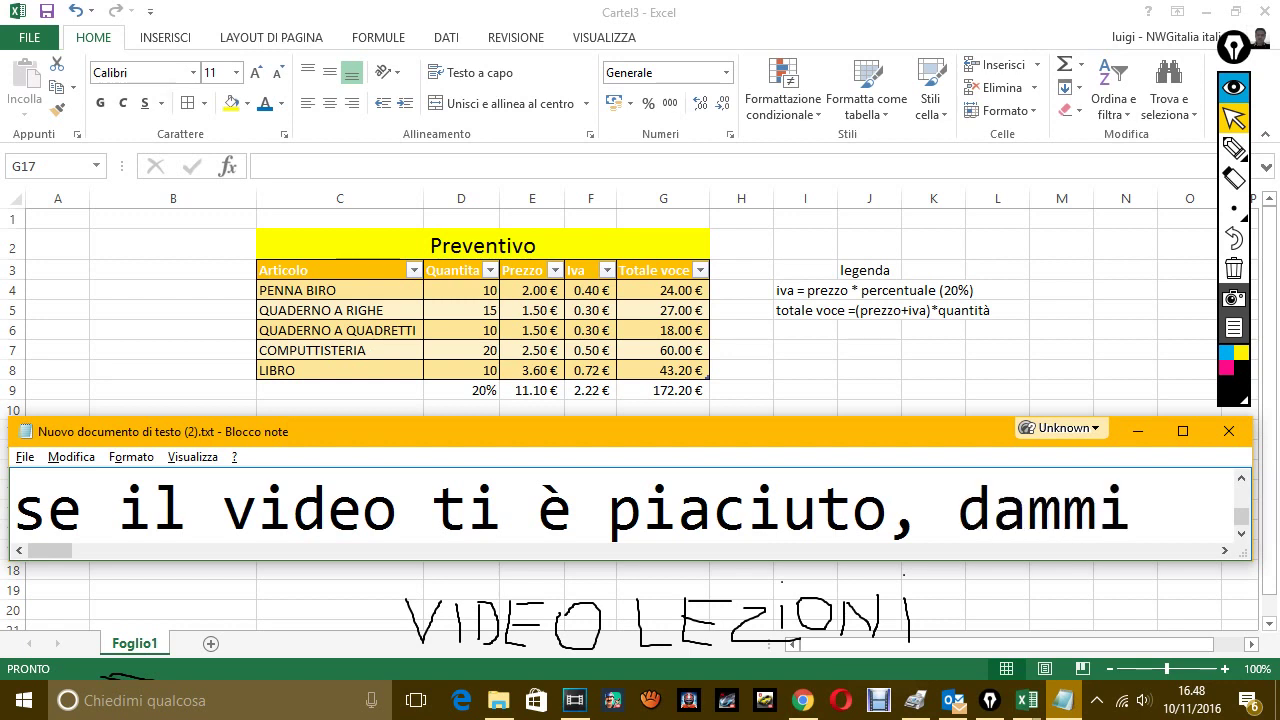
pyautogui.write(' il Mi')
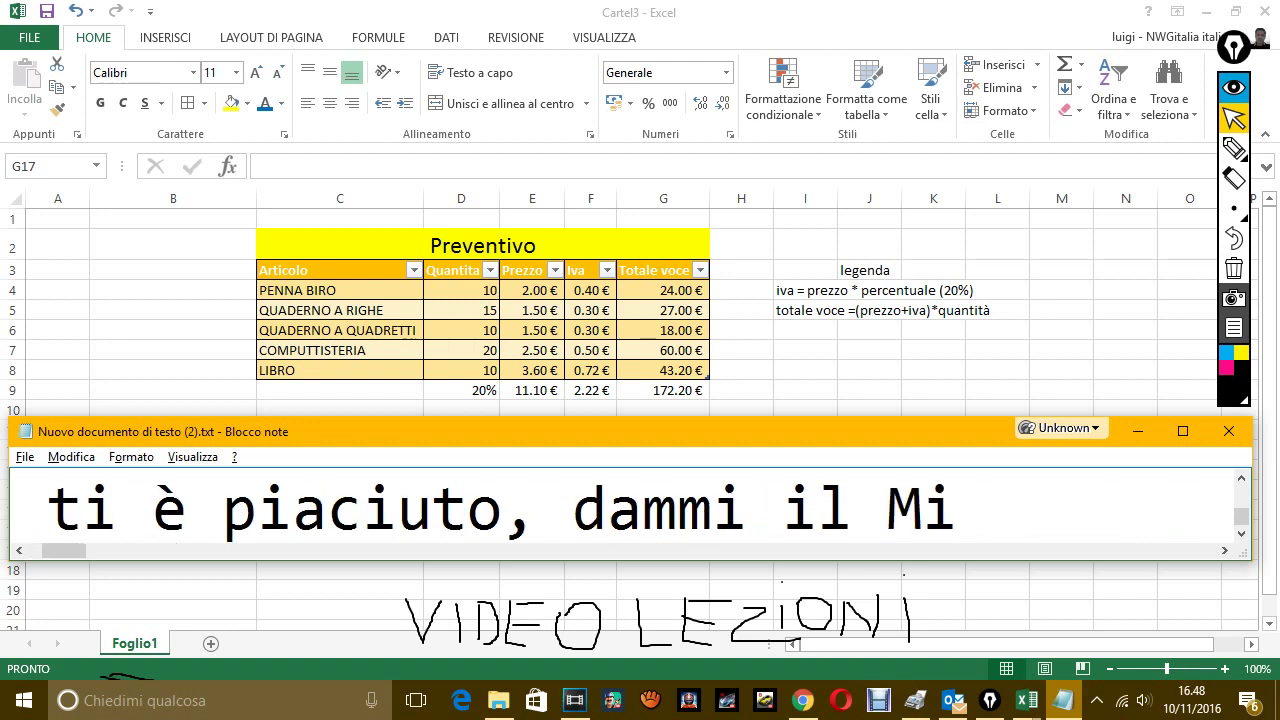
pyautogui.write(' pia')
pyautogui.write('ce')
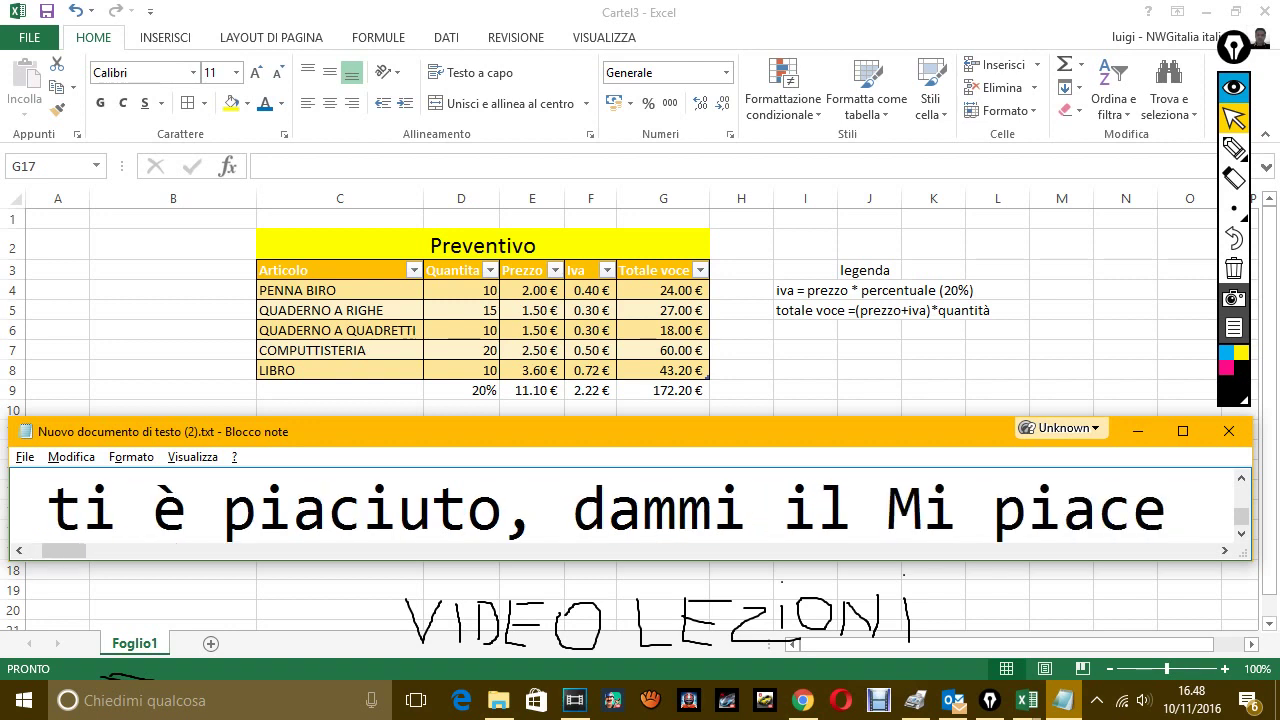
pyautogui.write(' e poi')
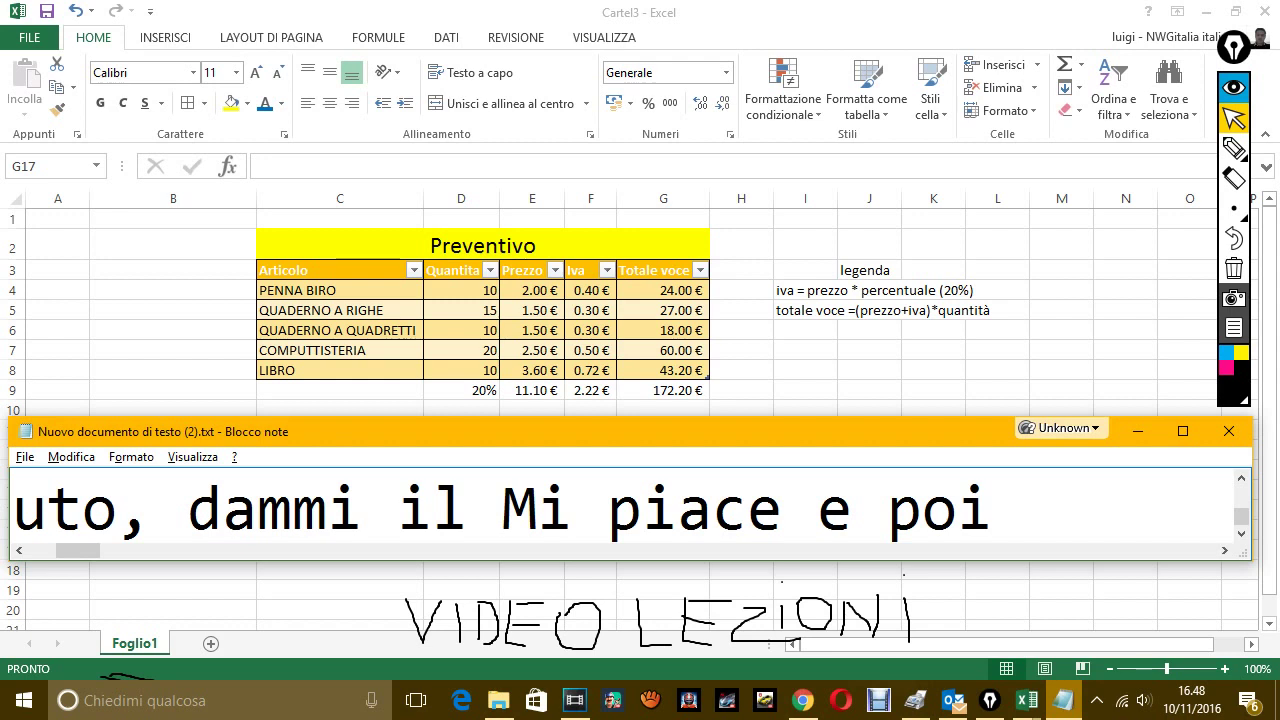
pyautogui.write(' mi fareb')
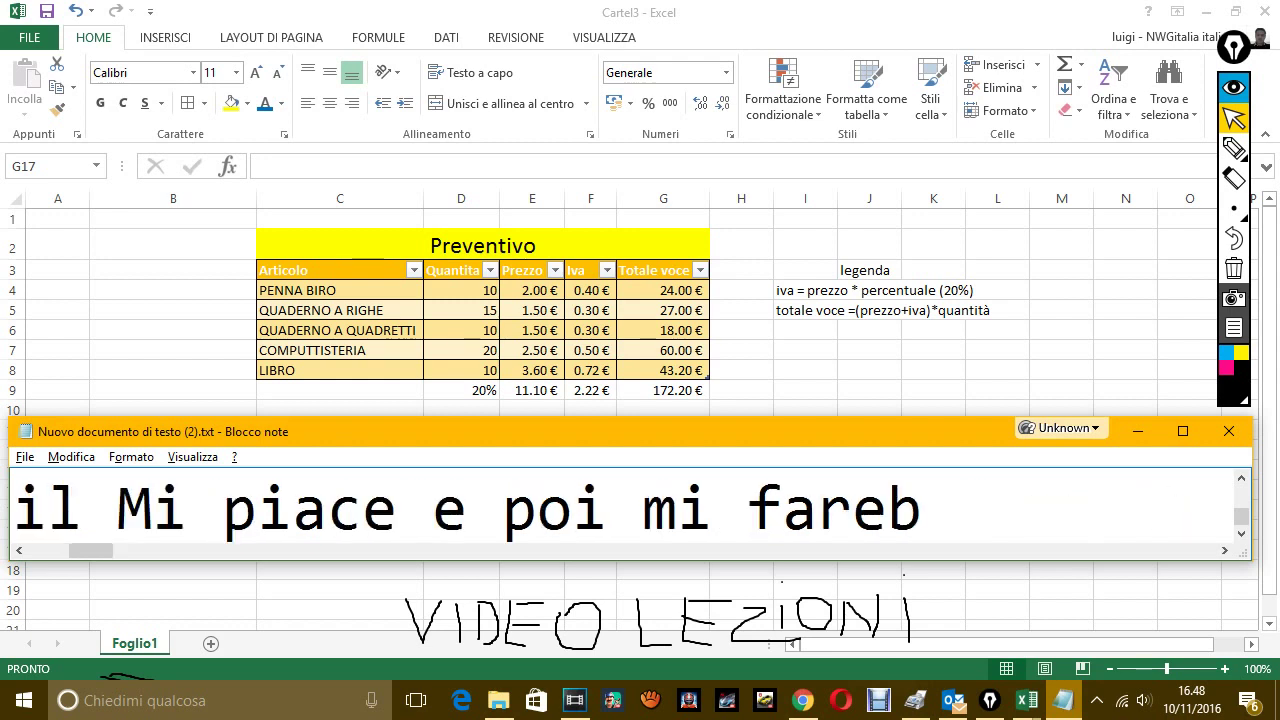
pyautogui.write('be piacere se')
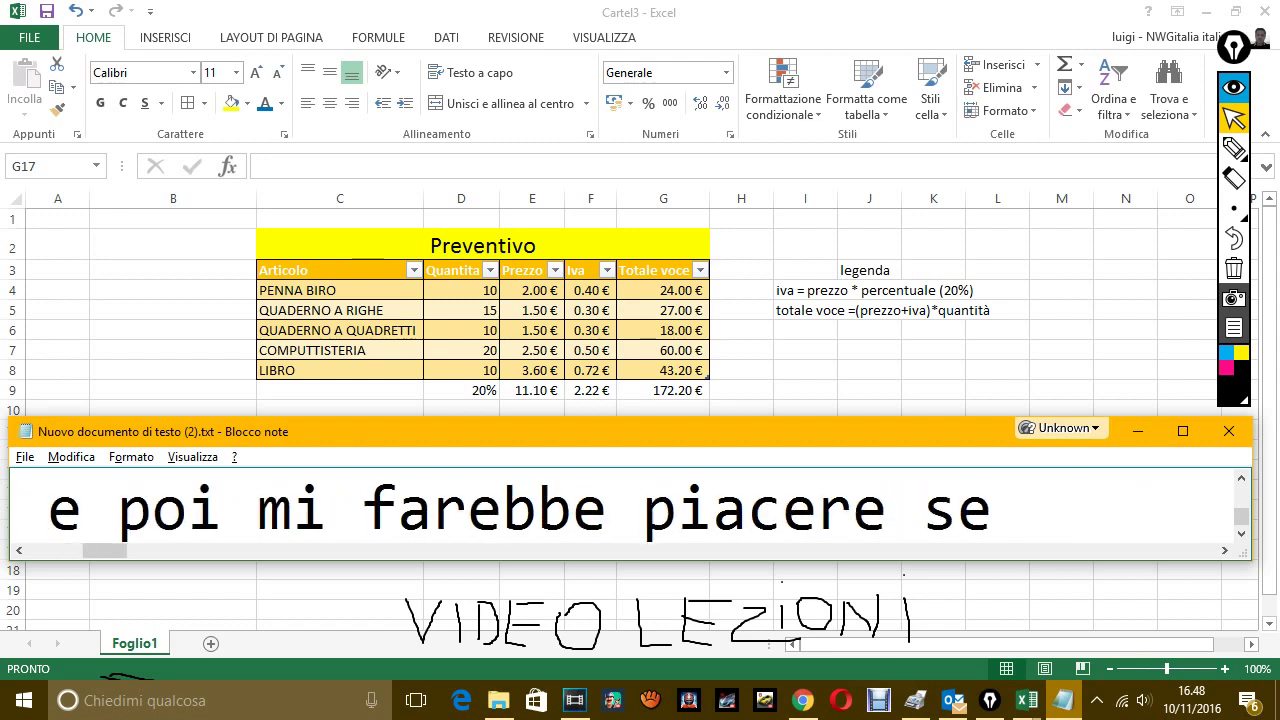
pyautogui.write(' ti is')
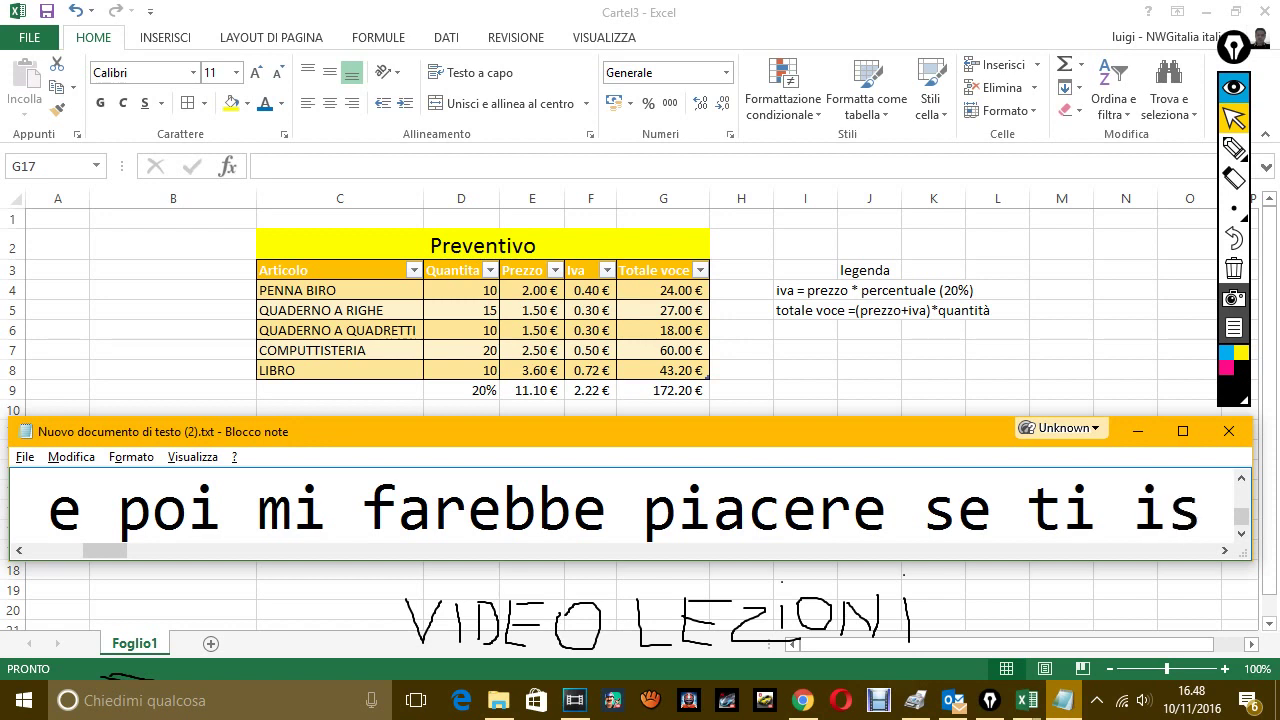
pyautogui.write('ririv')
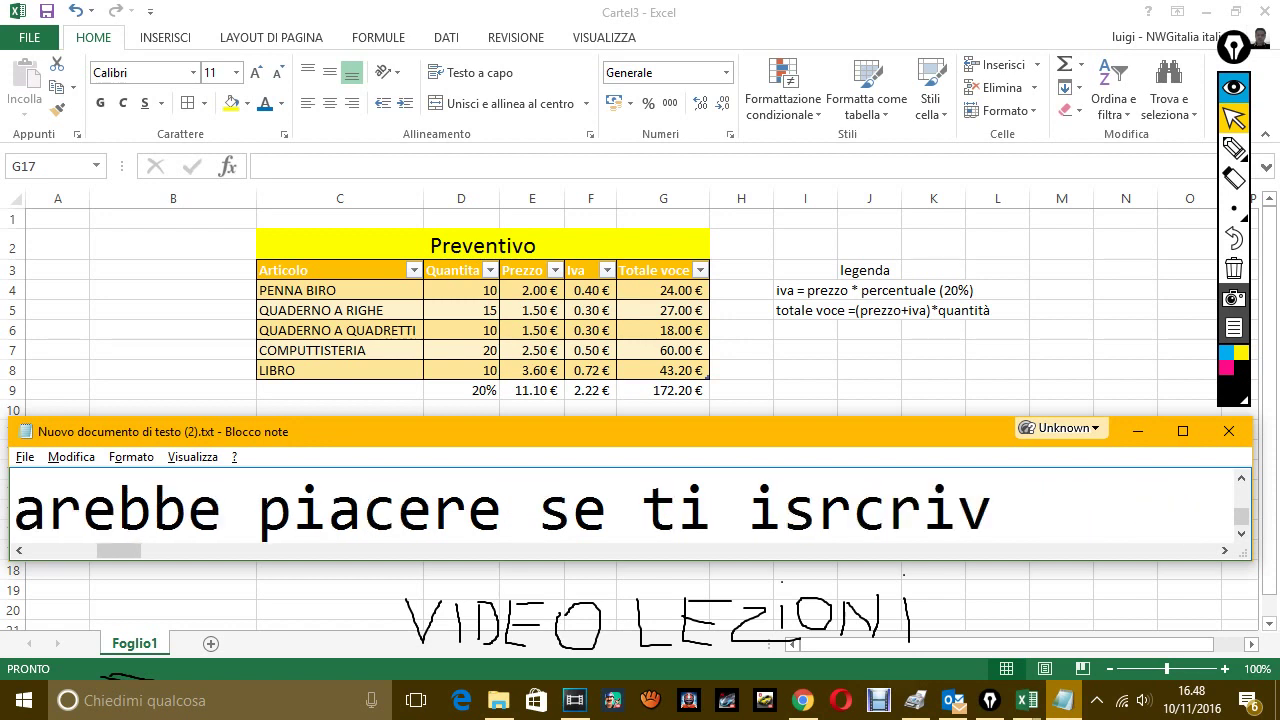
pyautogui.write(' cosi puo')
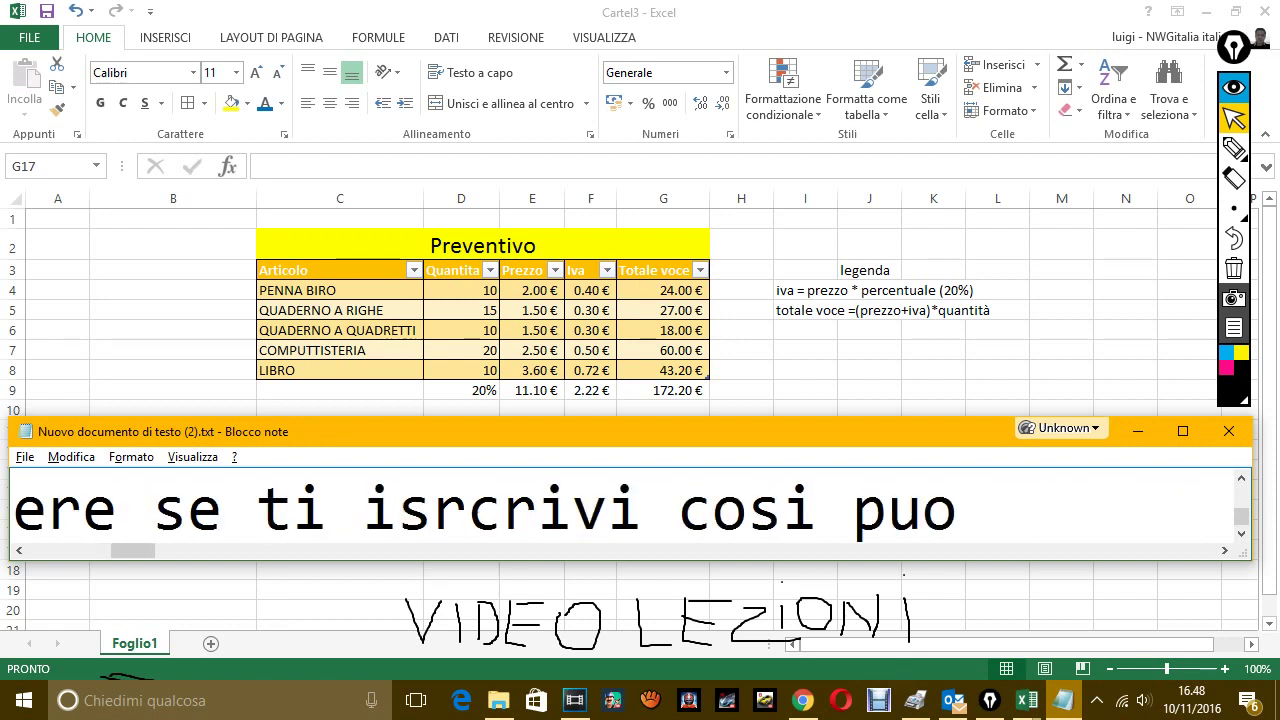
pyautogui.write('i vedere tutti')
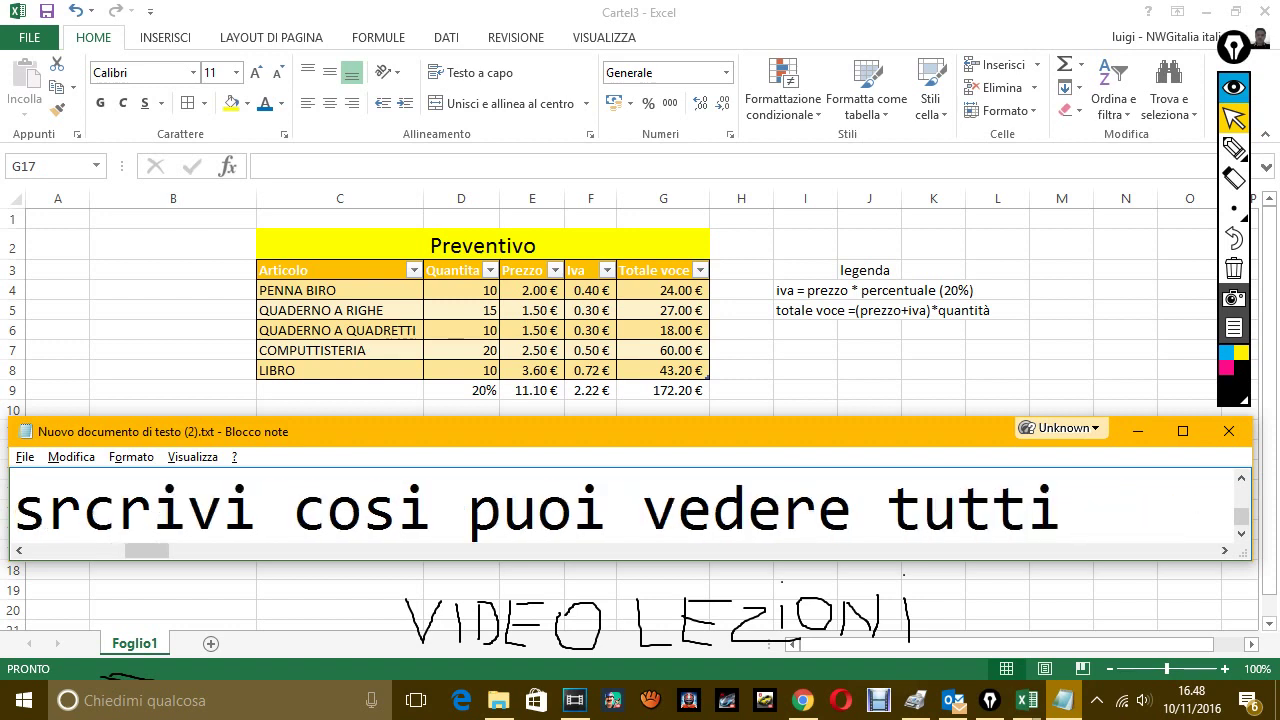
pyautogui.write(' i miei')
pyautogui.write('id')
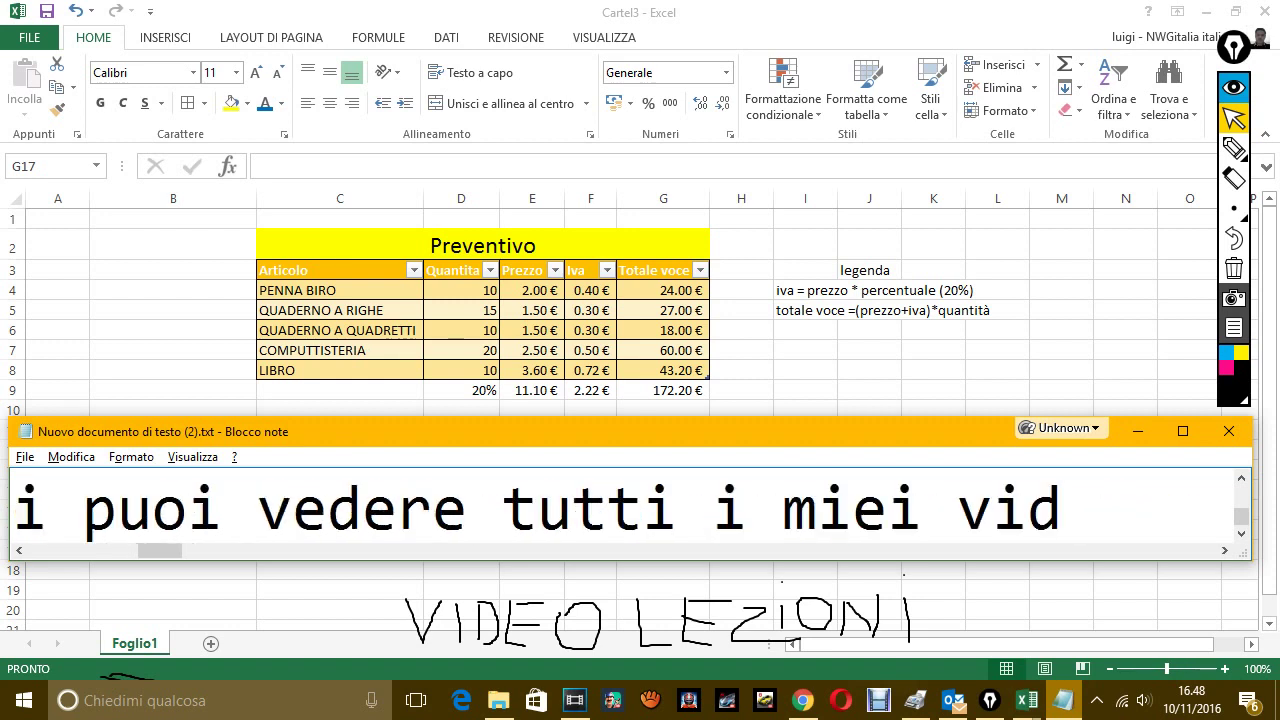
pyautogui.write('eo')
pyautogui.write(' ti')
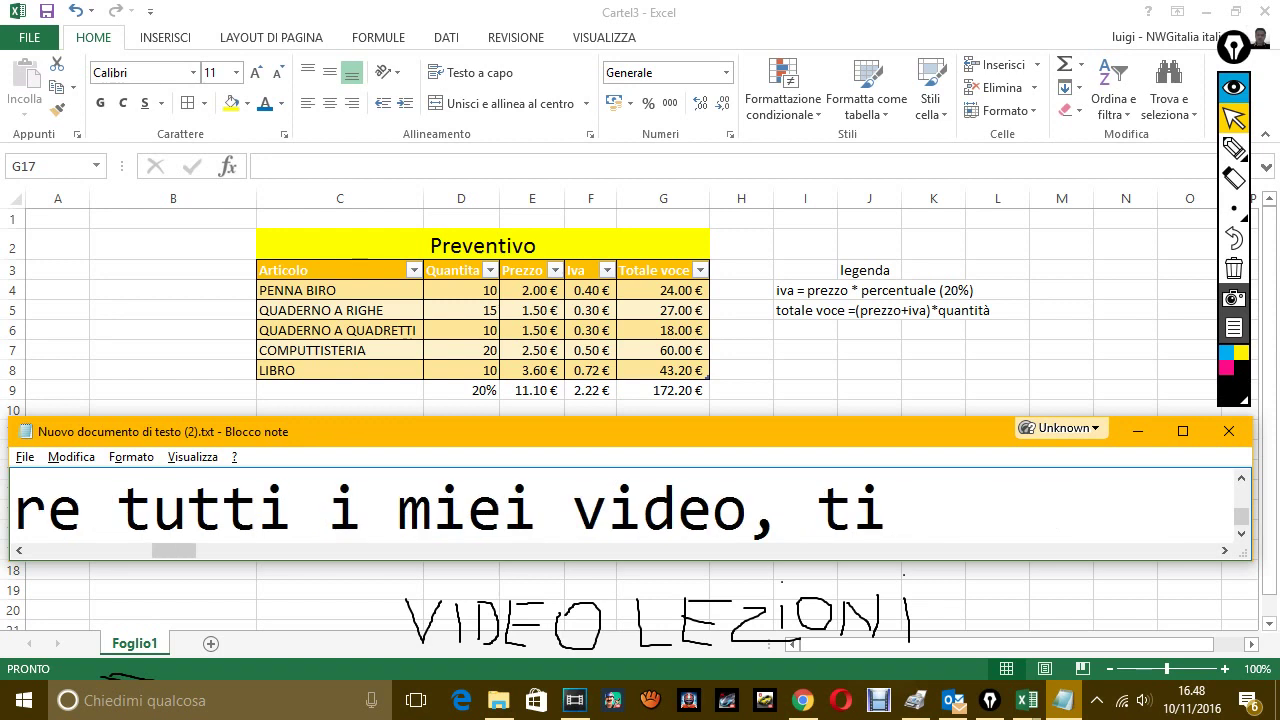
pyautogui.write(' arriva la no')
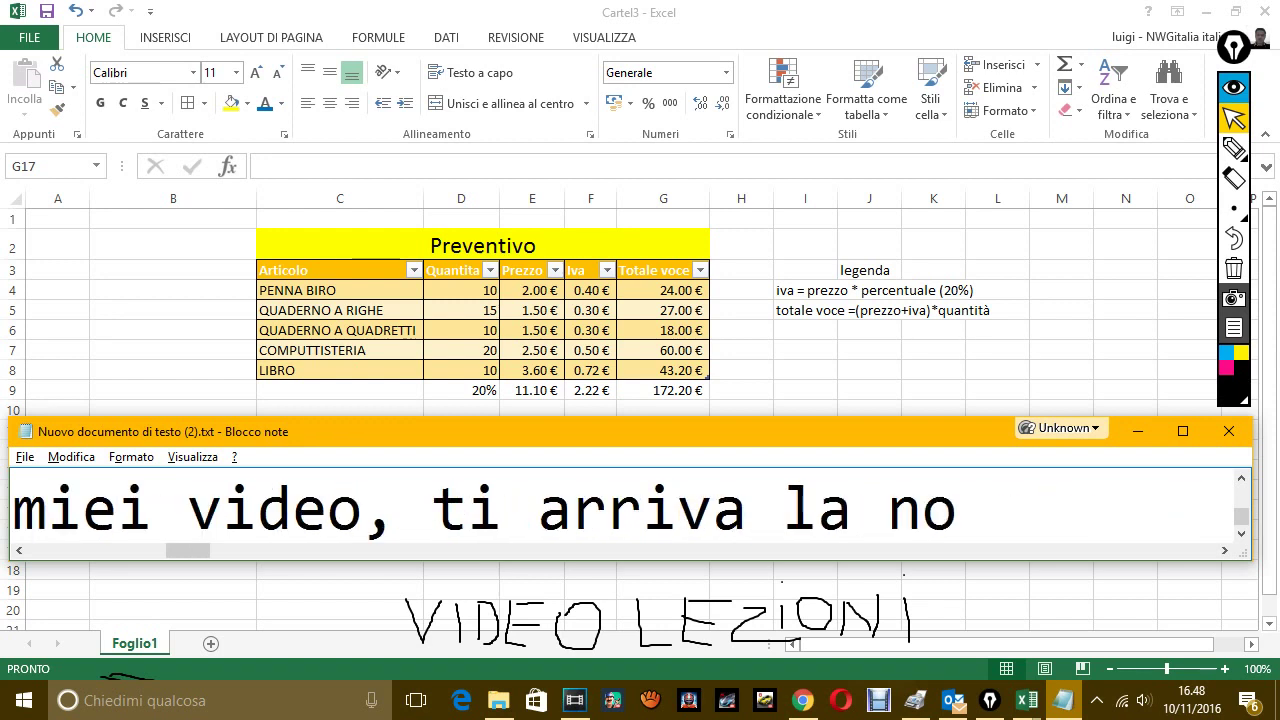
pyautogui.write('tifica')
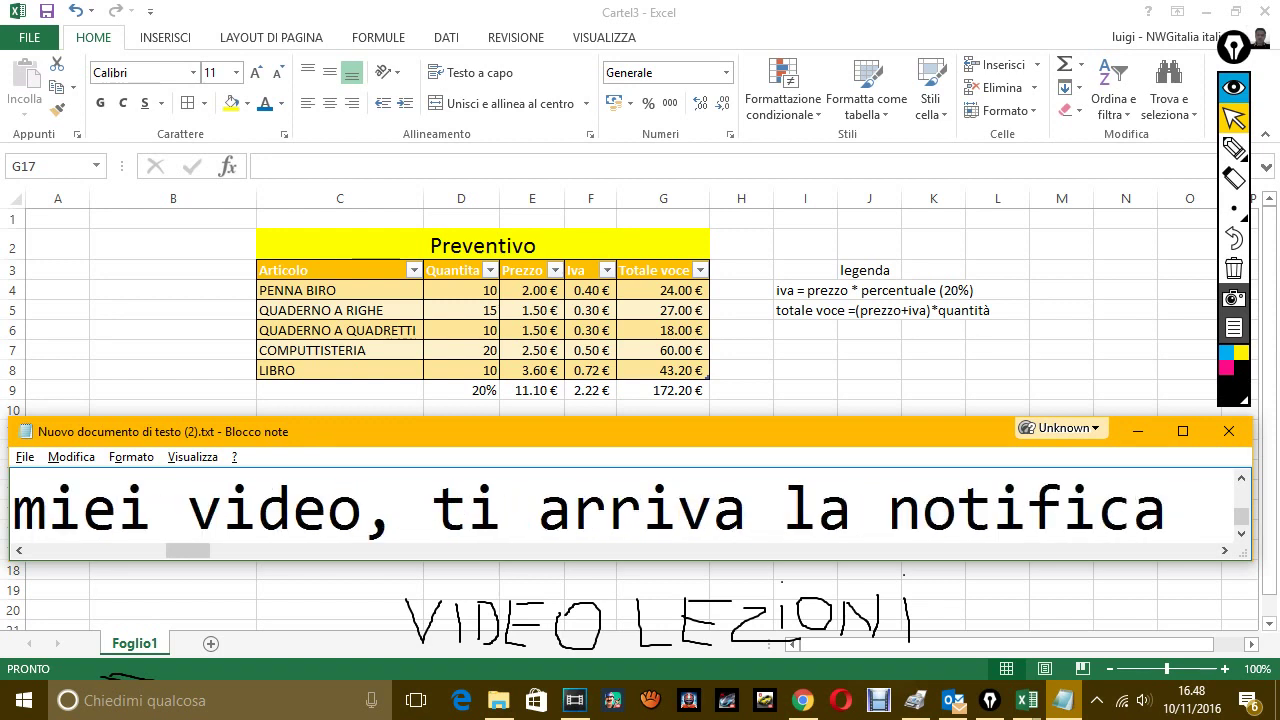
pyautogui.write(' nella psta')
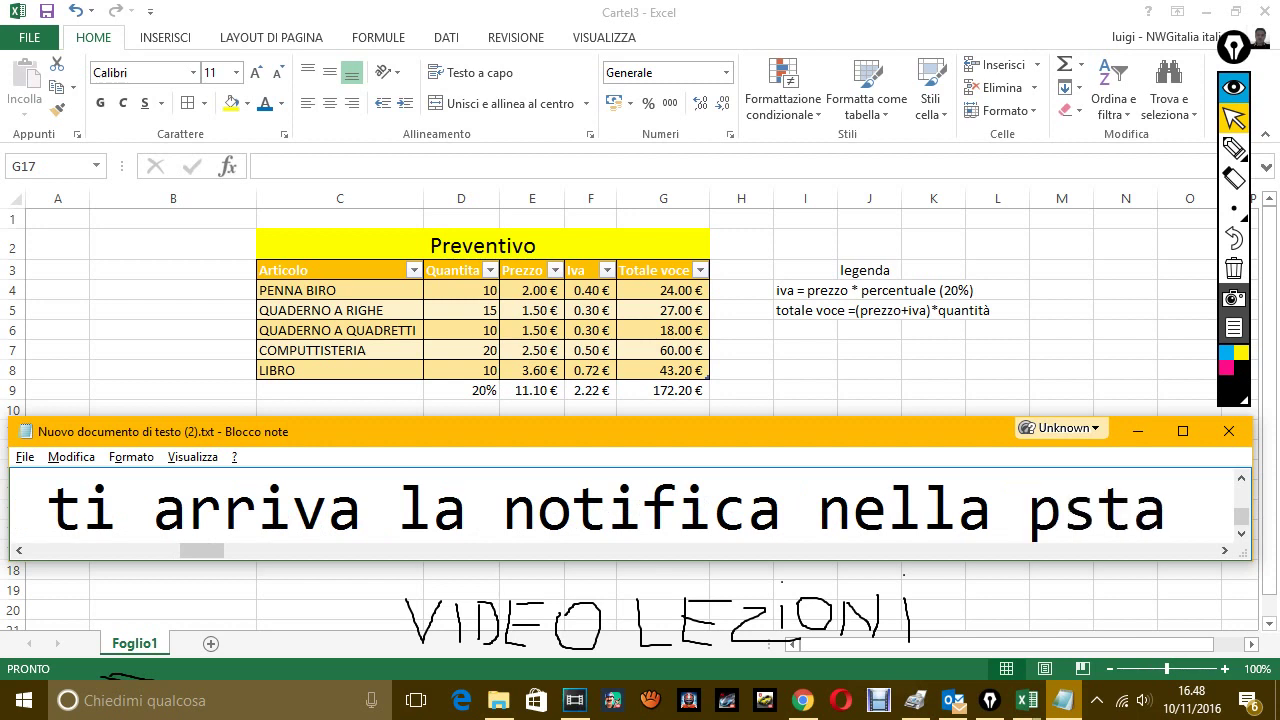
pyautogui.press('BackSpace')
pyautogui.press('BackSpace')
pyautogui.press('BackSpace')
pyautogui.write('osta di n')
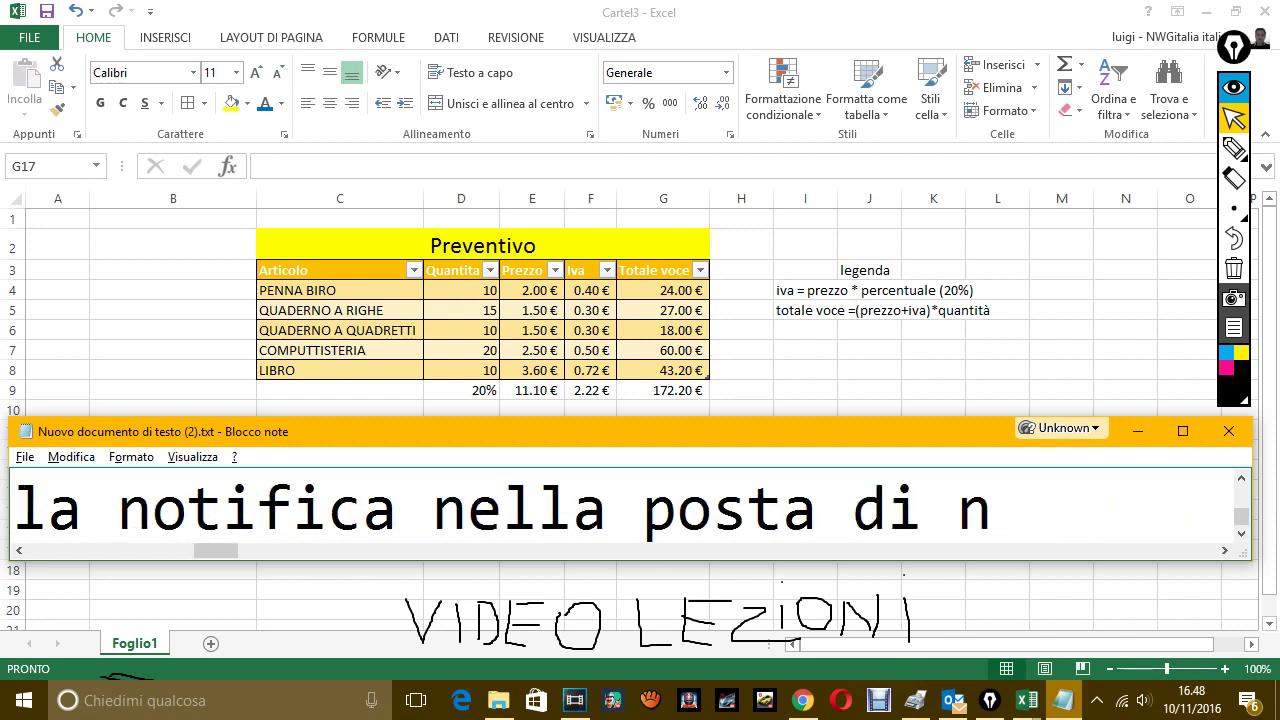
pyautogui.write('uovi vic')
pyautogui.press('BackSpace')
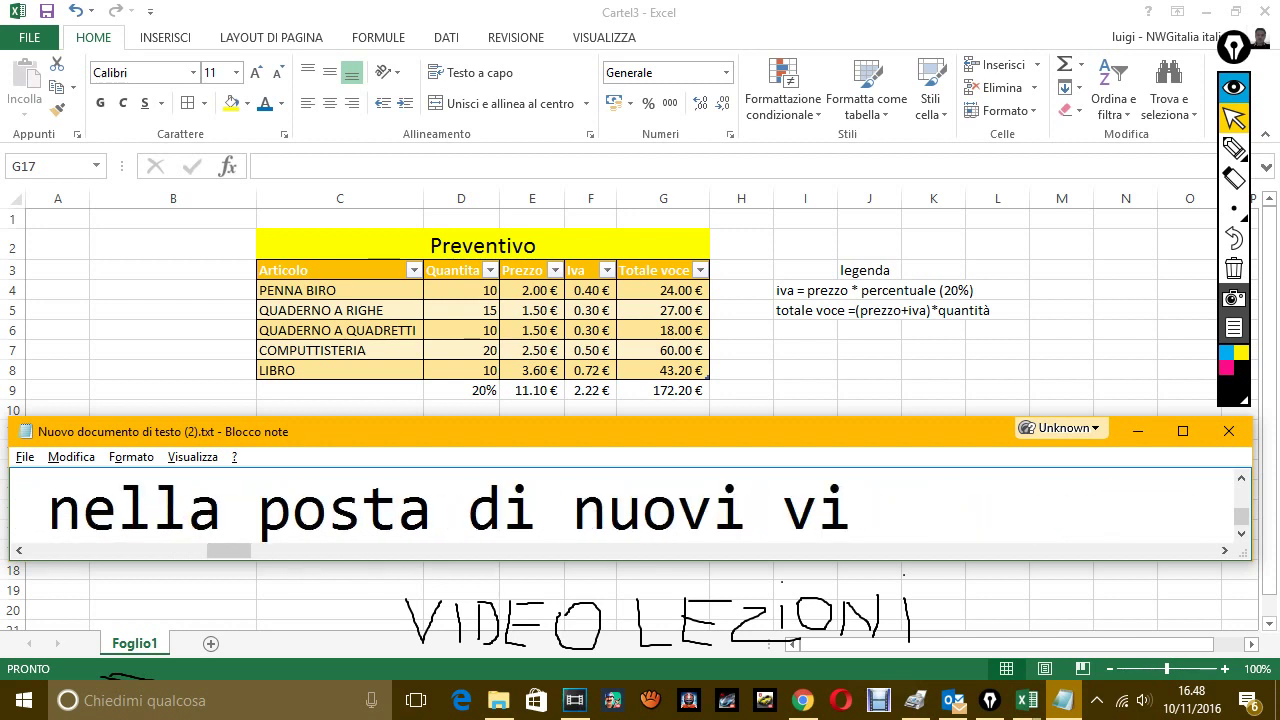
pyautogui.write('deo caricat')
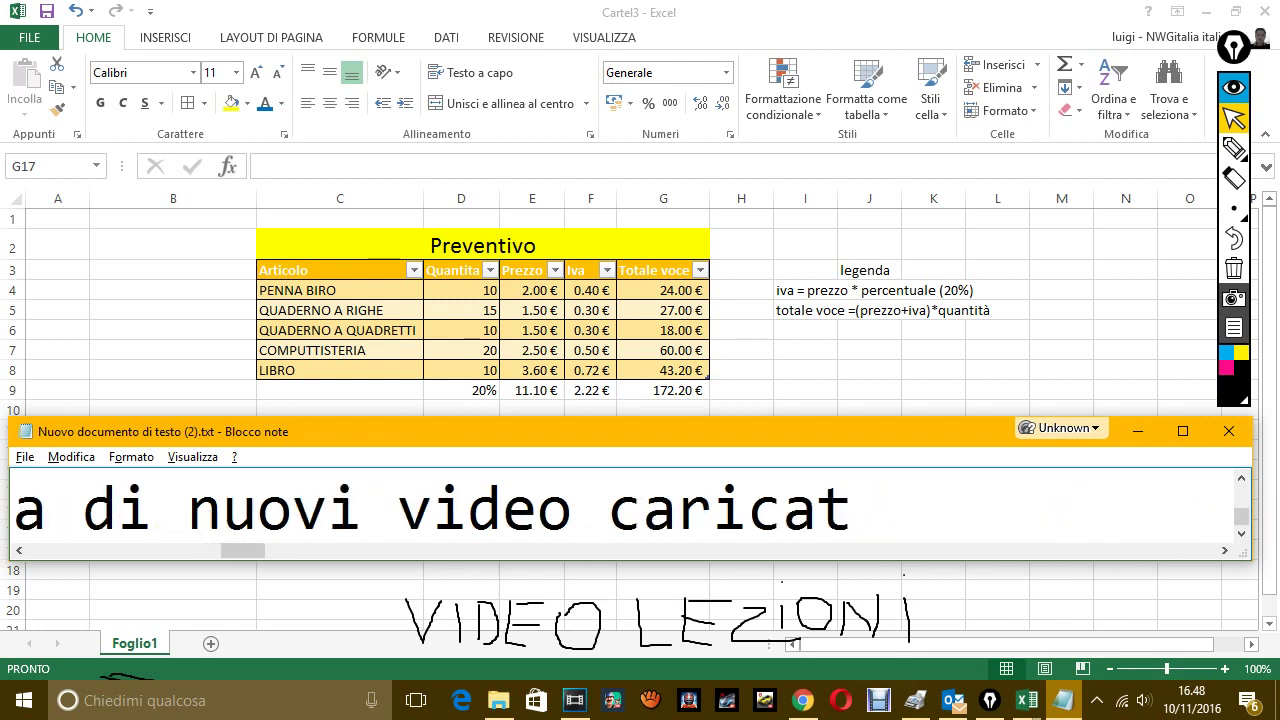
pyautogui.write('i.')
pyautogui.press('Return')
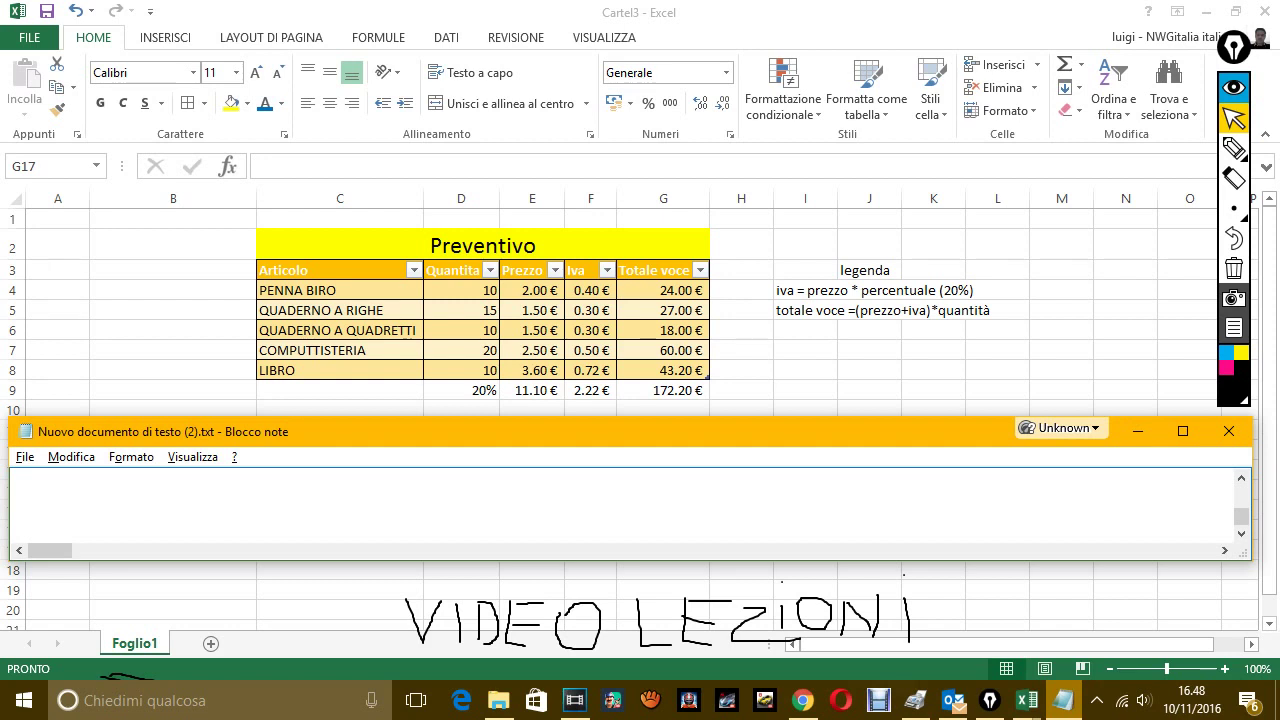
# Type the thanks line 'Gazzzzzzzzzzzzzzzzzziiieee' followed by 'e iscriviti che mi fa piacere.'.
pyautogui.write('Graz')
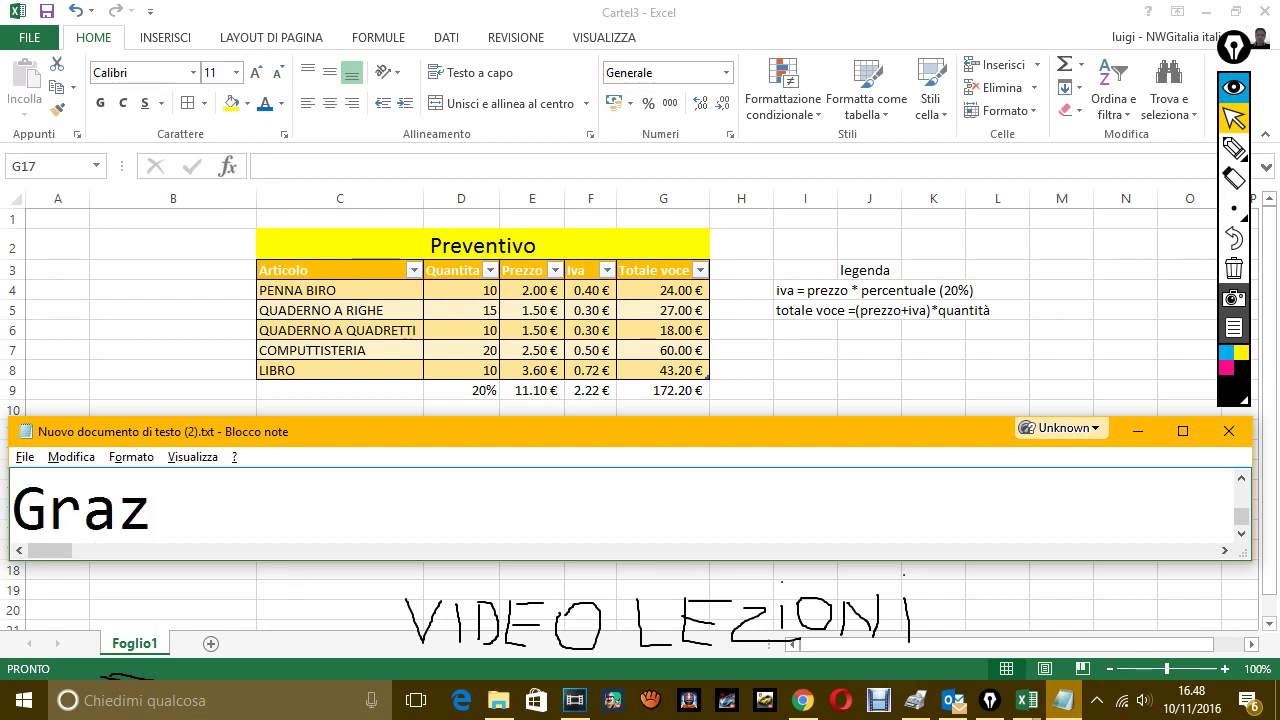
pyautogui.write('zzzzzzzzzzzzzzzzziii')
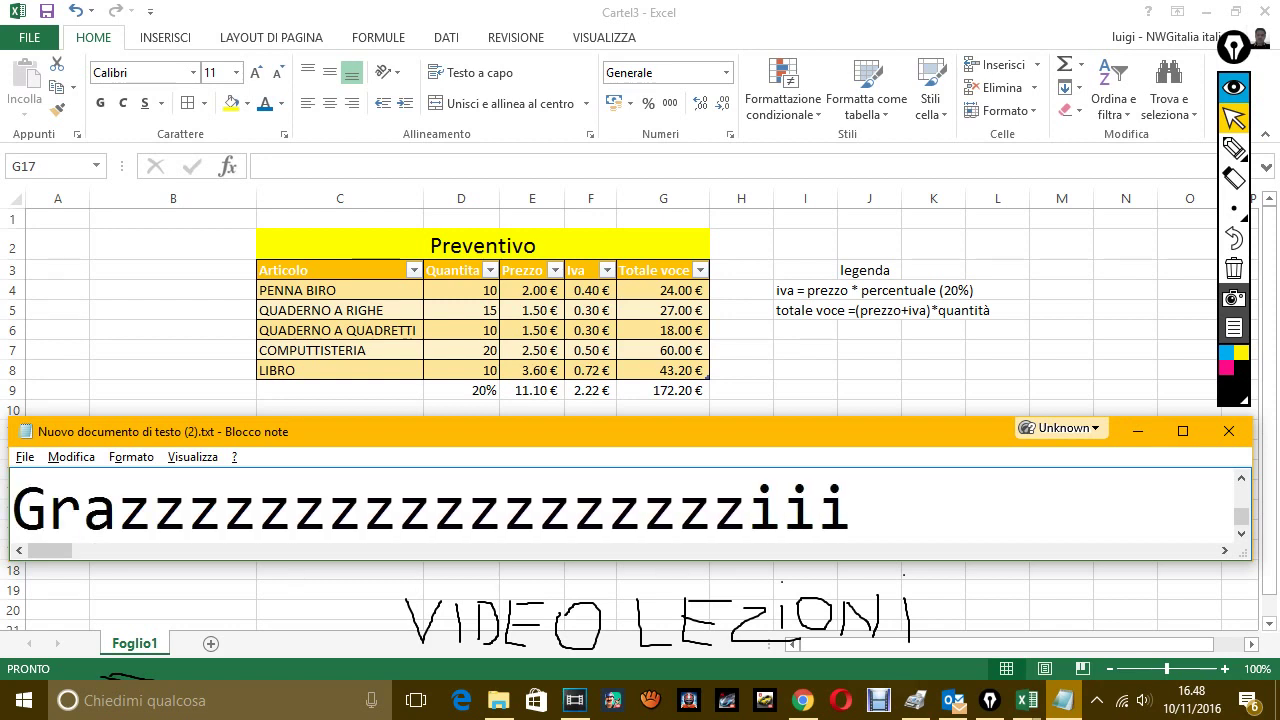
pyautogui.write('eee')
pyautogui.press('Return')
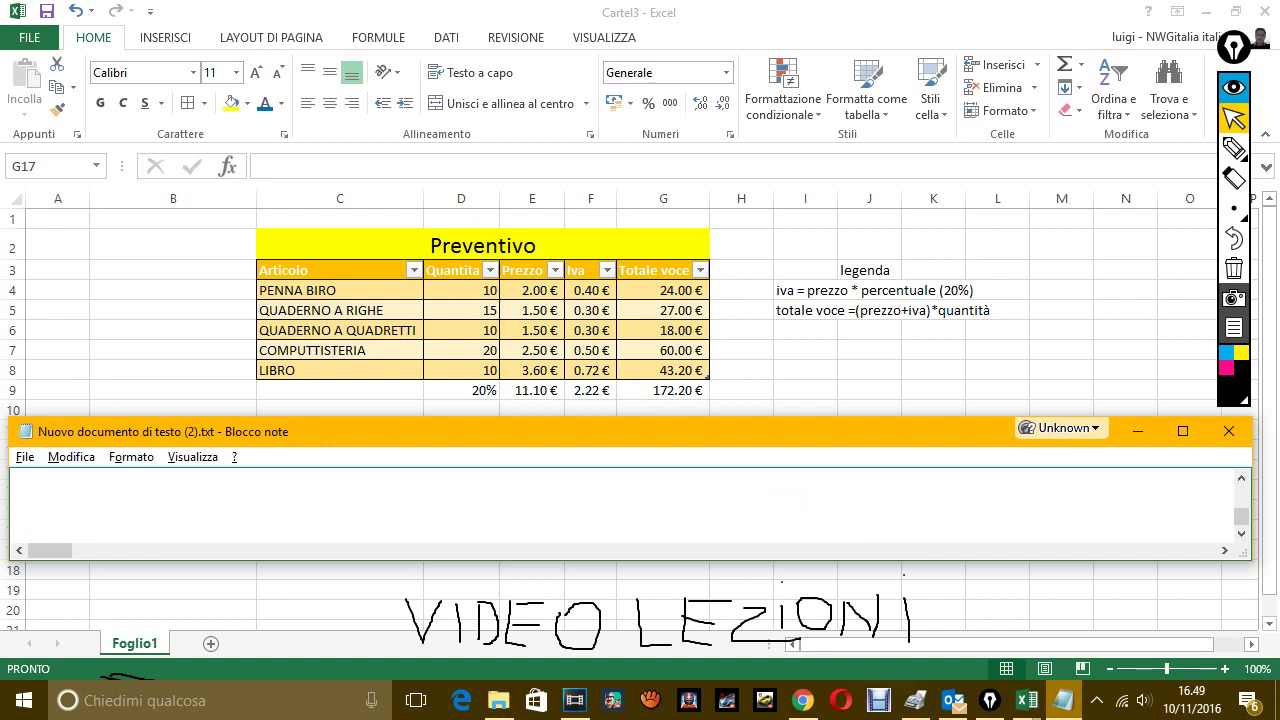
pyautogui.write('e iscri')
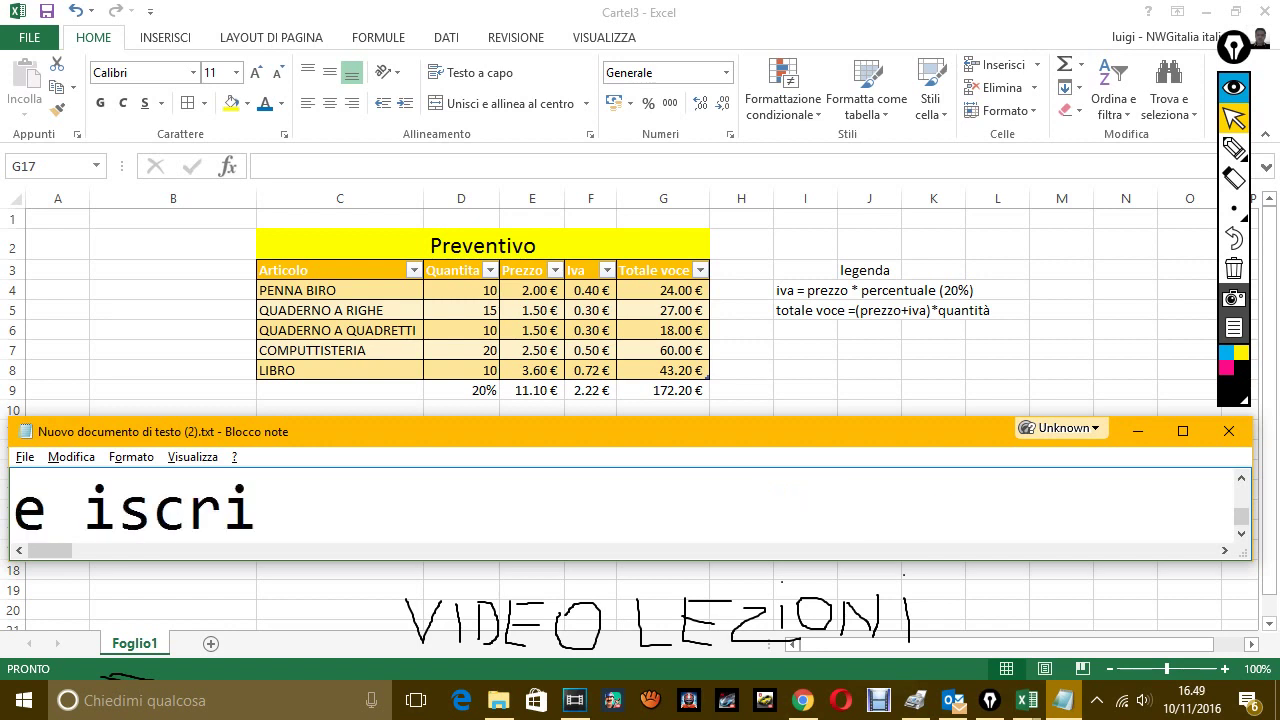
pyautogui.write('t')
pyautogui.press('BackSpace')
pyautogui.write('viti')
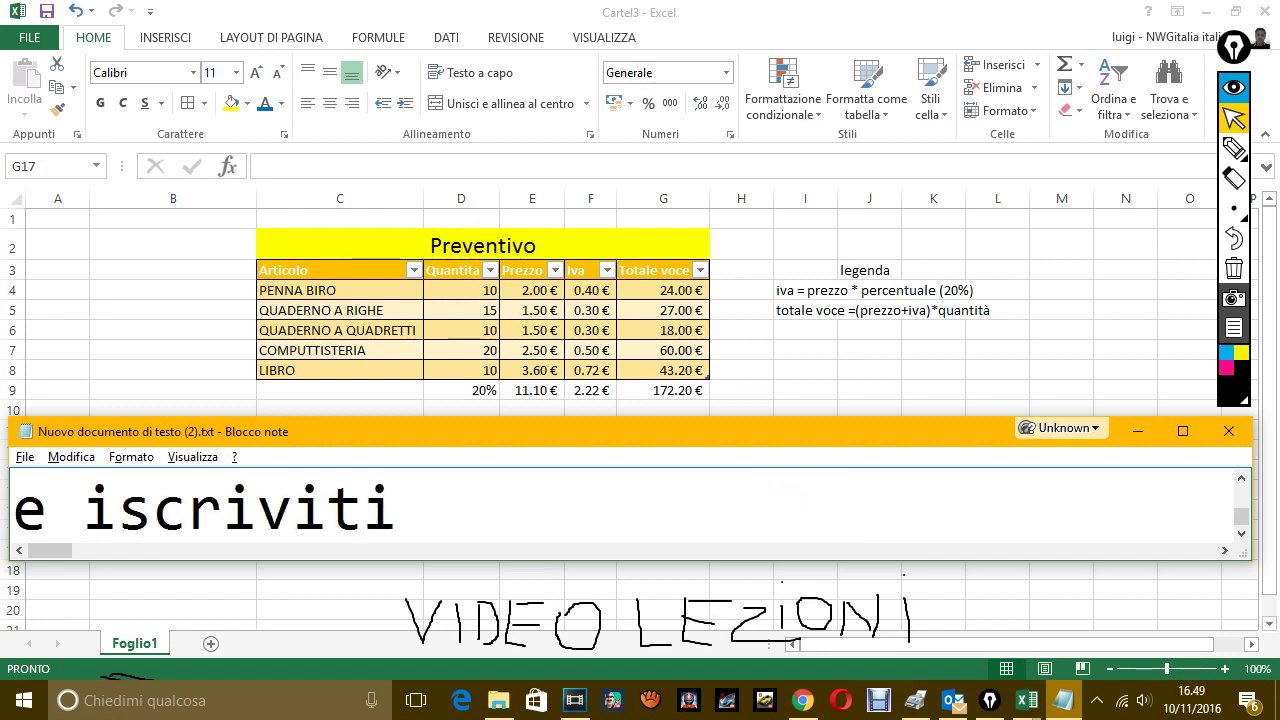
pyautogui.write(' che mi fa pia')
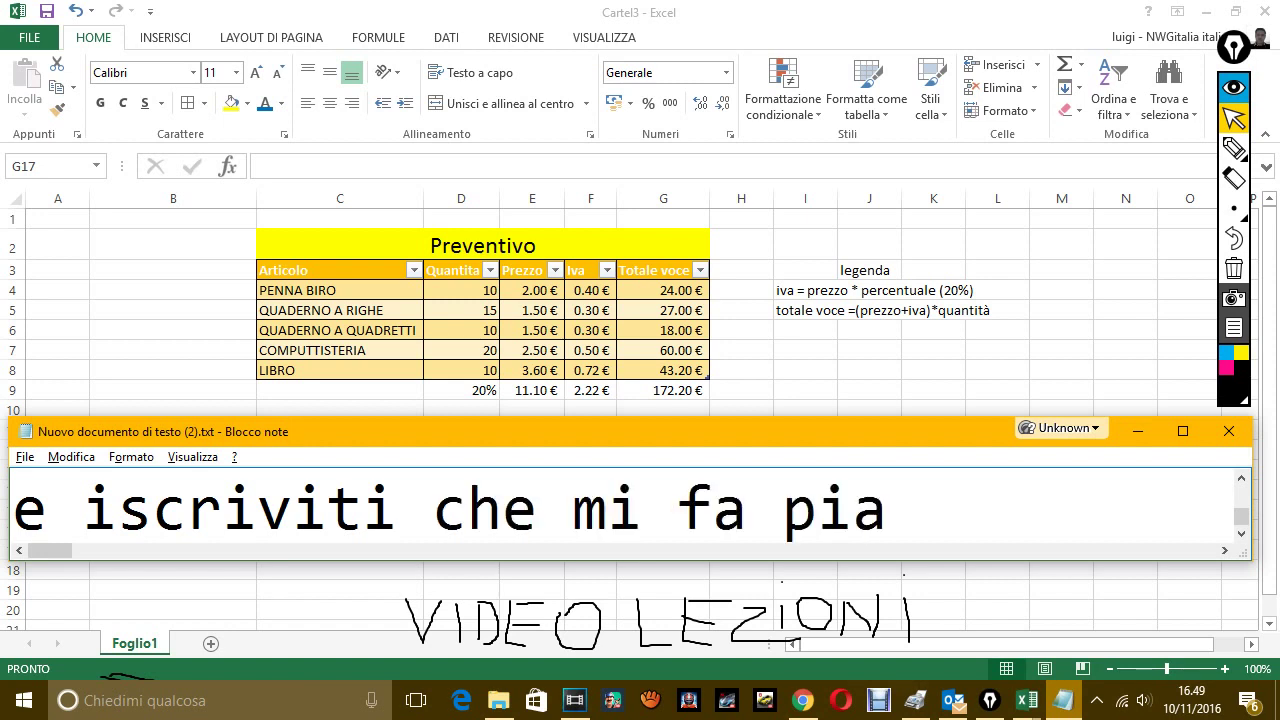
pyautogui.write('cere.')
# Add the sign-off 'ciaoooo' on a new line and bring up the screen recorder's options.
pyautogui.press('Return')
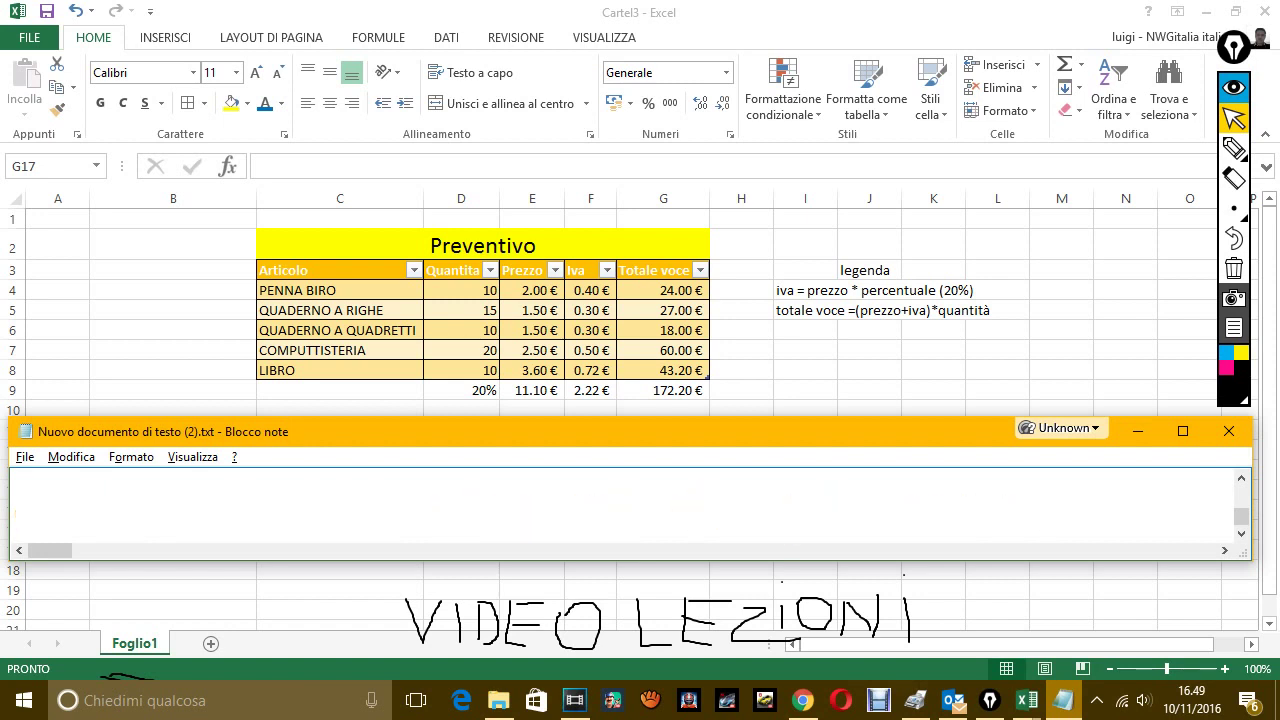
pyautogui.write('ciaoooo.')
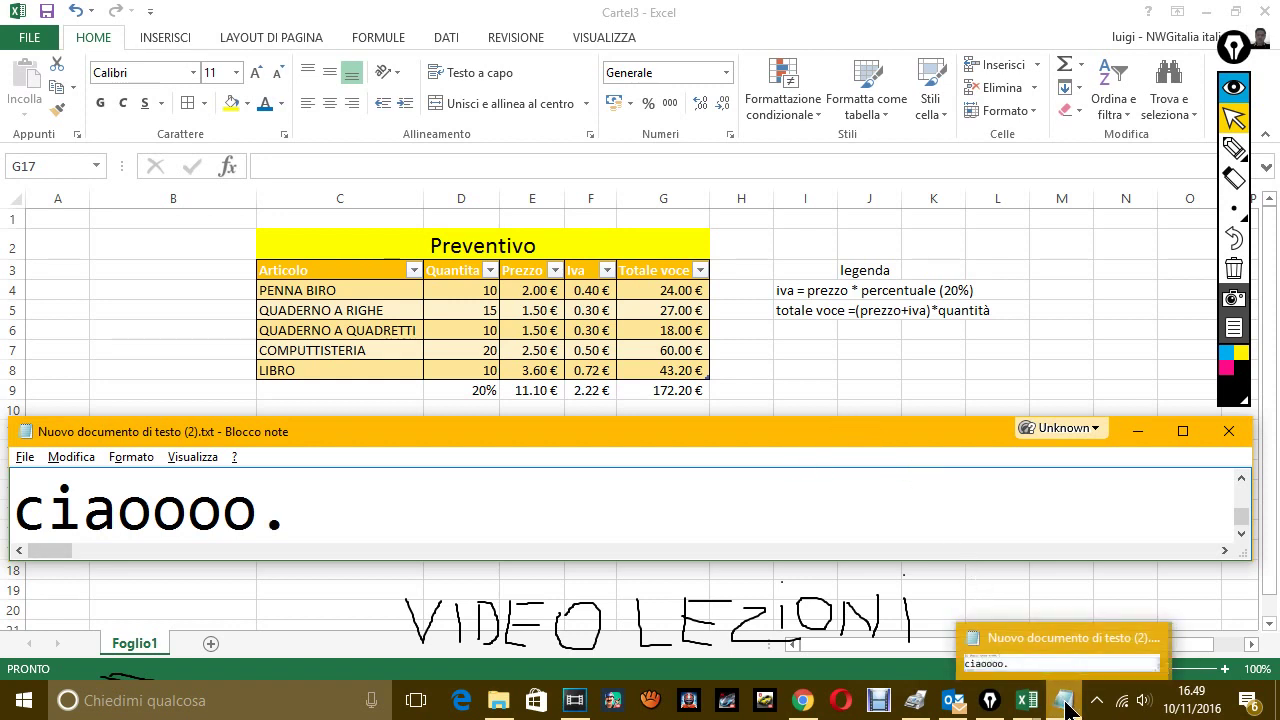
pyautogui.click(1100, 701)
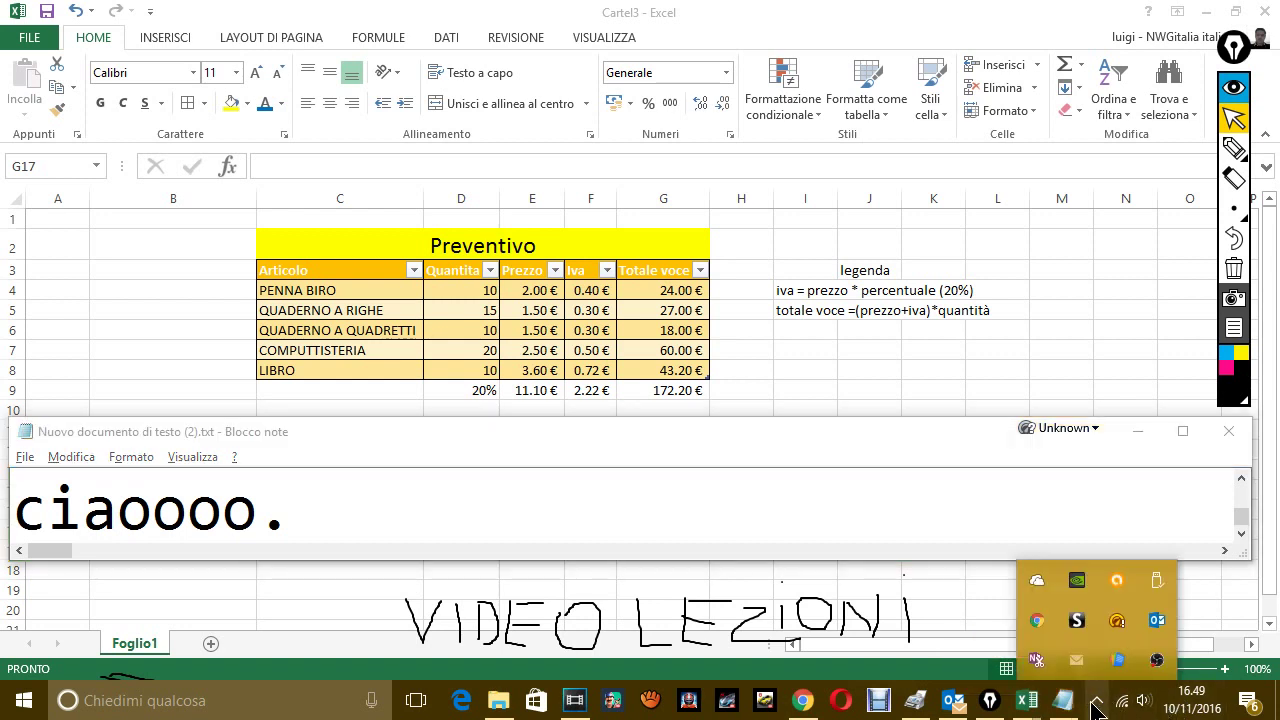
pyautogui.rightClick(1155, 662)
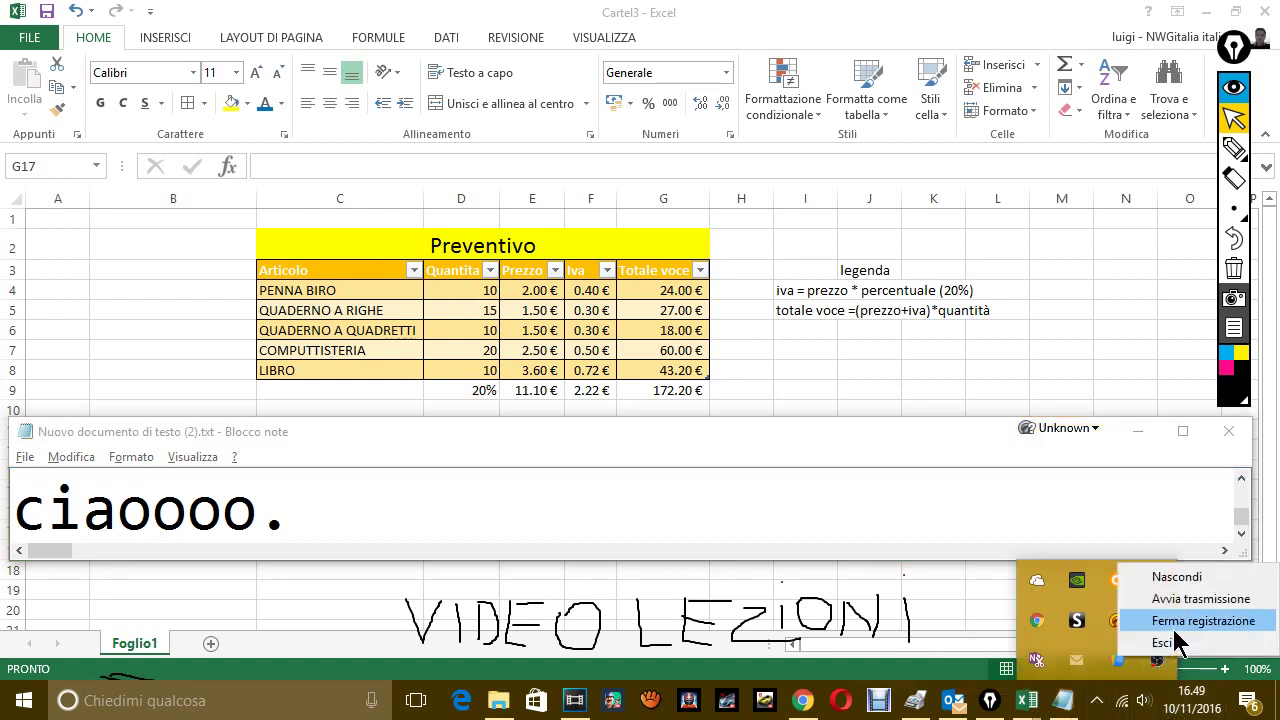